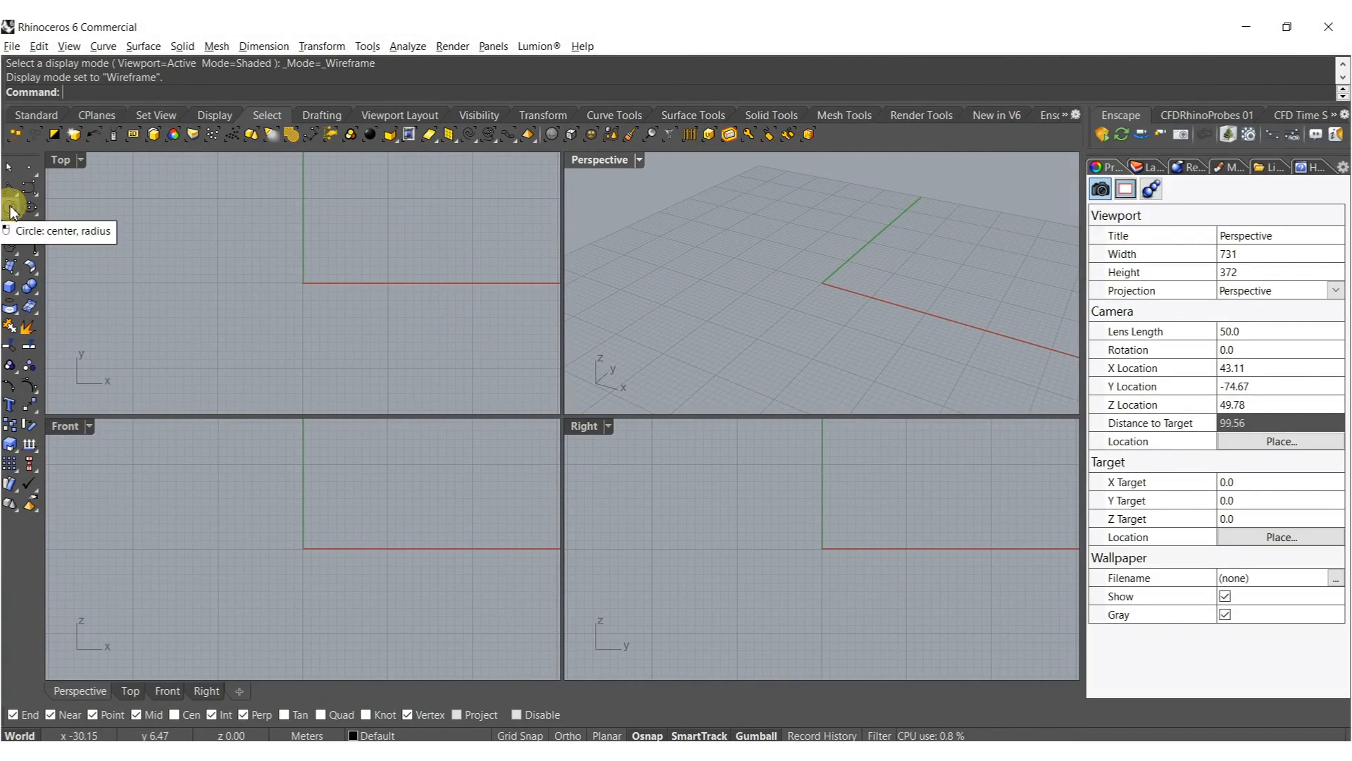
Draw a circle centred on the origin of the ground plane in the Perspective viewport.
left_click(11, 208)
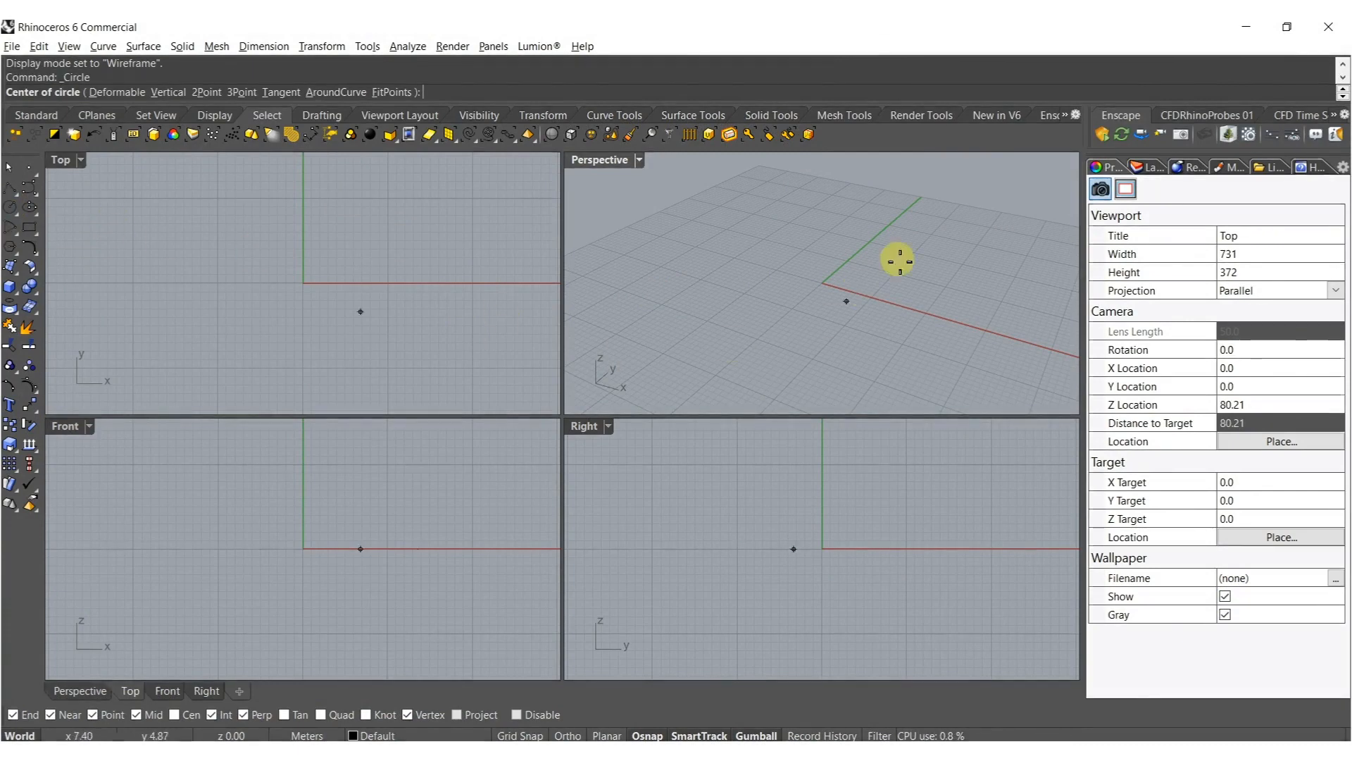
left_click(823, 284)
left_click(927, 308)
left_click(909, 262)
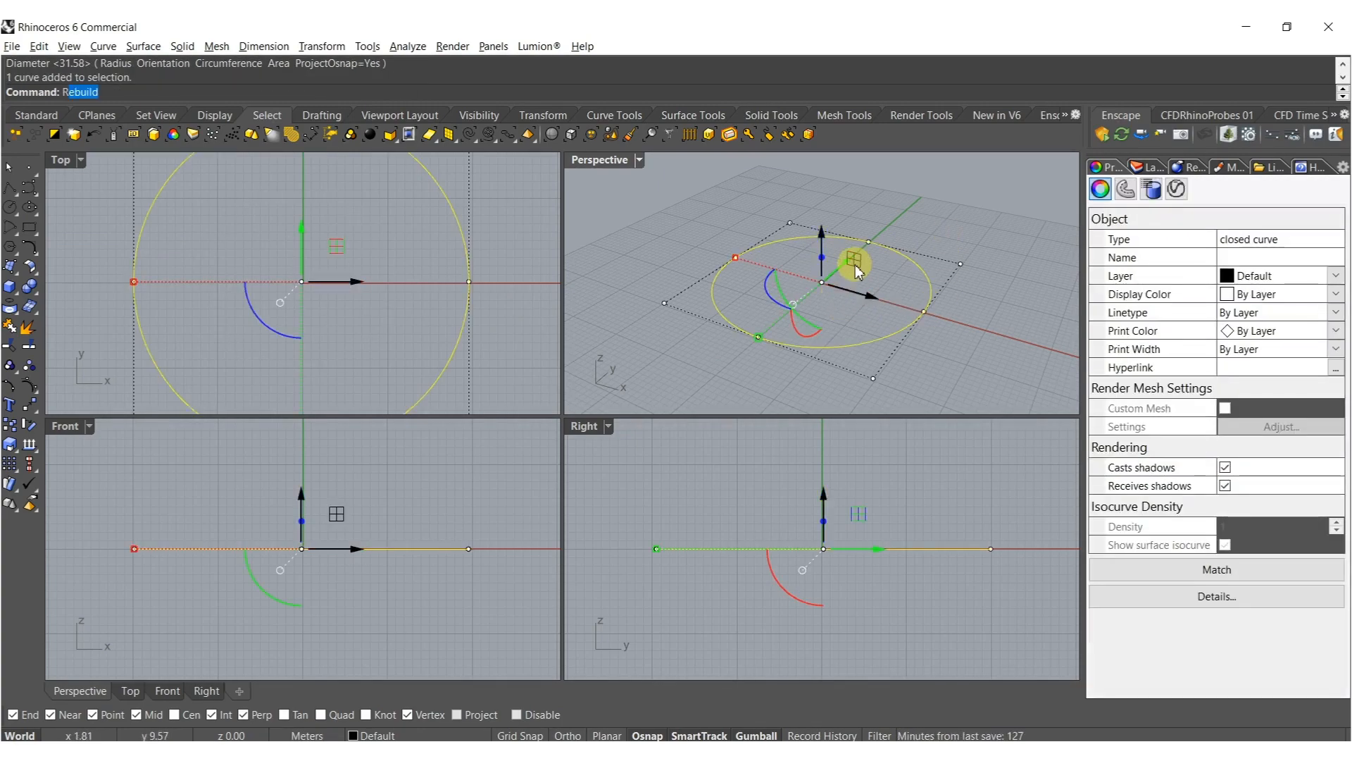
Rebuild the circle curve with the default rebuild settings.
type("Re")
key("Return")
key("Return")
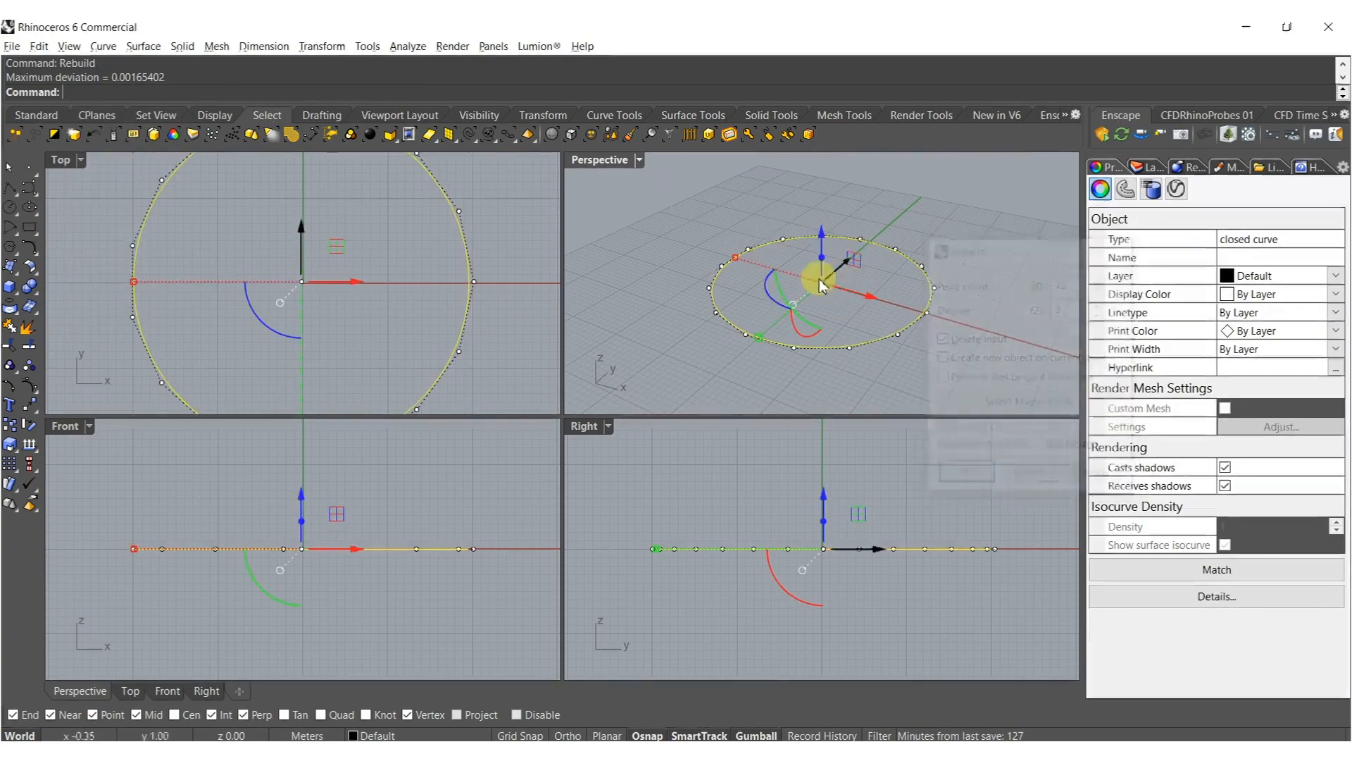
Maximize the Perspective viewport and make two copies of the circle stacked vertically above the original.
double_click(600, 160)
left_click(590, 372)
scroll(567, 450, "down", 2)
left_click(519, 514)
scroll(508, 500, "down", 4)
right_click_drag(523, 491, 535, 574, "shift")
right_click_drag(535, 574, 543, 484)
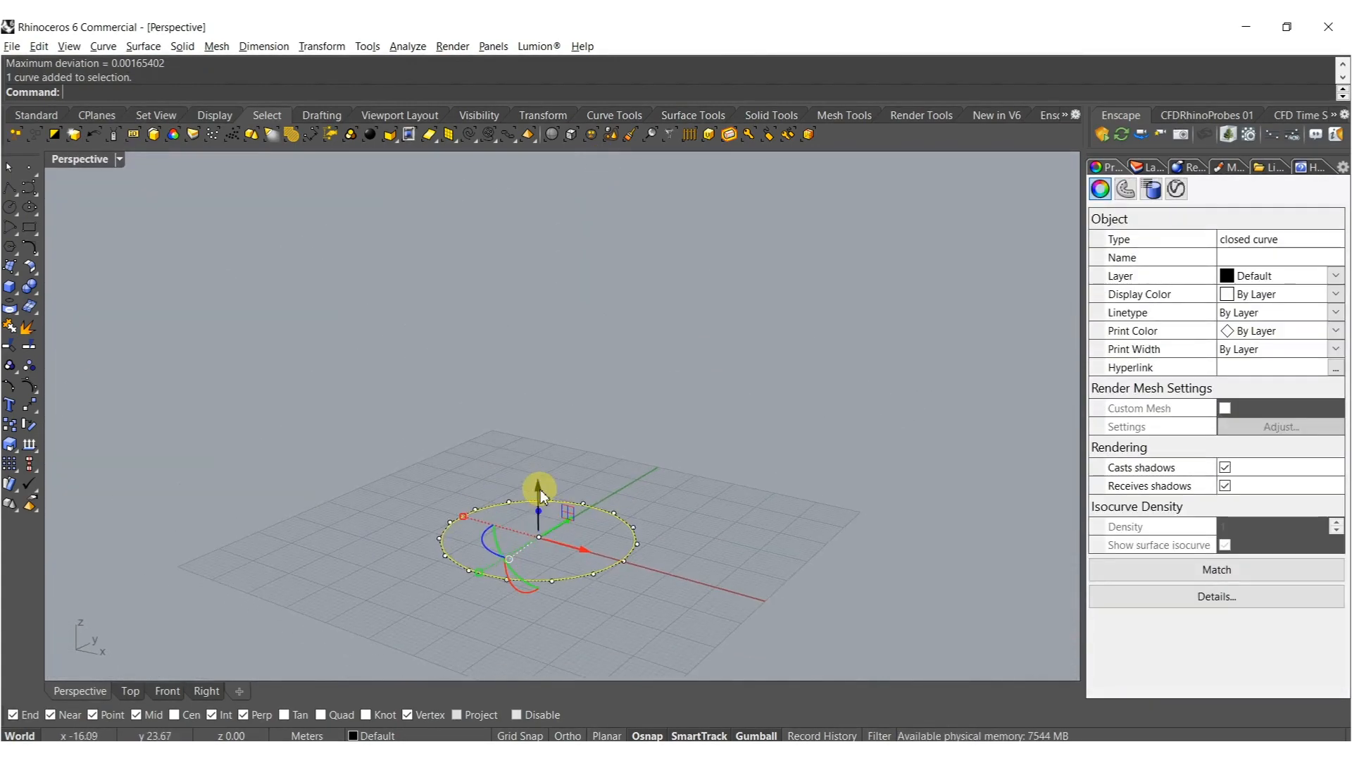
left_click_drag(539, 493, 529, 321)
key("alt")
key("alt")
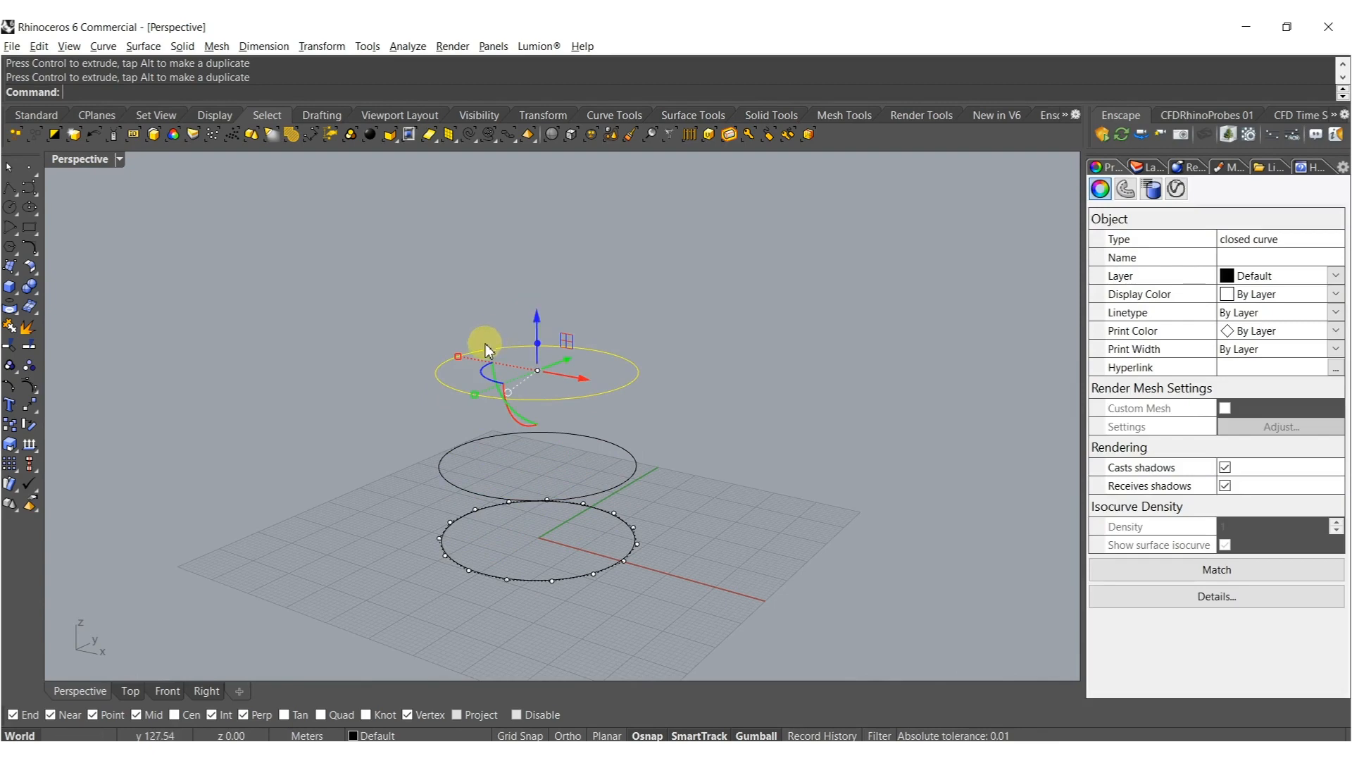
Scale a duplicate of the top circle inward to form a smaller concentric circle at the same level.
right_click_drag(485, 344, 470, 364)
left_click_drag(458, 367, 463, 367)
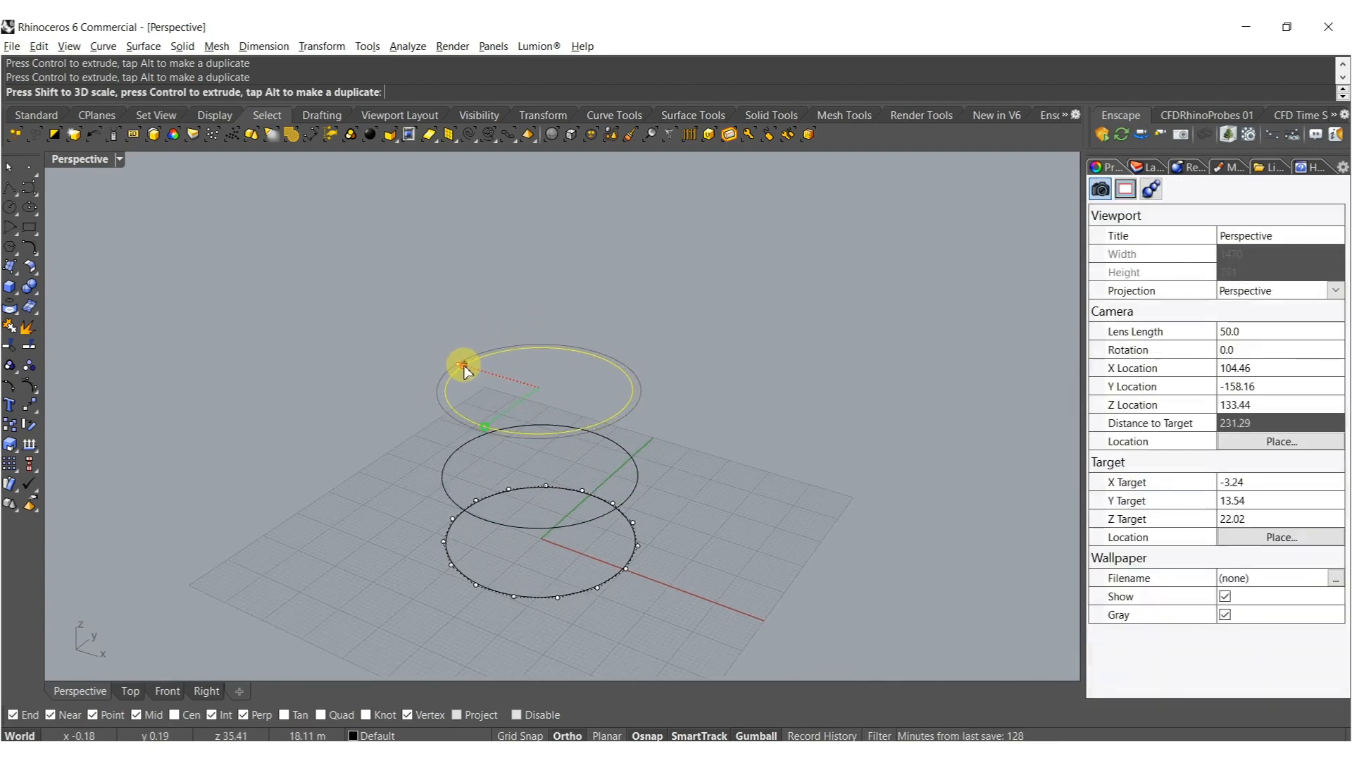
left_click_drag(464, 367, 477, 368)
key("ctrl+z")
Copy the smaller circle down to the middle level and enlarge it to sit just inside the middle circle.
left_click_drag(545, 336, 542, 428)
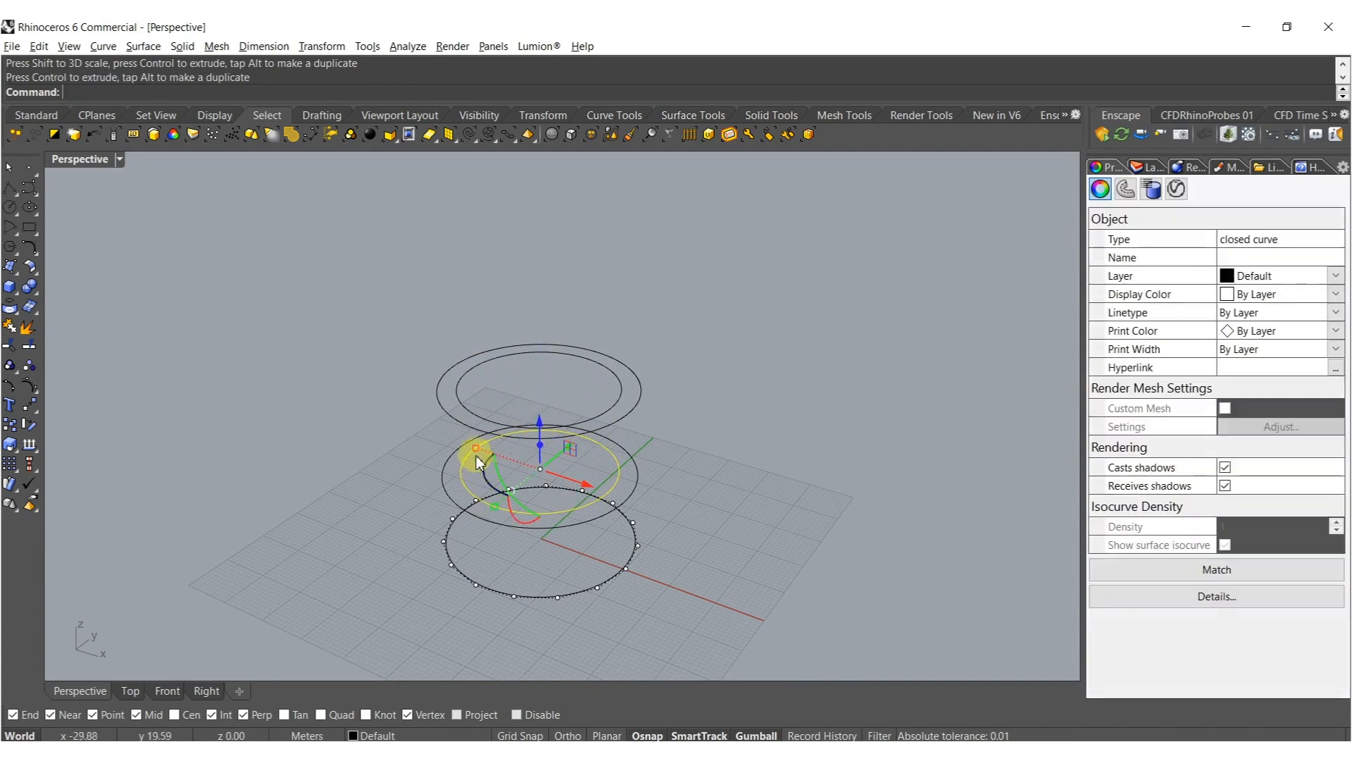
left_click_drag(474, 453, 535, 427)
right_click_drag(485, 476, 402, 395, "shift")
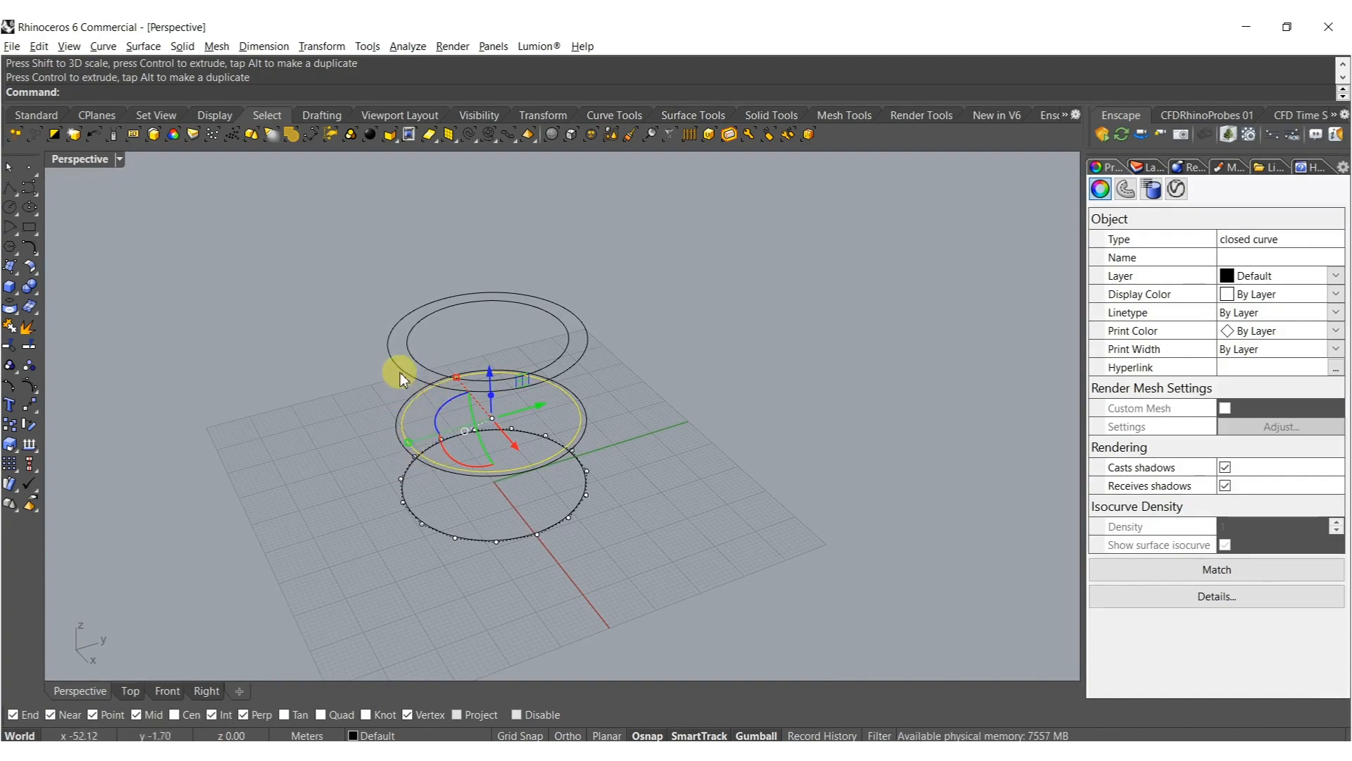
key("Escape")
right_click_drag(412, 449, 459, 500)
right_click_drag(464, 362, 401, 493)
left_click(402, 493)
left_click(397, 425)
left_click(391, 364)
left_click(409, 341)
left_click(402, 416)
right_click_drag(410, 419, 599, 544)
key("Escape")
Select all five circles and launch Grasshopper.
left_click_drag(598, 544, 430, 419)
right_click_drag(431, 424, 406, 416)
type("Gras")
key("Return")
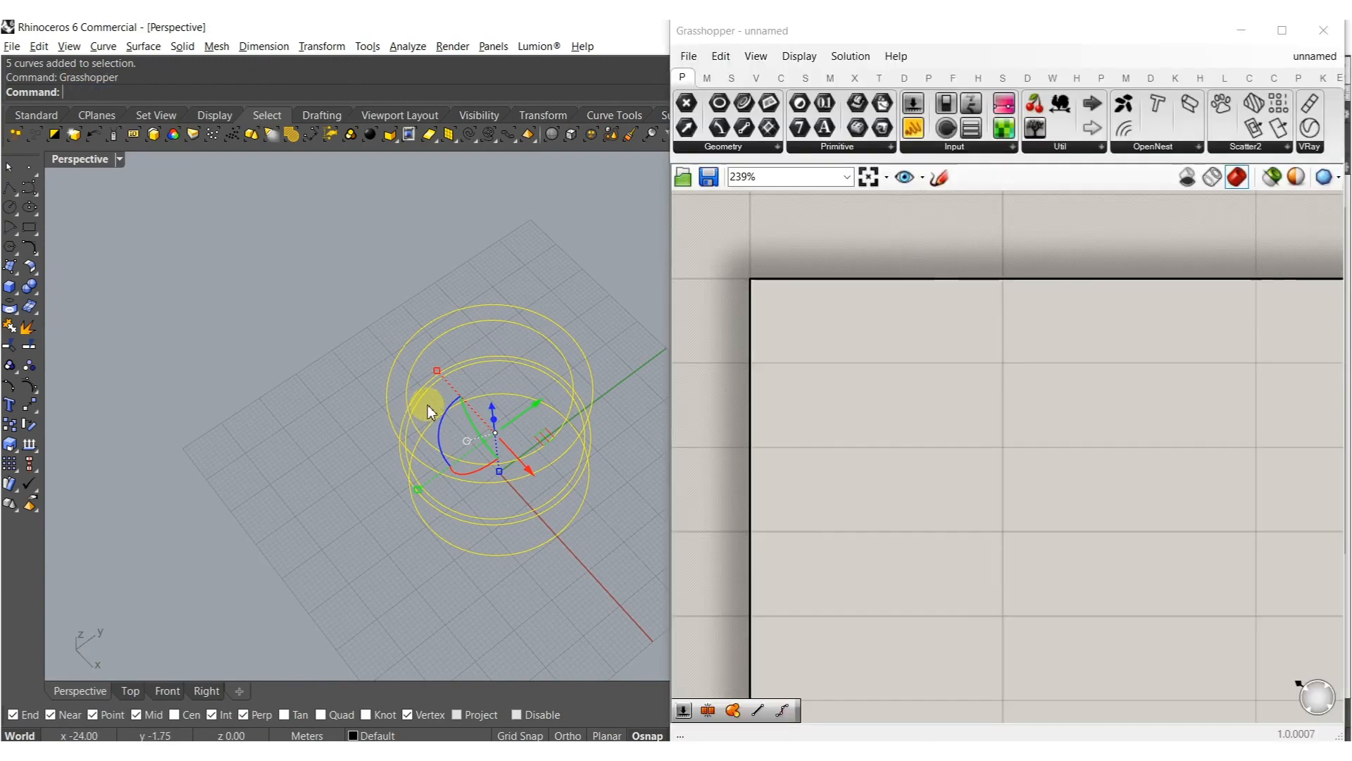
Add a Curve parameter to the canvas and reference the five selected circles in it.
double_click(768, 344)
type("crv")
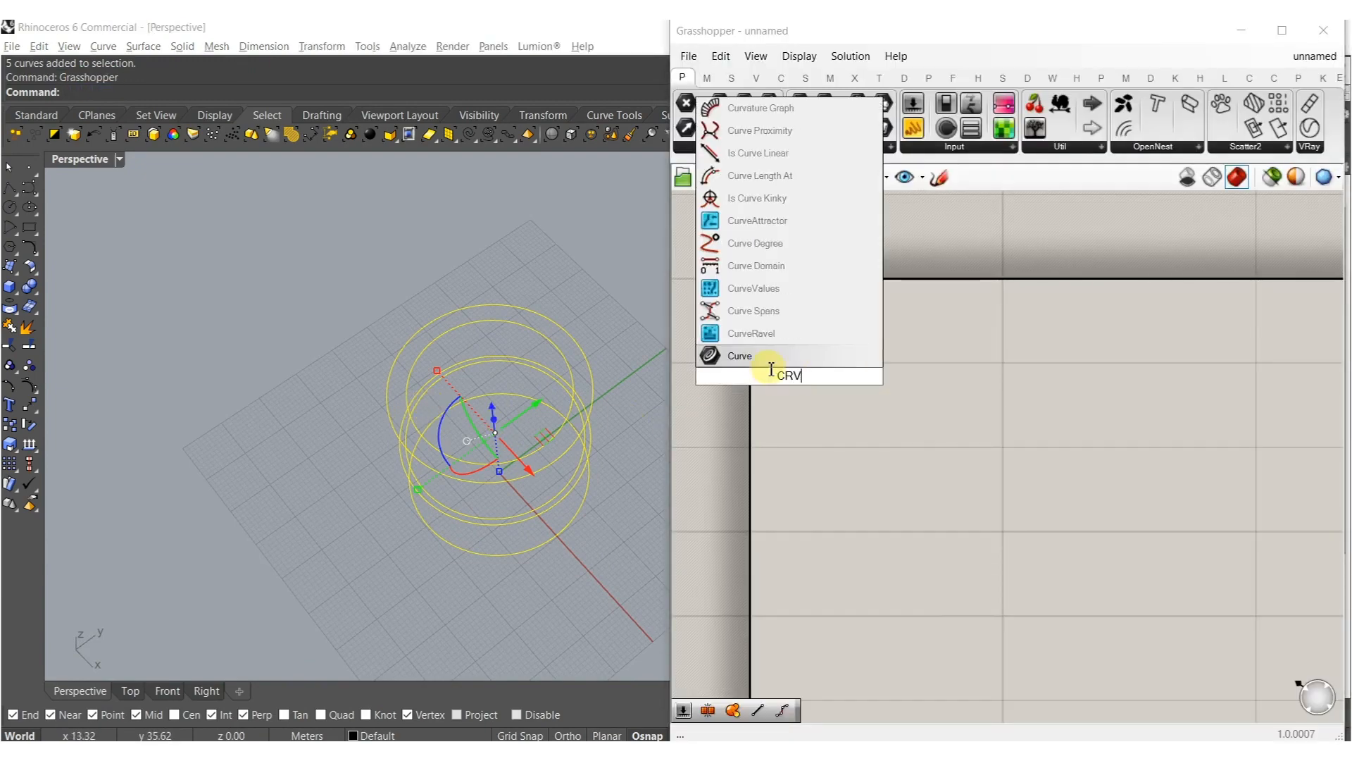
left_click(769, 355)
right_click(768, 367)
left_click(853, 613)
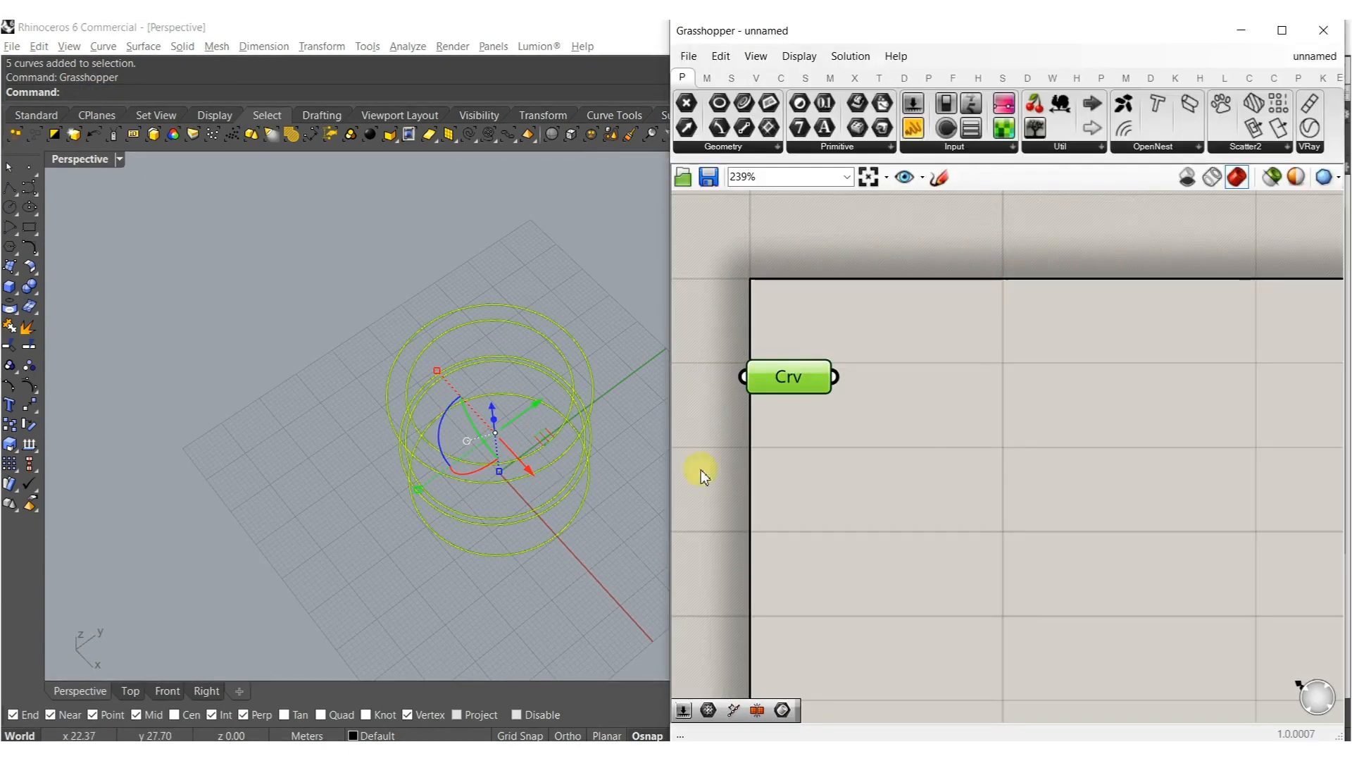
Add a Loft component beside the Curve parameter and feed the curves into its C input.
left_click(907, 445)
double_click(907, 445)
type("LOFT")
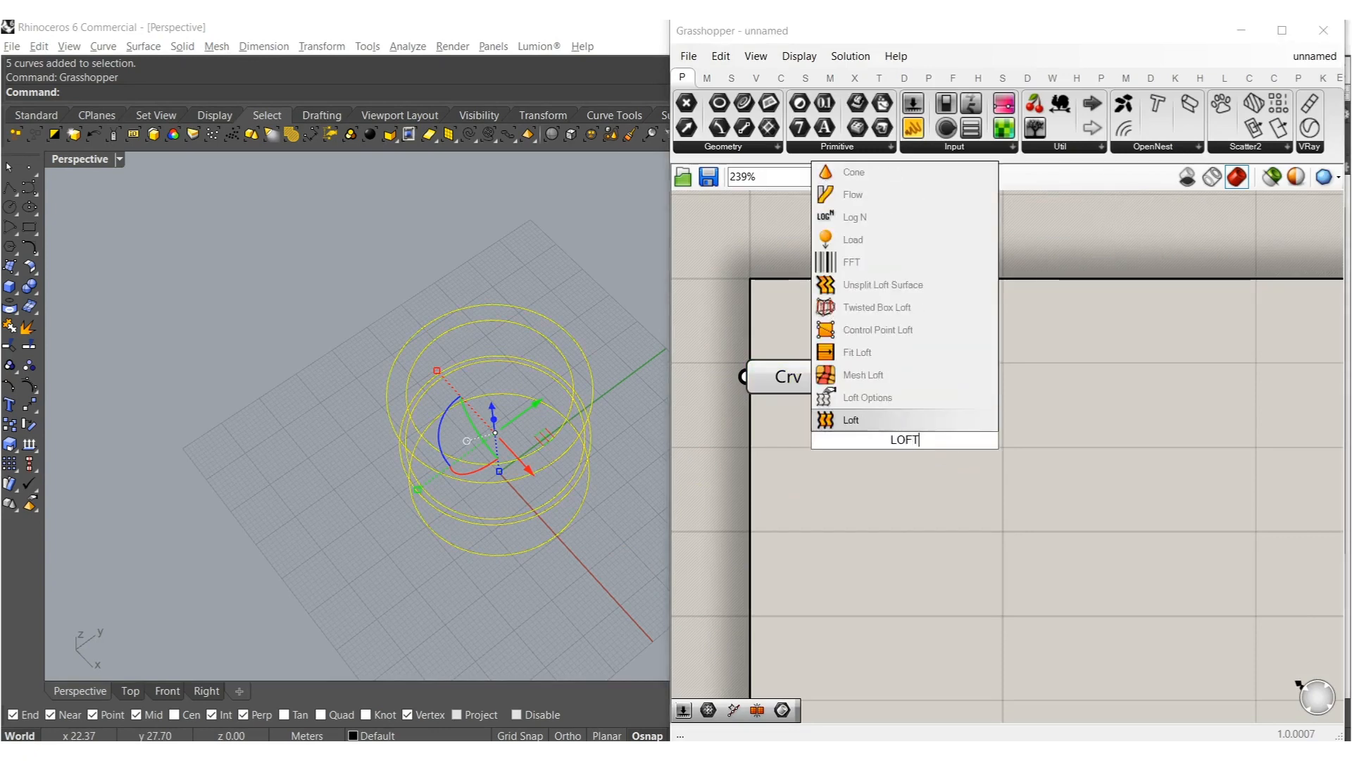
left_click(896, 424)
left_click_drag(847, 423, 822, 365)
left_click_drag(898, 440, 943, 392)
Select the bottom circle and scale it down uniformly to narrow the base of the lofted form.
right_click_drag(423, 433, 380, 373)
right_click_drag(516, 400, 509, 444)
scroll(491, 371, "up", 6)
right_click_drag(491, 378, 519, 353)
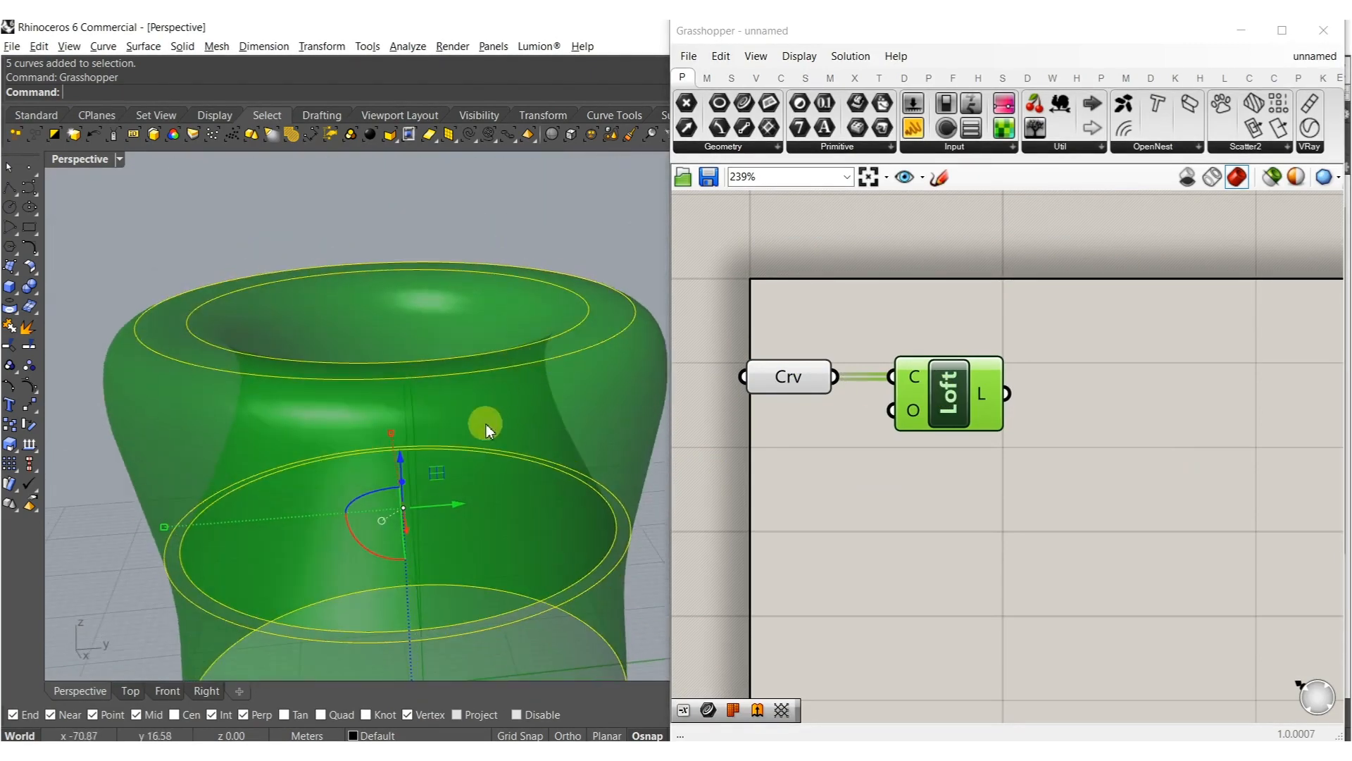
scroll(444, 435, "down", 5)
right_click_drag(443, 435, 401, 420, "shift")
left_click(326, 481)
left_click_drag(279, 493, 602, 549)
right_click_drag(569, 536, 319, 525)
left_click_drag(306, 518, 333, 520, "shift")
right_click_drag(344, 538, 364, 487)
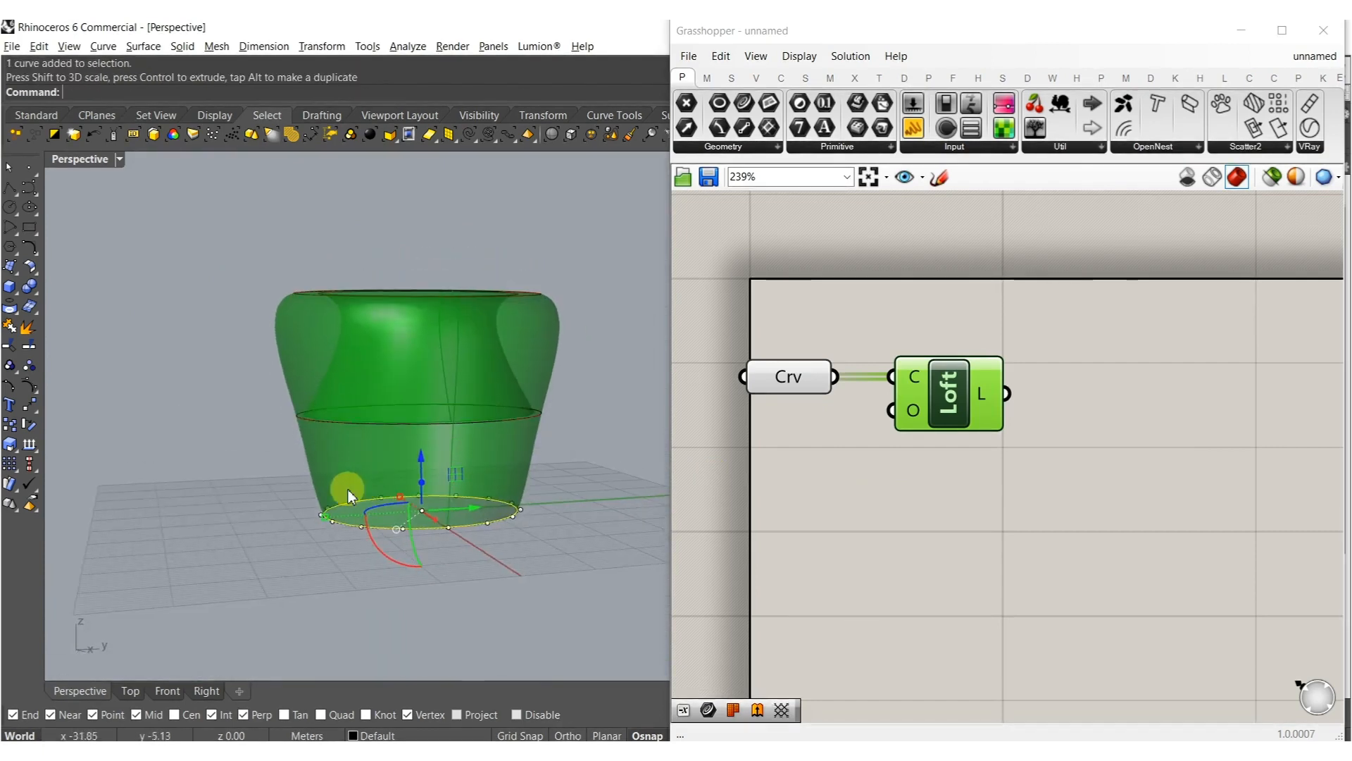
Select a middle-level circle and scale it down slightly.
left_click(288, 418)
right_click_drag(311, 374, 425, 467)
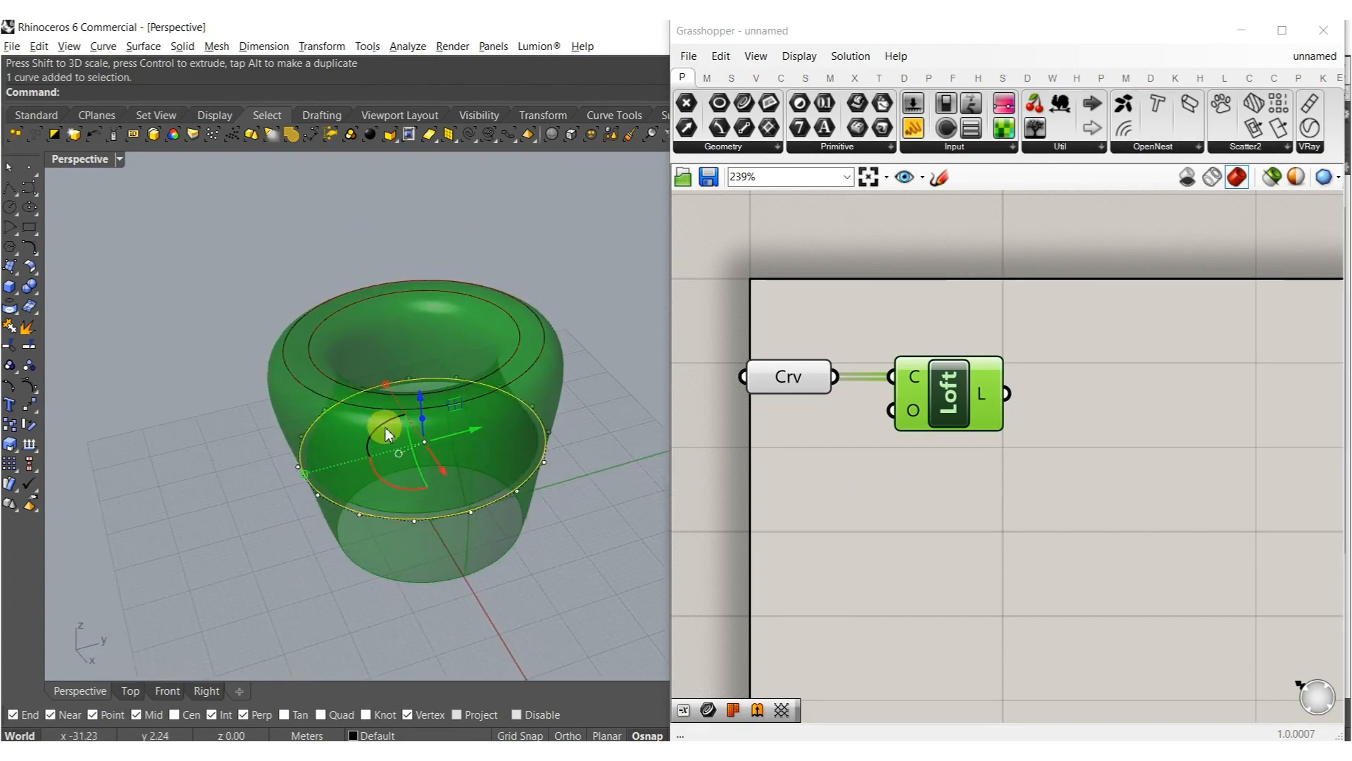
left_click_drag(375, 434, 401, 418)
right_click_drag(399, 432, 389, 480)
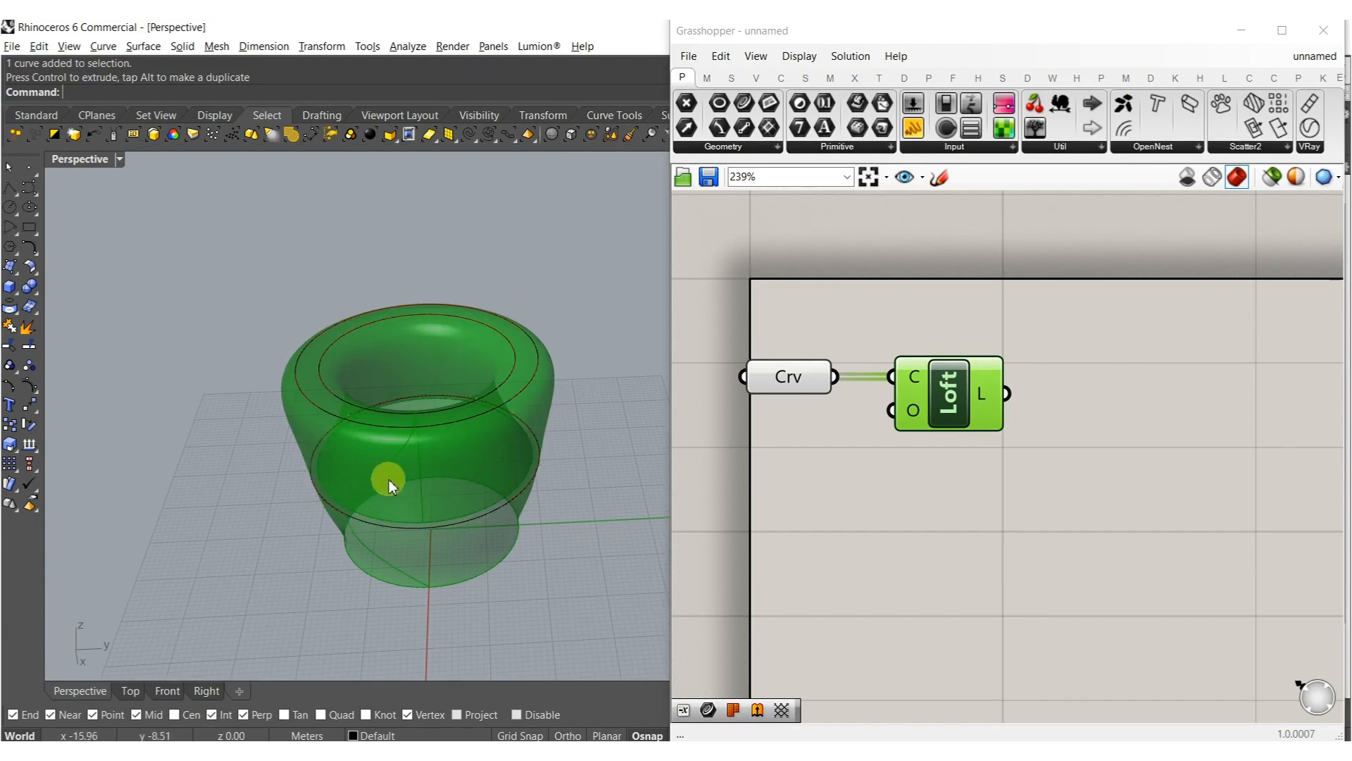
Move the inner top circle down so that it sits below the outer rim of the loft.
left_click(470, 408)
right_click_drag(471, 413, 506, 386)
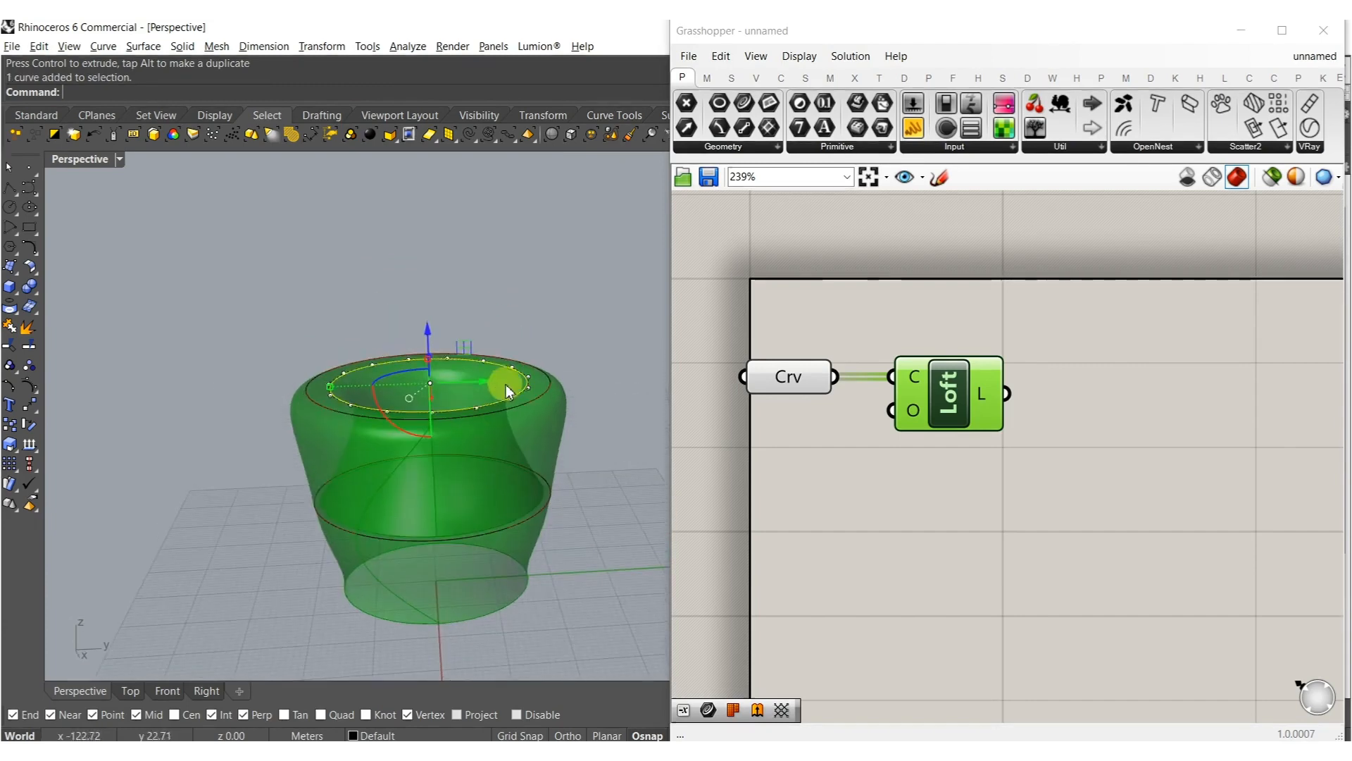
left_click_drag(433, 331, 389, 368)
right_click_drag(390, 369, 356, 315)
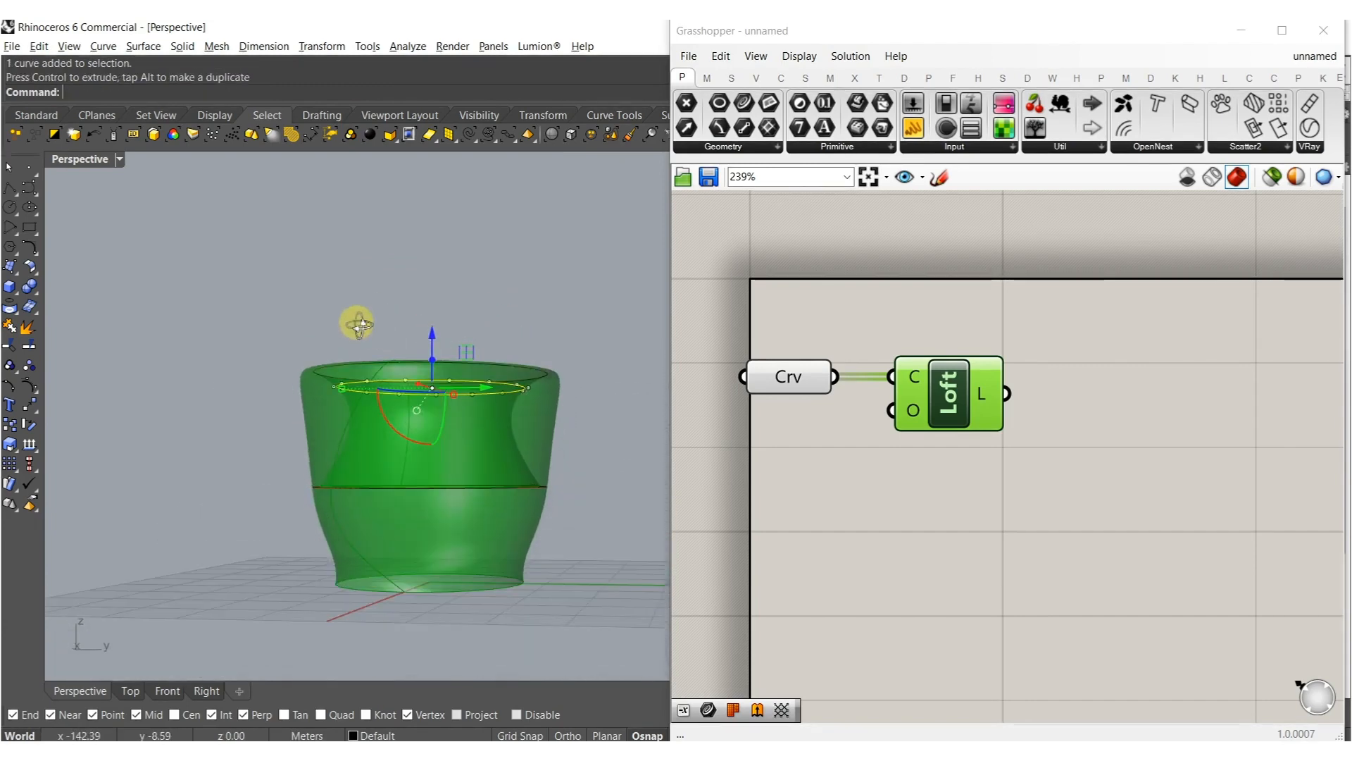
right_click_drag(372, 423, 392, 474)
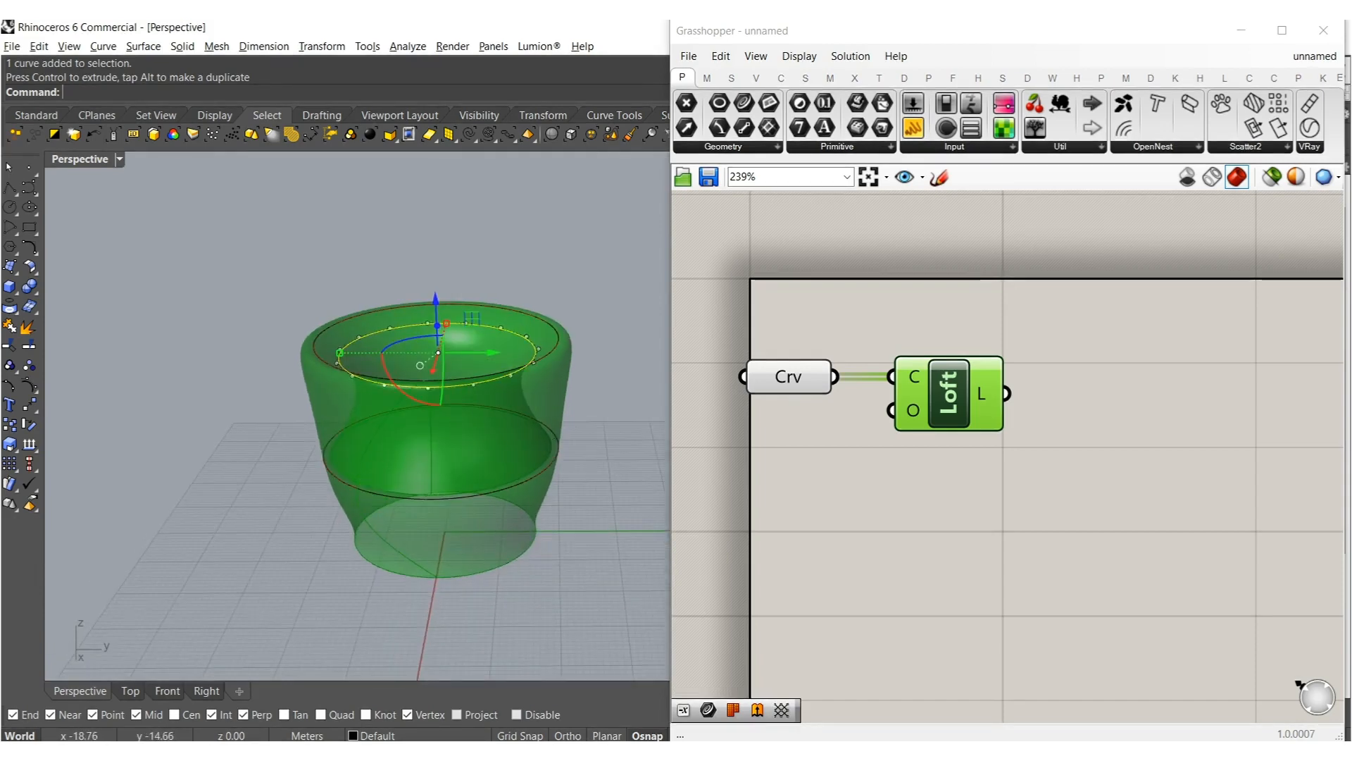
Reposition one of the middle-level circles to refine the waist of the lofted form and clear the selection.
left_click(347, 489)
left_click_drag(395, 438, 433, 428)
right_click_drag(441, 397, 425, 346)
left_click(586, 369)
Place a LunchBox Diagrid structure component beside Loft and connect the loft surface to its Srf input.
right_click_drag(1056, 372, 1009, 395)
left_click(1009, 395)
left_click(1224, 77)
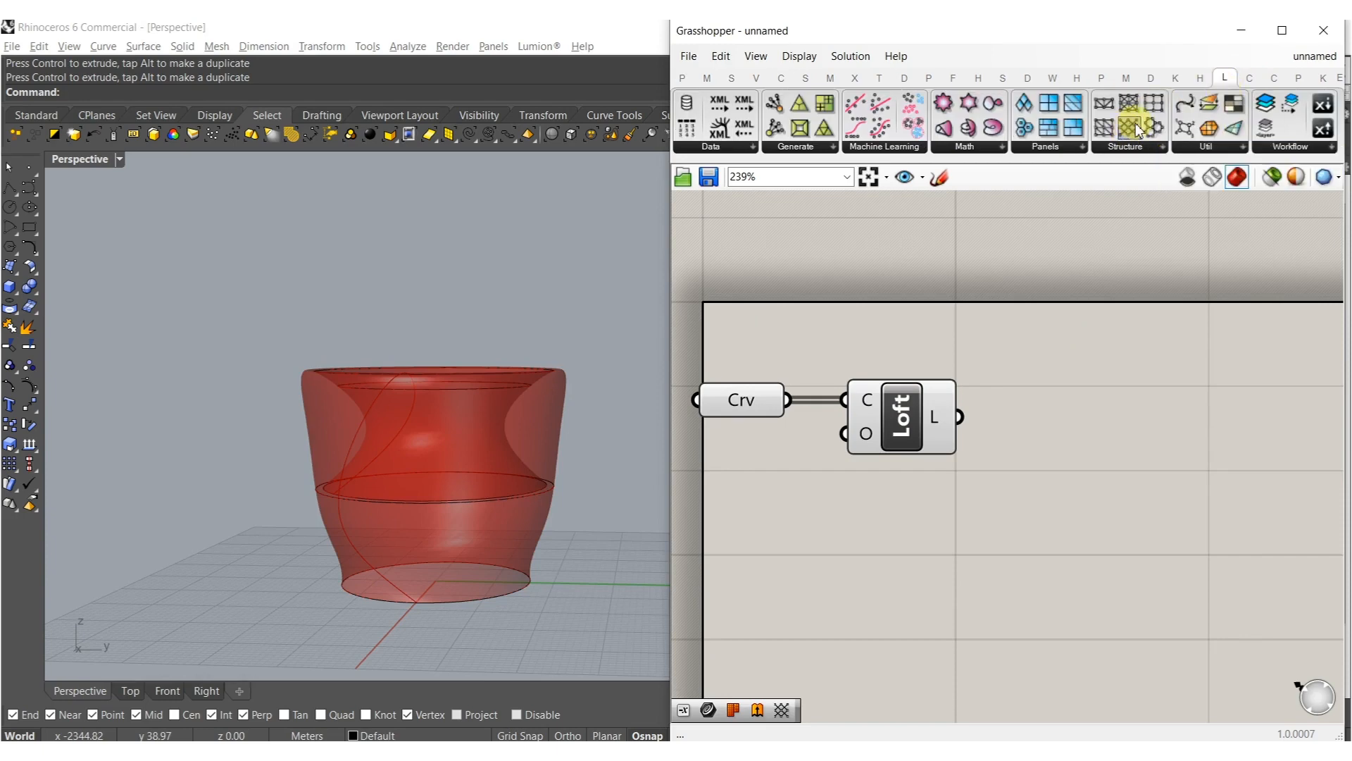
left_click_drag(1075, 426, 1074, 420)
left_click_drag(993, 368, 959, 417)
left_click_drag(1049, 402, 1174, 450)
Create two number sliders set to 15 and connect them to the Diagrid's U and V inputs.
left_click(966, 519)
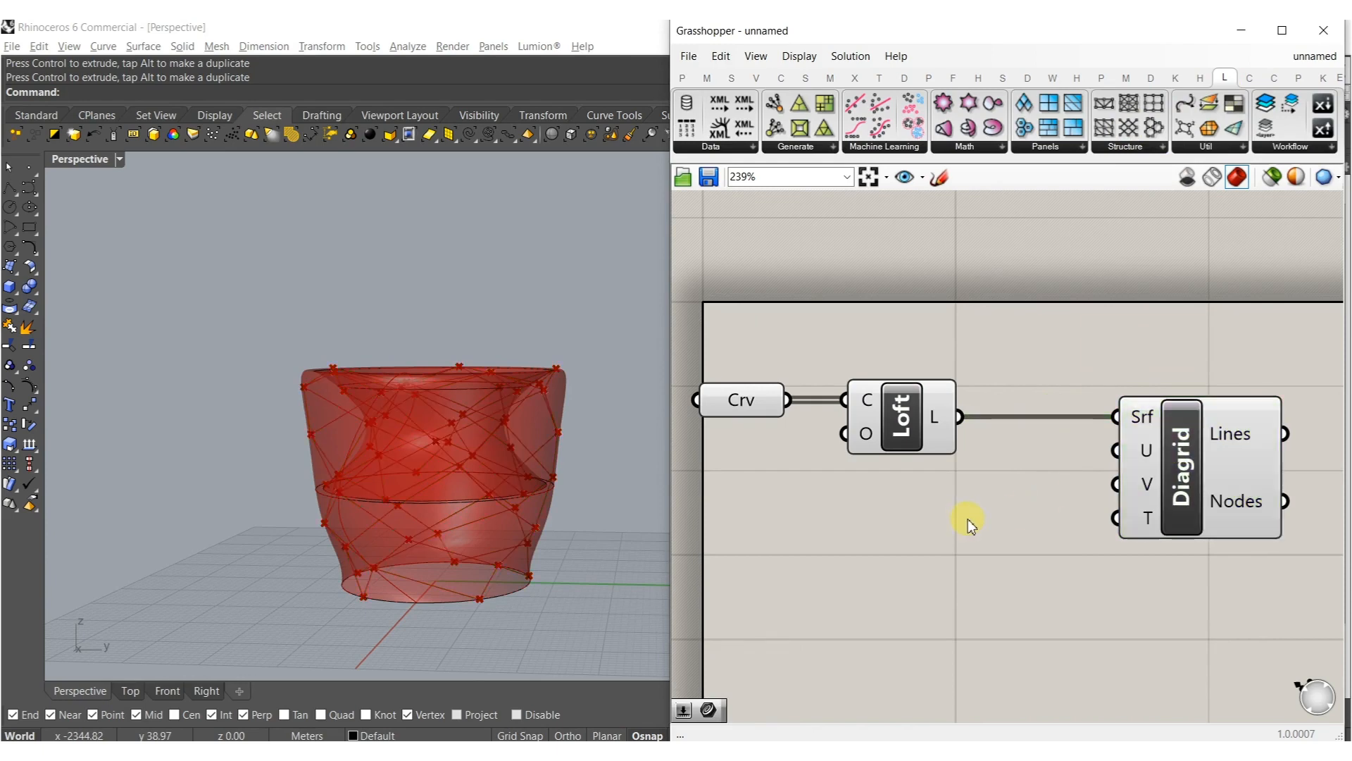
double_click(960, 517)
type("15")
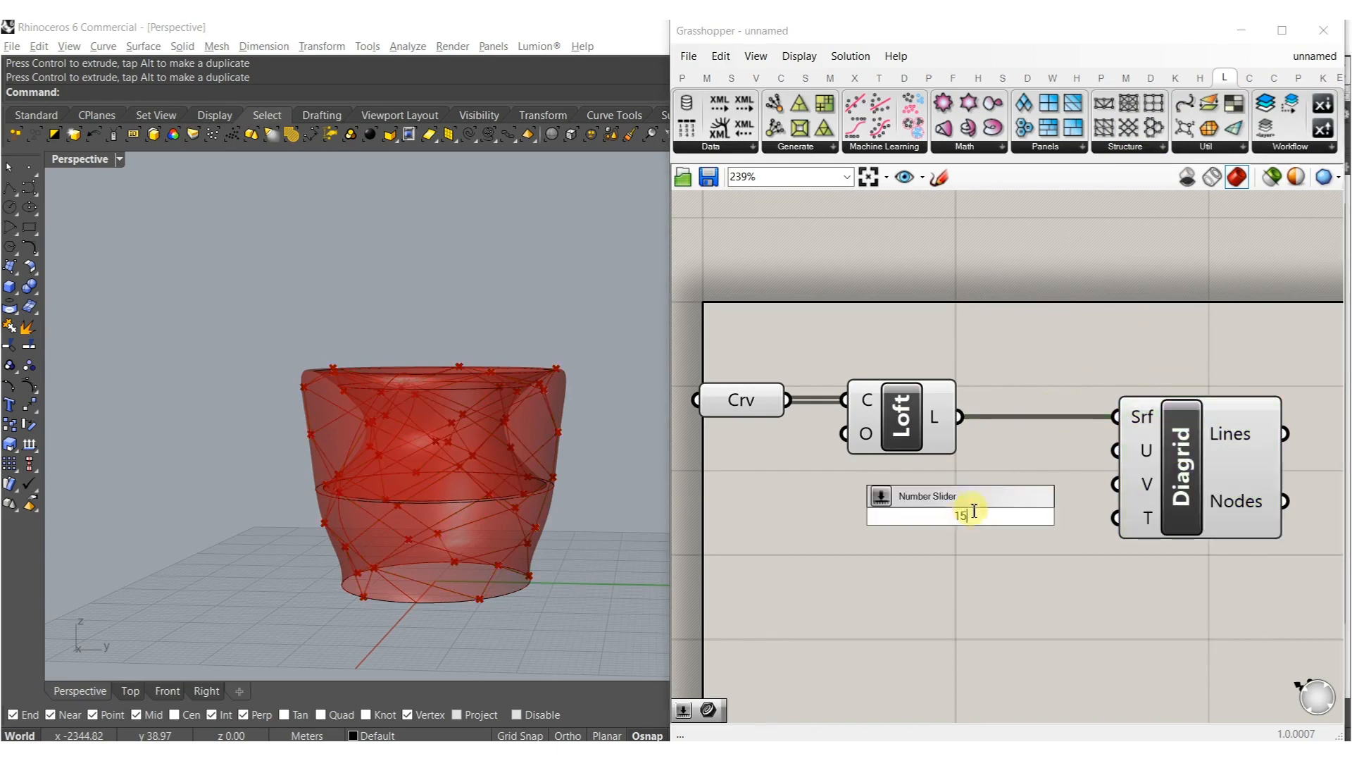
key("Return")
left_click_drag(1041, 517, 1037, 572, "alt")
left_click_drag(1116, 450, 1101, 567)
Move the Diagrid component farther from Loft and arrange the U and V Divisions sliders beneath Loft.
left_click(1205, 497)
left_click_drag(1205, 498, 1280, 498)
left_click(1102, 619)
left_click_drag(1101, 619, 1031, 534)
left_click(1057, 538)
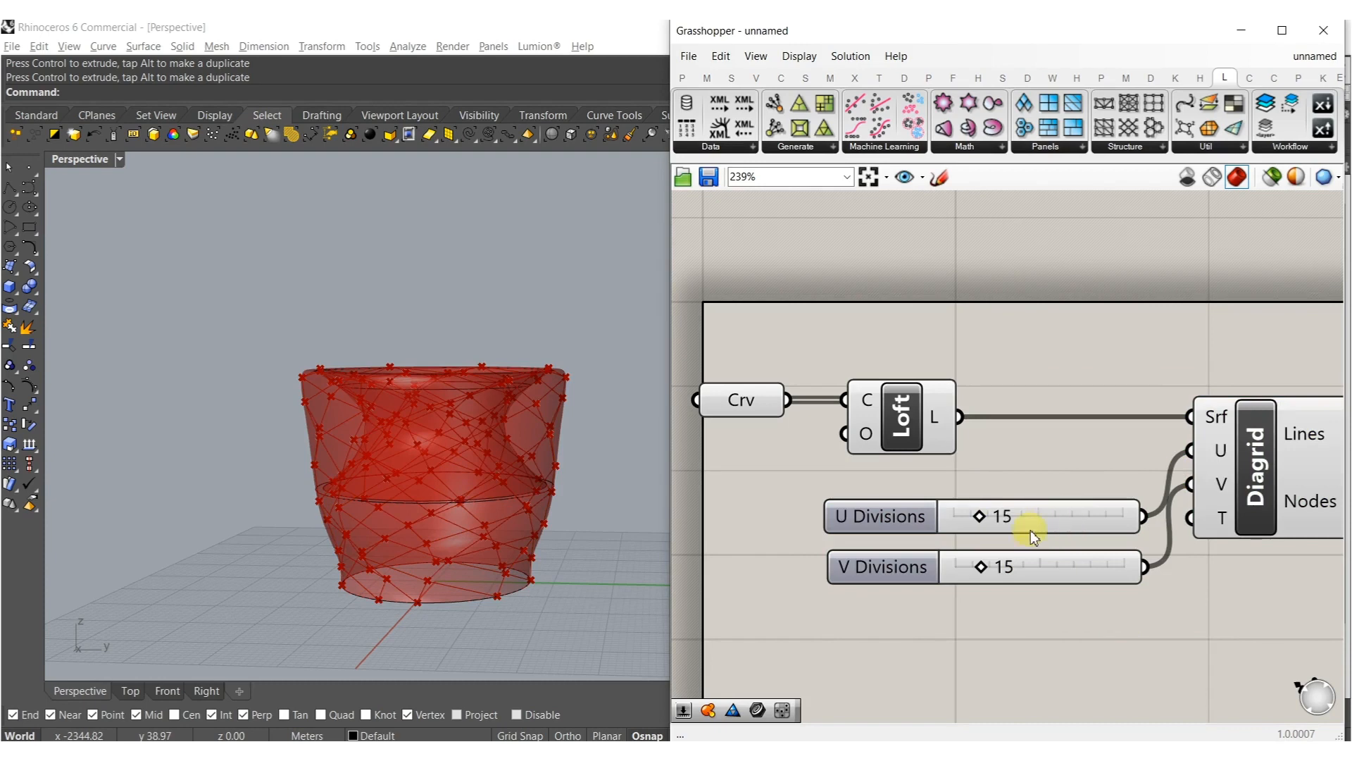
left_click_drag(1050, 606, 1000, 488)
left_click_drag(893, 512, 916, 476)
right_click_drag(997, 498, 736, 493)
left_click(887, 579)
Set the U Divisions slider to 9.
right_click_drag(1270, 422, 1122, 407)
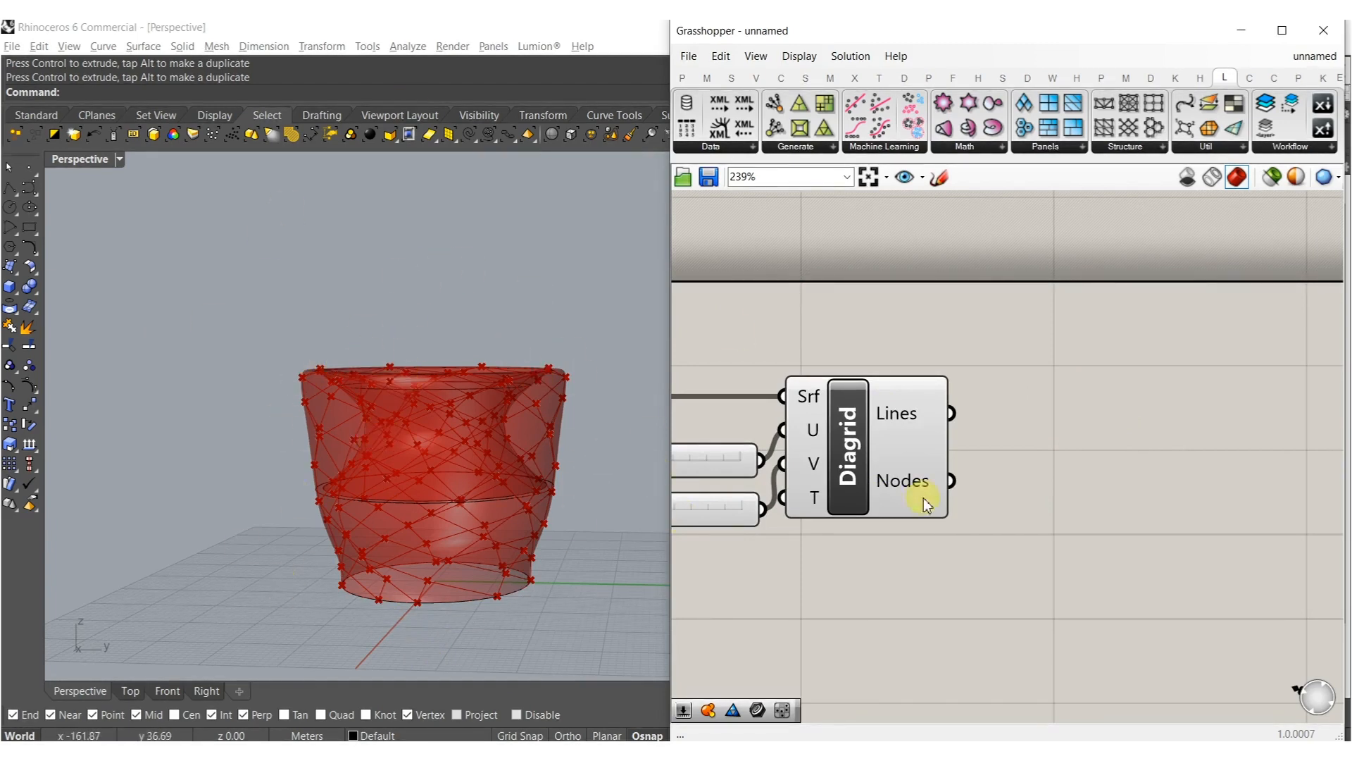
scroll(894, 496, "down", 3)
scroll(826, 444, "up", 5)
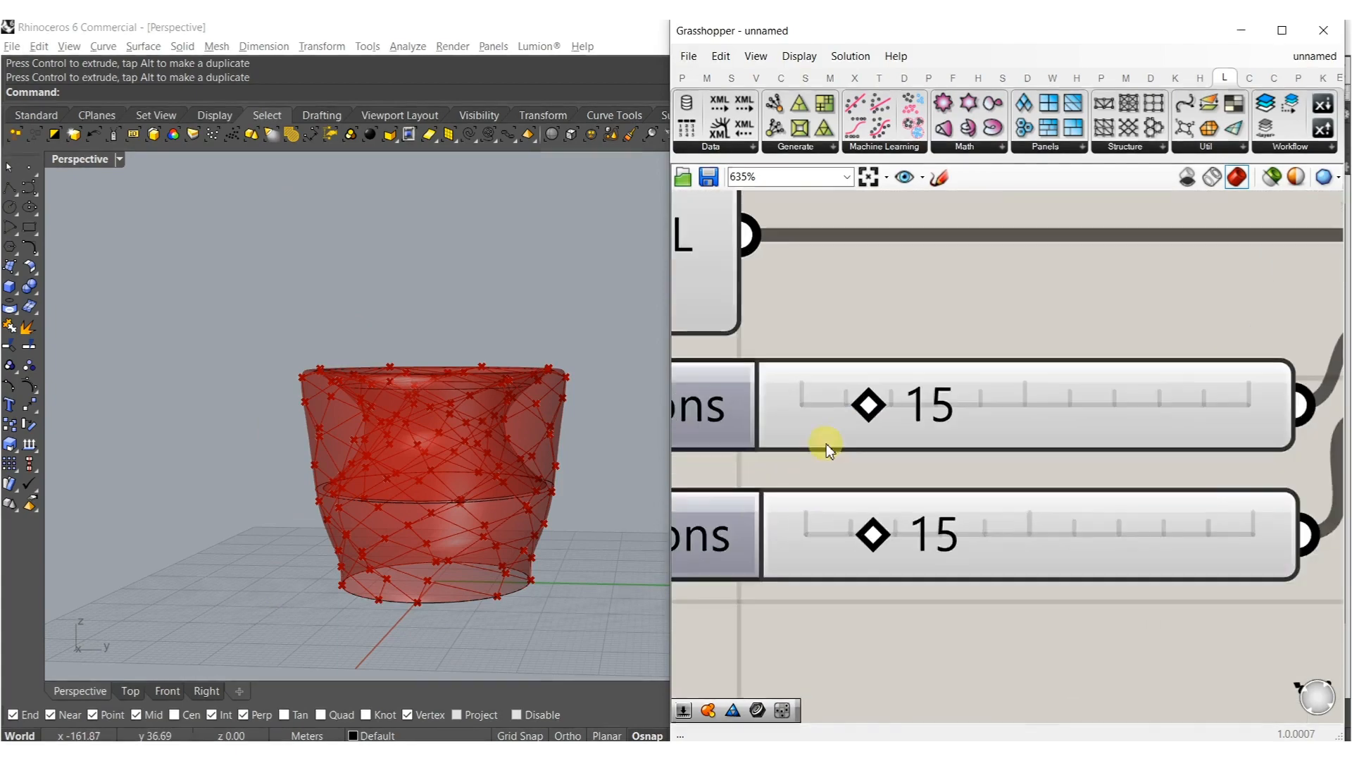
left_click_drag(859, 419, 818, 416)
scroll(981, 458, "down", 6)
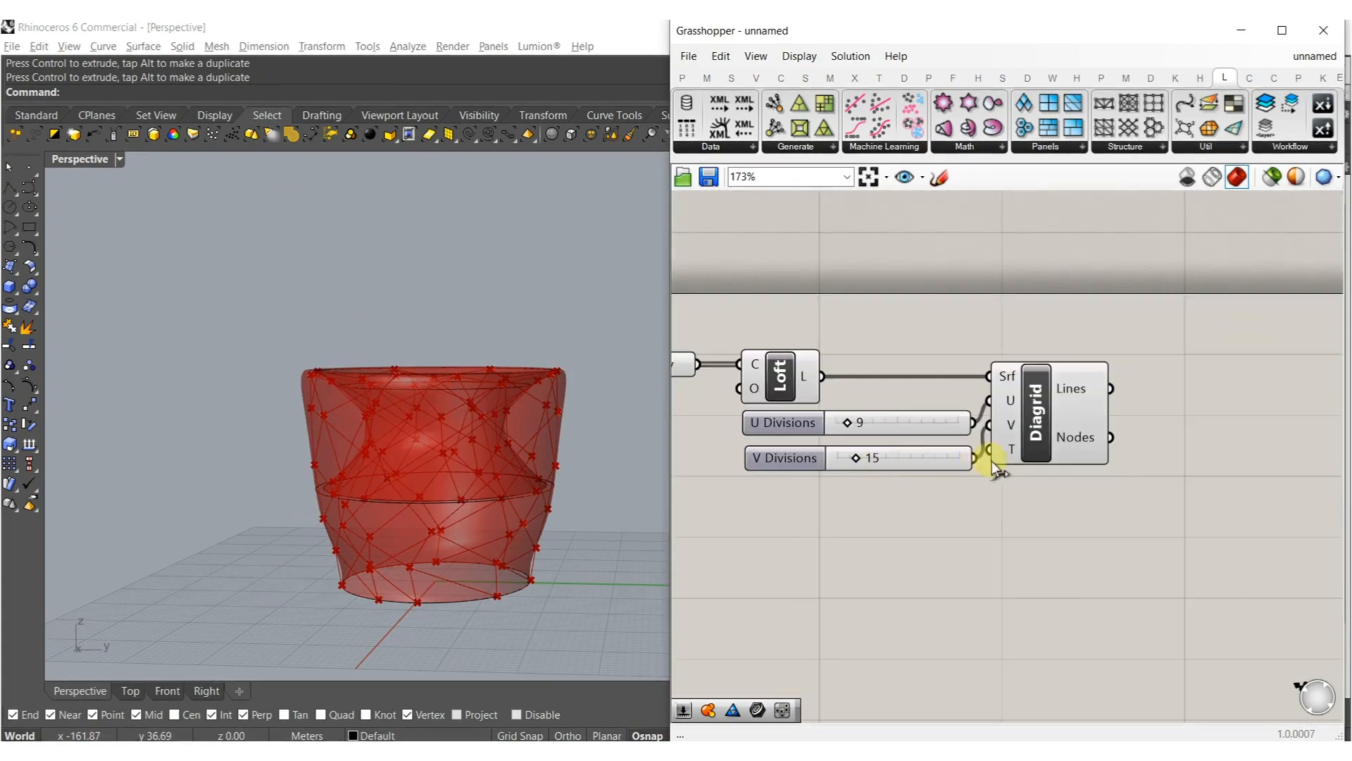
Align the Loft component and both division sliders along their left edges.
right_click_drag(1112, 369, 1345, 412)
left_click_drag(910, 572, 932, 344)
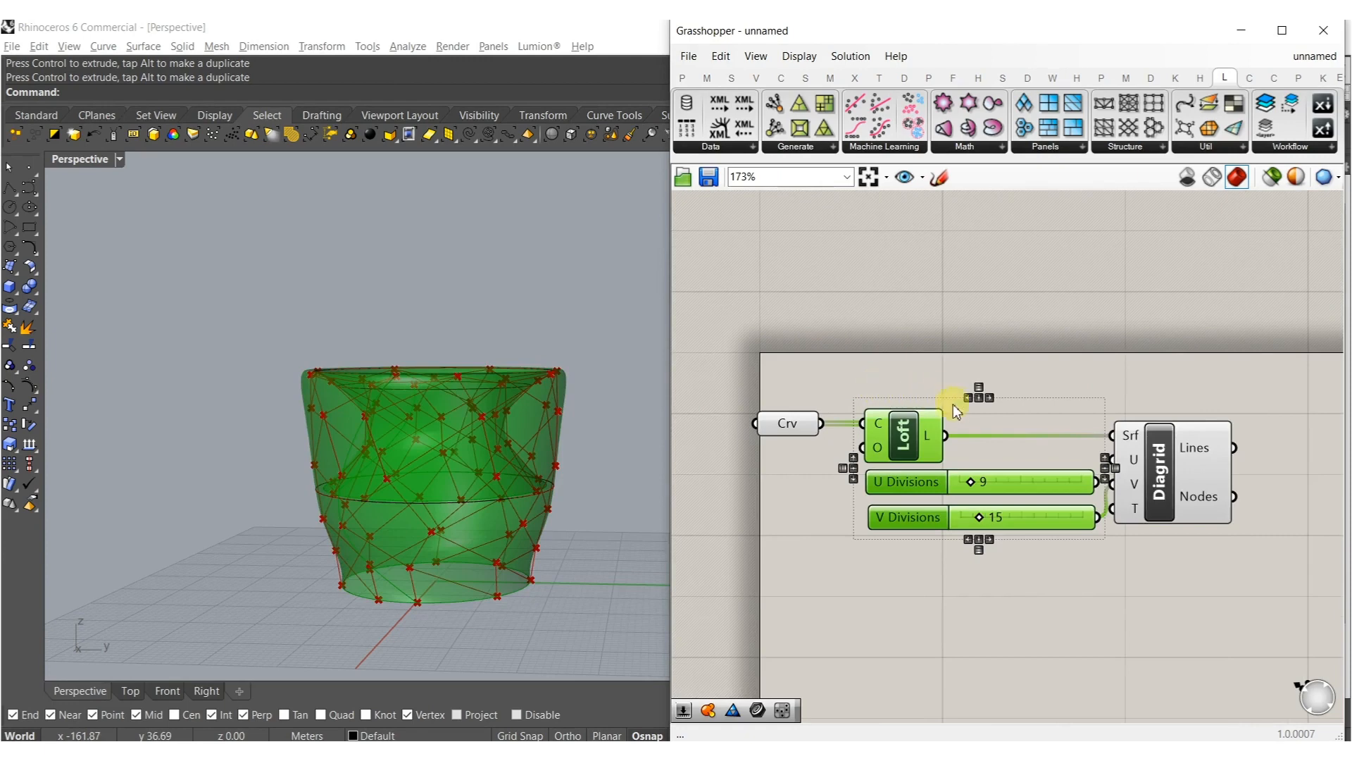
left_click(969, 398)
left_click(1137, 378)
Place an IsoSurface component on the canvas beyond the Diagrid component.
right_click_drag(1191, 363, 1102, 385)
left_click(1250, 77)
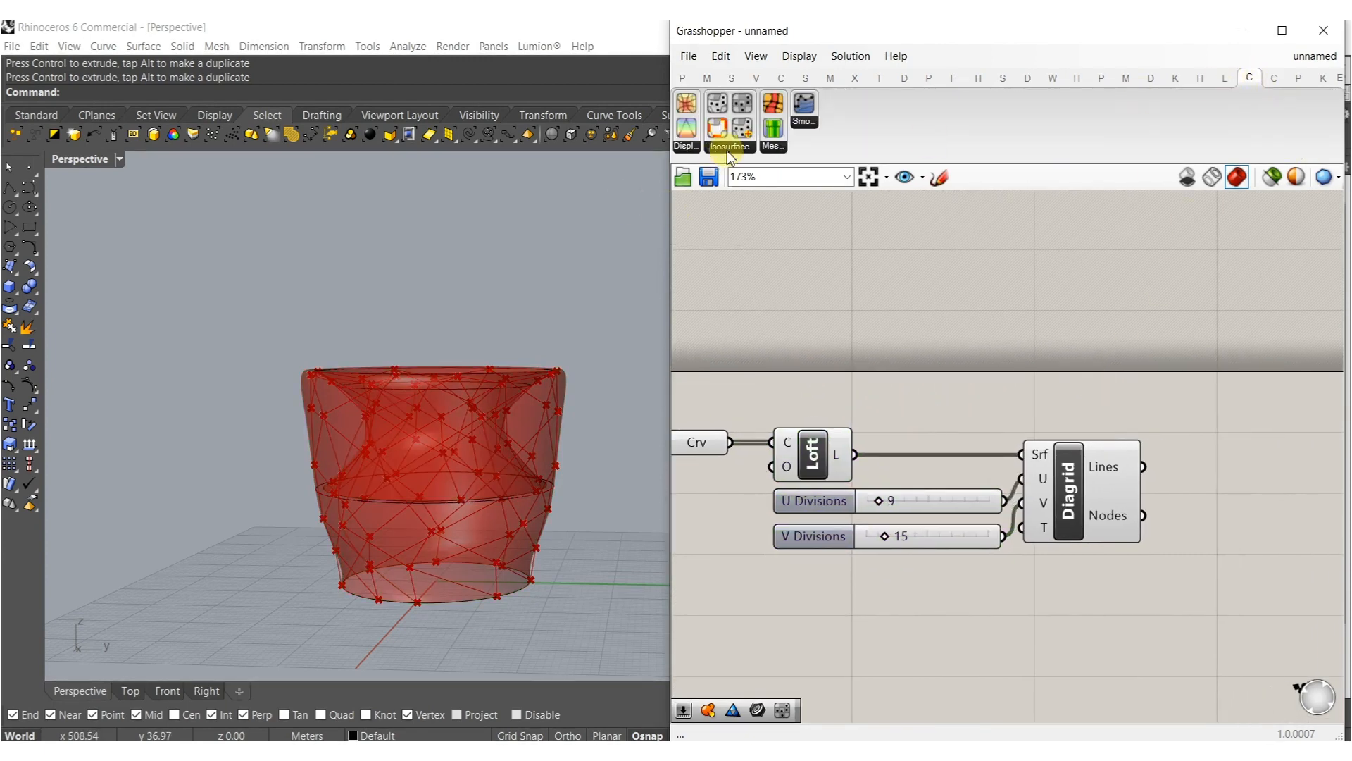
left_click(728, 149)
left_click_drag(770, 179, 1324, 493)
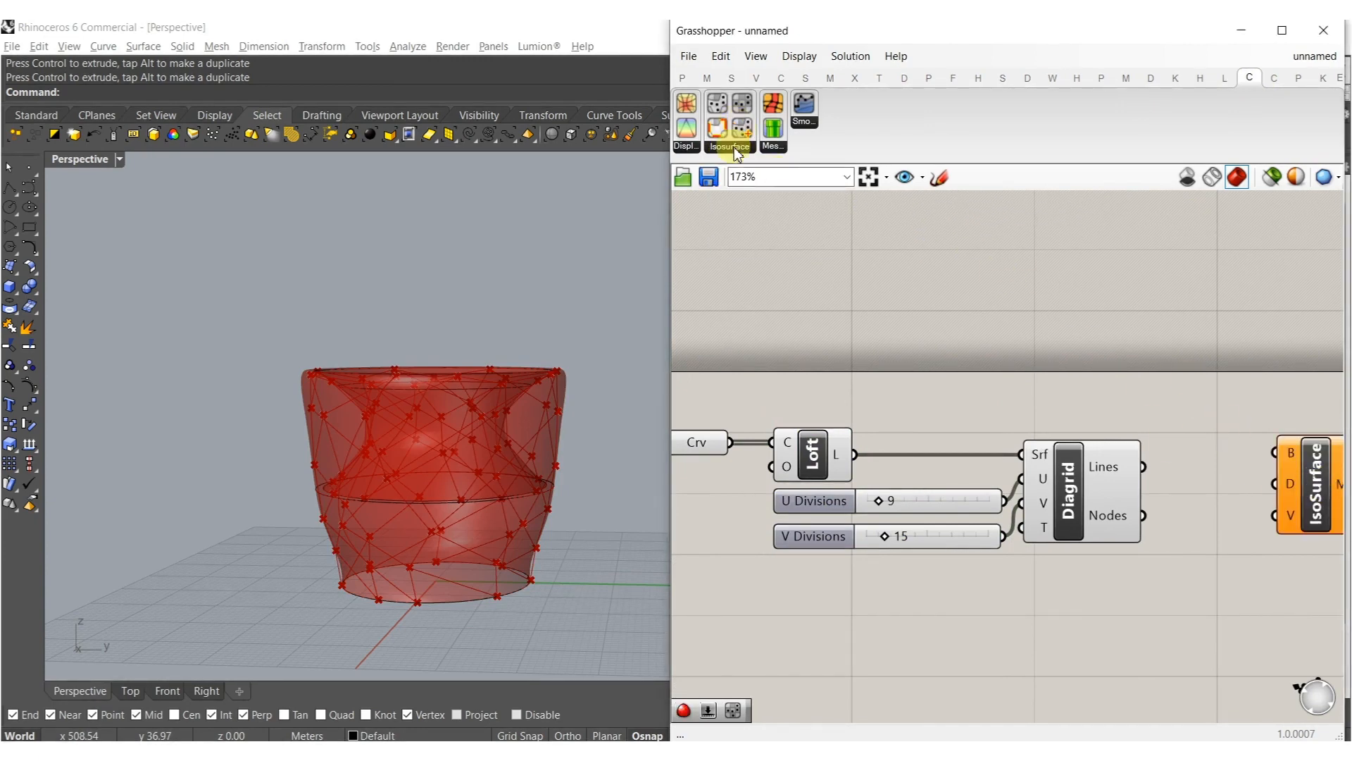
Add a VoxelSample component and arrange it between Diagrid and IsoSurface.
left_click(734, 144)
left_click_drag(749, 220, 1210, 350)
right_click_drag(1235, 414, 1081, 362)
left_click_drag(1159, 530, 1123, 404)
left_click_drag(1171, 437, 1267, 437)
left_click_drag(1065, 306, 1160, 446)
Add two number sliders below VoxelSample, one set to 0.23 and the other to 1.5.
double_click(1066, 582)
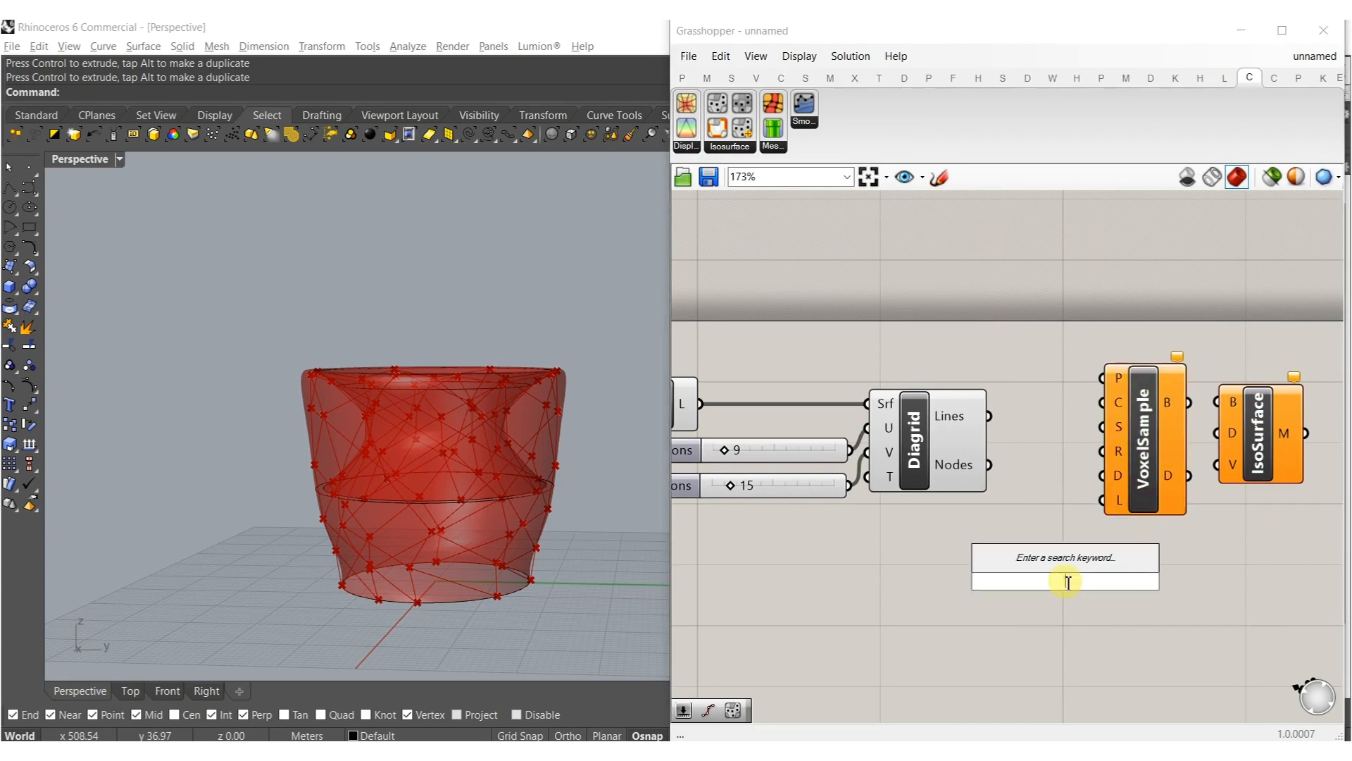
type(".23")
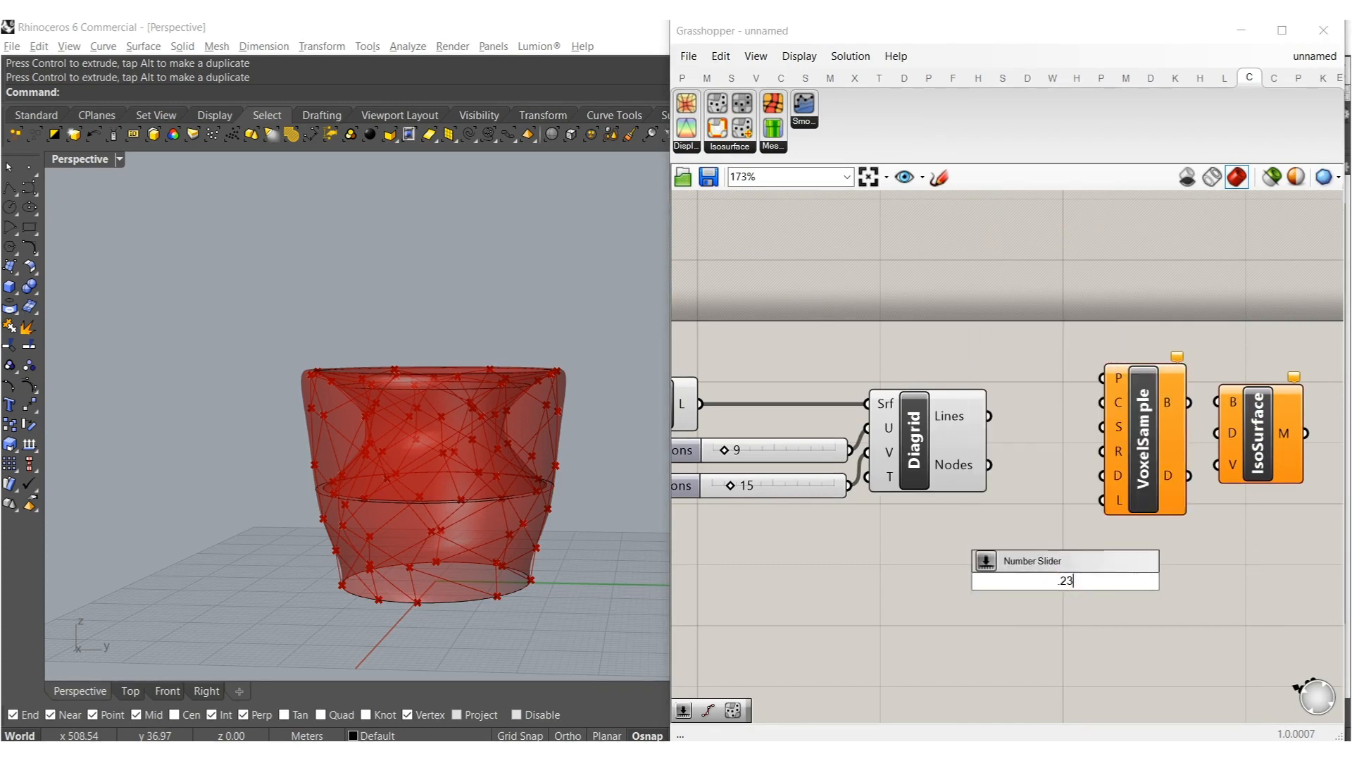
key("Return")
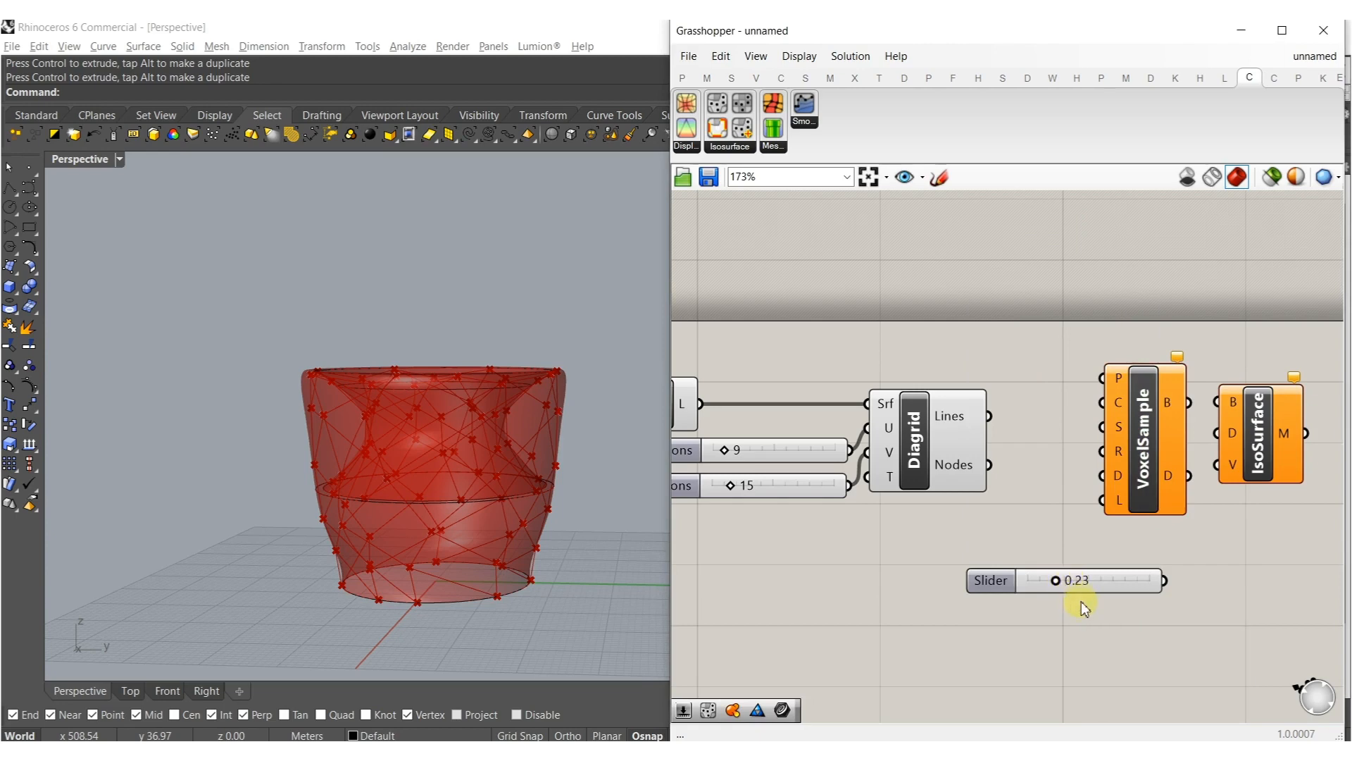
double_click(1083, 611)
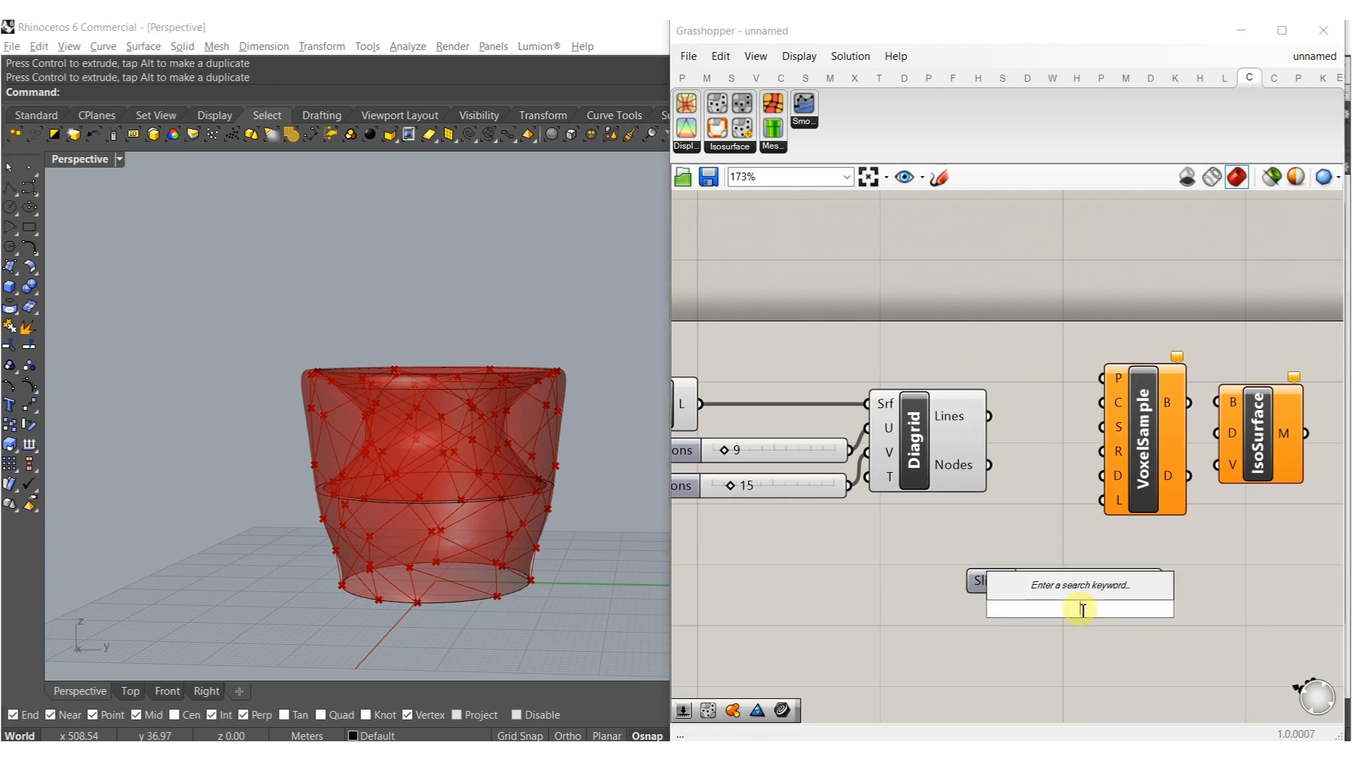
type("1.5")
key("Return")
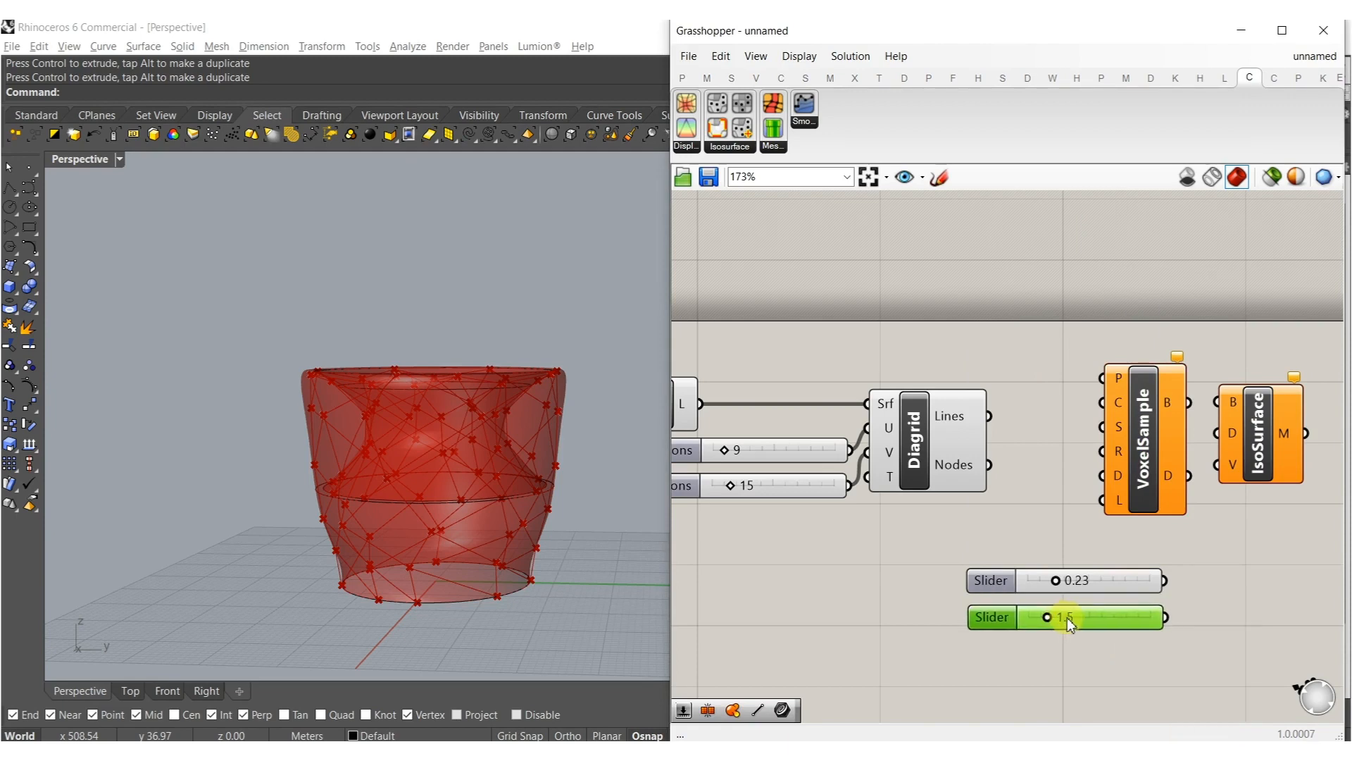
Duplicate the 1.5 slider directly below it and set the copy to 2.5.
left_click_drag(1067, 619, 1068, 648, "alt")
double_click(1089, 649)
type("2.5")
key("Return")
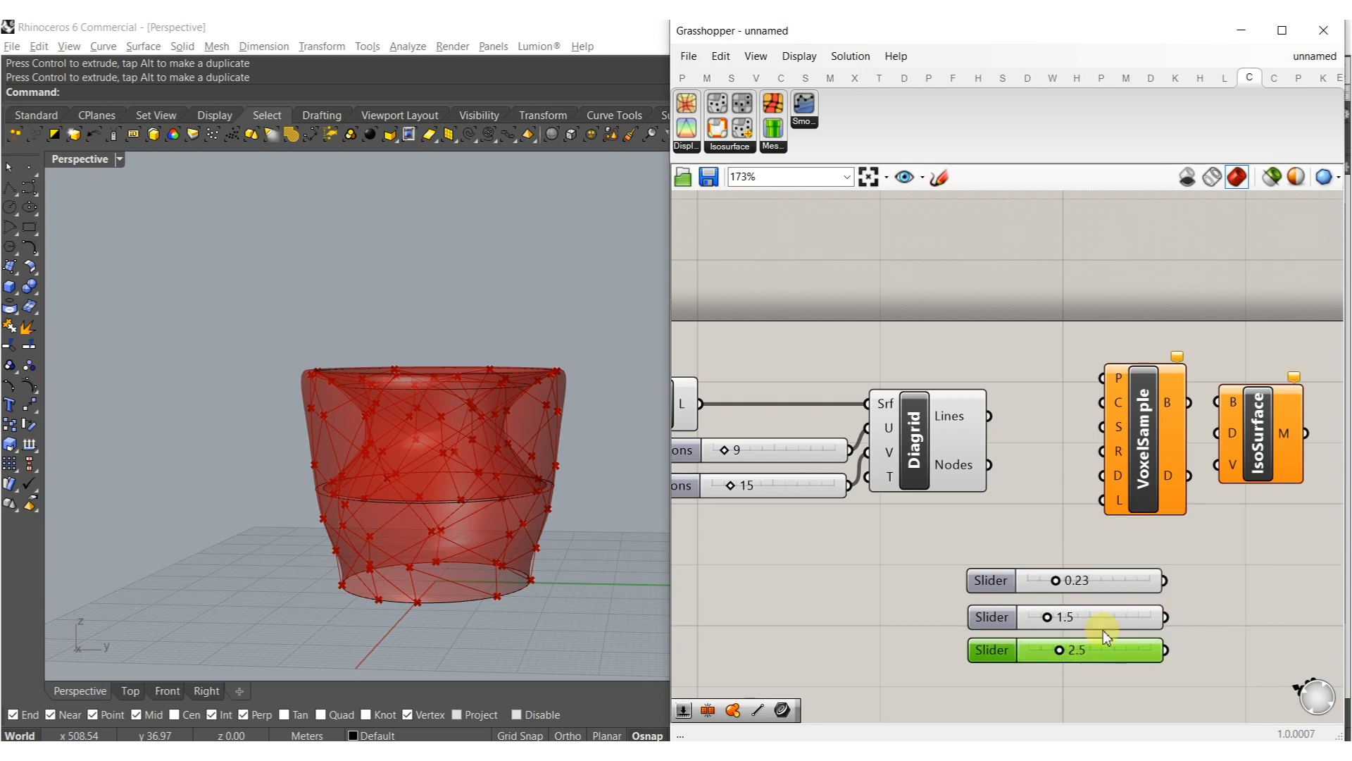
Add a number slider set to 0.55 below the three existing sliders.
right_click_drag(1231, 556, 1181, 472)
left_click(1181, 469)
mouse_move(1184, 386)
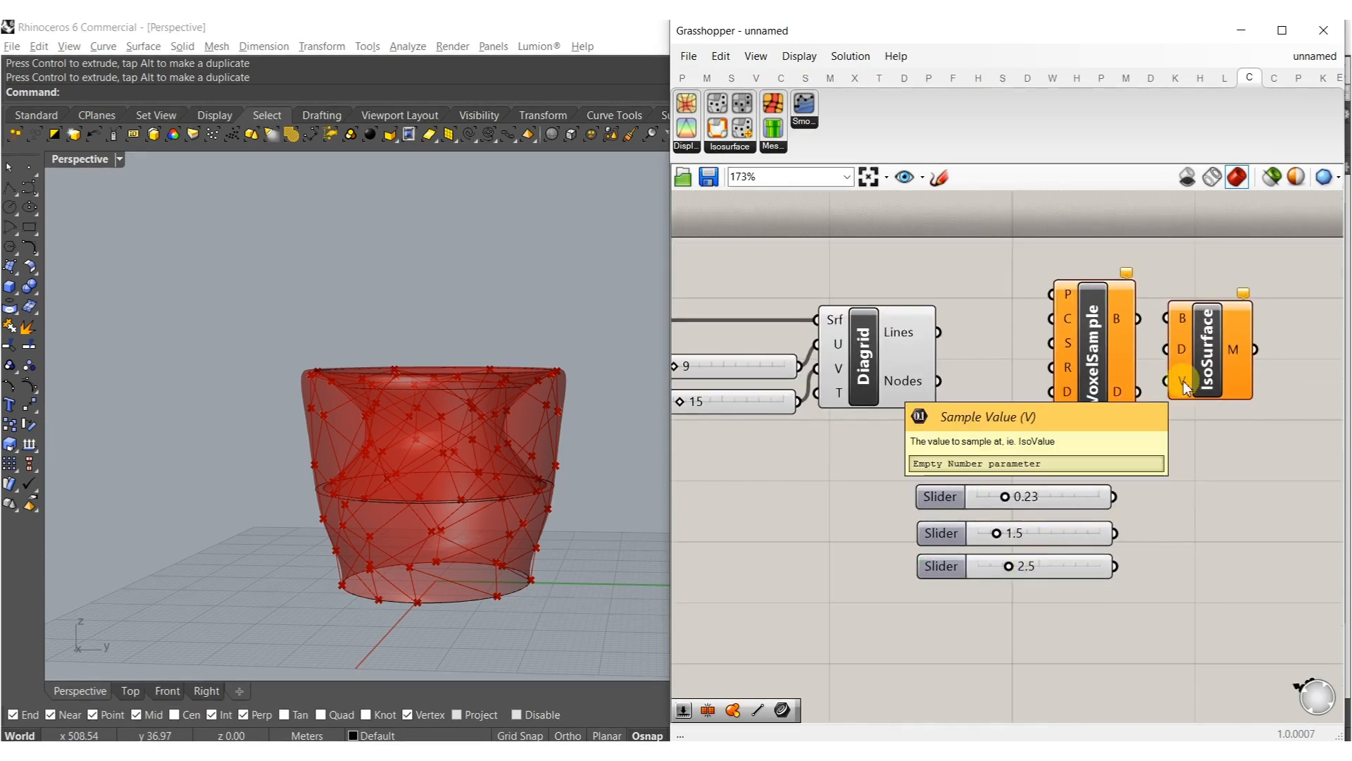
double_click(1027, 644)
type("0.55")
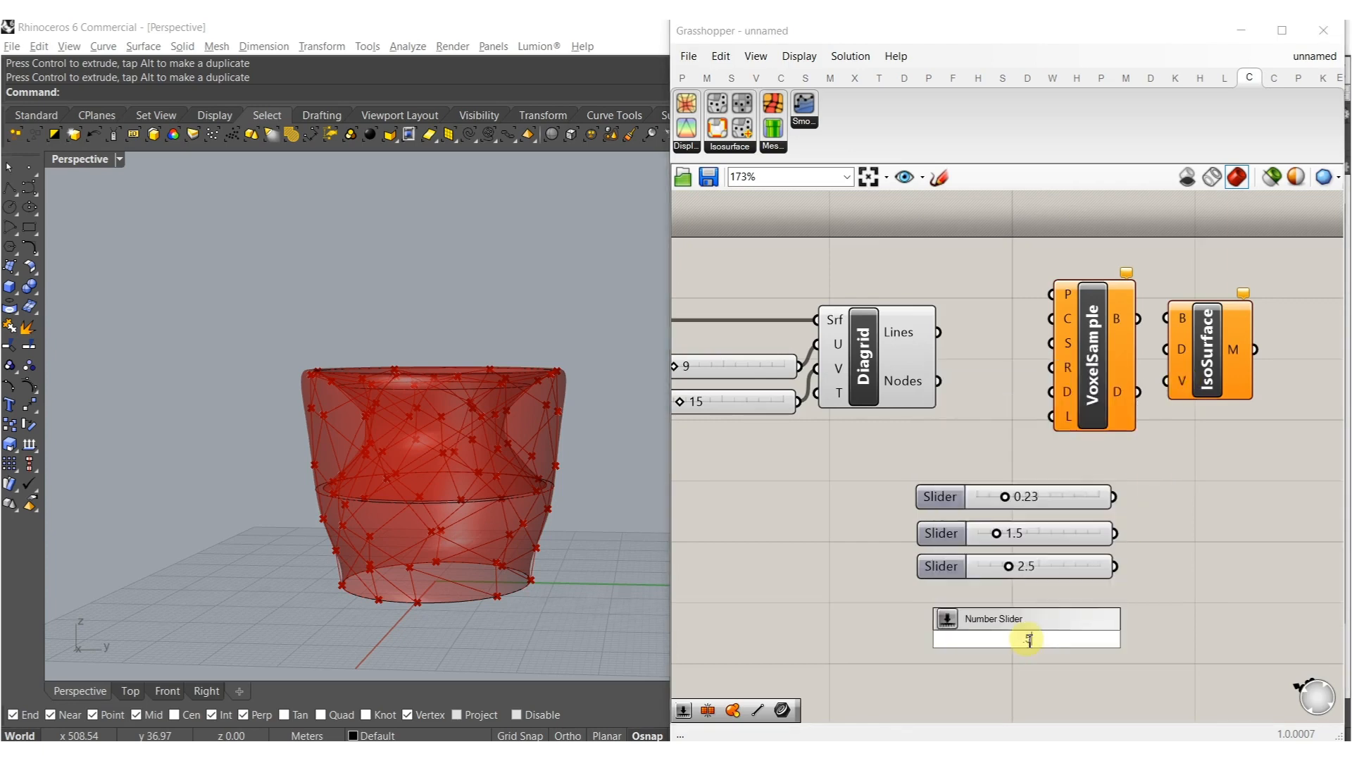
key("Return")
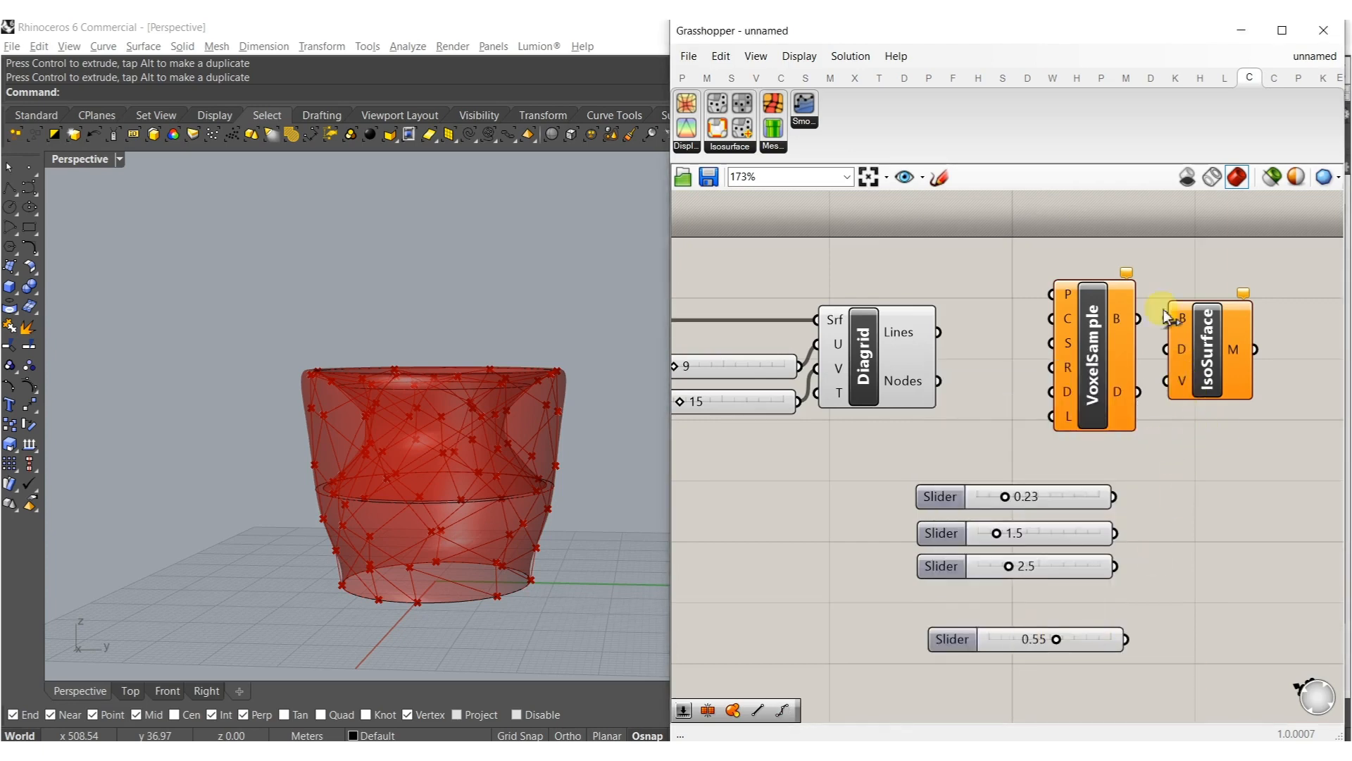
Wire VoxelSample's B and D outputs to IsoSurface, the three upper sliders to VoxelSample's C, S and R, and the 0.55 slider to IsoSurface's V.
left_click_drag(1177, 344, 1139, 398)
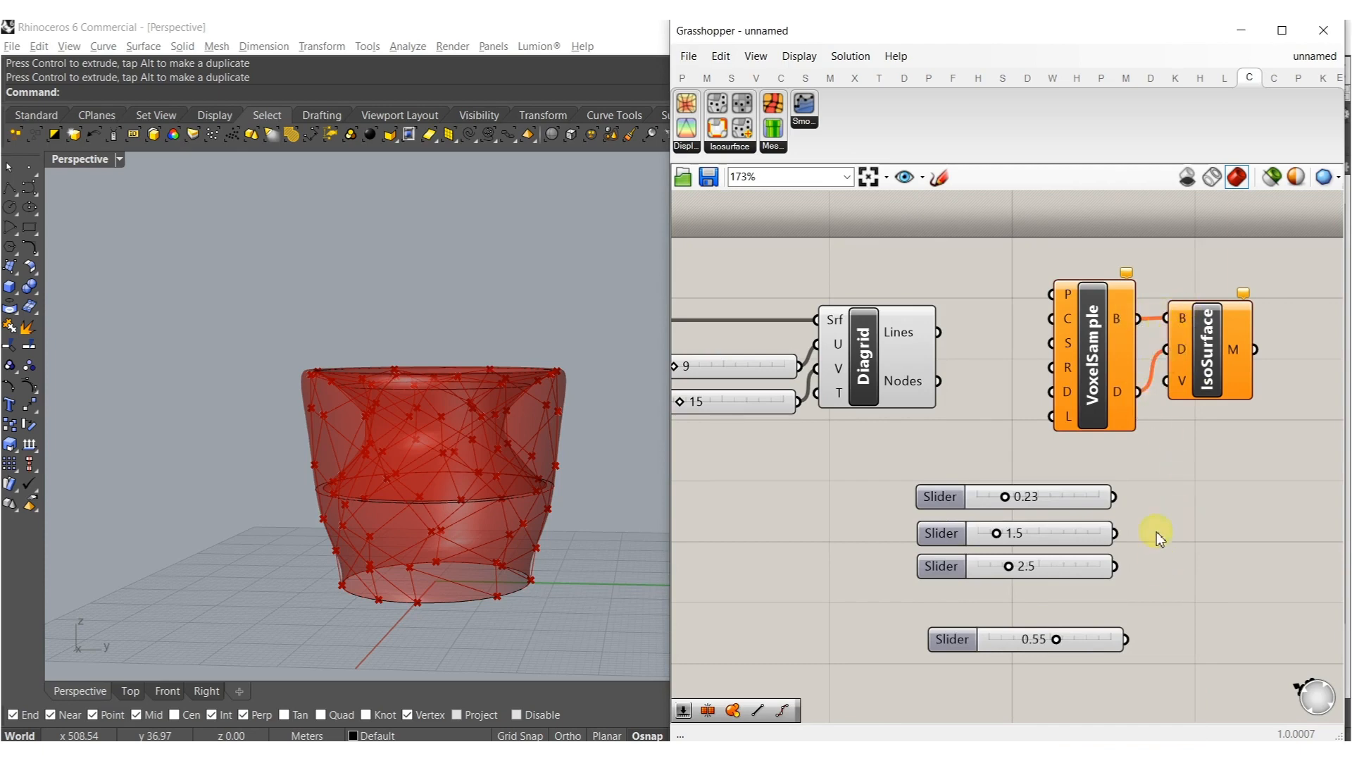
left_click_drag(1113, 497, 1049, 368)
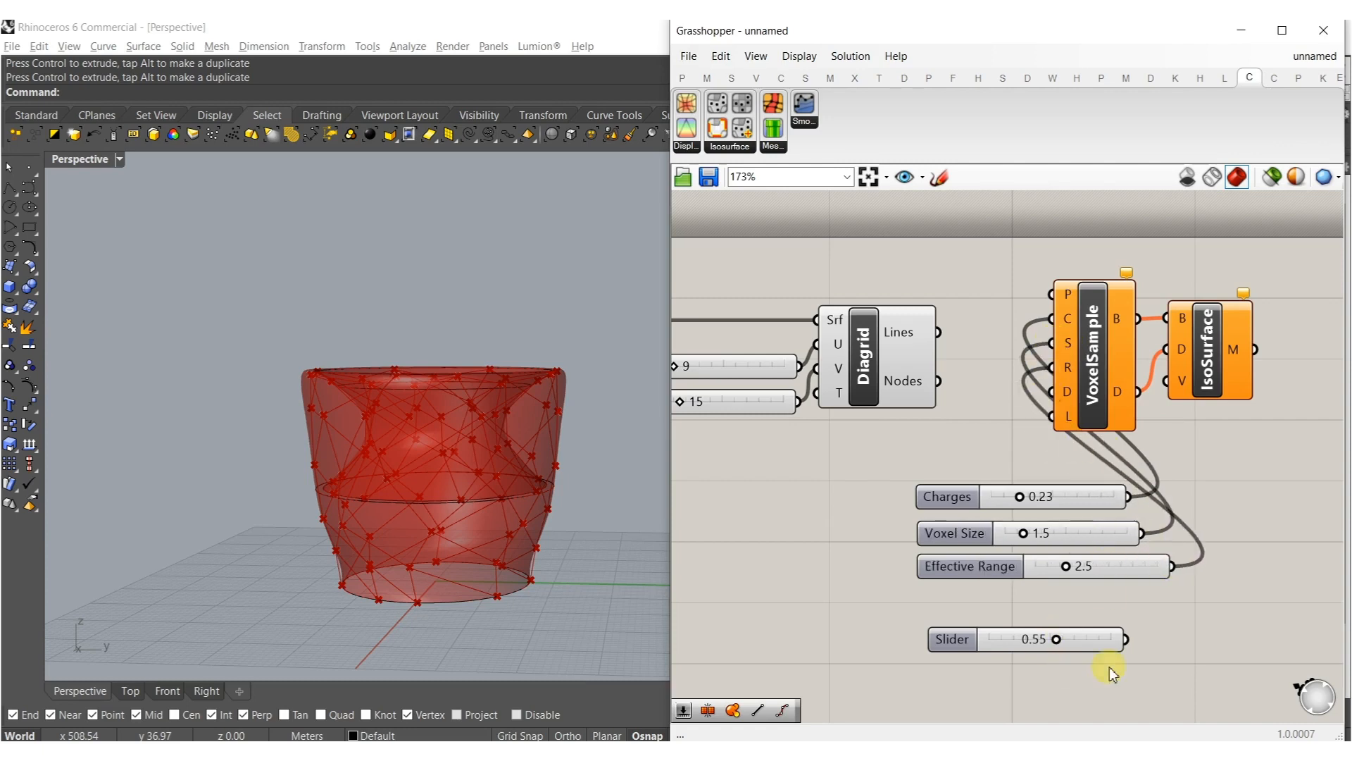
left_click_drag(1127, 640, 1166, 381)
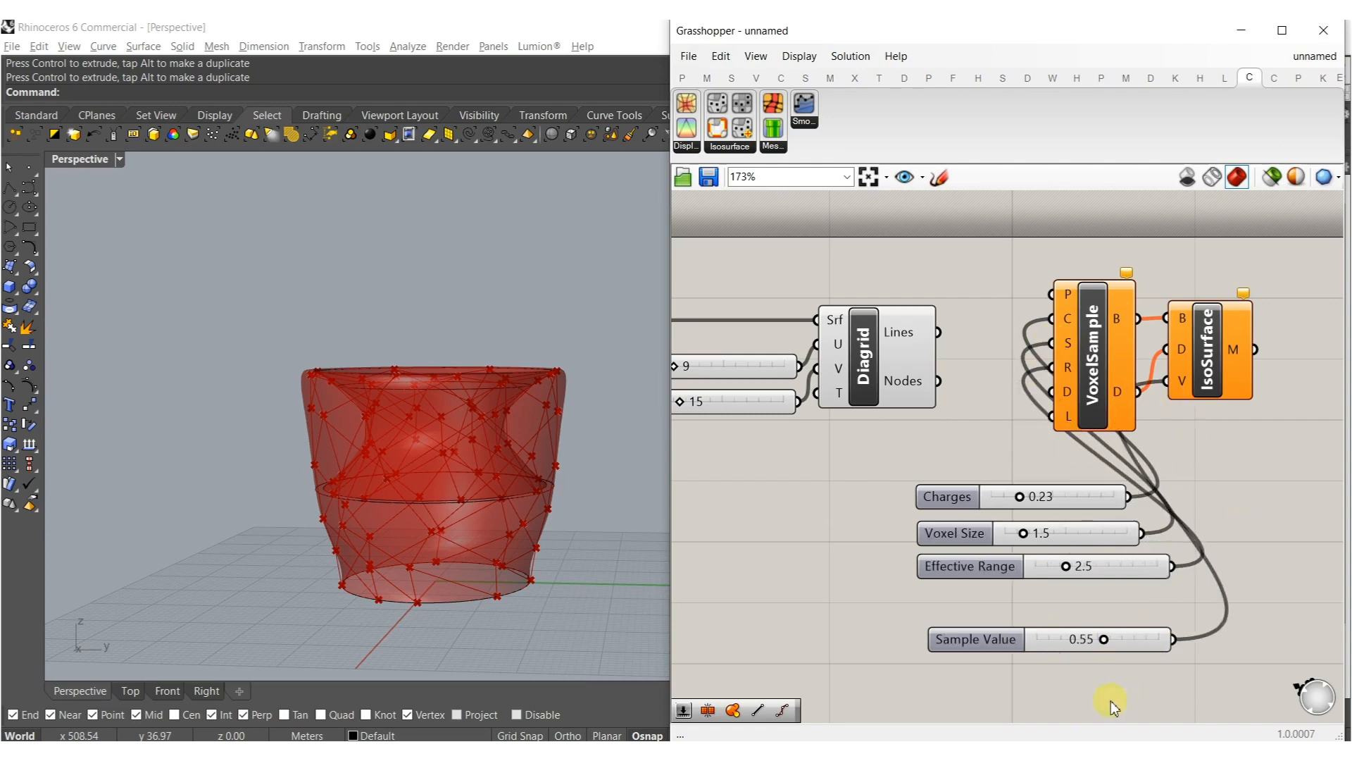
Stack the Sample Value slider under Effective Range and move the sliders, VoxelSample and IsoSurface farther from Diagrid.
left_click_drag(967, 639, 961, 602)
right_click_drag(1229, 631, 1084, 631)
left_click_drag(1083, 631, 769, 282)
left_click_drag(958, 299, 1056, 300)
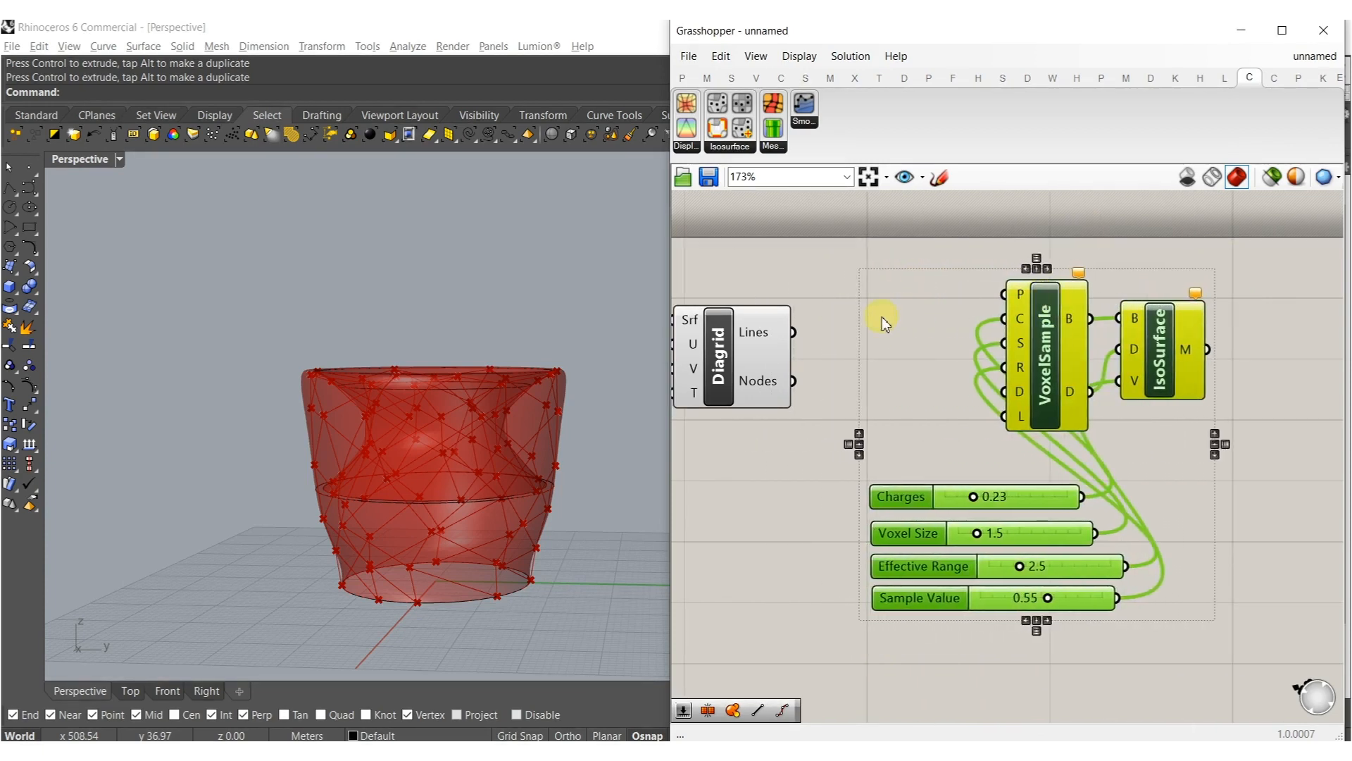
Add a Divide Curve component after Diagrid and feed it the Lines output.
double_click(862, 328)
type("DIVIDE")
left_click(847, 287)
left_click_drag(820, 307, 893, 353)
right_click_drag(949, 362, 894, 357)
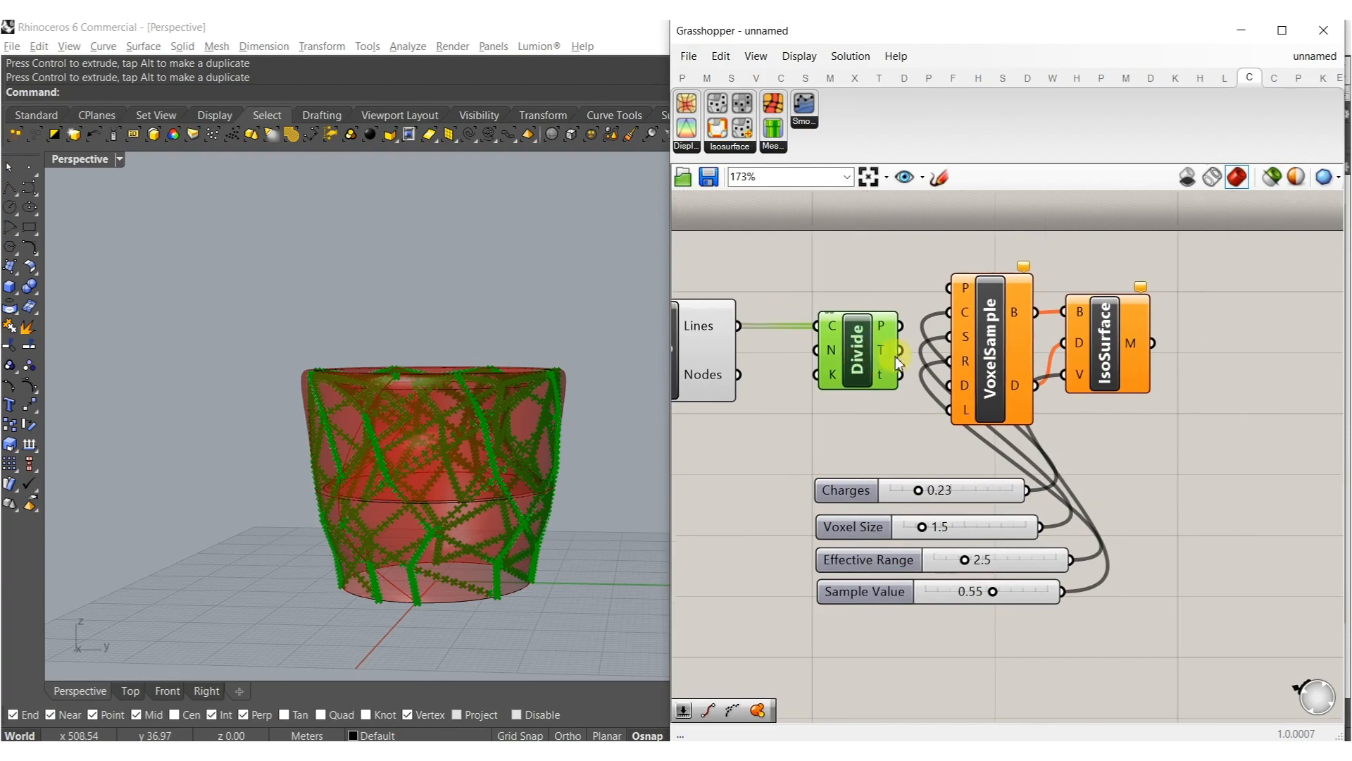
Make room around the Divide component and connect a number slider of 15 to its N input.
left_click_drag(1145, 260, 974, 658)
left_click_drag(1003, 382, 1115, 428)
left_click_drag(861, 371, 970, 373)
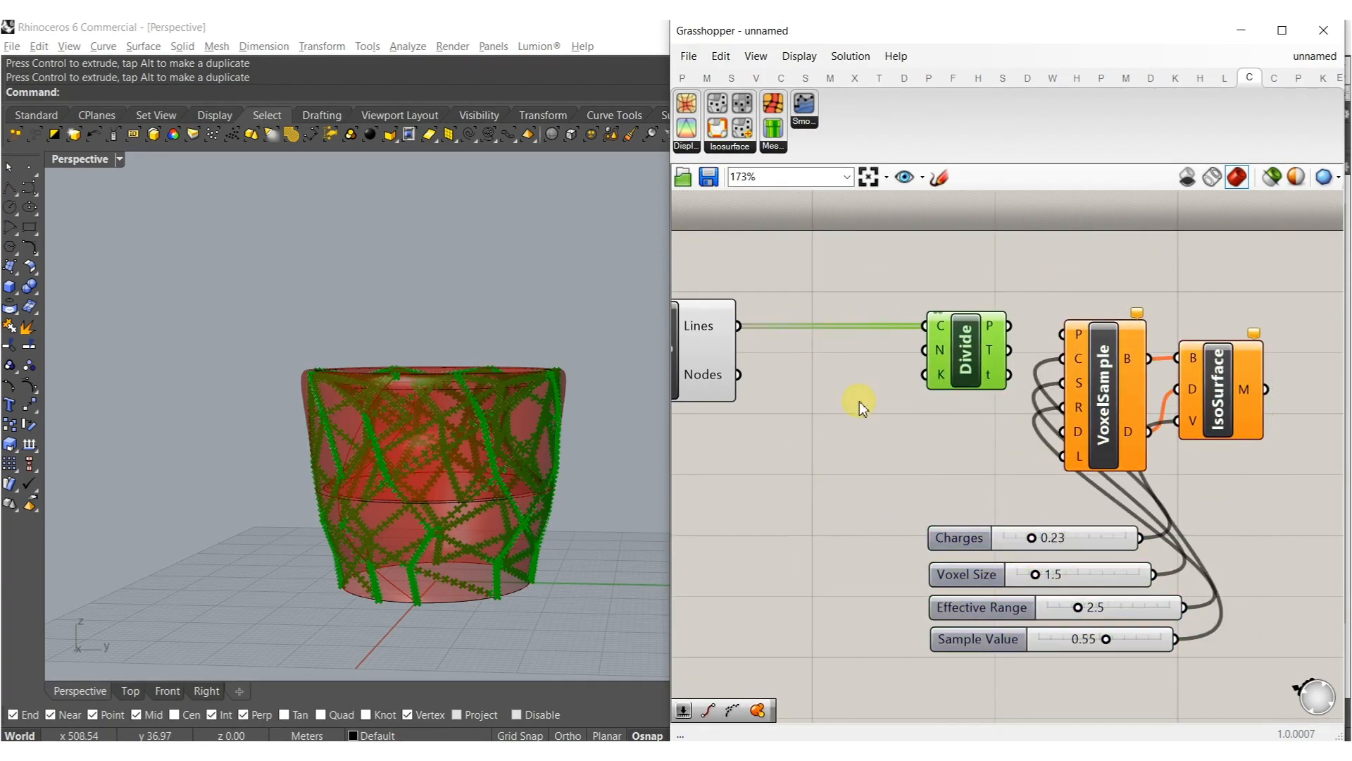
double_click(860, 402)
key("Return")
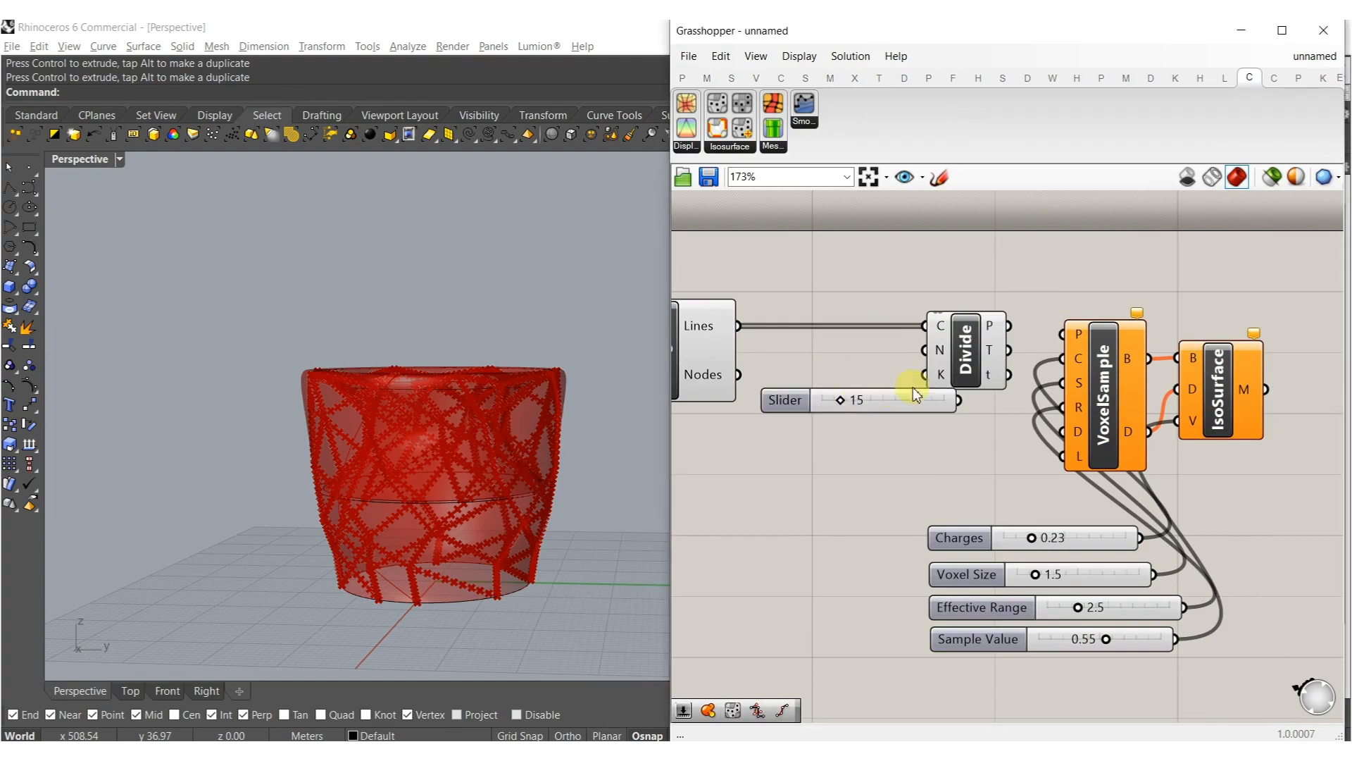
left_click_drag(909, 407, 892, 351)
left_click(944, 358, "shift")
right_click_drag(1021, 357, 909, 369)
left_click_drag(871, 360, 906, 362)
Arrange the Charges, Voxel Size, Effective Range and Sample Value sliders below the Count slider, clear of VoxelSample.
right_click_drag(876, 375, 919, 443)
left_click(929, 475)
left_click_drag(937, 471, 990, 469, "alt")
left_click_drag(916, 497, 767, 717)
left_click_drag(784, 264, 731, 424, "shift")
right_click_drag(878, 317, 931, 316)
left_click(897, 325)
left_click_drag(846, 457, 764, 637)
left_click_drag(751, 533, 754, 403)
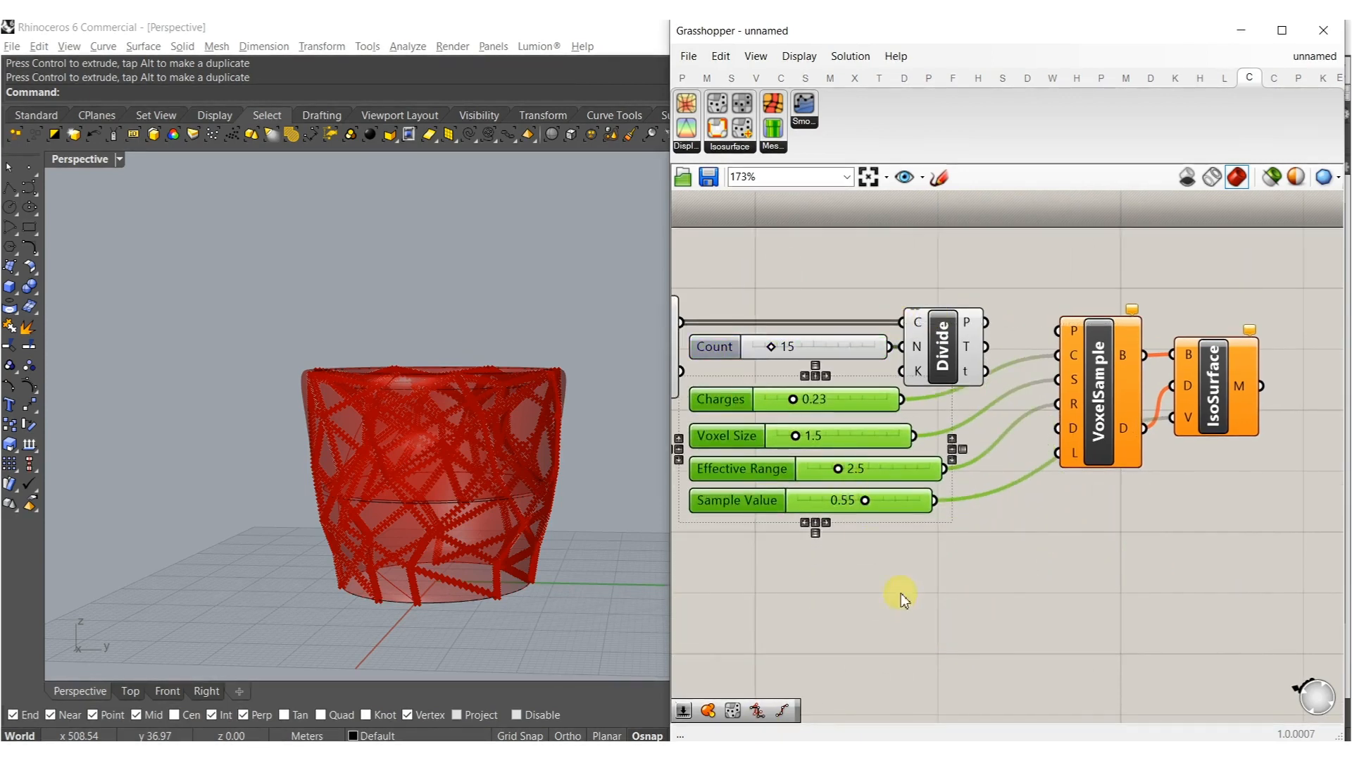
Connect Divide's P output to VoxelSample's P input and align VoxelSample and IsoSurface with the Divide component.
left_click(1023, 519)
right_click_drag(1037, 563, 994, 642)
left_click_drag(977, 407, 955, 401)
left_click_drag(1180, 586, 1034, 433)
left_click_drag(1075, 488, 1075, 481)
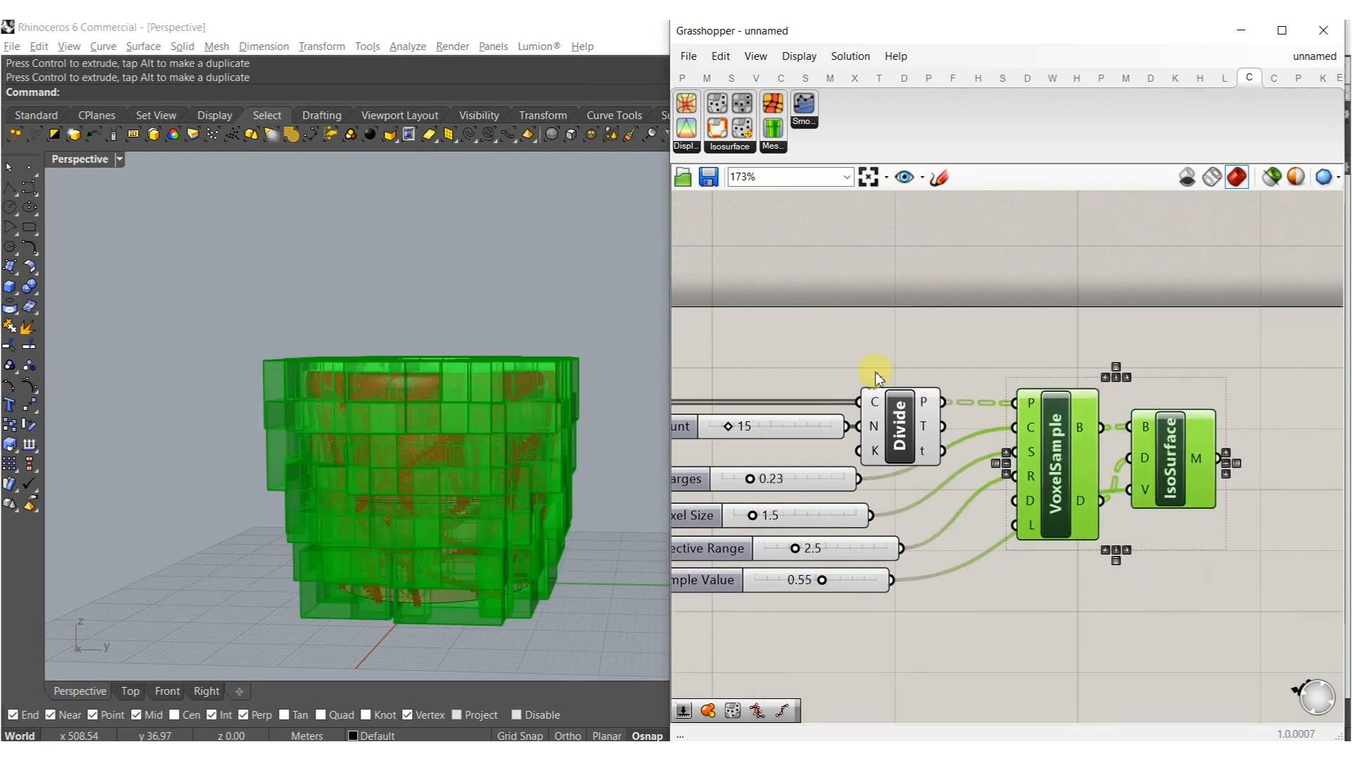
left_click_drag(1038, 405, 1037, 404)
left_click(1046, 636)
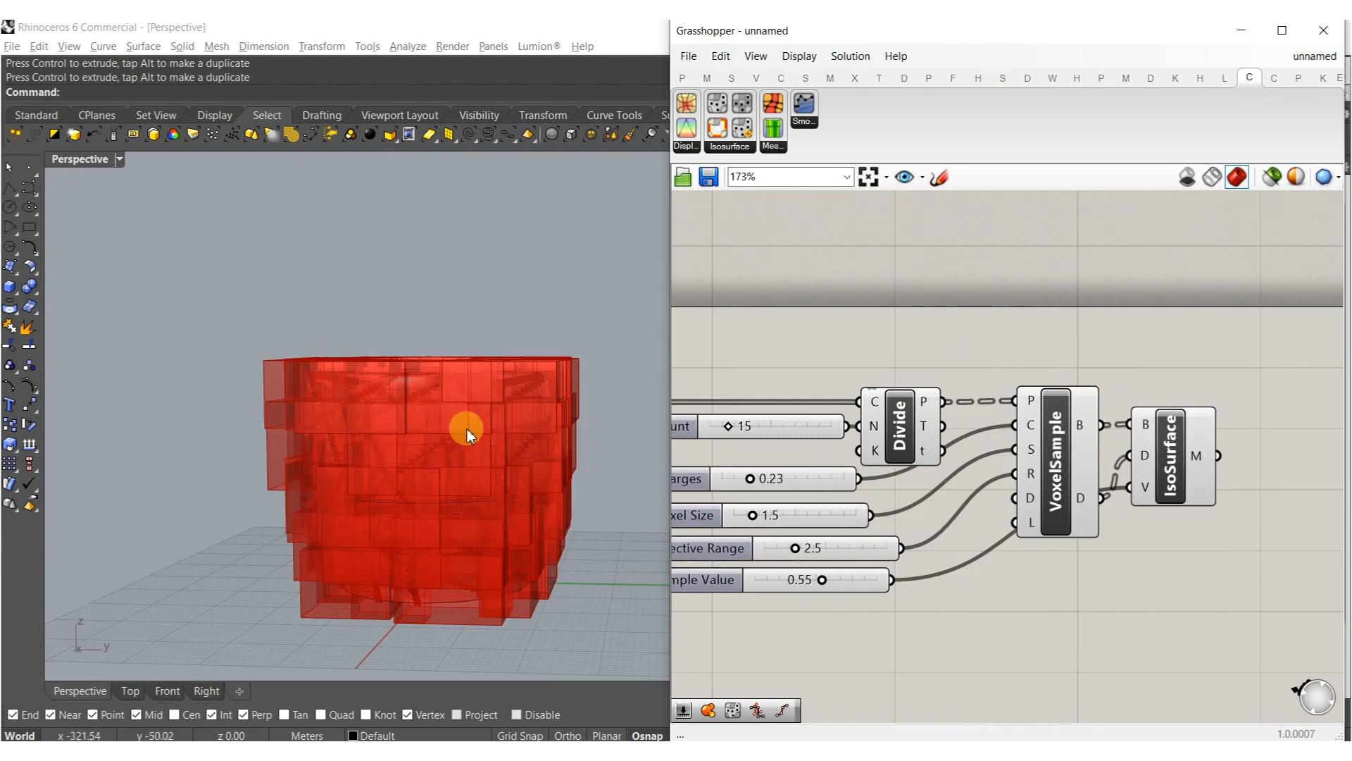
Flatten the P input of the VoxelSample component.
right_click_drag(429, 493, 693, 400)
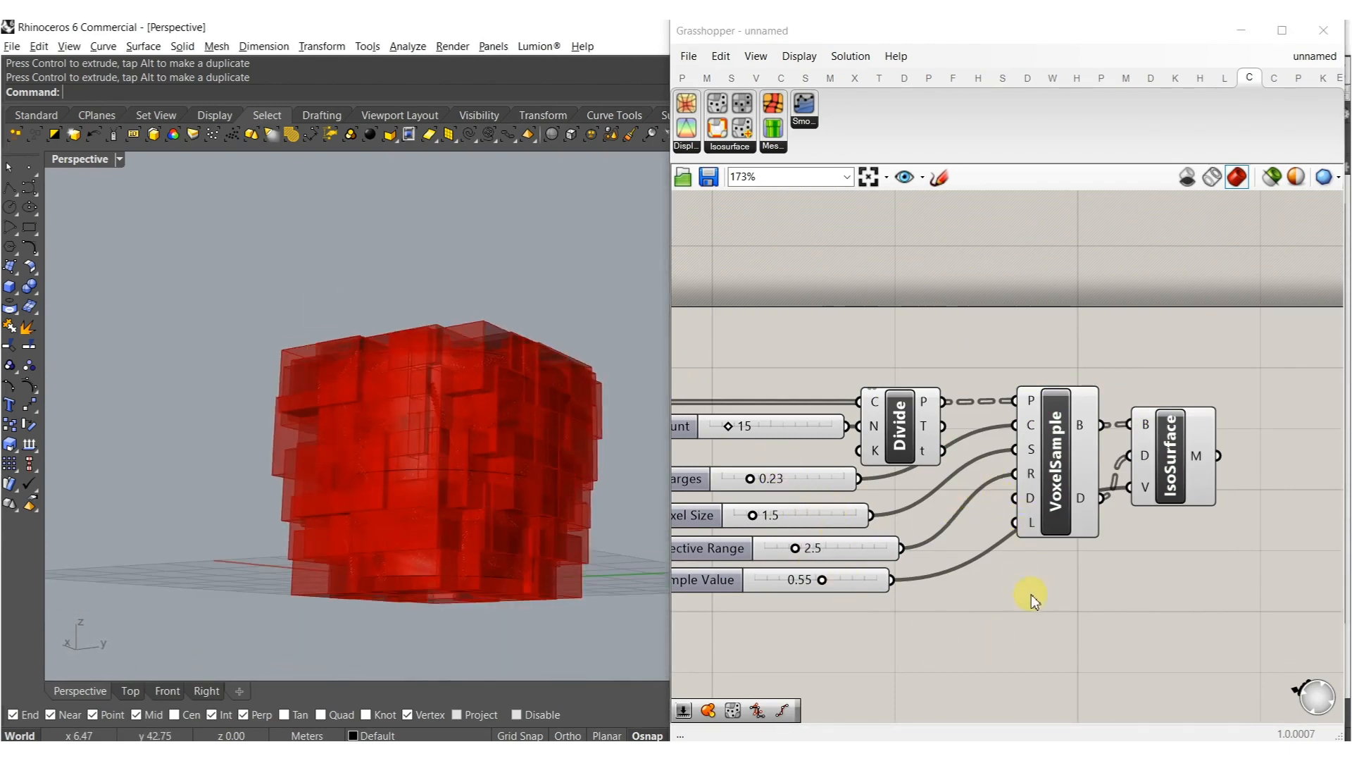
right_click(1031, 398)
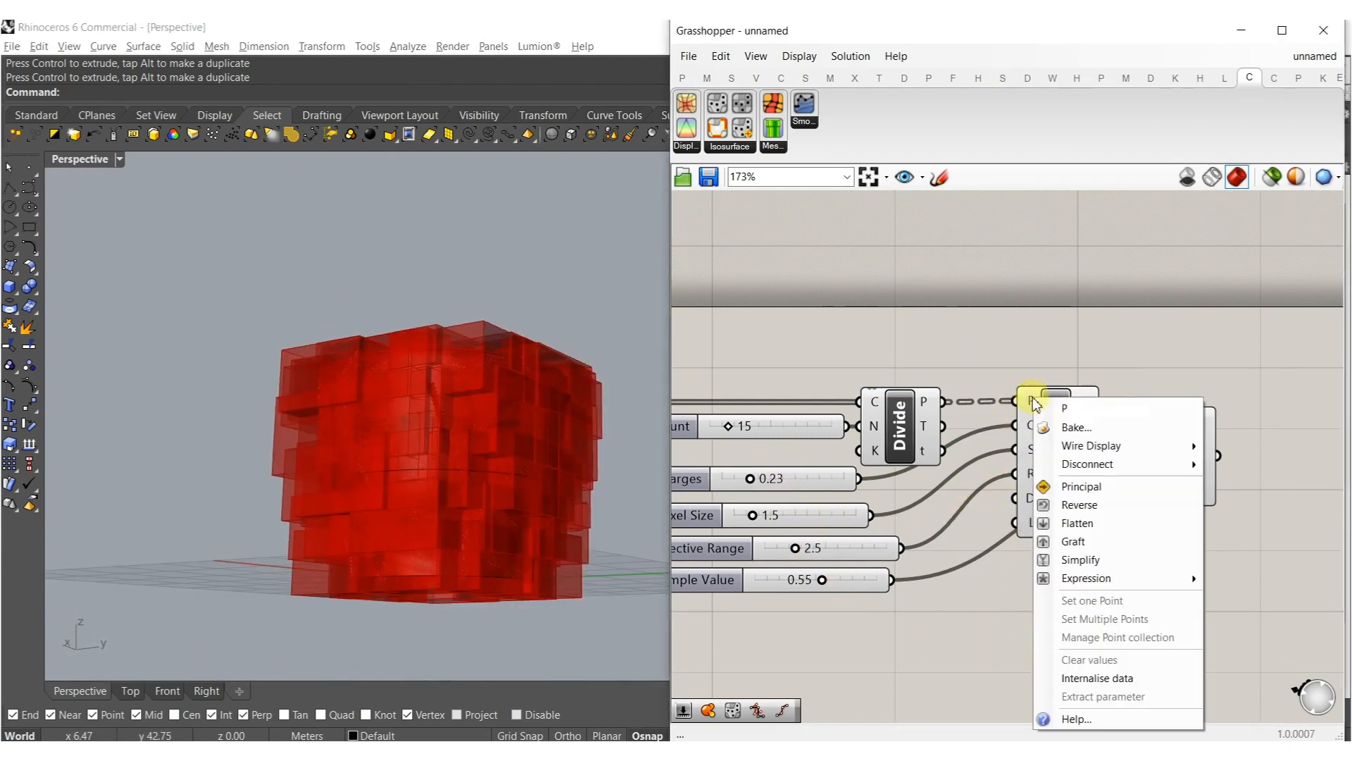
left_click(1077, 523)
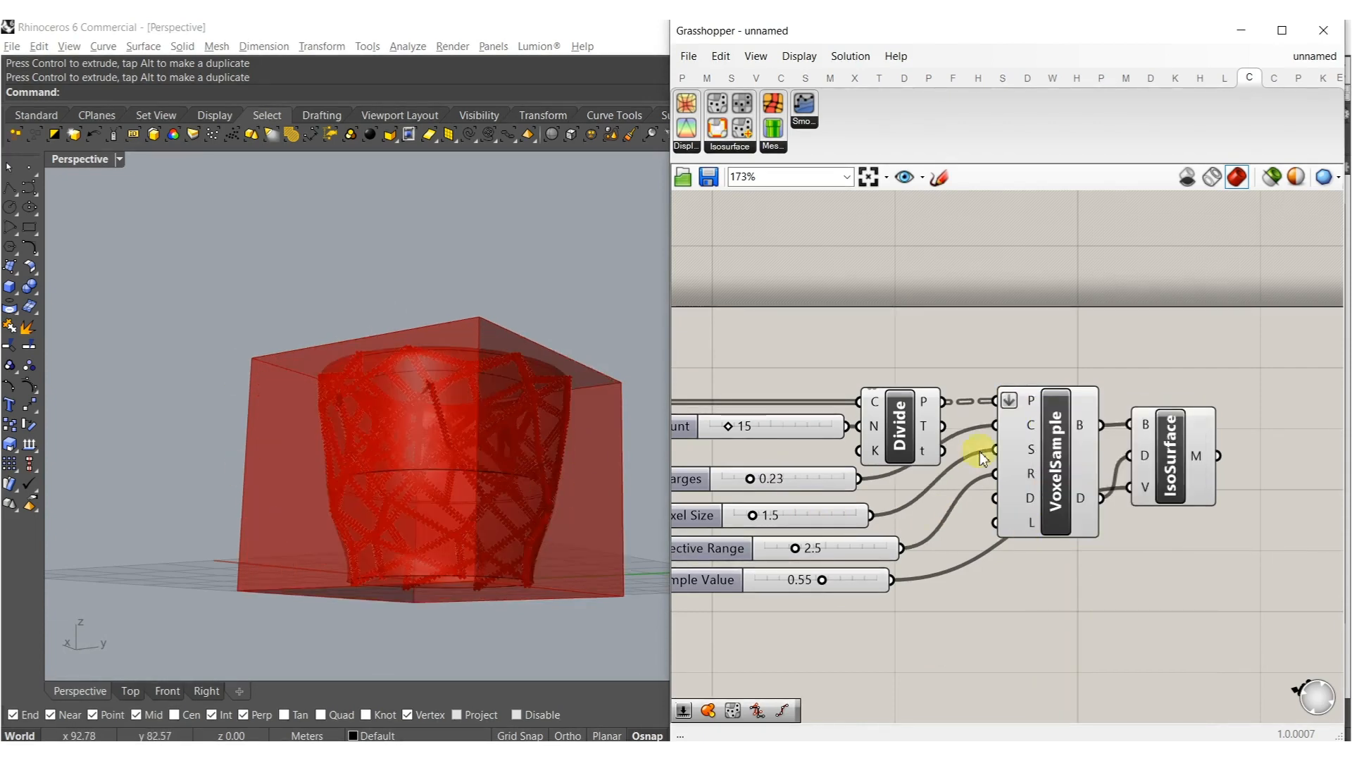
Turn off the preview of the Divide and VoxelSample components.
right_click_drag(980, 452, 976, 494)
left_click_drag(1061, 695, 671, 306)
middle_click(1014, 476)
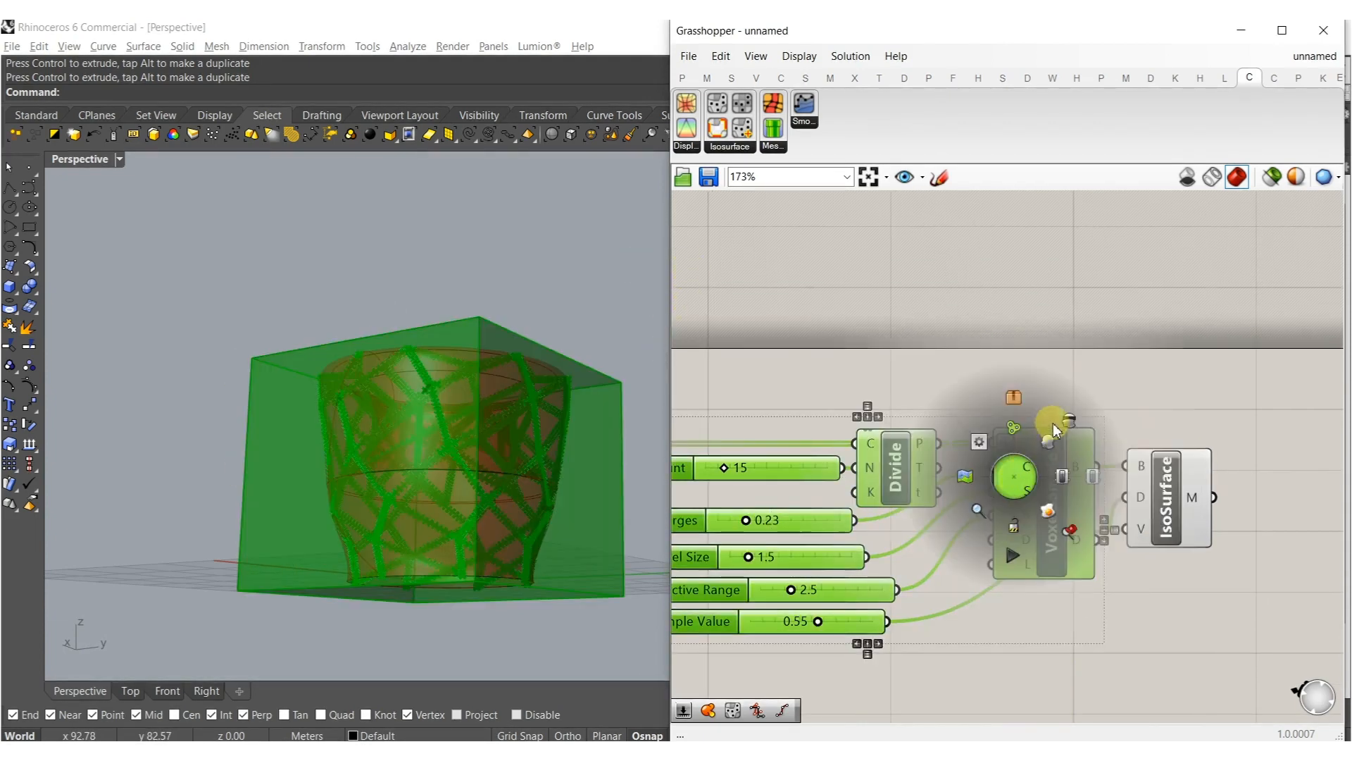
left_click(1066, 418)
left_click(1020, 334)
Turn off the preview of the curve parameter, Loft and Diagrid components.
right_click_drag(991, 507, 1052, 460)
scroll(1072, 463, "down", 2)
right_click_drag(926, 572, 1088, 582)
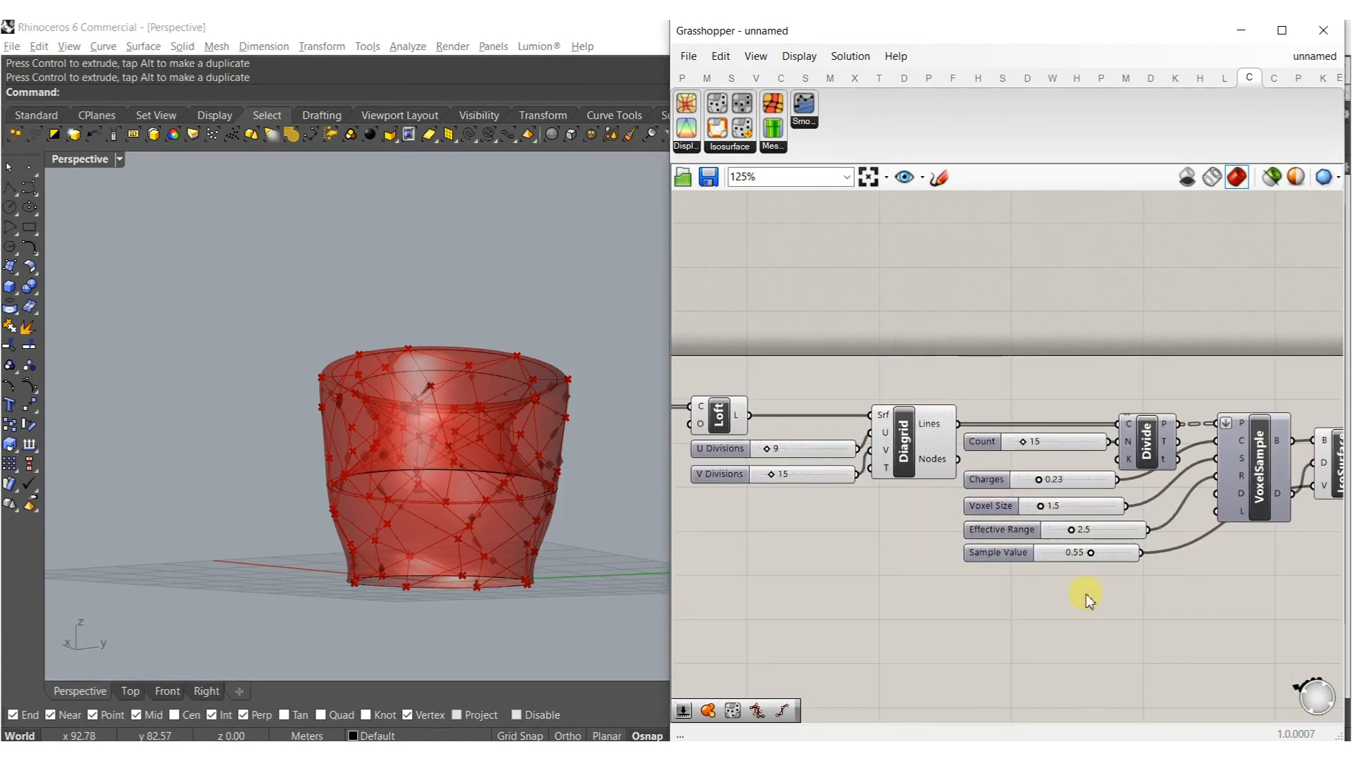
left_click_drag(1007, 624, 763, 450)
right_click_drag(763, 449, 926, 332)
middle_click(821, 416)
left_click(875, 355)
right_click_drag(964, 433, 934, 488)
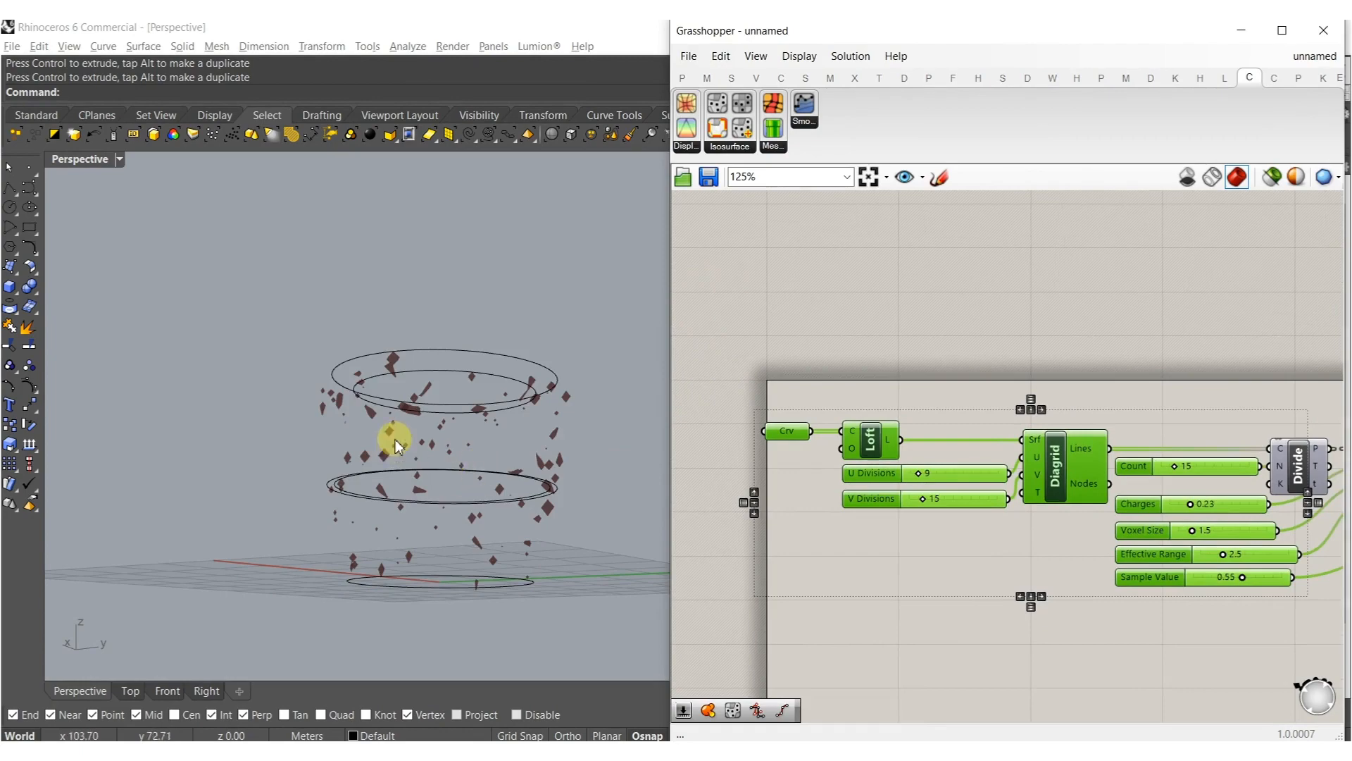
Set the Count slider of the Divide component to 37.
right_click_drag(395, 447, 393, 442)
scroll(393, 442, "up", 3)
scroll(363, 416, "down", 8)
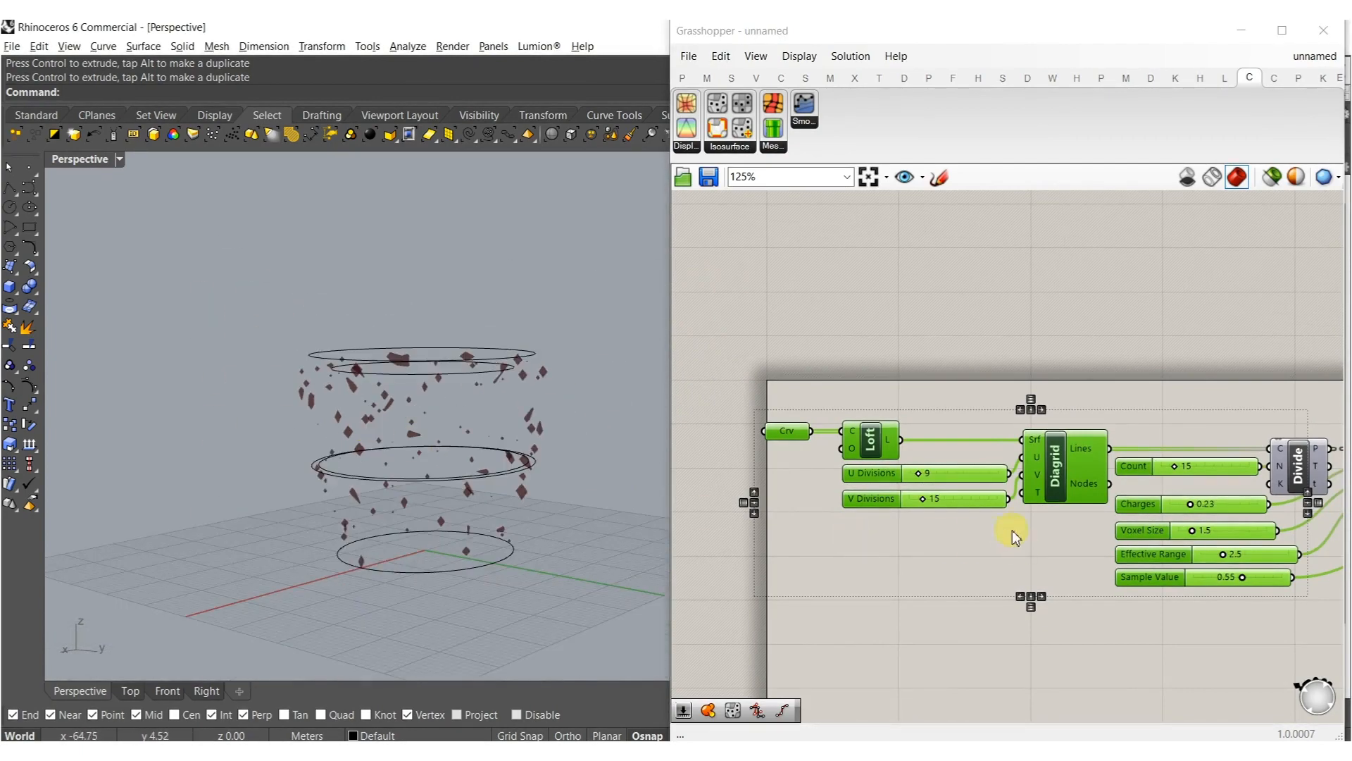
right_click_drag(1175, 592, 941, 577)
scroll(986, 611, "up", 4)
left_click(980, 603)
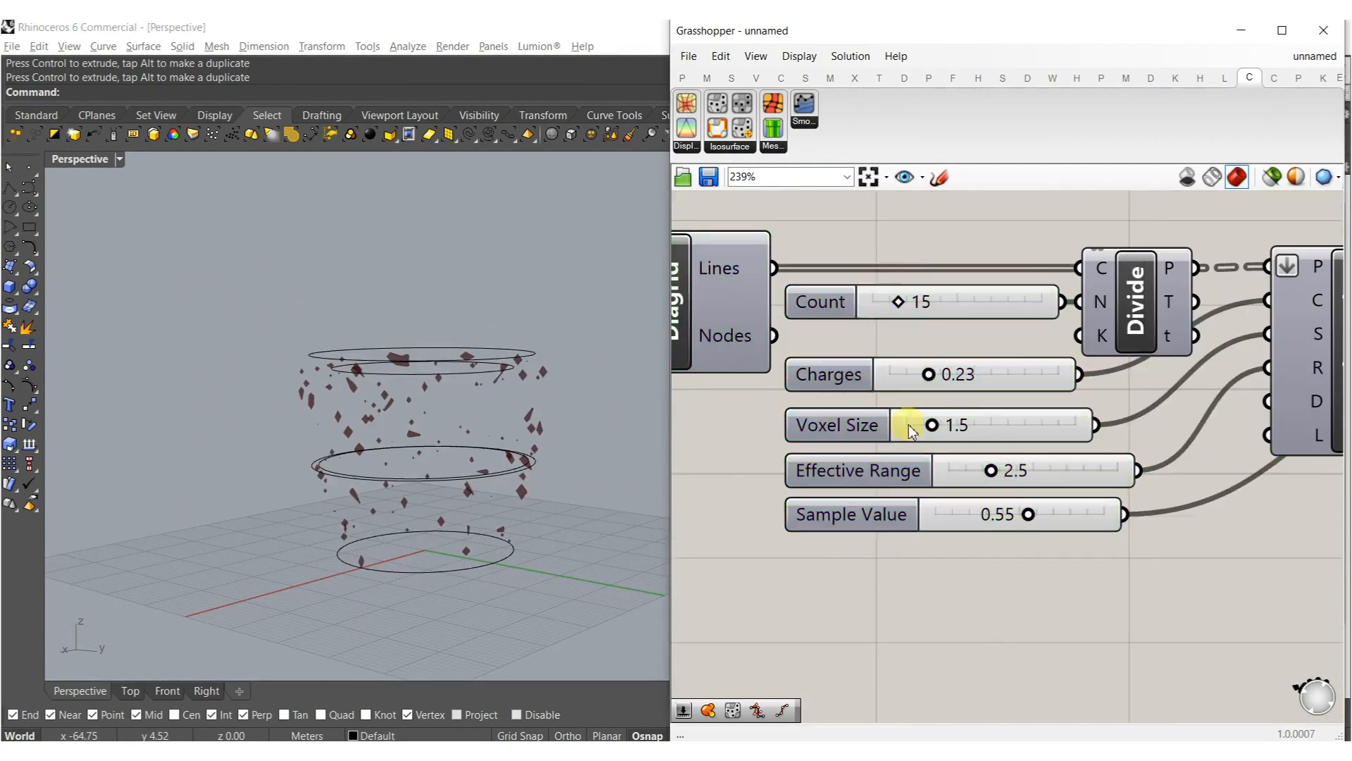
scroll(927, 352, "up", 5)
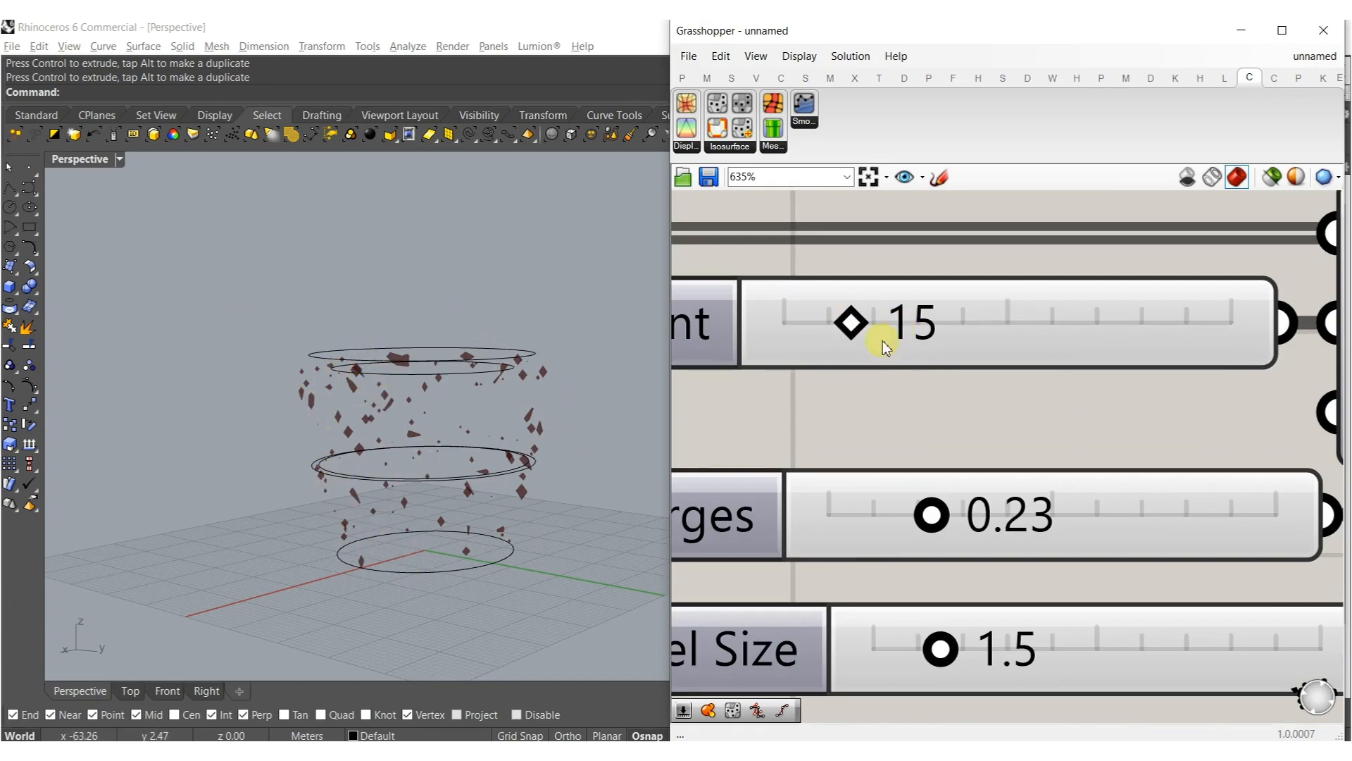
left_click_drag(855, 329, 948, 330)
Set the Sample Value slider to 0.22 and check the resulting mesh in the viewport.
scroll(948, 328, "down", 4)
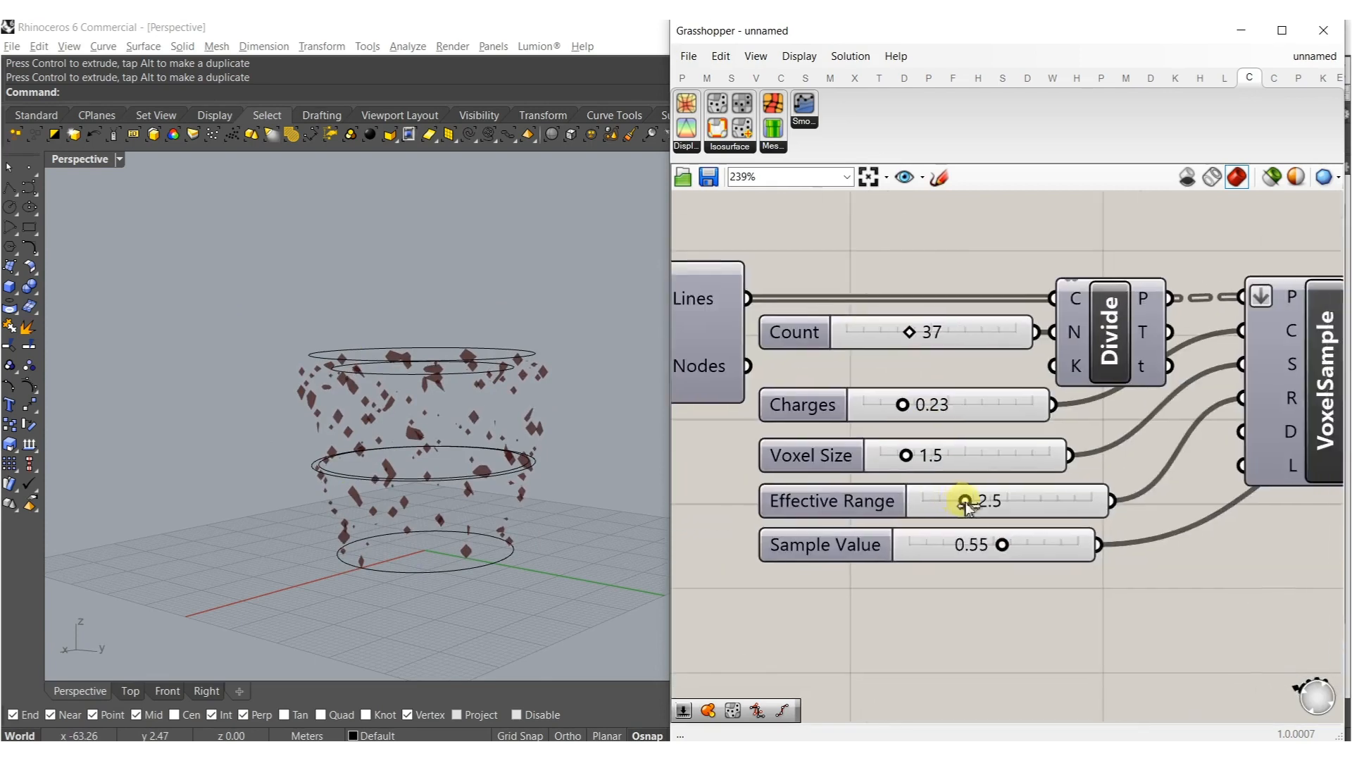
scroll(996, 544, "up", 3)
left_click_drag(999, 548, 881, 548)
right_click_drag(549, 519, 556, 588)
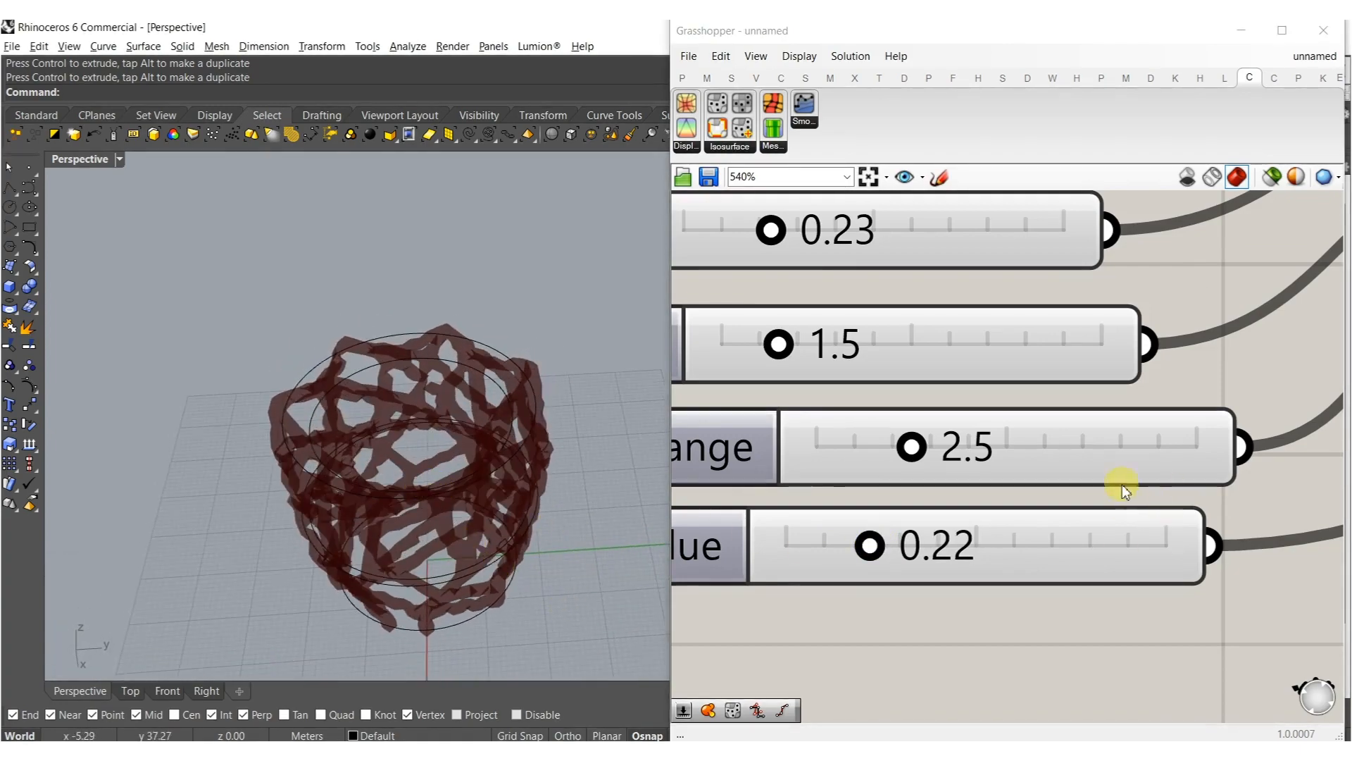
Bake the IsoSurface mesh to inspect it in the viewport and delete the baked copy.
scroll(1122, 485, "down", 8)
left_click(1042, 430)
middle_click(1065, 438)
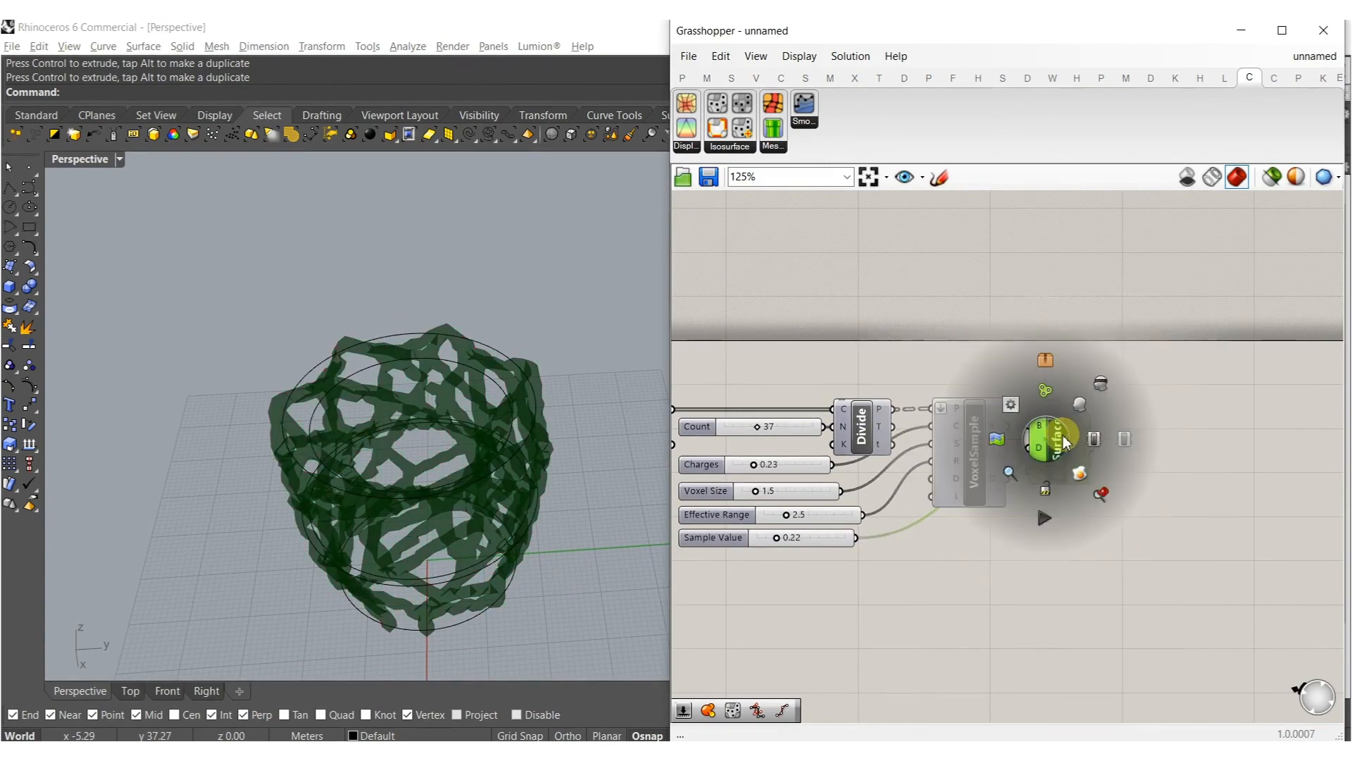
left_click(1079, 476)
middle_click(478, 455)
right_click_drag(430, 505, 374, 468, "shift")
left_click(447, 470)
left_click(374, 468)
key("Delete")
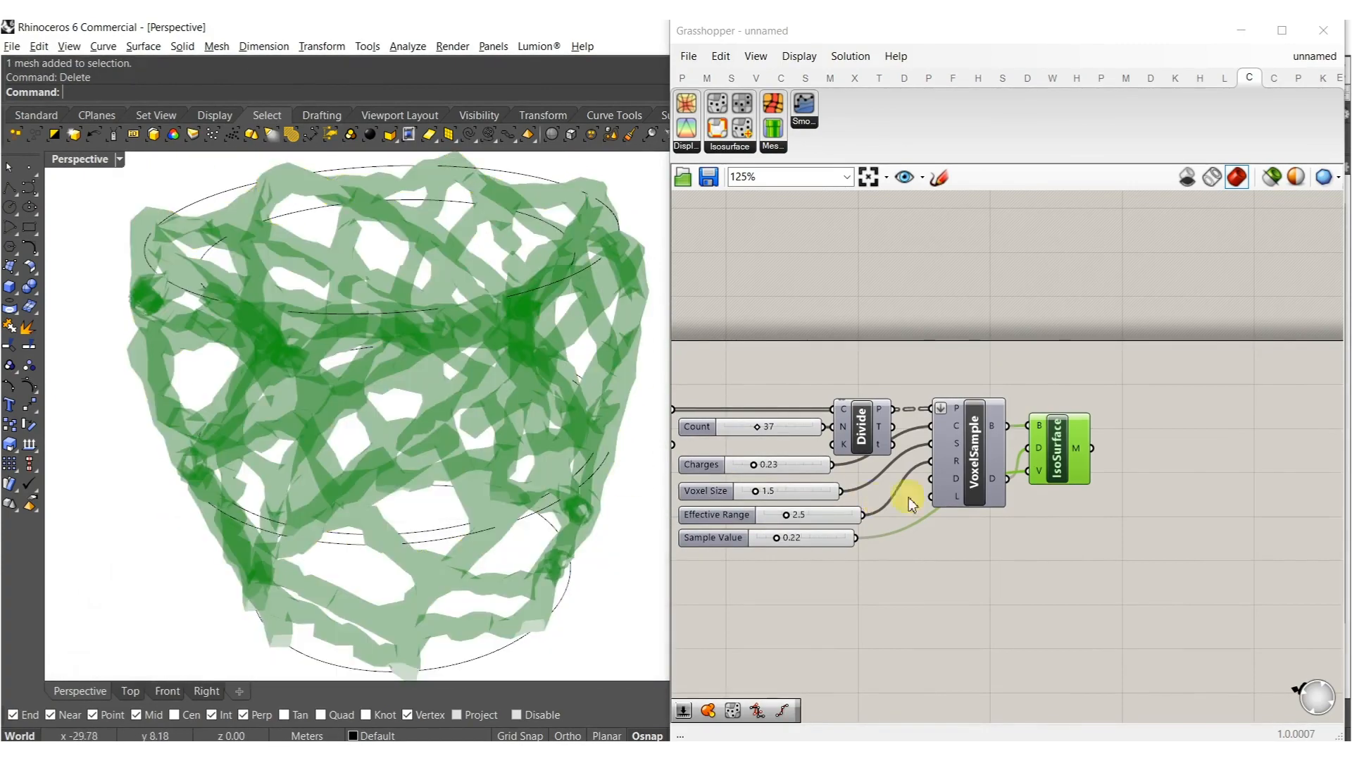
Add a Smooth Mesh component beyond IsoSurface and connect IsoSurface's M output to its mesh input.
right_click_drag(1144, 505, 902, 518)
double_click(902, 518)
type("SMOOTH")
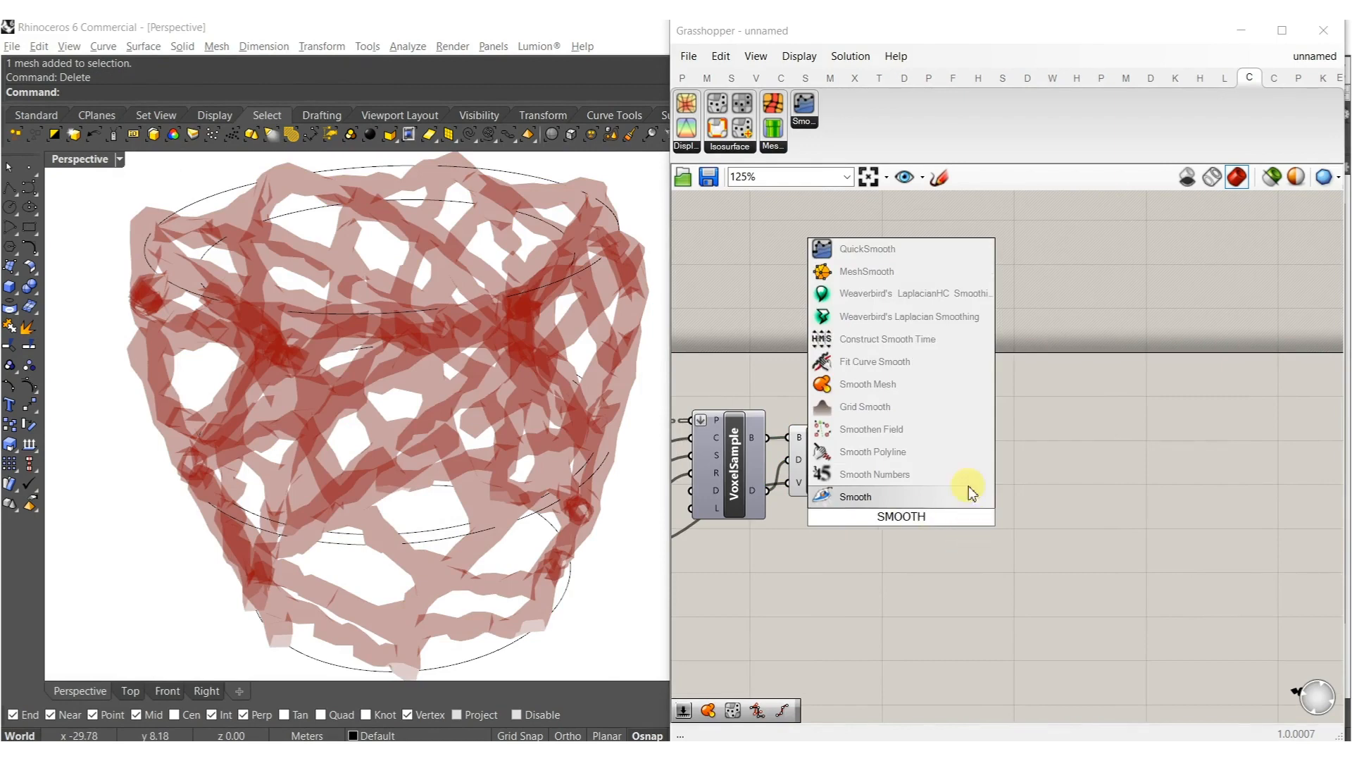
left_click(899, 384)
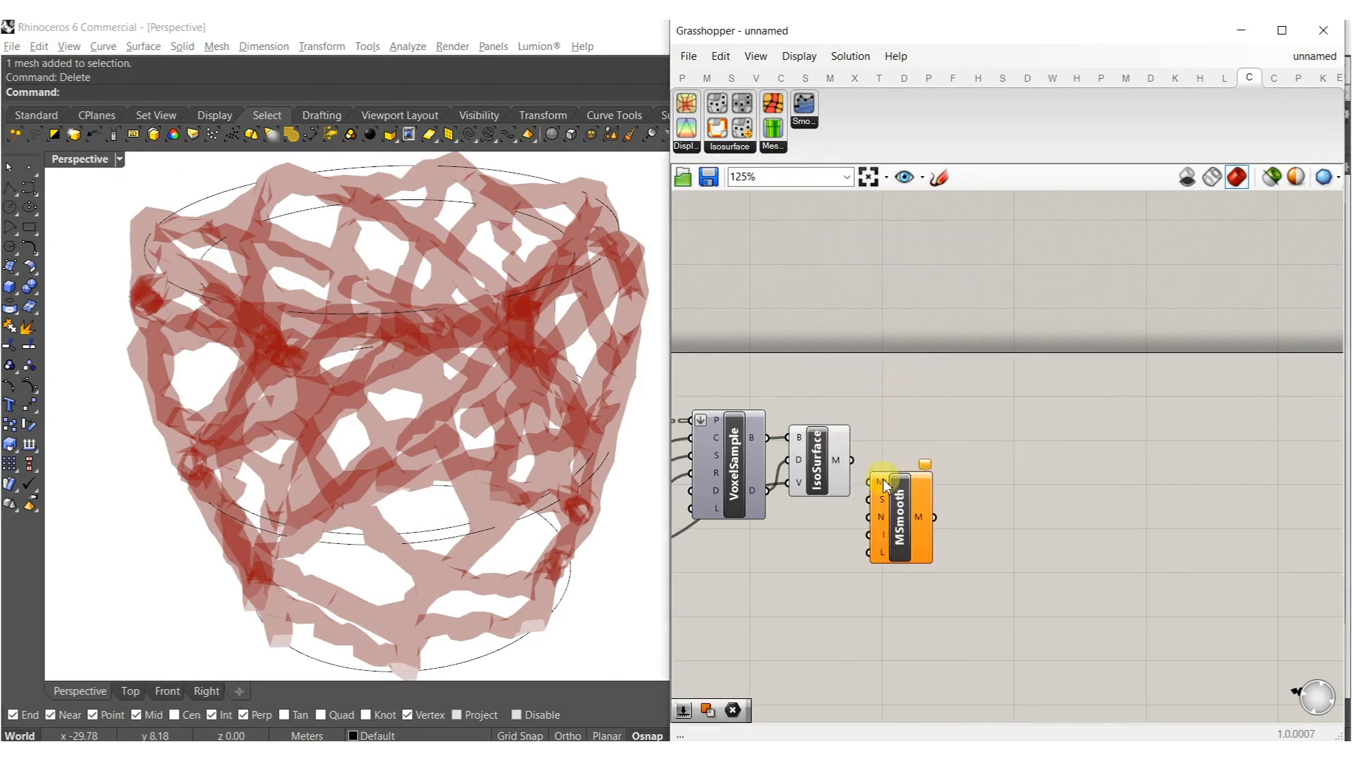
left_click_drag(872, 447, 1039, 490)
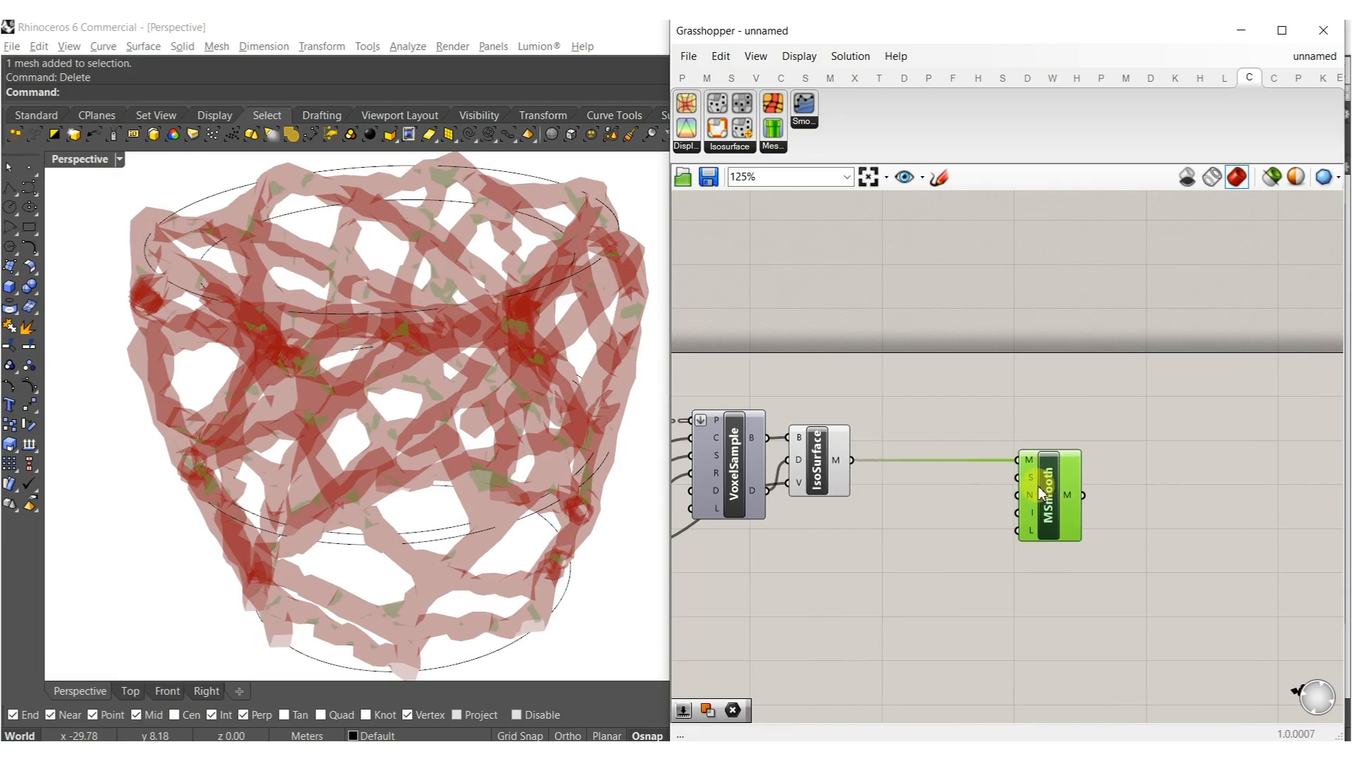
Add a number slider set to 0.255 between IsoSurface and MSmooth.
double_click(905, 538)
type("0.255")
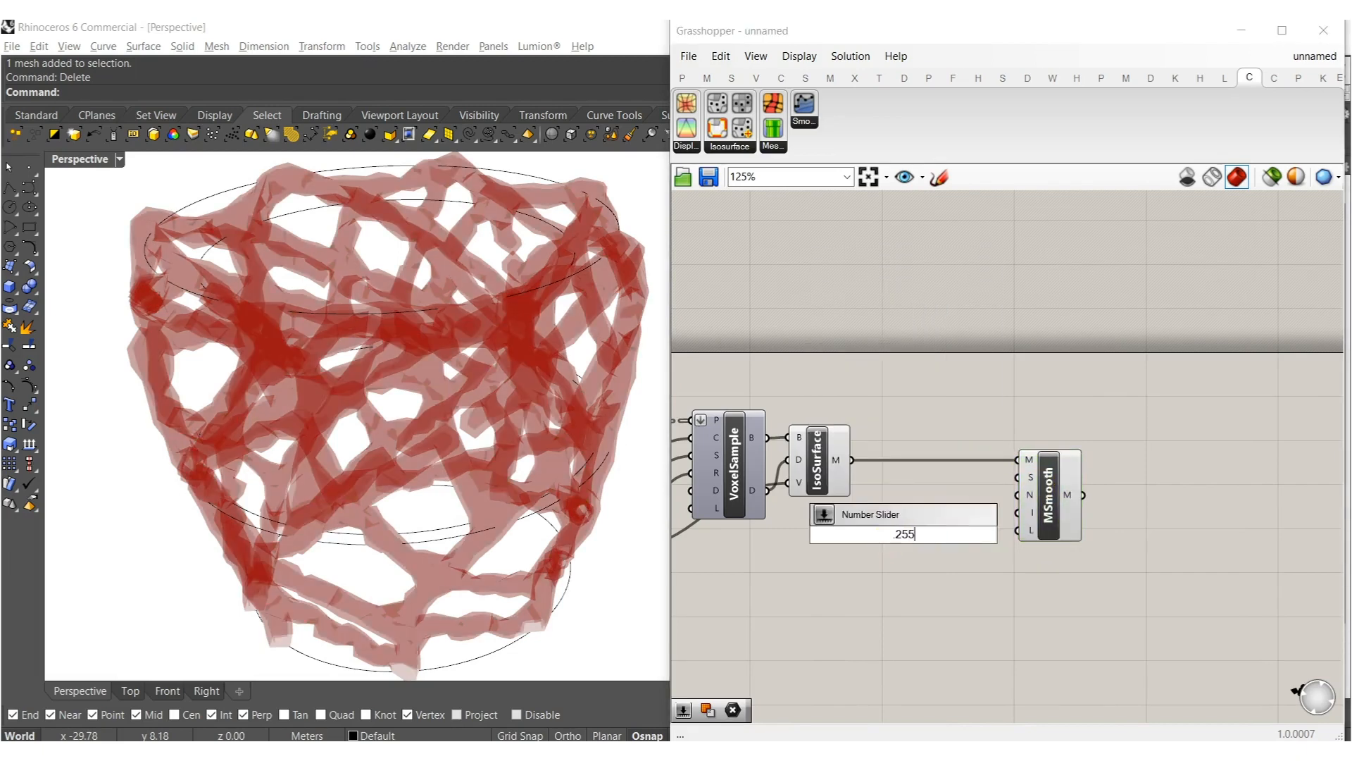
key("Return")
left_click(907, 534)
left_click_drag(949, 535, 963, 486)
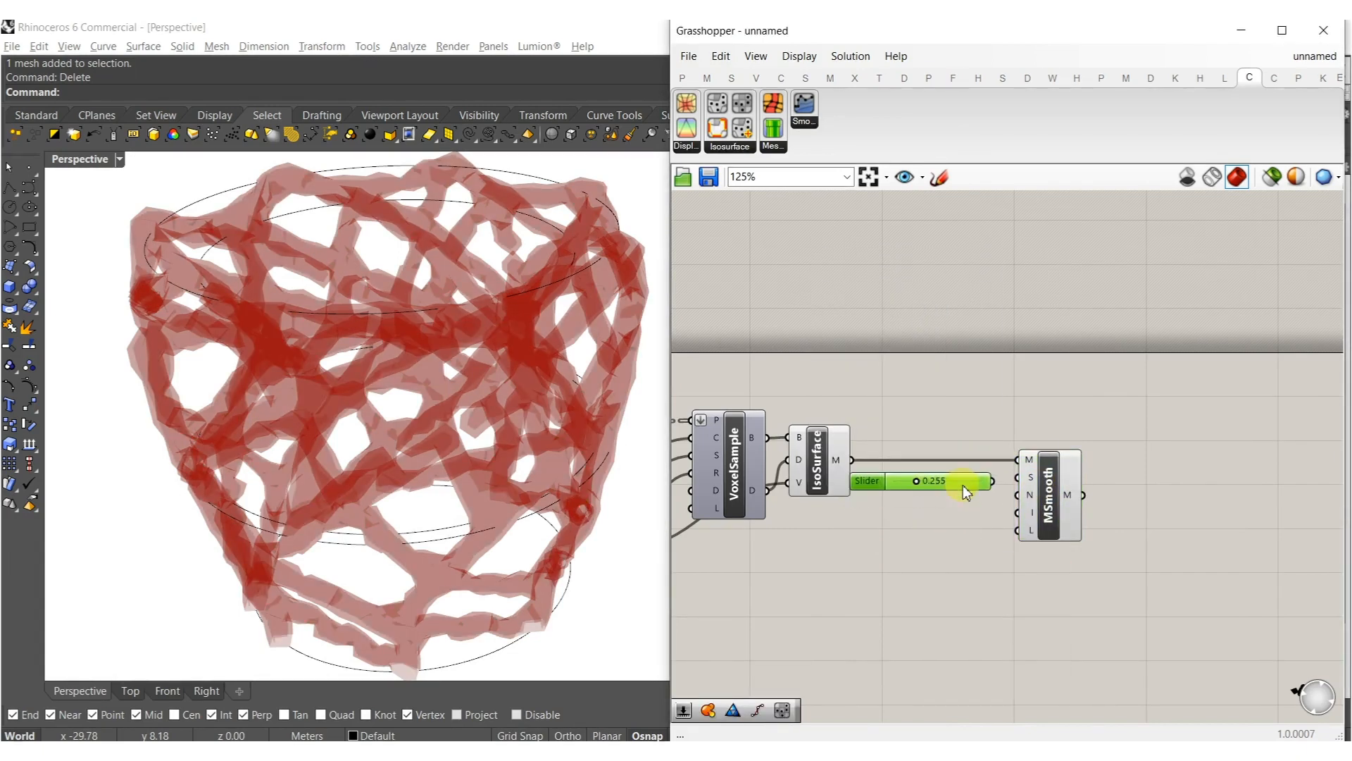
Add a number slider set to 10 and line it up directly below the 0.255 slider.
double_click(956, 532)
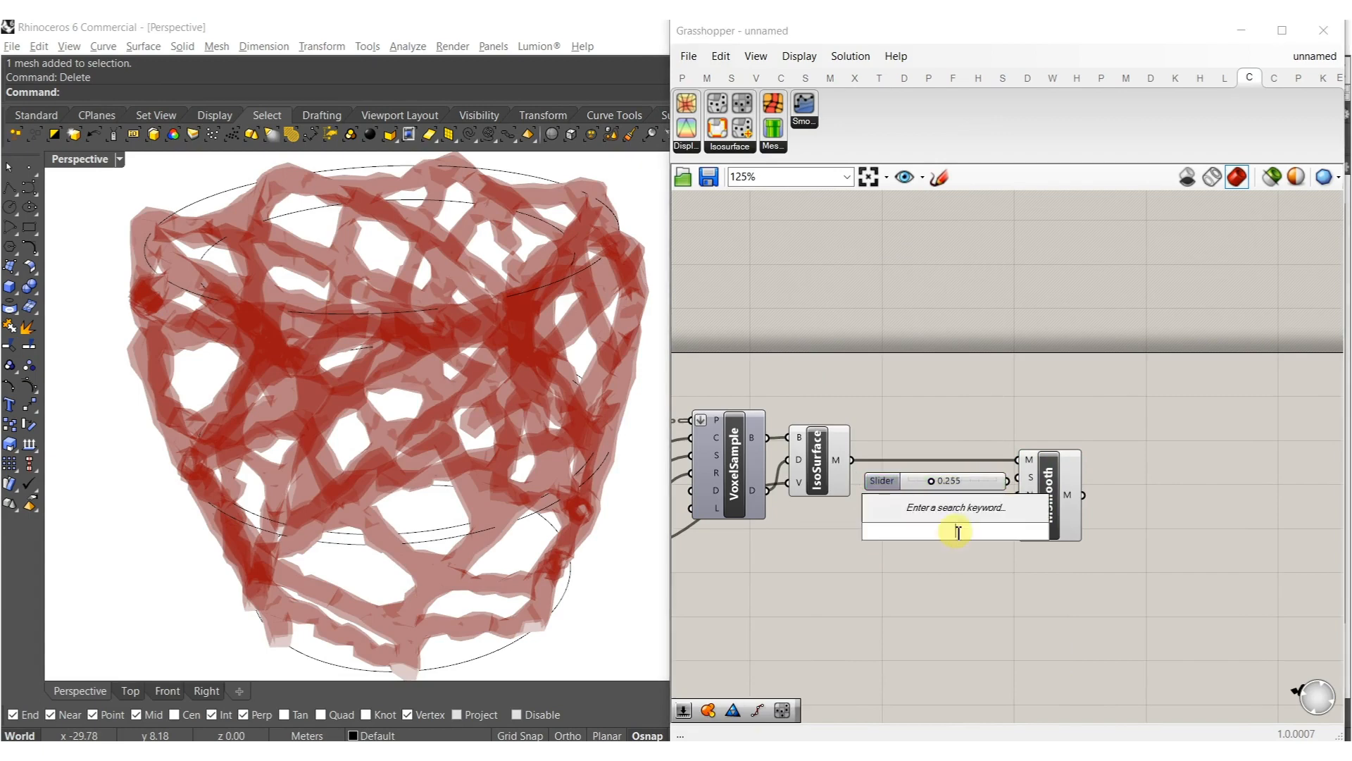
type("10")
key("Return")
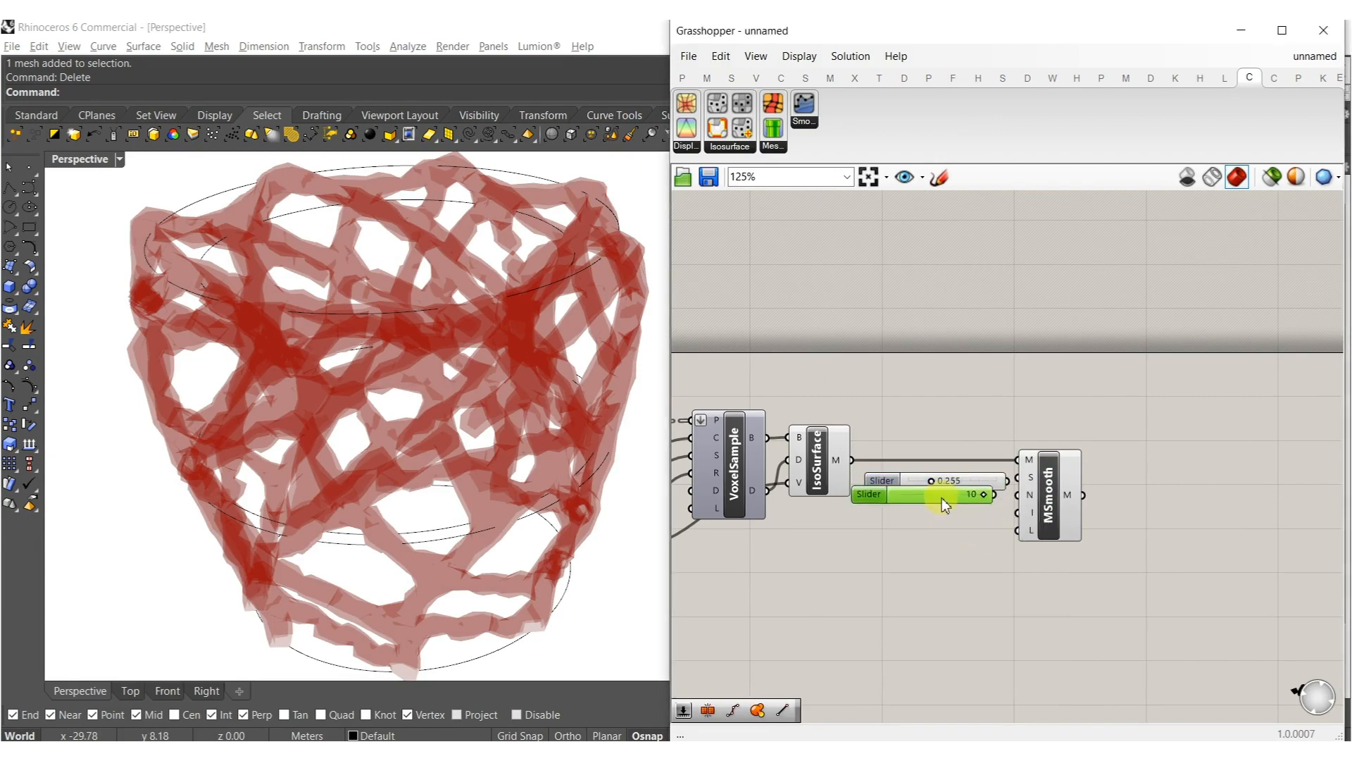
left_click_drag(956, 504, 877, 410)
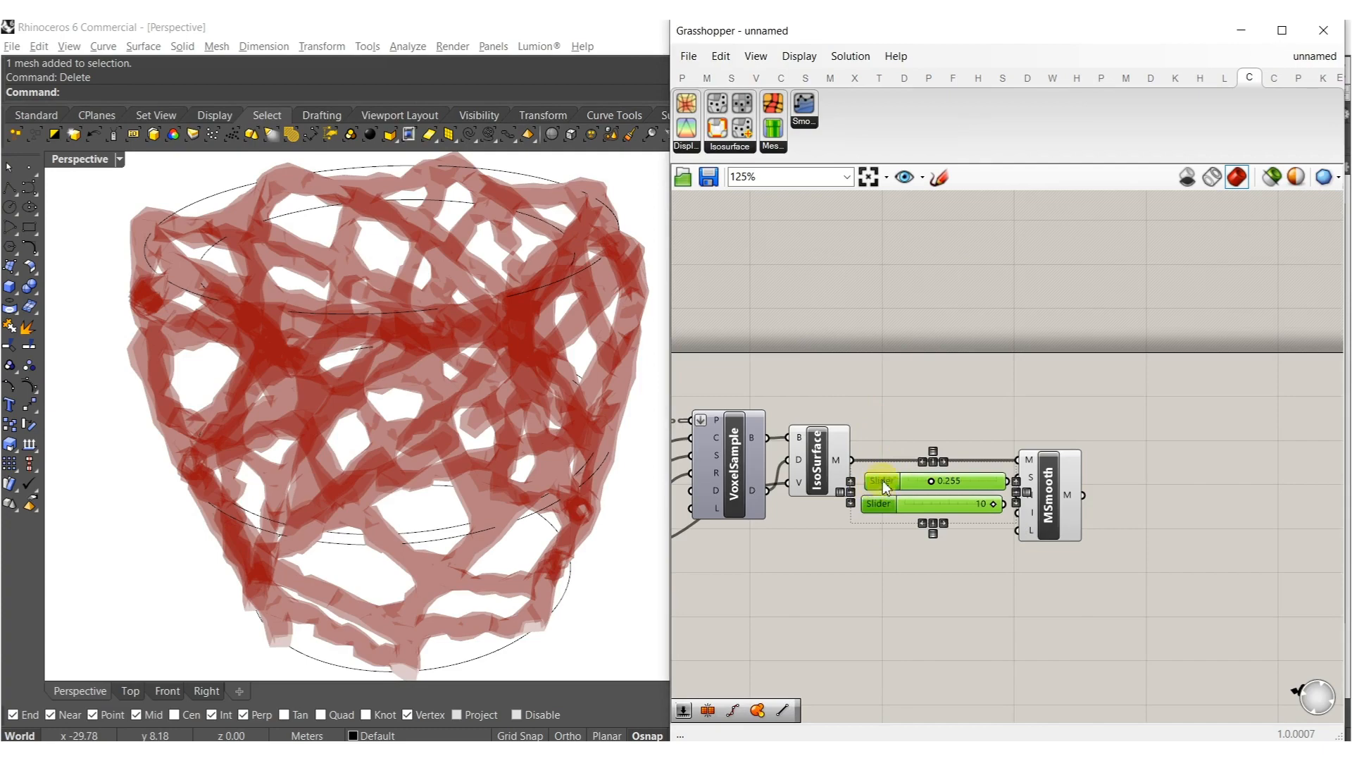
Turn off the preview of the IsoSurface component.
left_click_drag(910, 479, 752, 590)
middle_click(813, 483)
left_click(865, 430)
left_click(919, 387)
scroll(1020, 493, "up", 2)
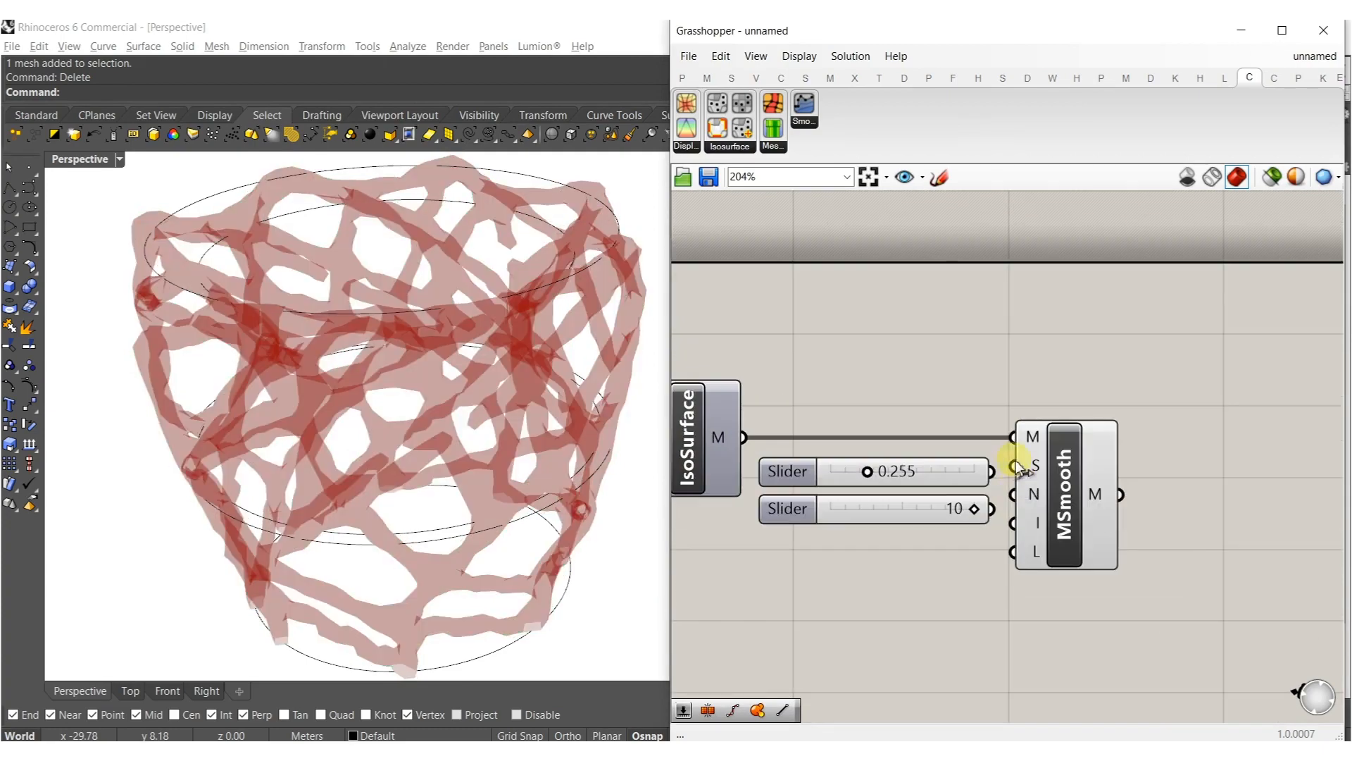
Connect the 0.255 slider to MSmooth's S input and the 10 slider to its I input, and space the sliders and component apart.
left_click_drag(999, 479, 1008, 469)
left_click_drag(1001, 521, 1012, 523)
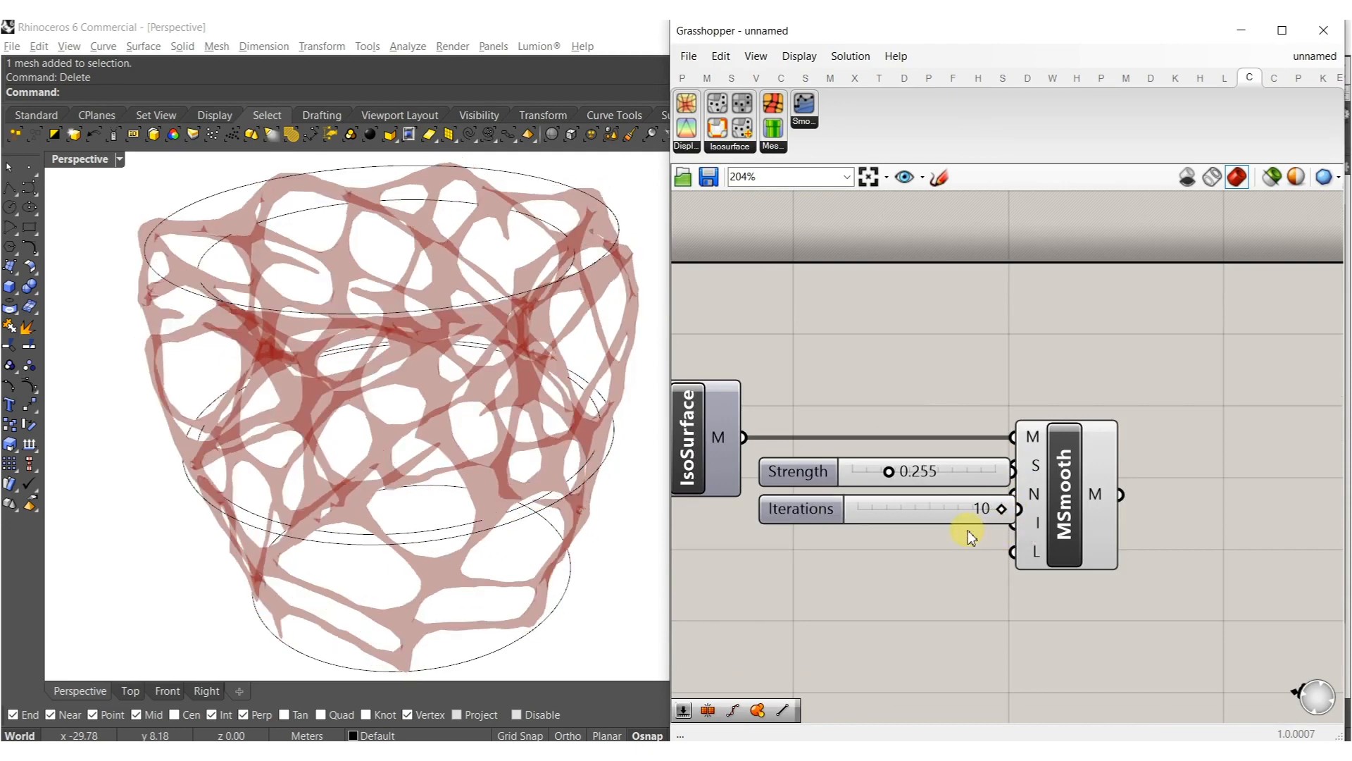
left_click_drag(889, 562, 829, 479)
left_click_drag(960, 481, 938, 480)
left_click(1071, 491, "shift")
left_click_drag(1063, 491, 1100, 492)
left_click(1054, 350)
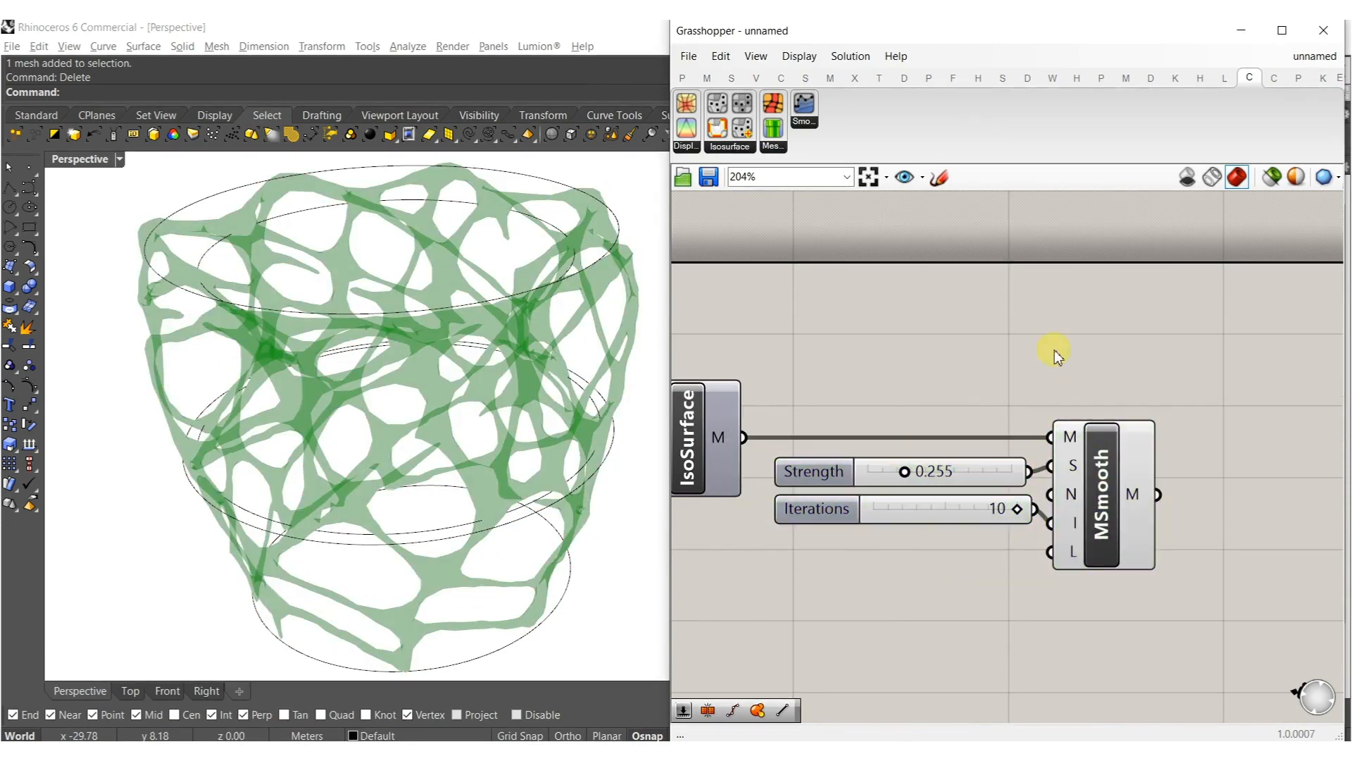
Bake the MSmooth mesh into Rhino and view it from several angles.
right_click_drag(358, 481, 421, 493)
left_click(1102, 474)
middle_click(1104, 478)
left_click(1134, 513)
mouse_move(565, 469)
right_mouse_down("shift")
mouse_move(470, 501)
mouse_move(453, 402)
mouse_move(514, 414)
mouse_move(441, 401)
mouse_move(471, 416)
mouse_move(462, 573)
mouse_move(462, 444)
mouse_move(486, 443)
right_mouse_up("shift")
left_click(1097, 631)
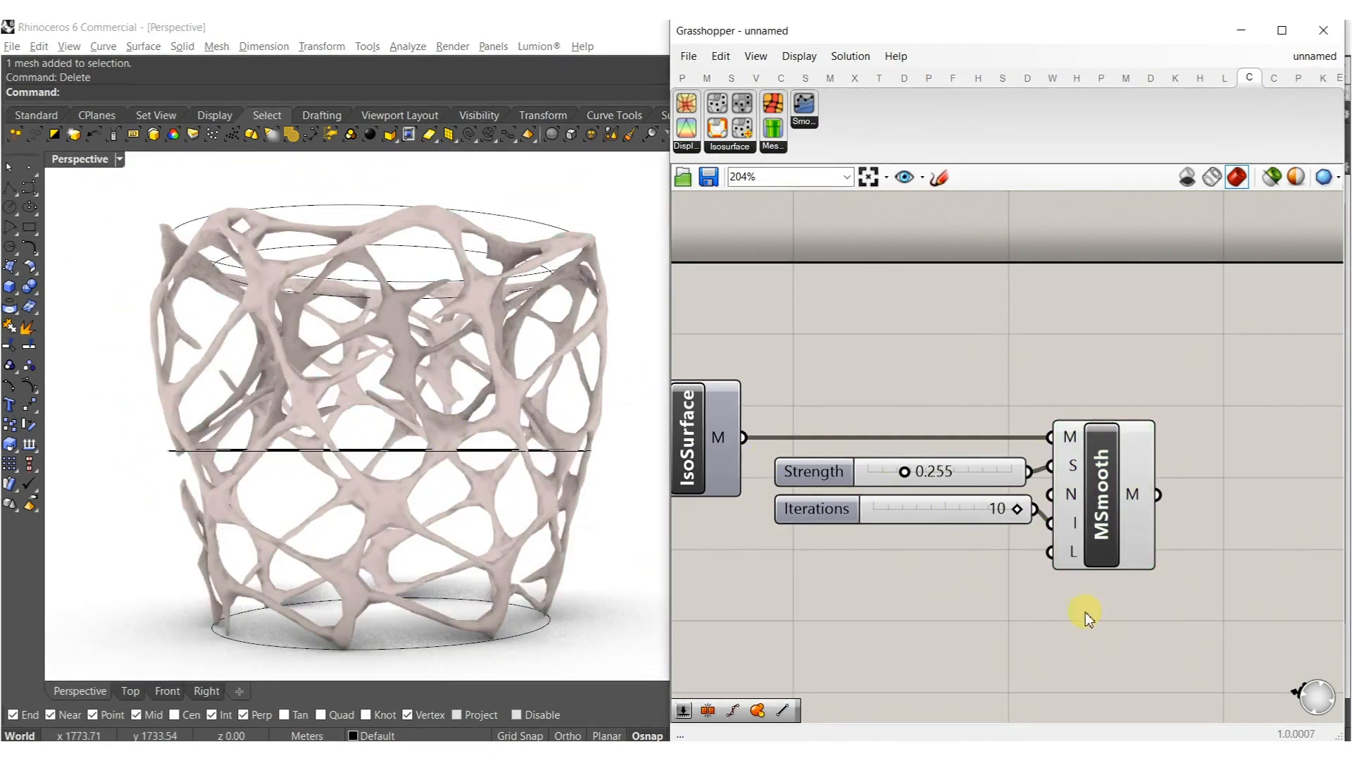
right_click_drag(379, 413, 420, 469)
right_click_drag(334, 395, 358, 410)
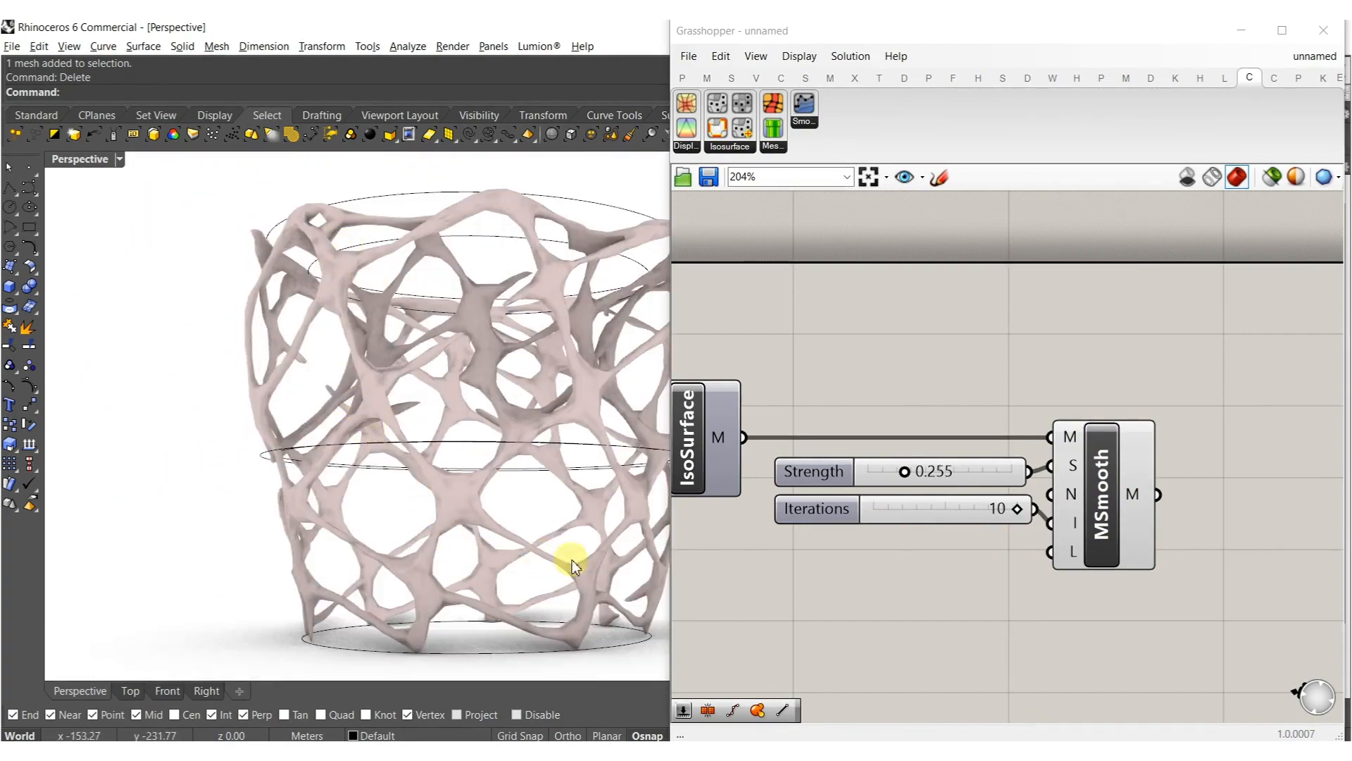
right_click_drag(572, 559, 519, 546)
Set MSmooth's Strength slider to 0.194 and delete the baked mesh from the Rhino viewport.
scroll(831, 472, "up", 6)
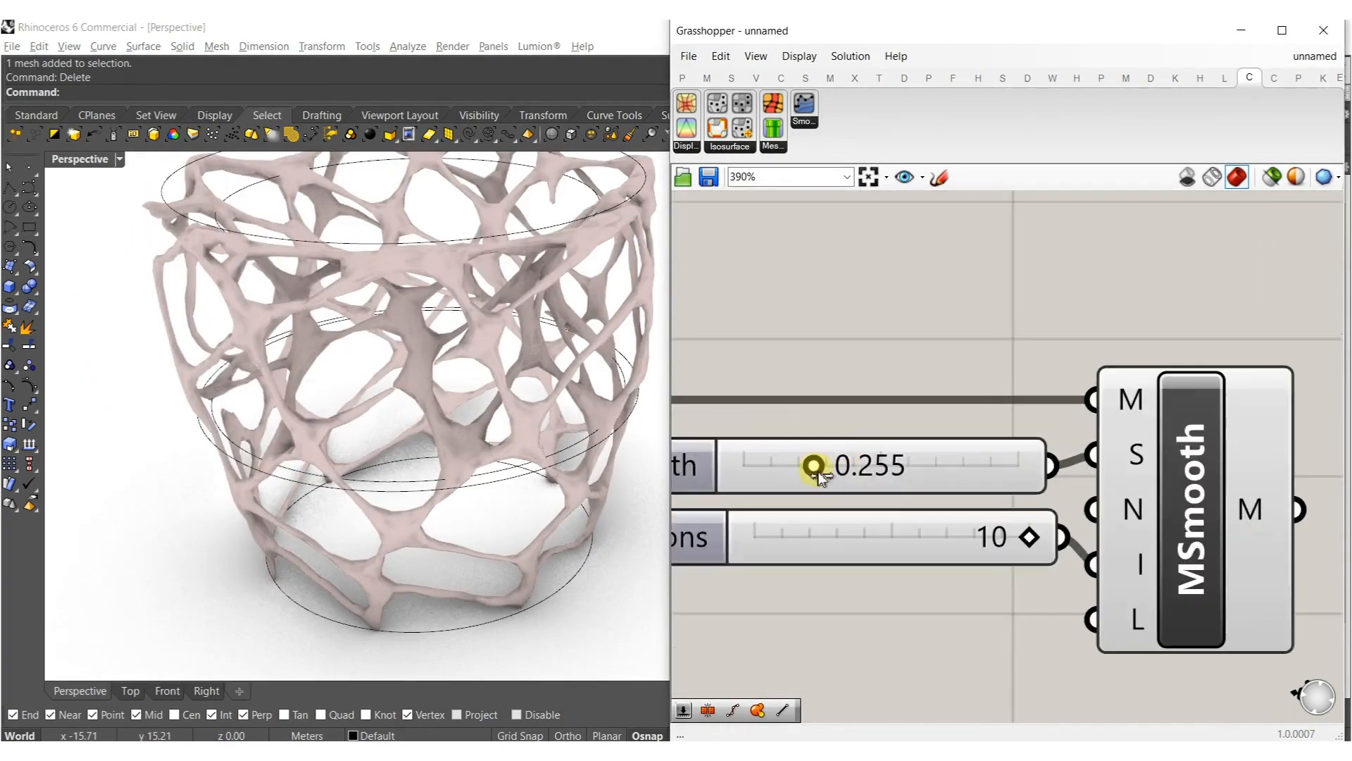
left_click_drag(820, 475, 611, 484)
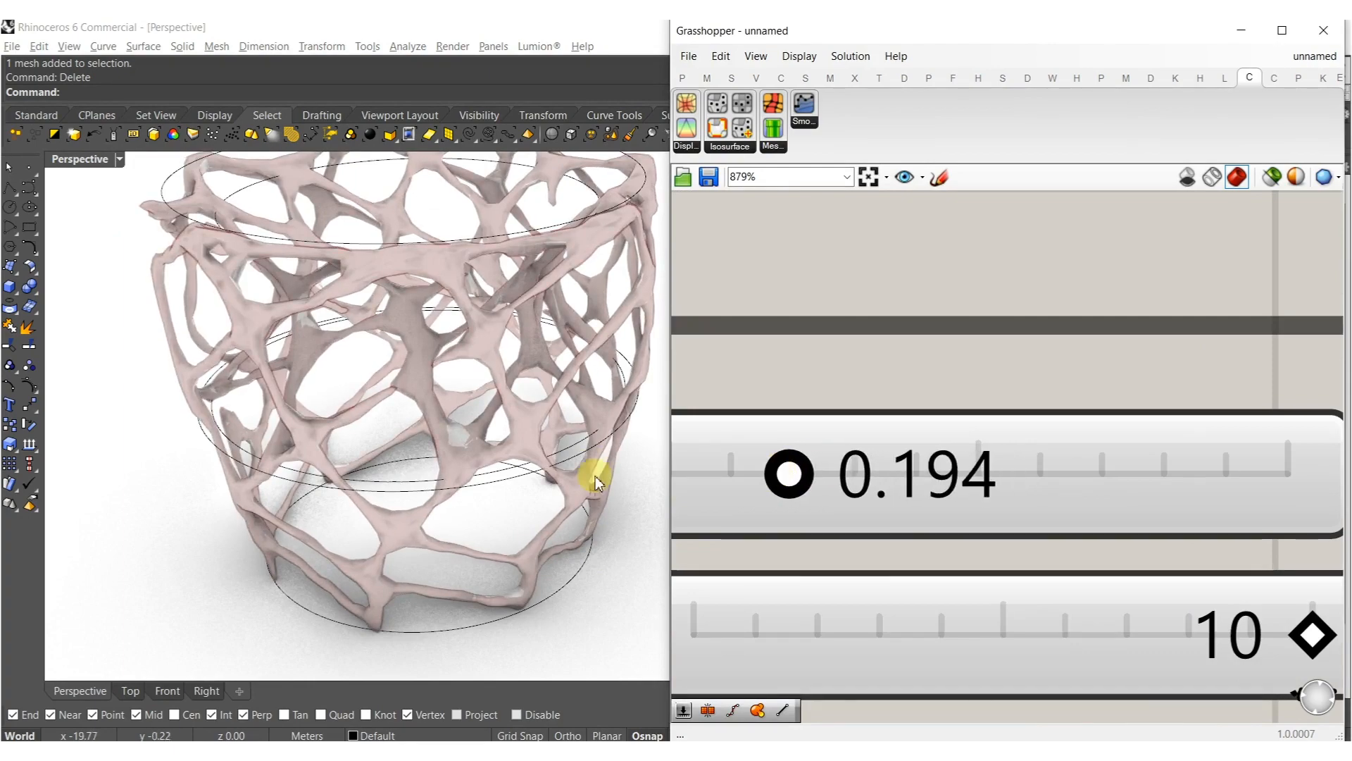
left_click(448, 429)
key("Delete")
Switch the Perspective viewport to the Shaded display mode.
scroll(465, 456, "down", 2)
right_click_drag(464, 456, 423, 416)
middle_click(423, 415)
left_click(462, 410)
mouse_move(402, 465)
right_mouse_down()
mouse_move(392, 428)
mouse_move(472, 440)
right_mouse_up()
Set the slider feeding Diagrid's V input to 22.
scroll(810, 502, "down", 5)
scroll(808, 523, "down", 6)
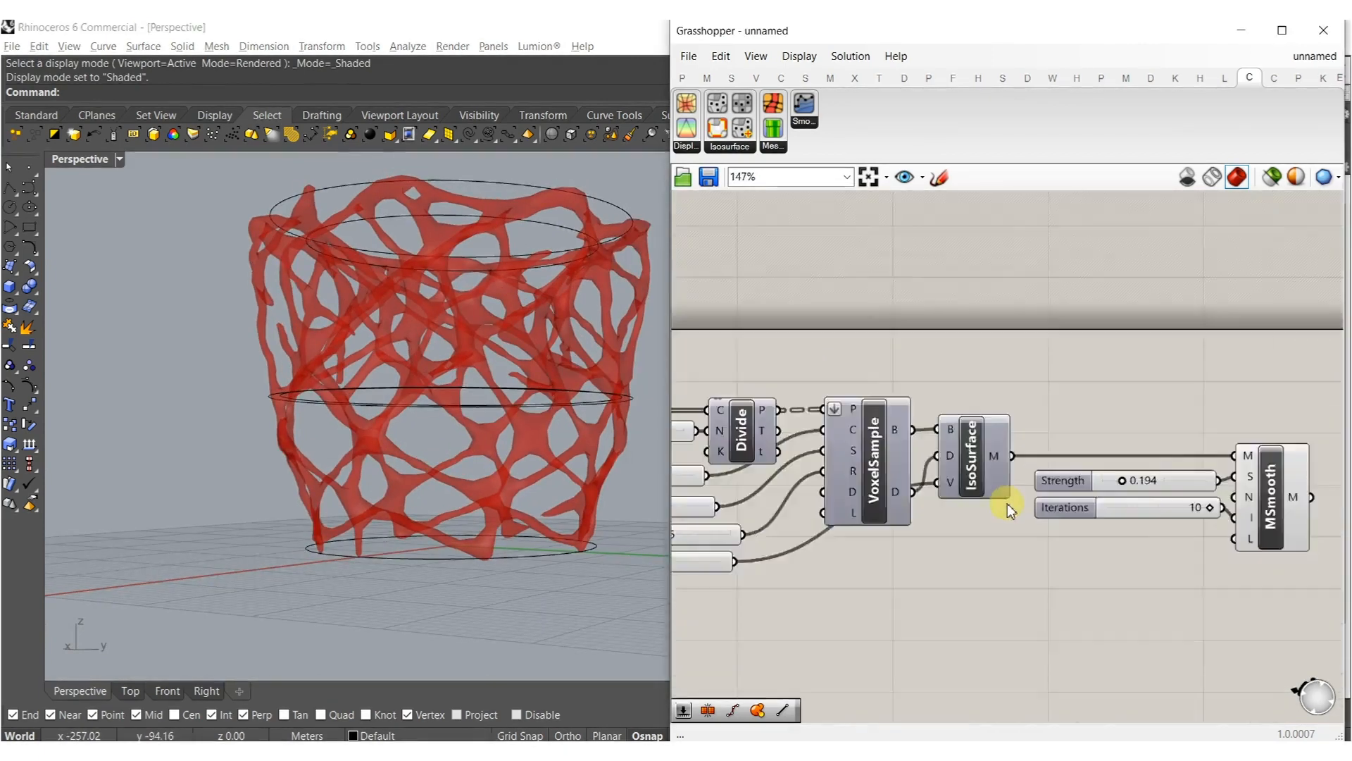
scroll(969, 530, "up", 4)
scroll(827, 463, "up", 3)
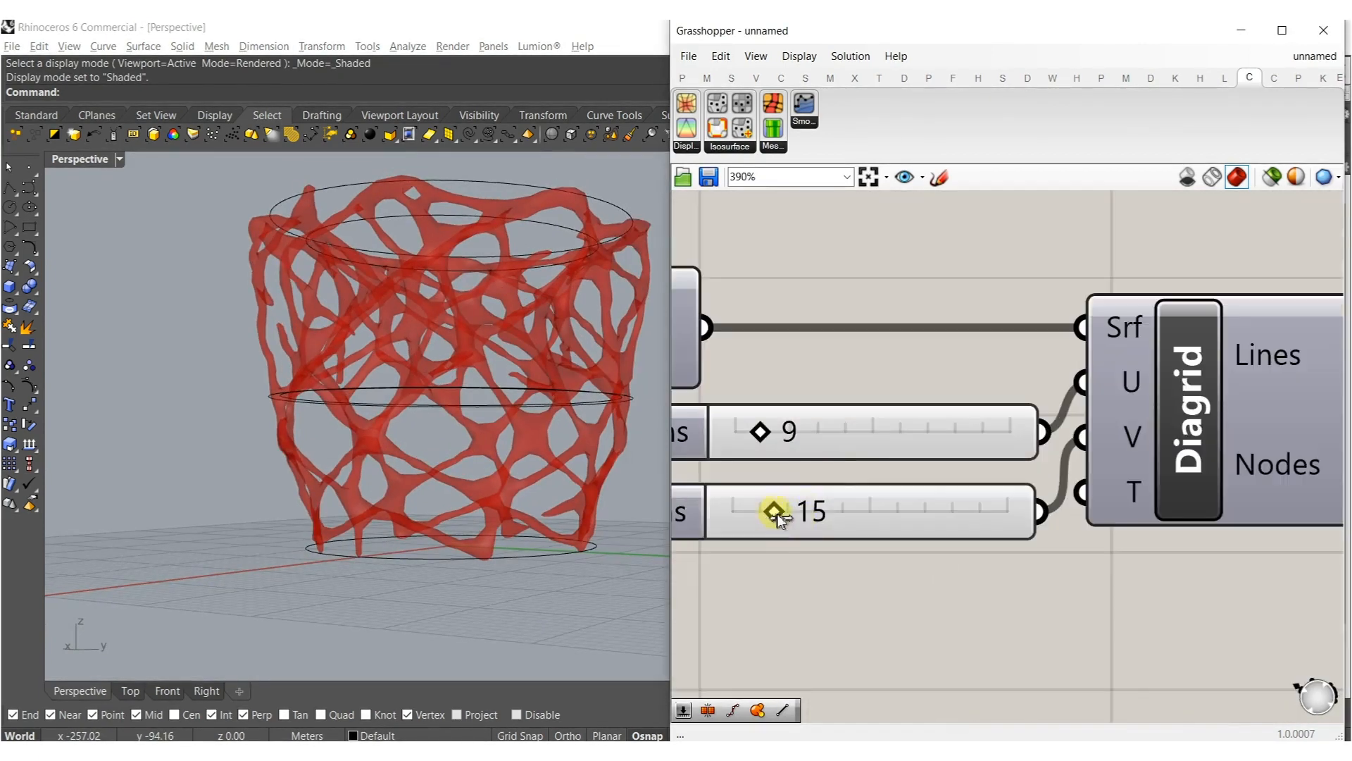
left_click_drag(779, 516, 802, 520)
Select the smaller circle near the top of the form and reposition it with the gumball.
right_click_drag(517, 331, 431, 326)
left_click(292, 268)
left_click_drag(463, 329, 405, 325)
right_click_drag(421, 436, 386, 445)
right_click_drag(406, 387, 469, 417)
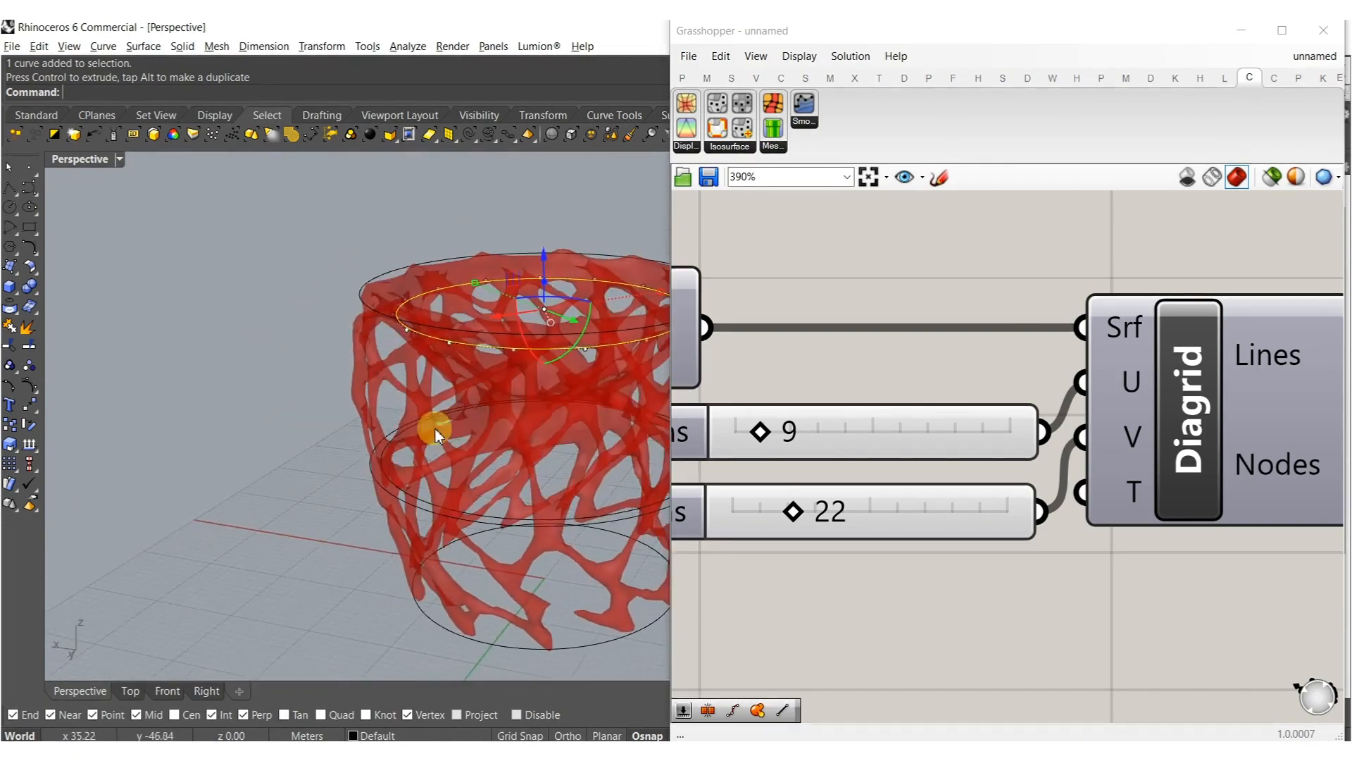
Select one of the two nearly coincident middle circles and move it vertically away from the other.
scroll(371, 507, "up", 8)
scroll(380, 510, "down", 5)
right_click_drag(430, 491, 364, 454, "shift")
left_click(329, 403)
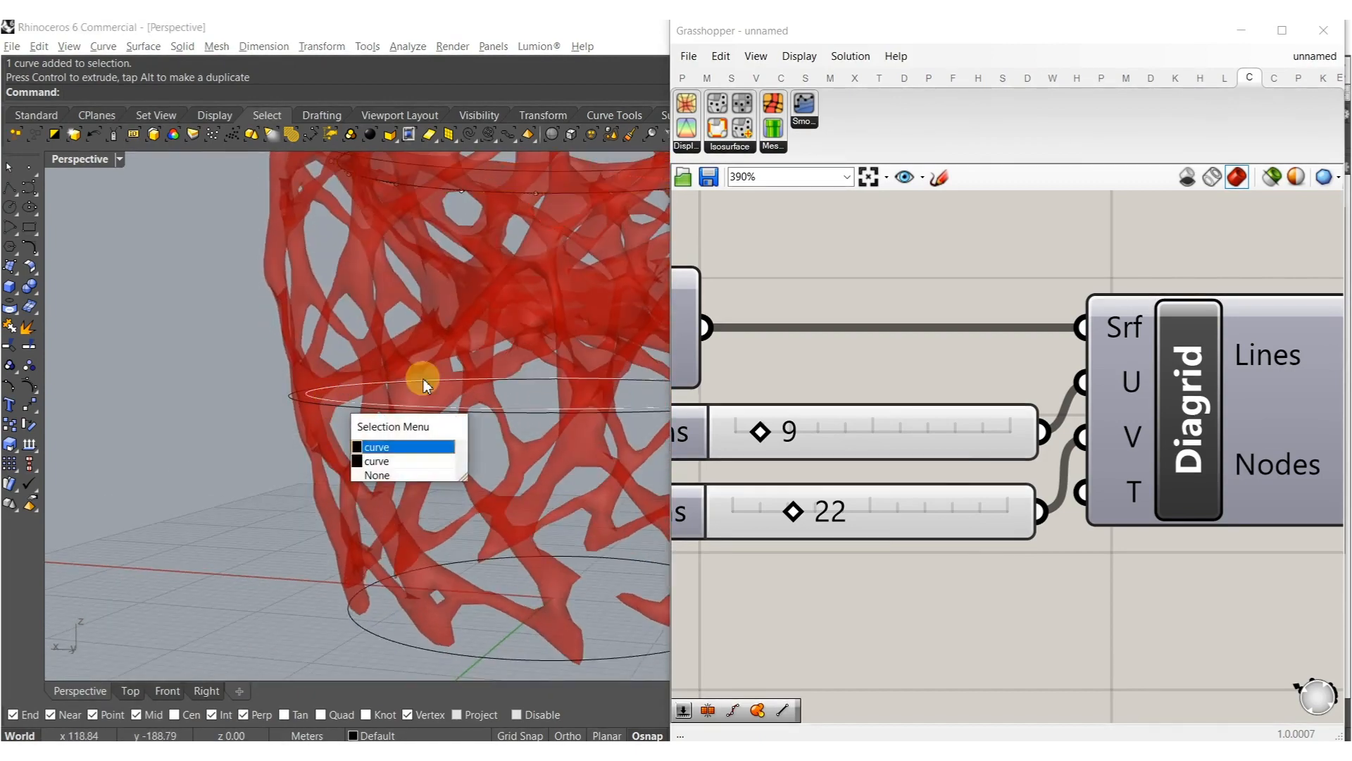
left_click(384, 445)
right_click_drag(395, 392, 392, 416)
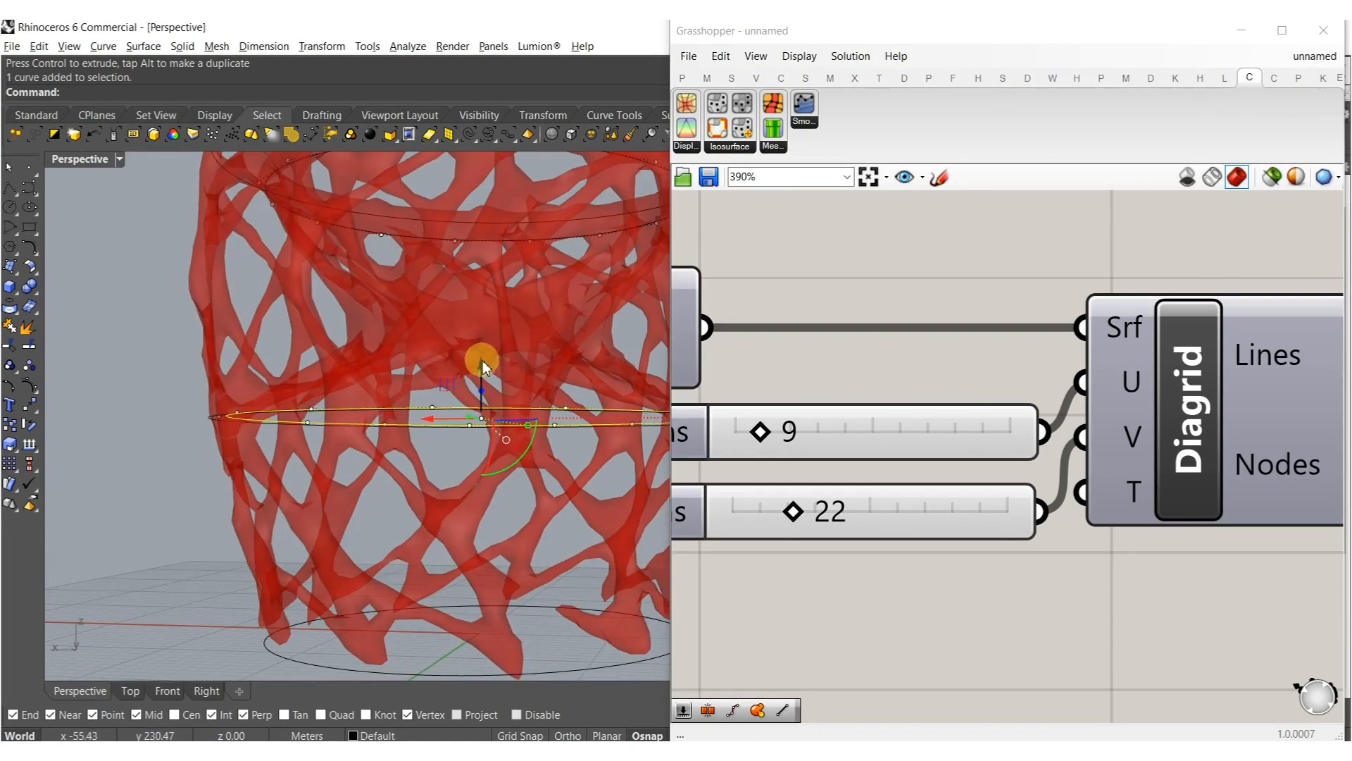
right_click_drag(483, 399, 491, 369)
key("Escape")
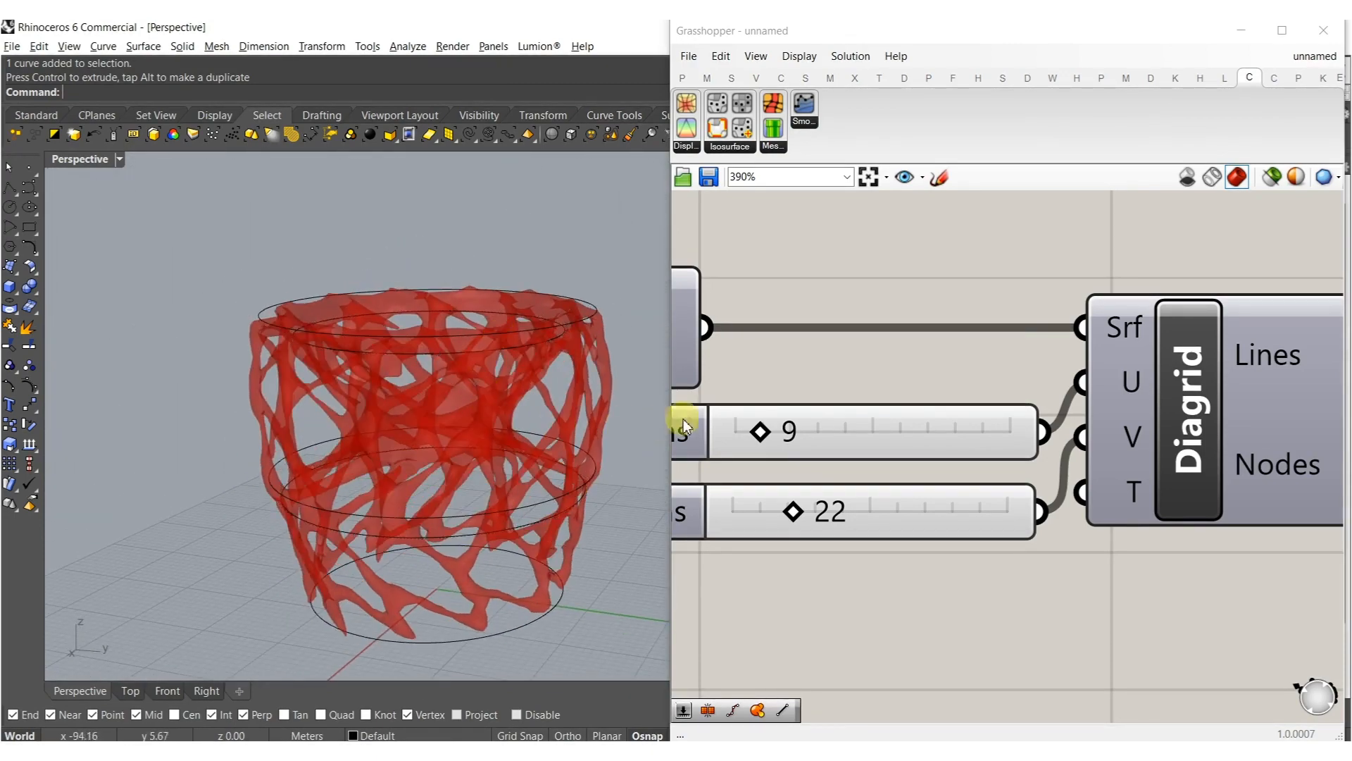
Bake the reshaped MSmooth mesh into Rhino.
scroll(809, 478, "down", 8)
right_click_drag(1134, 551, 912, 515)
scroll(1034, 485, "up", 5)
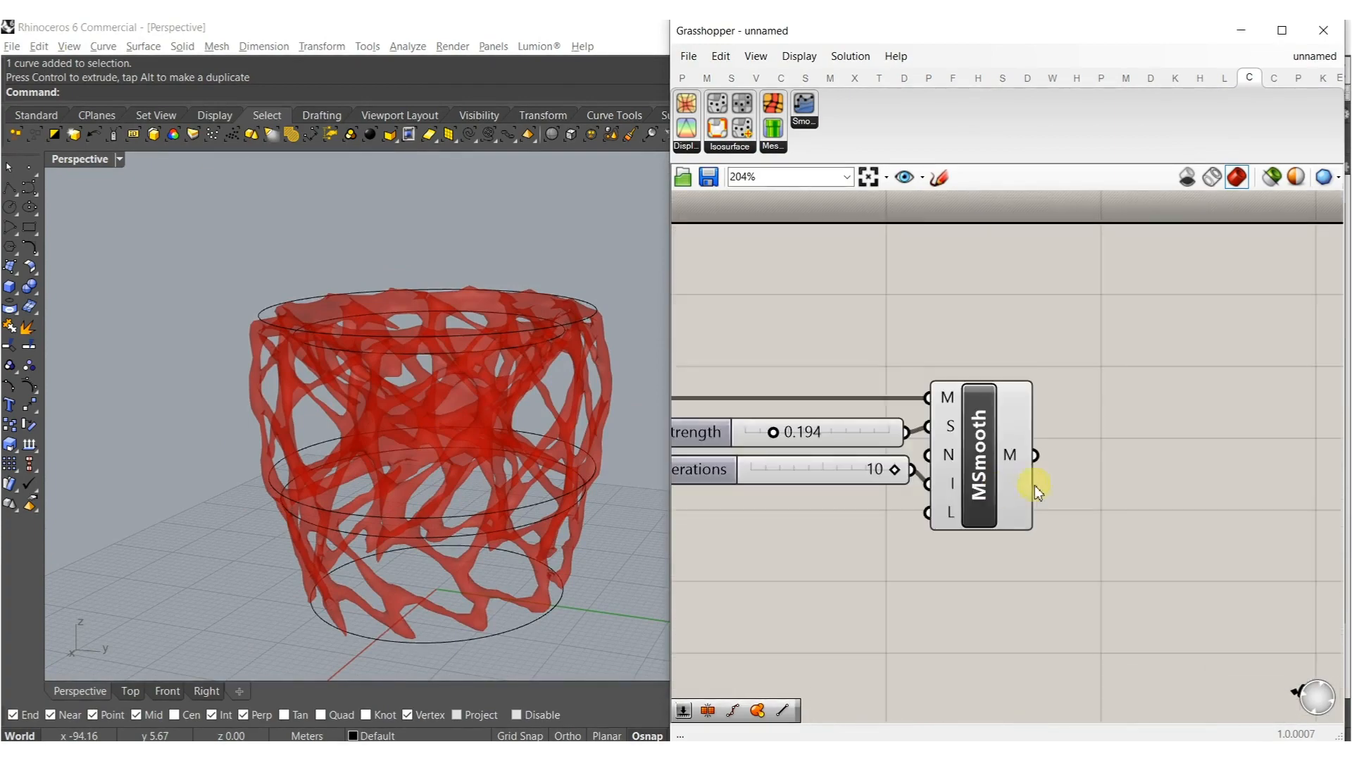
left_click(991, 492)
middle_click(991, 492)
left_click(1023, 521)
Switch the Perspective viewport to Rendered display and delete the baked mesh.
right_click_drag(578, 537, 400, 579)
middle_click(436, 431)
left_click(405, 449)
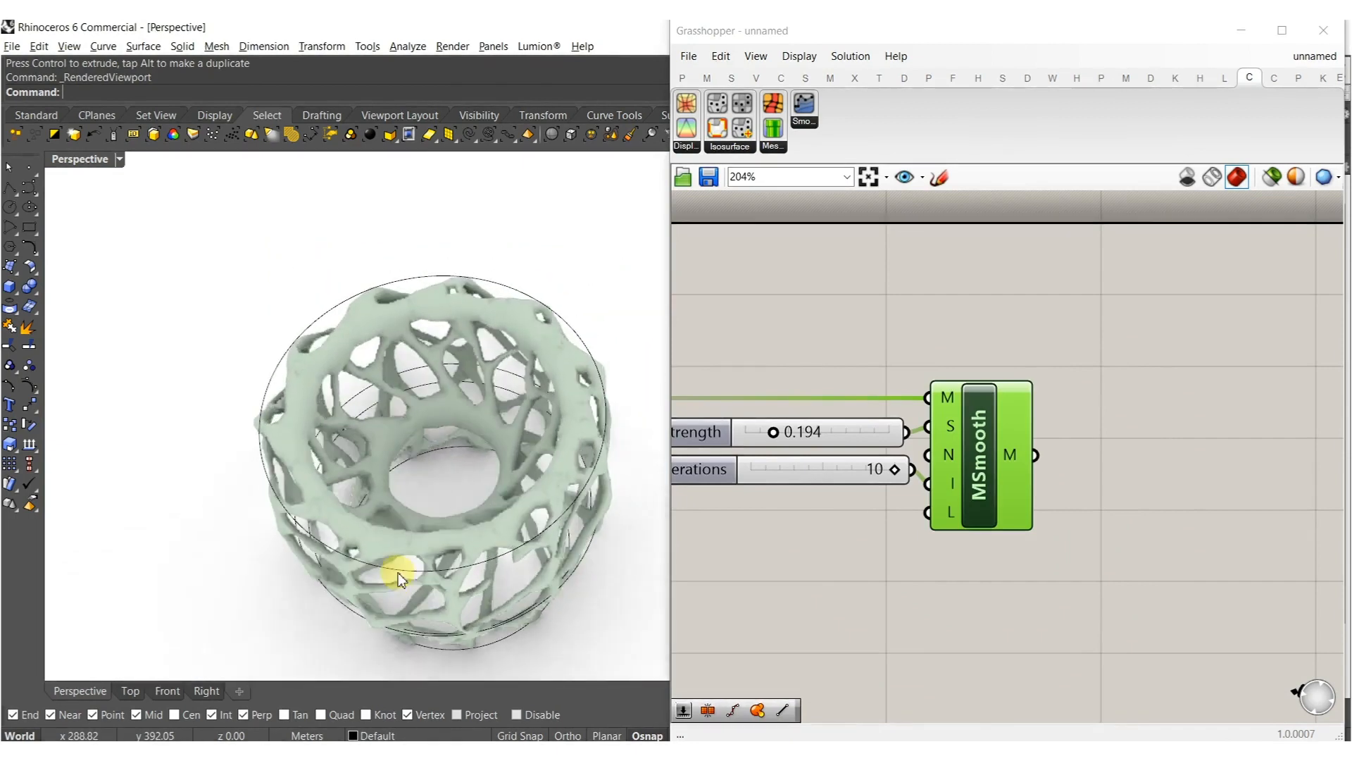
left_click(399, 446)
key("Delete")
Add a Weaverbird Catmull-Clark subdivision component beyond MSmooth and connect MSmooth's M output to its M input.
right_click_drag(1051, 404, 1027, 329)
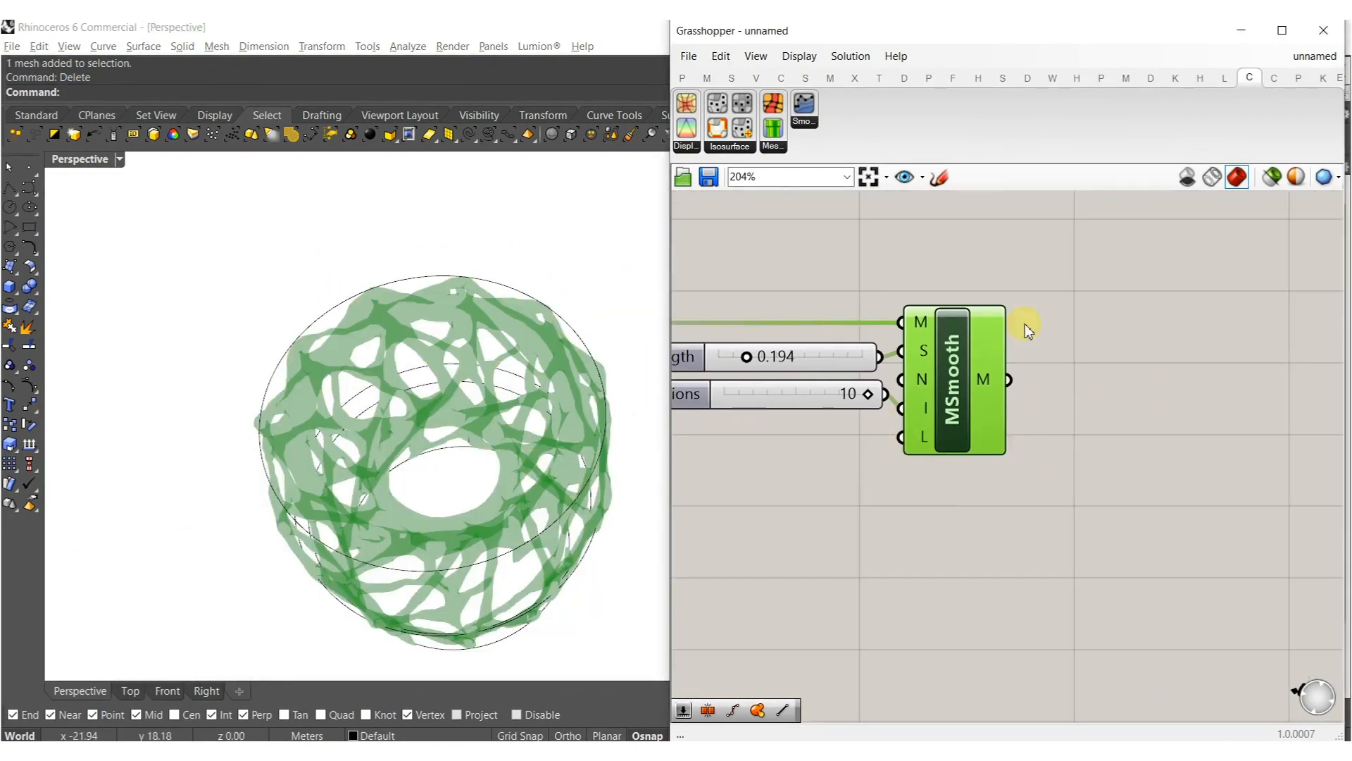
left_click_drag(1000, 266, 769, 424)
scroll(1010, 327, "down", 1)
right_click_drag(1010, 326, 909, 407)
left_click(1105, 347)
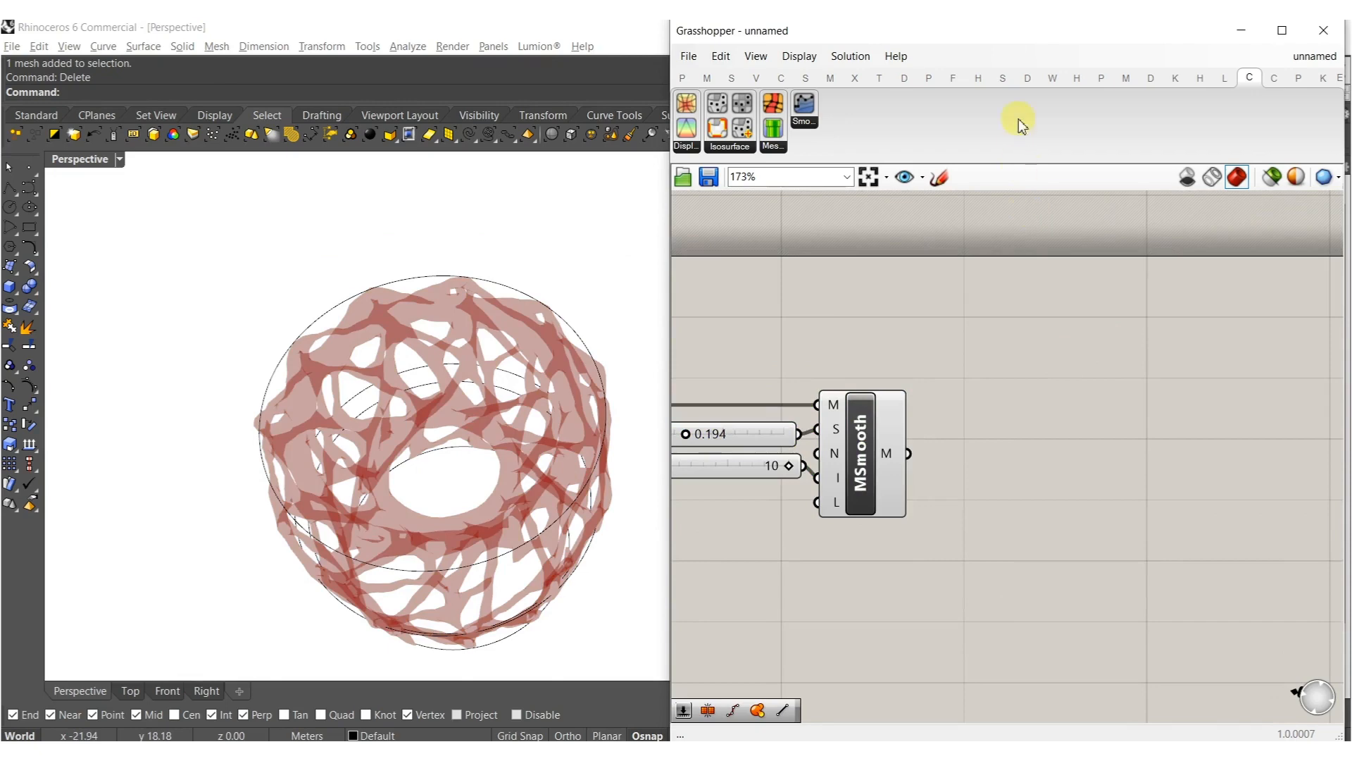
left_click(1052, 78)
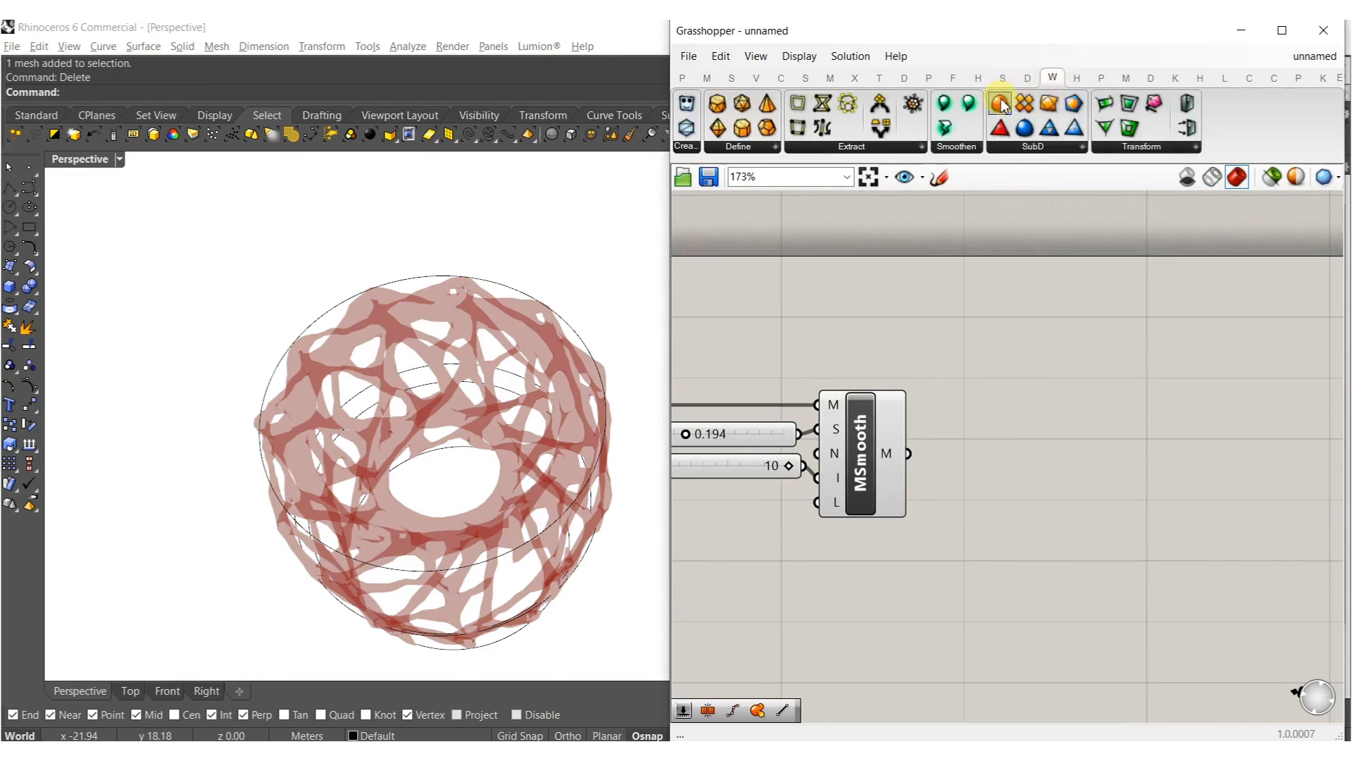
left_click_drag(1001, 104, 1010, 412)
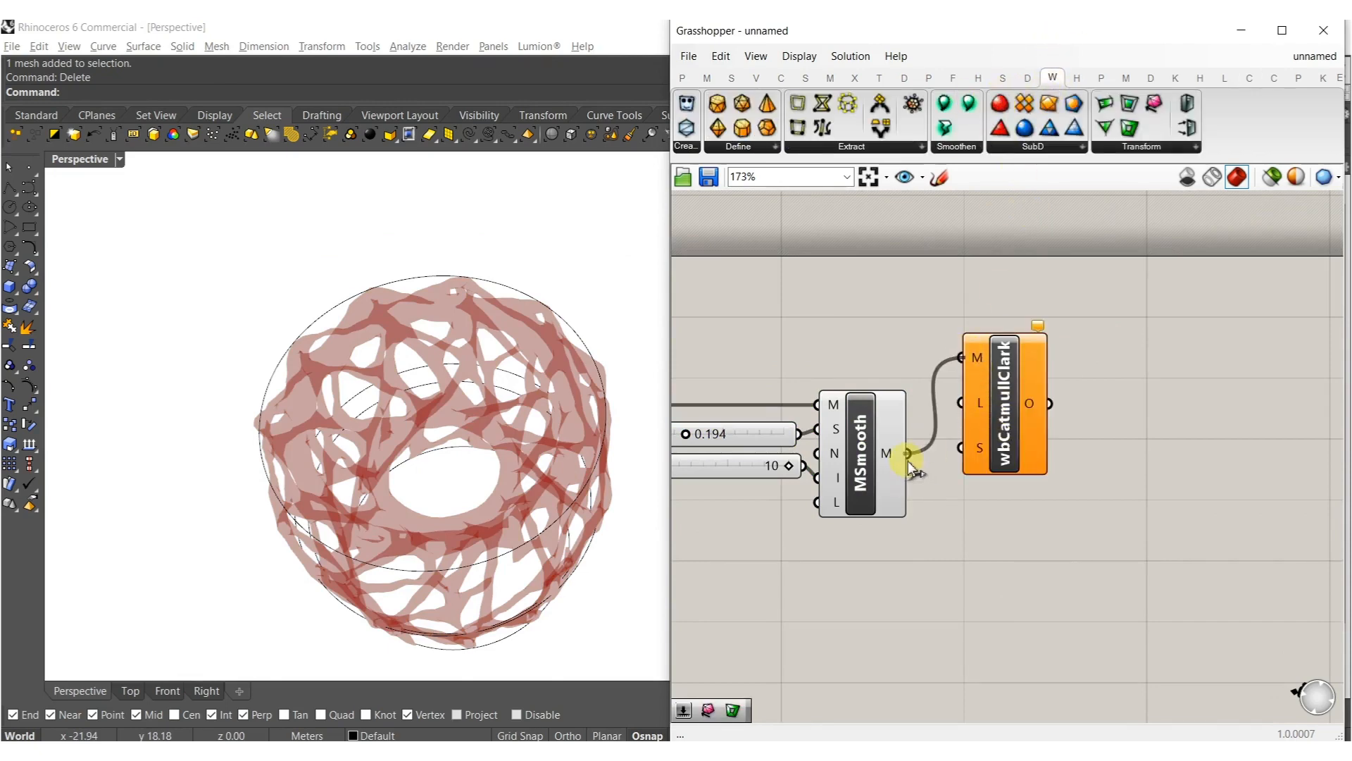
left_click_drag(1008, 426, 993, 509)
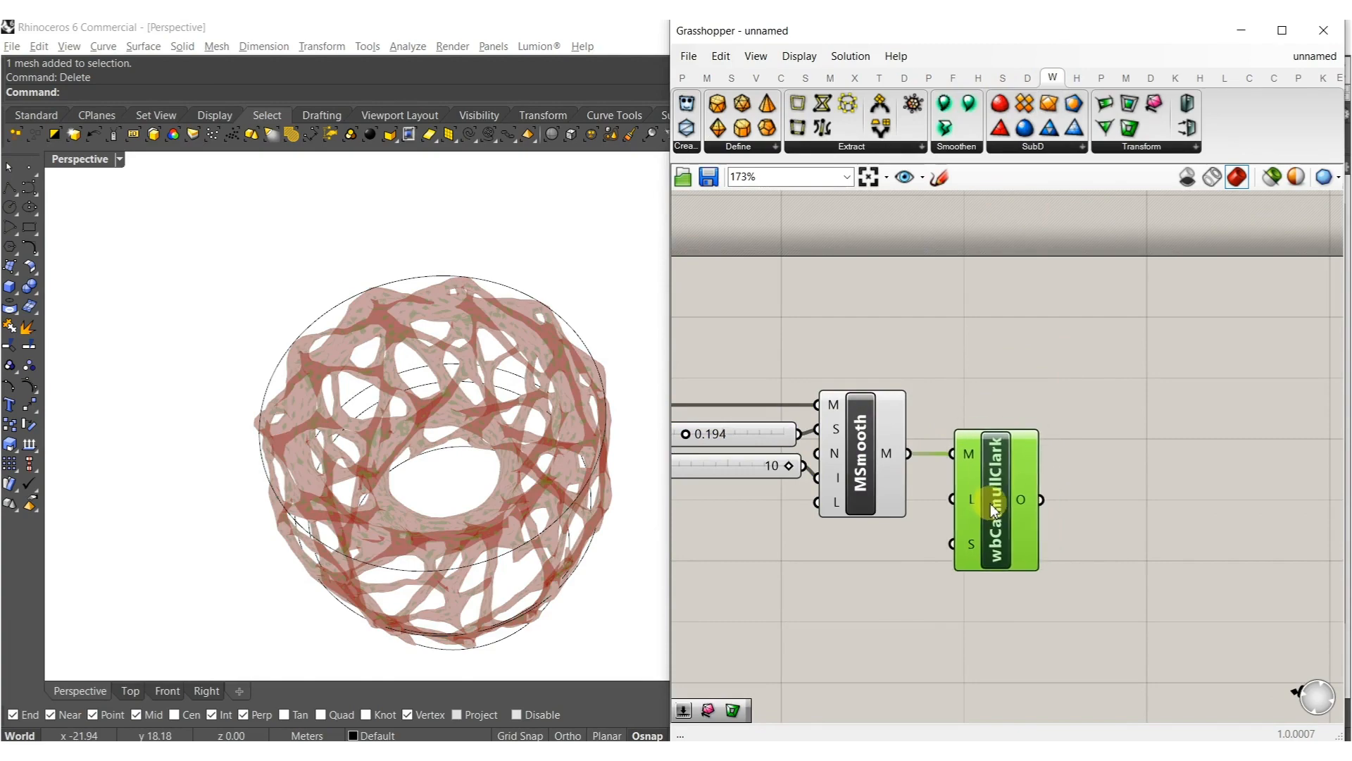
Bake the wbCatmullClark mesh into Rhino, inspect it up close, and undo the bake.
middle_click(995, 502)
left_click(1027, 530)
right_click_drag(528, 514, 468, 447)
scroll(366, 415, "up", 8)
scroll(366, 415, "down", 8)
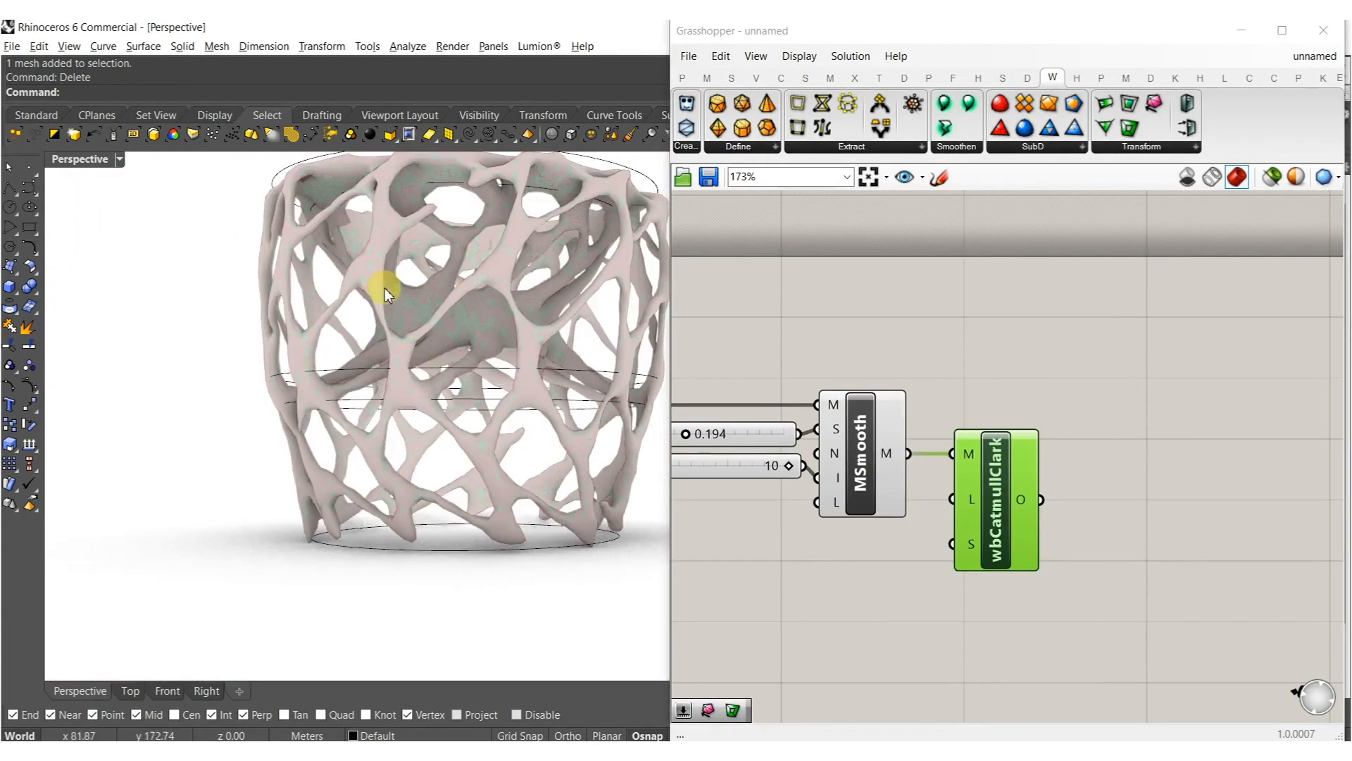
right_click_drag(429, 331, 644, 362)
left_click(371, 418)
key("ctrl+z")
Set MSmooth's Strength slider to 0.578.
scroll(810, 444, "up", 5)
left_click_drag(785, 424, 912, 433)
Set the Sample Value slider of the VoxelSample setup to 0.14.
scroll(853, 435, "down", 3)
right_click_drag(751, 462, 1093, 453)
scroll(1093, 454, "down", 5)
scroll(910, 491, "up", 5)
right_click_drag(814, 500, 903, 522)
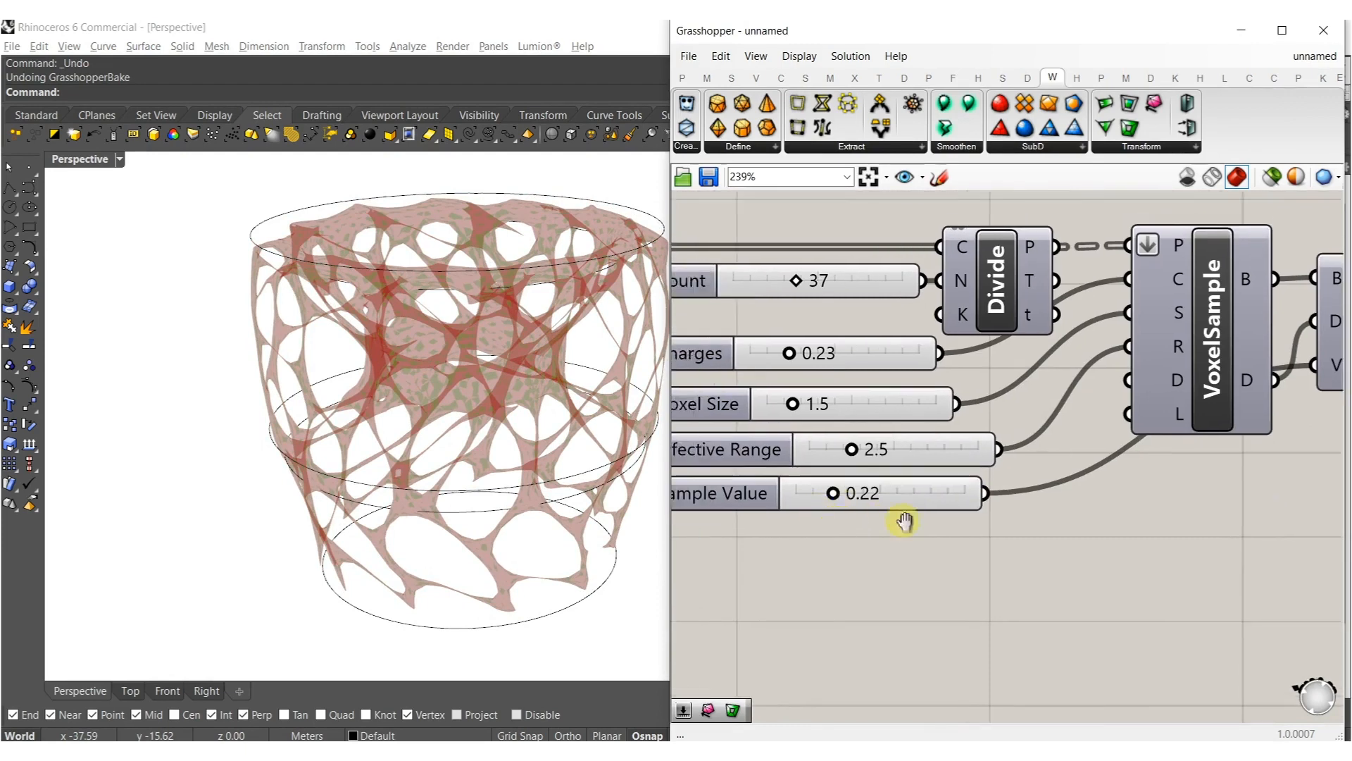
scroll(908, 514, "up", 5)
left_click_drag(977, 493, 944, 494)
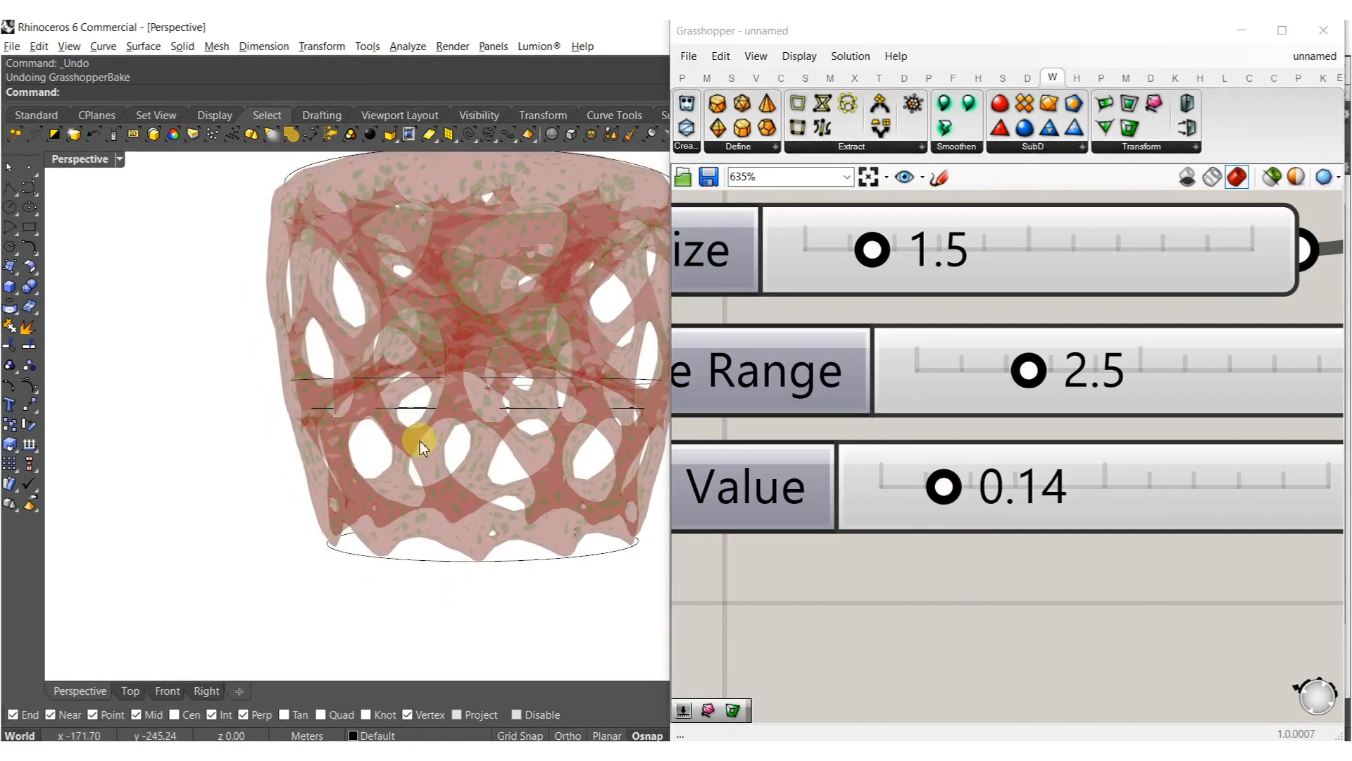
Bake the thickened MSmooth mesh into Rhino and view it in the rendered viewport.
scroll(416, 441, "down", 6)
scroll(916, 493, "down", 7)
right_click_drag(1287, 456, 1135, 470)
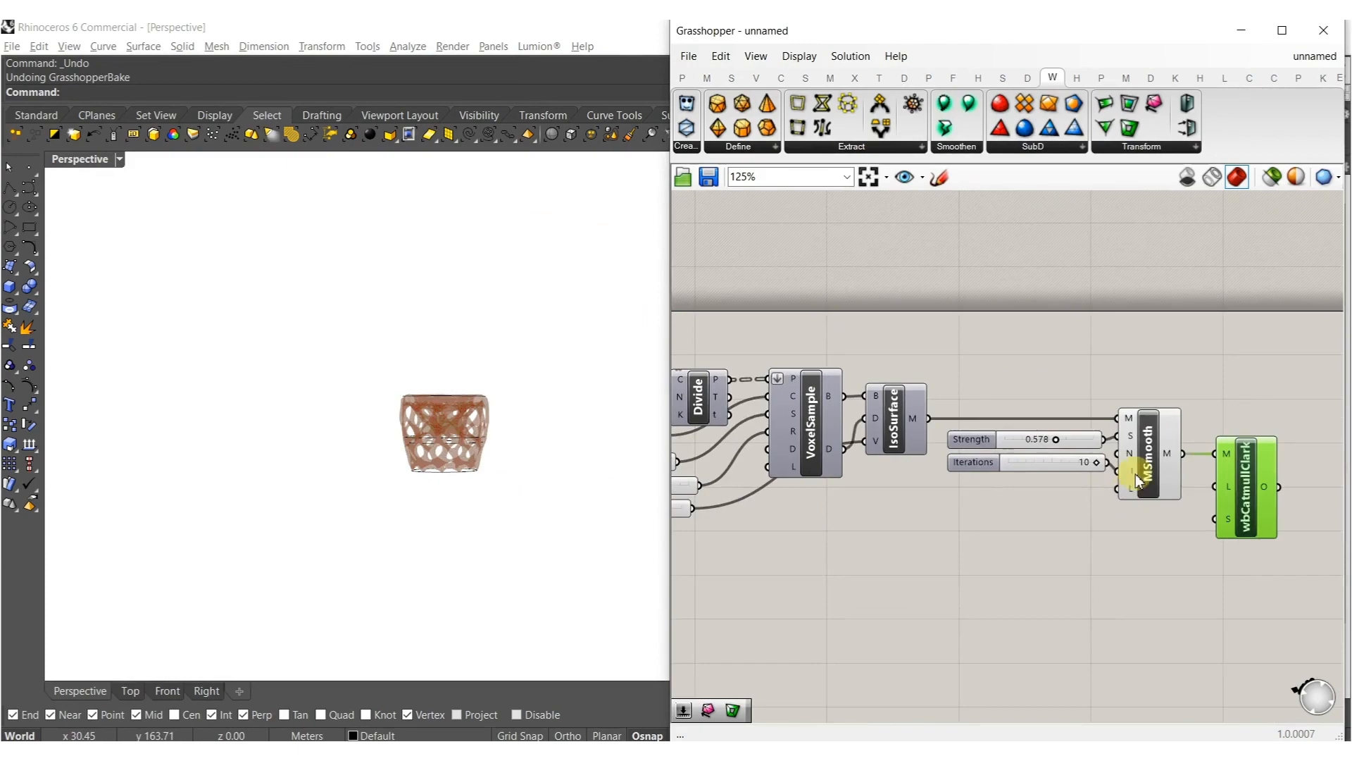
scroll(1150, 460, "up", 3)
left_click(1149, 460)
middle_click(1149, 460)
left_click(1181, 496)
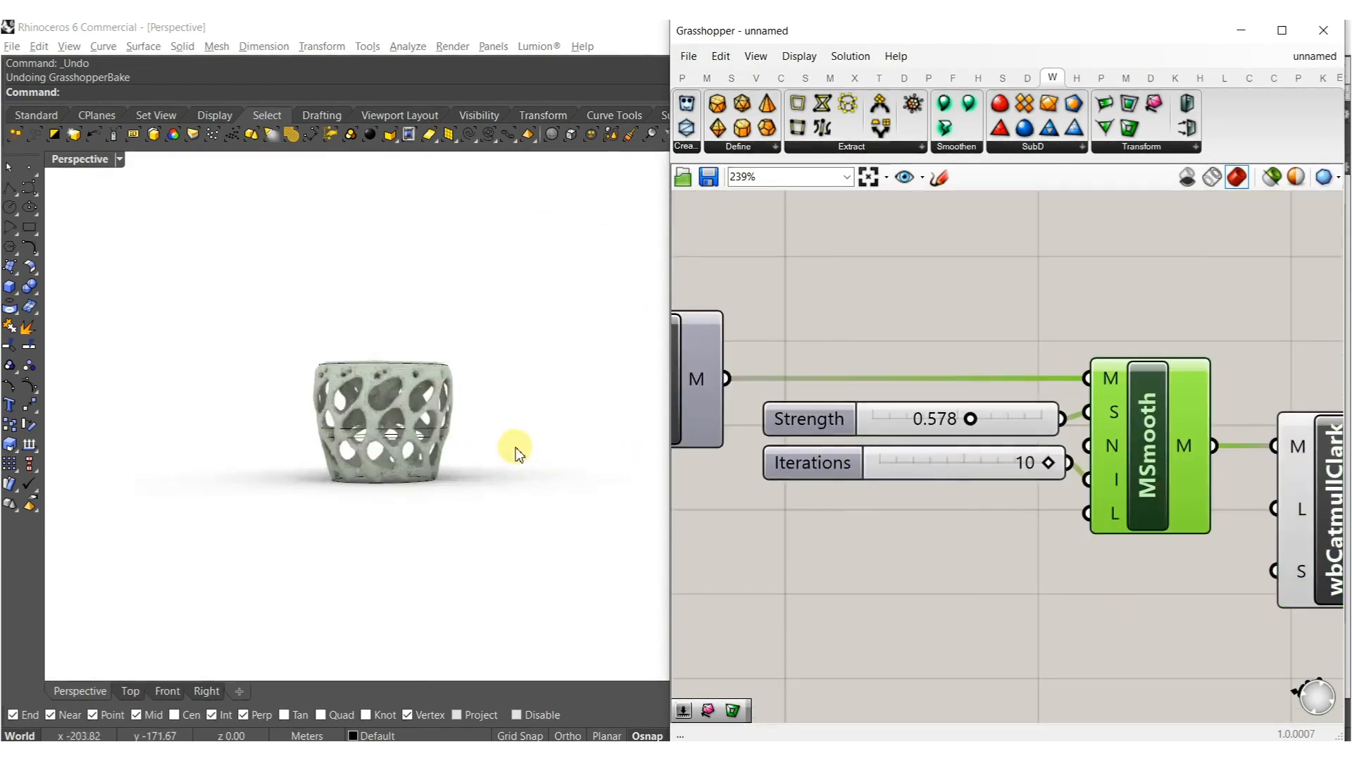
scroll(513, 446, "up", 10)
scroll(352, 444, "down", 3)
right_click_drag(409, 448, 568, 475)
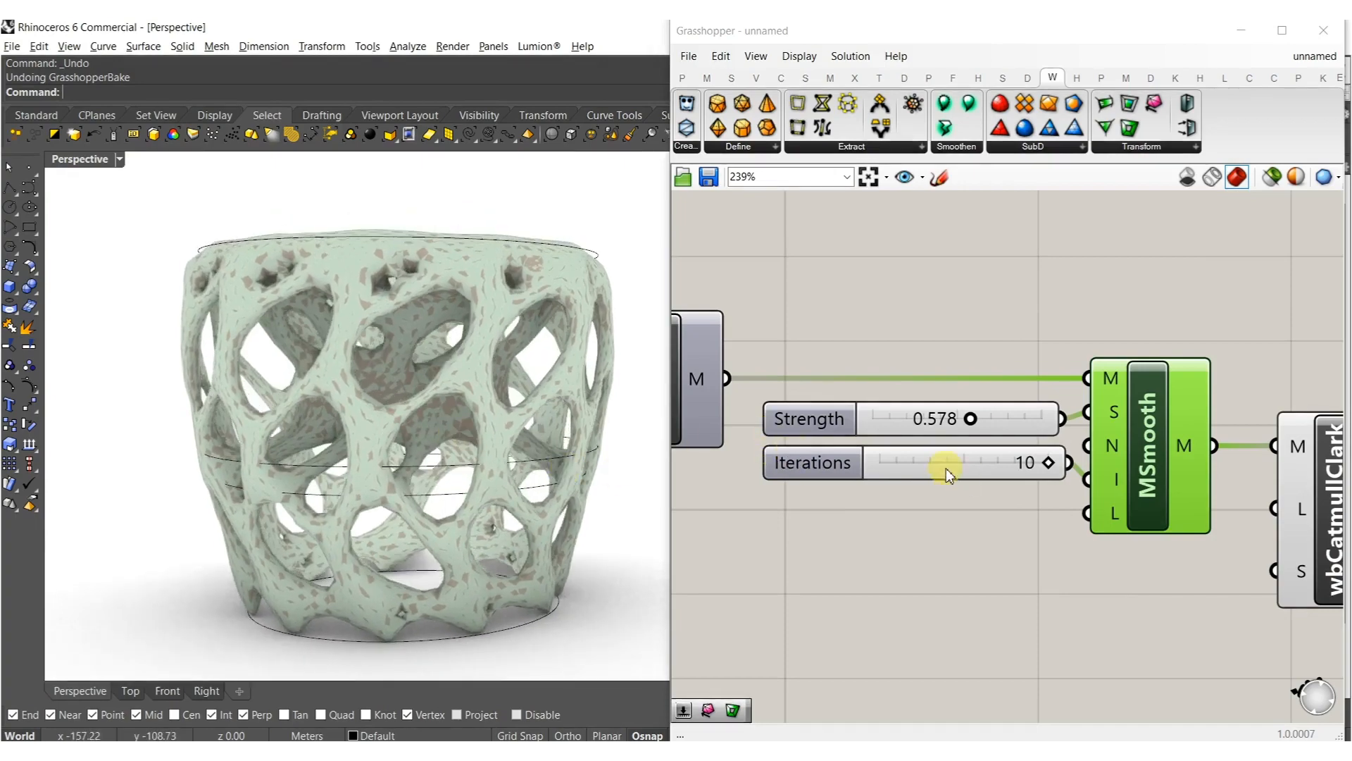
Delete the baked mesh from the rendered viewport.
right_click_drag(422, 452, 337, 492)
left_click(337, 493)
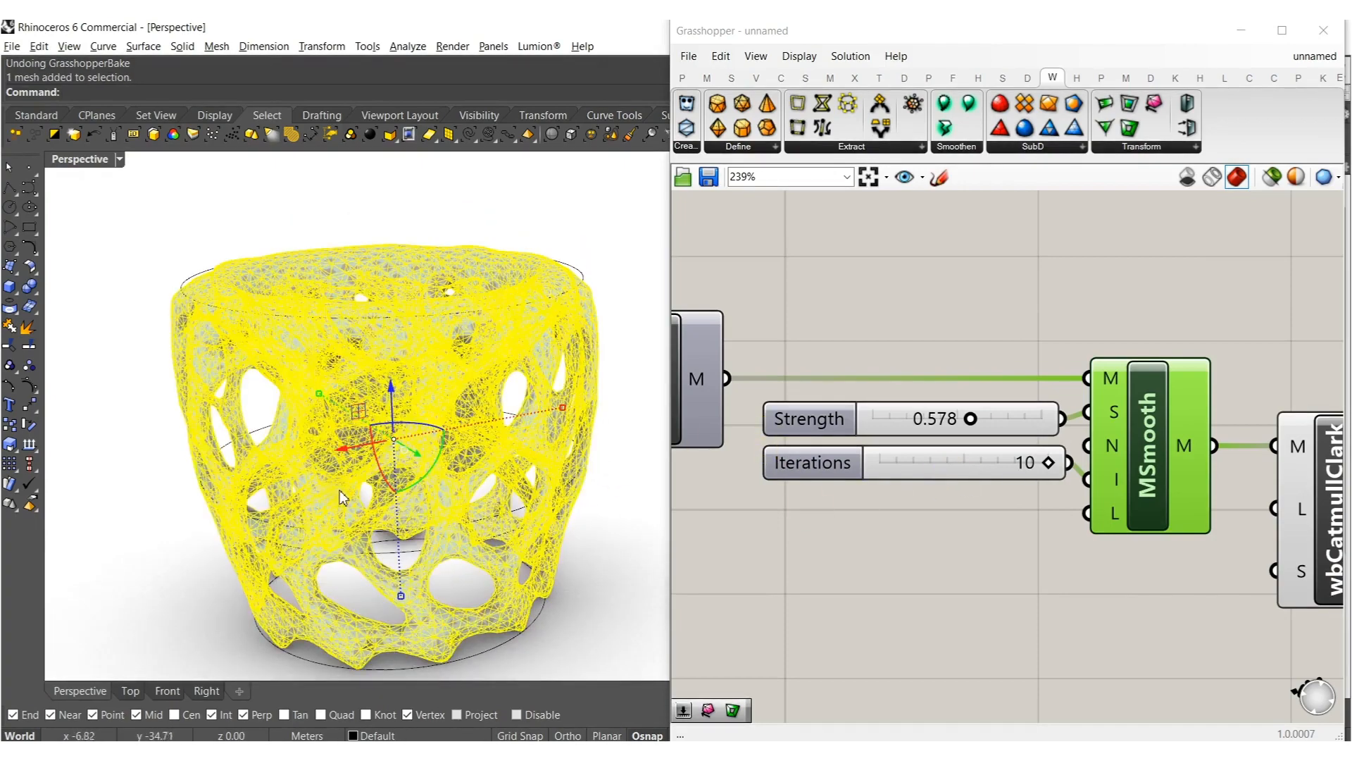
key("Return")
Fine-tune the sliders feeding VoxelSample to refine the thickness of the mesh's struts.
scroll(916, 516, "down", 7)
right_click_drag(860, 535, 1169, 498)
scroll(920, 468, "up", 7)
scroll(738, 445, "up", 5)
left_click_drag(738, 445, 721, 452)
mouse_move(423, 494)
right_mouse_down()
mouse_move(332, 423)
mouse_move(338, 474)
mouse_move(403, 496)
right_mouse_up()
mouse_move(780, 560)
left_mouse_down()
mouse_move(1027, 574)
mouse_move(784, 568)
left_mouse_up()
right_click_drag(411, 495, 472, 524)
Bake the wbCatmullClark mesh and close the Grasshopper window to view it in the full-width Rhino viewport.
scroll(965, 528, "down", 10)
scroll(999, 530, "up", 12)
middle_click(1033, 504)
left_click(1060, 538)
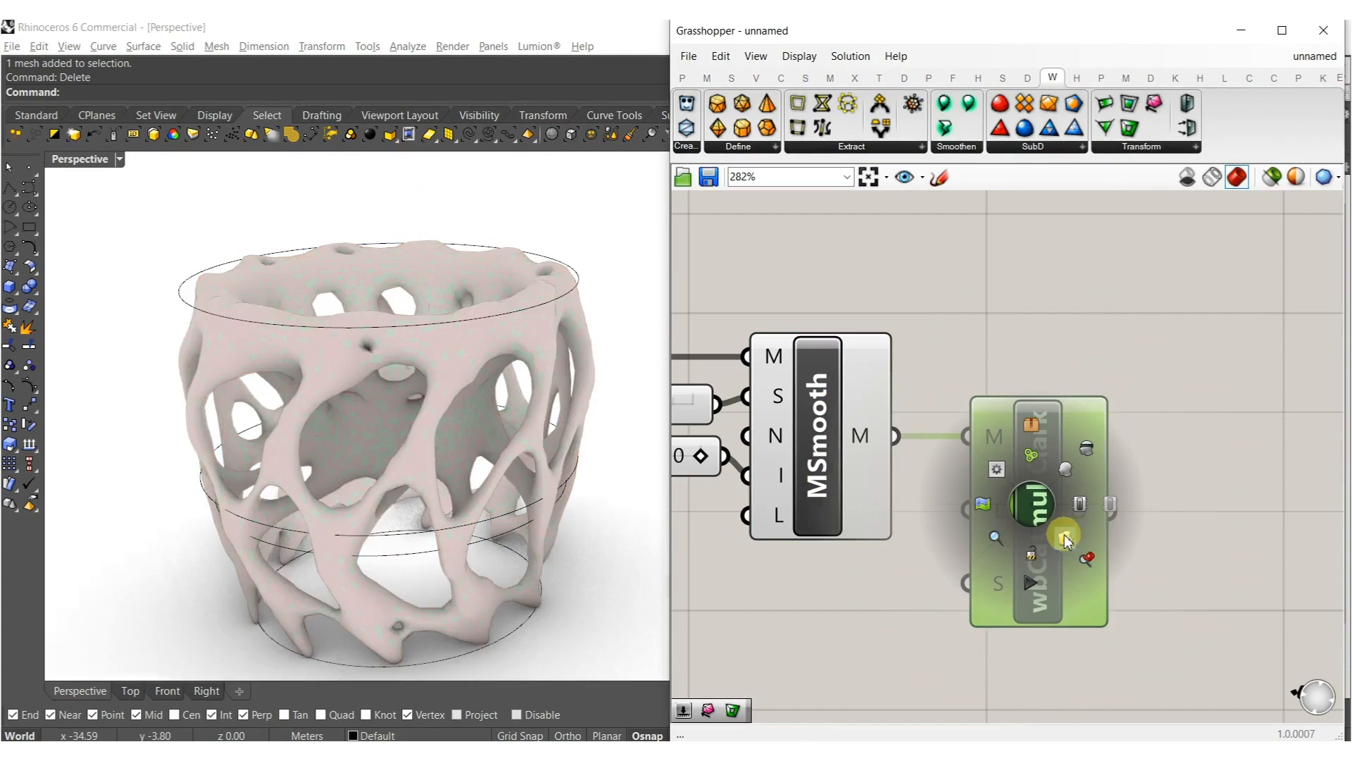
left_click(1314, 35)
right_click_drag(519, 362, 430, 326)
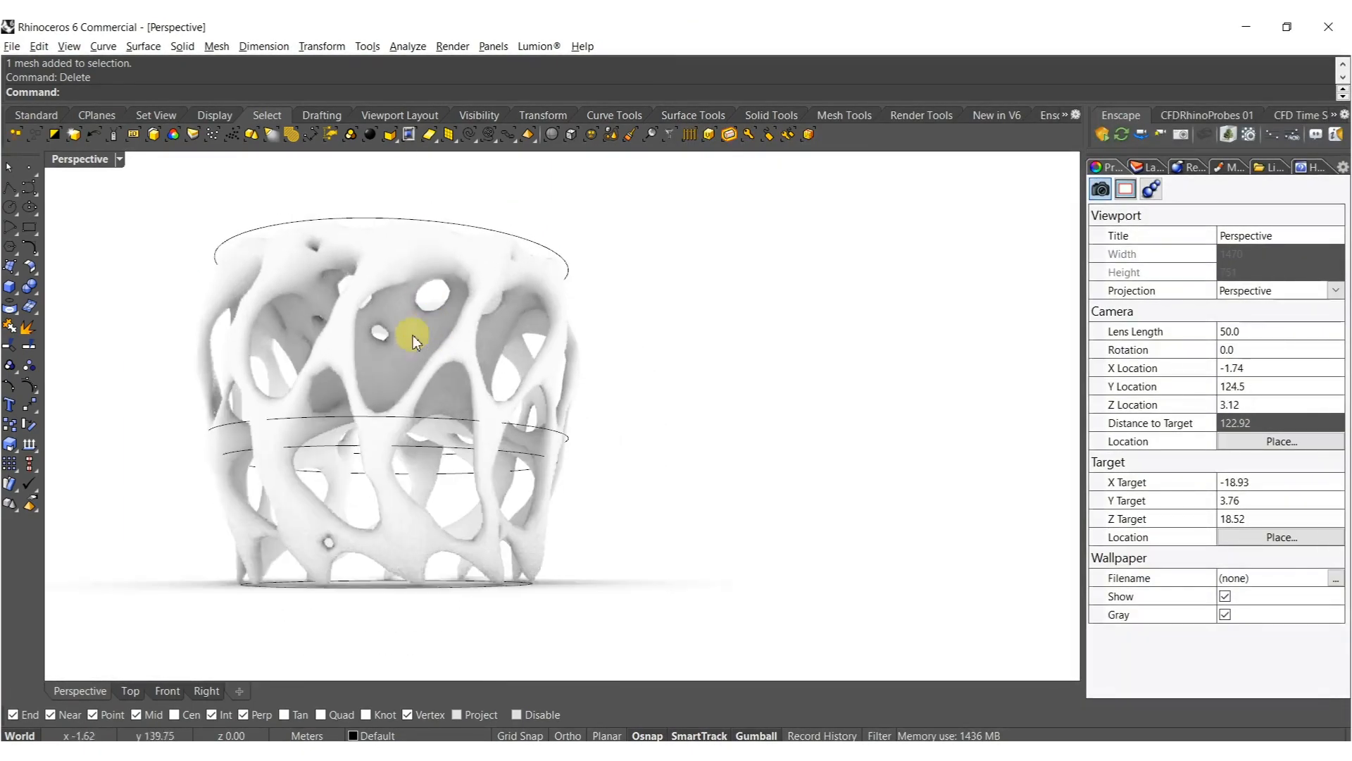
right_click_drag(392, 368, 419, 410)
Delete the baked subdivided mesh and reopen Grasshopper.
left_click(385, 388)
key("Delete")
type("Grasshopper")
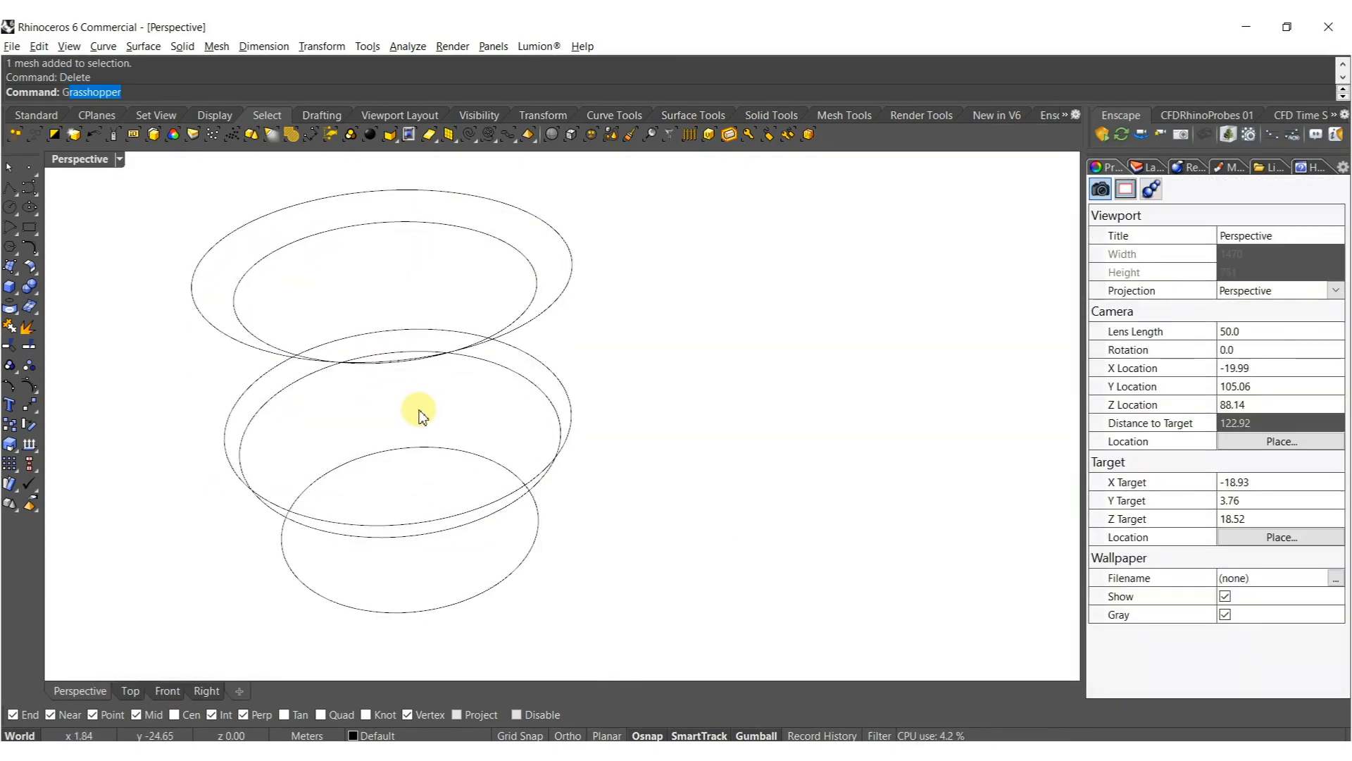
key("Return")
Set the Sample Value slider of the VoxelSample setup to 0.17.
right_click_drag(1024, 516, 1151, 505)
scroll(1070, 488, "down", 5)
right_click_drag(815, 513, 993, 505)
scroll(817, 503, "up", 10)
left_click_drag(783, 517, 803, 519)
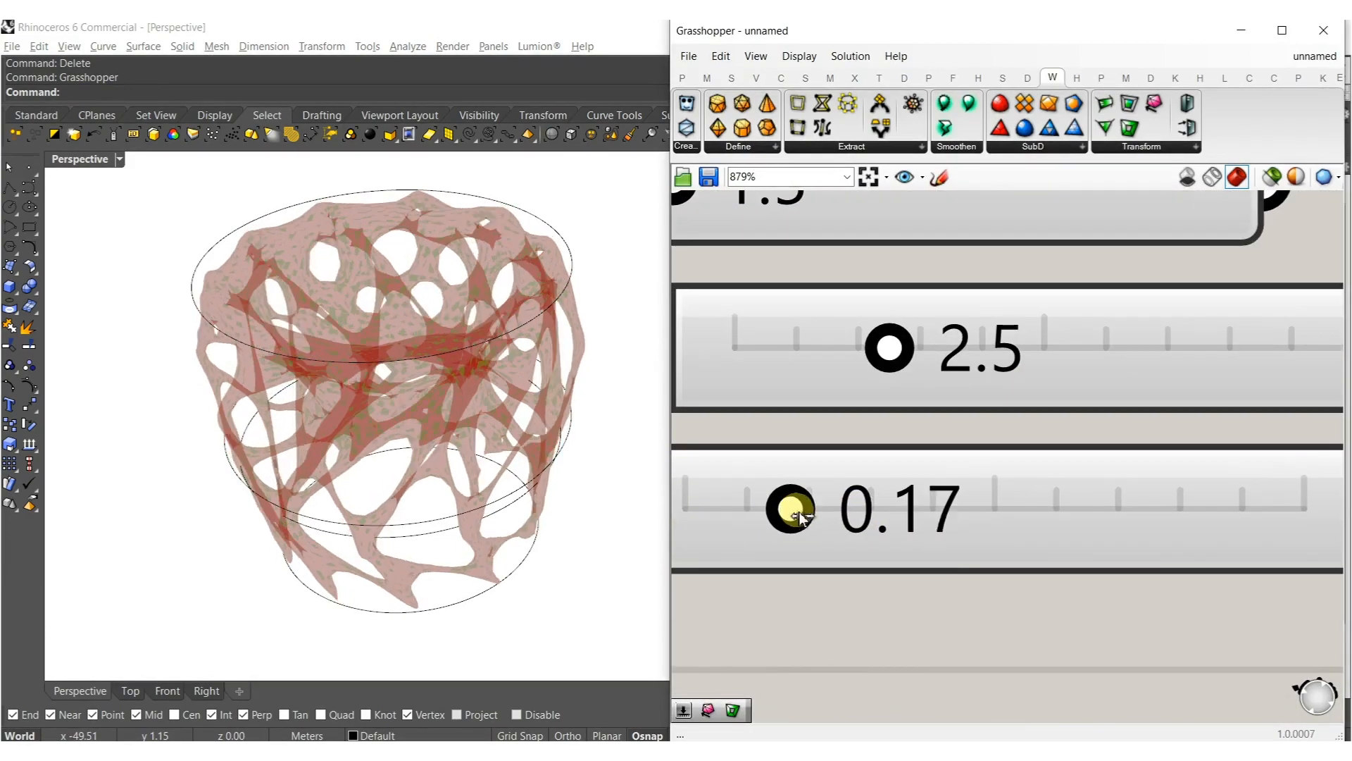
Rotate the smaller upper circle about its vertical axis and scale it slightly with the gumball.
right_click_drag(393, 498, 411, 430)
left_click(344, 343)
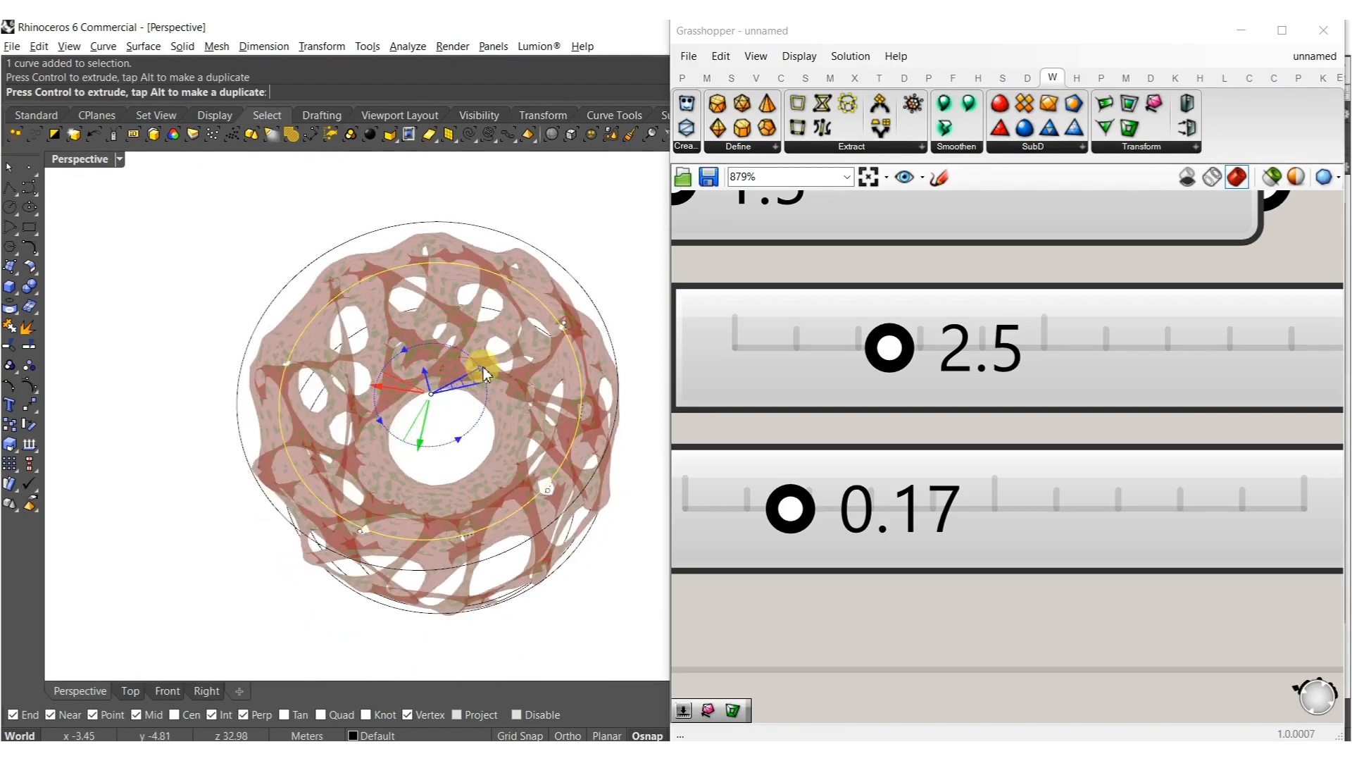
left_click_drag(483, 366, 483, 366)
right_click_drag(467, 426, 415, 443)
mouse_move(570, 441)
left_mouse_down()
mouse_move(580, 448)
mouse_move(552, 441)
left_mouse_up()
right_click_drag(552, 441, 563, 493)
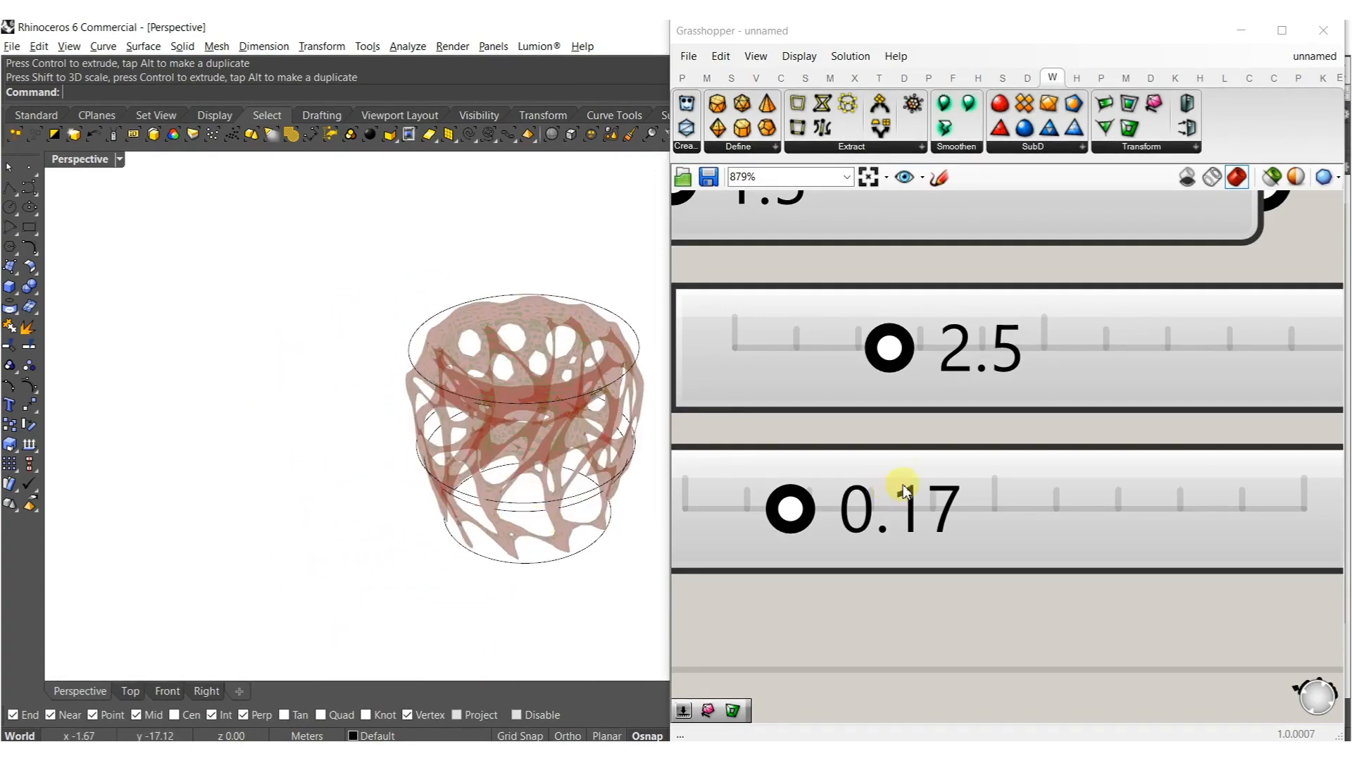
Add a Weaverbird wbFrame component beyond wbCatmullClark, connect wbCatmullClark's O output to its M input, and line it up.
scroll(886, 488, "down", 12)
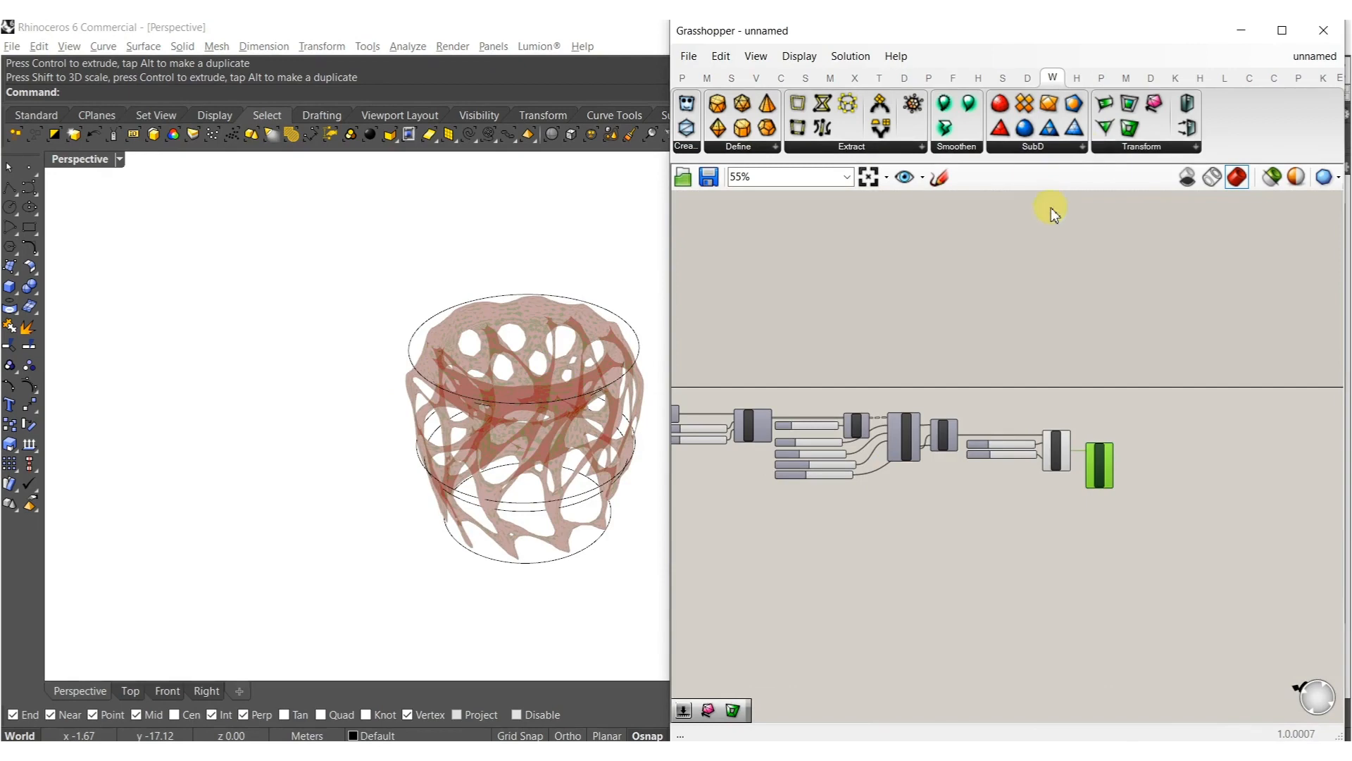
left_click_drag(1128, 129, 1156, 462)
scroll(1120, 465, "up", 5)
scroll(1125, 478, "up", 3)
left_click_drag(1164, 528, 1162, 489)
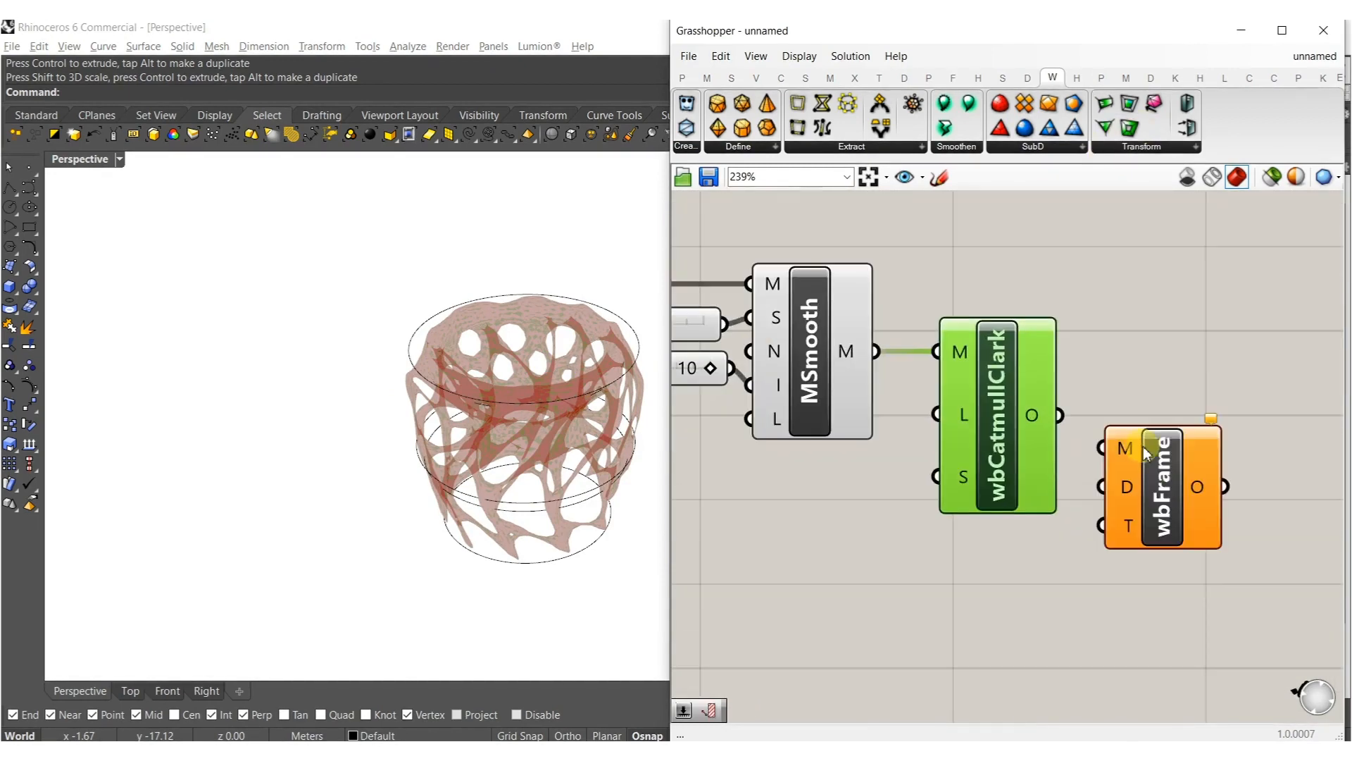
right_click_drag(1172, 479, 1163, 482)
left_click_drag(1107, 449, 1067, 428)
left_click_drag(1155, 472, 1167, 443)
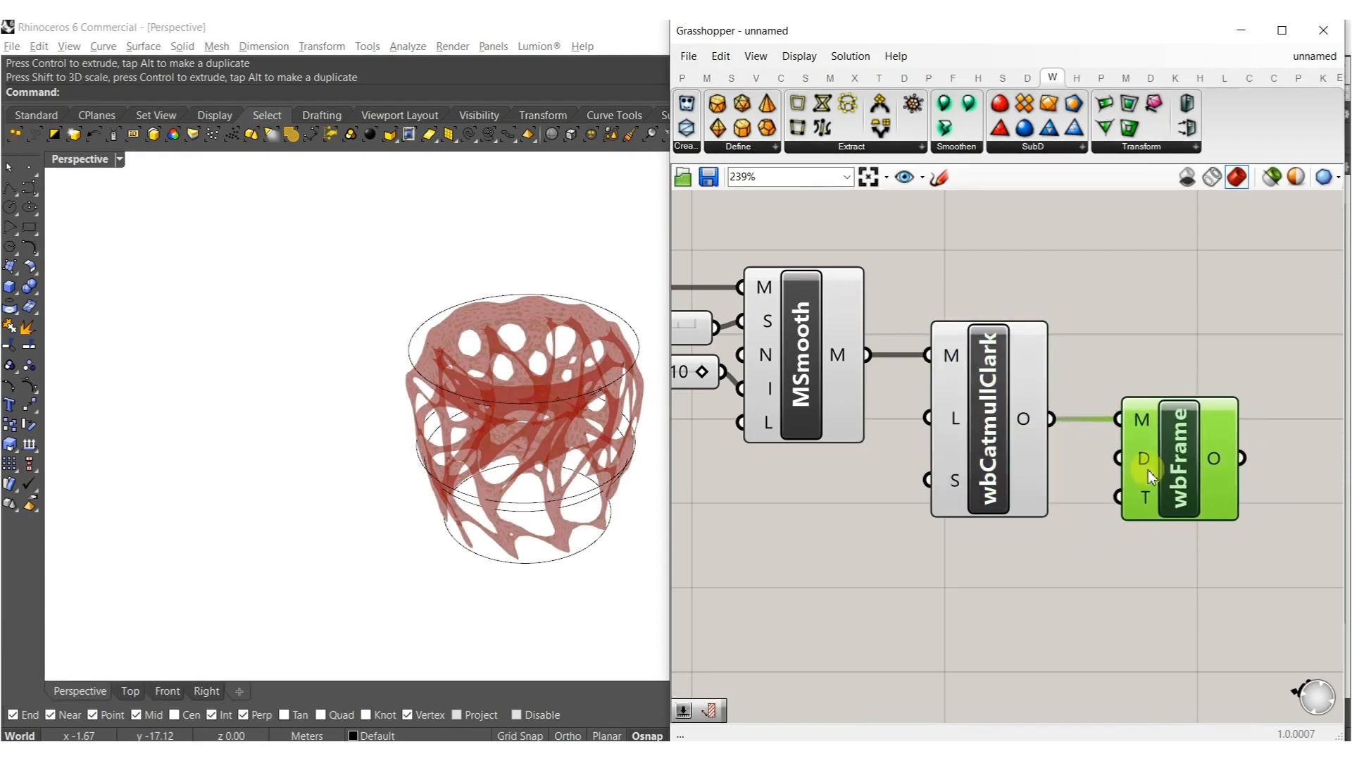
Turn off the preview of wbCatmullClark and MSmooth, and examine the framed mesh up close in the viewport.
left_click(948, 371)
middle_click(984, 391)
left_click(1031, 342)
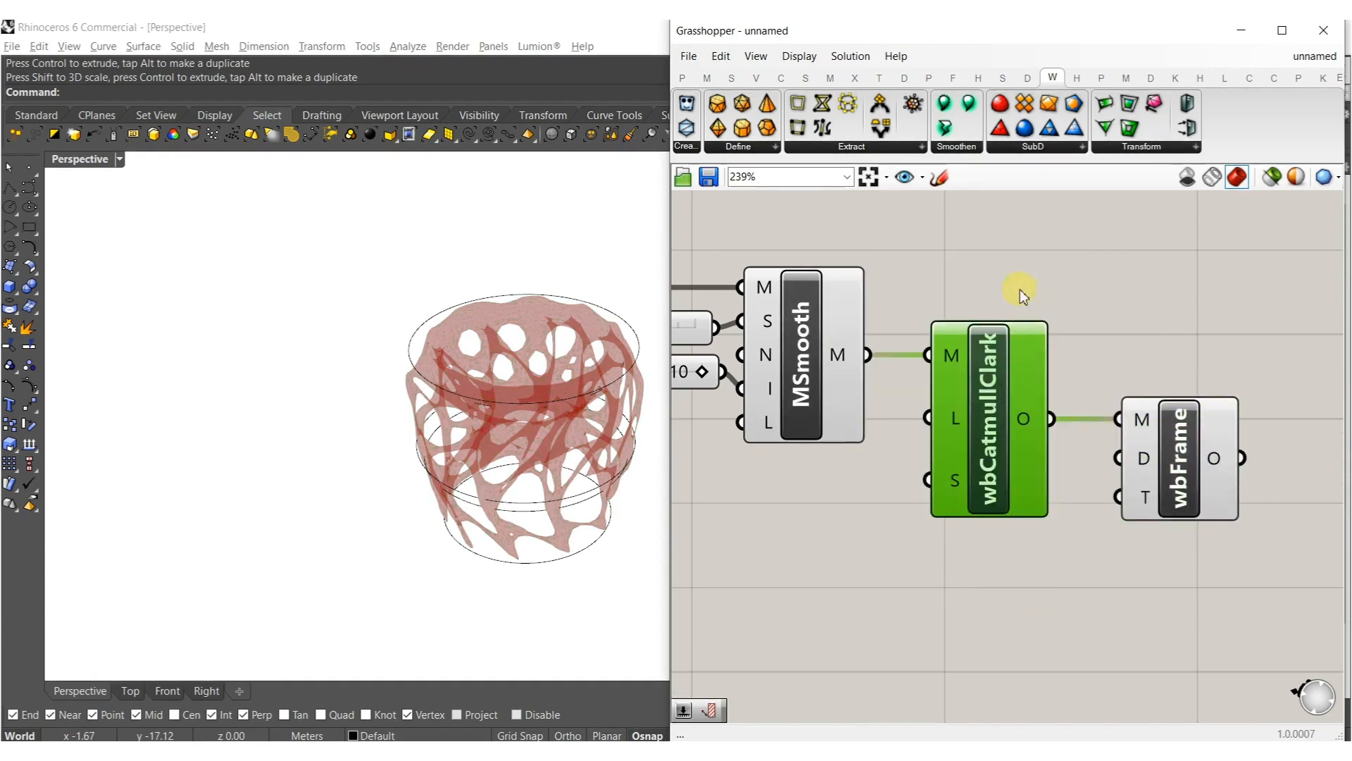
left_click(808, 286)
middle_click(803, 372)
left_click(852, 321)
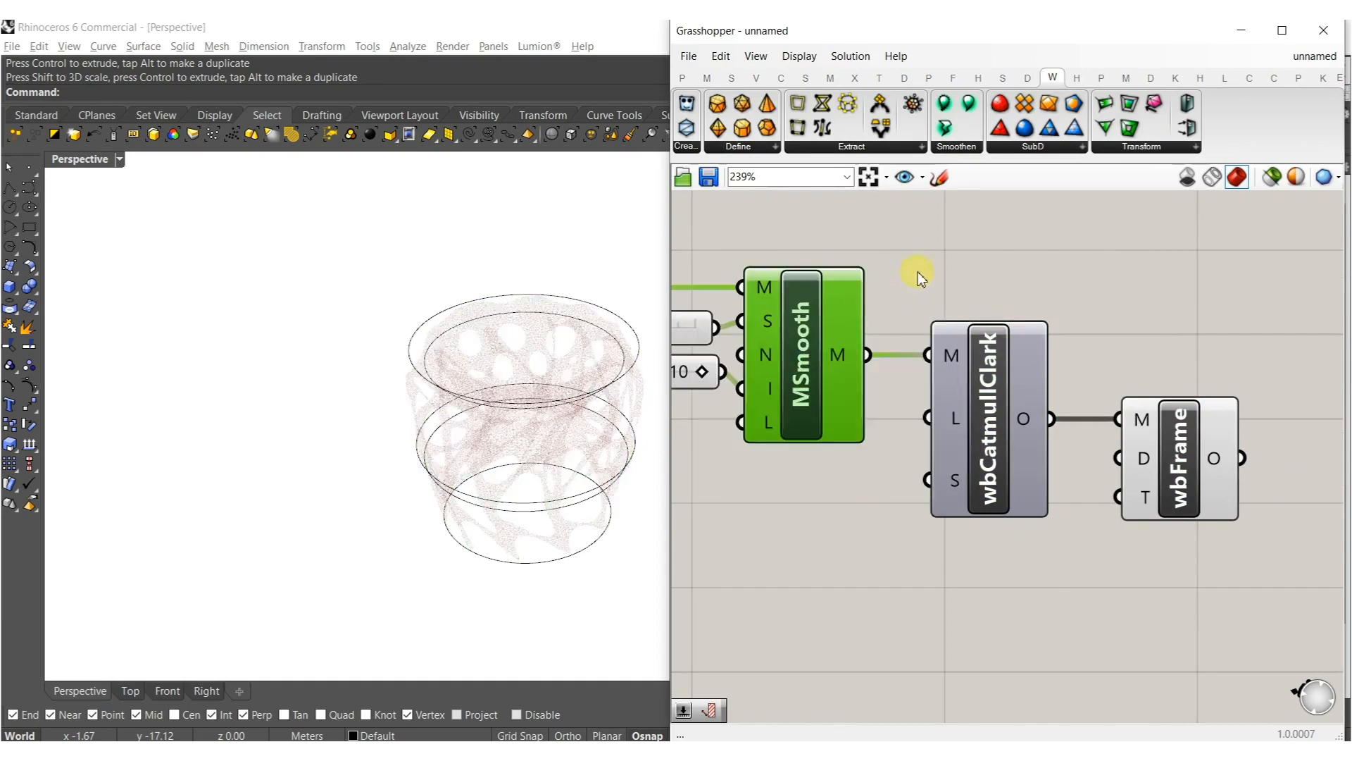
left_click(918, 275)
scroll(510, 465, "up", 7)
right_click_drag(547, 465, 371, 495)
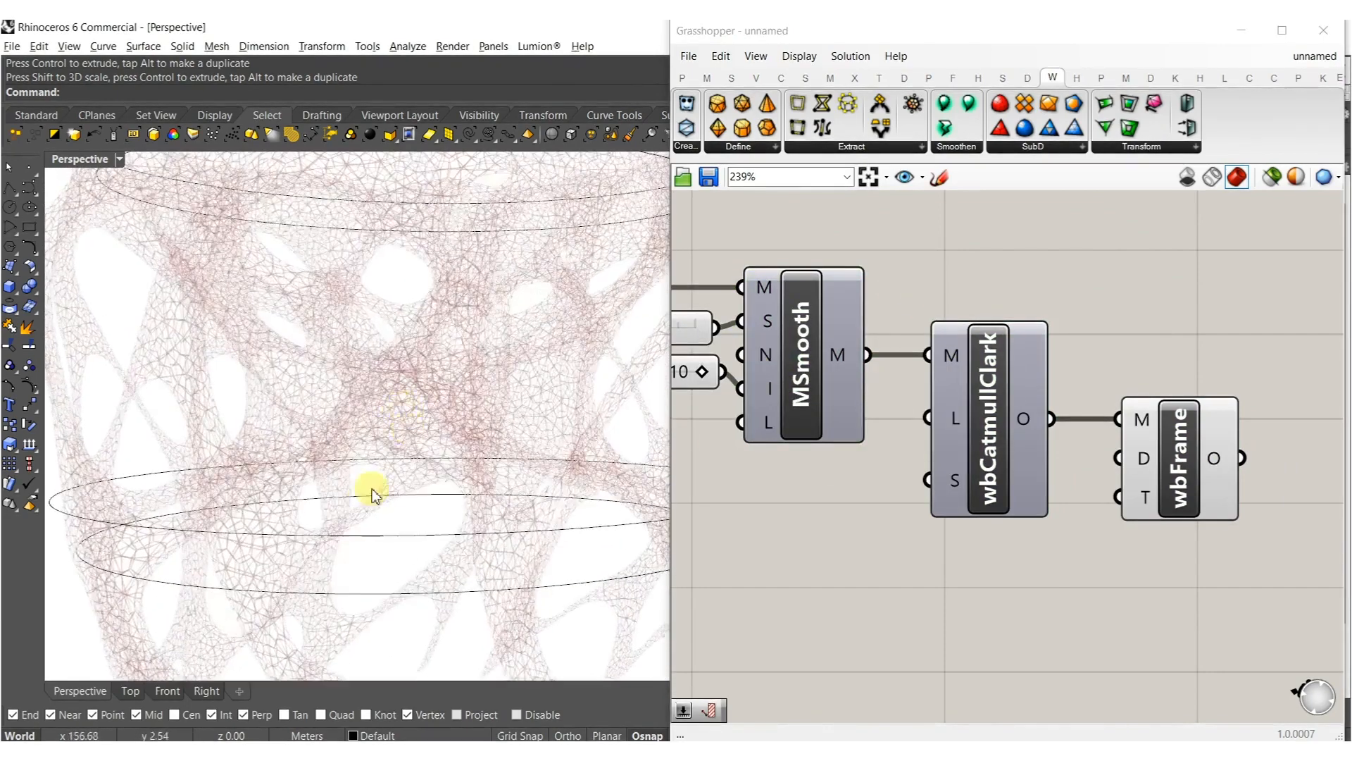
Add a number slider set to 10.000, connect it to wbFrame's D input, and line up both components.
double_click(1105, 581)
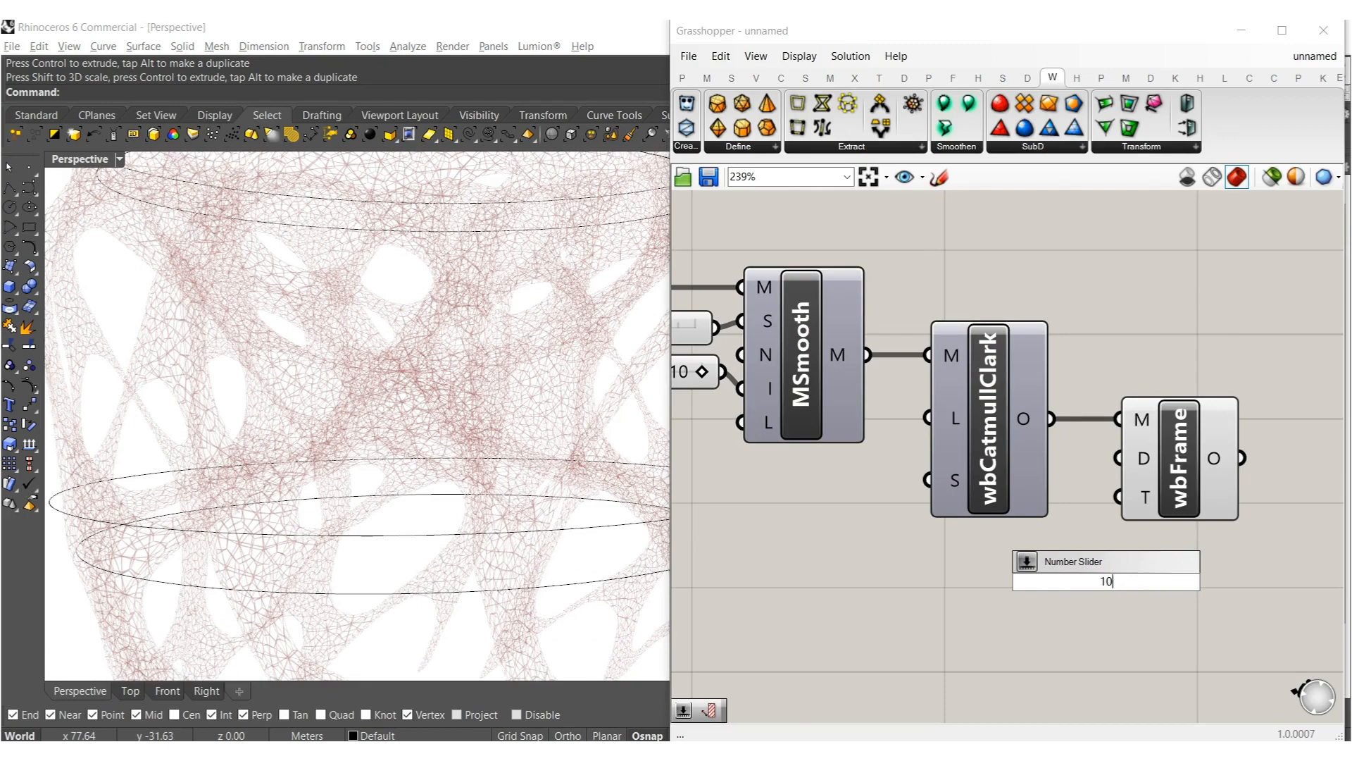
key("Return")
right_click_drag(1195, 483, 1063, 474)
left_click_drag(1063, 474, 1232, 499)
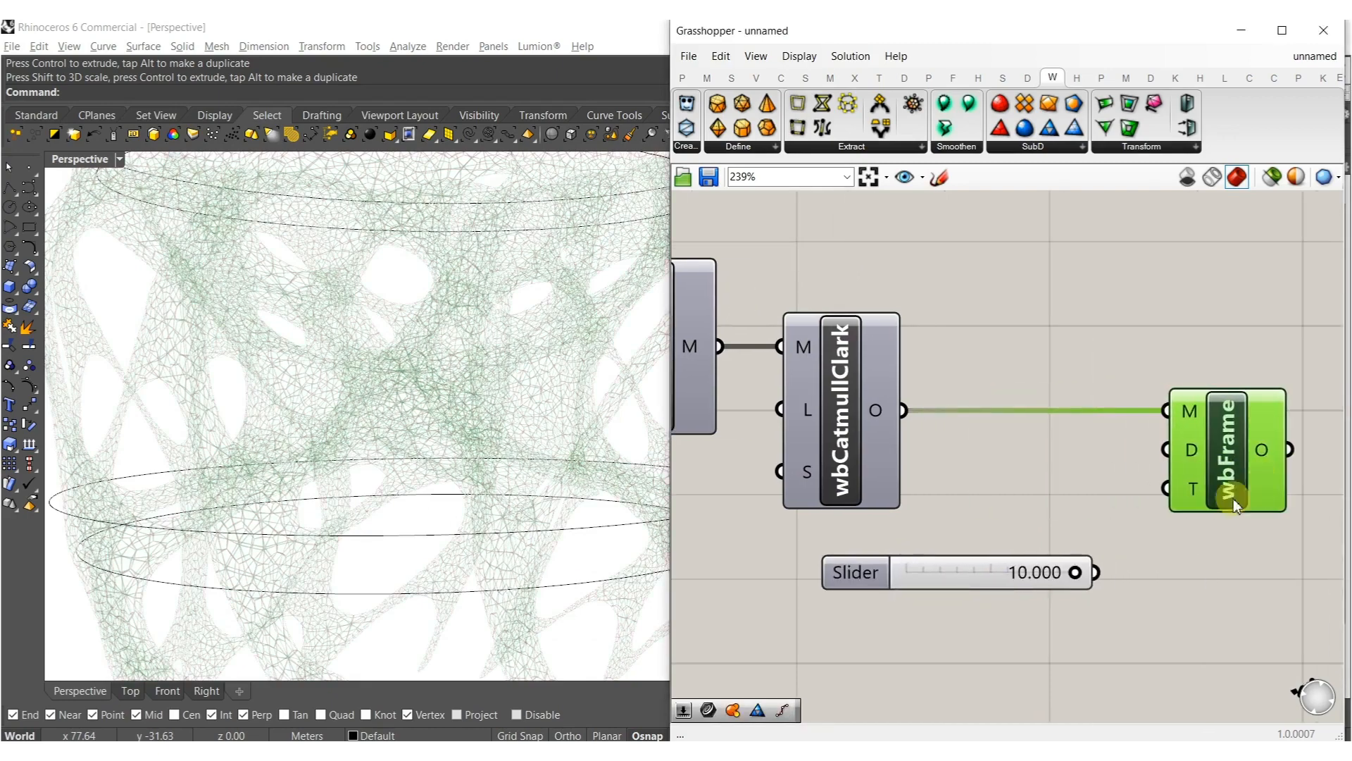
left_click_drag(1017, 579, 1028, 450)
right_click_drag(1047, 480, 926, 478)
left_click(1081, 454, "shift")
mouse_move(1086, 453)
left_mouse_down()
mouse_move(1142, 452)
mouse_move(1079, 451)
left_mouse_up()
scroll(1116, 465, "up", 5)
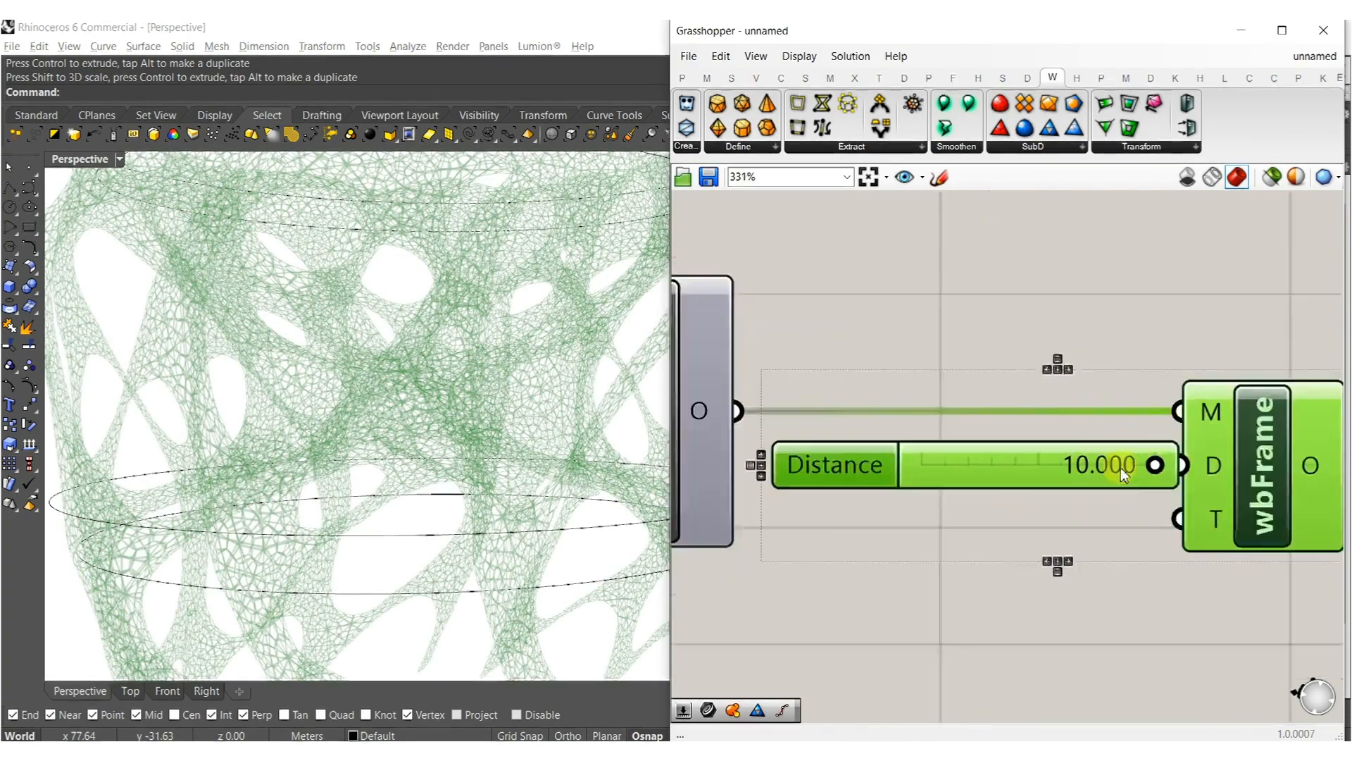
left_click_drag(1149, 468, 1315, 461)
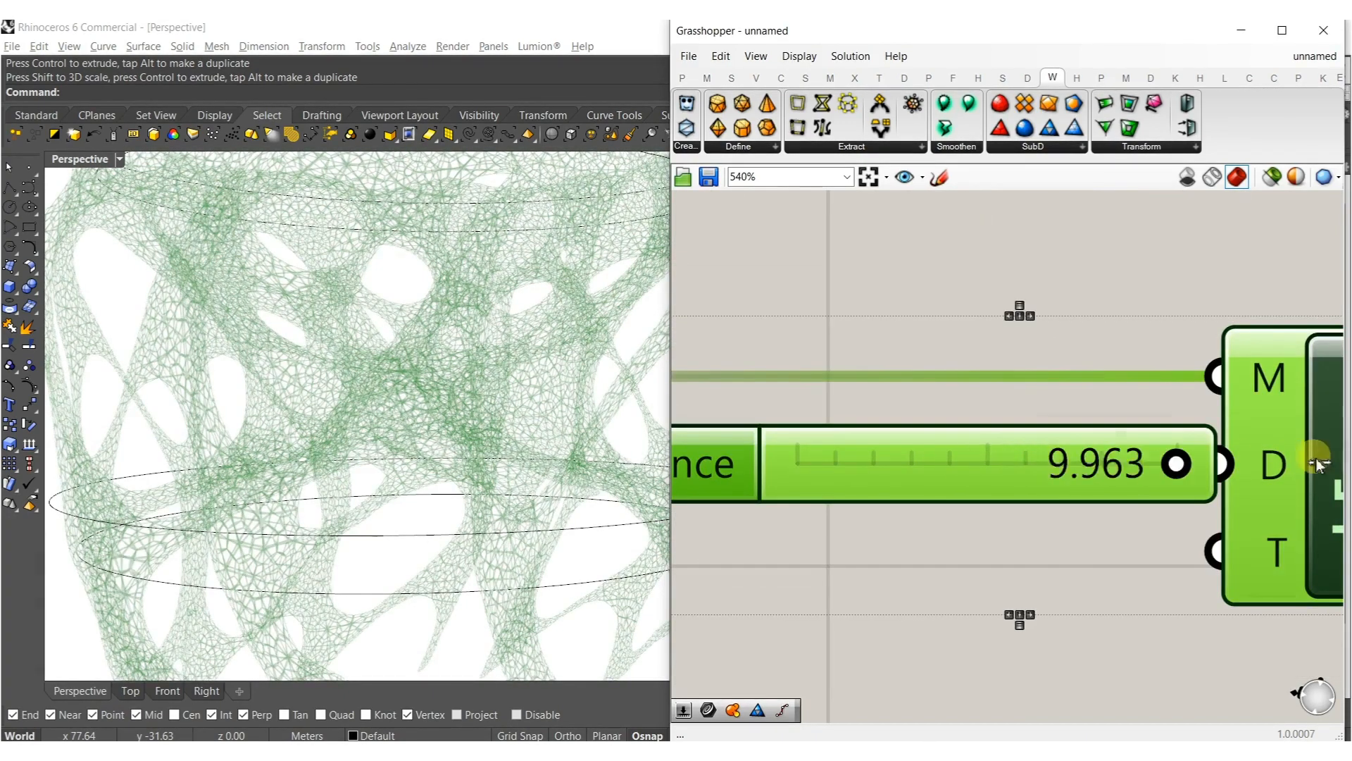
Raise the maximum of wbFrame's Distance slider and set the slider to 16.819.
double_click(710, 465)
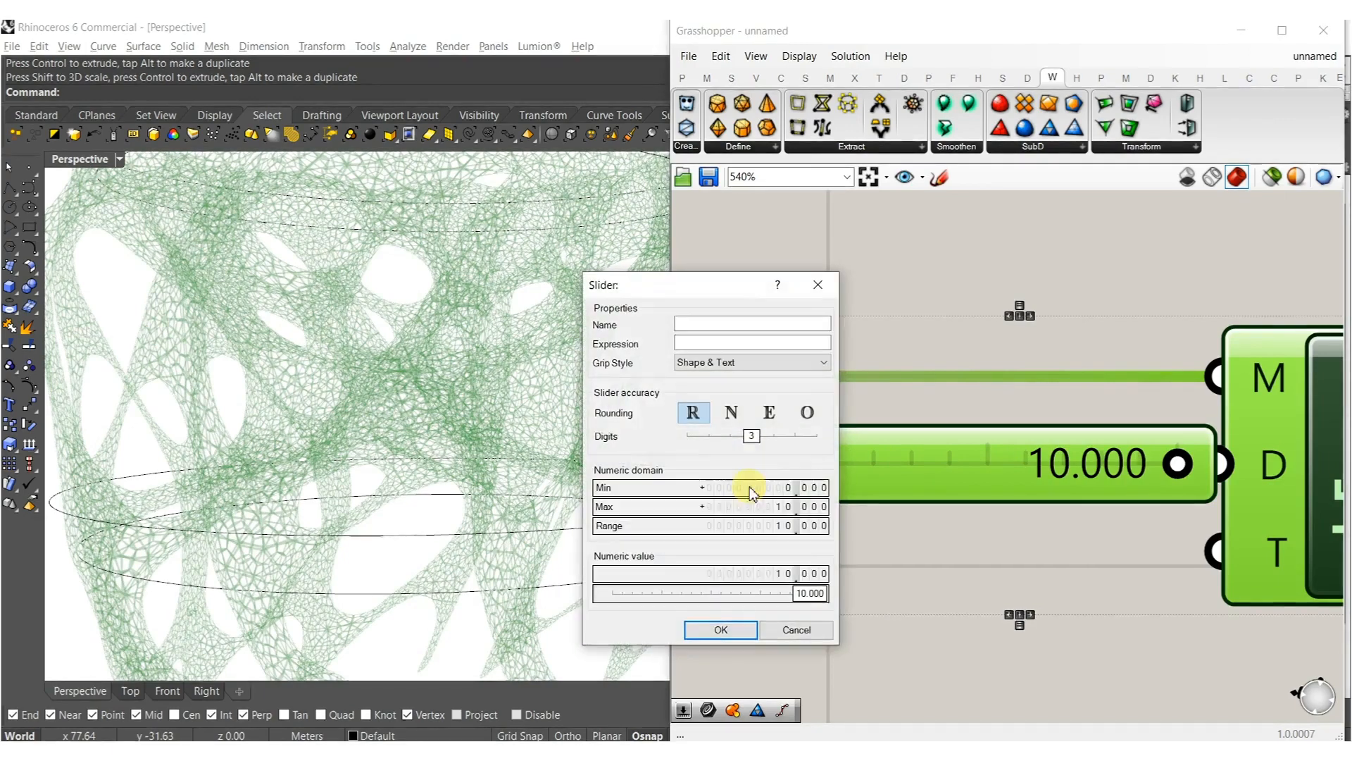
left_click(722, 630)
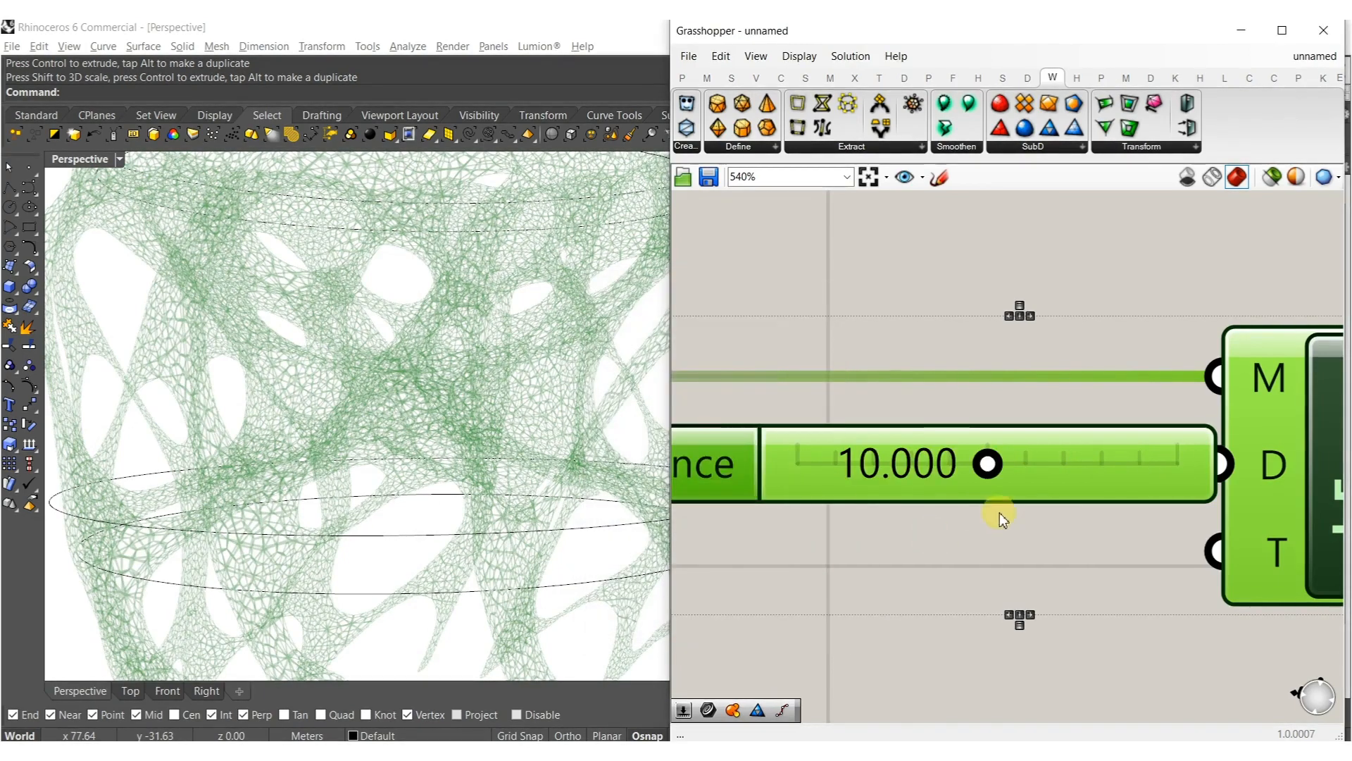
left_click(1035, 539)
left_click_drag(1059, 476, 1014, 472)
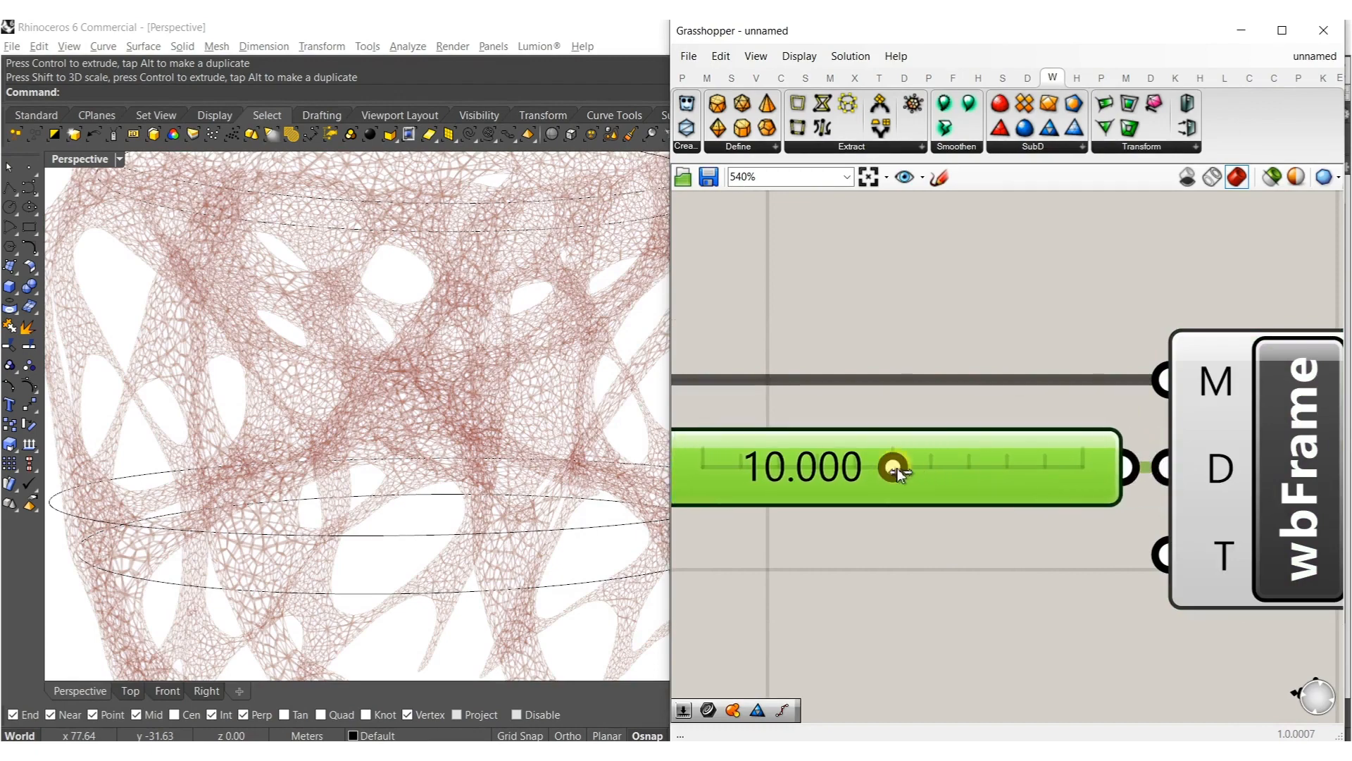
left_click_drag(910, 473, 937, 474)
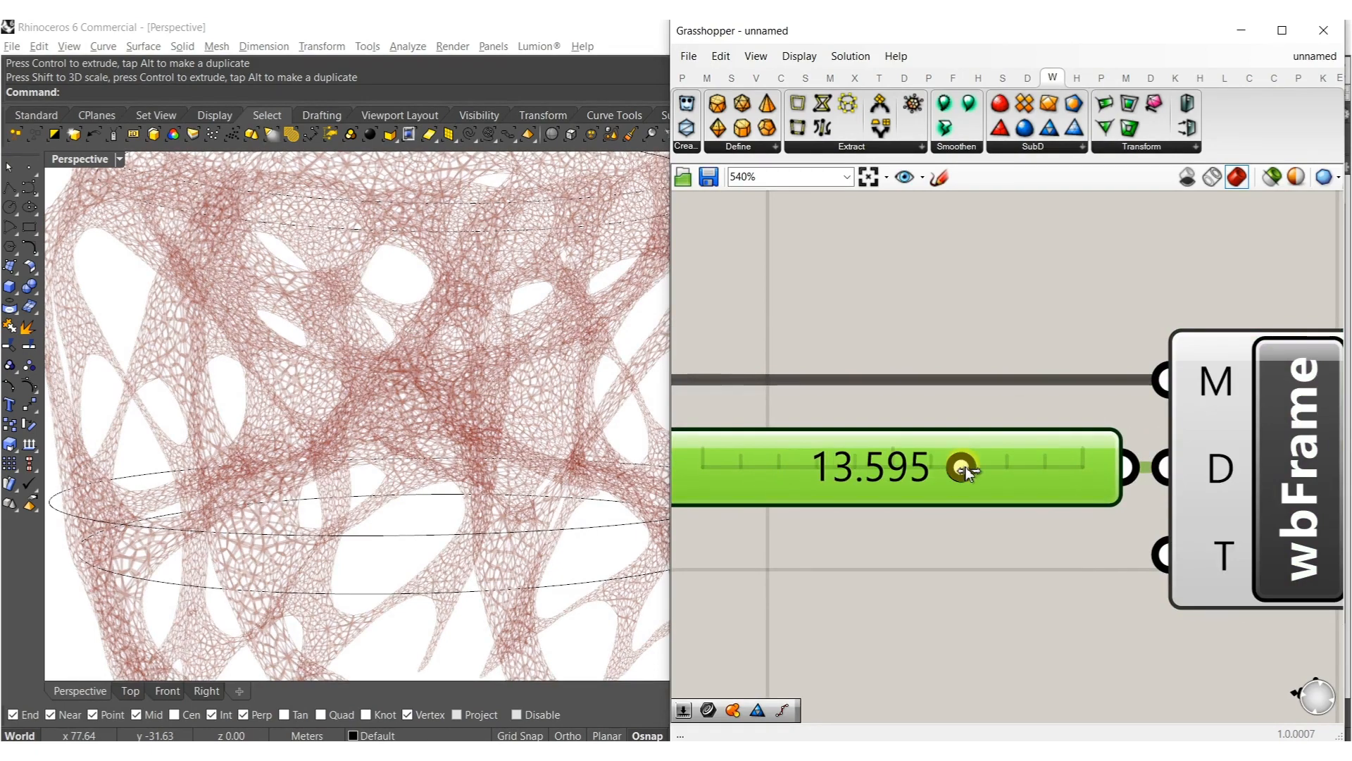
left_click_drag(1001, 476, 1022, 476)
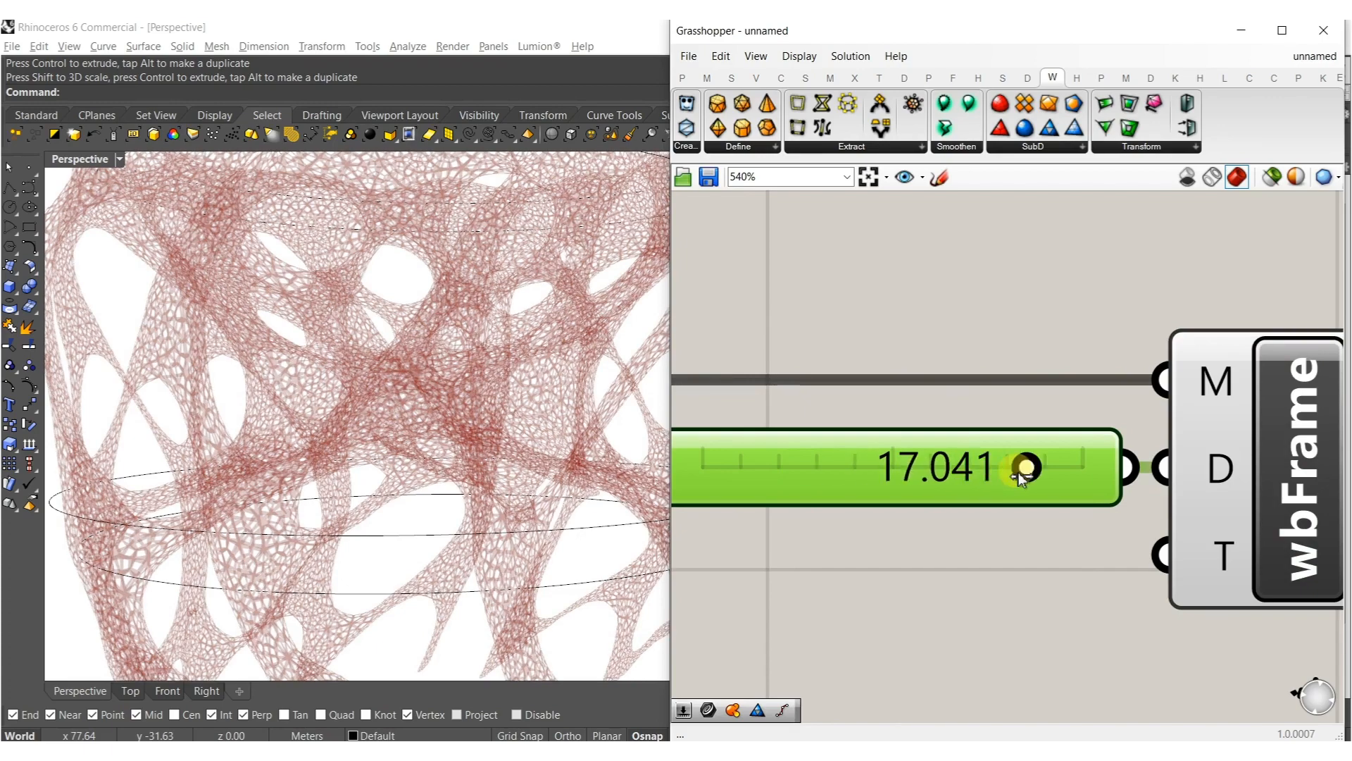
scroll(932, 490, "down", 7)
right_click_drag(955, 453, 975, 490)
right_click_drag(1081, 463, 978, 443)
left_click(960, 483)
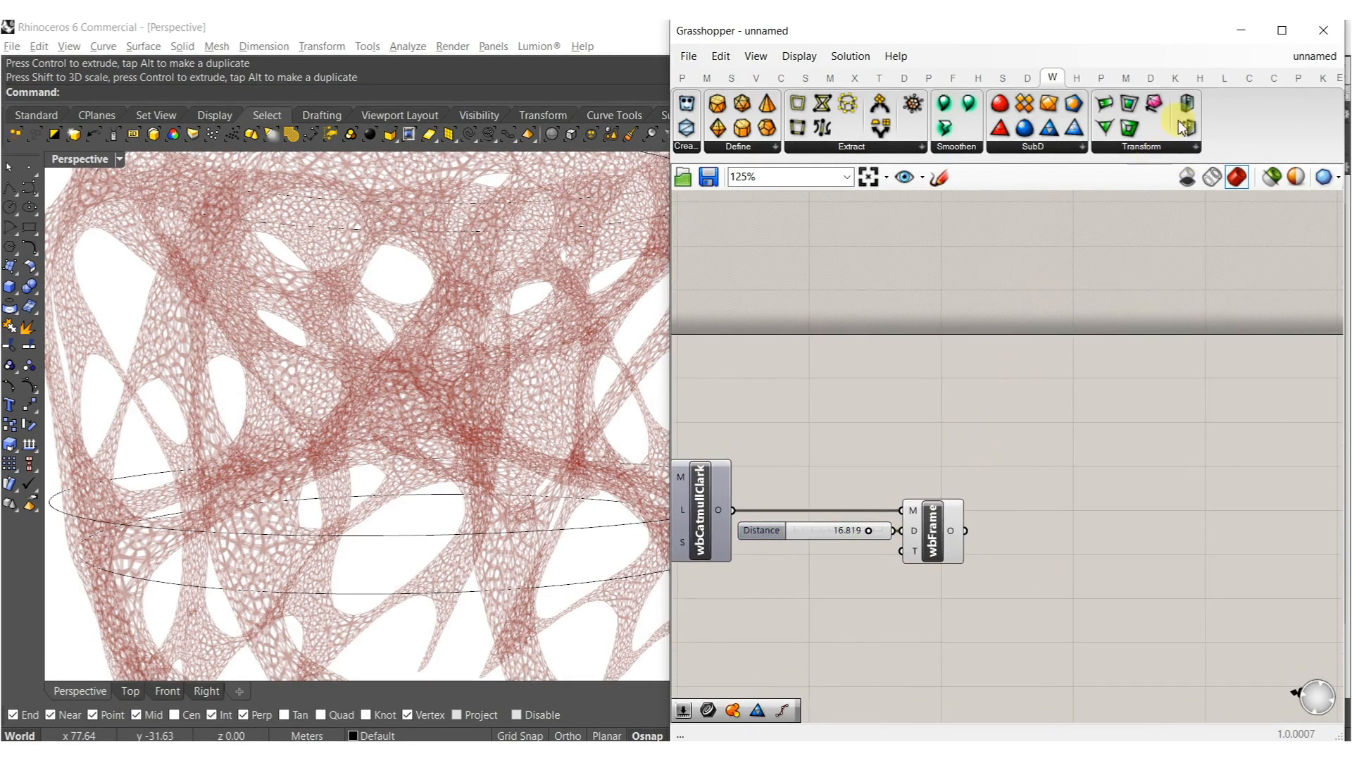
Add a Weaverbird wbThicken component beyond wbFrame, connect wbFrame's O output to its M input, and straighten the wire.
left_click_drag(1041, 529, 1044, 531)
scroll(1018, 513, "up", 3)
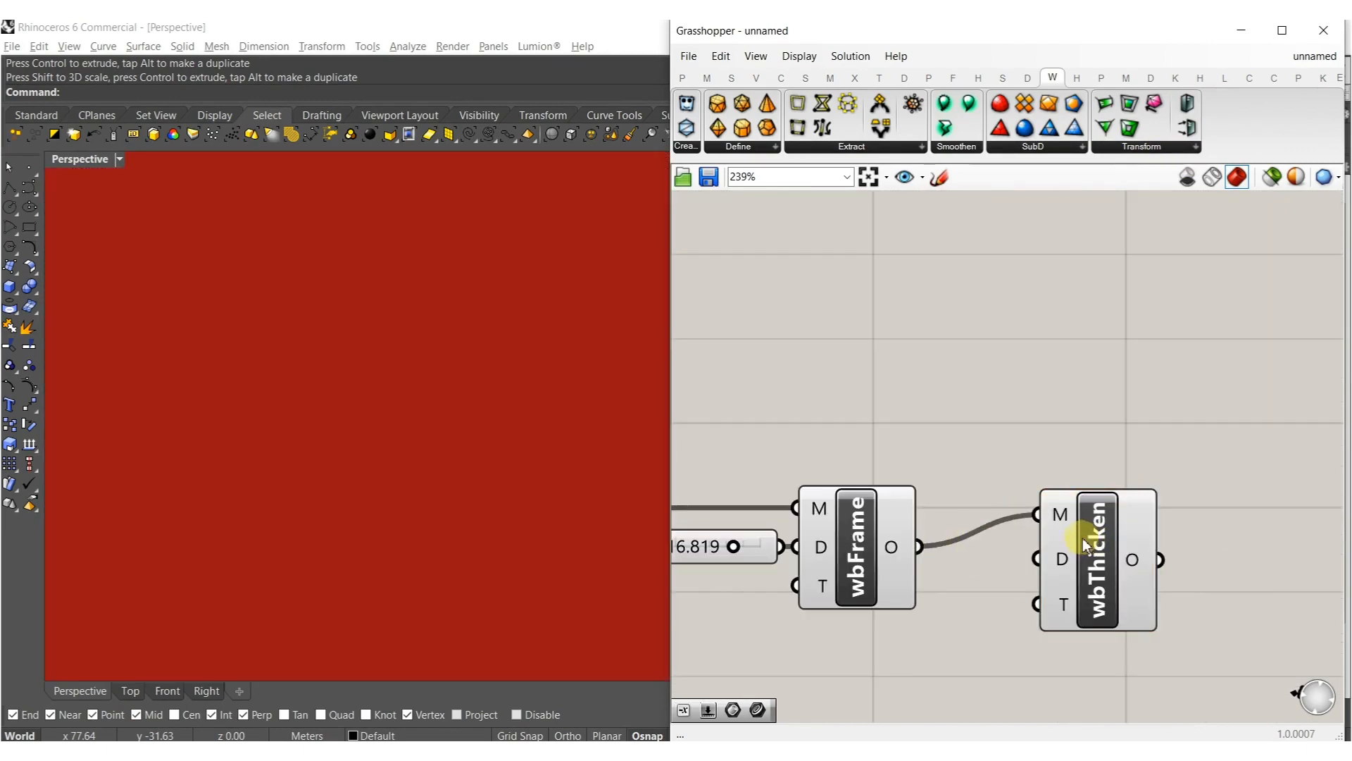
left_click_drag(1084, 541, 1185, 576)
Add a number slider set to 1.000, connect it to wbThicken's D input, and line it up beside the component.
double_click(1007, 641)
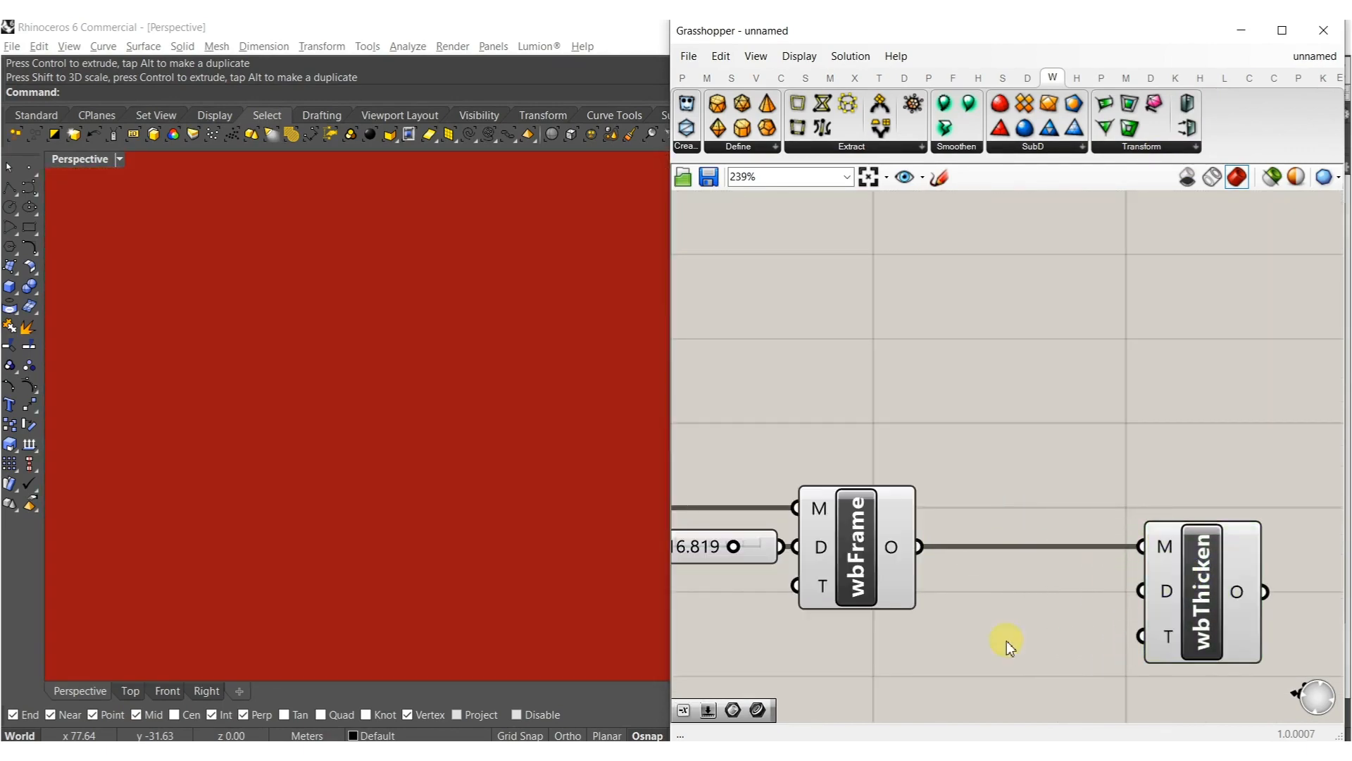
type("1.")
key("Return")
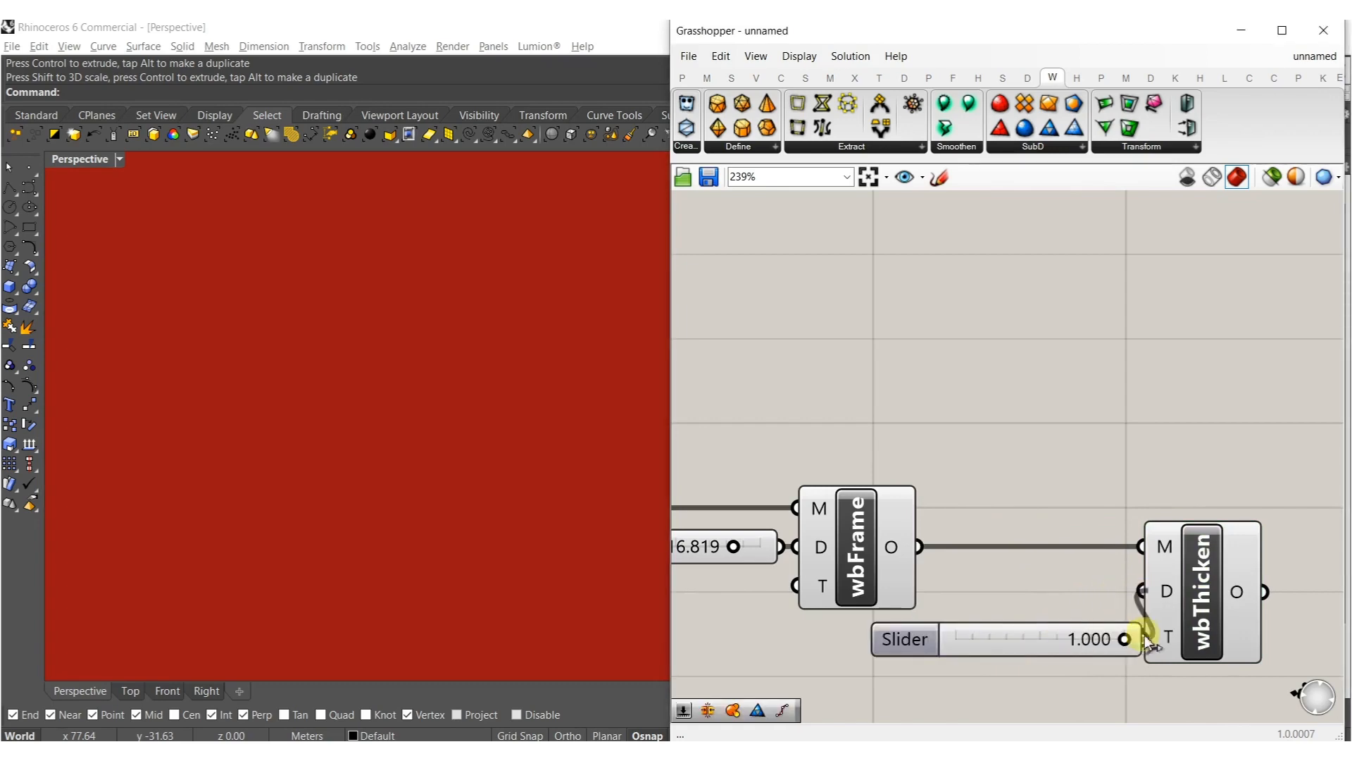
left_click_drag(1046, 639, 993, 588)
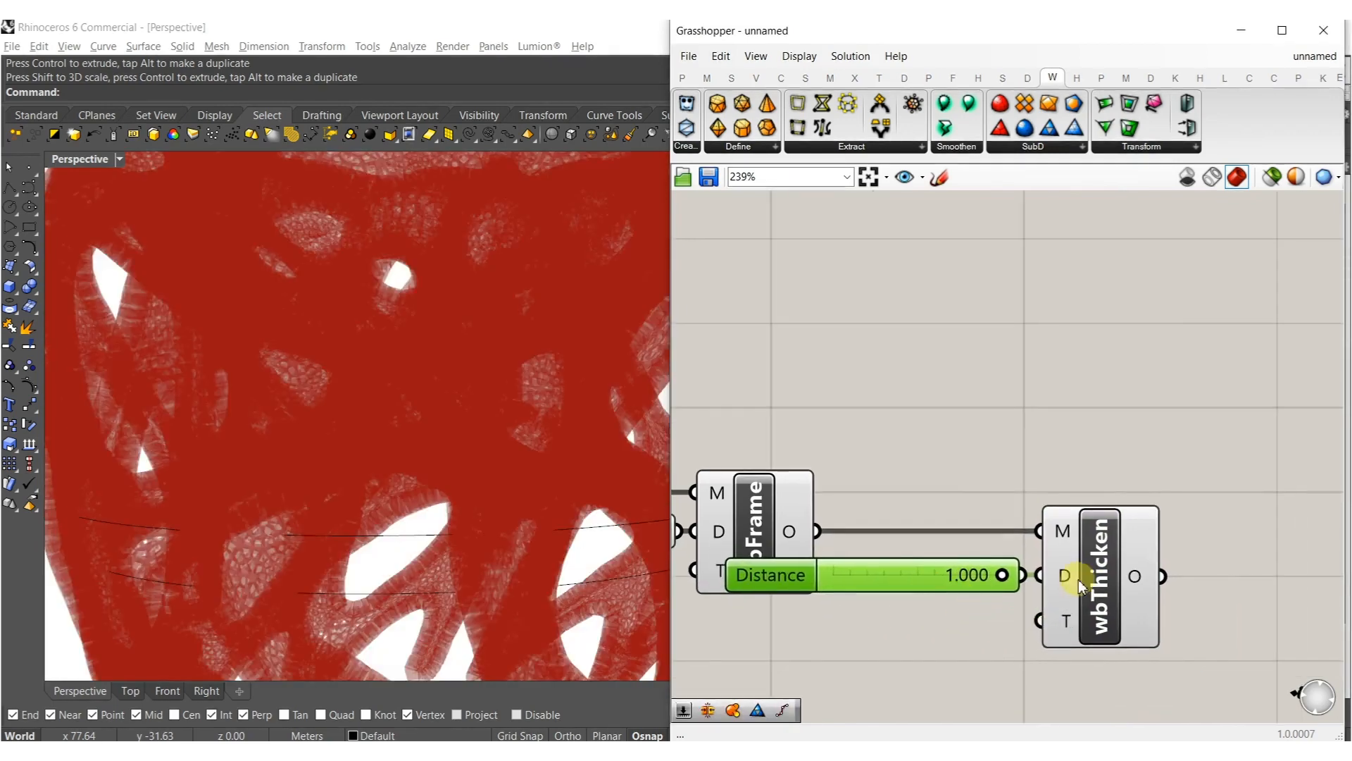
left_click_drag(1079, 581, 1193, 580, "shift")
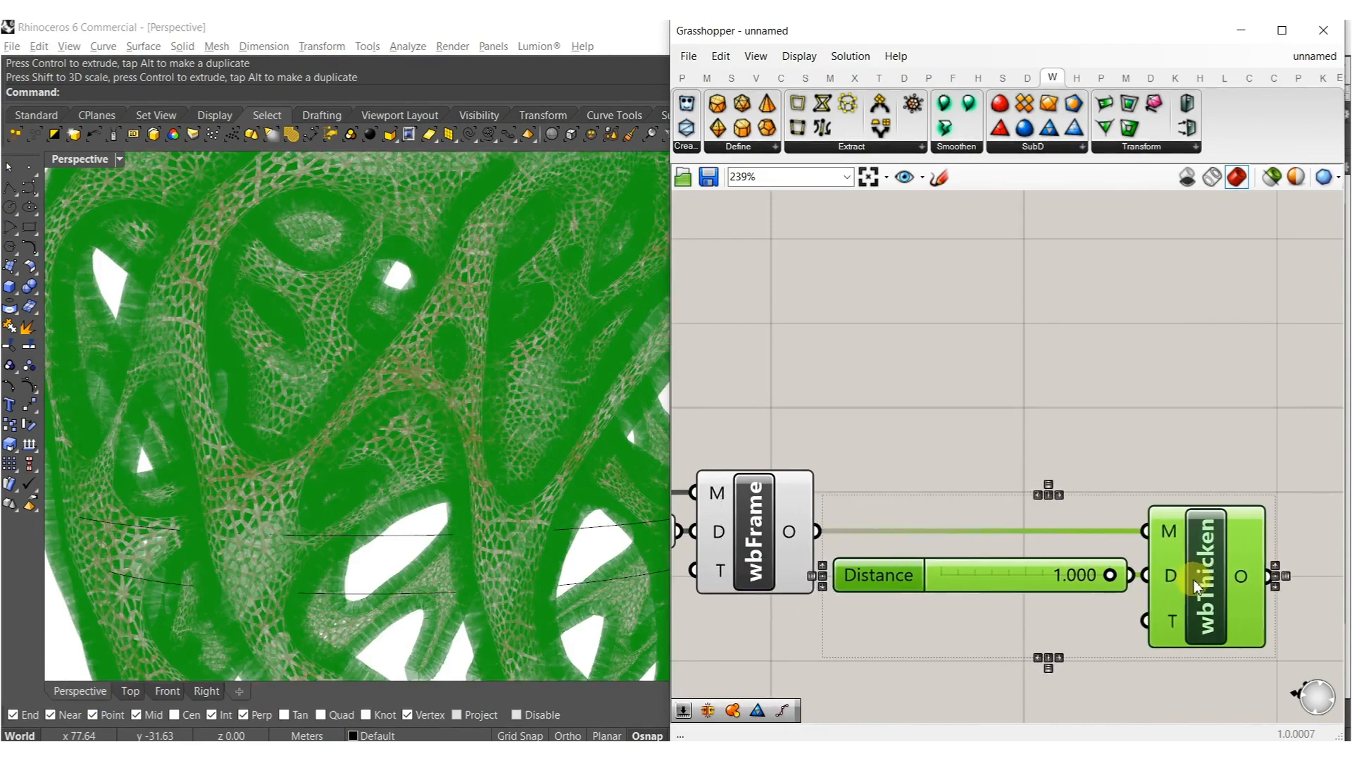
Set wbThicken's Distance slider to 0.114.
left_click(884, 621)
scroll(1133, 592, "up", 3)
scroll(1130, 592, "up", 1)
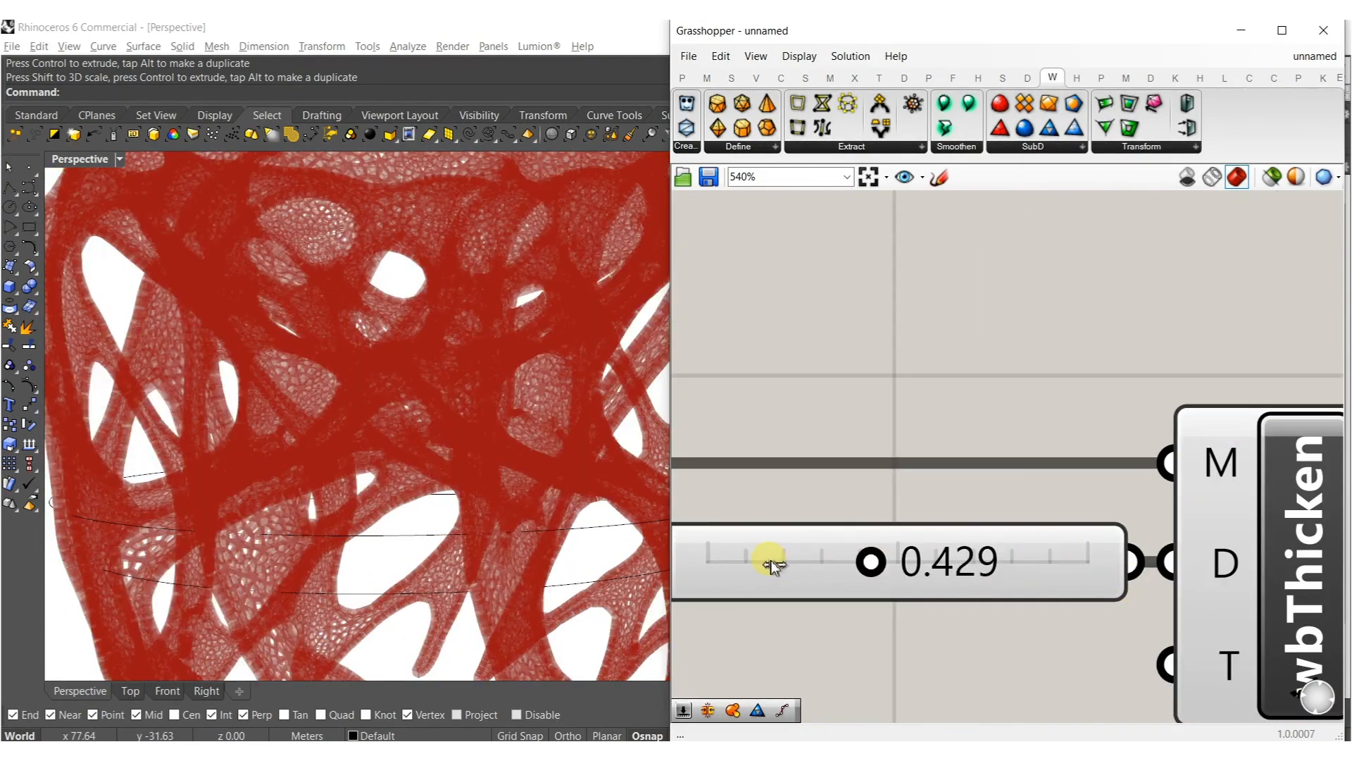
left_click_drag(771, 564, 775, 565)
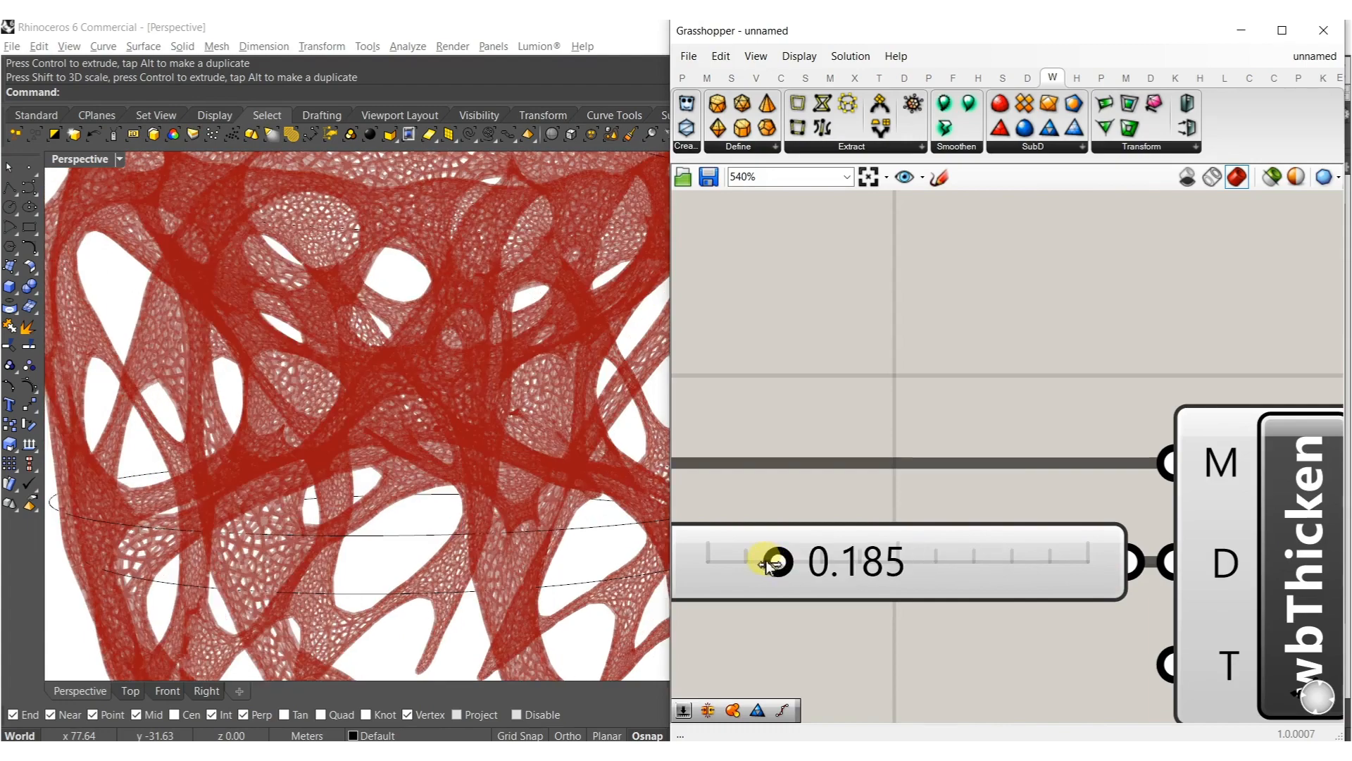
left_click_drag(752, 564, 755, 564)
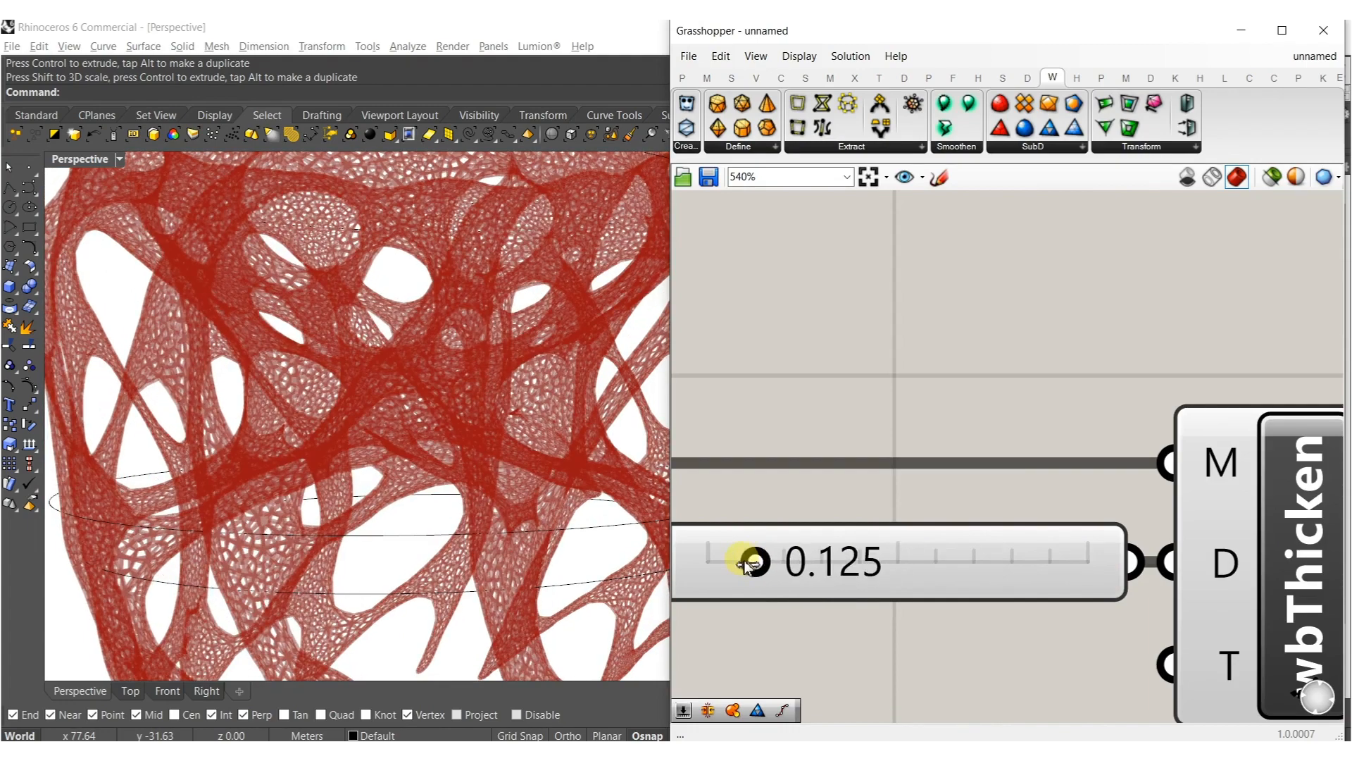
left_click_drag(748, 566, 751, 563)
scroll(893, 467, "down", 7)
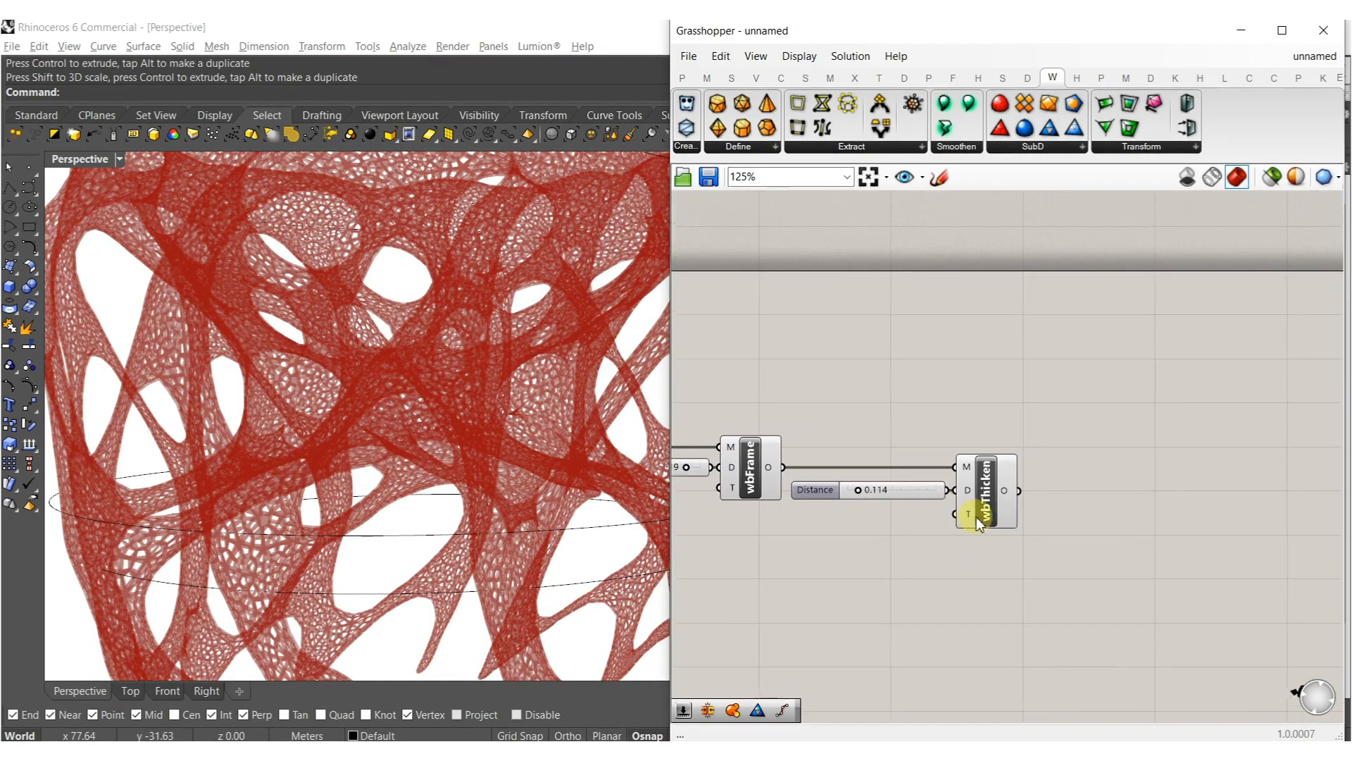
Bake the wbThicken mesh into Rhino, choosing to bake the invalid object.
left_click(983, 506)
middle_click(989, 506)
left_click(1020, 533)
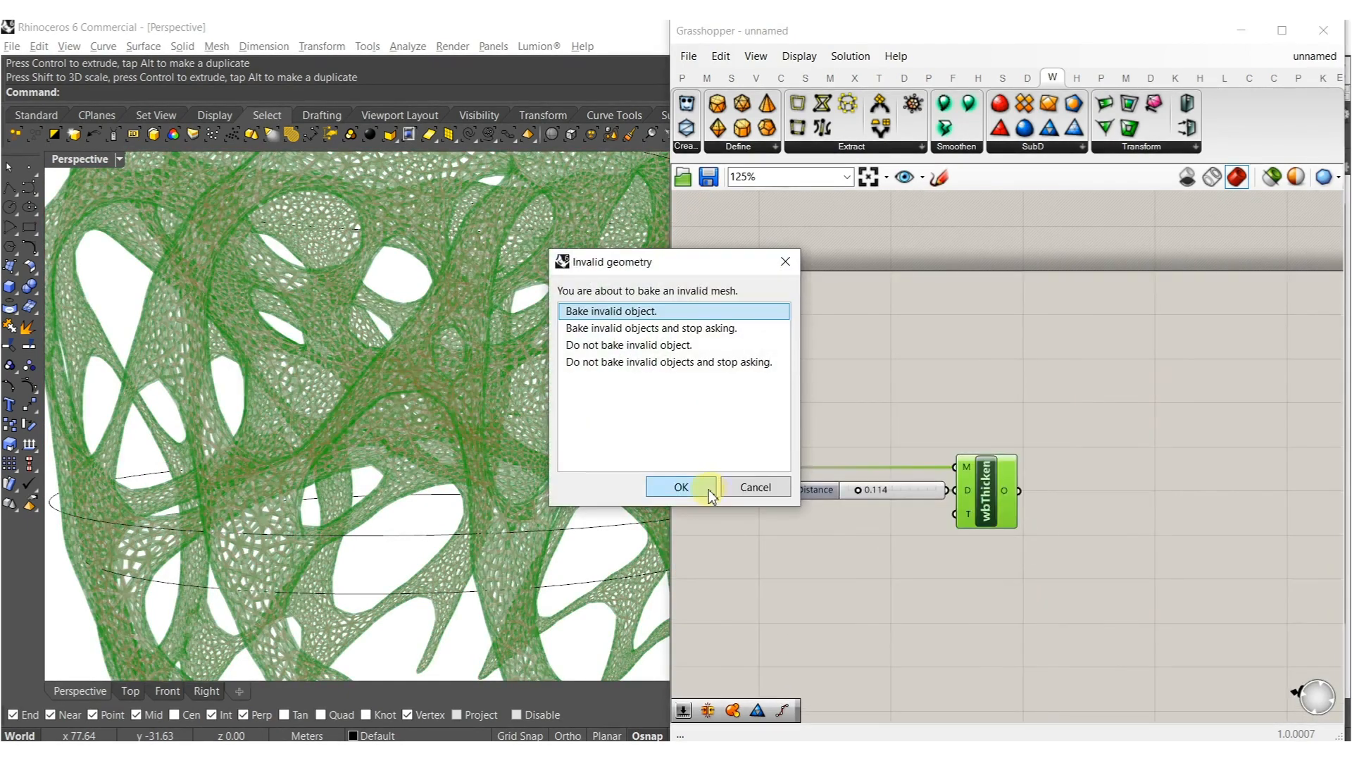
left_click(682, 484)
Examine the baked thickened mesh from several angles and up close.
scroll(286, 442, "down", 3)
right_click_drag(274, 439, 390, 462)
scroll(305, 429, "up", 5)
scroll(399, 458, "down", 7)
scroll(349, 481, "up", 5)
scroll(379, 445, "down", 5)
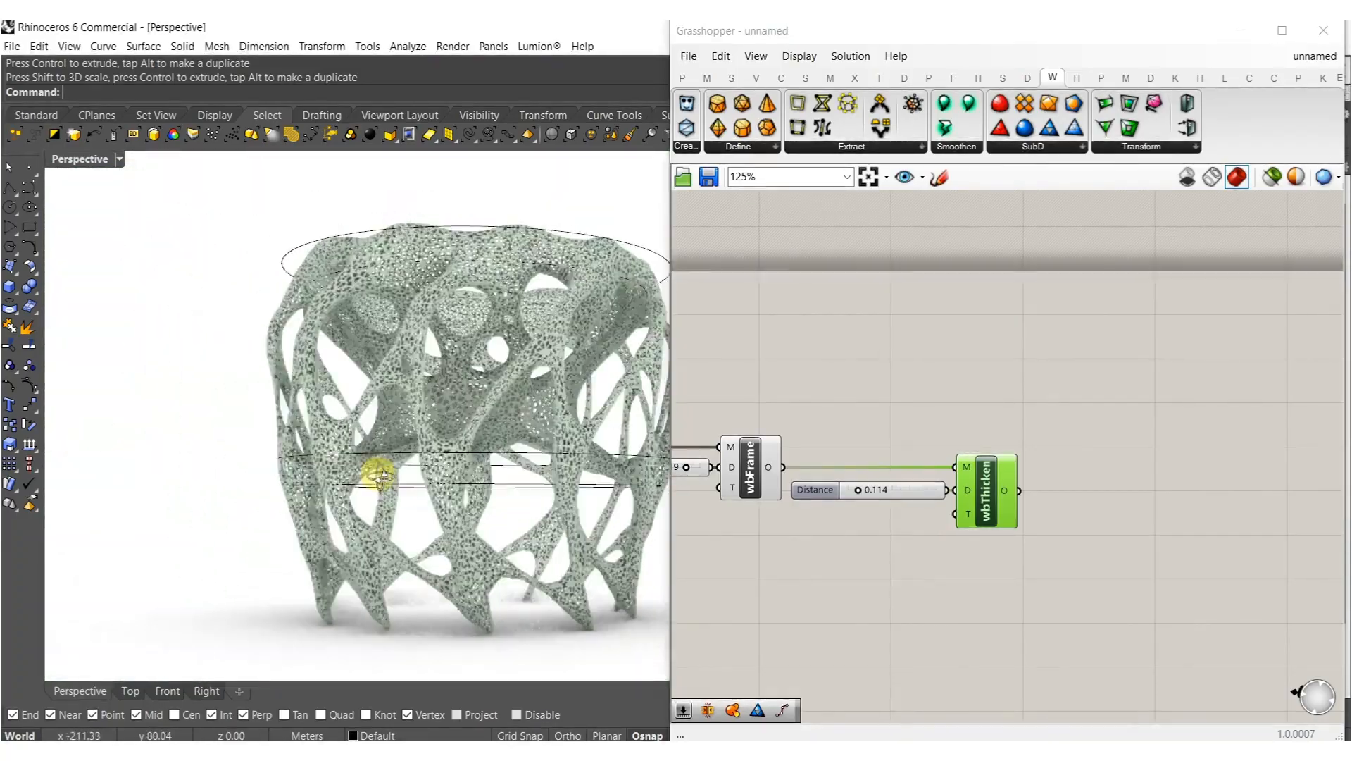
scroll(423, 437, "up", 6)
scroll(458, 424, "down", 6)
right_click_drag(458, 424, 468, 378)
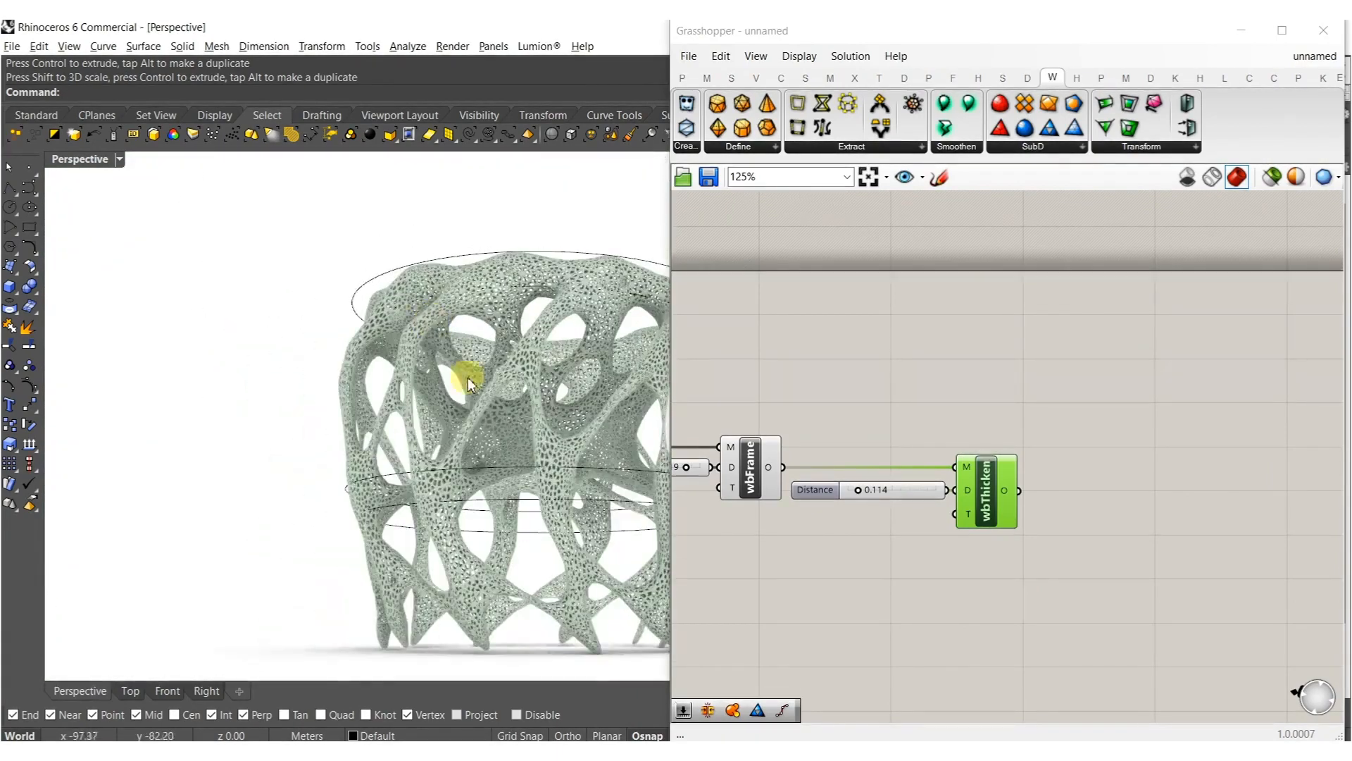
Delete the baked thickened mesh from the Rhino viewport.
left_click(446, 437)
right_click_drag(773, 374, 910, 418)
right_click_drag(528, 358, 520, 415)
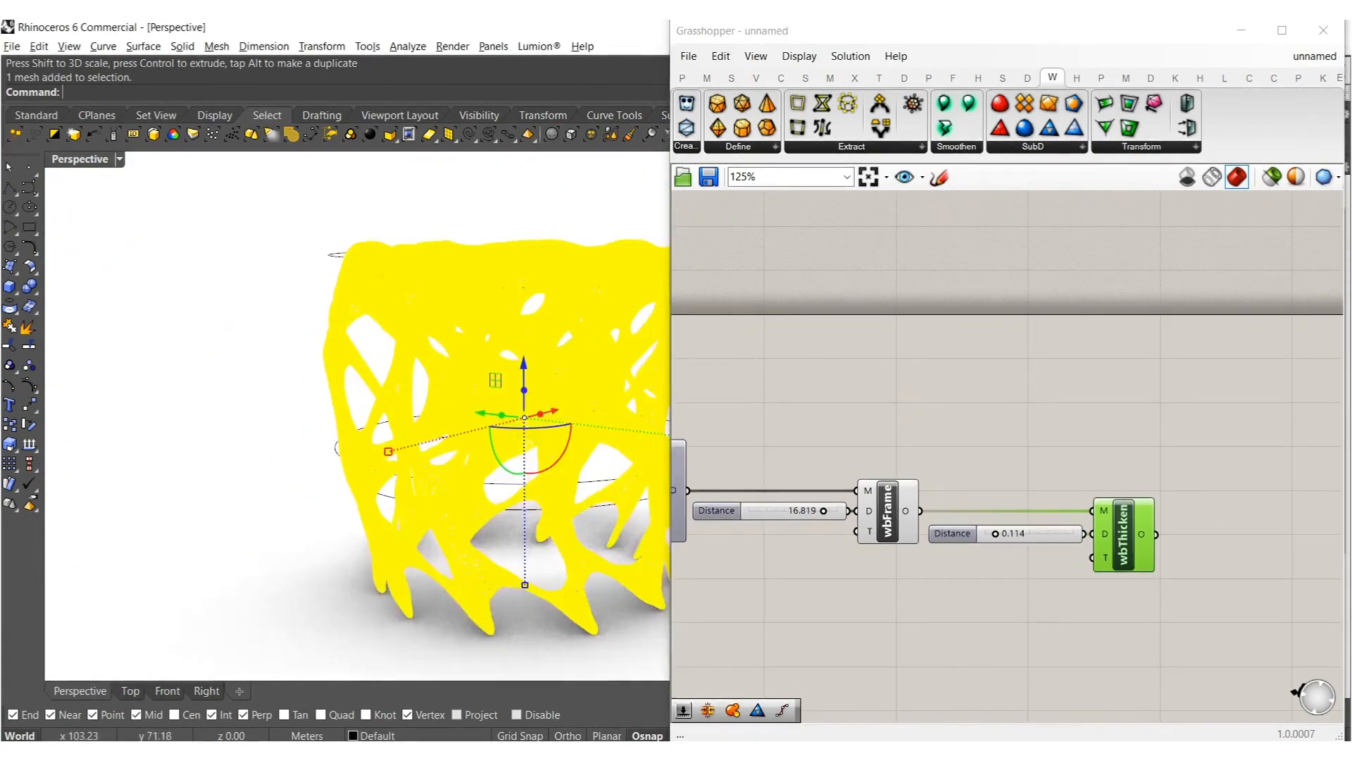
key("Delete")
Connect MSmooth's M output directly to wbFrame's M input, bypassing wbCatmullClark.
right_click_drag(877, 437, 1116, 432)
left_click_drag(845, 433, 833, 452)
right_click_drag(1047, 554, 776, 546)
scroll(1069, 497, "up", 3)
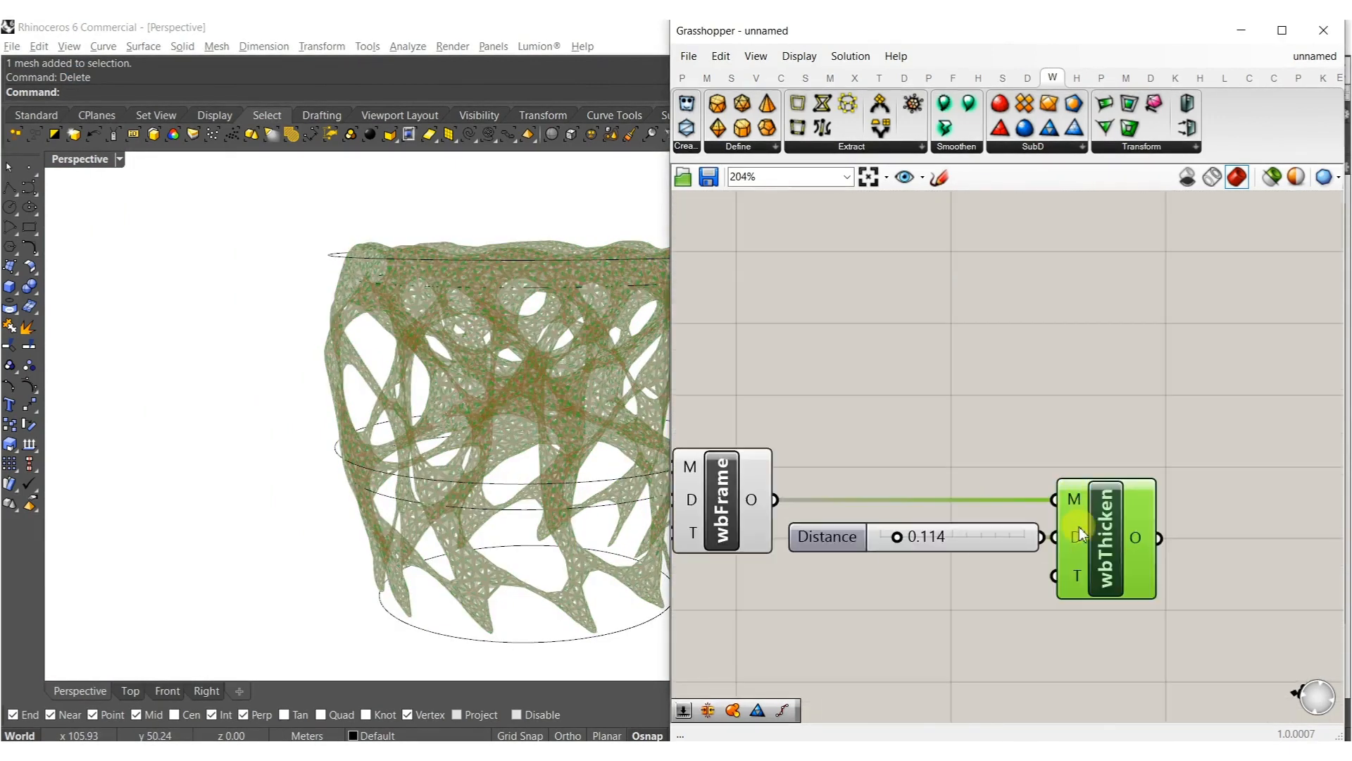
Bake the thickened mesh built without subdivision and inspect it from several angles.
middle_click(1098, 525)
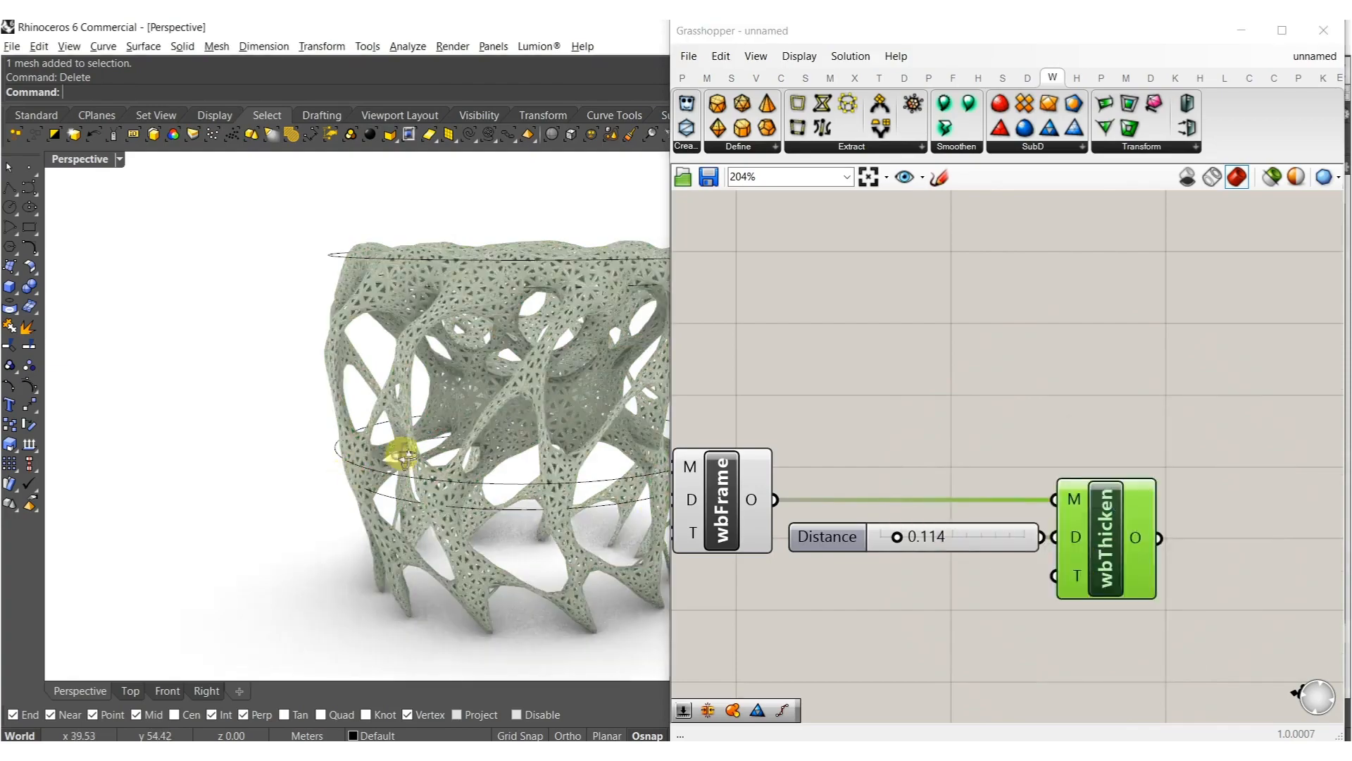
right_click_drag(402, 453, 509, 425)
scroll(401, 451, "up", 5)
scroll(399, 449, "down", 5)
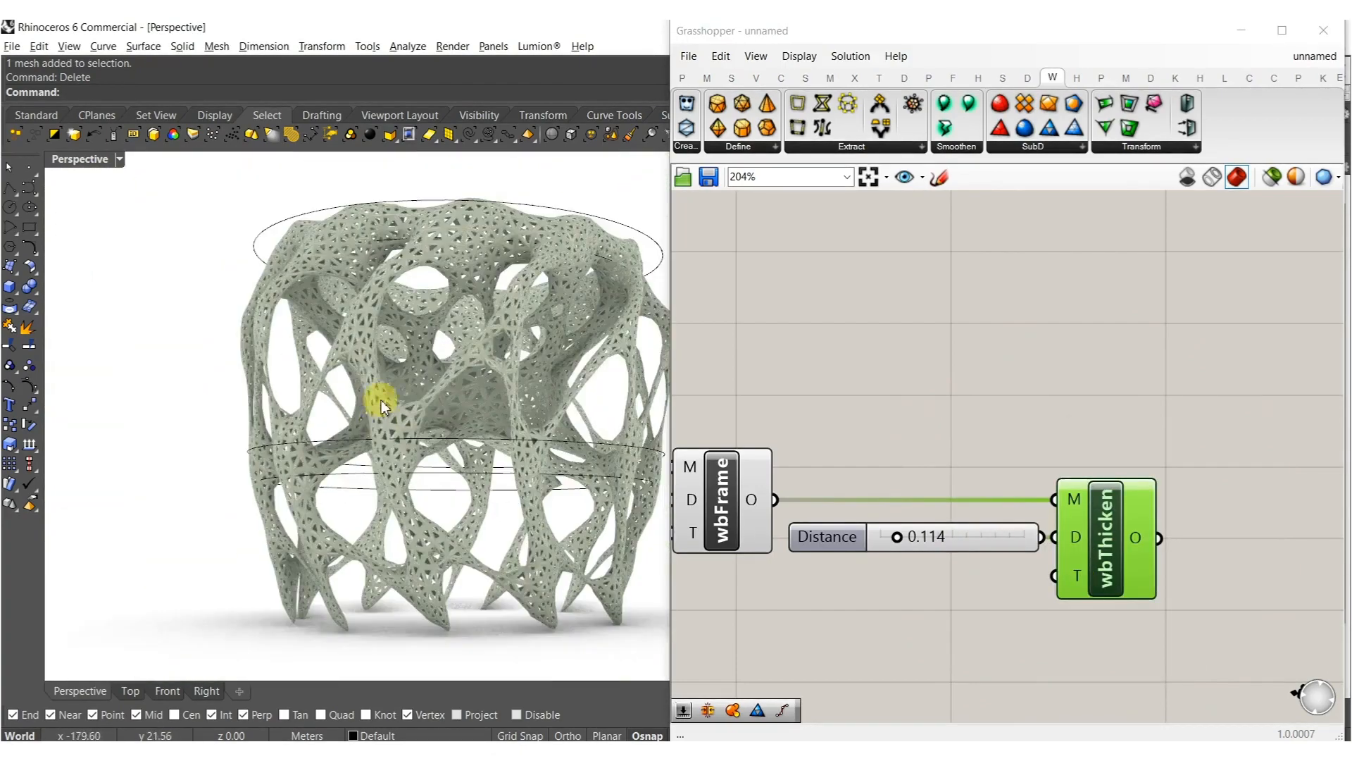
right_click_drag(381, 400, 483, 402)
right_click_drag(453, 357, 459, 427)
Delete the baked unsubdivided mesh from the Rhino viewport.
left_click(476, 430)
right_click_drag(740, 450, 945, 424)
type("D")
double_click(917, 431)
right_click_drag(950, 310, 909, 356)
mouse_move(484, 445)
right_mouse_down()
mouse_move(454, 435)
mouse_move(547, 423)
mouse_move(486, 430)
right_mouse_up()
type("D")
key("Return")
key("Delete")
Delete the wbCatmullClark component and move wbFrame, wbThicken and their sliders closer to MSmooth.
left_click(942, 487)
scroll(931, 527, "down", 4)
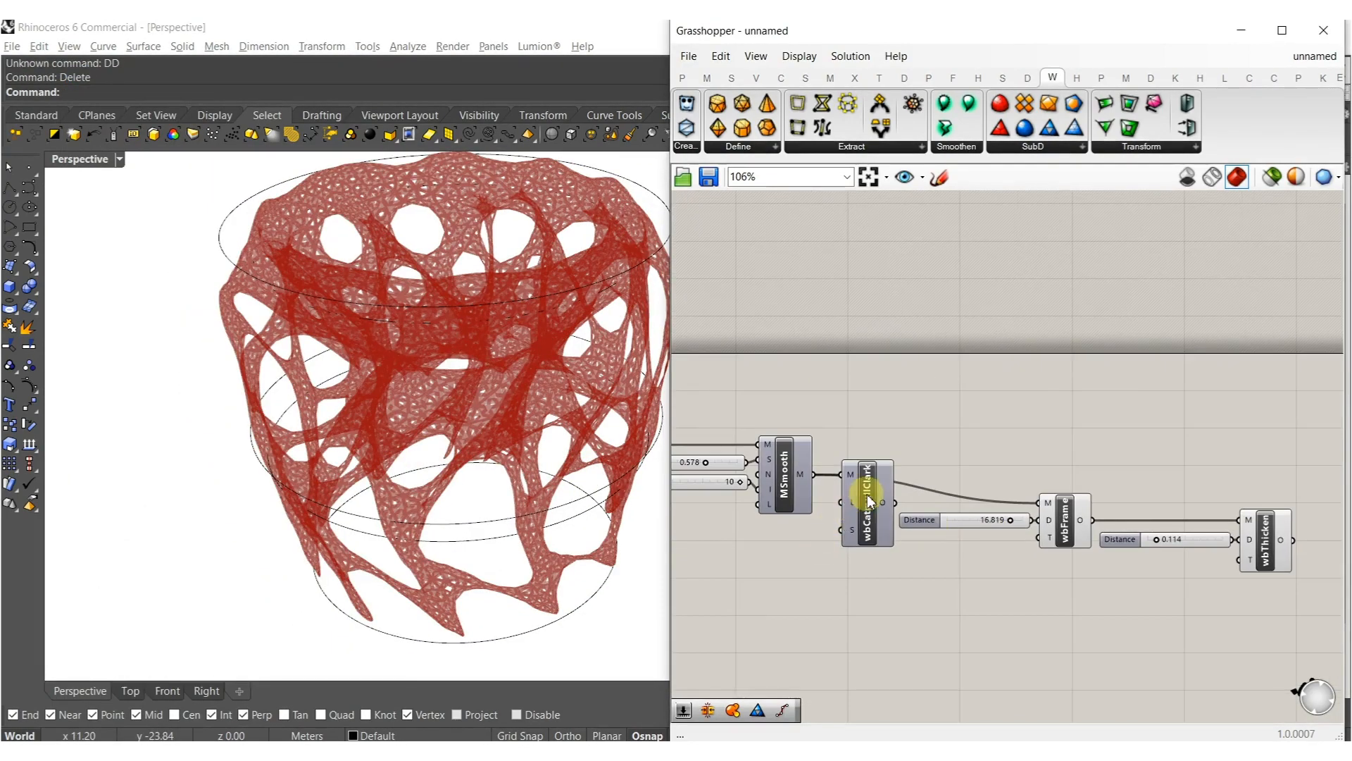
key("Delete")
left_click_drag(1295, 610, 1009, 486)
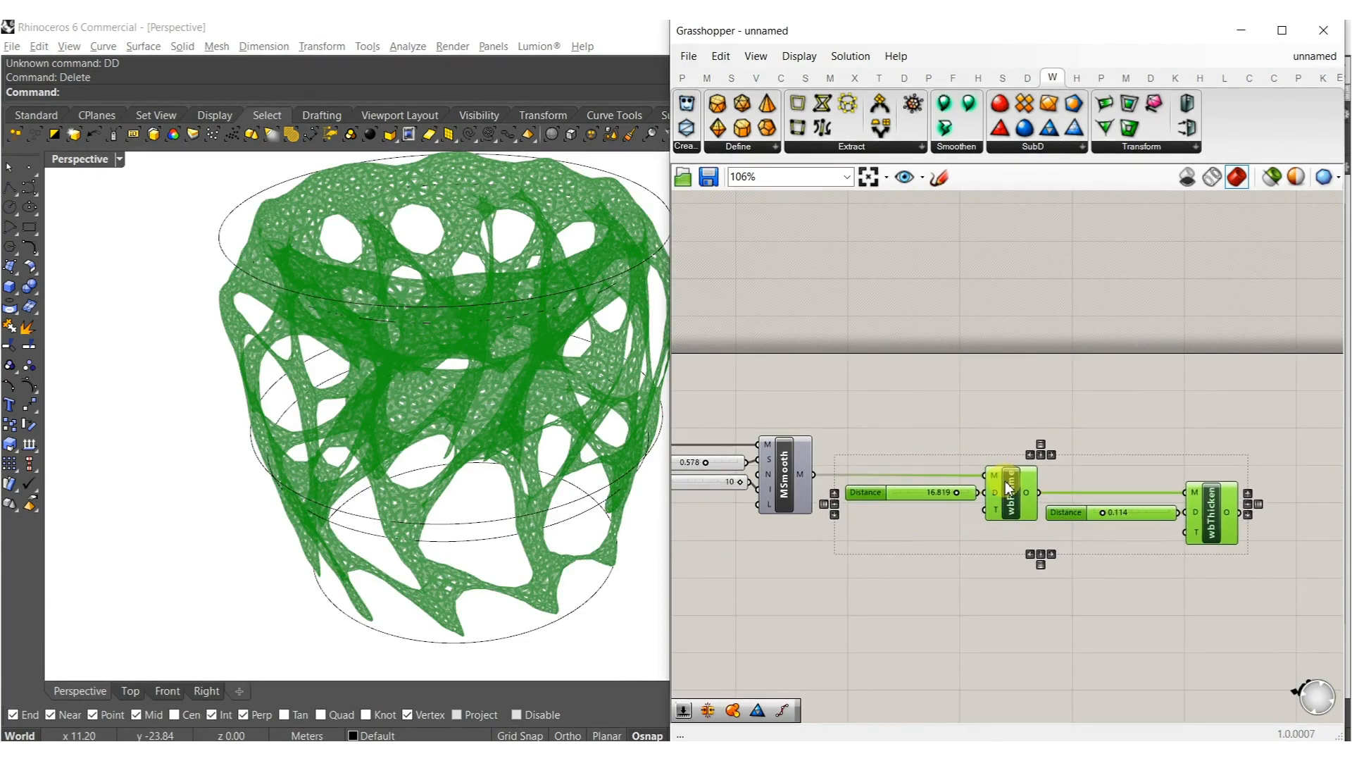
left_click(937, 547)
Set the Voxel Size slider to 1.0.
right_click_drag(763, 615, 1113, 579)
scroll(764, 482, "up", 5)
right_click_drag(803, 409, 835, 471)
scroll(836, 472, "up", 4)
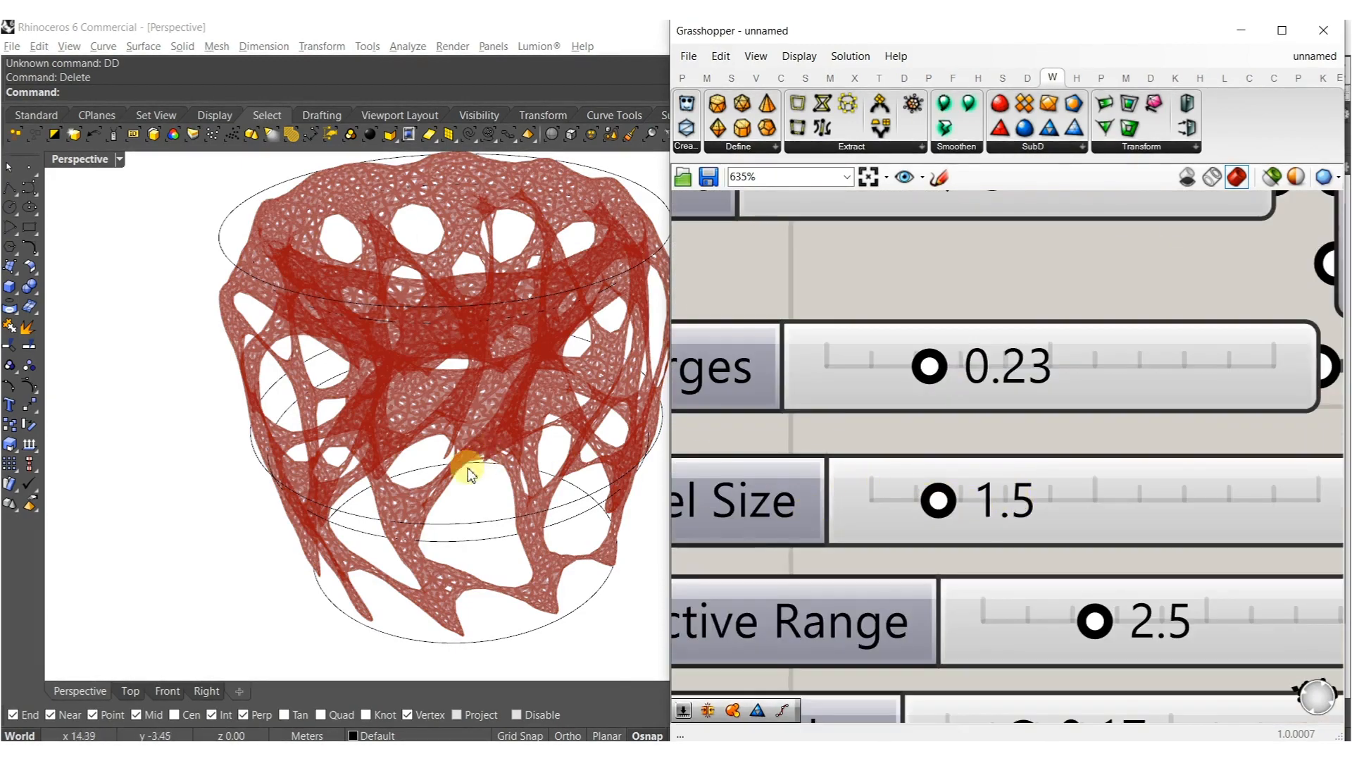
scroll(469, 474, "up", 5)
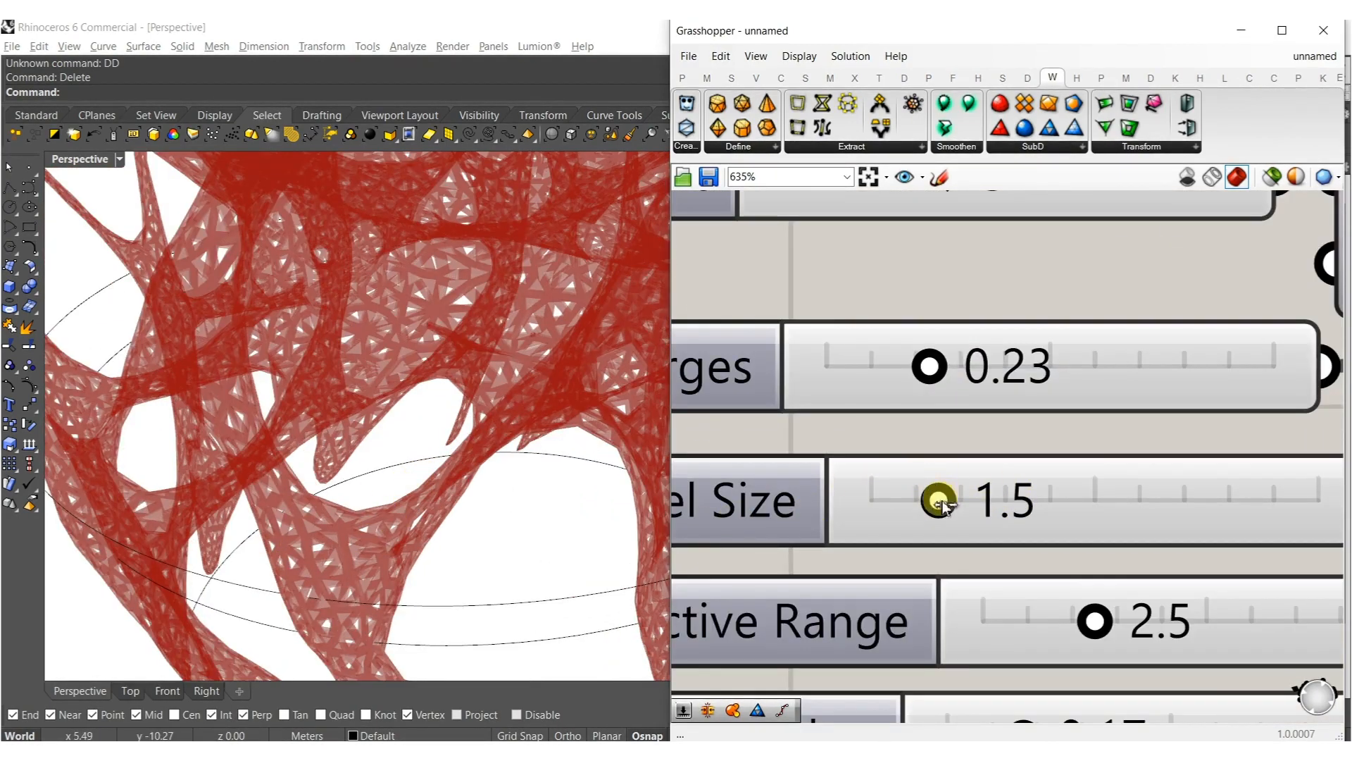
left_click_drag(935, 504, 931, 504)
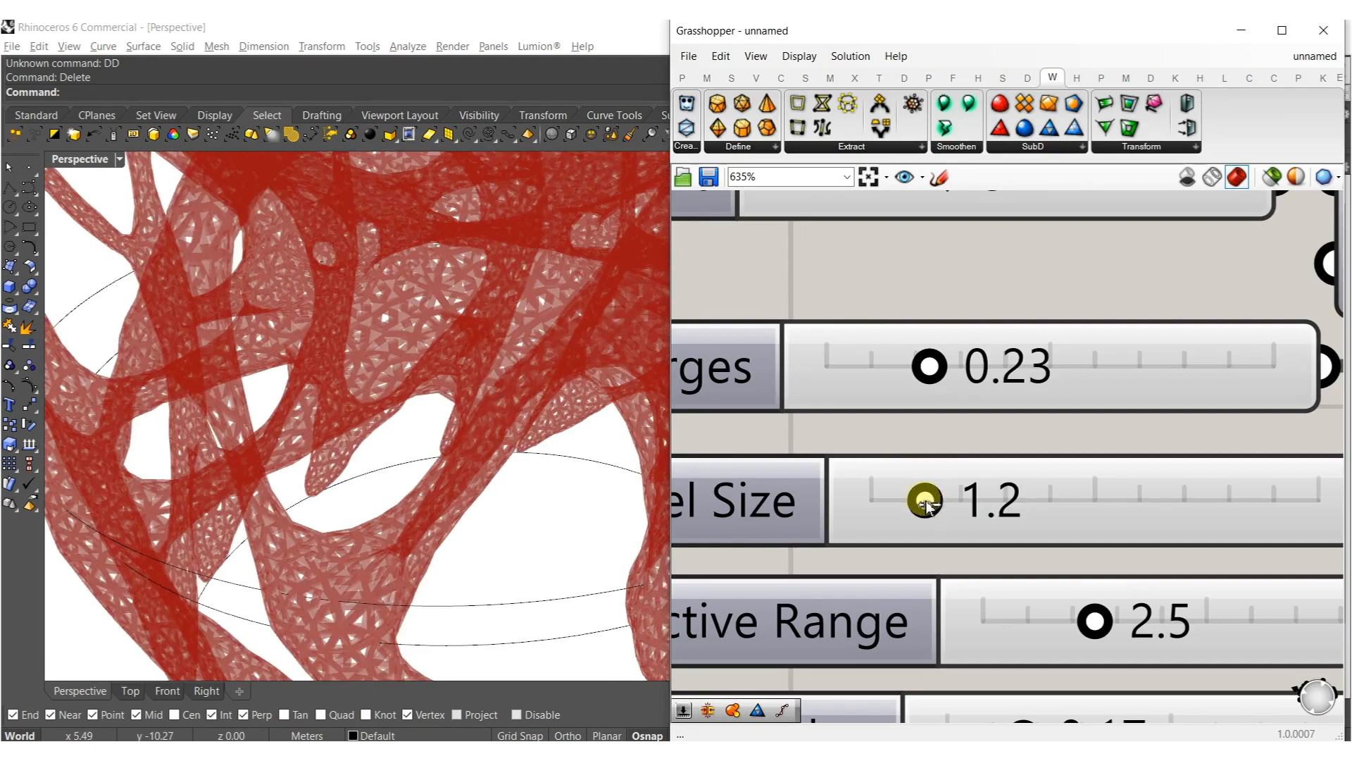
left_click_drag(923, 504, 857, 508)
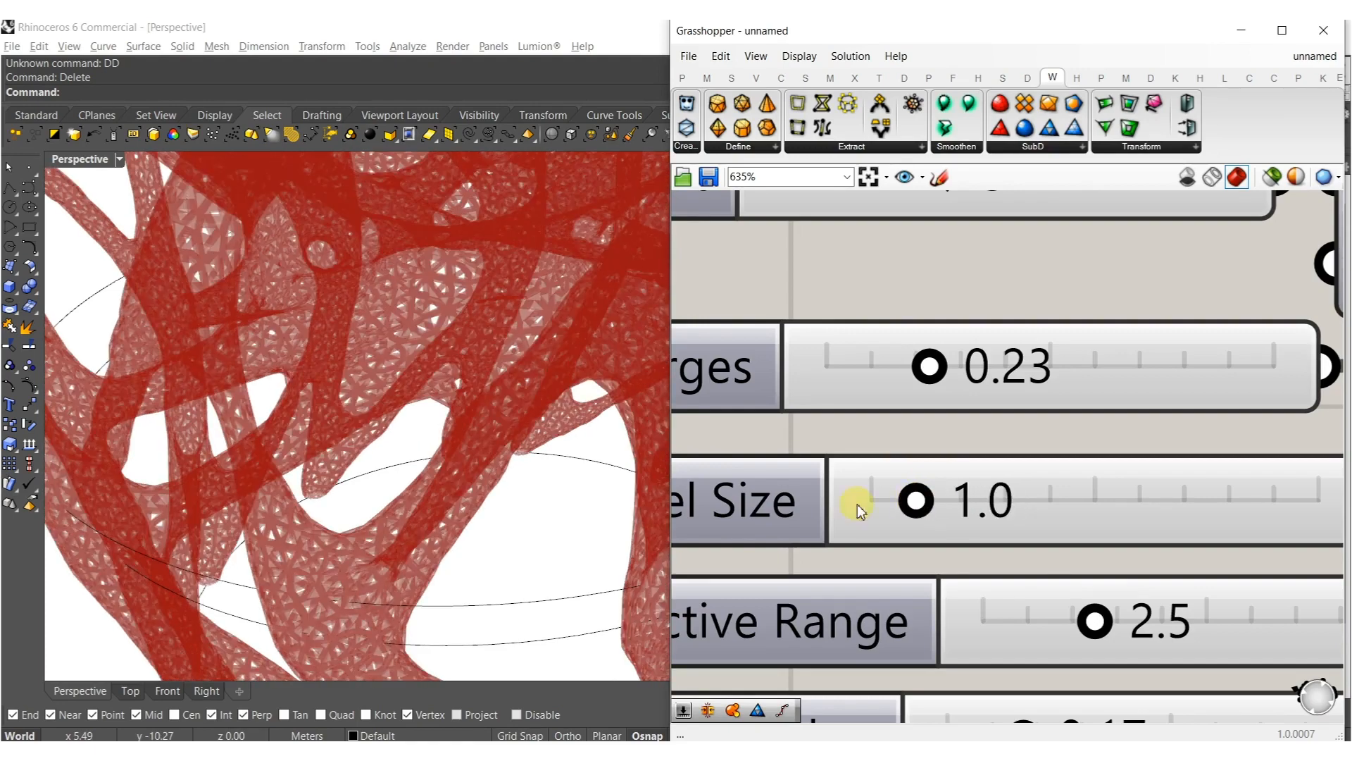
Set the Divide component's Count slider to 23 and check the regenerated mesh.
scroll(444, 412, "down", 6)
mouse_move(444, 412)
right_mouse_down()
mouse_move(516, 465)
mouse_move(447, 402)
mouse_move(442, 418)
right_mouse_up()
scroll(416, 416, "down", 3)
scroll(1000, 437, "down", 3)
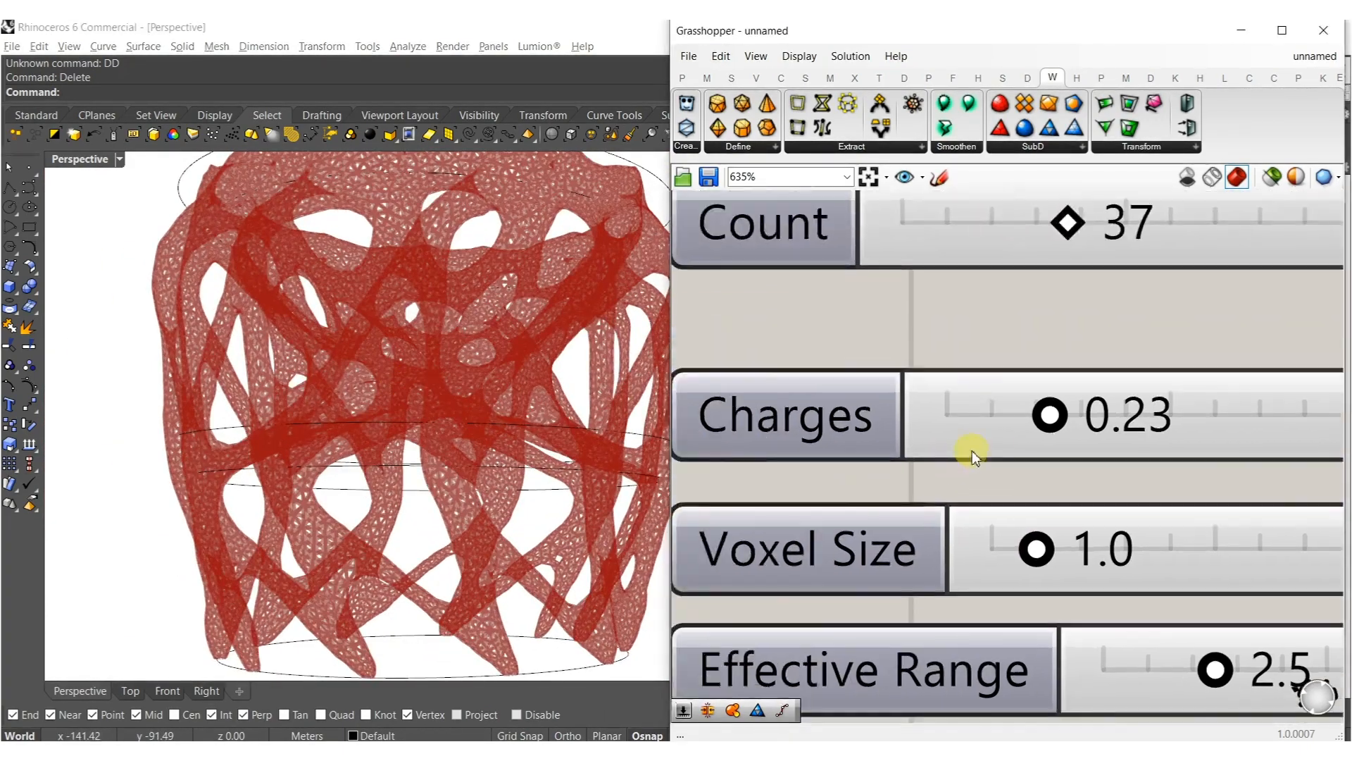
scroll(1042, 430, "down", 2)
scroll(978, 303, "up", 5)
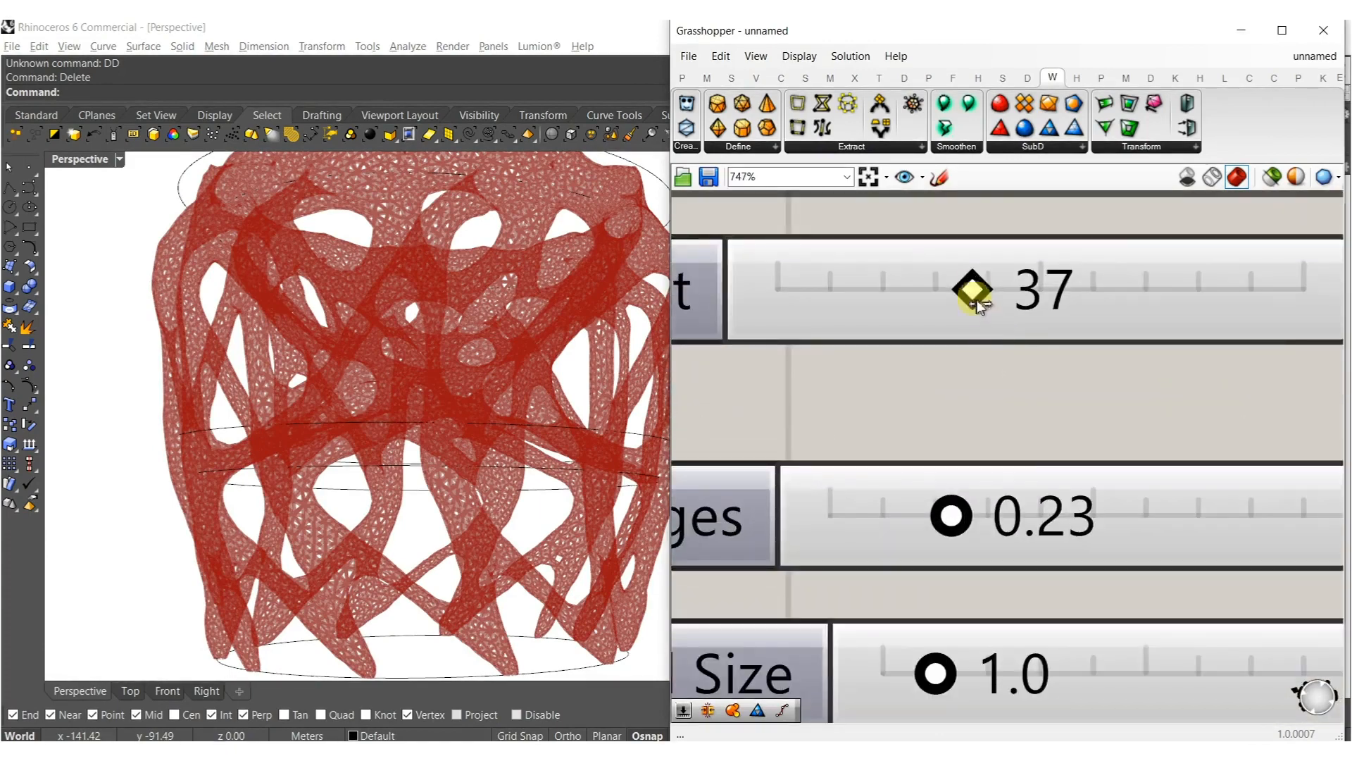
left_click_drag(936, 294, 898, 295)
right_click_drag(392, 374, 391, 470)
scroll(392, 470, "up", 3)
Set the wbThicken Distance slider to 0.139.
scroll(431, 437, "down", 10)
scroll(930, 429, "down", 14)
scroll(1268, 496, "up", 4)
right_click_drag(1231, 505, 1144, 505)
scroll(1143, 505, "up", 8)
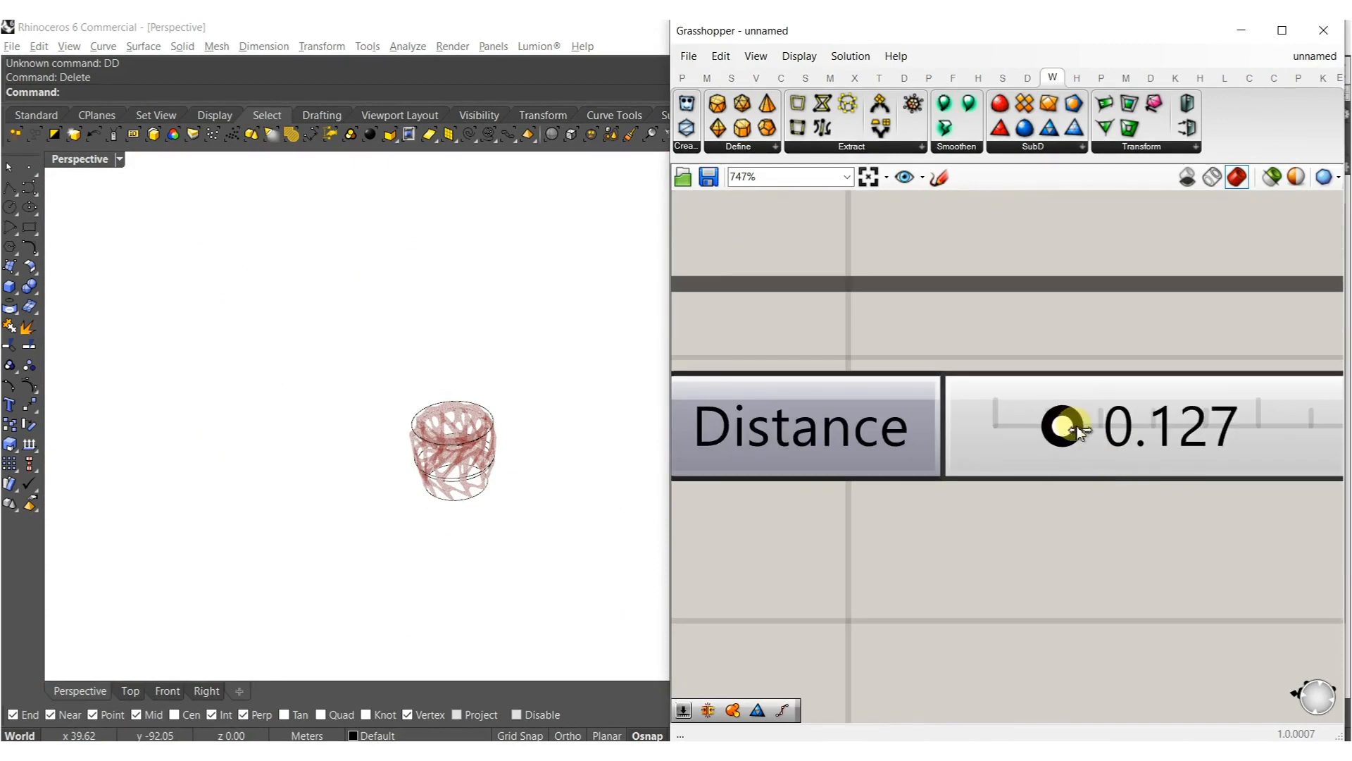
left_click_drag(1057, 469, 1054, 472)
scroll(1053, 472, "down", 8)
scroll(1041, 462, "up", 1)
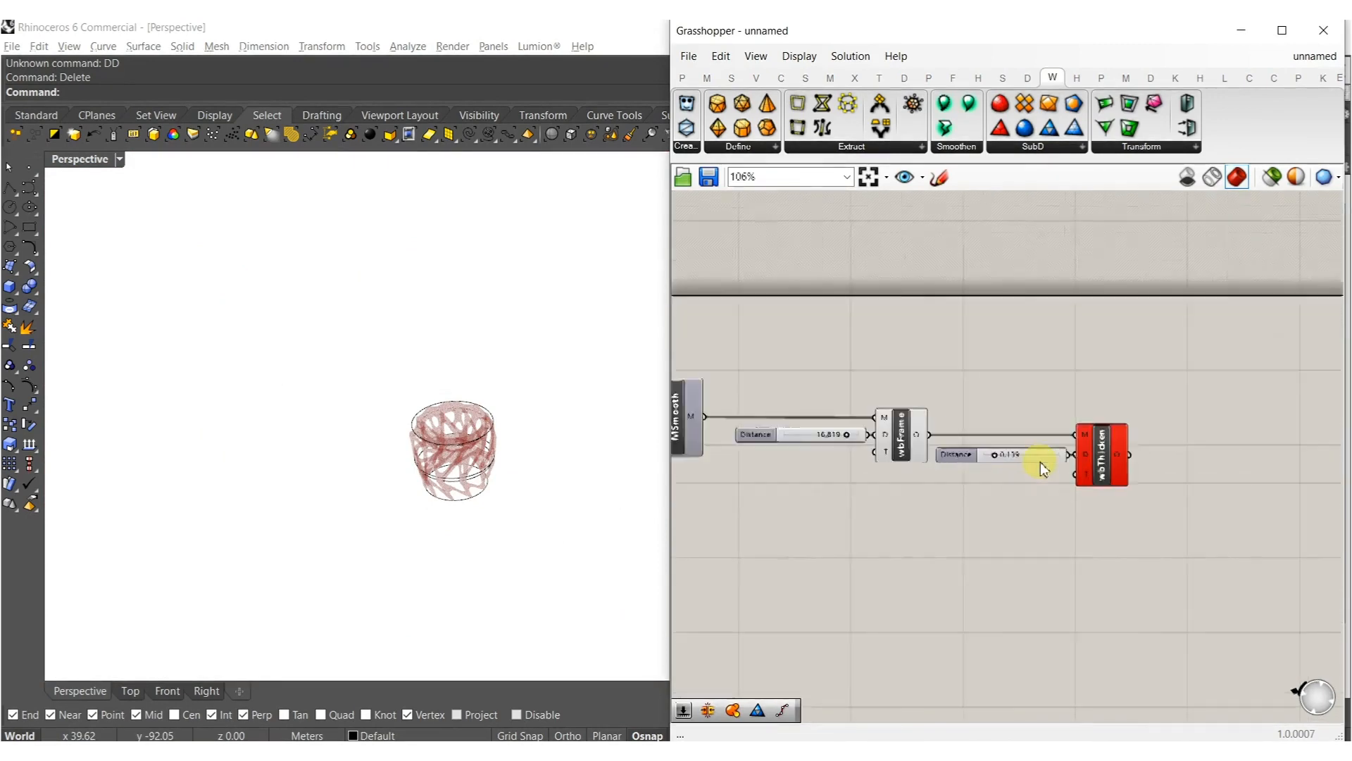
scroll(1041, 466, "up", 4)
left_click_drag(1050, 461, 1043, 462)
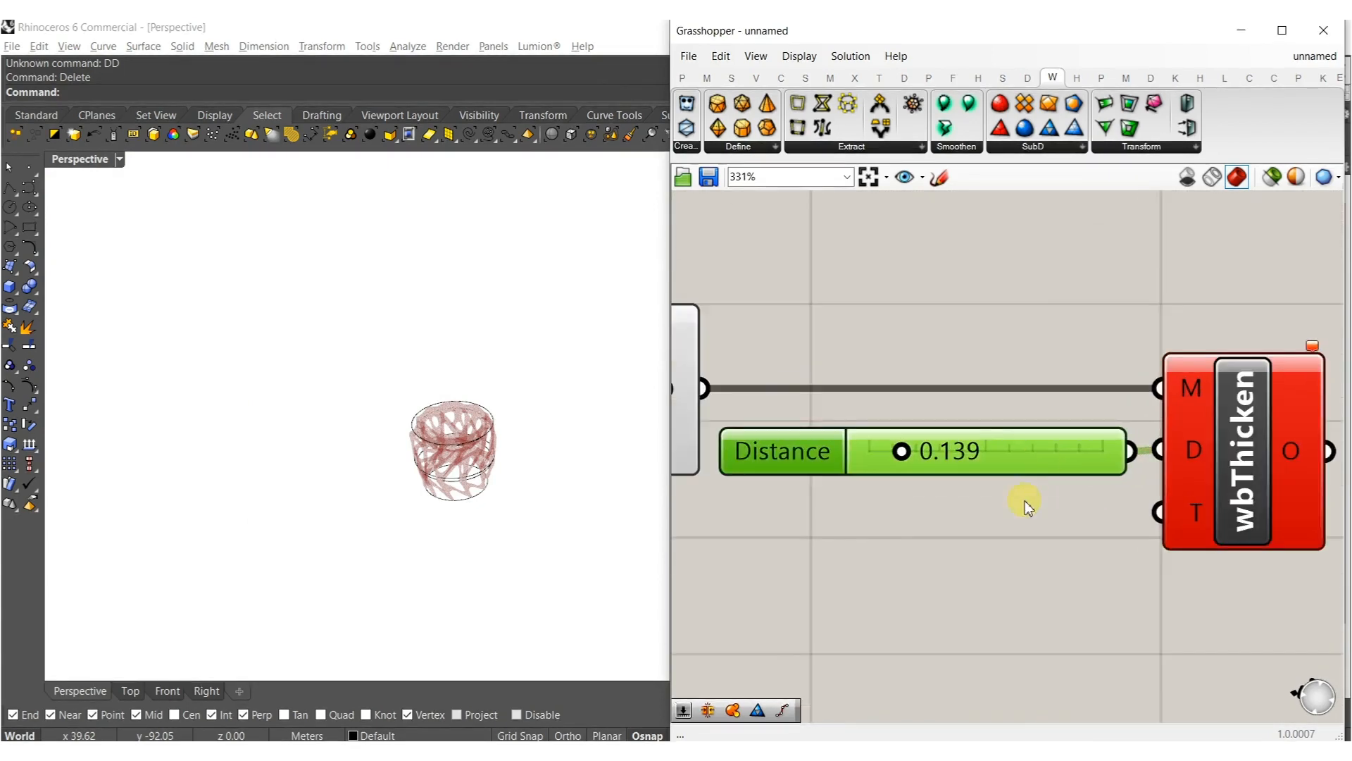
left_click(1025, 502)
Set the Voxel Size slider to 1.1 and check the regenerated mesh close up.
scroll(1014, 505, "down", 4)
right_click_drag(698, 552, 936, 522)
right_click_drag(744, 541, 1342, 562)
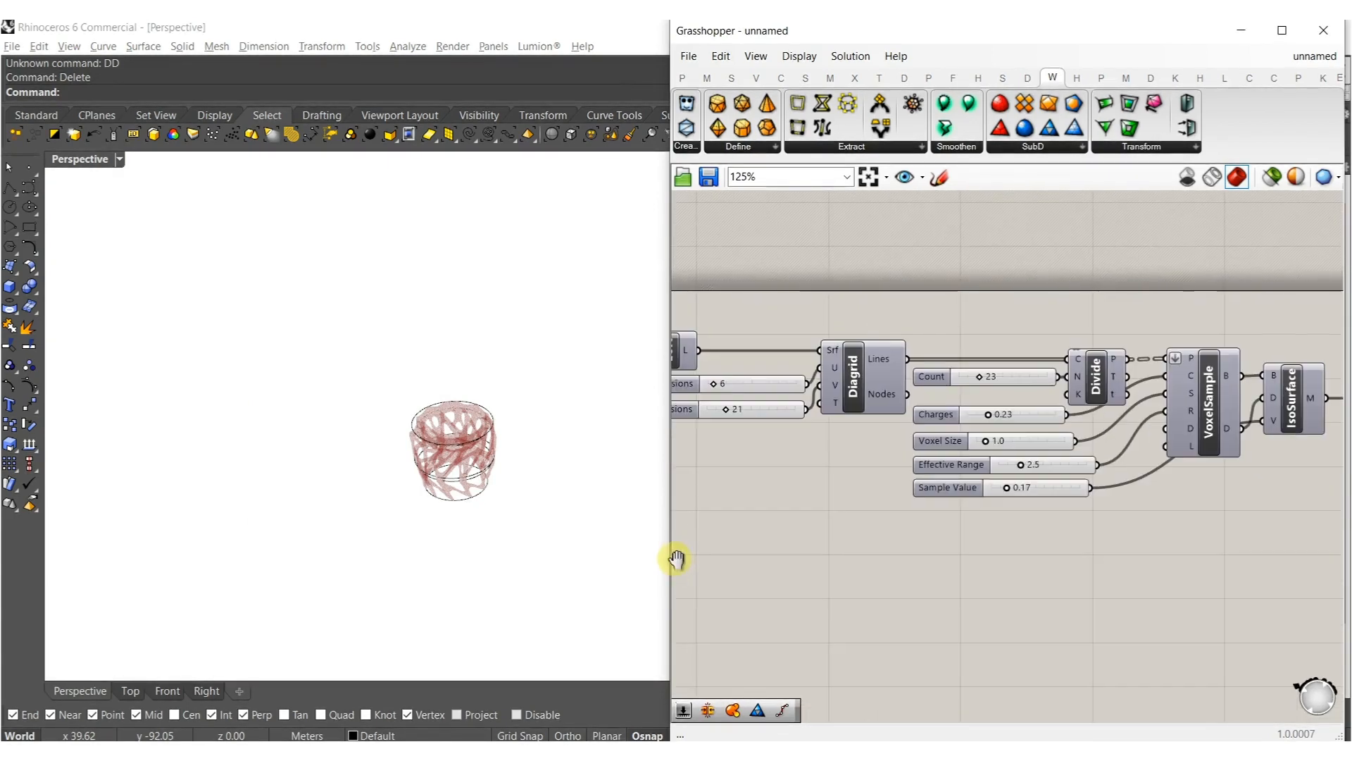
scroll(952, 404, "up", 4)
middle_click(951, 403)
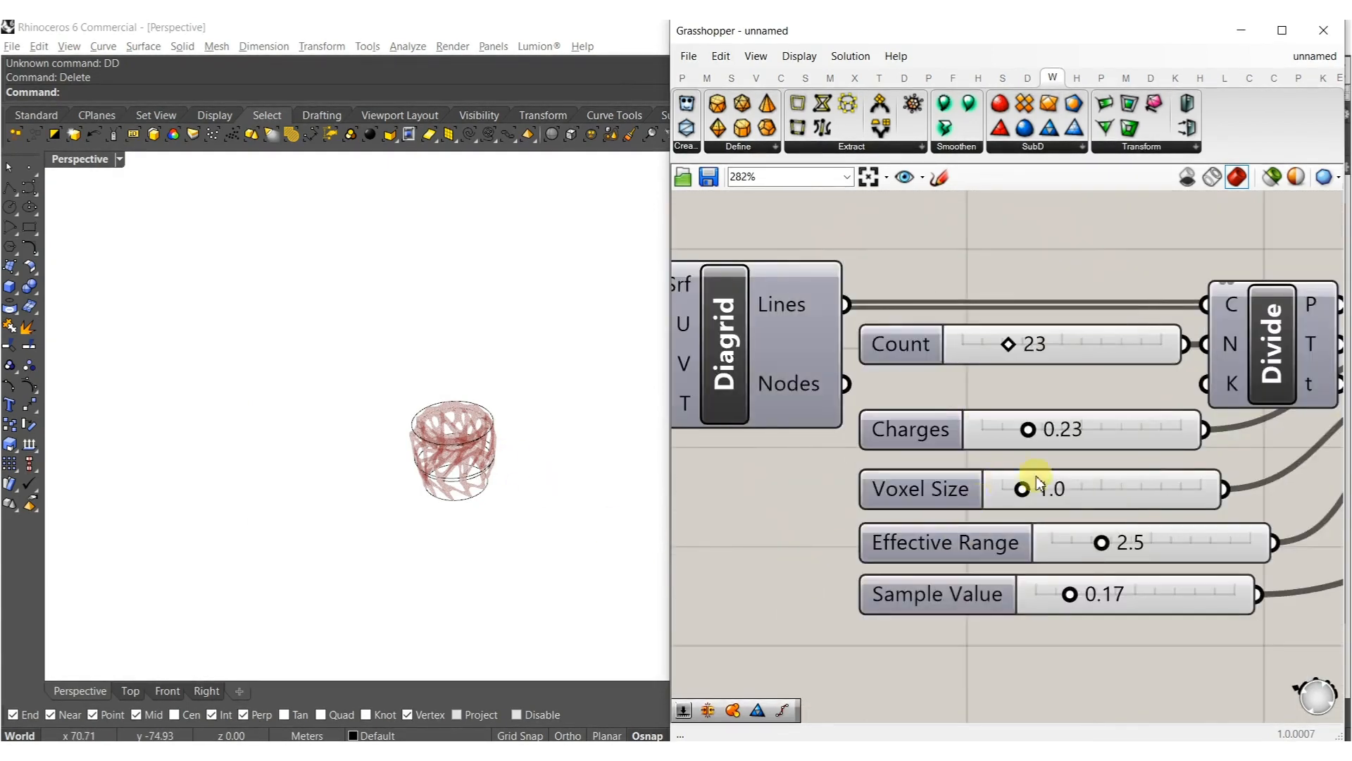
scroll(1024, 489, "up", 10)
mouse_move(1000, 521)
left_mouse_down()
mouse_move(1021, 521)
mouse_move(1006, 524)
left_mouse_up()
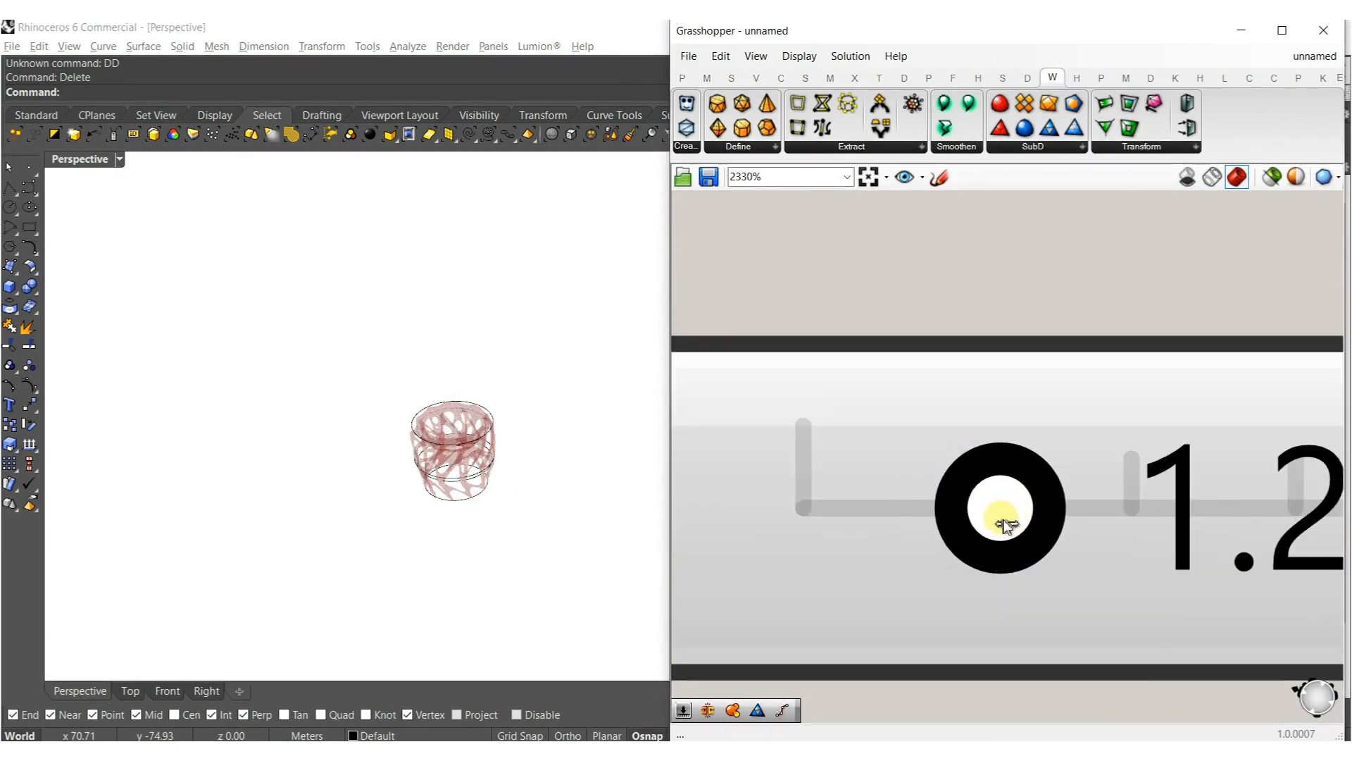
scroll(448, 454, "up", 15)
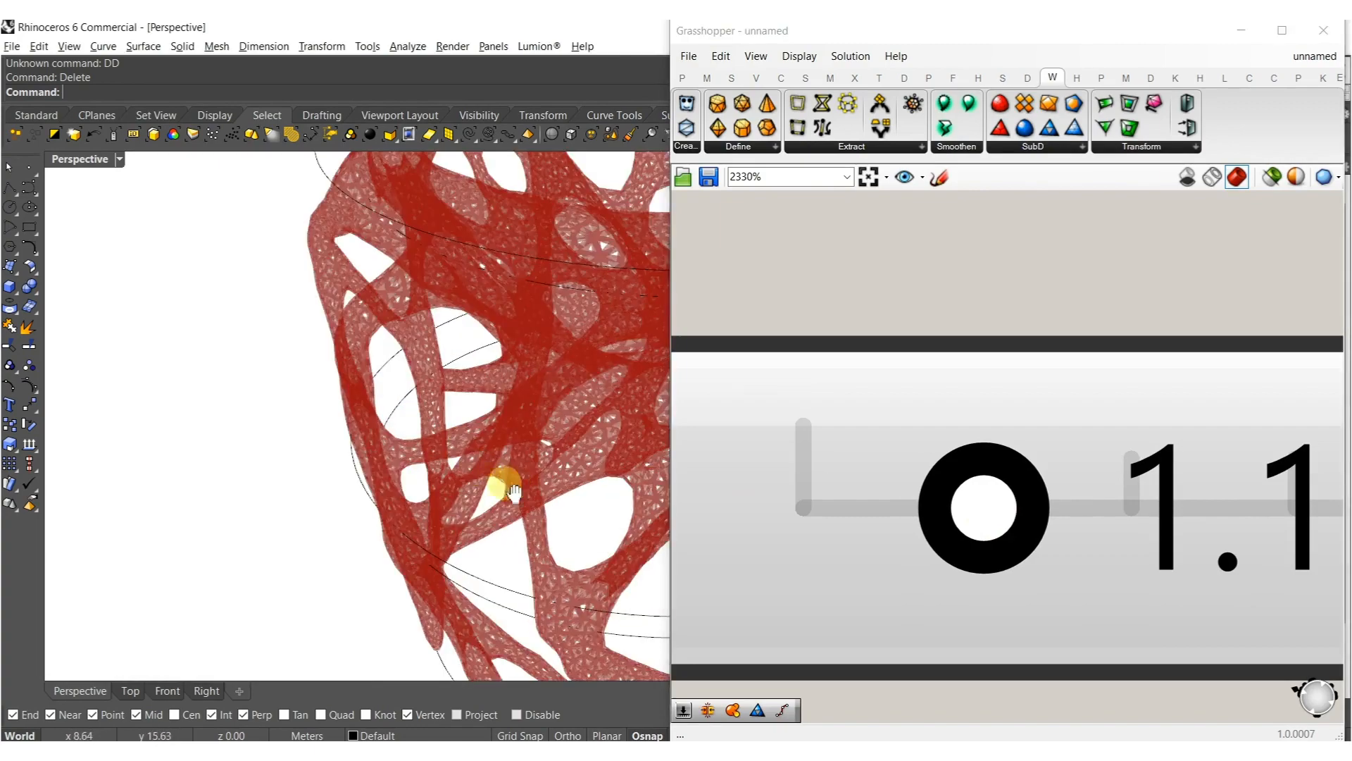
scroll(422, 503, "up", 2)
scroll(1017, 519, "down", 12)
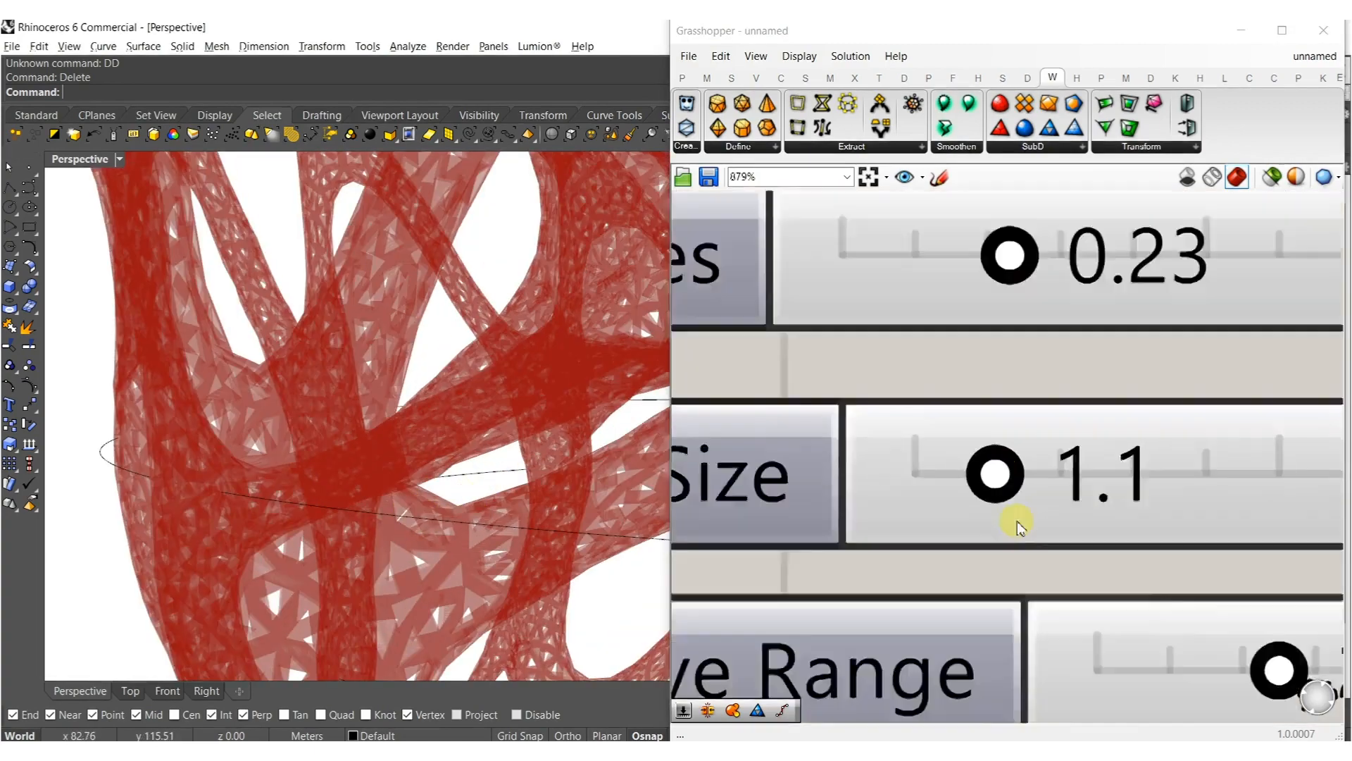
Compare the previews of wbThicken and wbFrame, and move wbThicken farther away from its Distance slider to make room.
scroll(1162, 547, "up", 10)
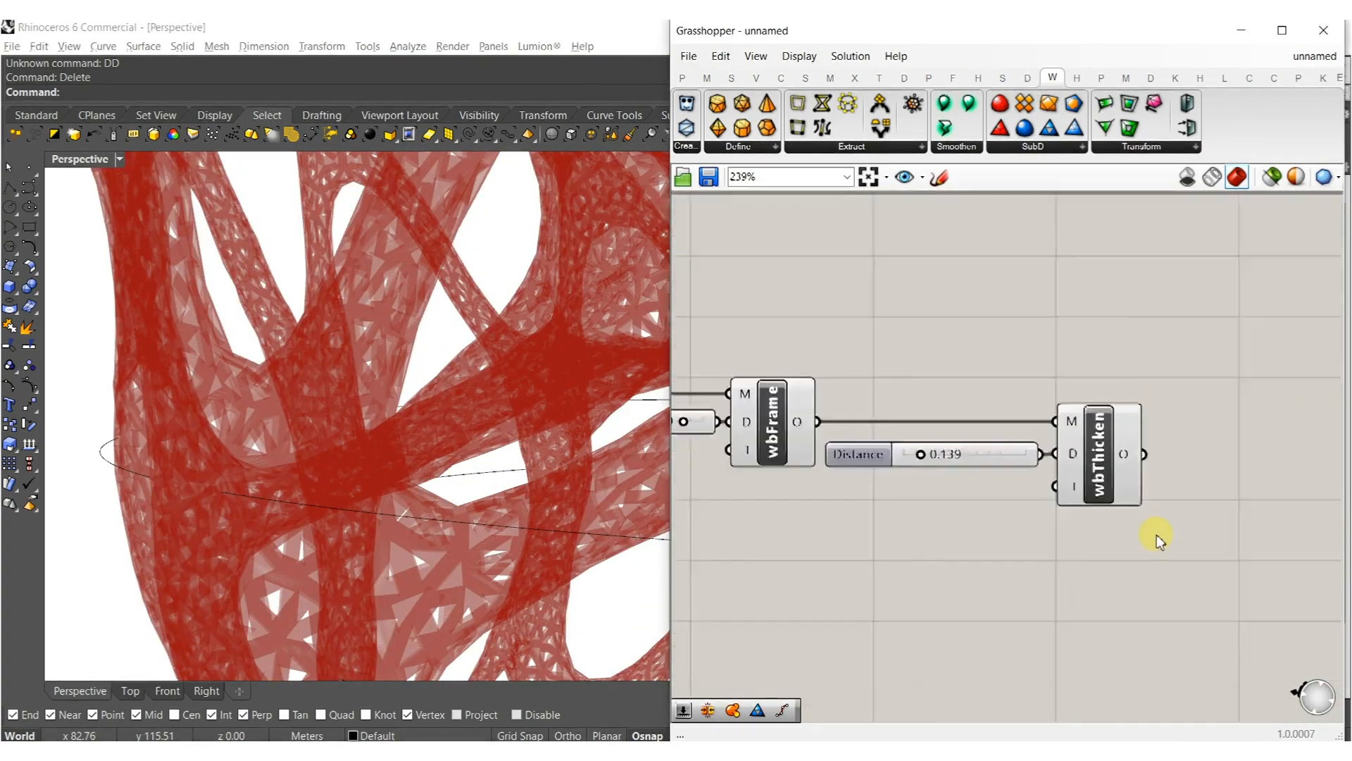
left_click(1016, 403)
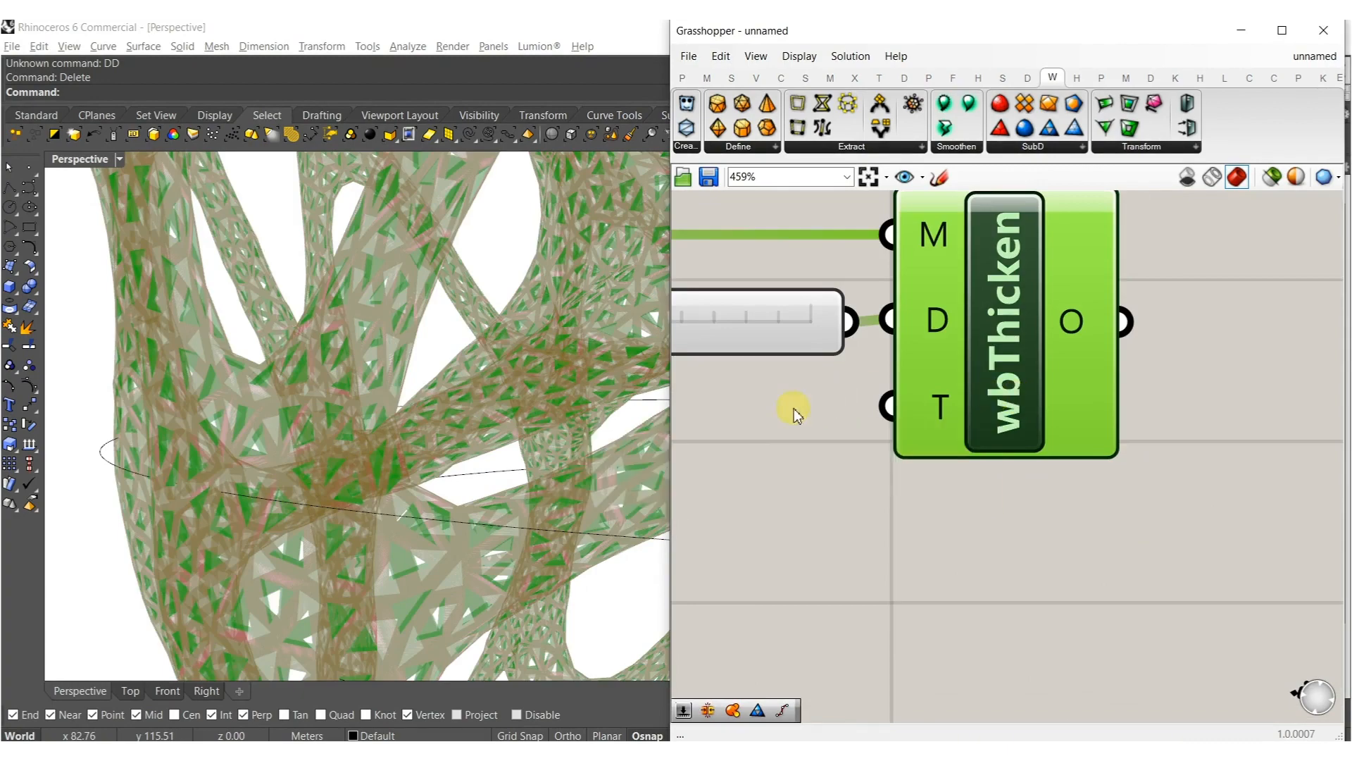
scroll(1047, 459, "down", 4)
left_click(906, 520)
left_click(862, 418)
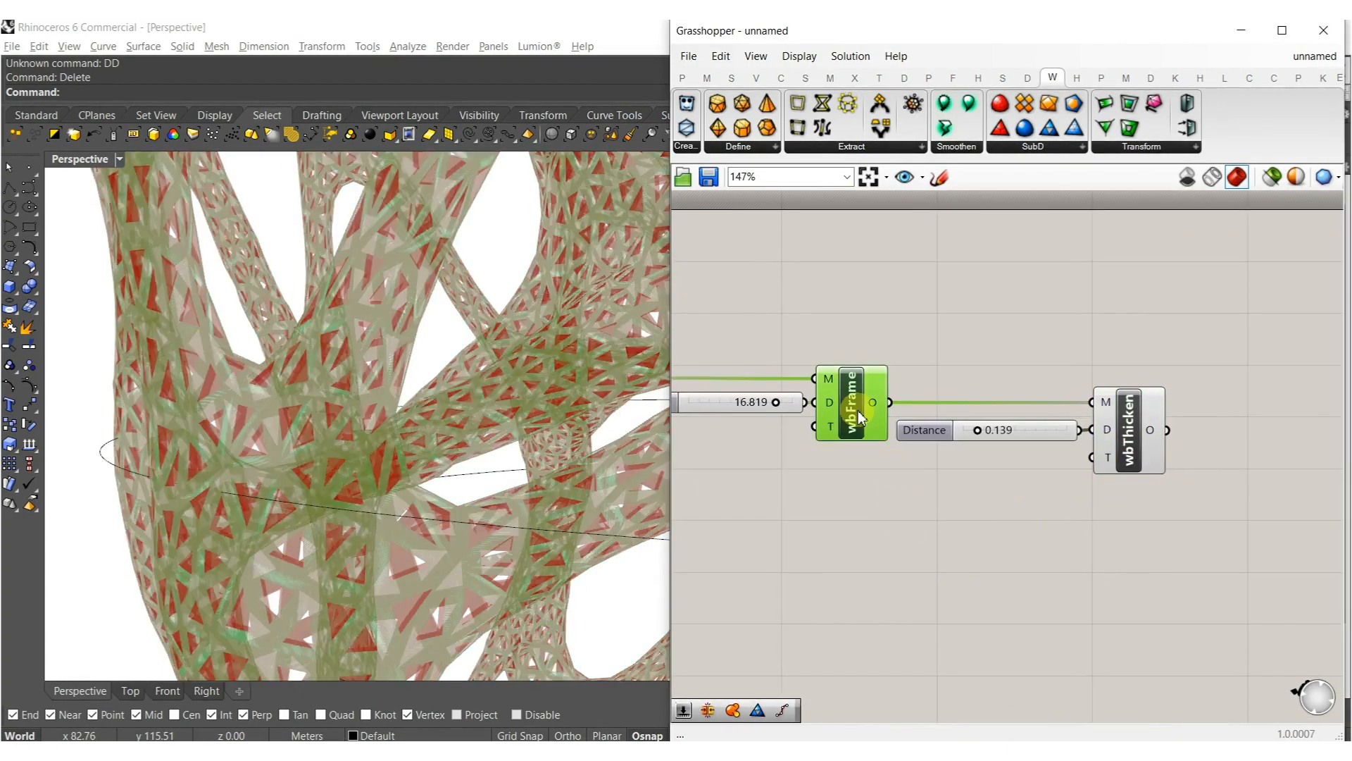
left_click(1069, 526)
left_click(1126, 440)
left_click_drag(1127, 440, 1220, 440)
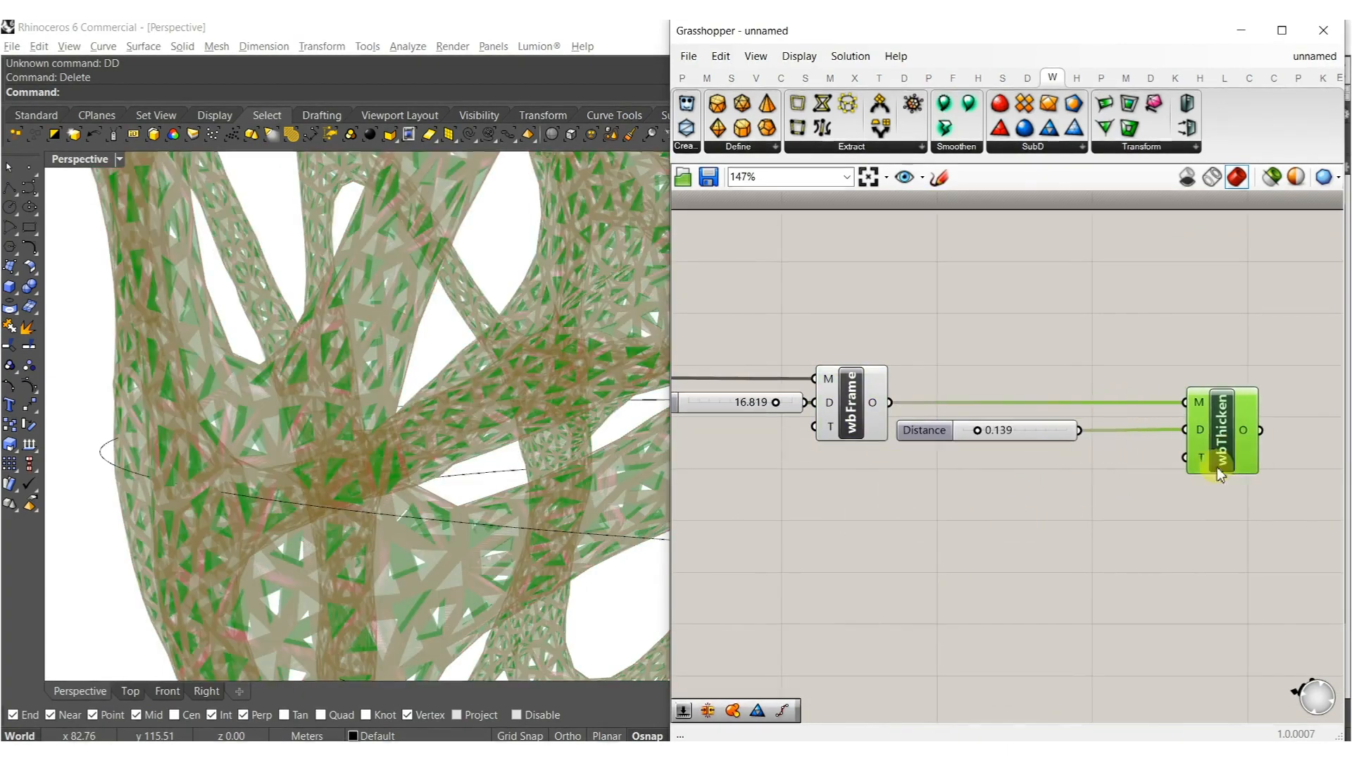
Add a Negative component and wire the 0.139 slider through it into wbThicken's D input.
left_click(1129, 486)
double_click(1129, 484)
type("neg")
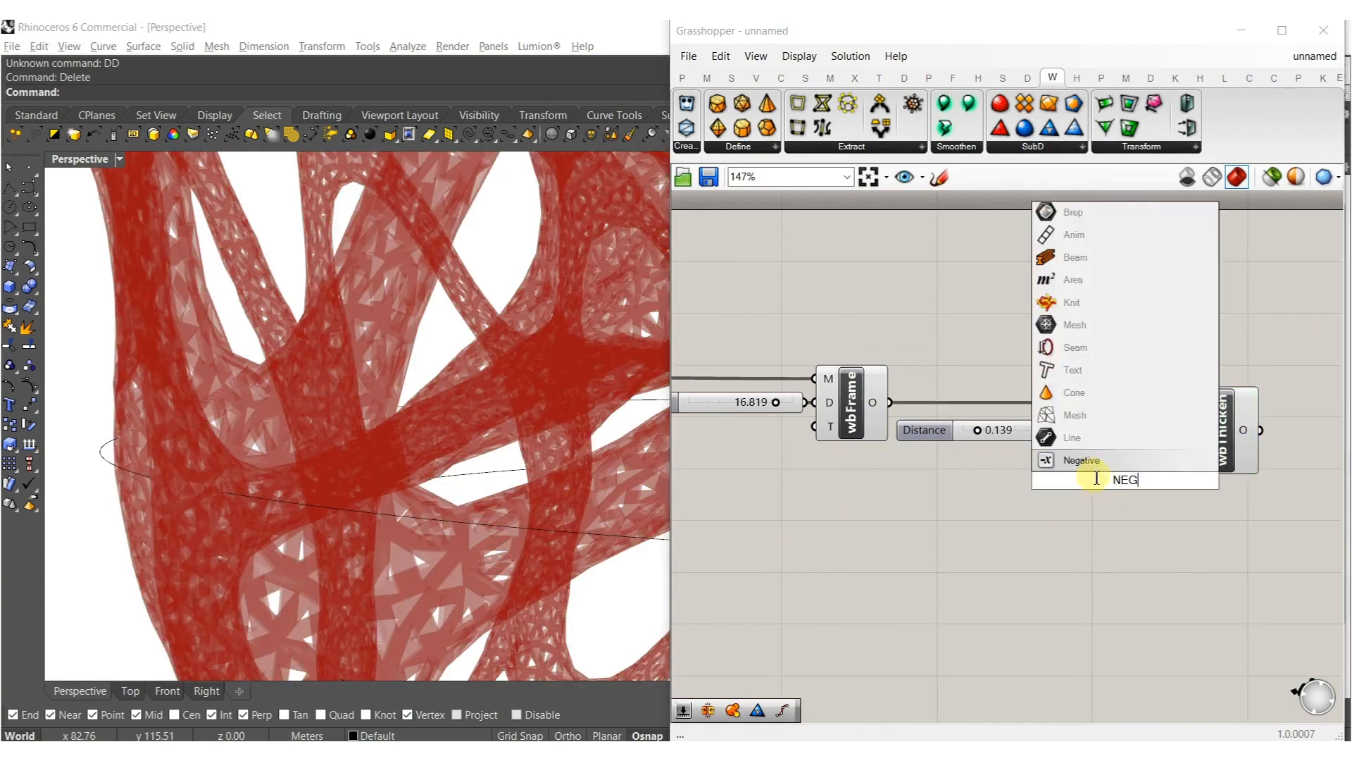
key("Return")
scroll(1103, 483, "up", 2)
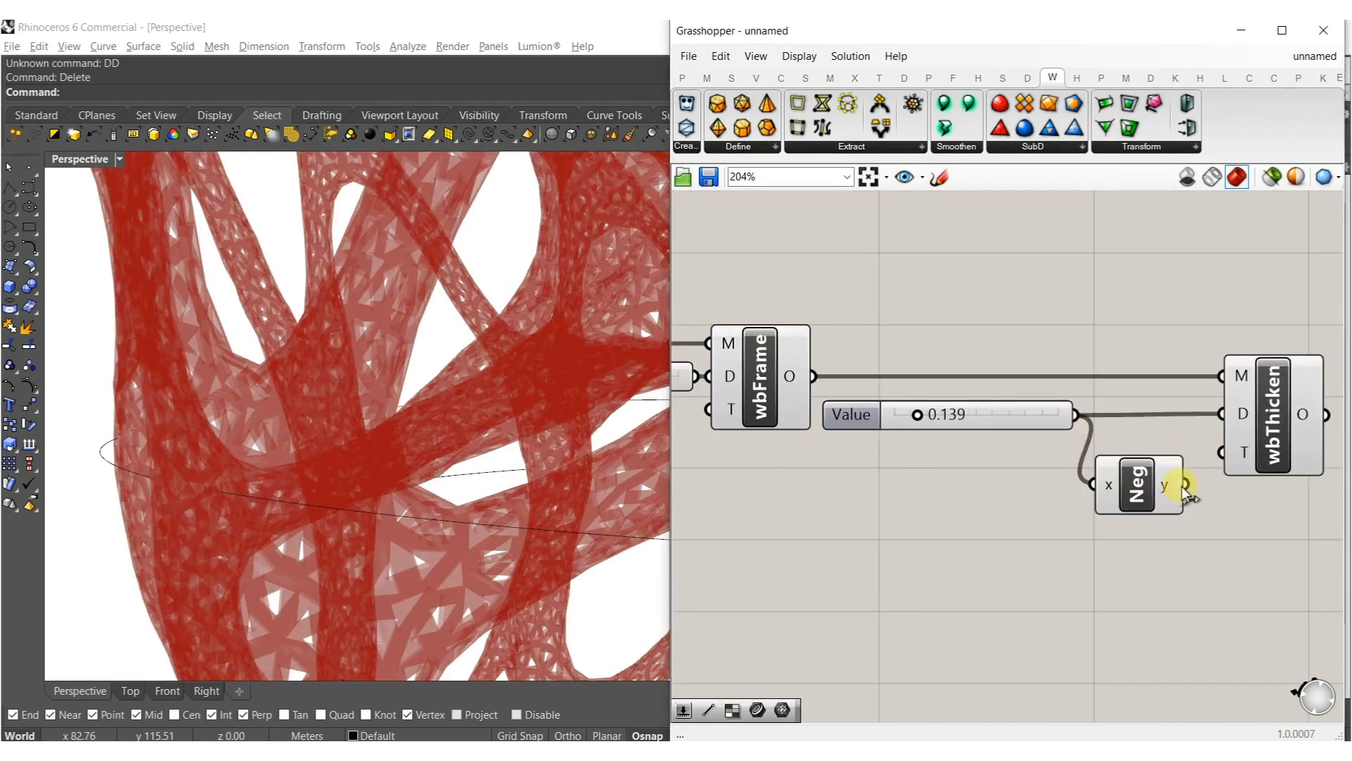
left_click_drag(1163, 488, 1151, 427)
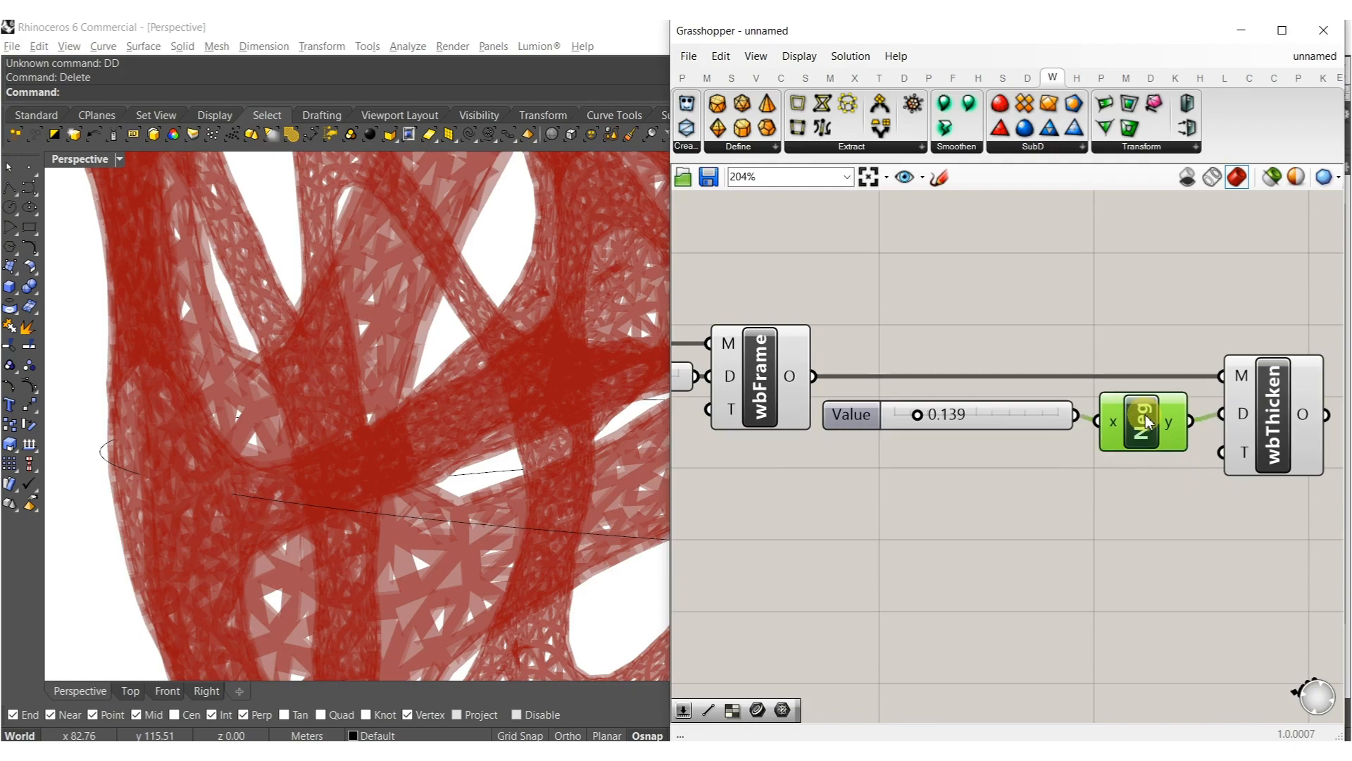
Bake the mesh thickened by the negative distance from wbThicken and view it close up.
right_click_drag(1312, 529, 1222, 537)
left_click_drag(1223, 538, 1161, 329)
middle_click(1175, 412)
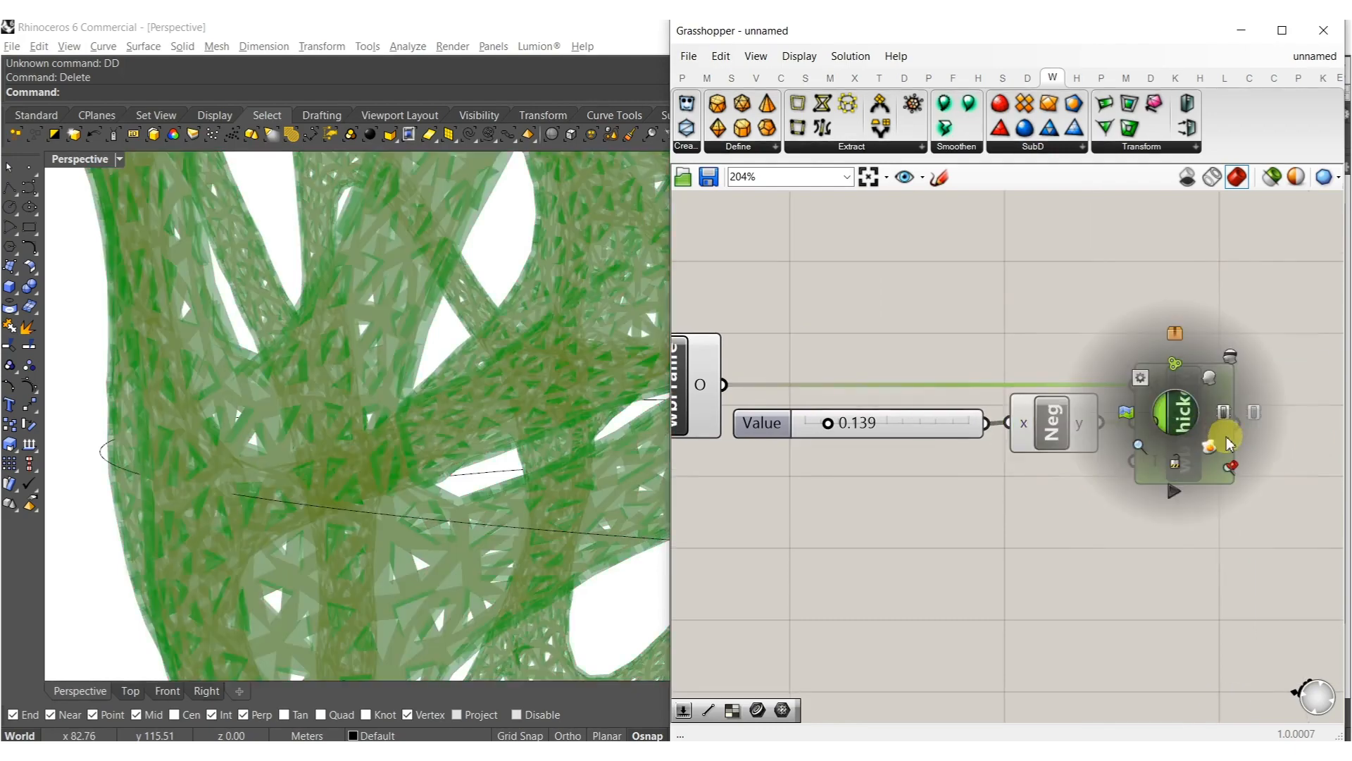
left_click(1214, 451)
left_click(653, 493)
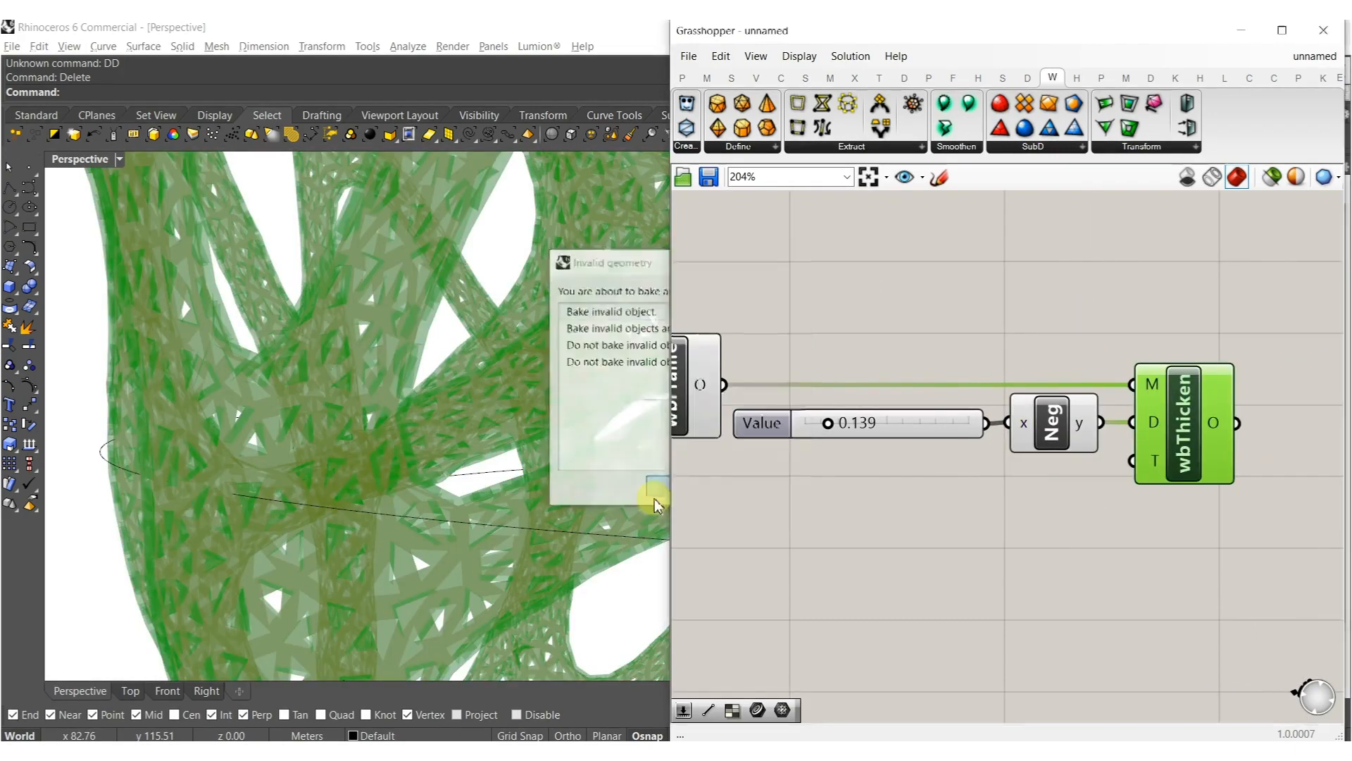
right_click_drag(362, 483, 482, 445)
Bake the wbFrame mesh as a trial, select that last created mesh and delete it.
right_click_drag(811, 452, 937, 441)
left_click(787, 373)
middle_click(789, 375)
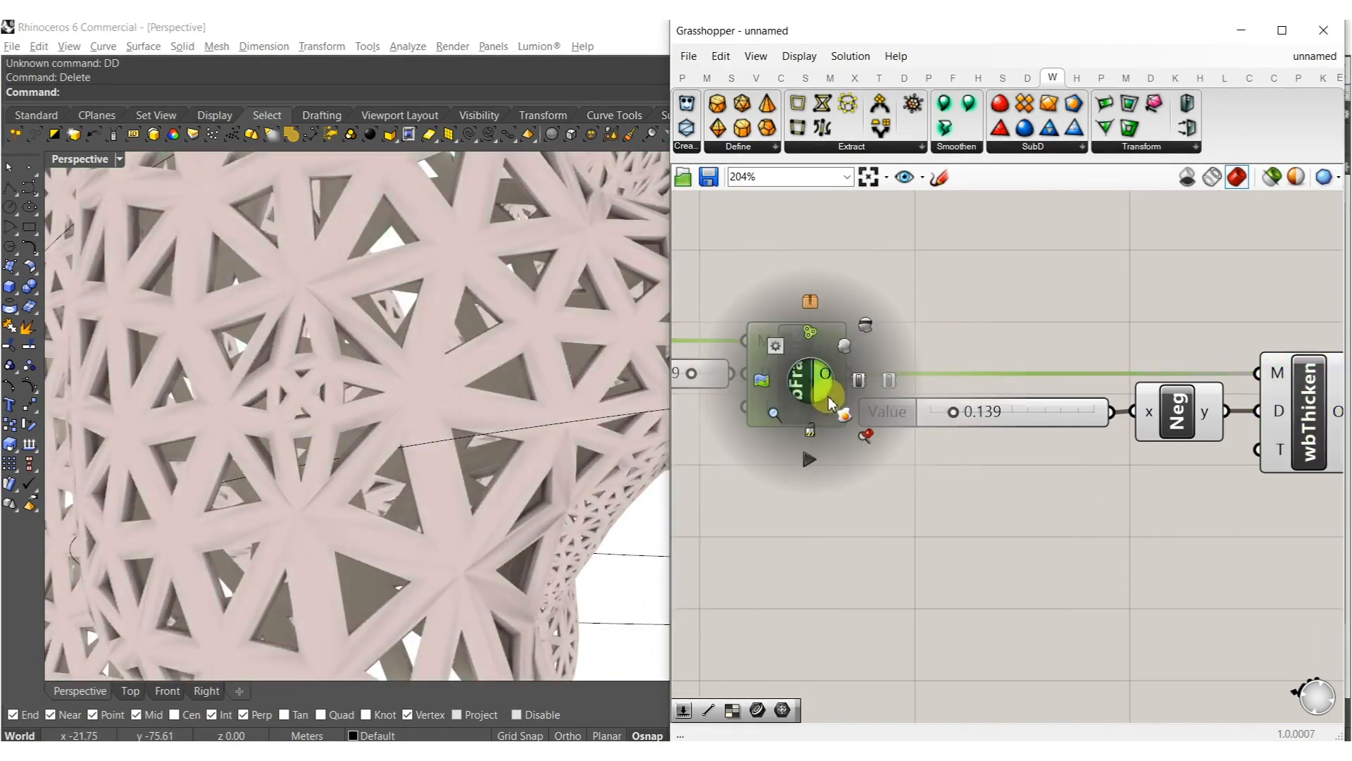
left_click(74, 134)
scroll(234, 330, "up", 5)
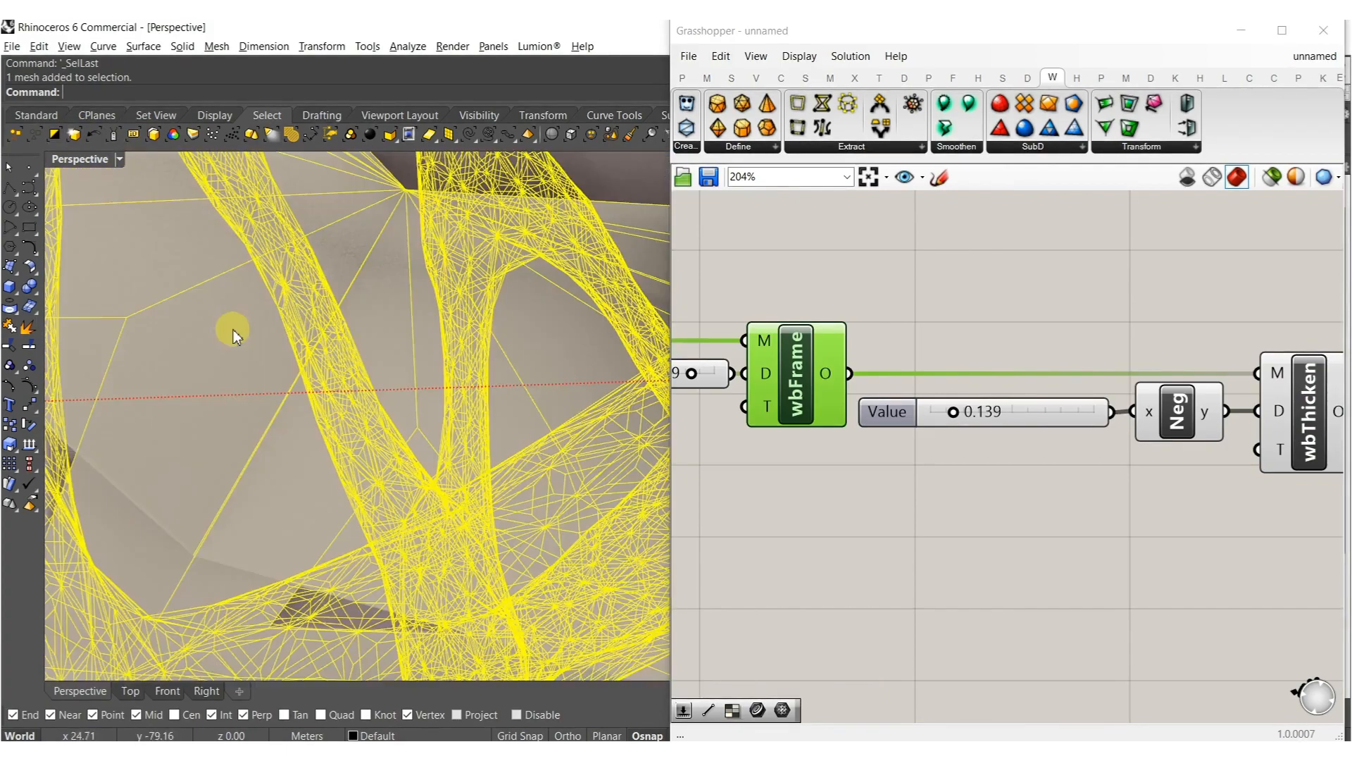
scroll(269, 322, "down", 3)
right_click_drag(269, 323, 301, 341)
scroll(282, 328, "down", 5)
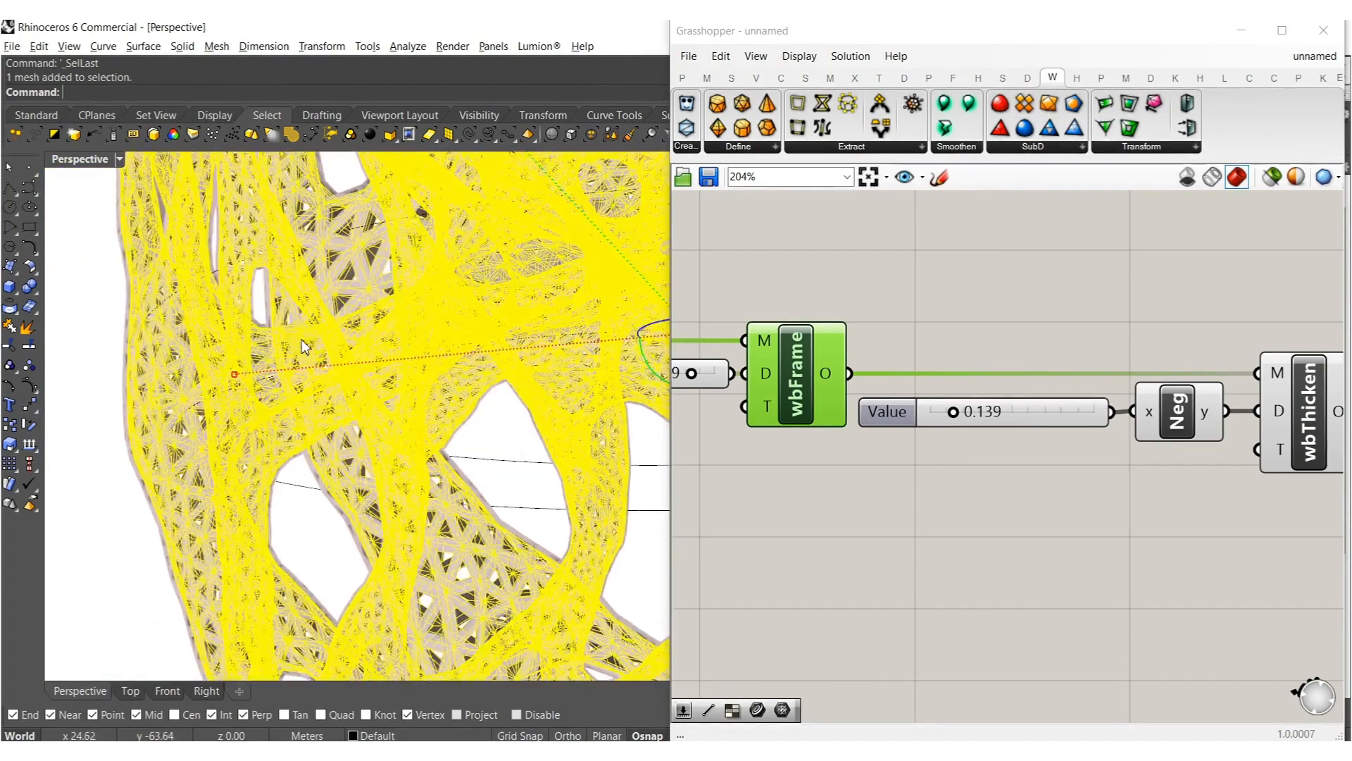
key("Delete")
Inspect the baked thickened mesh from several angles and review the slider settings feeding VoxelSample.
scroll(362, 392, "down", 5)
right_click_drag(443, 471, 461, 486, "shift")
right_click_drag(461, 485, 670, 432)
scroll(467, 455, "down", 3)
left_click(830, 469)
scroll(854, 496, "down", 6)
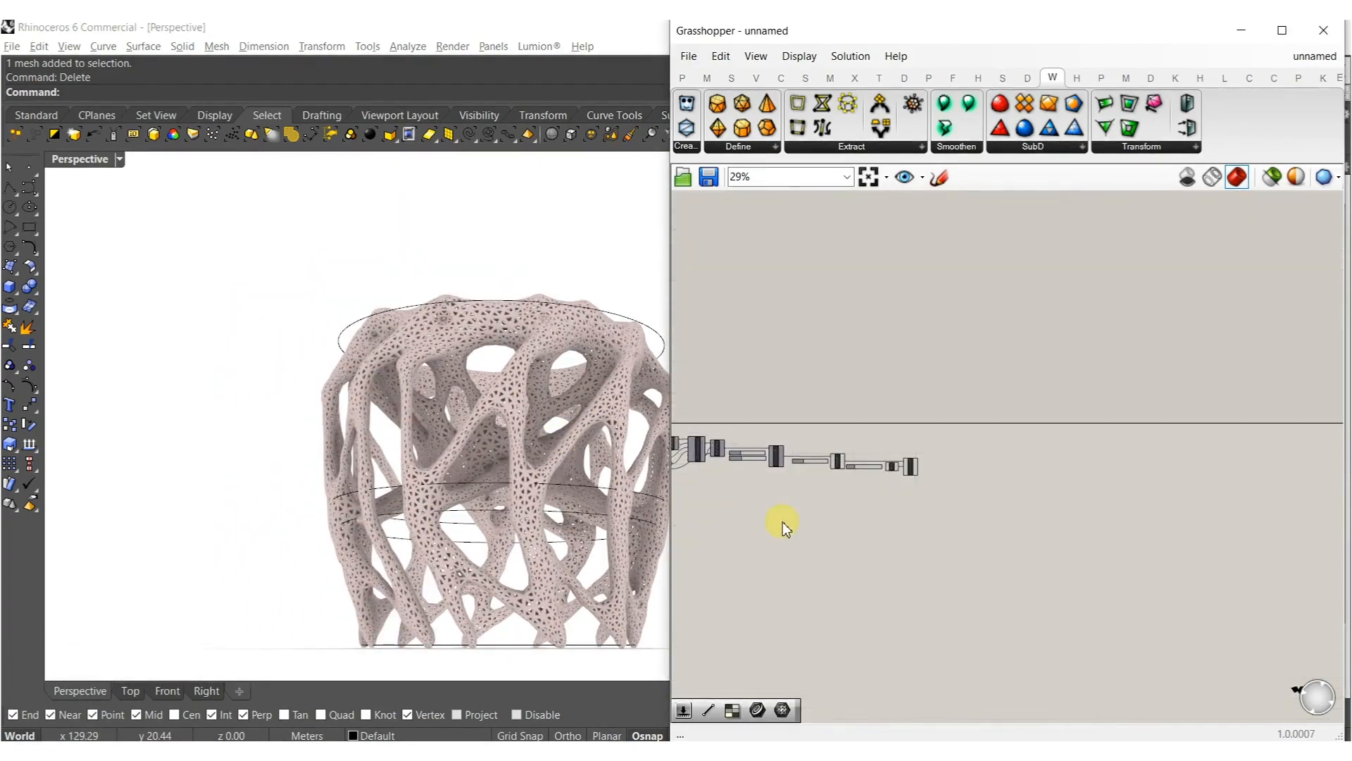
right_click_drag(339, 588, 427, 593)
scroll(483, 611, "up", 5)
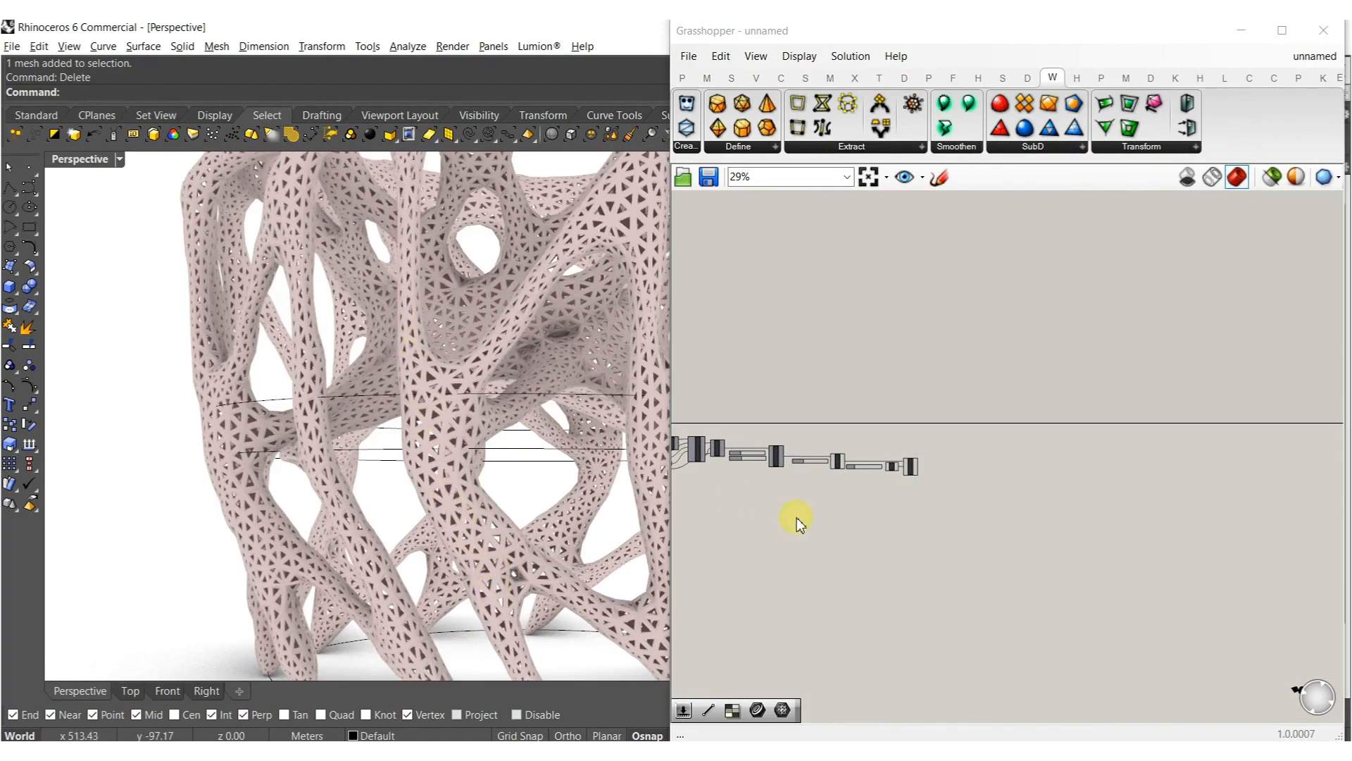
right_click_drag(799, 519, 1116, 528)
scroll(967, 516, "up", 4)
scroll(981, 363, "up", 2)
right_click_drag(971, 380, 970, 459)
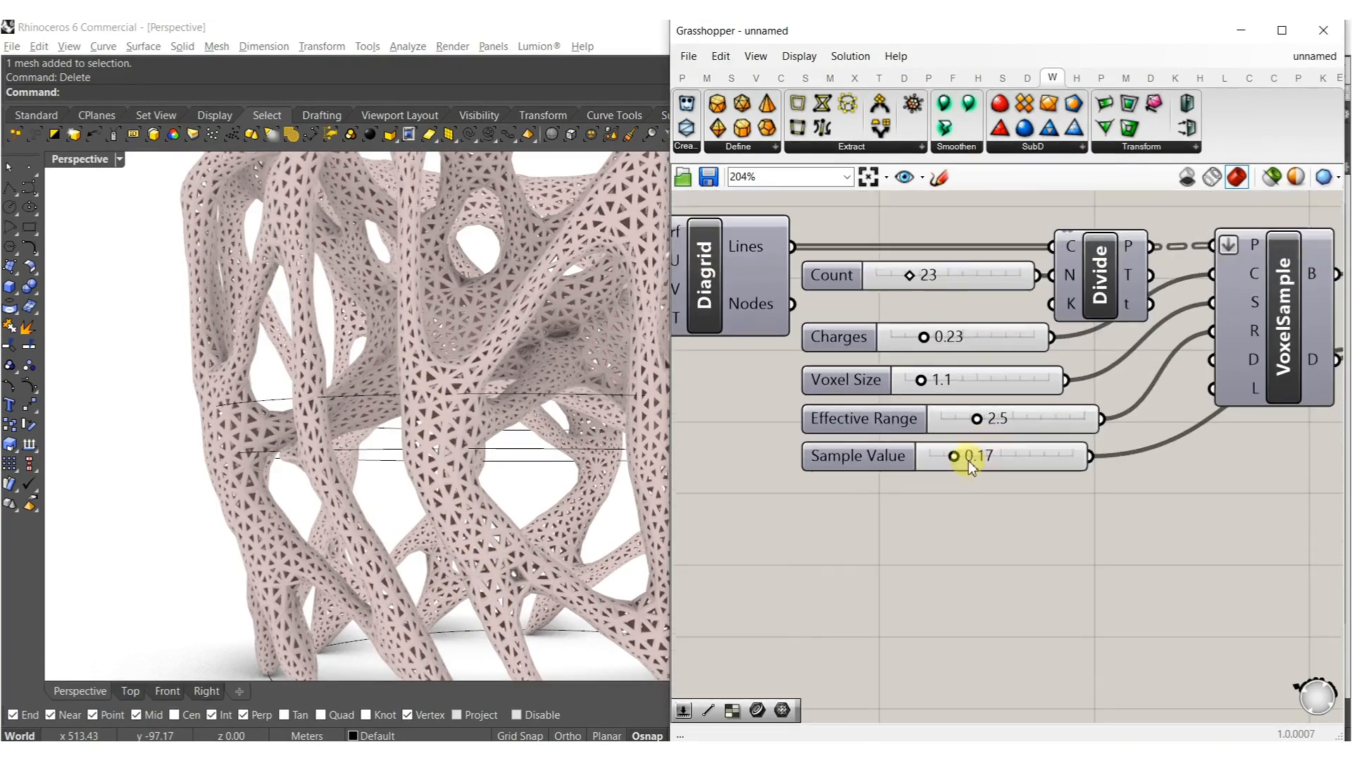
scroll(941, 459, "up", 4)
right_click_drag(543, 534, 402, 517)
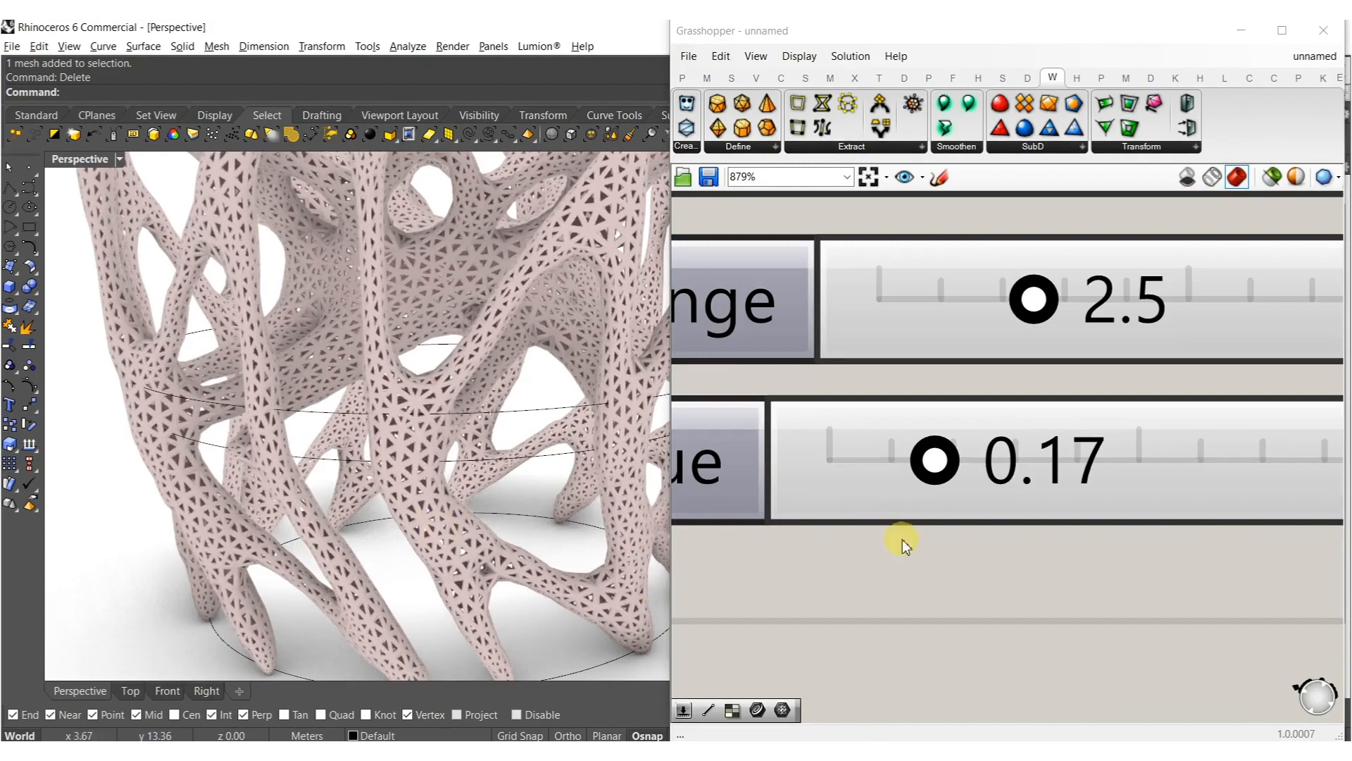
Disable the wbFrame, Negative and wbThicken components together with their sliders.
scroll(899, 492, "down", 7)
right_click_drag(1088, 531, 981, 536)
left_click_drag(1226, 541, 982, 455)
middle_click(1016, 480)
scroll(1044, 480, "up", 2)
left_click(1094, 483)
Turn on the preview of the MSmooth component.
left_click(845, 463)
right_click_drag(845, 465, 1022, 475)
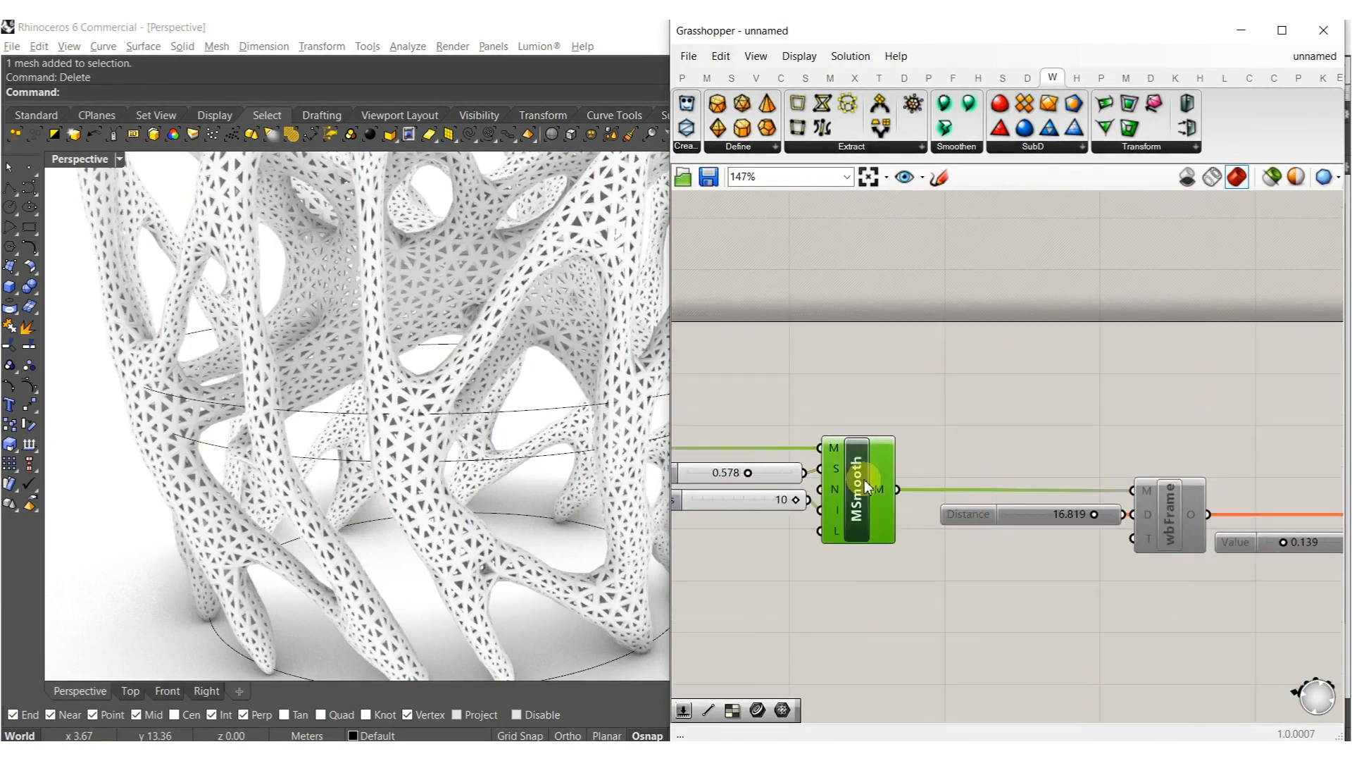
middle_click(865, 480)
left_click(899, 451)
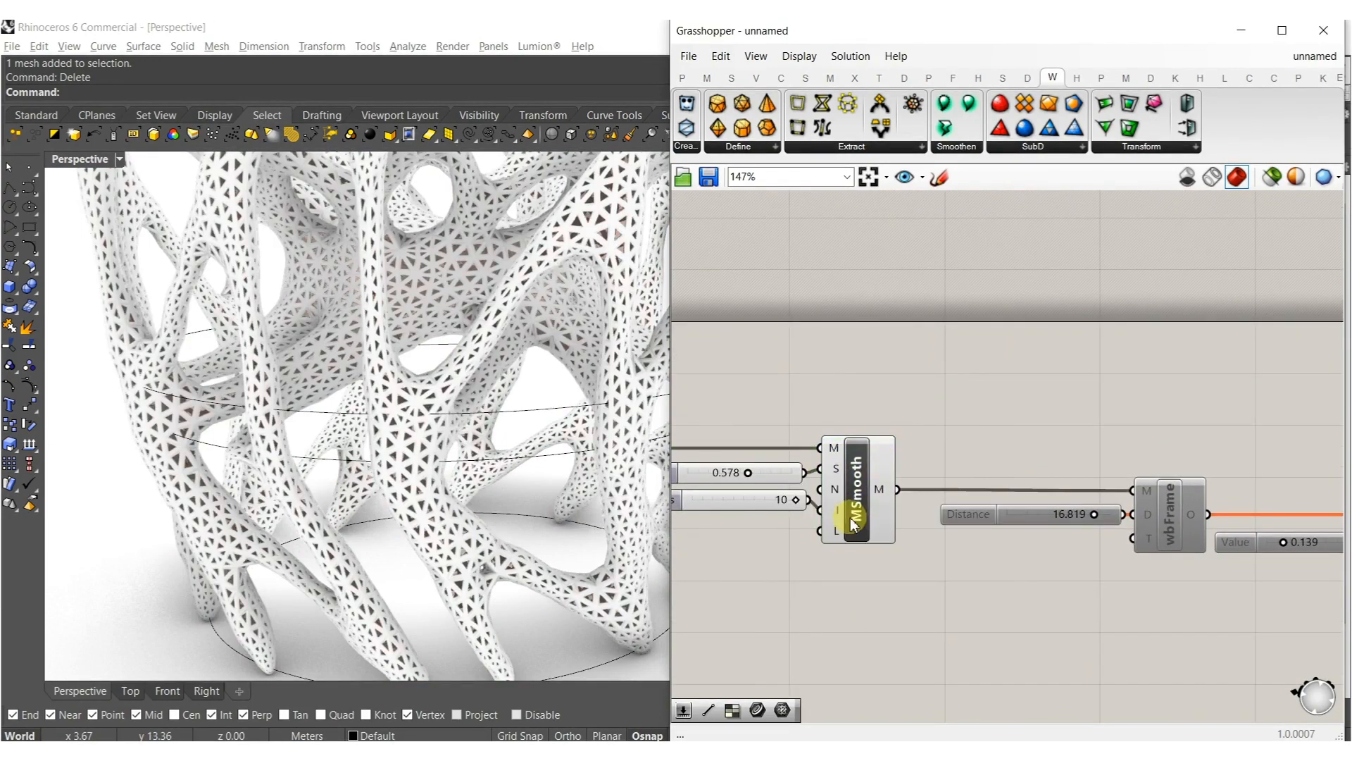
Raise the Sample Value slider into the 0.2 range and delete the baked thickened mesh from the Rhino viewport.
right_click_drag(777, 588, 929, 553)
scroll(916, 546, "down", 4)
right_click_drag(748, 607, 1159, 555)
scroll(962, 519, "up", 6)
right_click_drag(1033, 521, 798, 527)
scroll(981, 576, "up", 12)
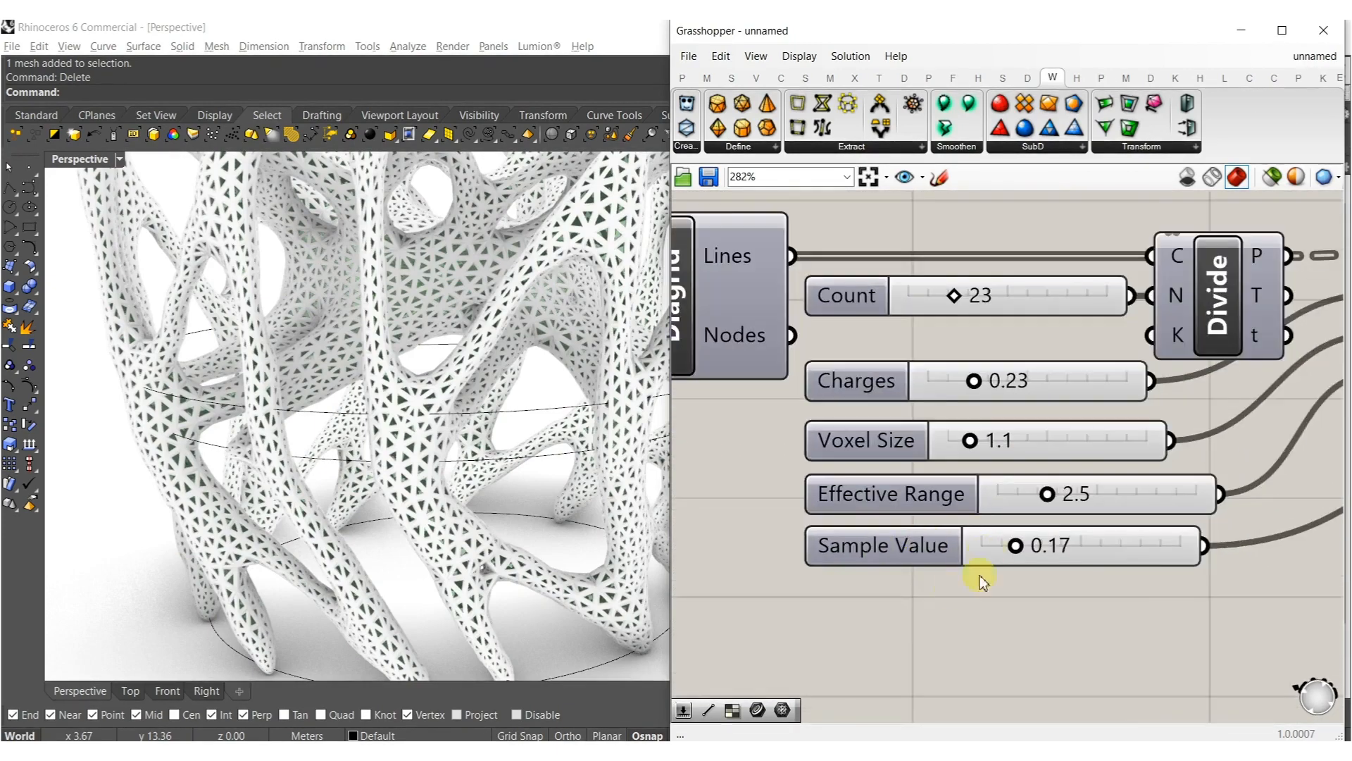
scroll(990, 546, "down", 1)
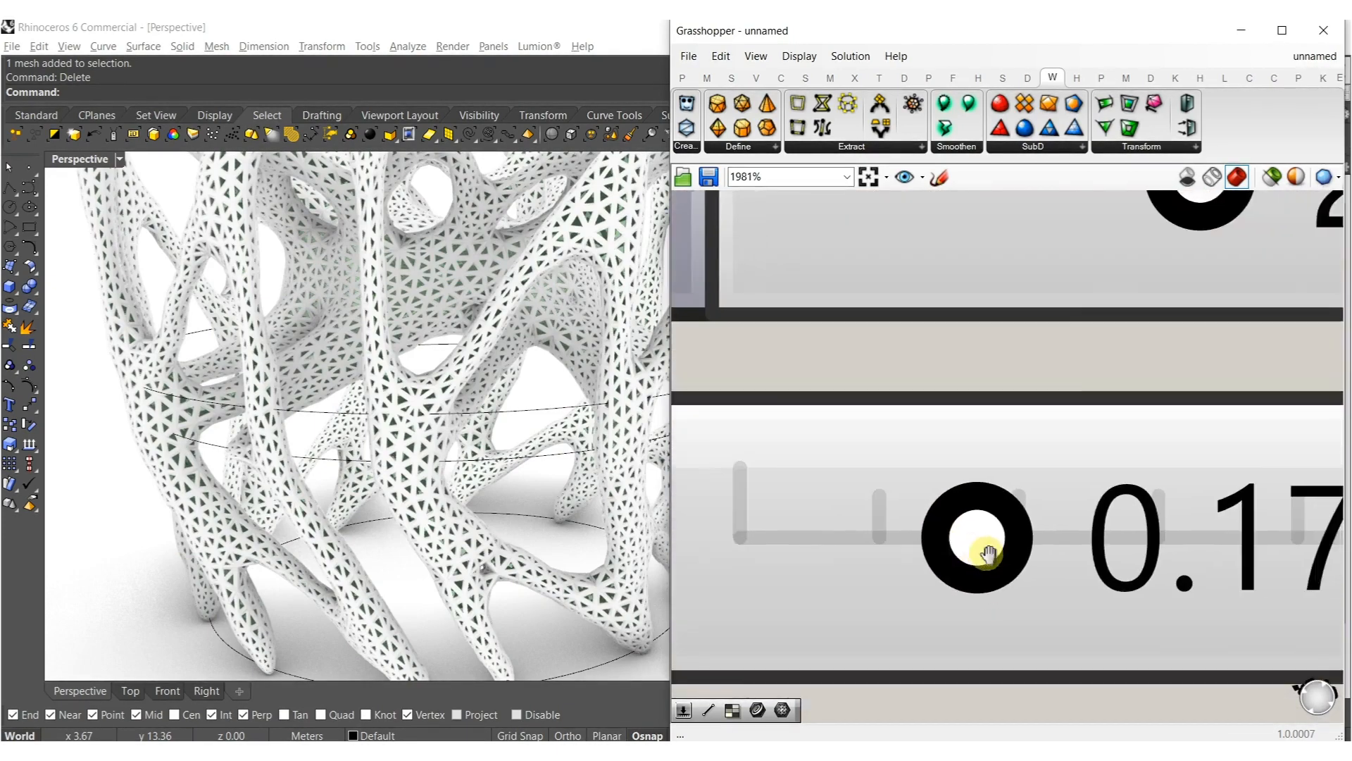
scroll(1000, 553, "up", 2)
left_click_drag(1005, 552, 1014, 551)
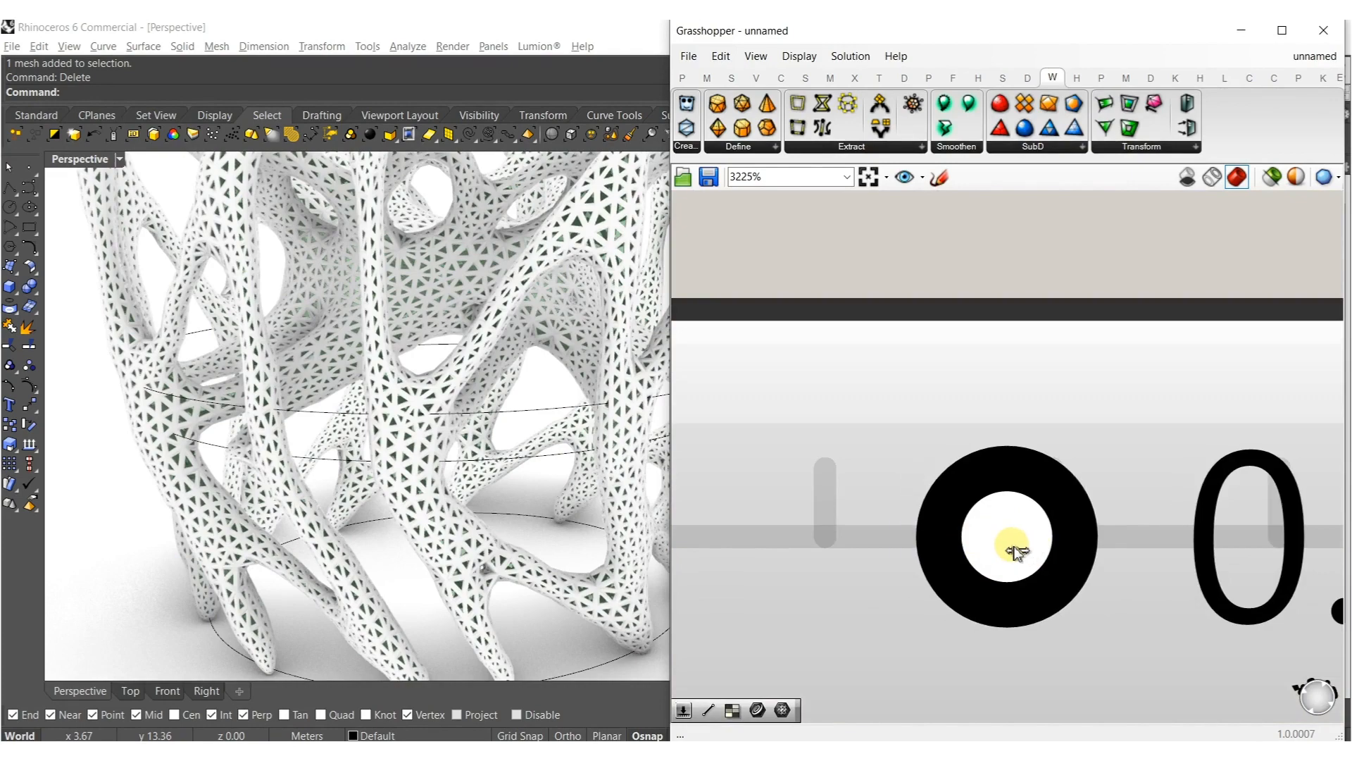
left_click(457, 545)
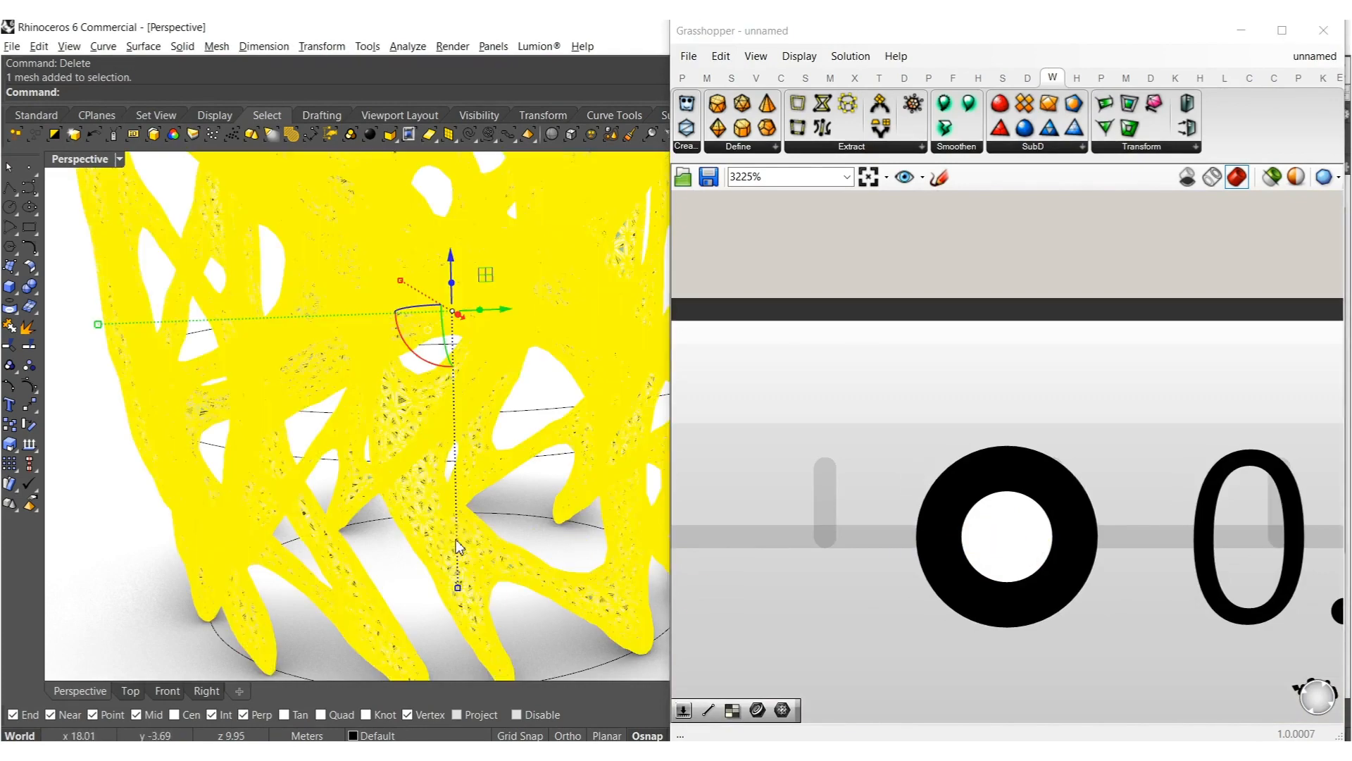
left_click(477, 545)
left_click_drag(872, 596, 933, 551)
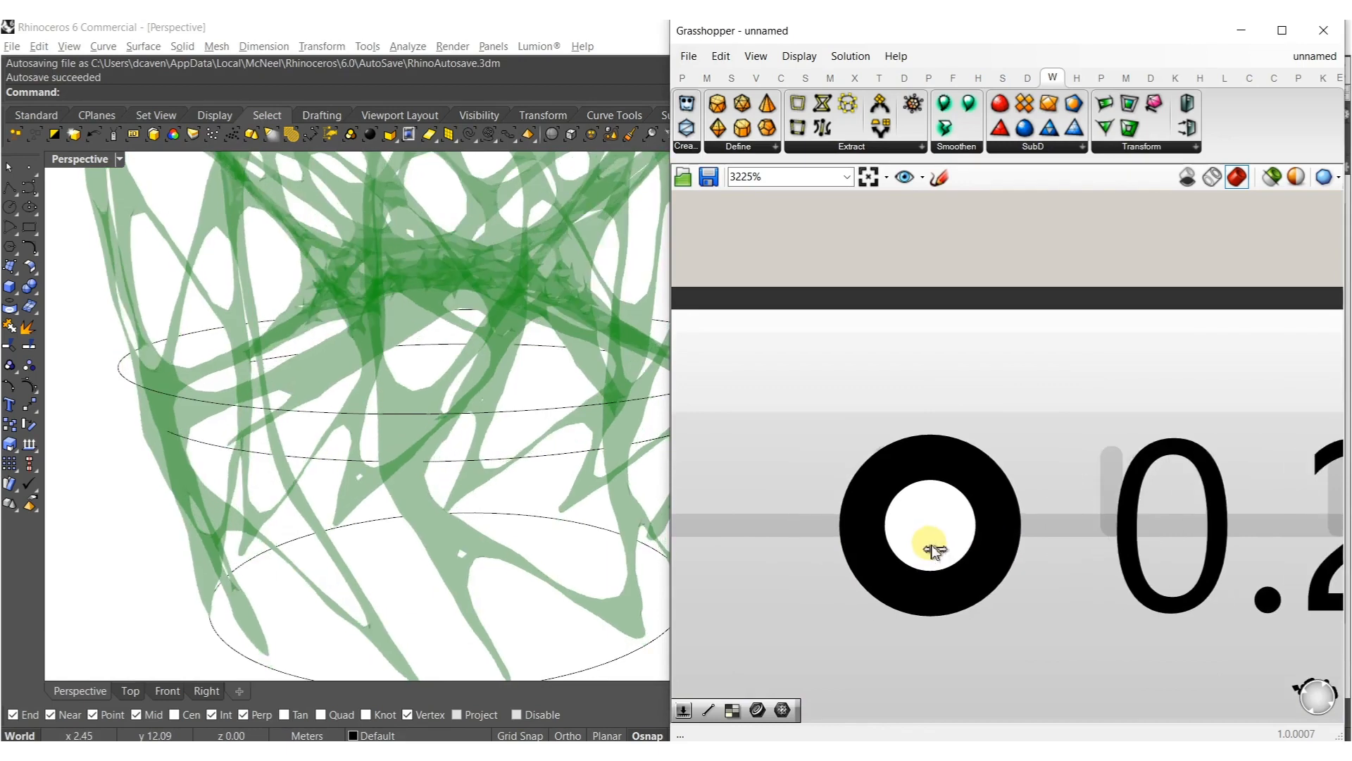
Bake the smoothed mesh from MSmooth and inspect its thinner branches in the viewport.
scroll(928, 528, "down", 15)
right_click_drag(1030, 538, 906, 538)
scroll(906, 528, "down", 5)
right_click_drag(1157, 567, 907, 557)
middle_click(950, 502)
left_click(975, 537)
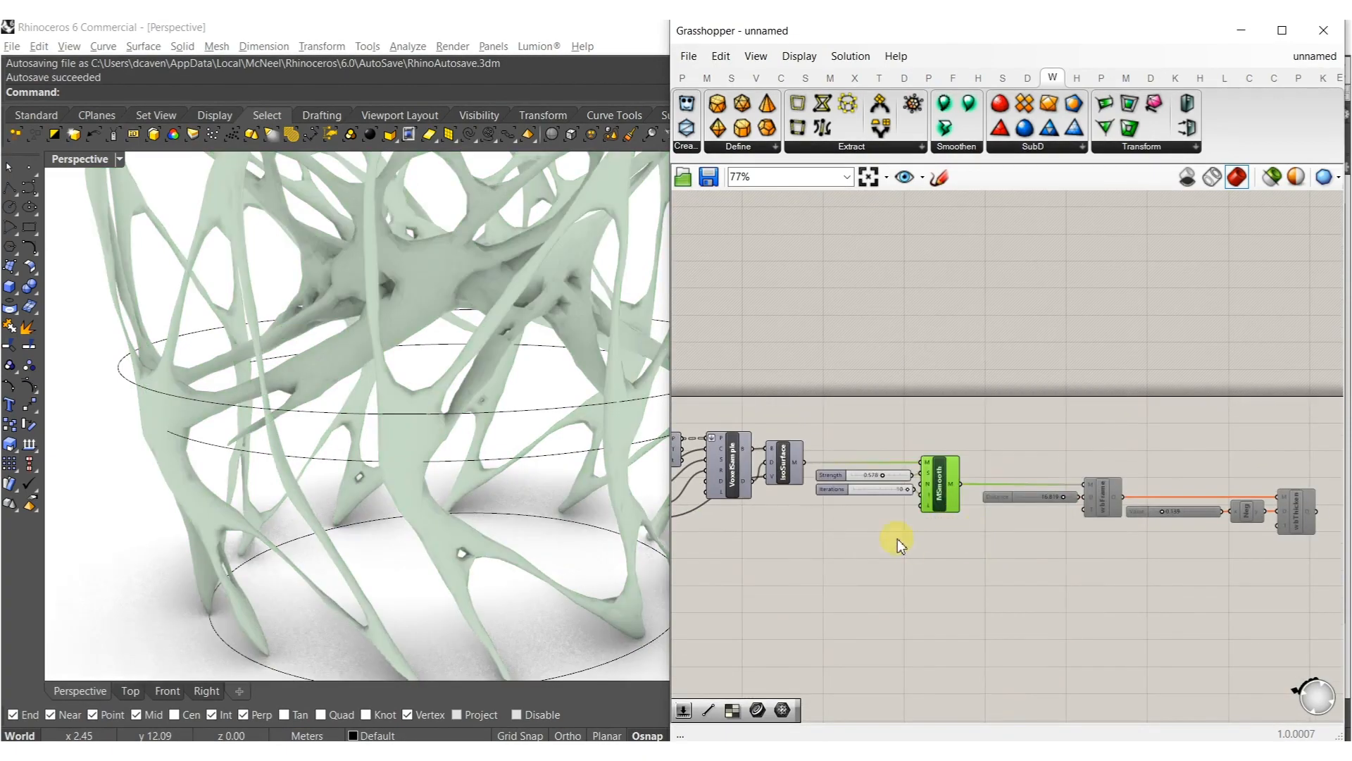
right_click_drag(504, 544, 451, 493)
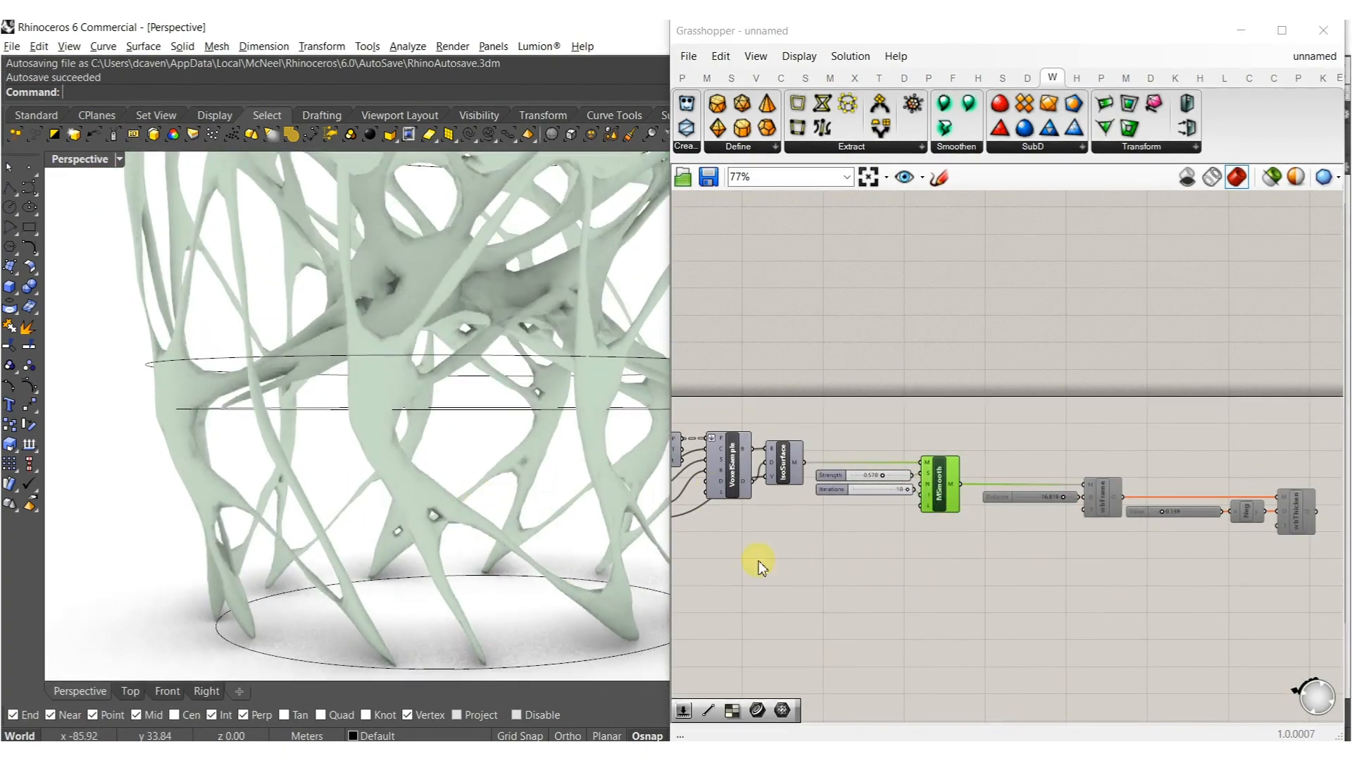
Show the hidden thickened mesh in the Rhino viewport and delete it.
right_click_drag(126, 531, 133, 534)
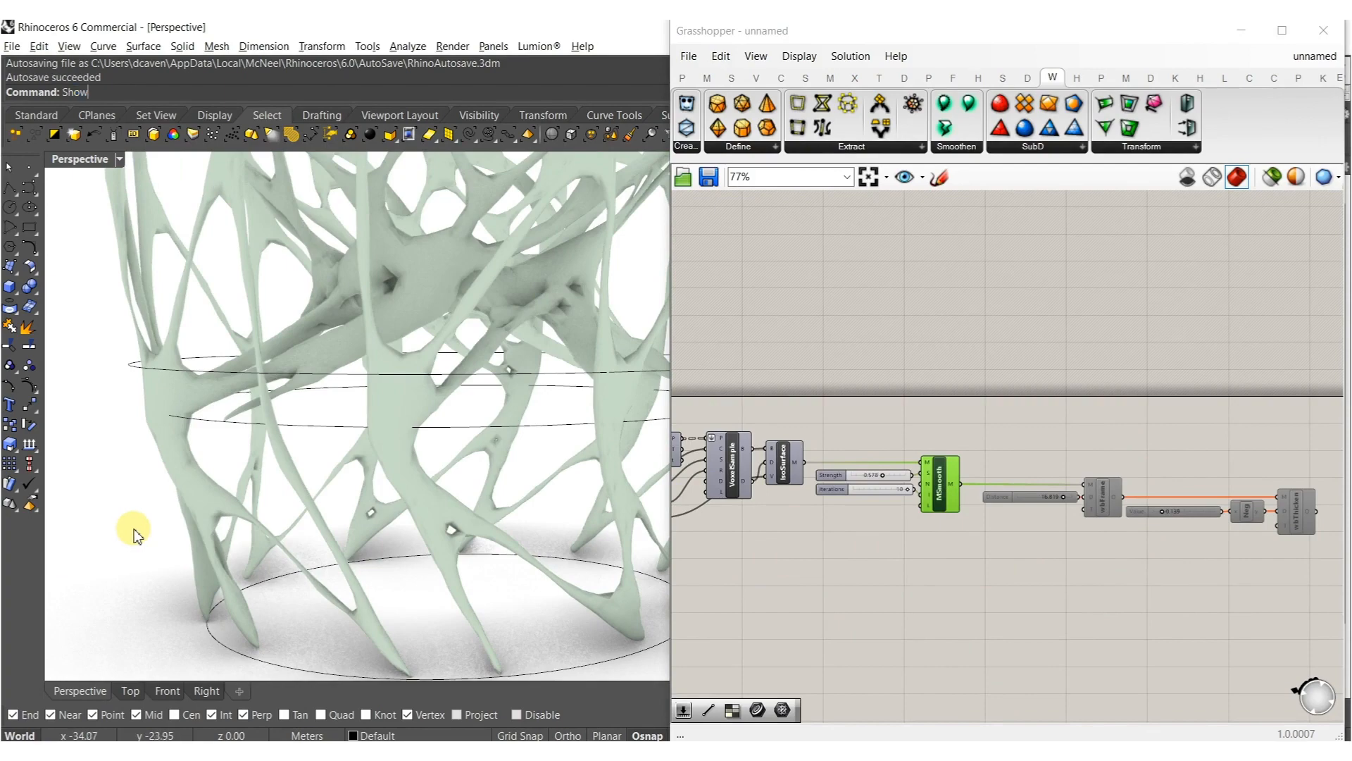
key("Return")
scroll(251, 497, "up", 8)
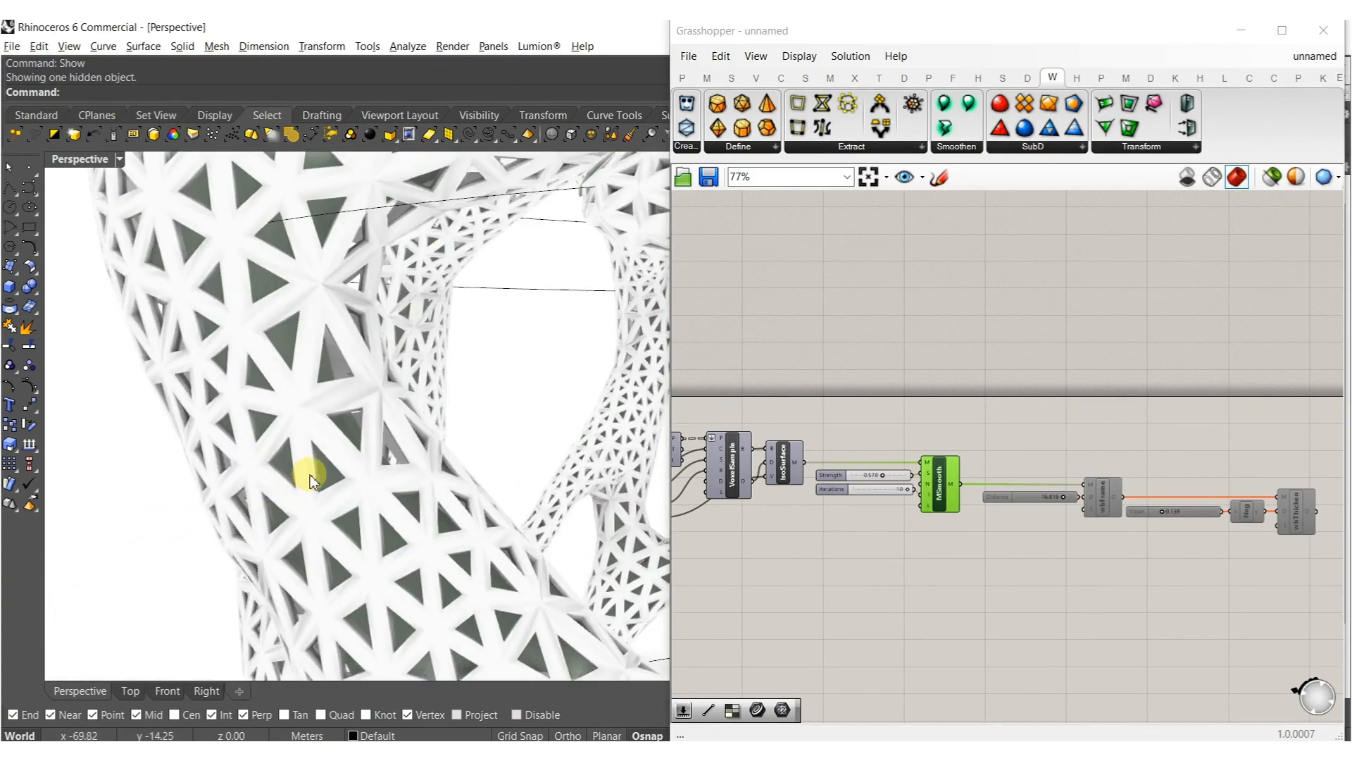
scroll(352, 456, "down", 3)
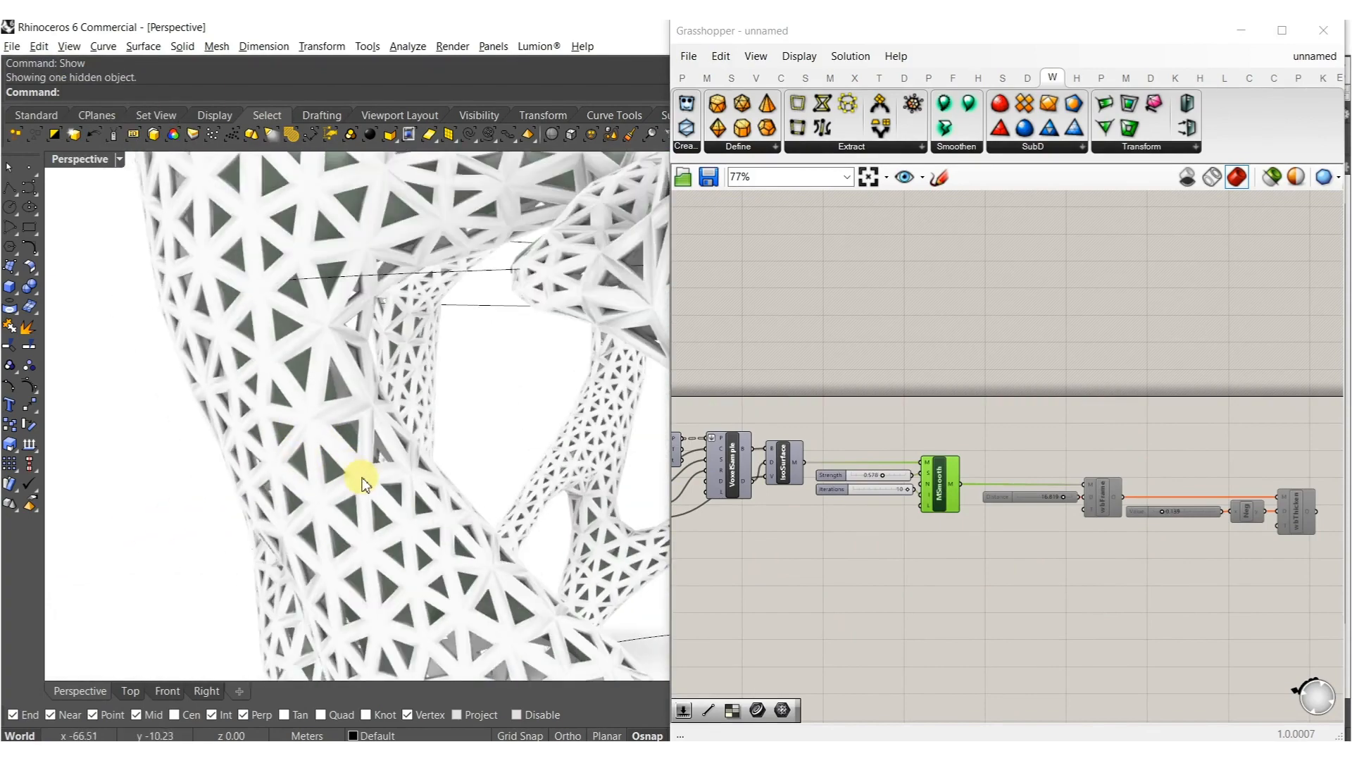
scroll(349, 466, "up", 5)
left_click(343, 463)
Re-enable the wbFrame, Negative and wbThicken components with their sliders, and turn off the preview of MSmooth.
left_click(820, 549)
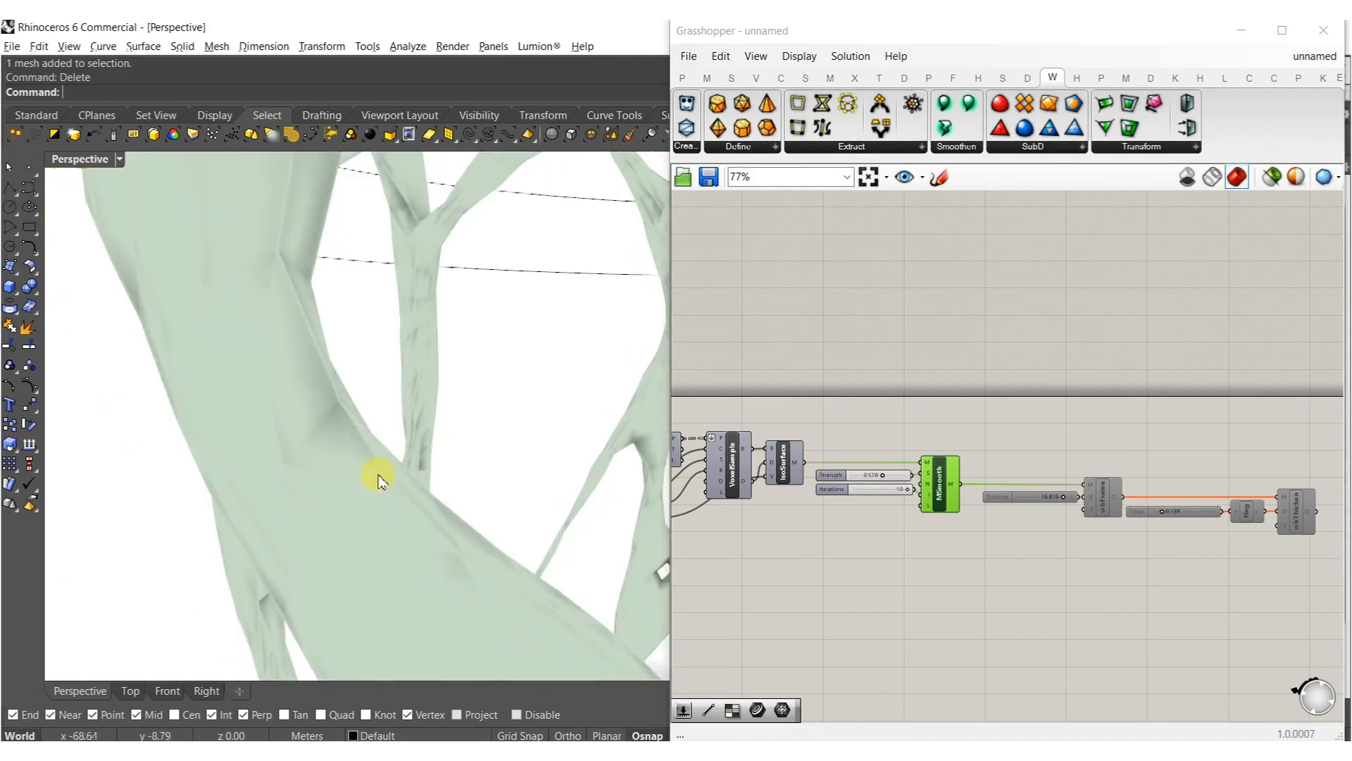
right_click_drag(1052, 590, 919, 590)
left_click_drag(1170, 597, 810, 440)
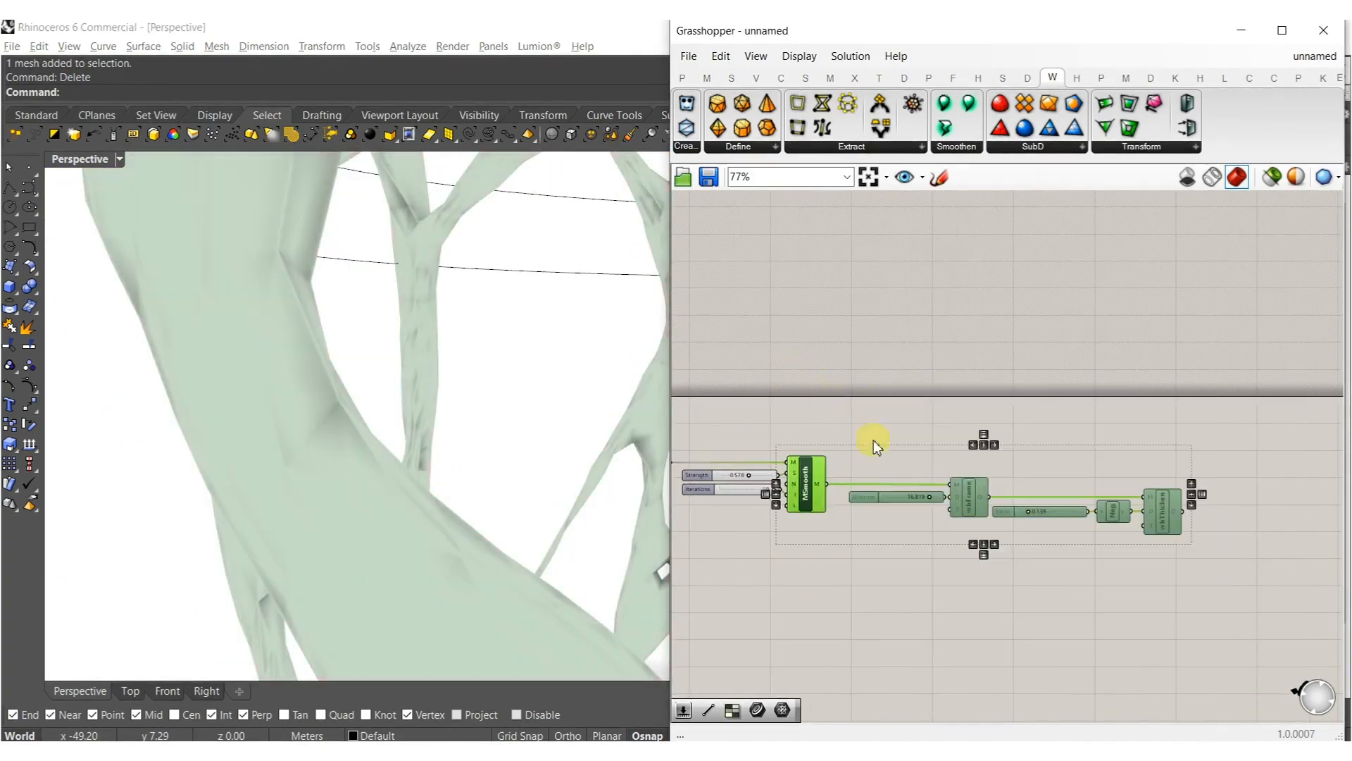
middle_click(948, 499)
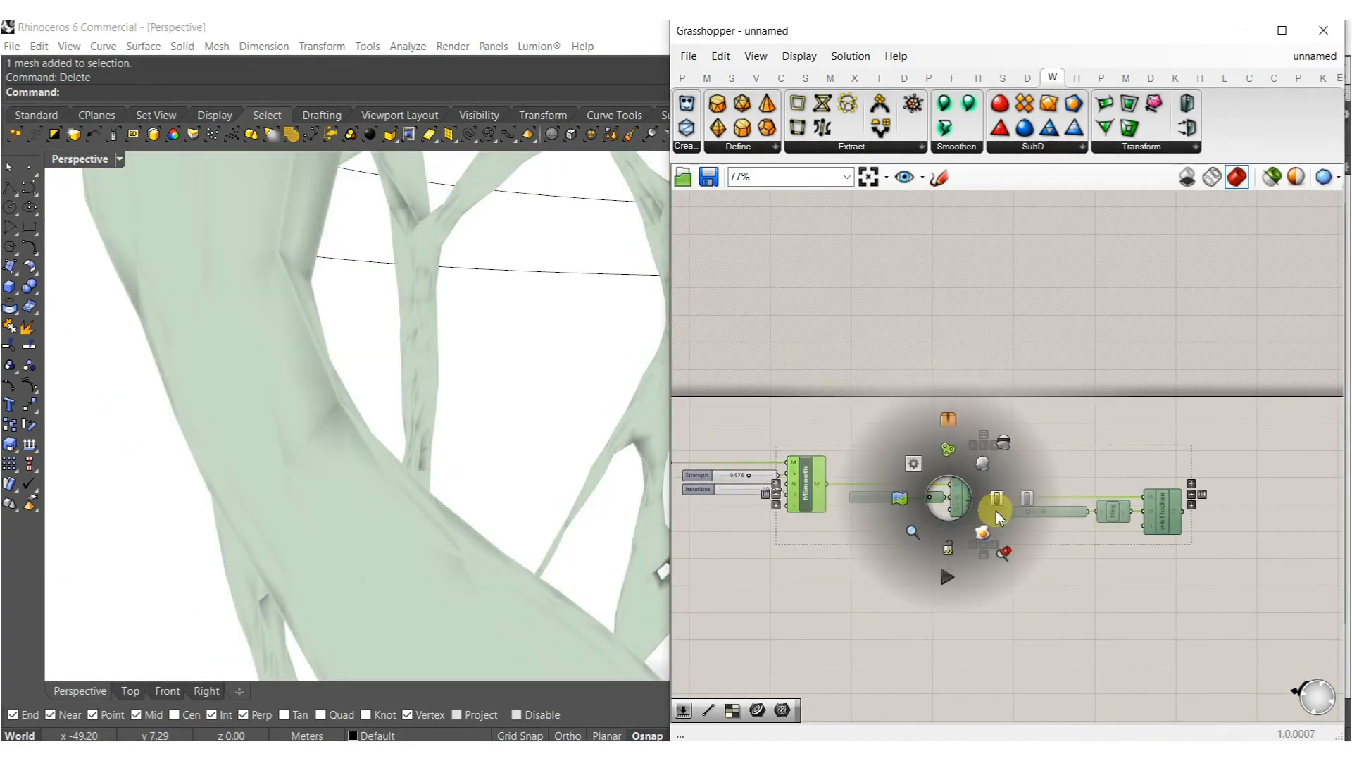
left_click(848, 483)
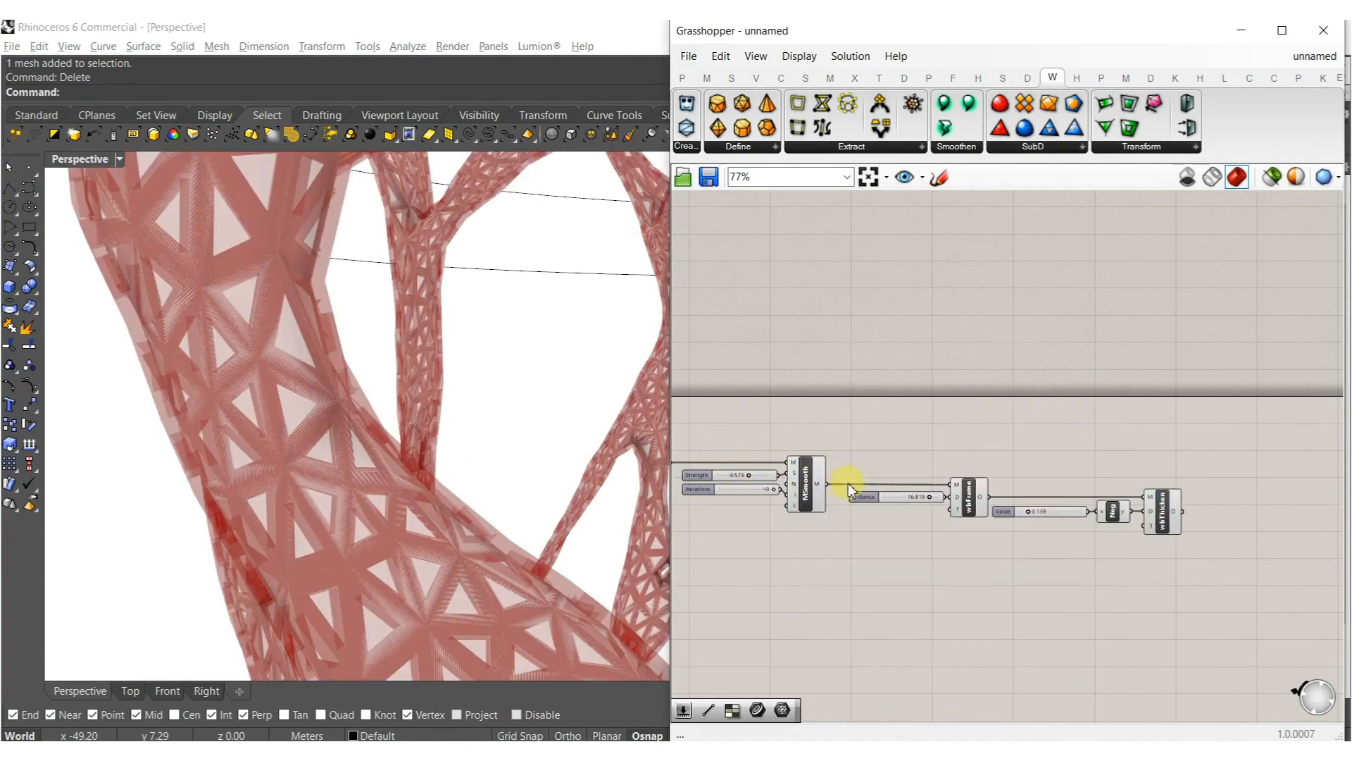
middle_click(808, 485)
left_click(865, 435)
Lower the Sample Value slider to 0.19.
right_click_drag(842, 575, 1247, 504)
scroll(1213, 516, "down", 7)
right_click_drag(1114, 537, 1041, 507)
scroll(1026, 477, "up", 15)
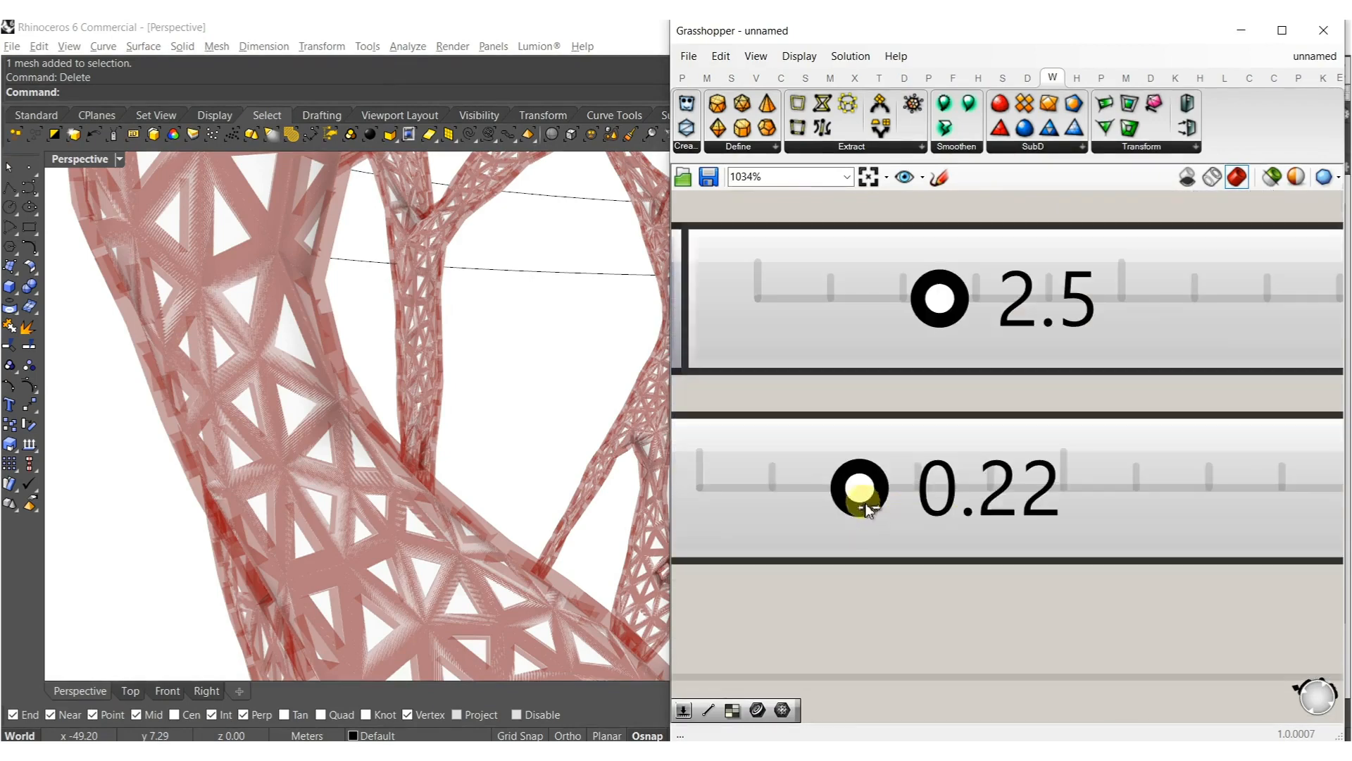
left_click_drag(853, 501, 841, 501)
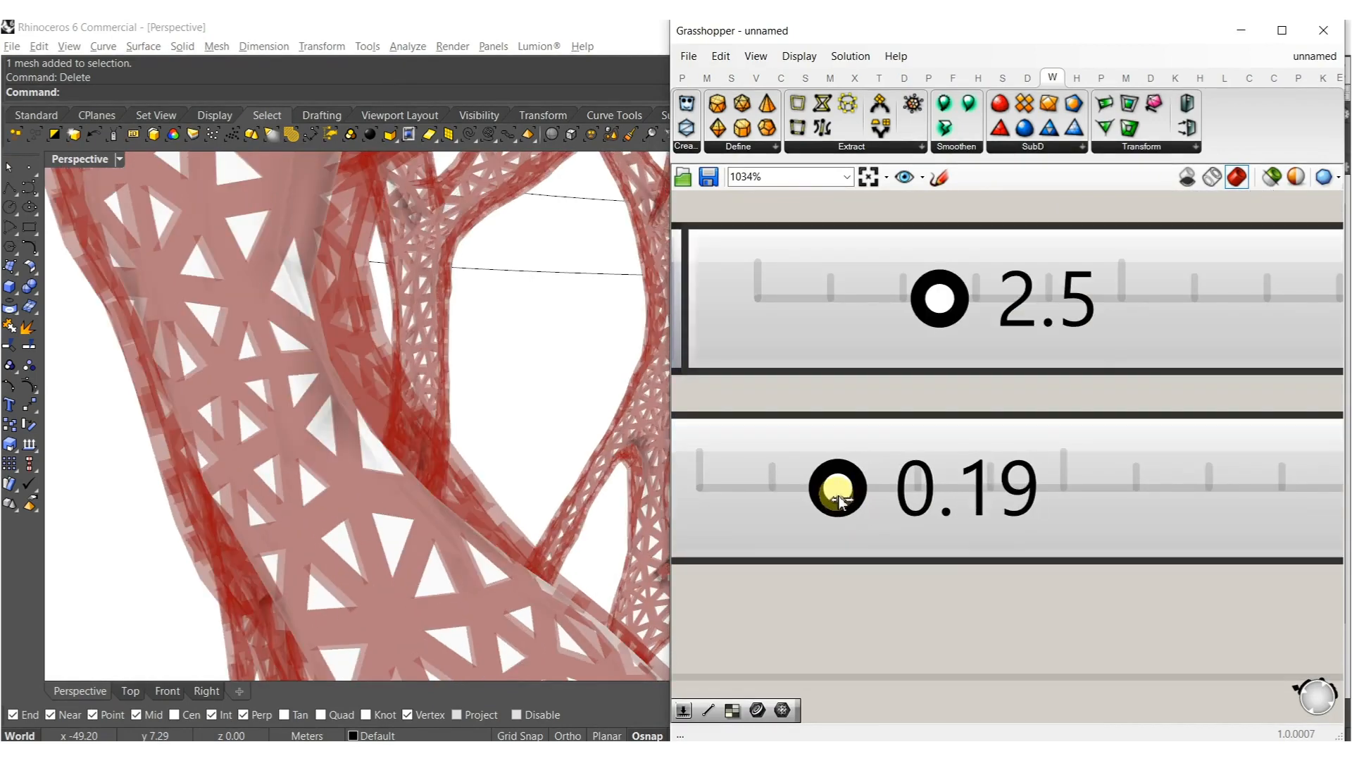
Reduce the distance slider feeding wbFrame to make the mesh frame thinner.
scroll(881, 498, "down", 13)
right_click_drag(1191, 530, 986, 532)
scroll(1146, 505, "up", 3)
scroll(916, 482, "up", 8)
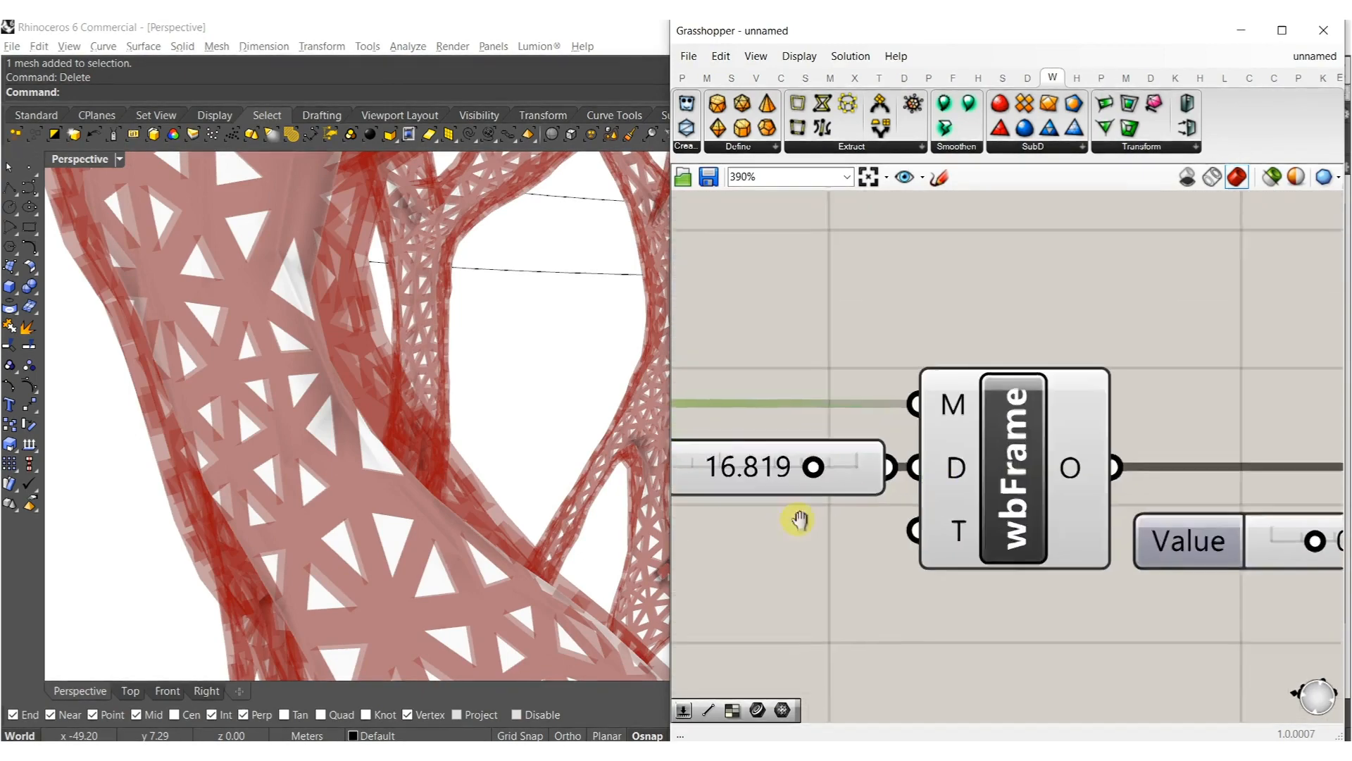
left_click_drag(894, 475, 774, 478)
Bake the thickened frame mesh from the wbThicken component.
scroll(886, 466, "down", 12)
right_click_drag(1042, 491, 916, 558)
scroll(1038, 585, "up", 3)
left_click(1035, 497)
middle_click(1036, 497)
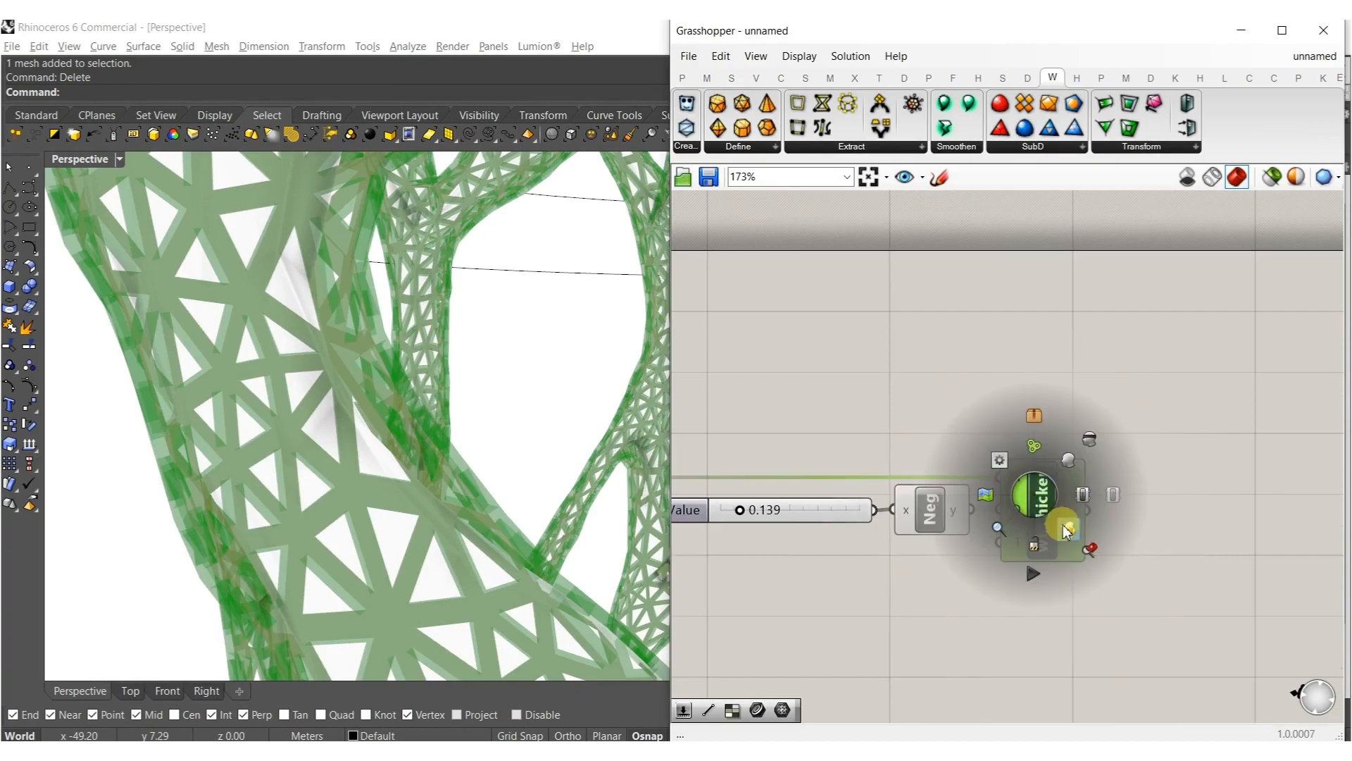
left_click(1064, 528)
left_click(1128, 391)
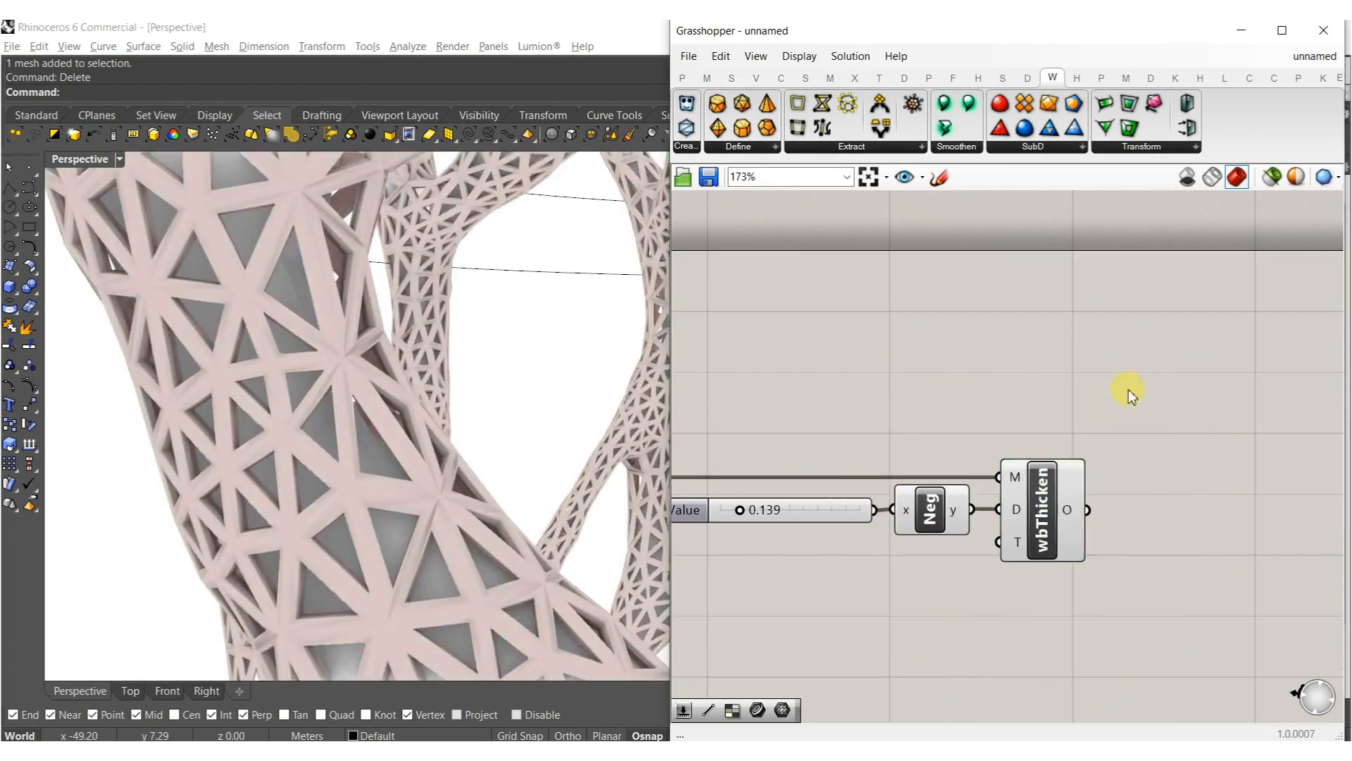
Put the Grasshopper window away, then select all curves in the Rhino model and hide them.
left_click(1338, 35)
scroll(890, 339, "down", 10)
right_click_drag(683, 440, 421, 444)
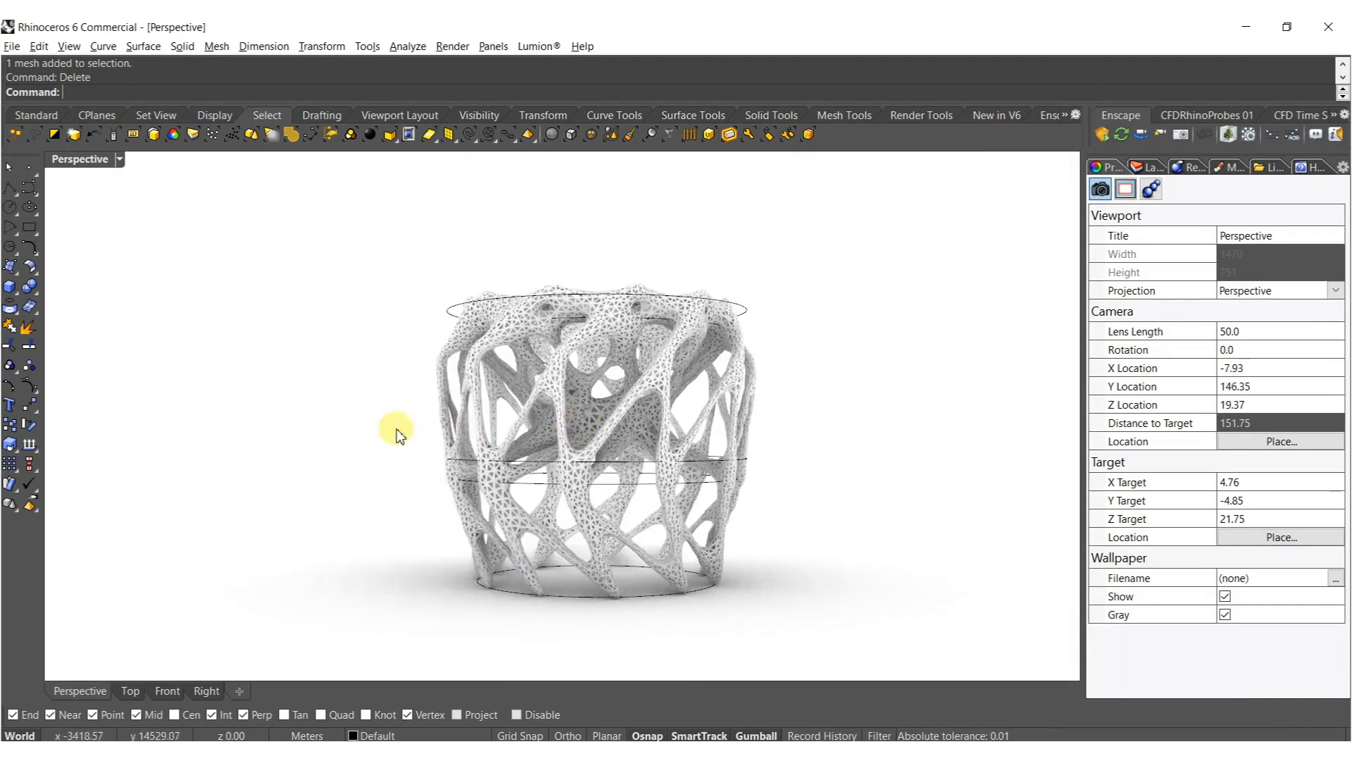
left_click(468, 135)
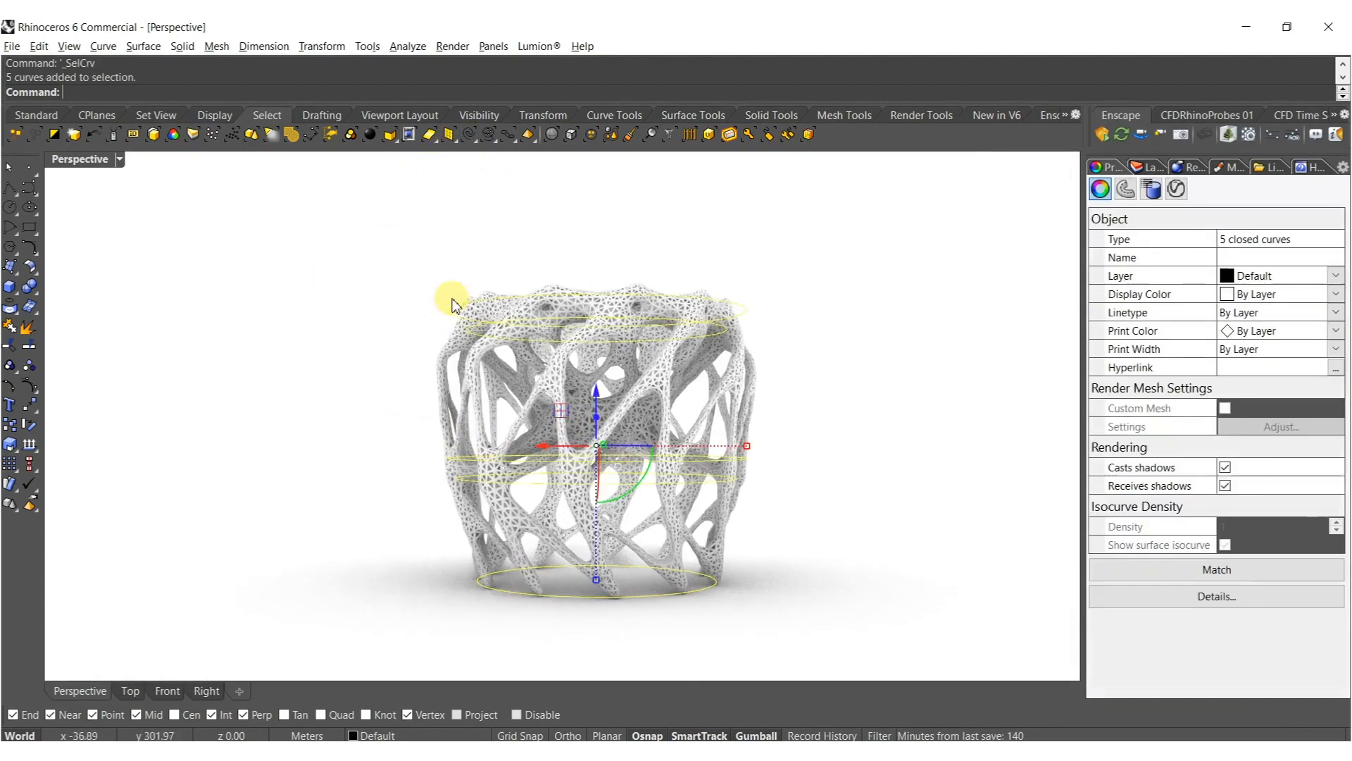
right_click_drag(453, 302, 461, 345)
key("ctrl+h")
right_click_drag(507, 383, 629, 433)
Select the smooth inner mesh and move it to the GRASS layer.
scroll(629, 433, "up", 15)
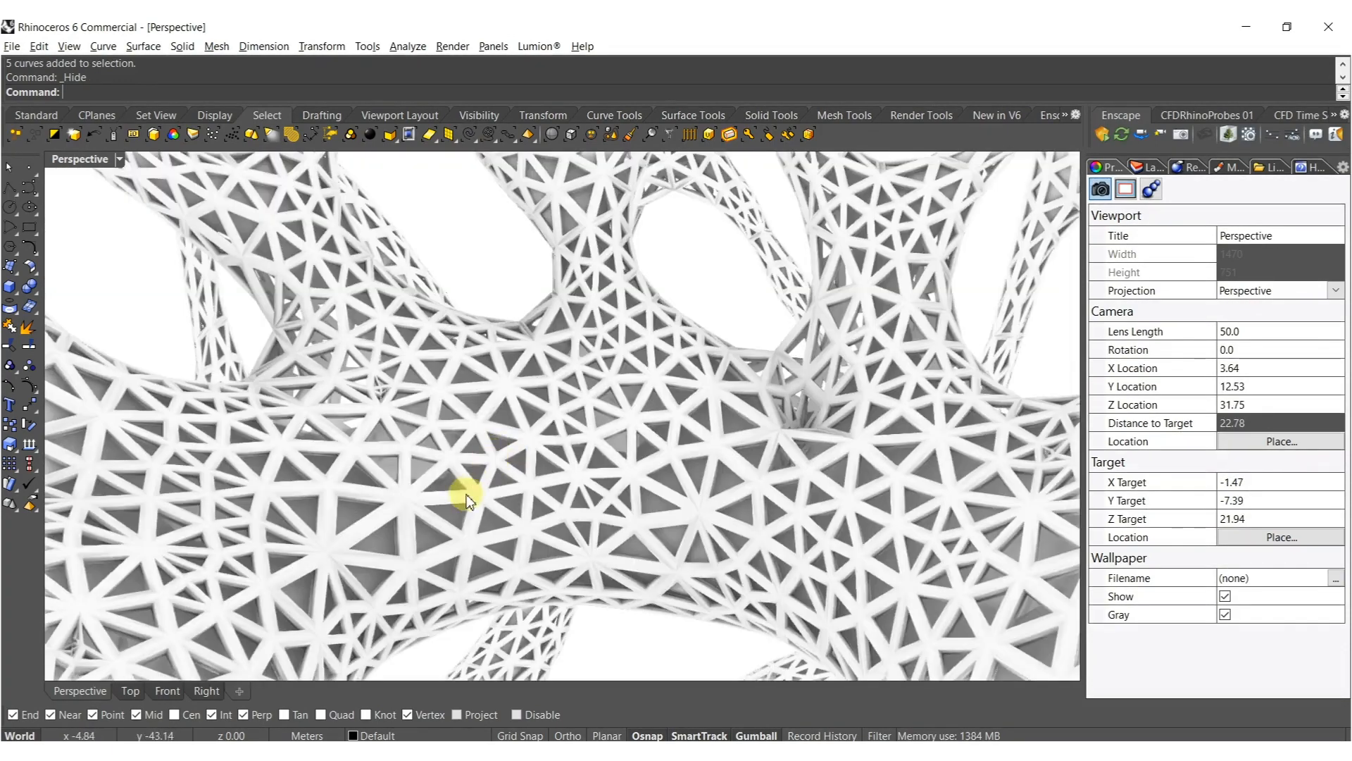
left_click(454, 519)
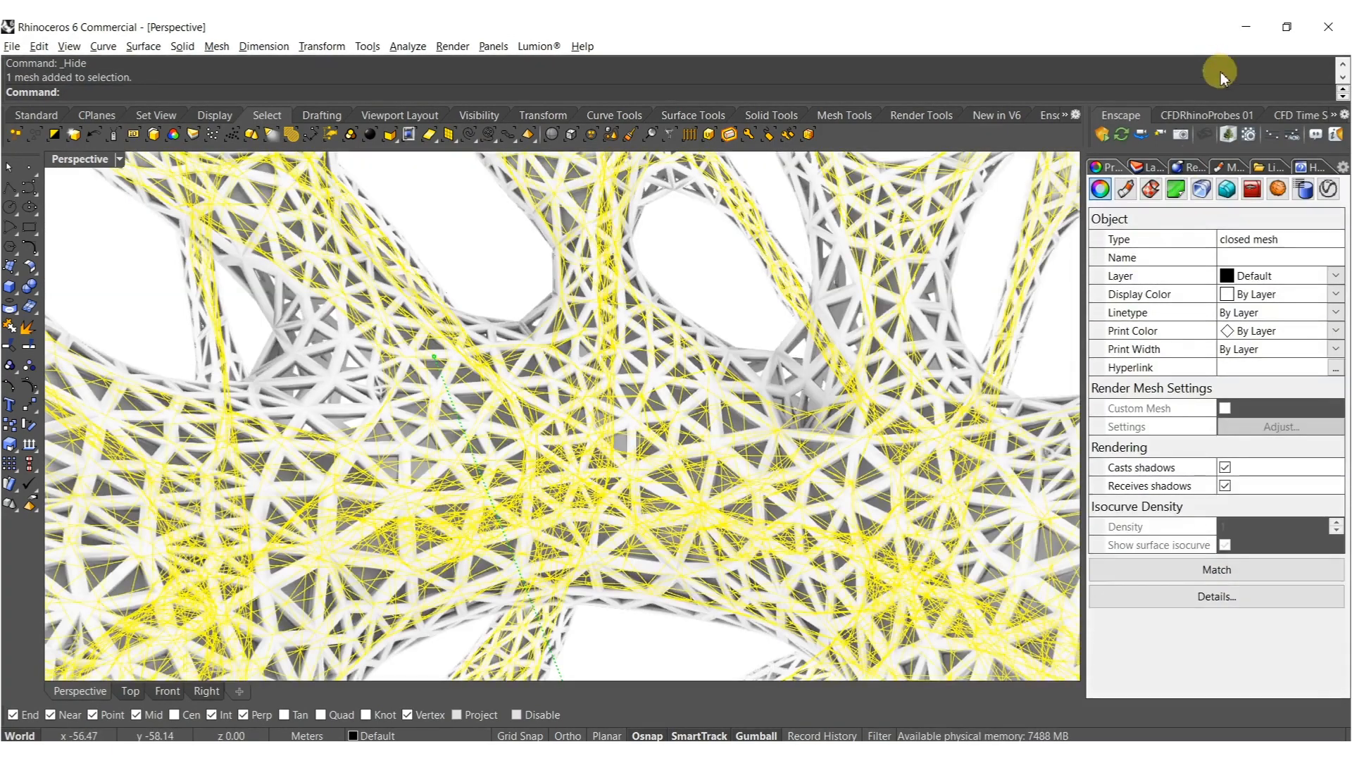
left_click(1148, 167)
scroll(1144, 569, "down", 2)
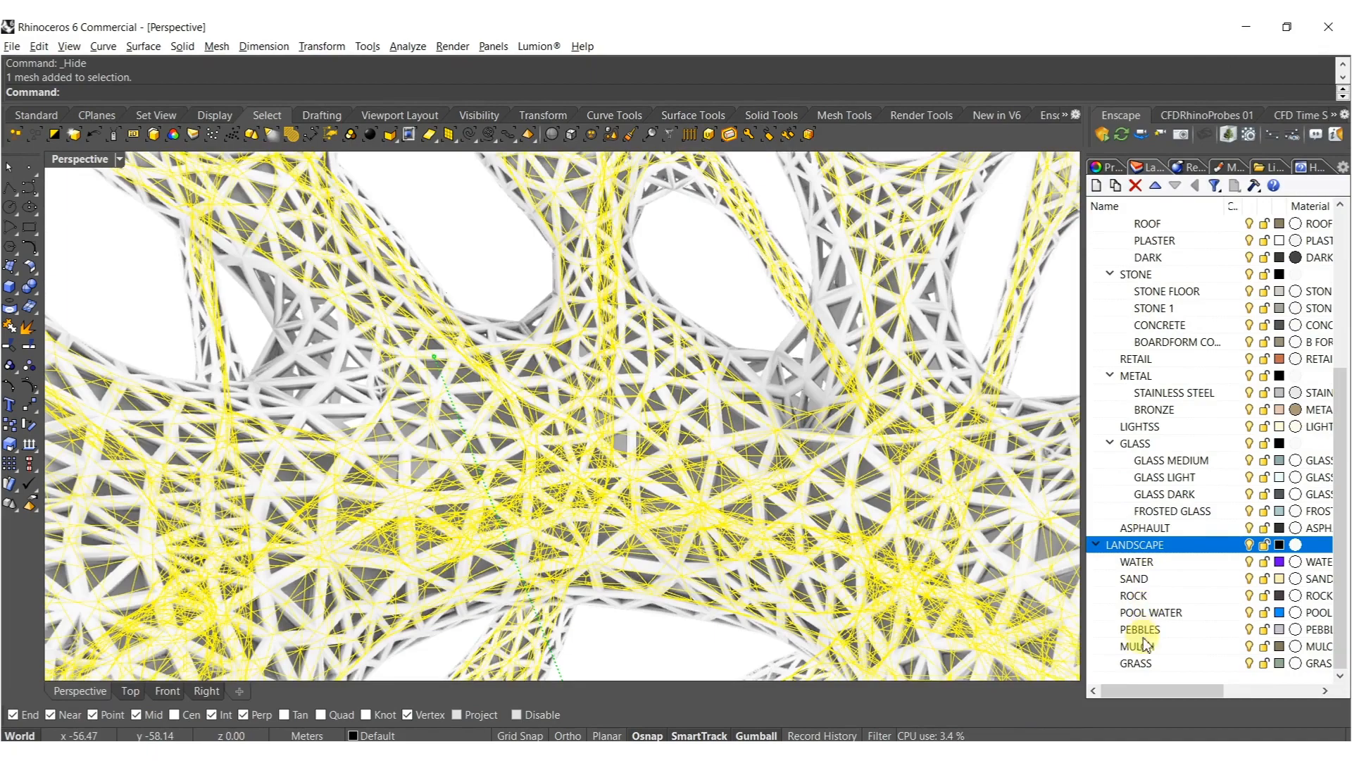
right_click(1138, 663)
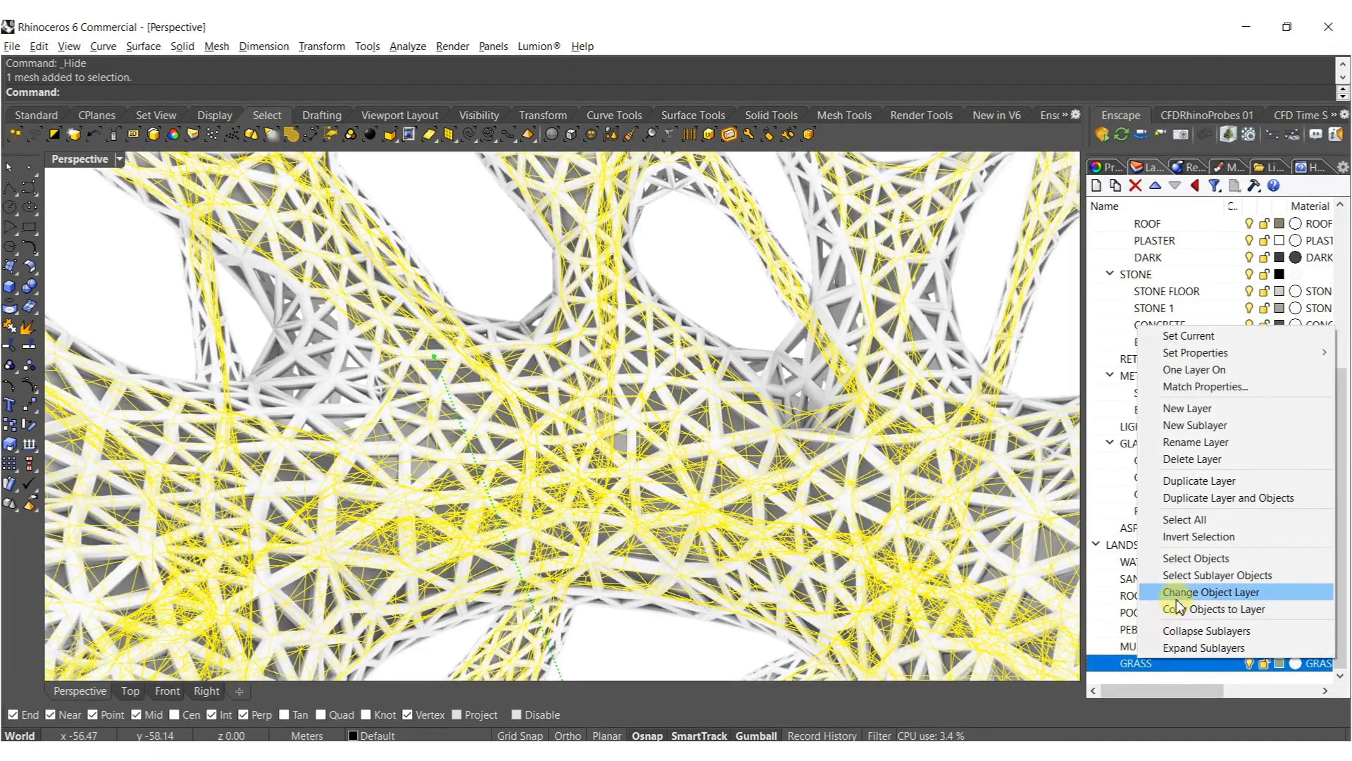
left_click(1176, 598)
Select the outer thickened frame mesh and move it to the STAINLESS STEEL layer.
scroll(620, 401, "down", 6)
right_click_drag(676, 493, 637, 493)
scroll(522, 577, "up", 8)
left_click(523, 564)
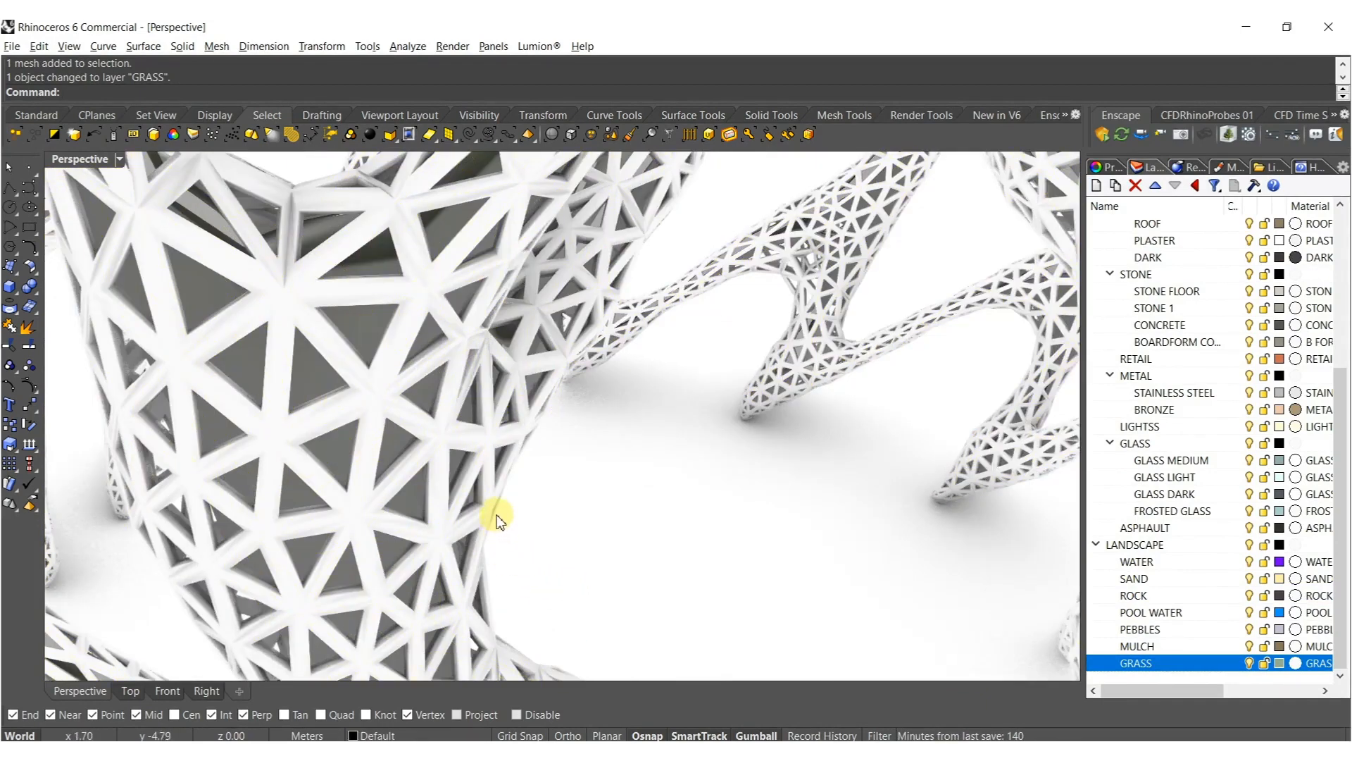
left_click(497, 521)
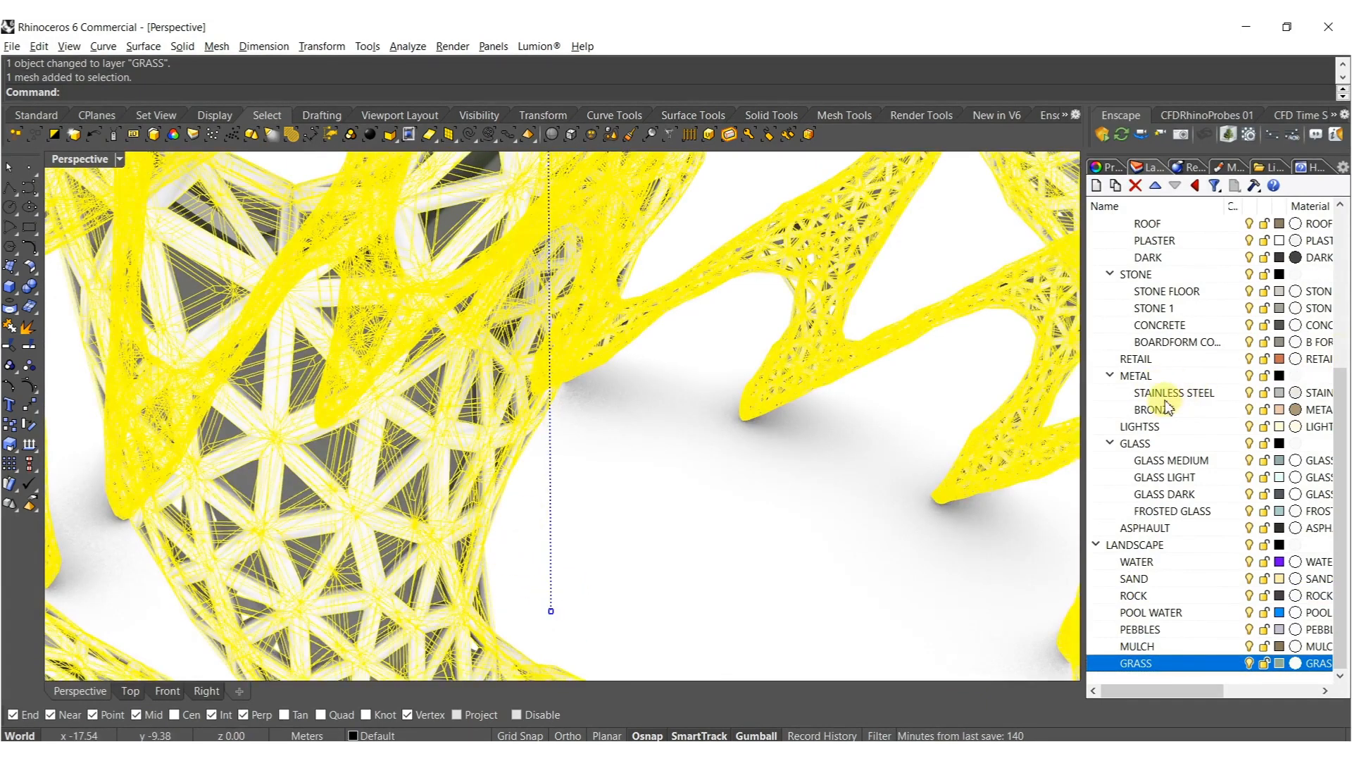
right_click(1169, 393)
left_click(1215, 660)
Set the perspective viewport to Shaded display and duplicate both meshes to a spot behind one side of the original.
left_click(772, 518)
scroll(771, 516, "down", 14)
right_click_drag(754, 506, 703, 603)
scroll(745, 510, "down", 8)
left_click_drag(846, 563, 483, 249)
right_click_drag(604, 445, 504, 439, "shift")
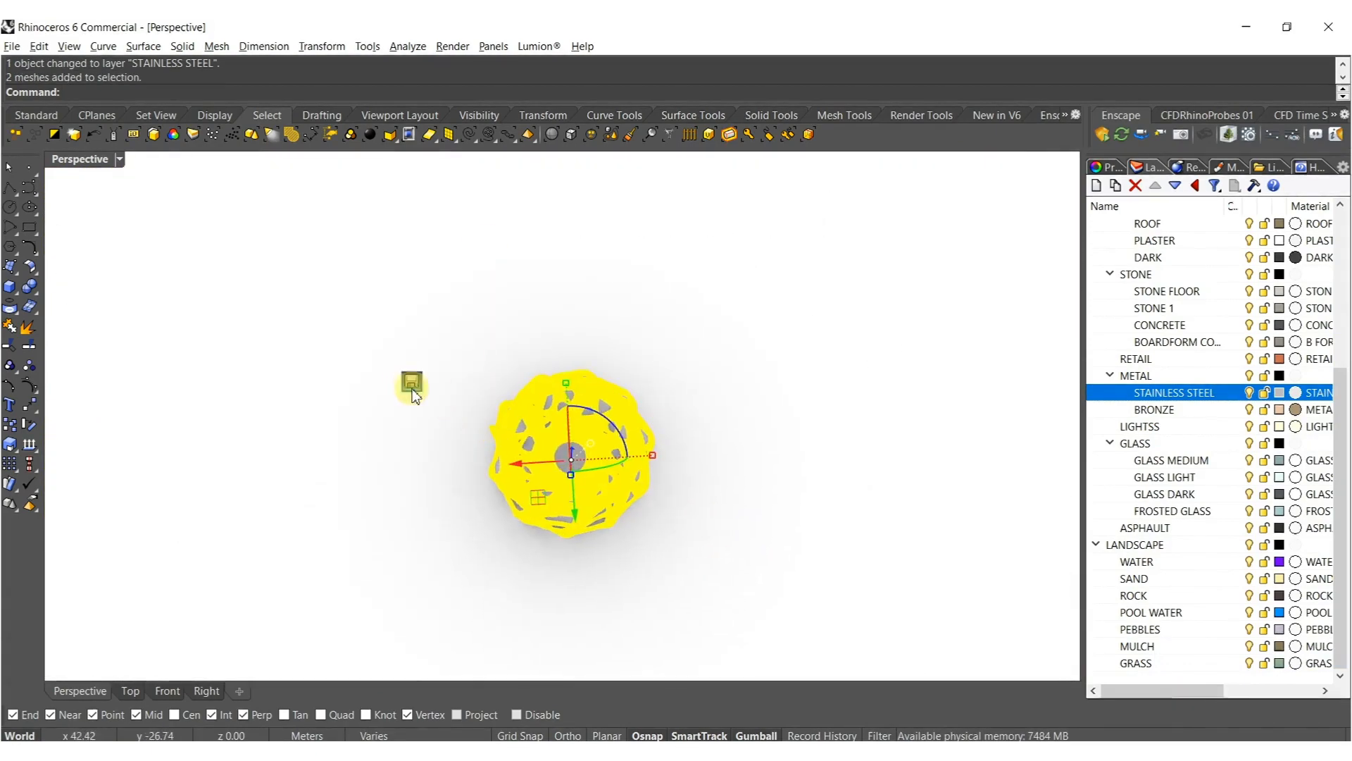
left_click(452, 382)
mouse_move(592, 451)
right_mouse_down()
mouse_move(605, 440)
mouse_move(605, 366)
mouse_move(578, 398)
mouse_move(575, 451)
right_mouse_up()
left_click_drag(560, 466, 360, 270)
right_click_drag(342, 257, 389, 339, "shift")
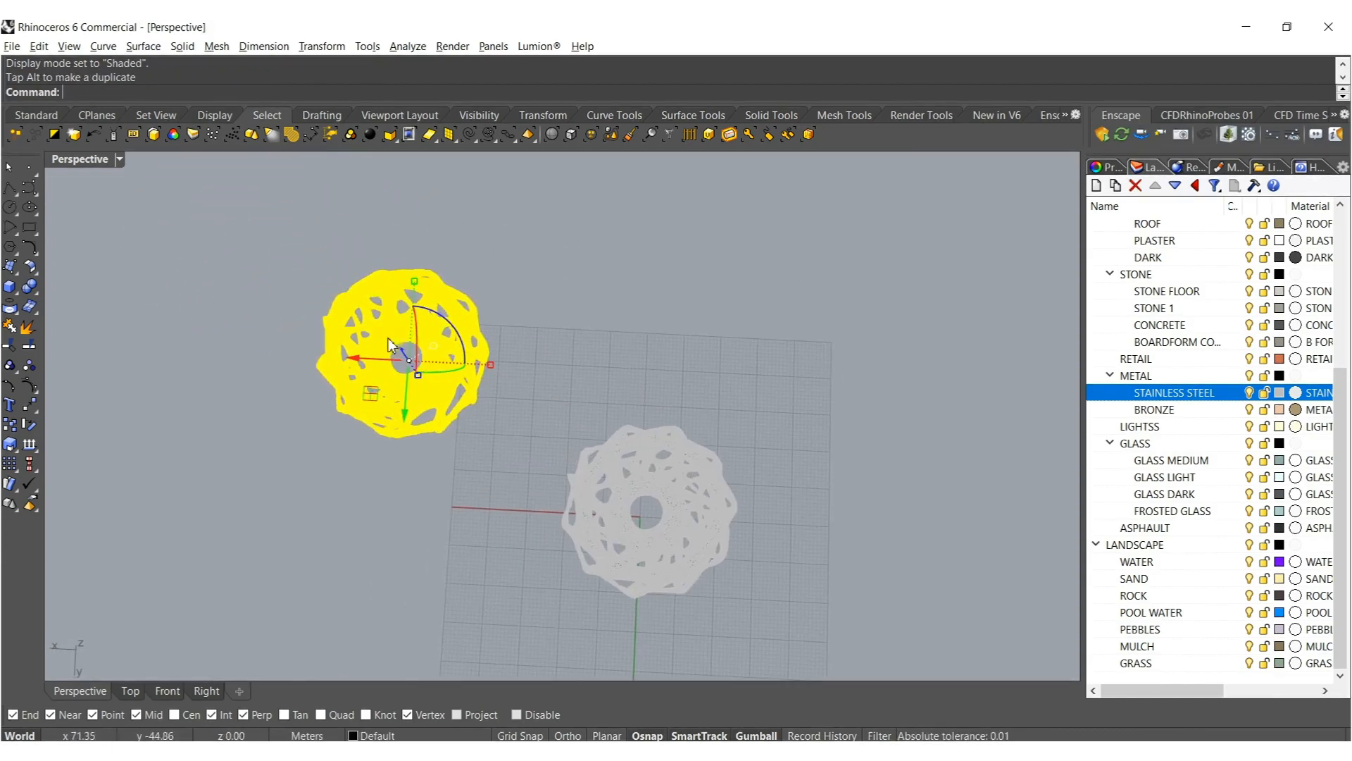
Rotate the duplicated meshes about their vertical axis and scale them down from a foot tip by a factor of about 0.87.
left_click_drag(451, 327, 308, 301)
right_click_drag(447, 384, 455, 267, "shift")
scroll(468, 458, "up", 5)
right_click_drag(466, 495, 487, 448)
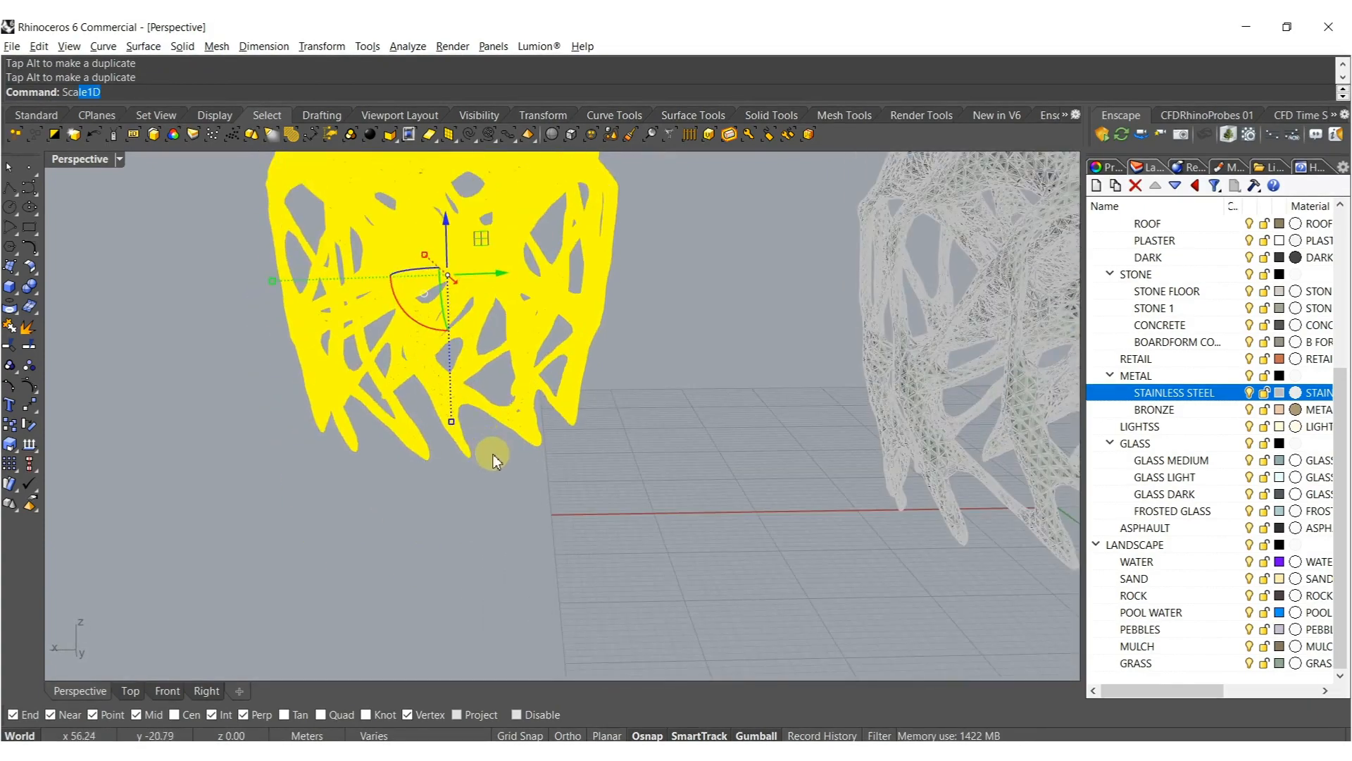
left_click(97, 125)
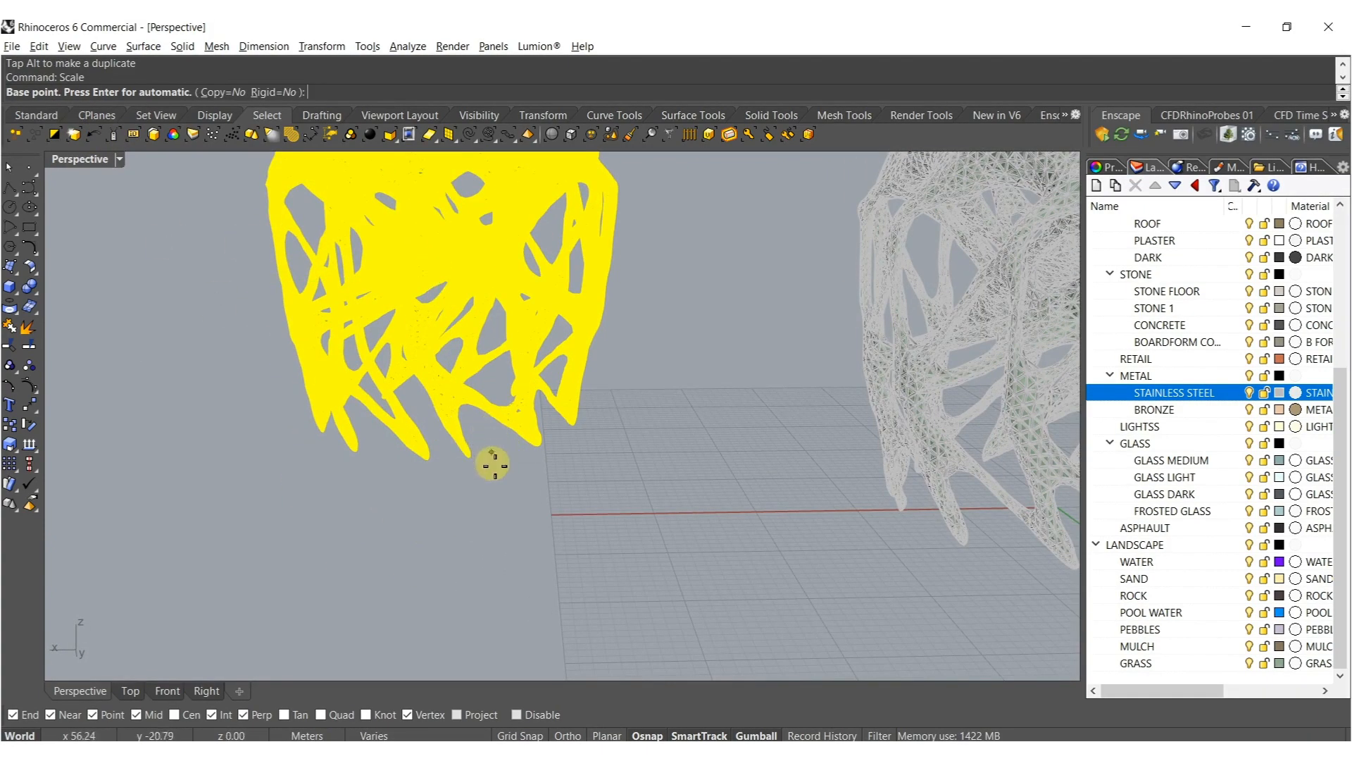
left_click(476, 464)
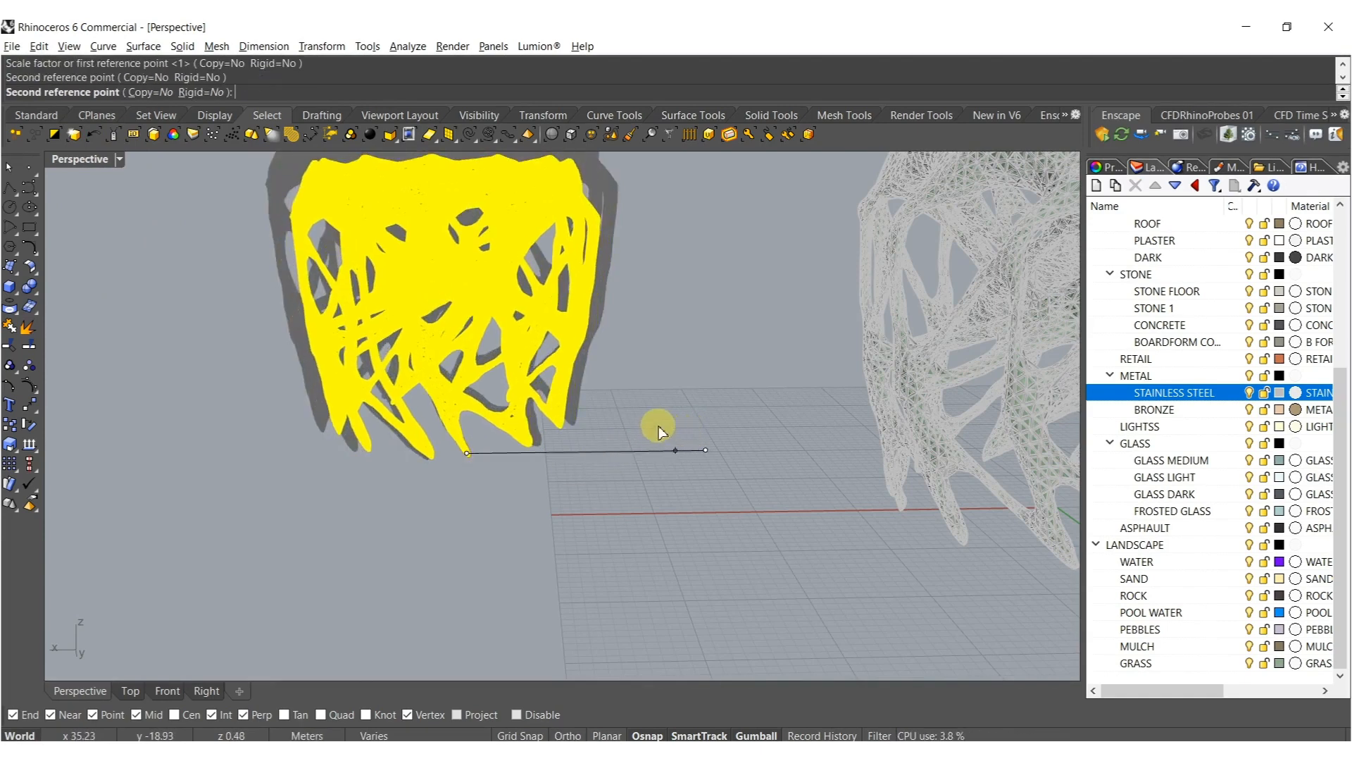
Duplicate the scaled pair of meshes to the opposite side of the original form.
scroll(588, 414, "down", 8)
right_click_drag(587, 414, 516, 522)
left_click_drag(344, 524, 599, 365)
key("alt")
Scale the second copy down slightly, using the tip of one of its feet as base point.
right_click_drag(597, 416, 610, 349, "shift")
scroll(609, 349, "up", 6)
right_click_drag(636, 398, 592, 399)
scroll(668, 438, "up", 6)
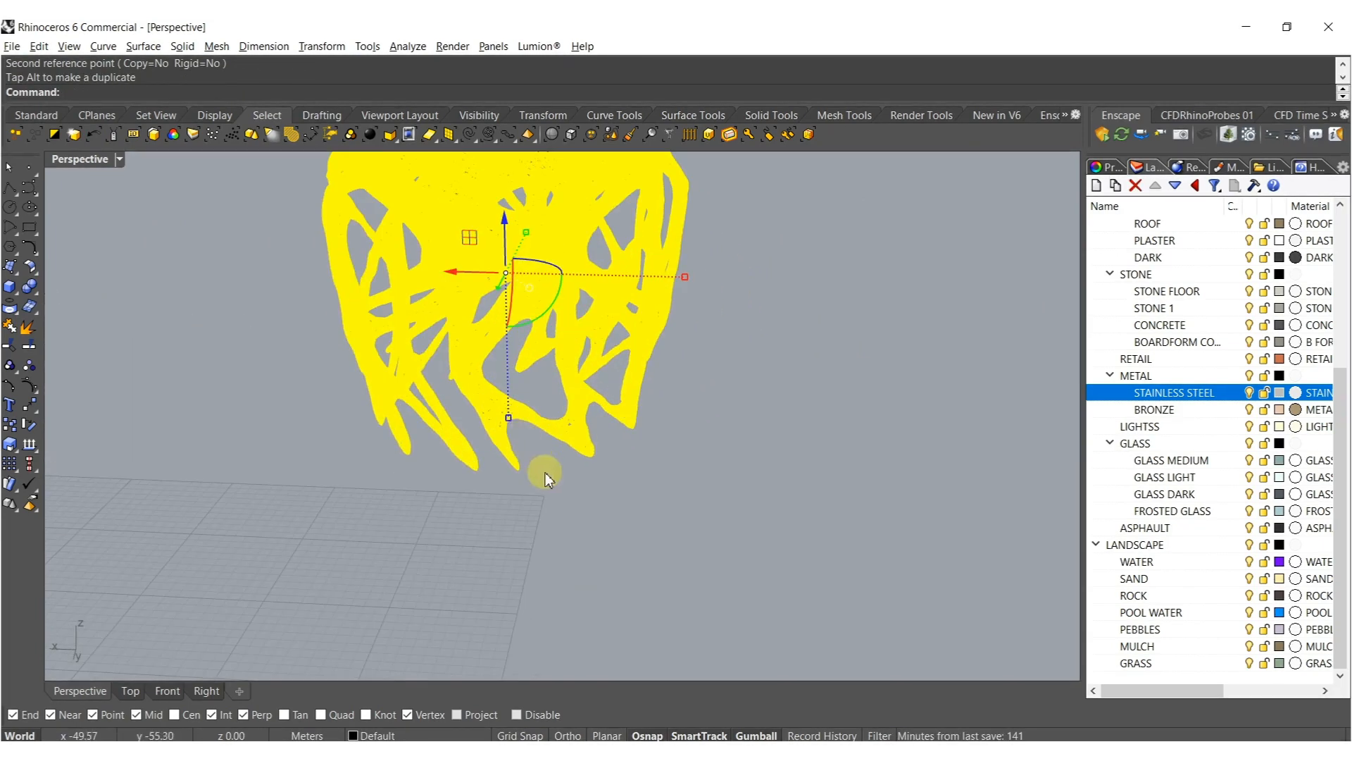
right_click(545, 472)
left_click(527, 476)
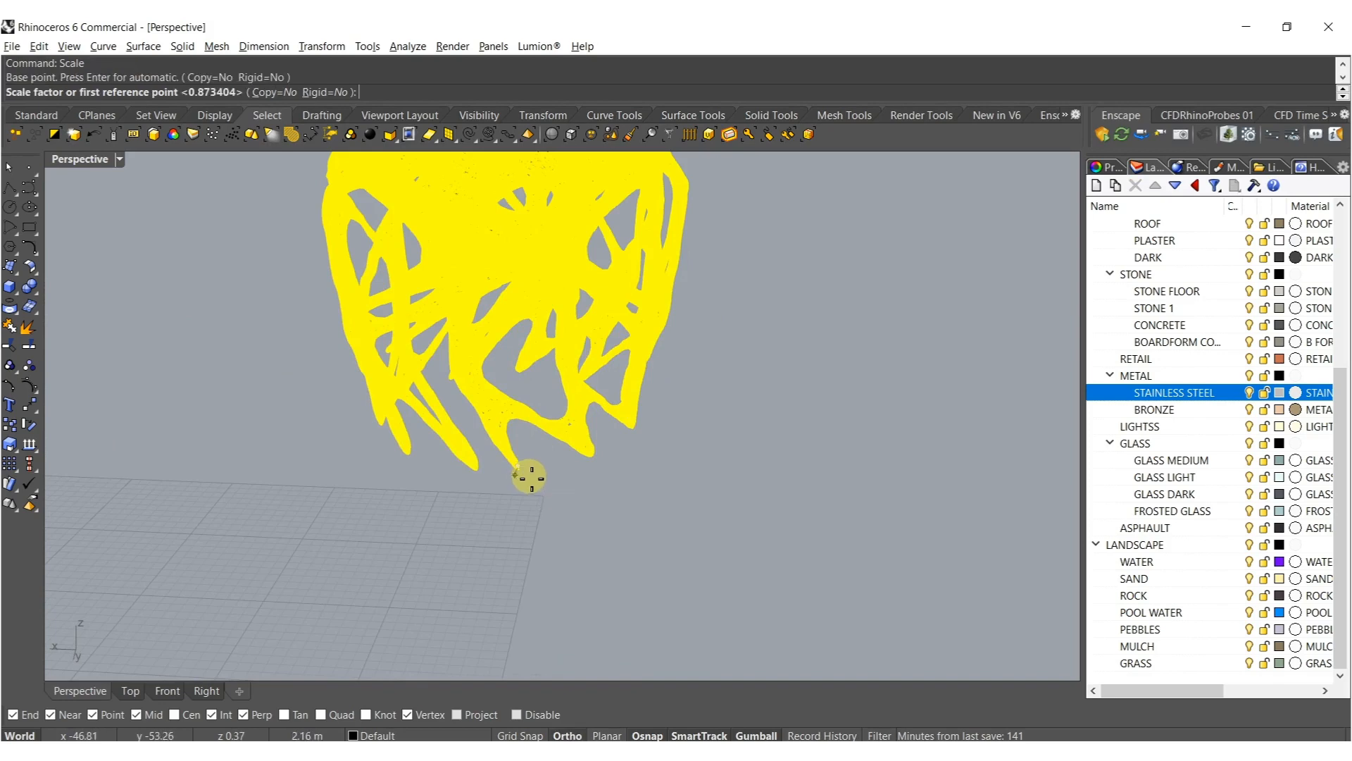
left_click(681, 473)
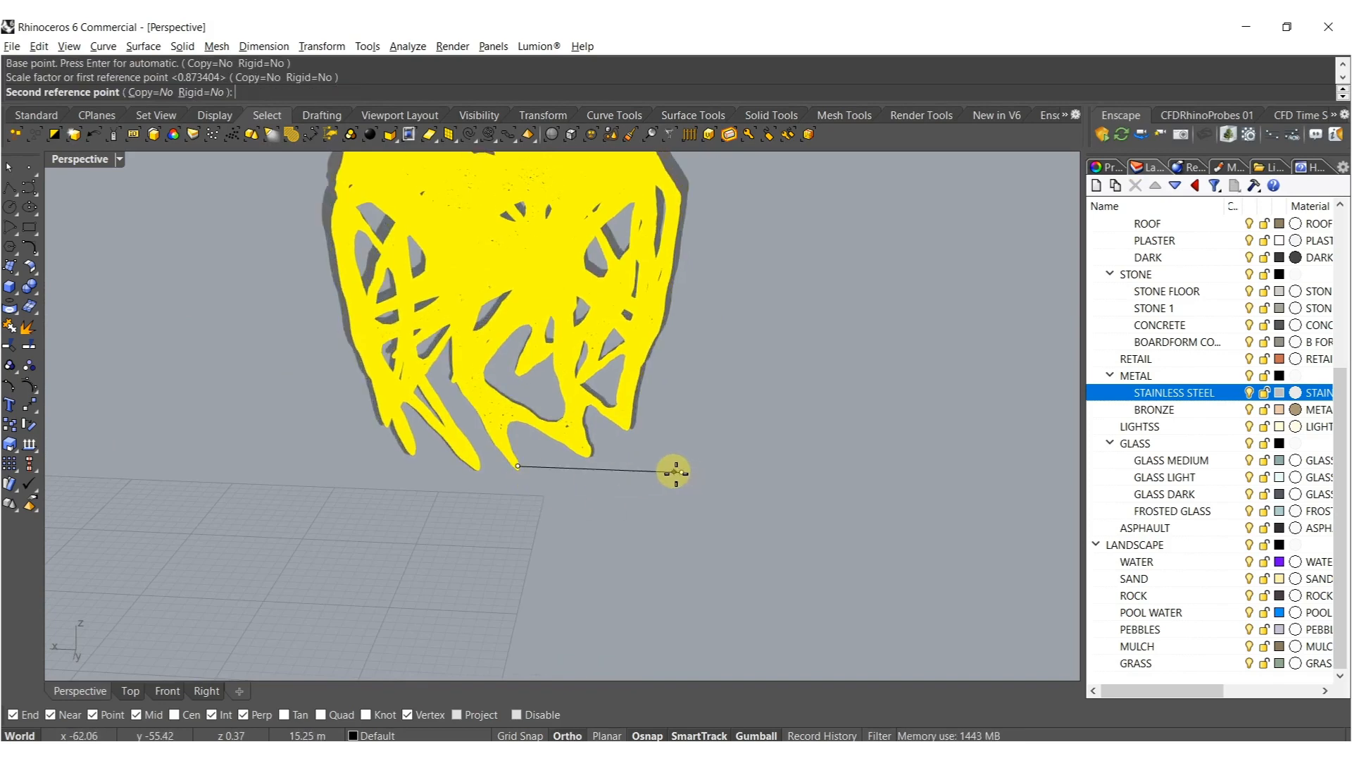
left_click(674, 471)
scroll(652, 446, "down", 5)
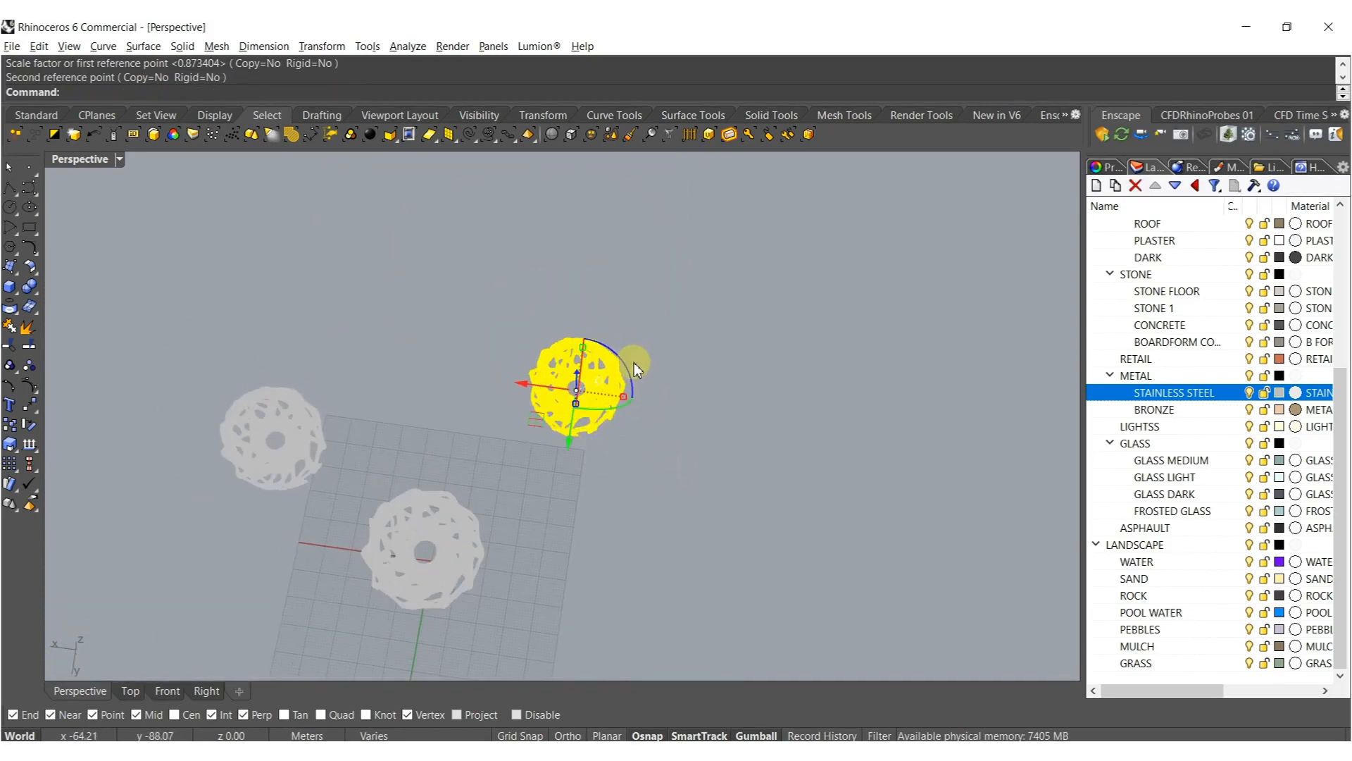
Rotate the second copy about its vertical axis and clear the selection.
left_click_drag(627, 369, 565, 465)
left_click(531, 510)
right_click_drag(531, 510, 618, 412)
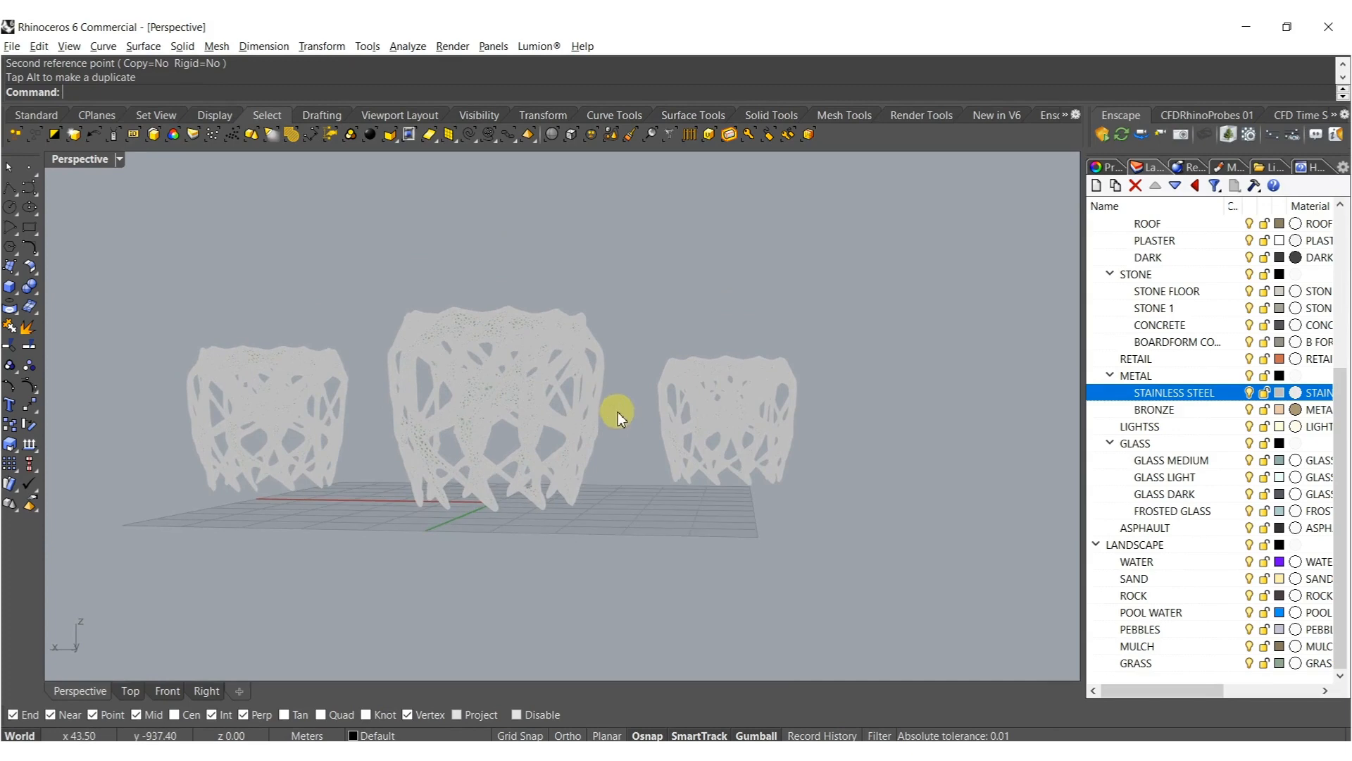
right_click_drag(649, 368, 818, 483)
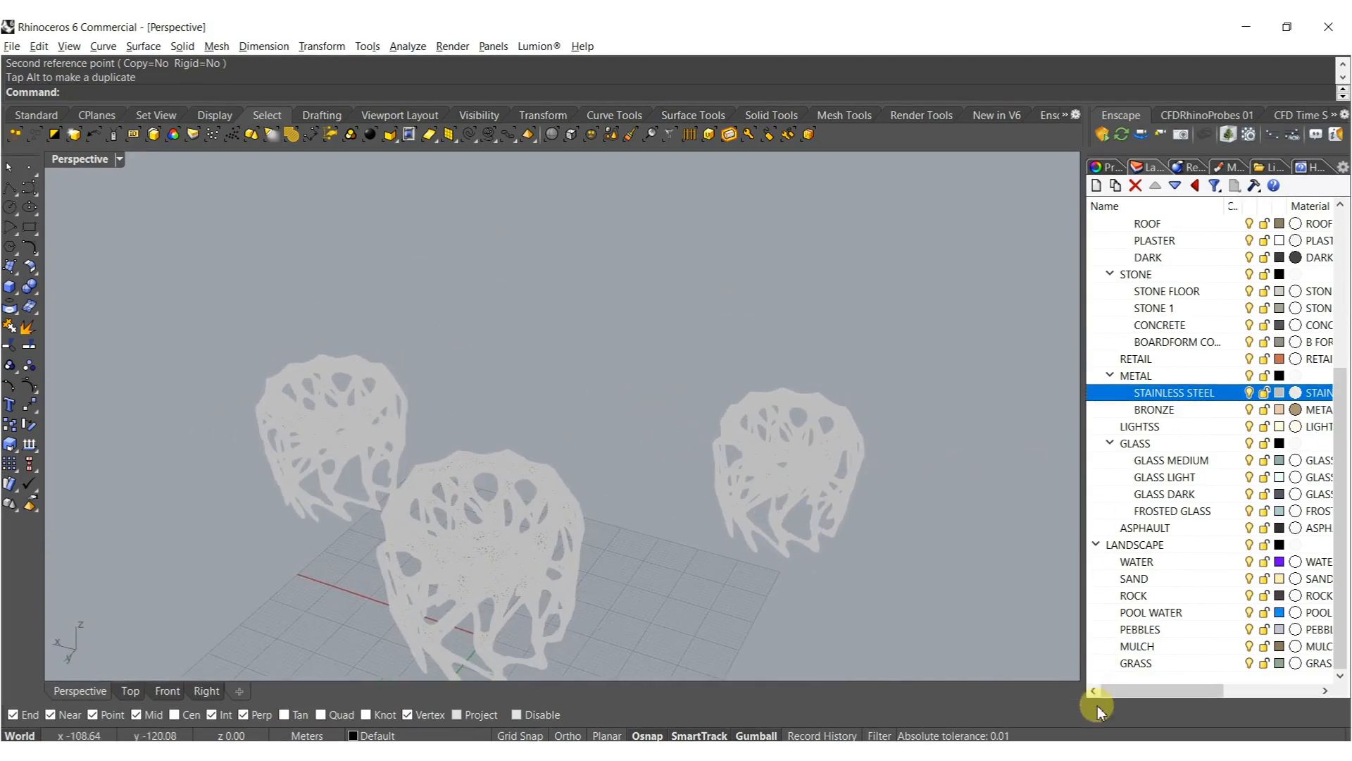
Select all meshes on the GRASS layer.
right_click(1129, 667)
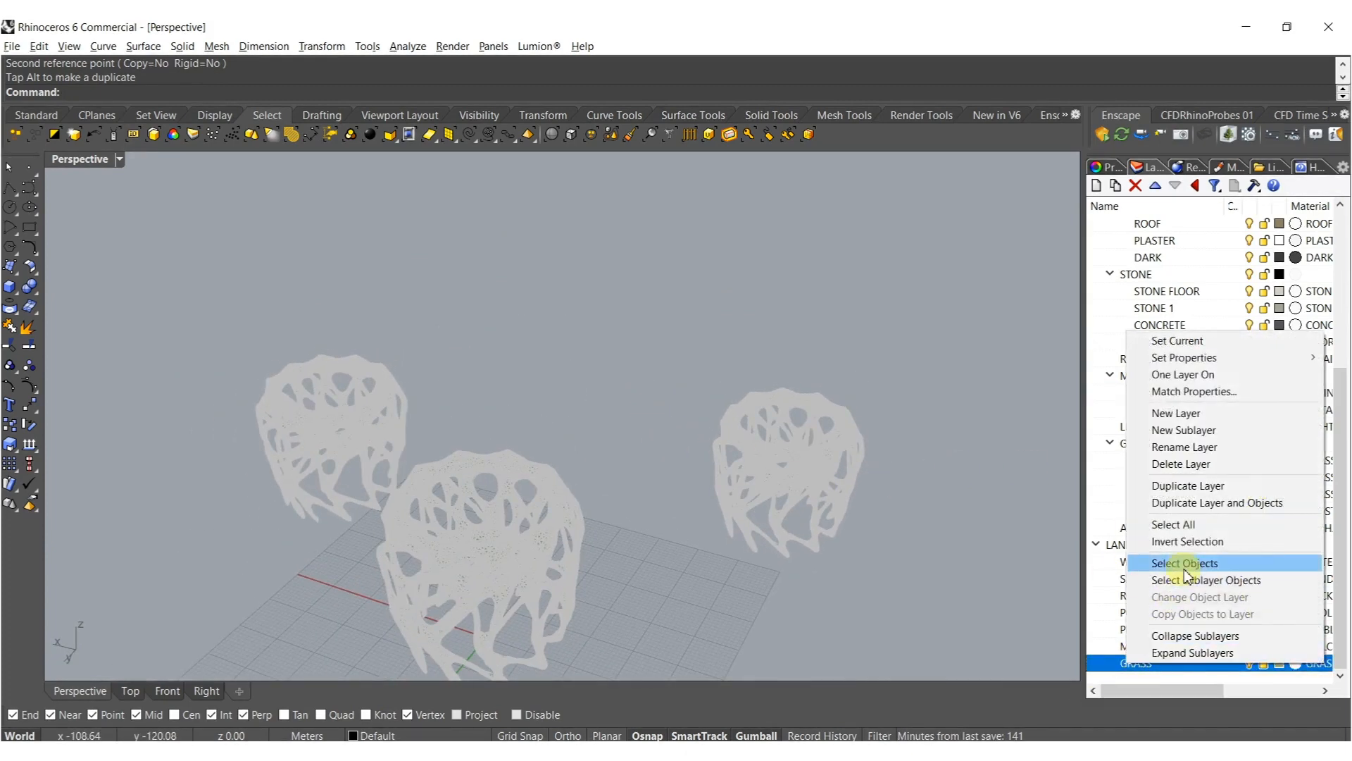
left_click(1148, 562)
right_click_drag(793, 571, 614, 386)
left_click(615, 386)
Select the frame meshes of all three vase forms by matching colour and join them into one mesh.
left_click(515, 502)
scroll(325, 421, "up", 5)
right_click_drag(516, 535, 514, 424)
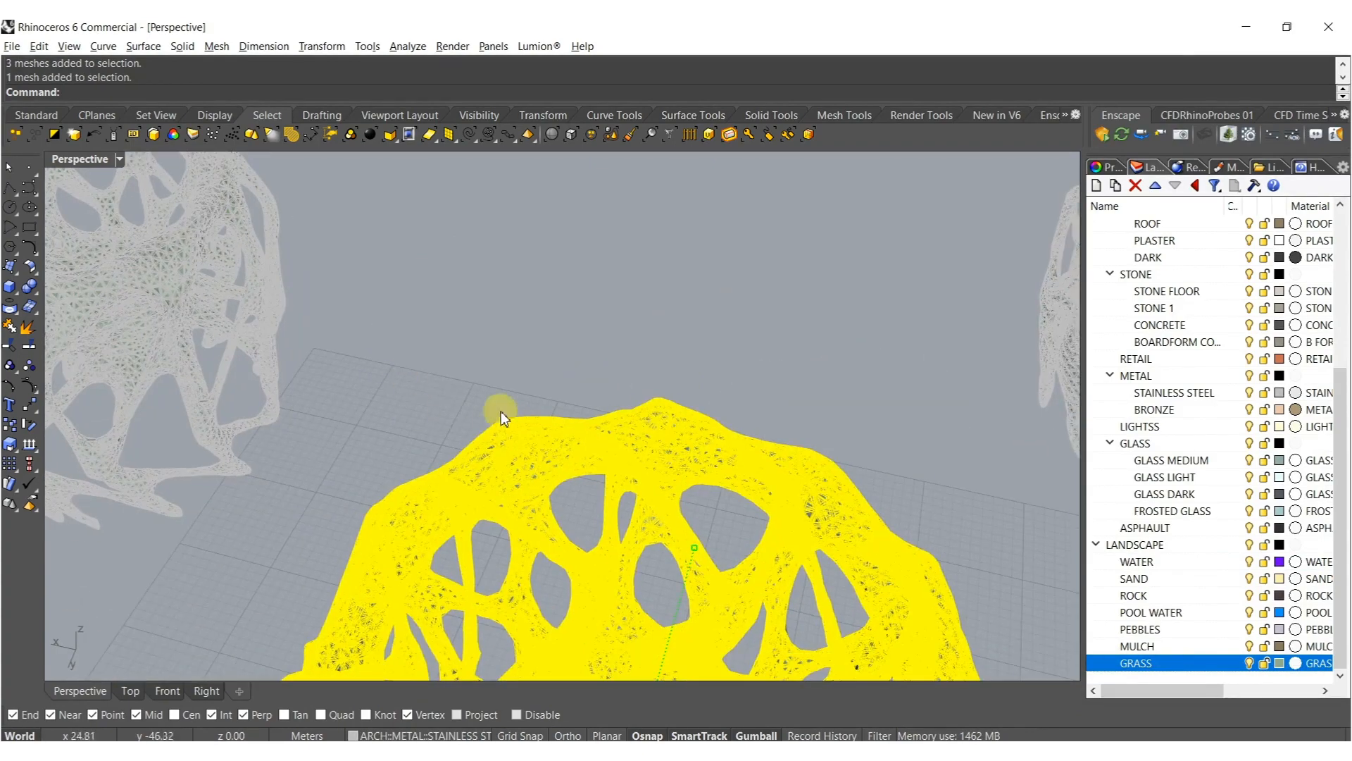
right_click_drag(287, 302, 201, 288)
left_click(211, 305)
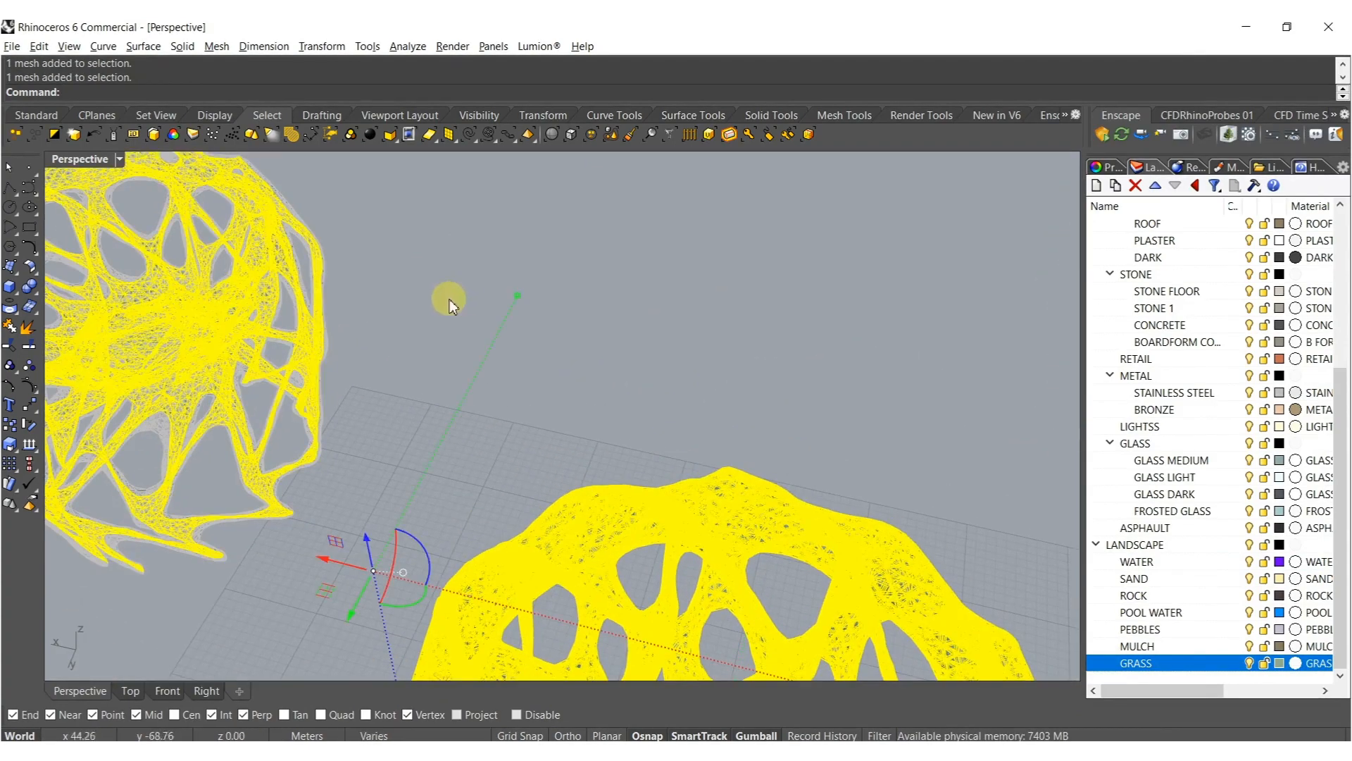
scroll(250, 303, "up", 6)
left_click(251, 303, "ctrl")
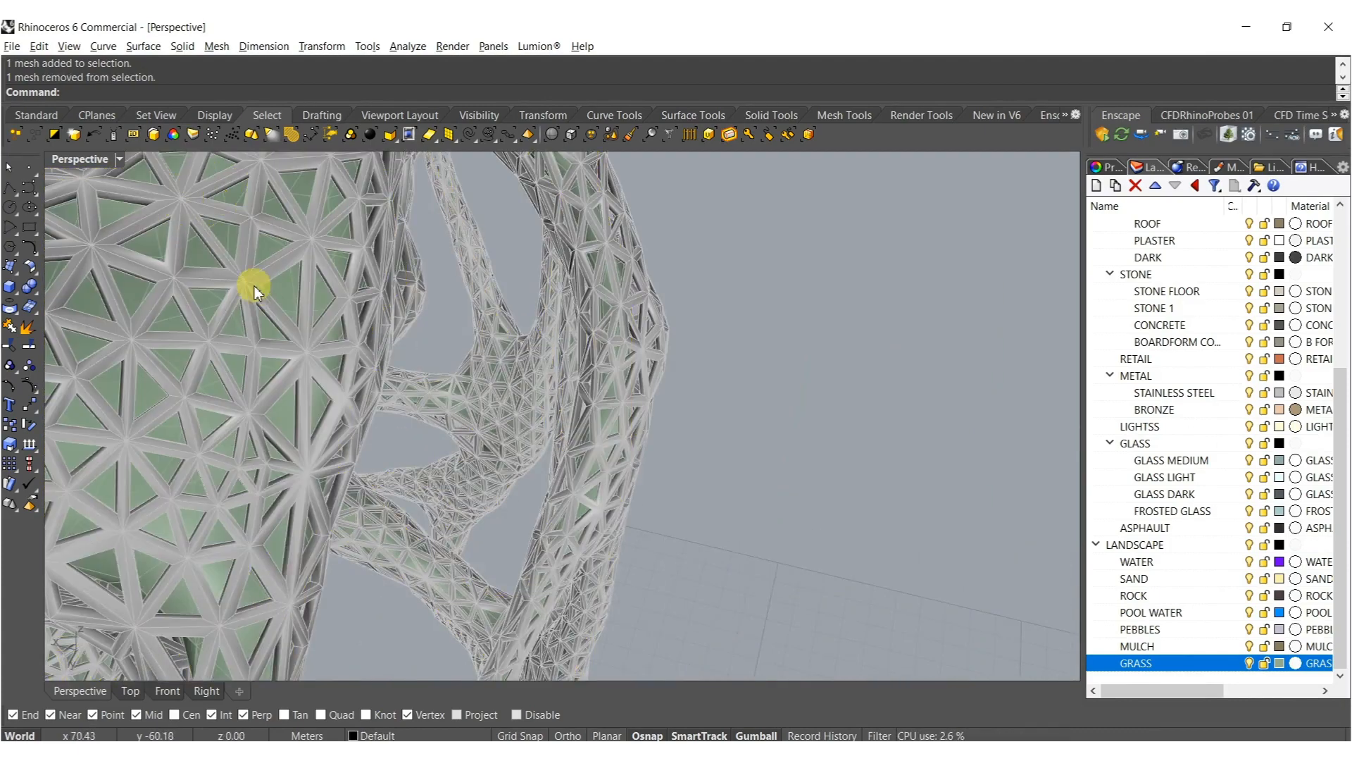
left_click(255, 286, "shift")
scroll(255, 286, "down", 6)
left_click(174, 135)
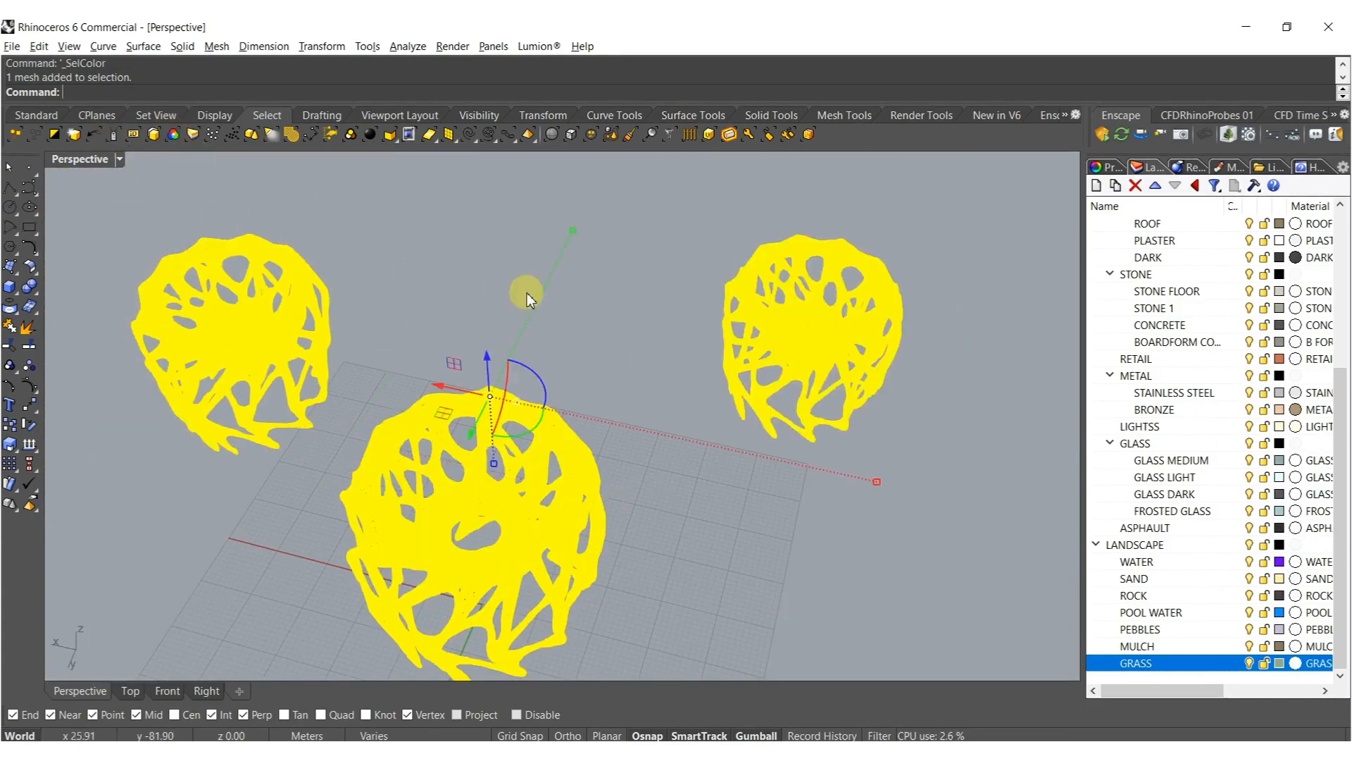
right_click_drag(528, 293, 506, 289)
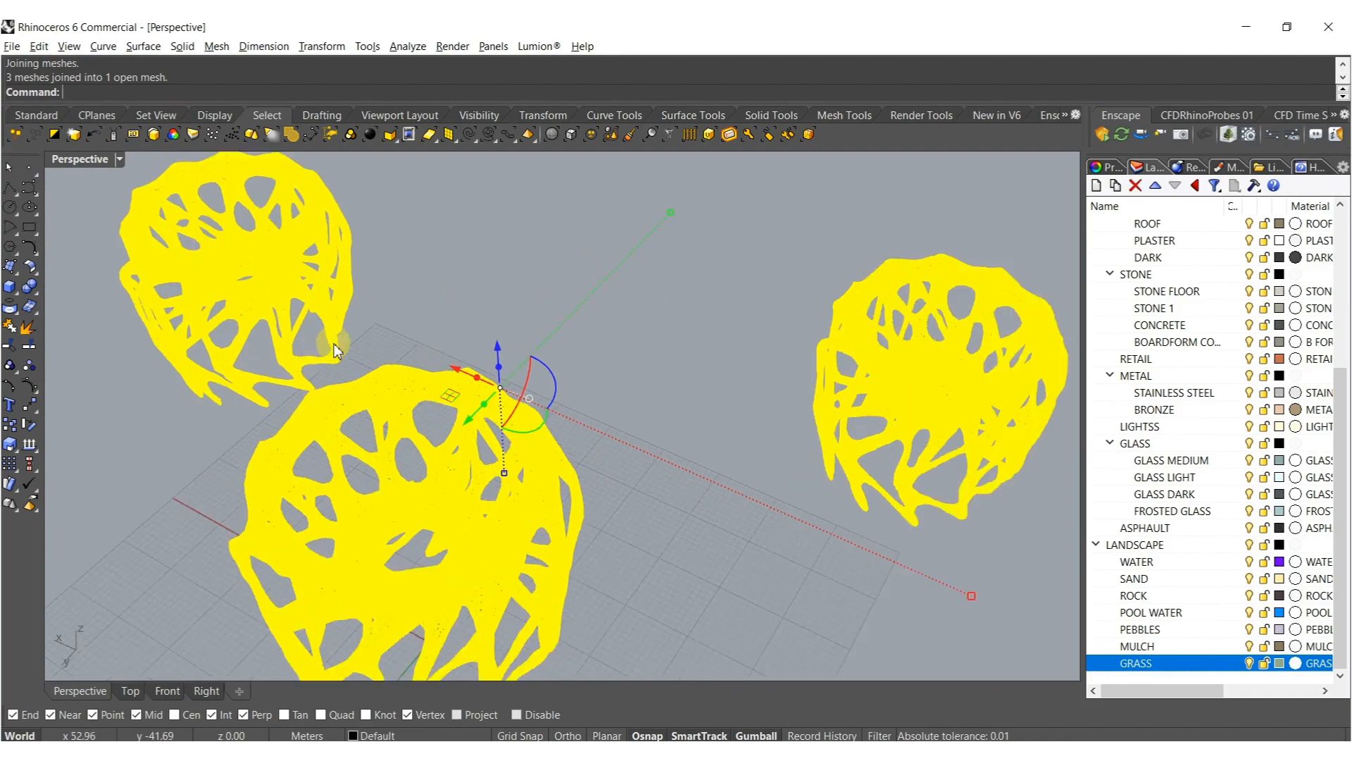
Select the green inner meshes of all three vase forms by matching colour and join them into one mesh.
scroll(333, 344, "up", 10)
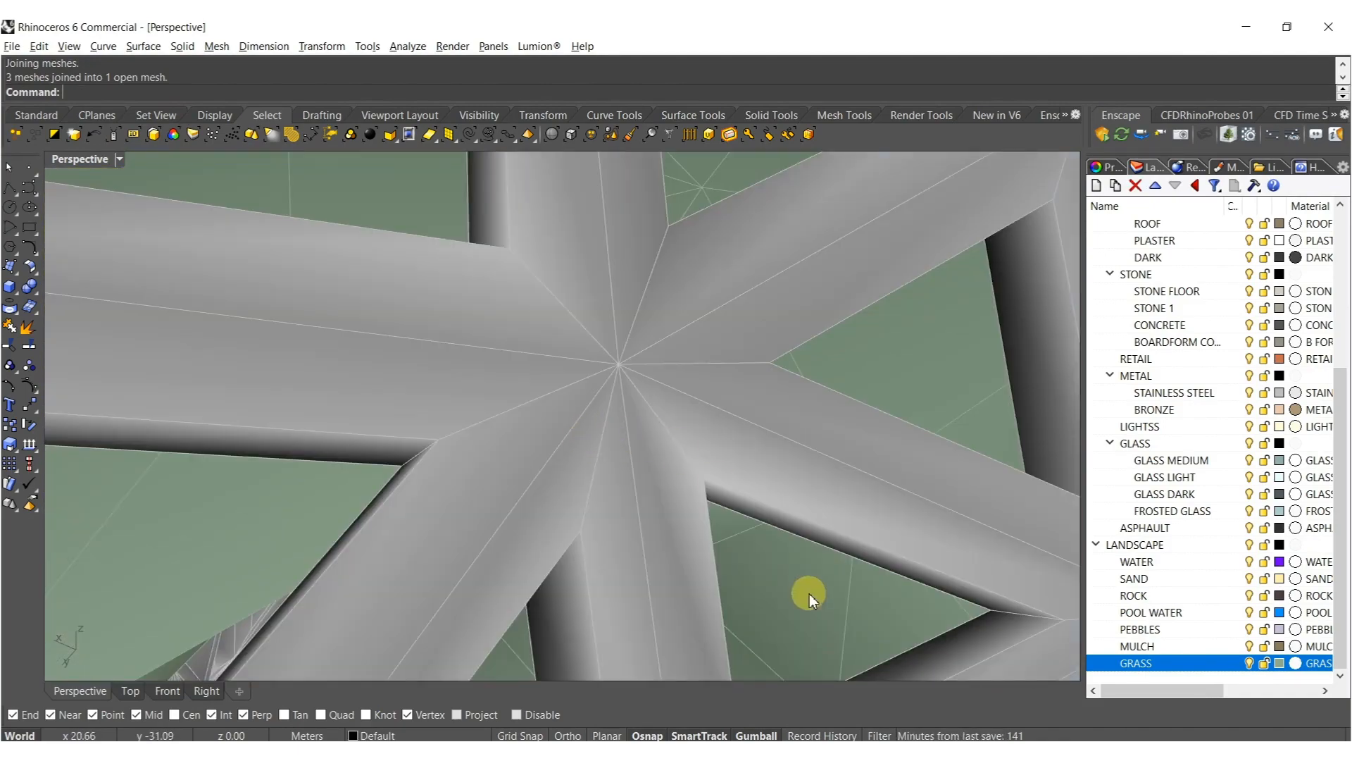
left_click(809, 593)
left_click(153, 134)
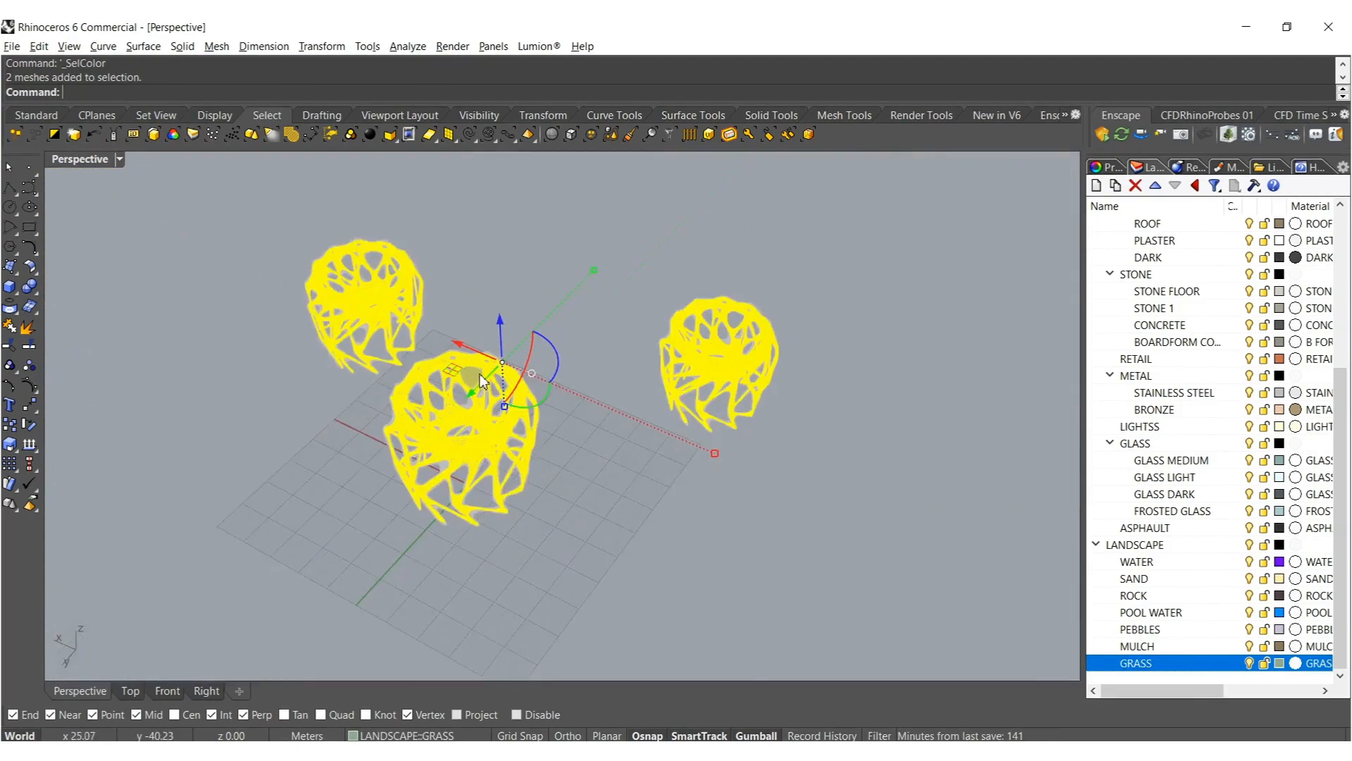
key("ctrl+j")
right_click_drag(471, 343, 576, 480, "shift")
Create a solid bounding box in world coordinates around all the vase meshes.
left_click(529, 365)
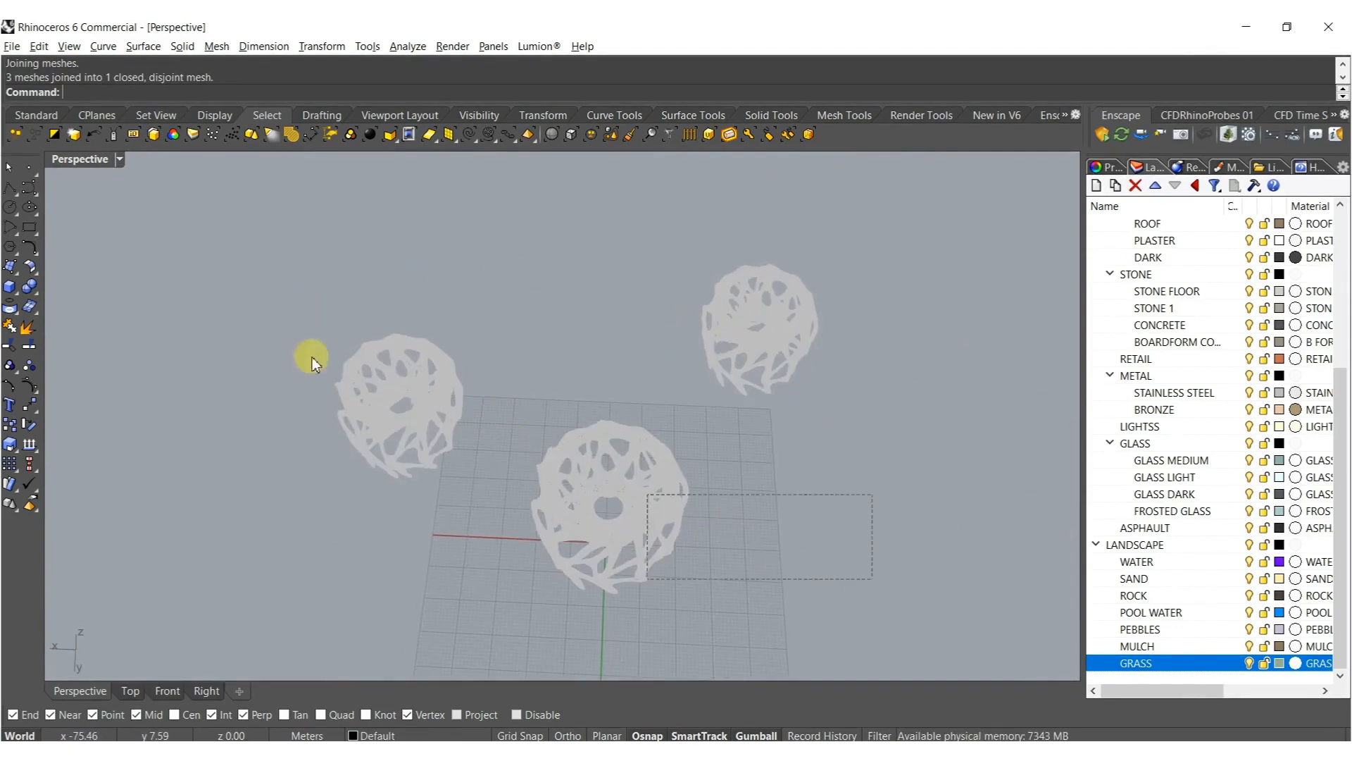
left_click_drag(311, 357, 297, 328)
type("BoundingBox")
key("Return")
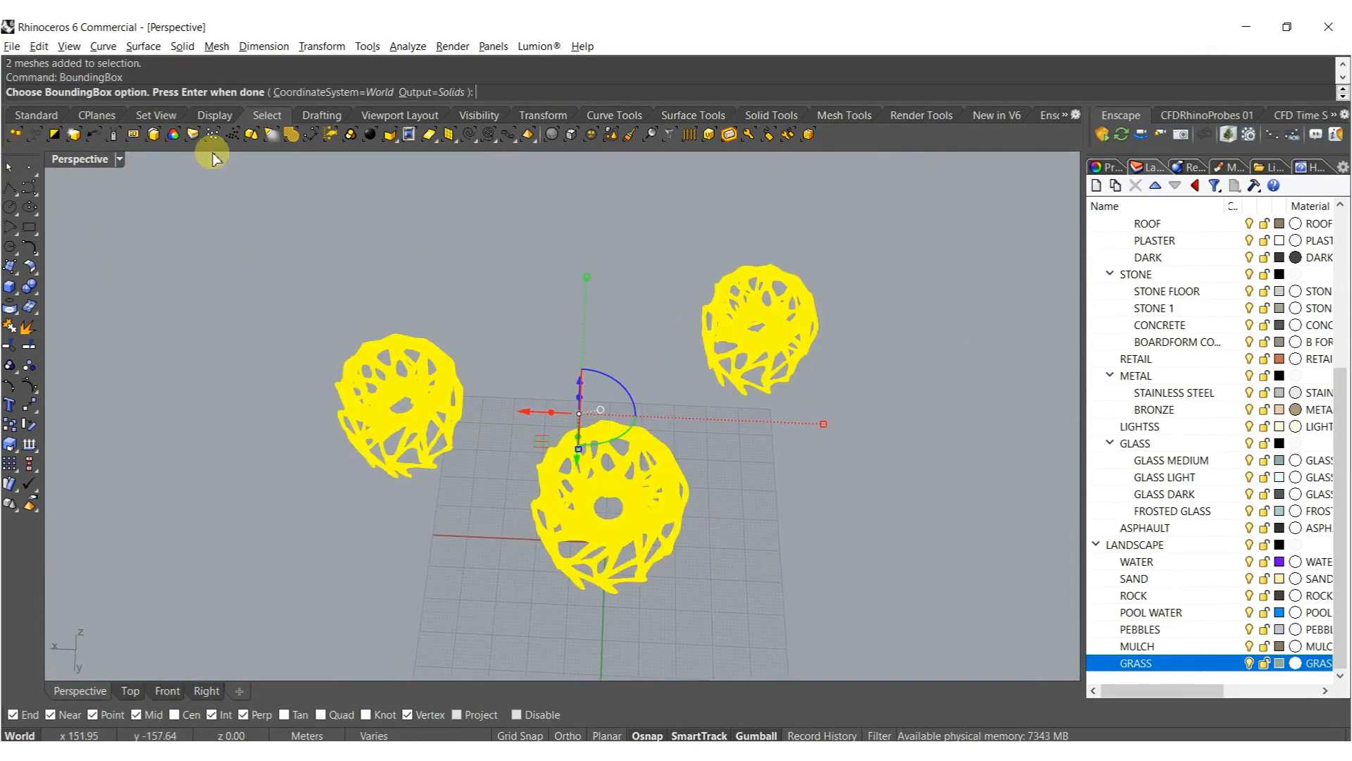
key("Return")
Break the bounding box into separate faces, delete all except the bottom one, and select that face.
right_click_drag(362, 407, 397, 310)
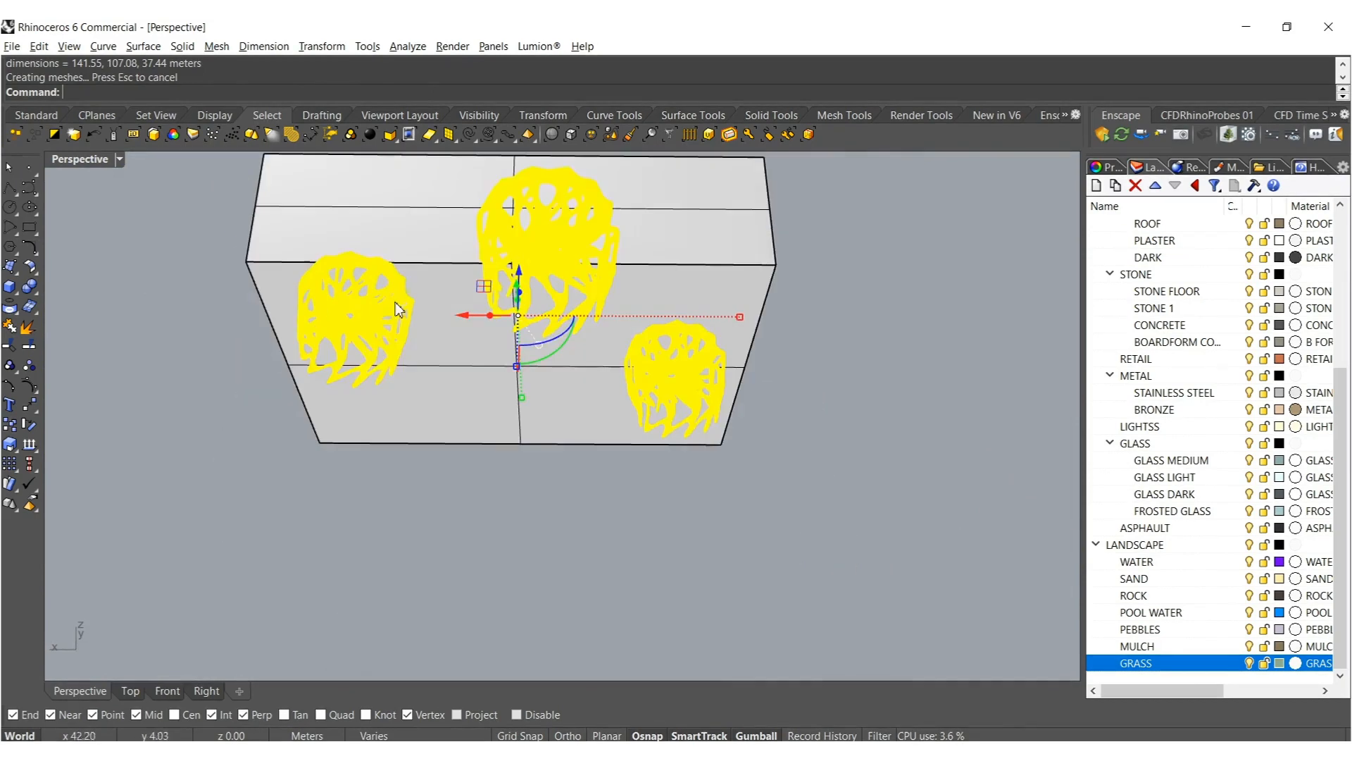
left_click(458, 367)
middle_click(458, 369)
left_click(474, 381)
right_click_drag(458, 350, 479, 493)
left_click(438, 529)
Scale the bottom face up in both horizontal directions into a ground plane extending far beyond the vases.
scroll(437, 525, "down", 12)
right_click_drag(576, 423, 463, 442)
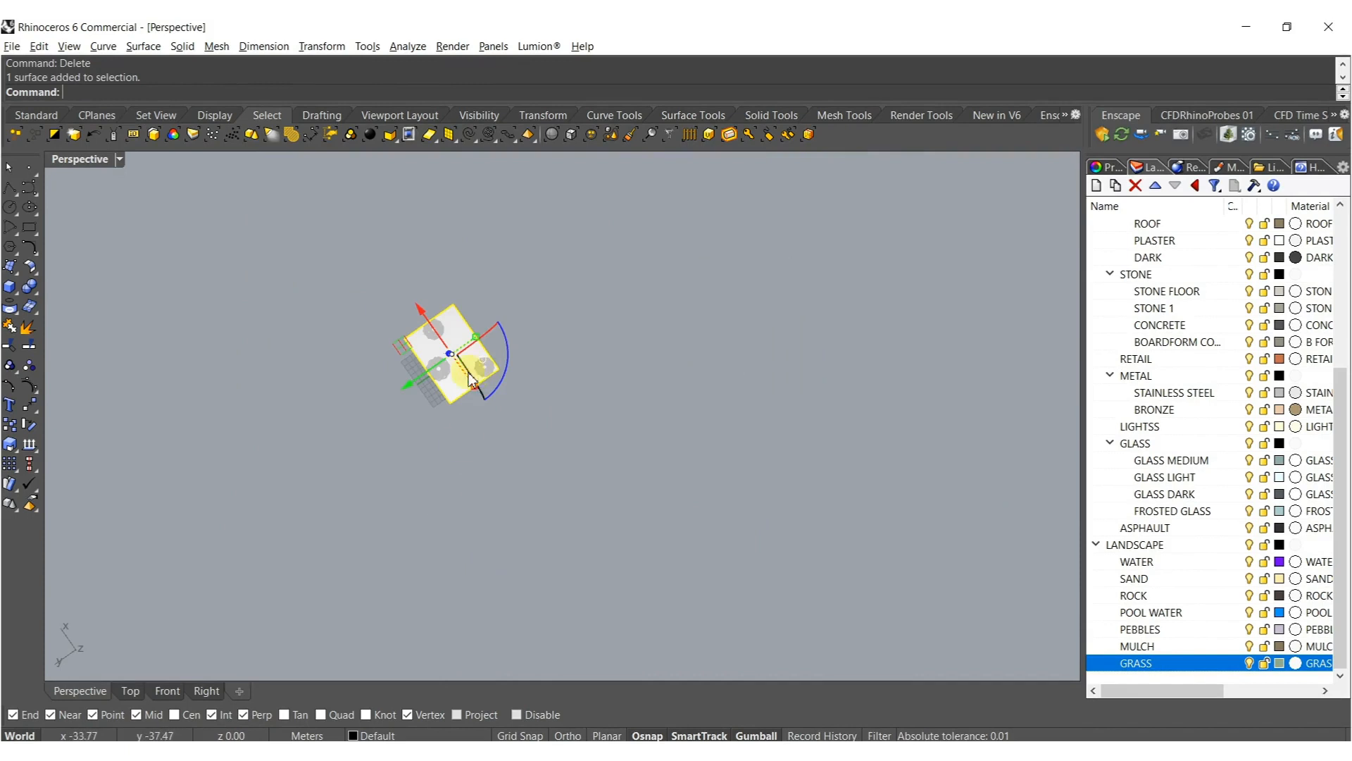
left_click_drag(475, 338, 489, 328, "shift")
right_click_drag(451, 405, 527, 439)
left_click_drag(527, 491, 866, 353, "shift")
mouse_move(619, 353)
right_mouse_down()
mouse_move(619, 444)
mouse_move(609, 343)
right_mouse_up()
scroll(598, 395, "up", 8)
key("Escape")
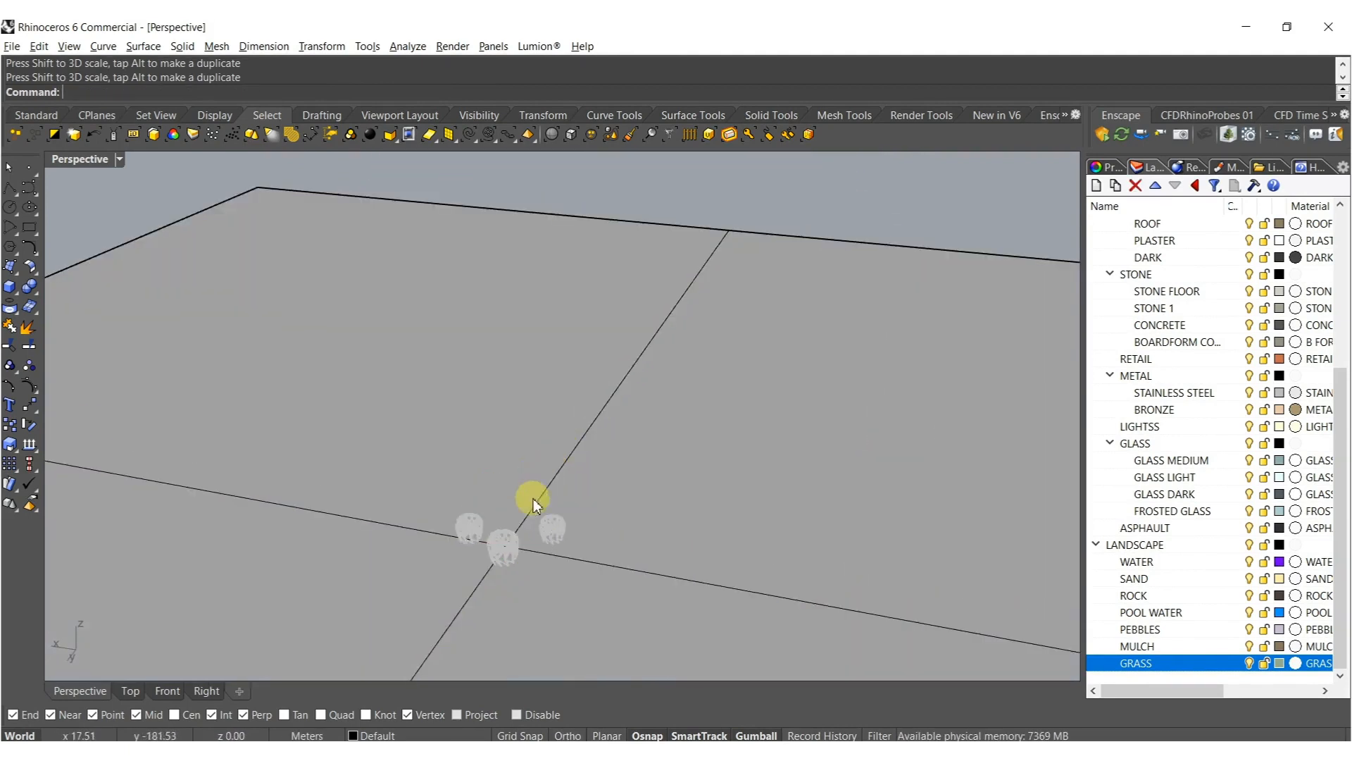
Rebuild the ground surface at degree 3 with a dense control-point grid, using 125 points in U.
left_click(546, 466)
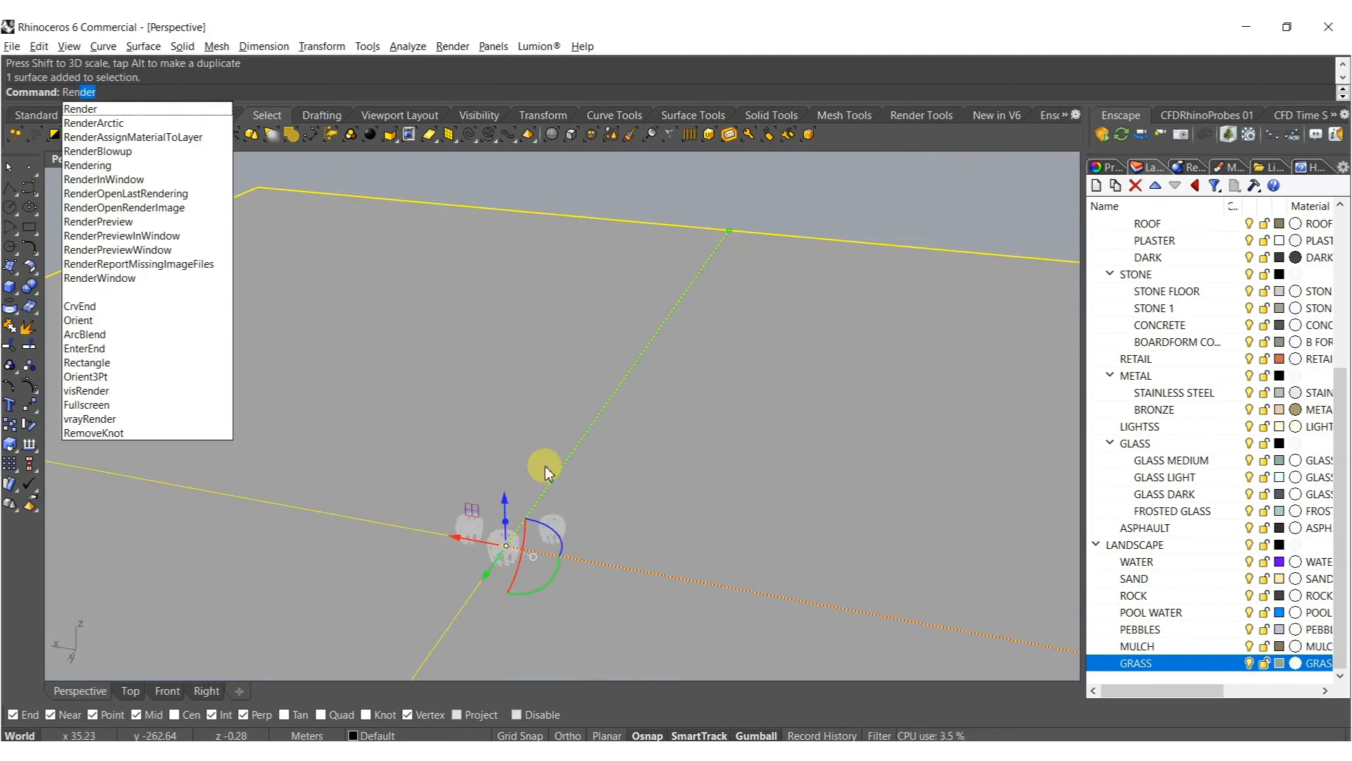
key("Escape")
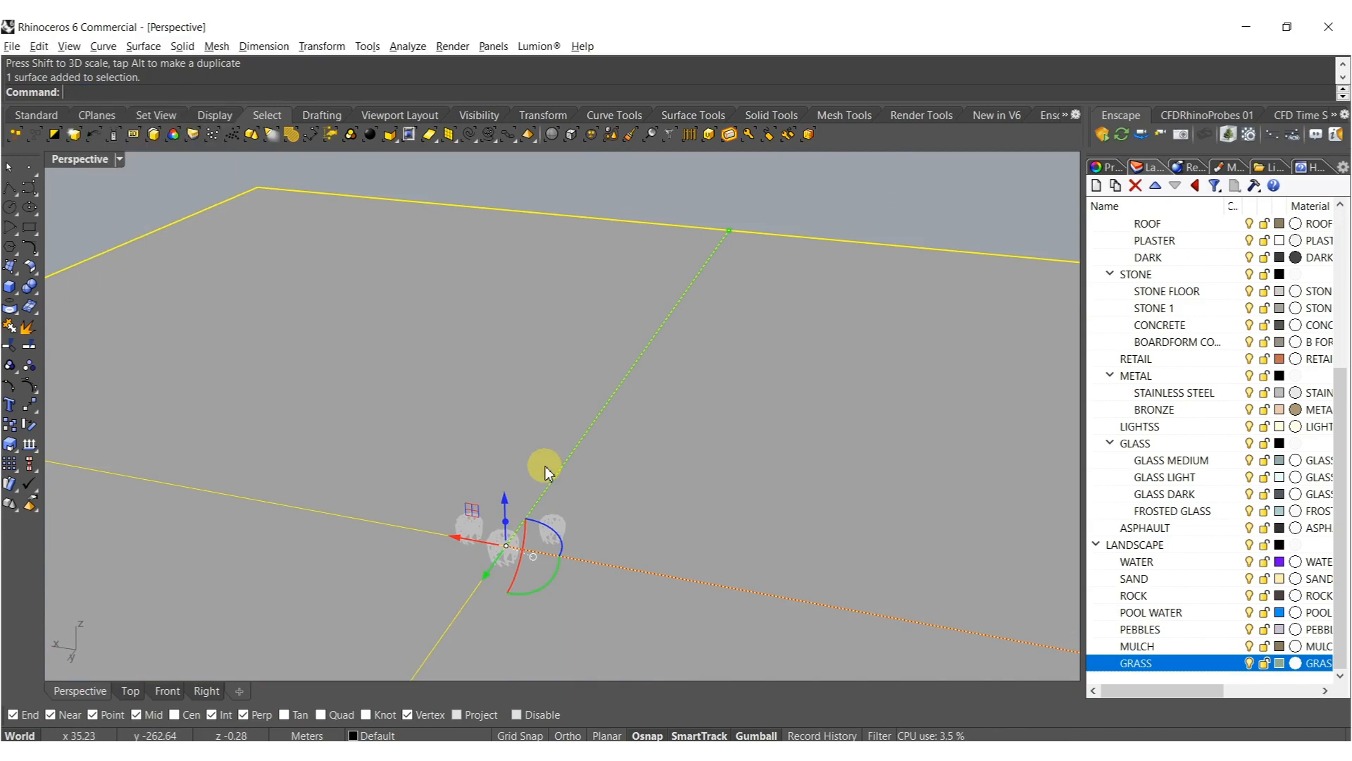
key("Return")
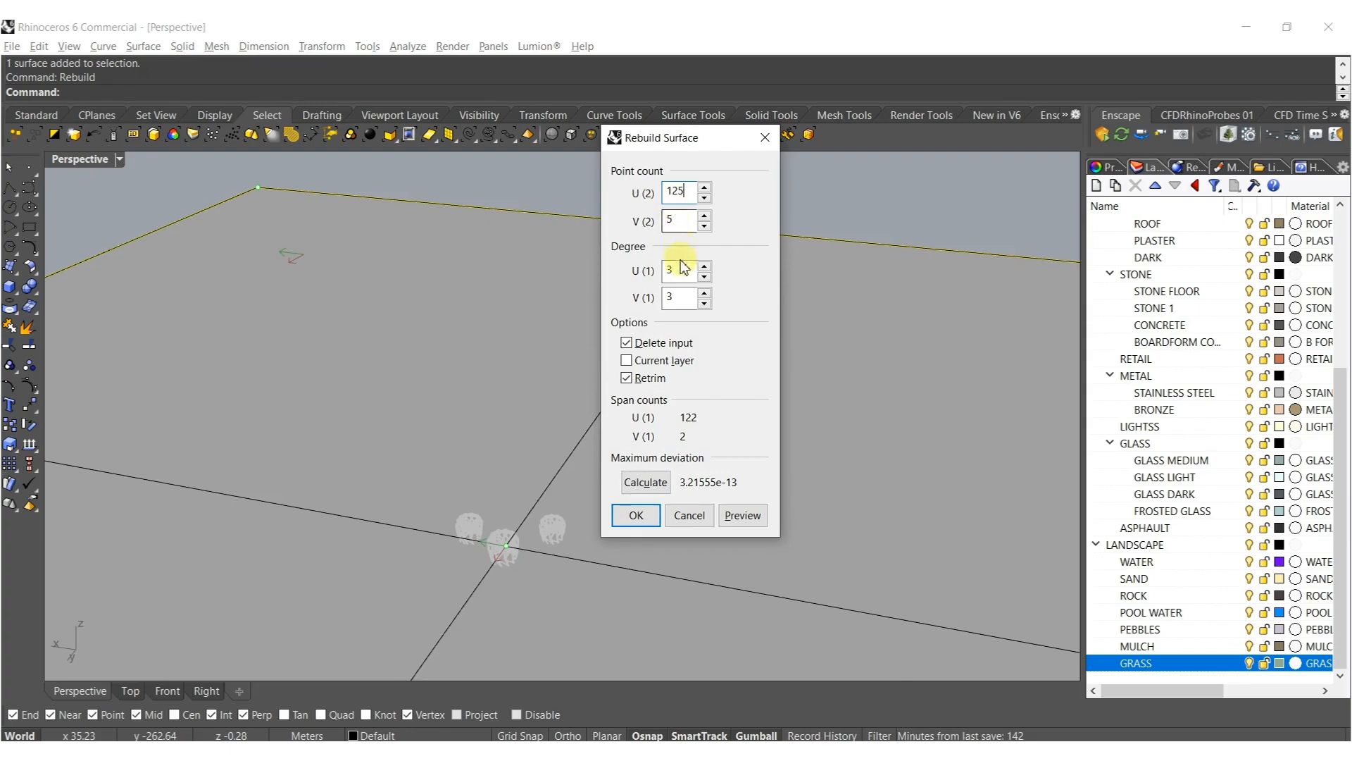
left_click(637, 514)
mouse_move(535, 529)
right_mouse_down()
mouse_move(532, 469)
mouse_move(462, 527)
right_mouse_up()
scroll(543, 536, "up", 7)
scroll(531, 493, "down", 4)
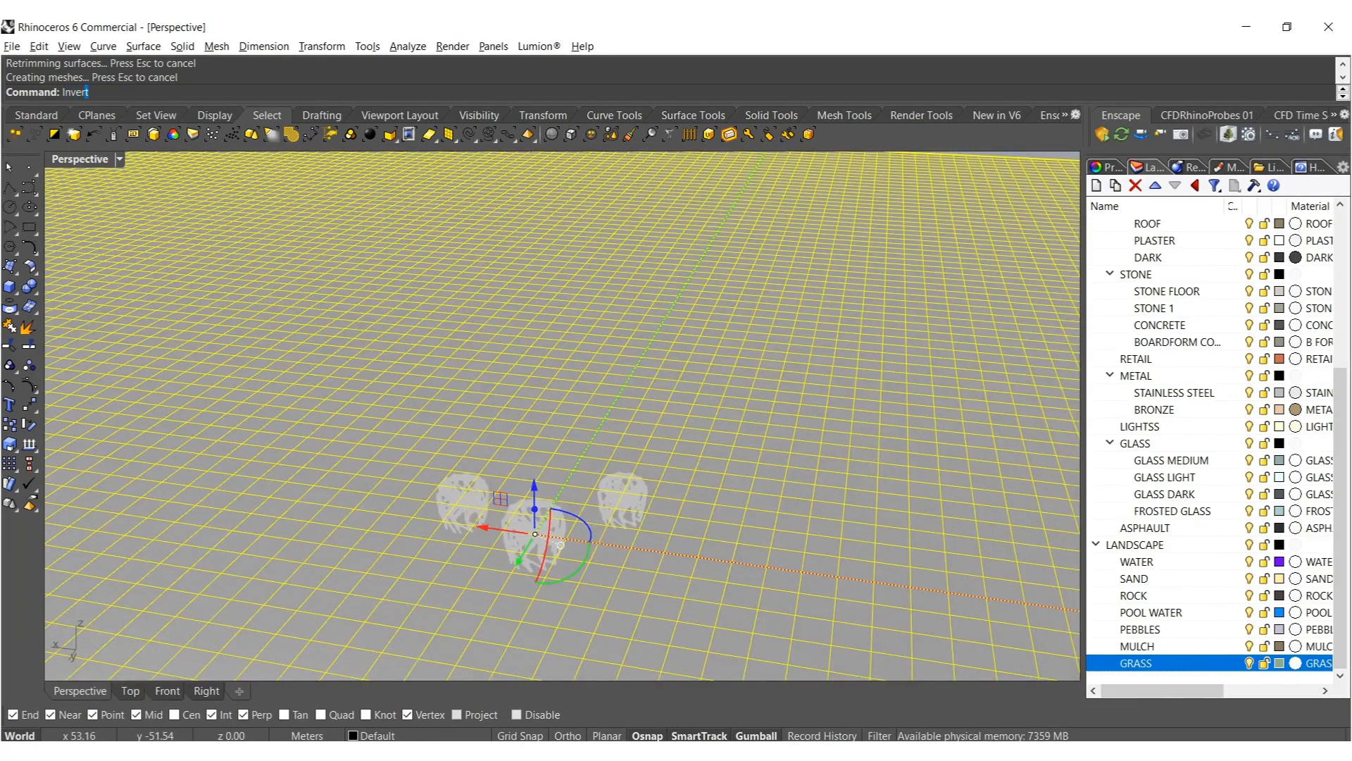
Lock the vase meshes and copy the ground surface to the clipboard.
key("Return")
key("ctrl+l")
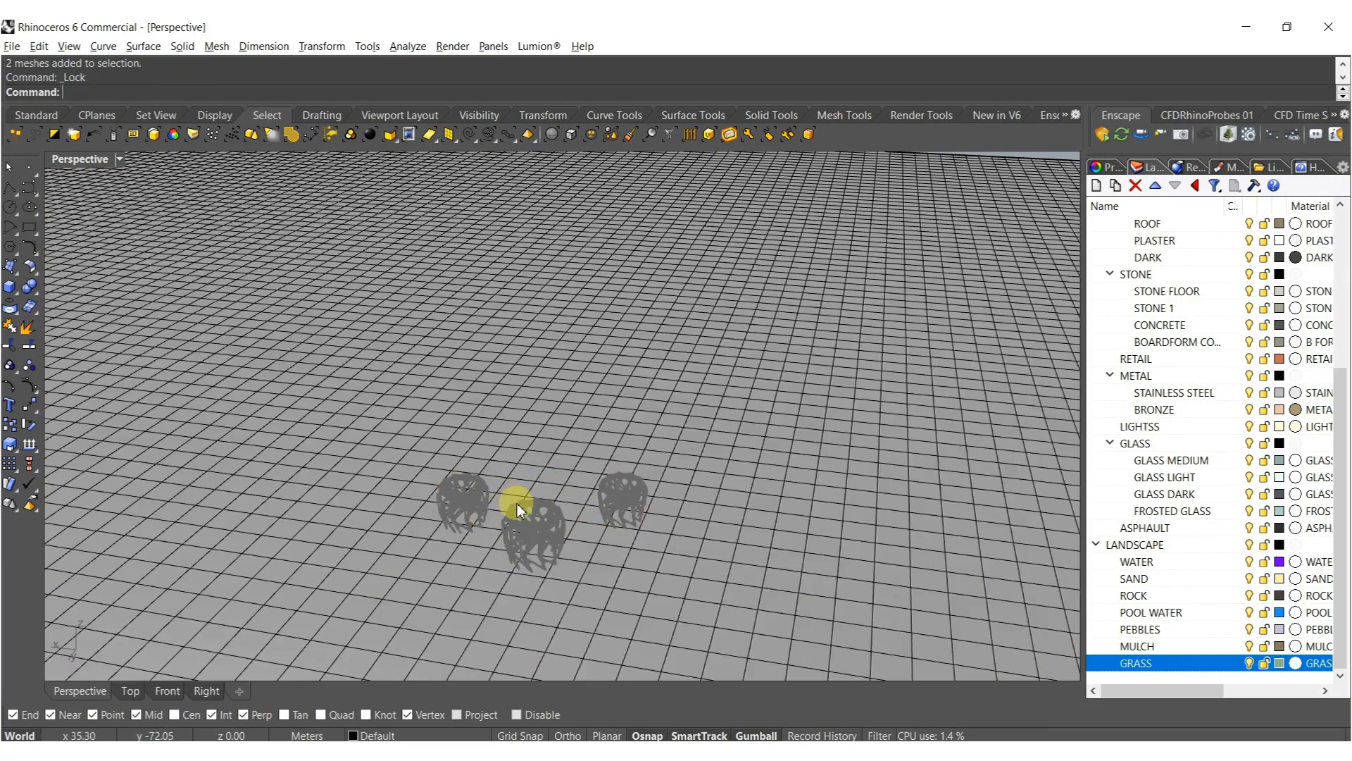
left_click(538, 456)
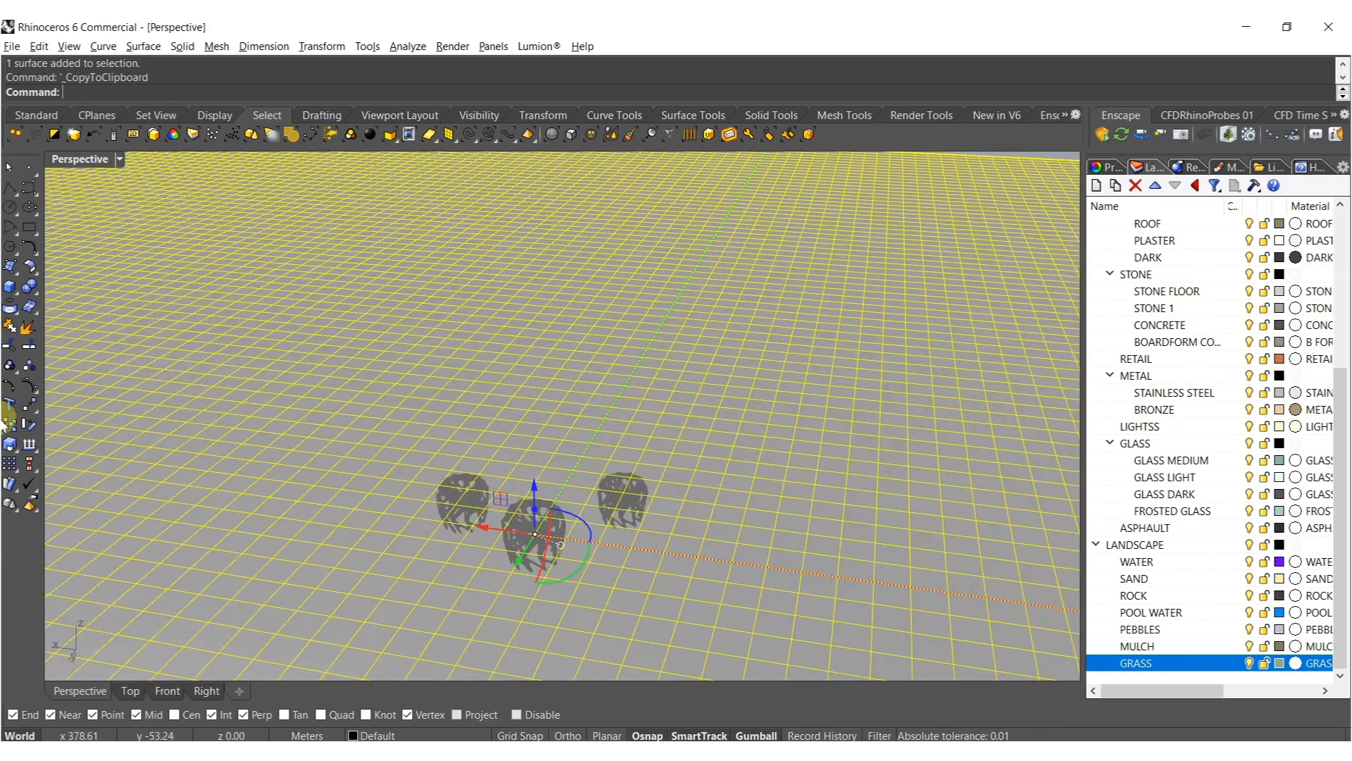
Turn on the ground surface's control points and brush-select a few points around the largest vase.
left_click(29, 389)
right_click_drag(381, 418, 560, 182)
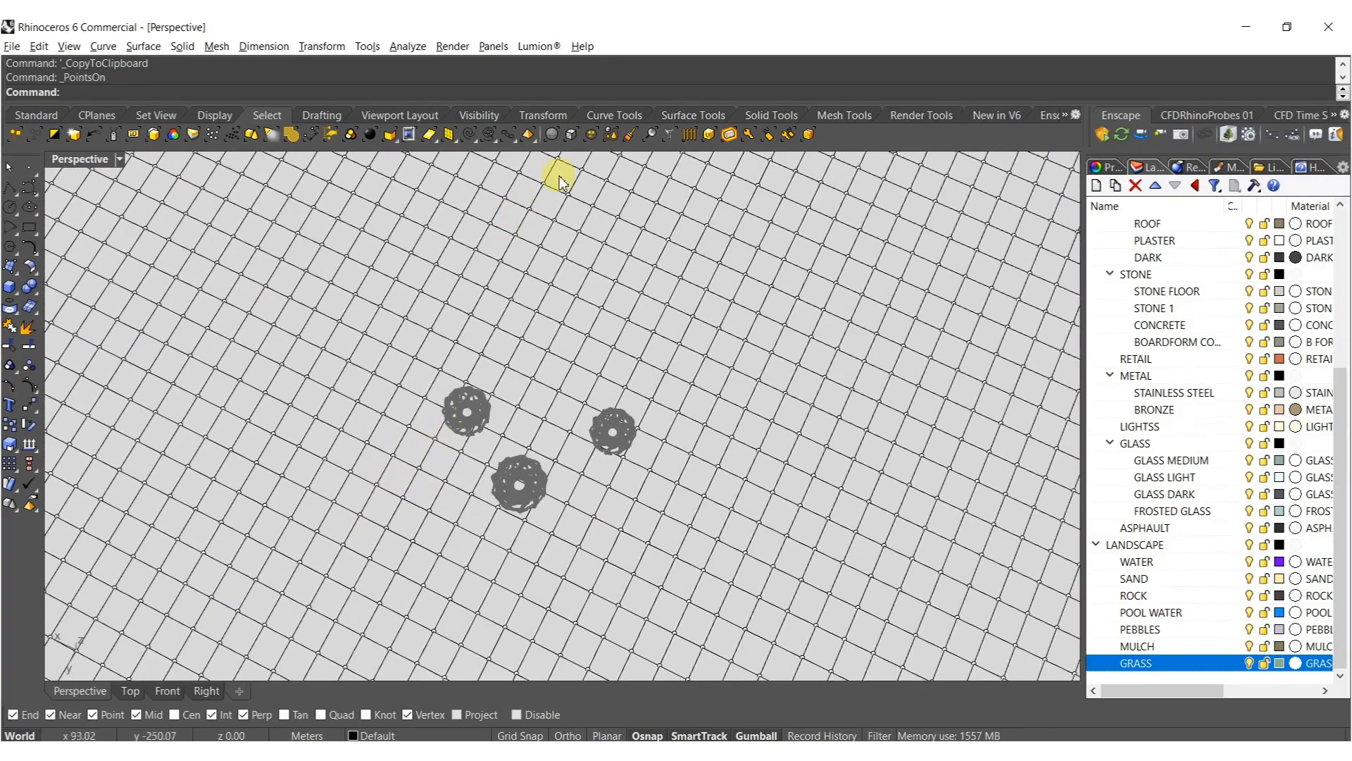
left_click(636, 144)
scroll(542, 528, "up", 4)
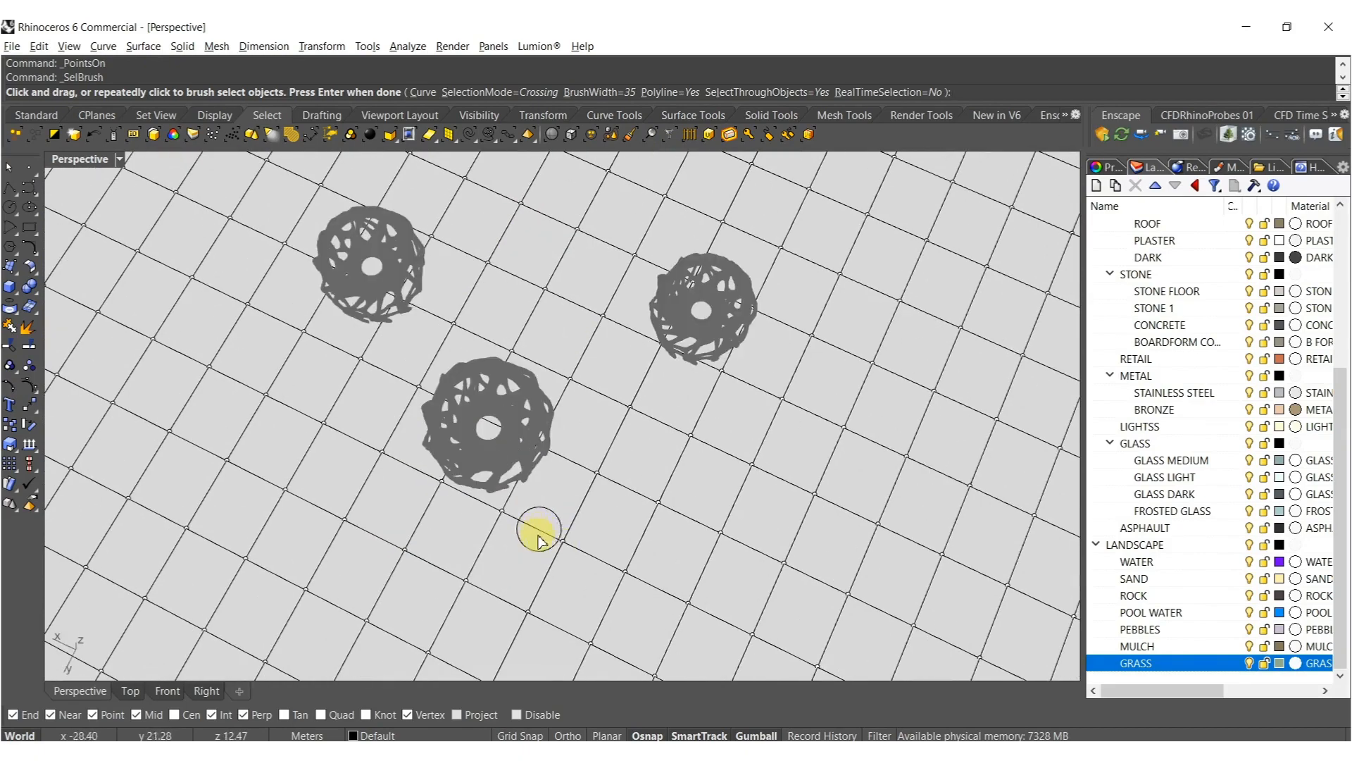
mouse_move(585, 571)
left_mouse_down()
mouse_move(552, 311)
mouse_move(417, 356)
left_mouse_up()
key("Return")
scroll(507, 514, "down", 4)
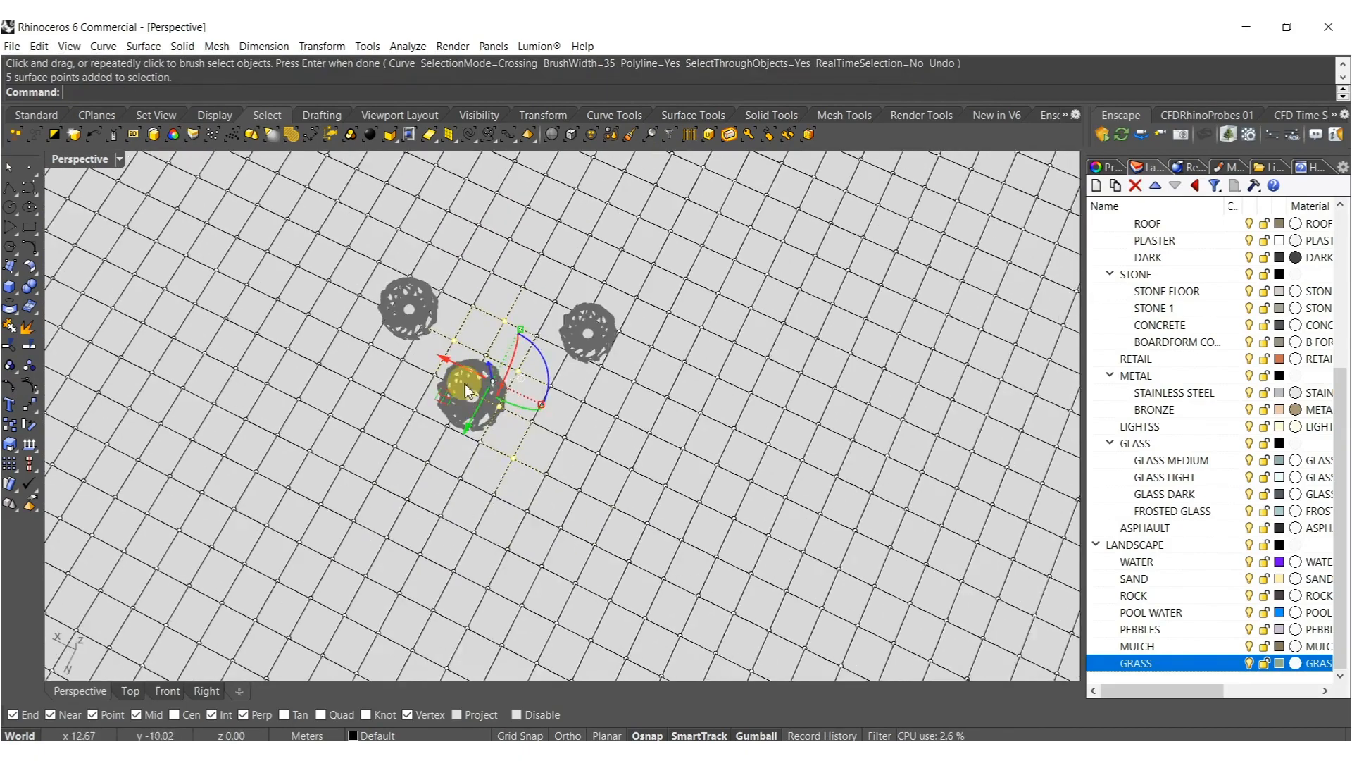
Extend the brush selection with long winding bands of control points around the three vases, using a brush width of 63.
right_click(553, 522)
scroll(552, 522, "down", 4)
right_click_drag(563, 523, 634, 525)
mouse_move(592, 523)
left_mouse_down()
mouse_move(727, 566)
mouse_move(634, 266)
left_mouse_up()
key("Return")
mouse_move(599, 467)
left_mouse_down()
mouse_move(507, 383)
mouse_move(167, 287)
mouse_move(205, 520)
mouse_move(320, 533)
left_mouse_up()
right_click(318, 527)
mouse_move(501, 493)
left_mouse_down()
mouse_move(352, 623)
mouse_move(179, 676)
mouse_move(102, 572)
left_mouse_up()
right_click_drag(493, 604, 416, 506, "shift")
right_click(444, 501)
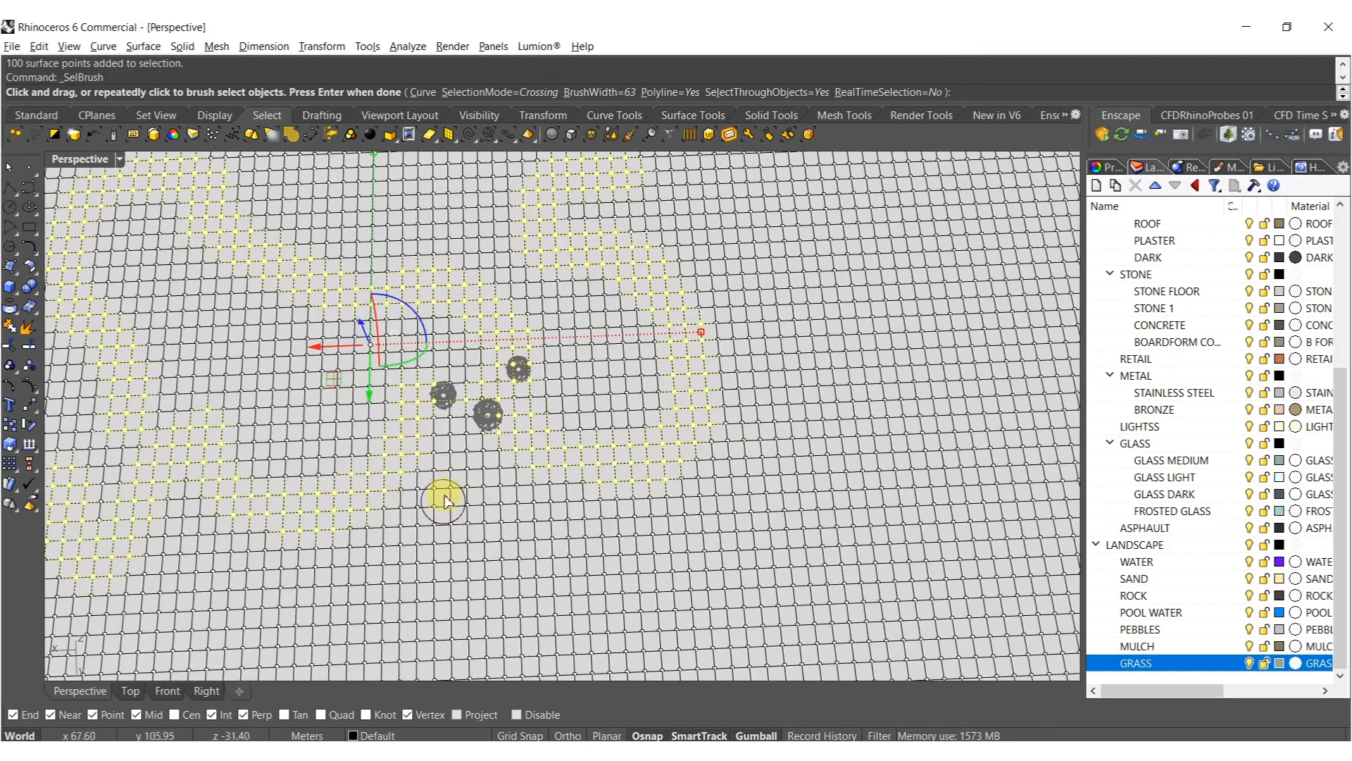
mouse_move(461, 485)
left_mouse_down()
mouse_move(465, 561)
mouse_move(335, 625)
mouse_move(343, 650)
left_mouse_up()
right_click(344, 643)
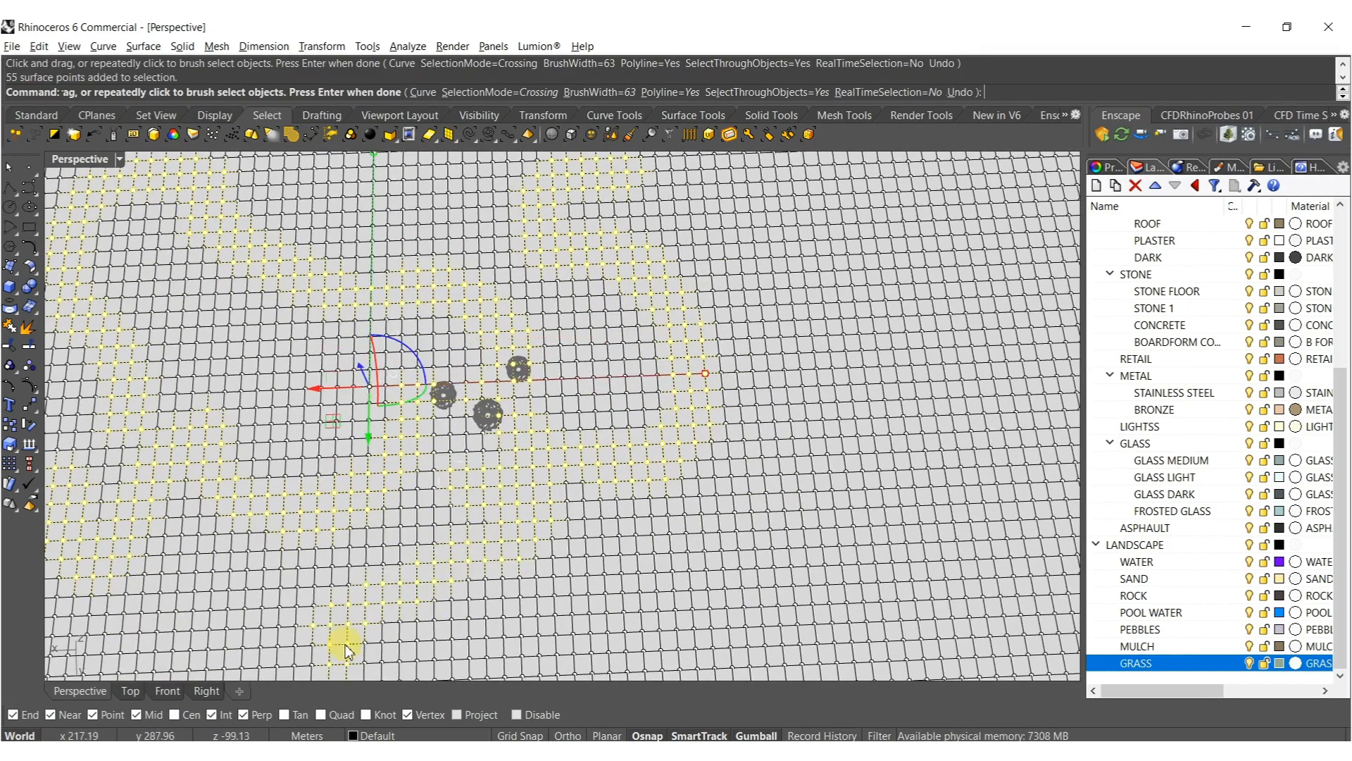
Add further curved bands of control points on the outer ground to the brush selection.
right_click_drag(826, 406, 694, 469, "shift")
right_click(695, 471)
mouse_move(592, 599)
left_mouse_down()
mouse_move(794, 409)
mouse_move(779, 236)
mouse_move(827, 260)
left_mouse_up()
right_click(828, 255)
right_click_drag(395, 336, 477, 435, "shift")
right_click(548, 265)
left_click_drag(674, 215, 145, 247)
right_click(263, 353)
Raise the selected control points vertically to form winding ridges in the ground, and clear the selection.
mouse_move(262, 353)
right_mouse_down()
mouse_move(531, 405)
mouse_move(483, 325)
mouse_move(528, 491)
mouse_move(560, 407)
mouse_move(599, 394)
mouse_move(632, 415)
right_mouse_up()
scroll(535, 537, "up", 8)
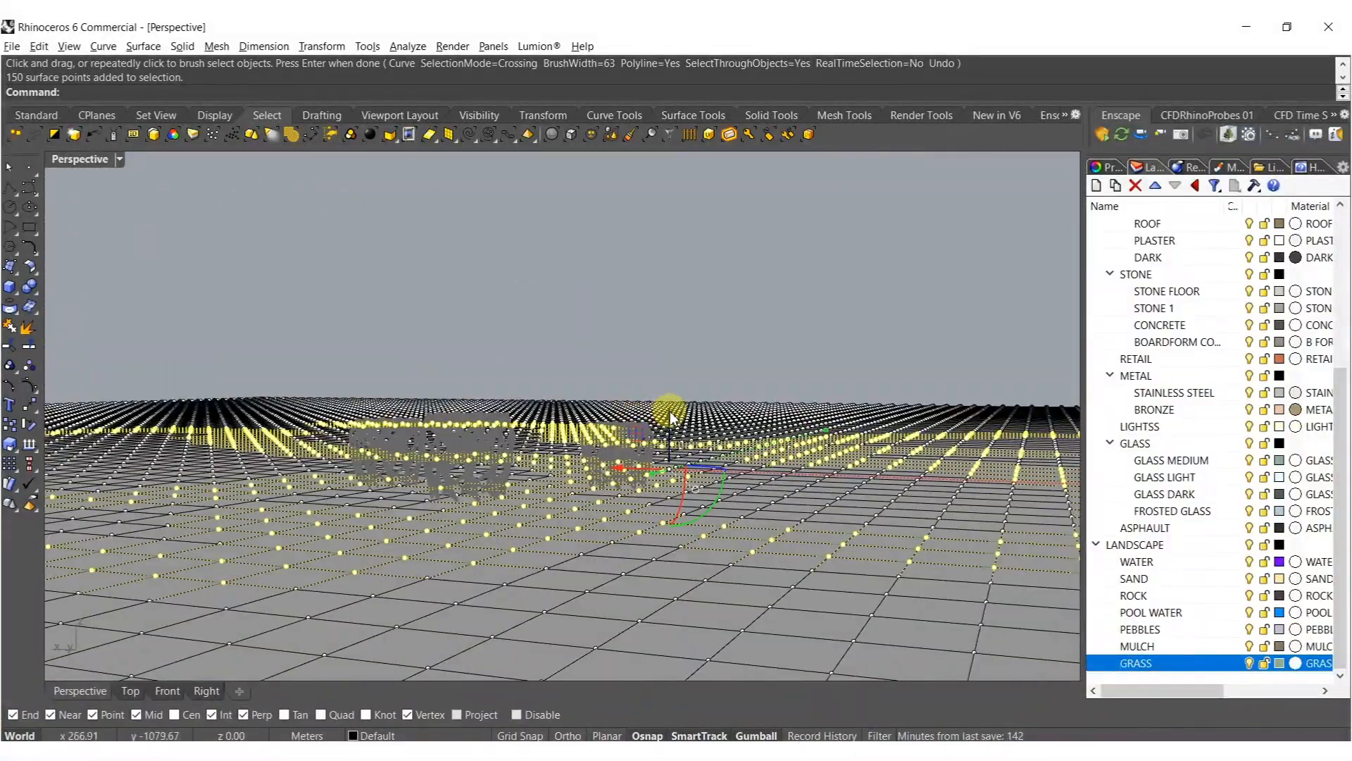
left_click_drag(670, 417, 670, 382)
right_click_drag(524, 395, 608, 481)
scroll(550, 490, "down", 7)
key("Escape")
Paste the flat ground copy in place, select both ground surfaces, and turn on their control points.
left_click(613, 515)
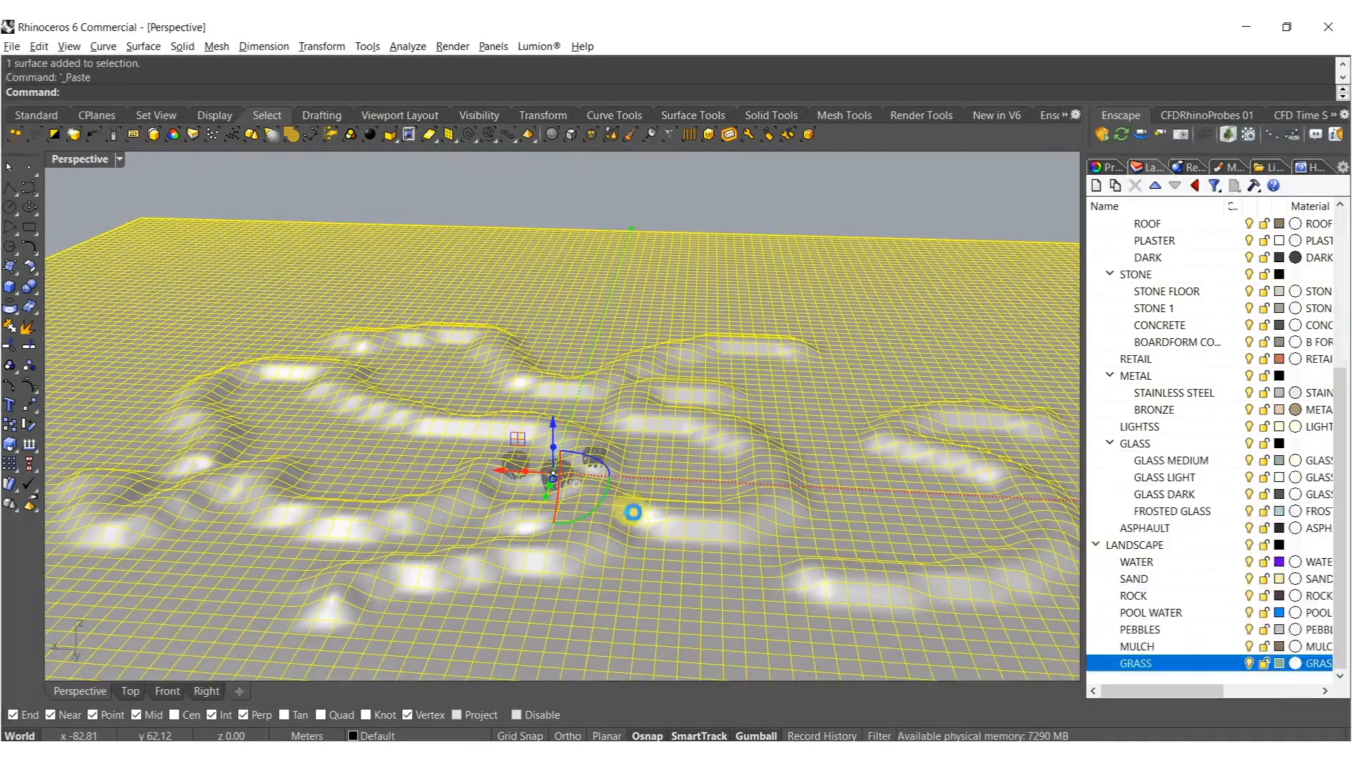
left_click(571, 553, "shift")
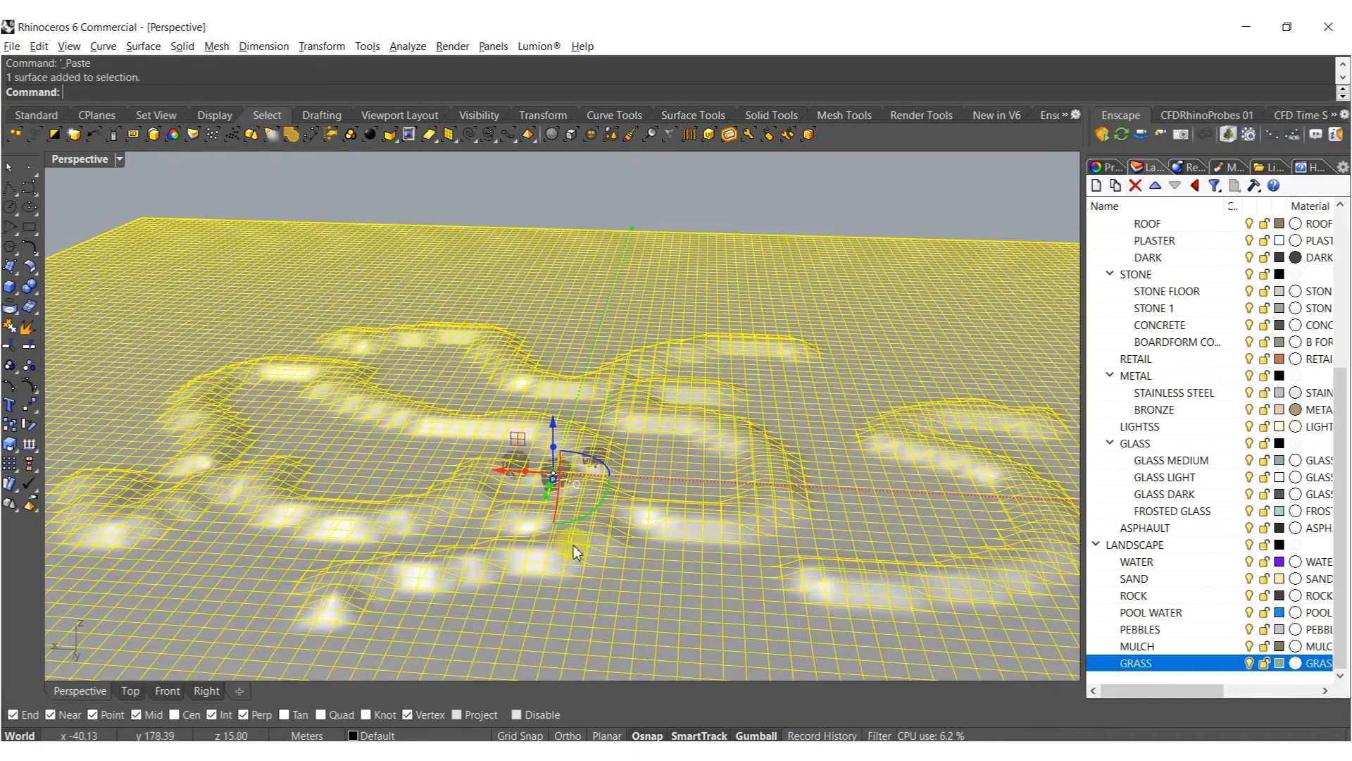
left_click(29, 385)
right_click_drag(368, 444, 468, 422)
Brush-select control points in the hollows in front of and beside the vases, between the ridges.
left_click(628, 141)
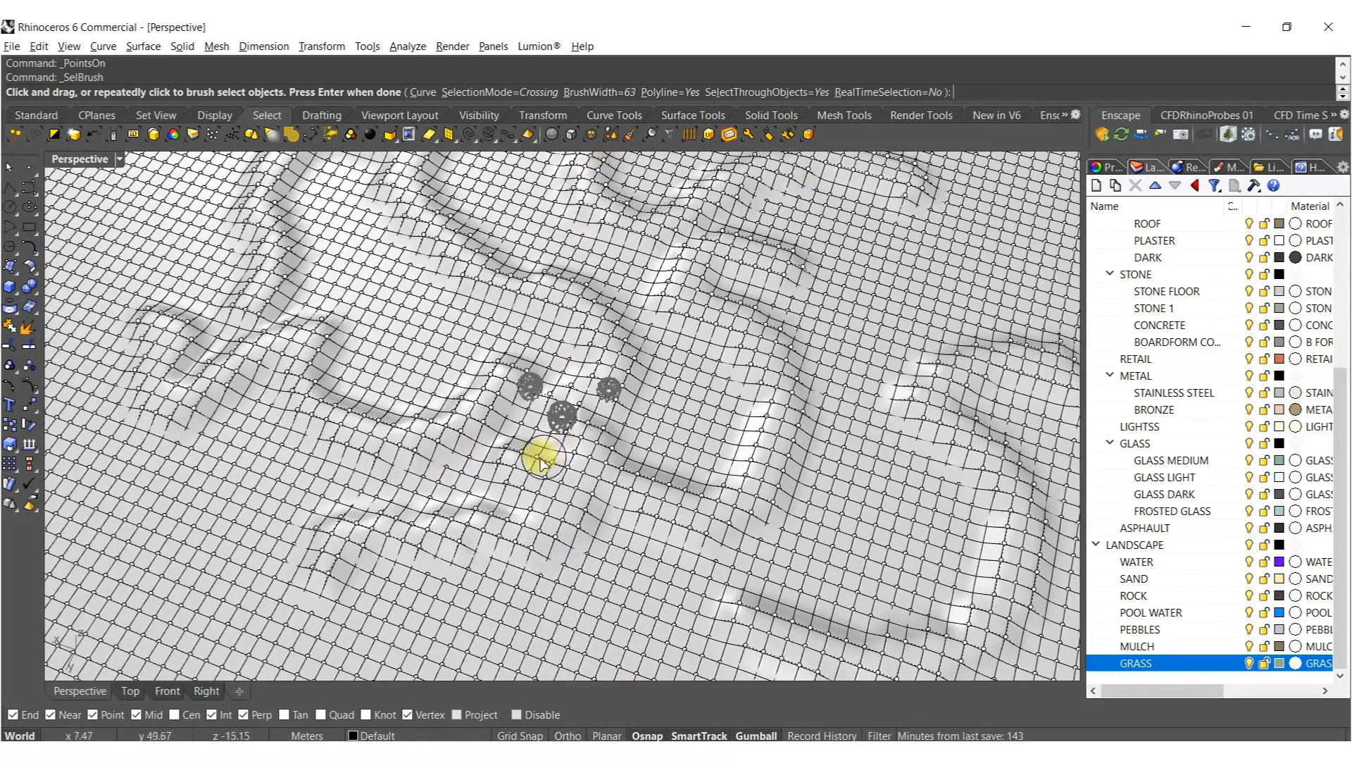
scroll(544, 456, "up", 6)
right_click_drag(538, 427, 525, 404)
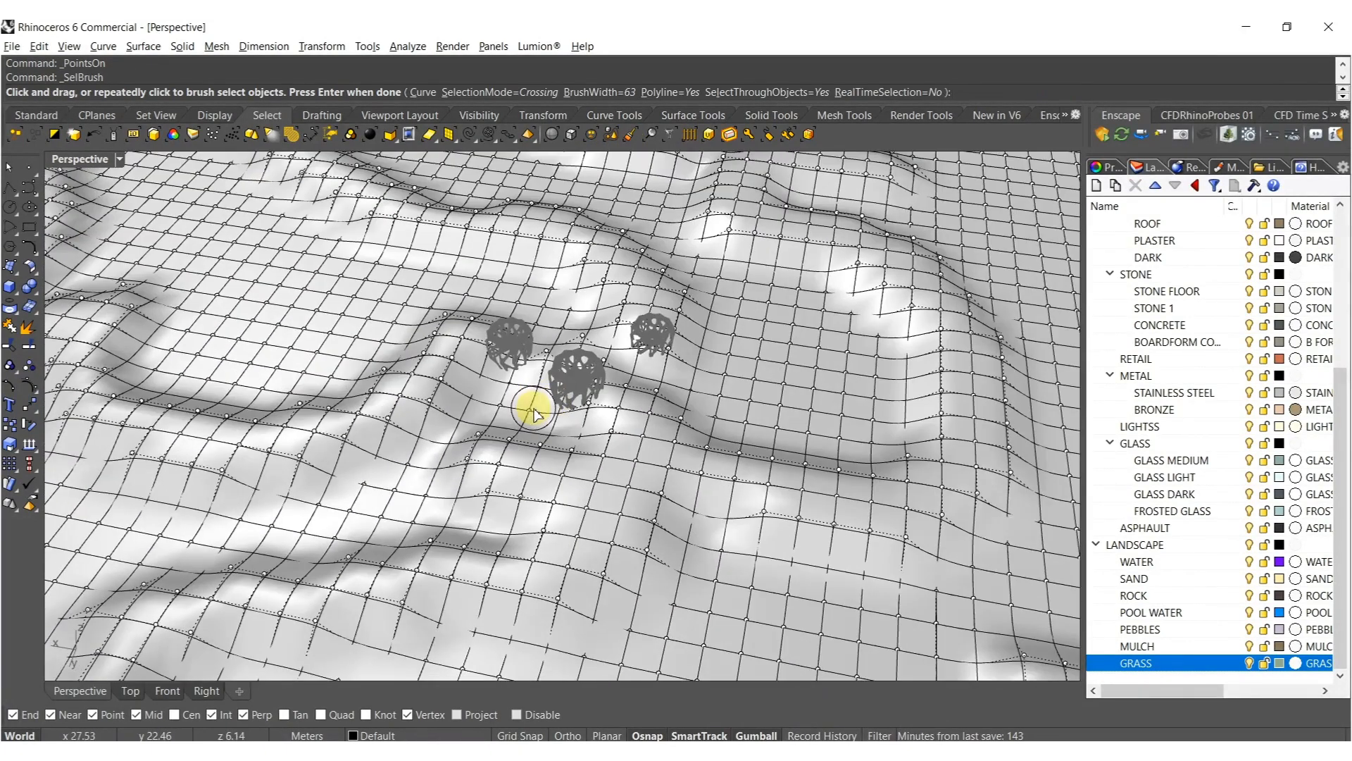
left_click_drag(354, 518, 323, 531)
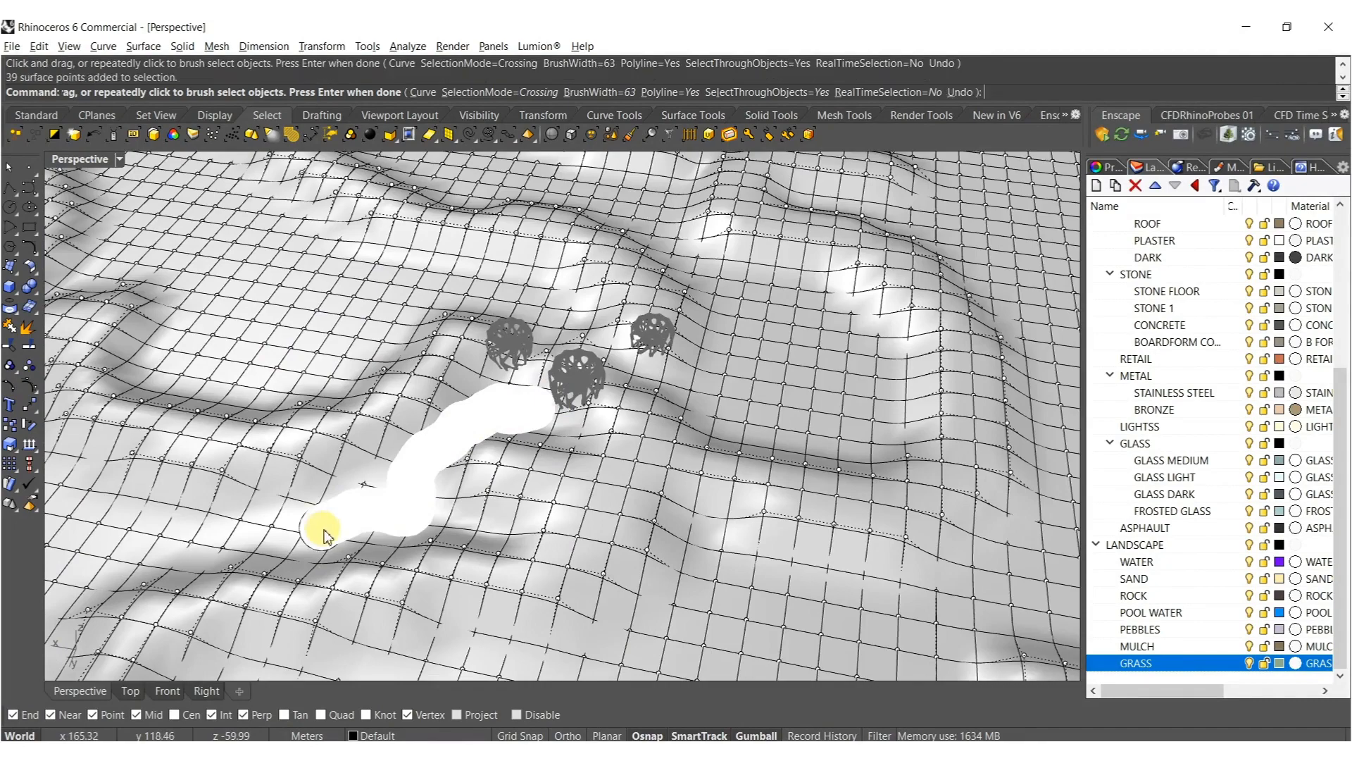
mouse_move(785, 354)
left_mouse_down()
mouse_move(740, 347)
mouse_move(778, 415)
left_mouse_up()
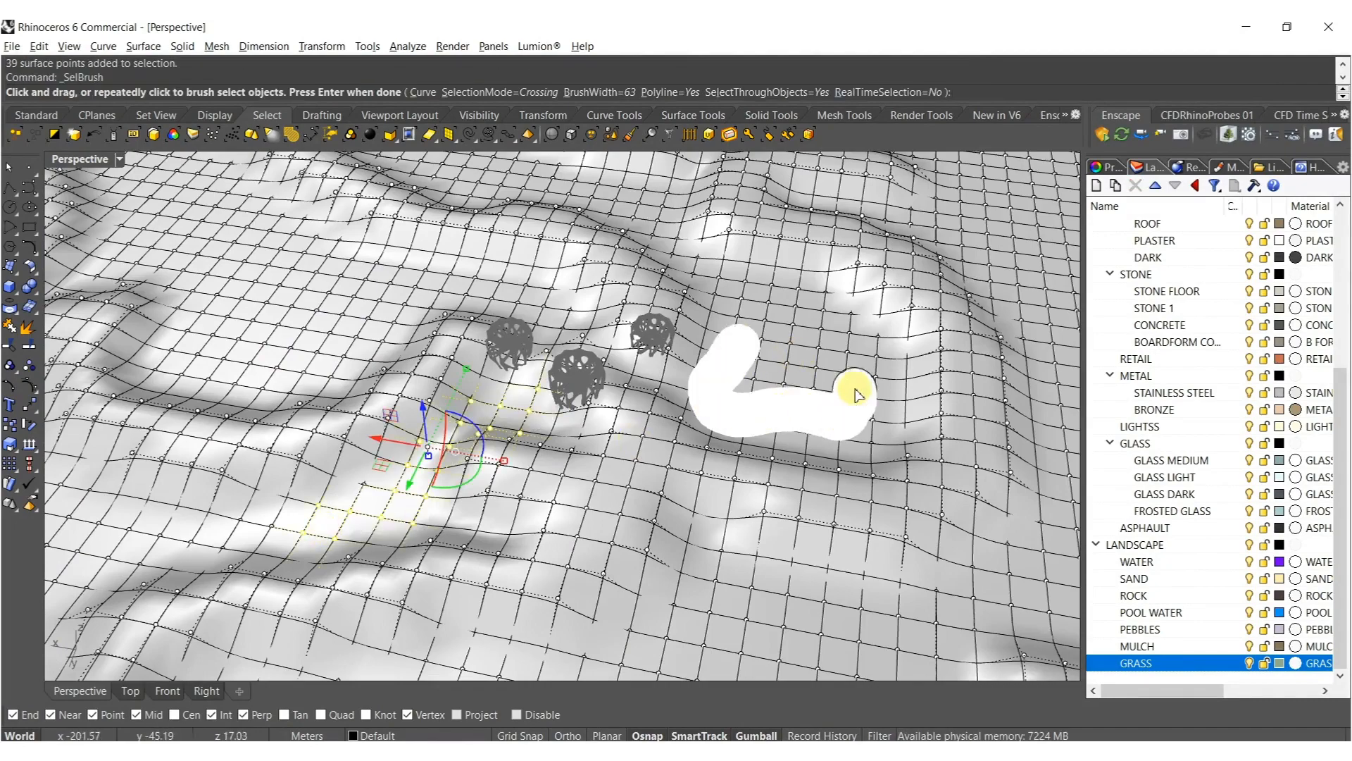
left_click_drag(833, 349, 831, 346)
right_click(803, 401)
Add control points in the hollows behind the vases and beyond the rear ridge to the brush selection.
mouse_move(451, 301)
right_mouse_down("shift")
mouse_move(520, 381)
mouse_move(580, 353)
mouse_move(625, 199)
mouse_move(595, 384)
mouse_move(611, 315)
right_mouse_up("shift")
right_click(609, 314)
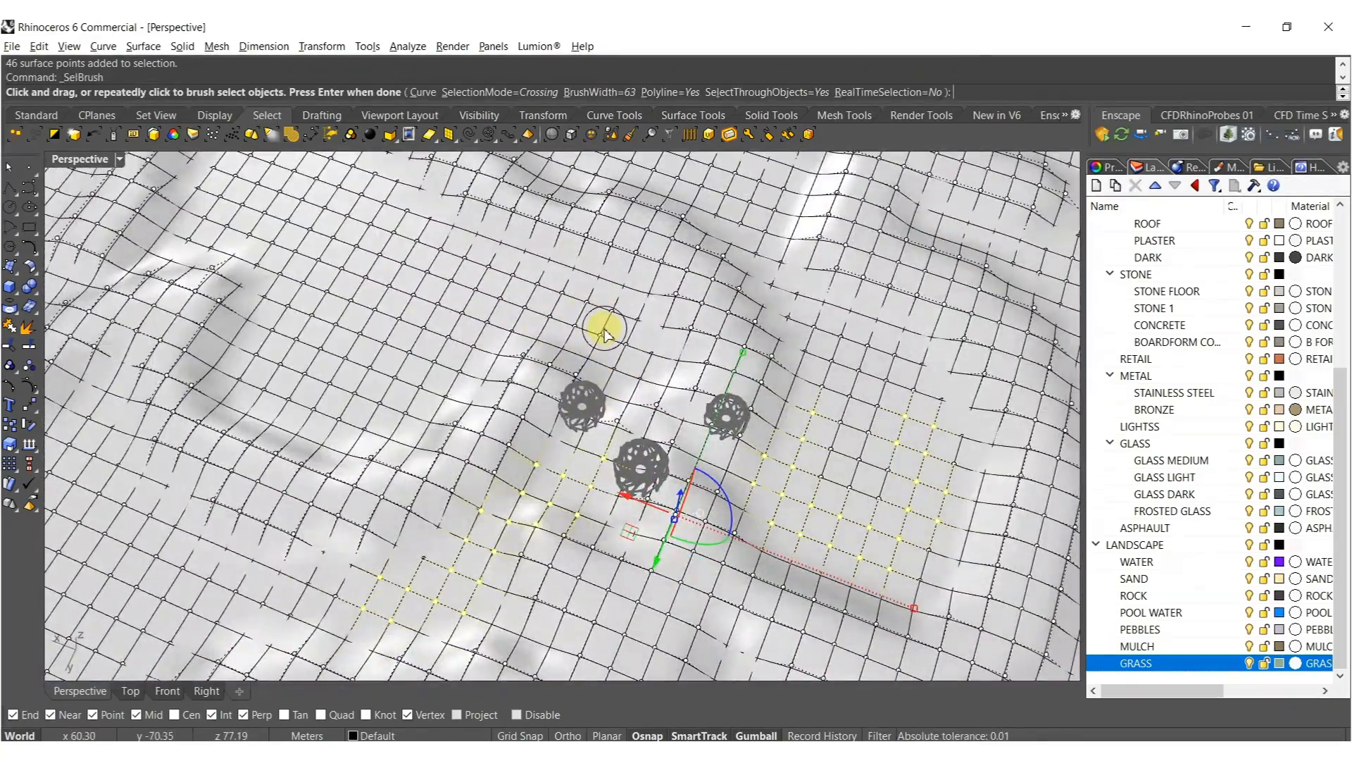
left_click_drag(604, 323, 497, 337)
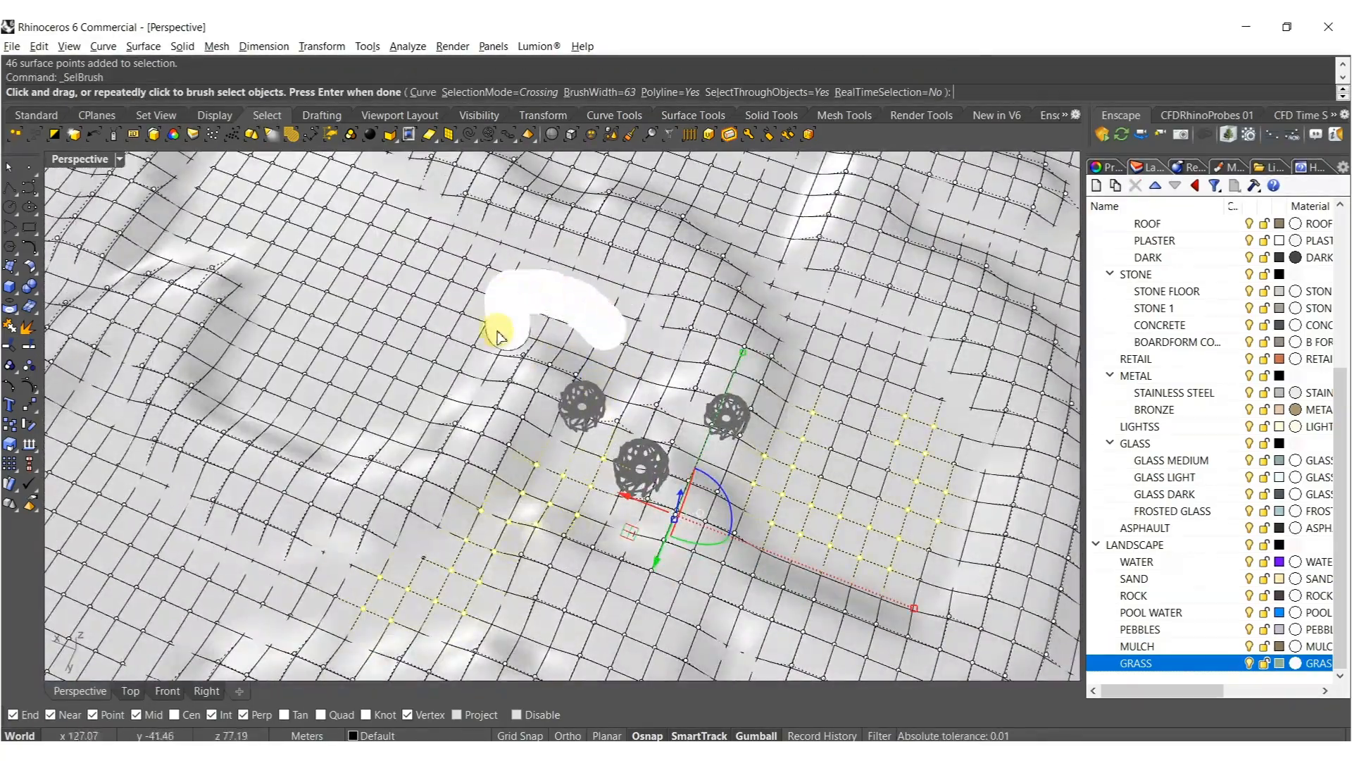
left_click_drag(281, 354, 281, 351)
right_click(281, 350)
right_click_drag(582, 374, 480, 428, "shift")
right_click_drag(620, 289, 593, 404, "shift")
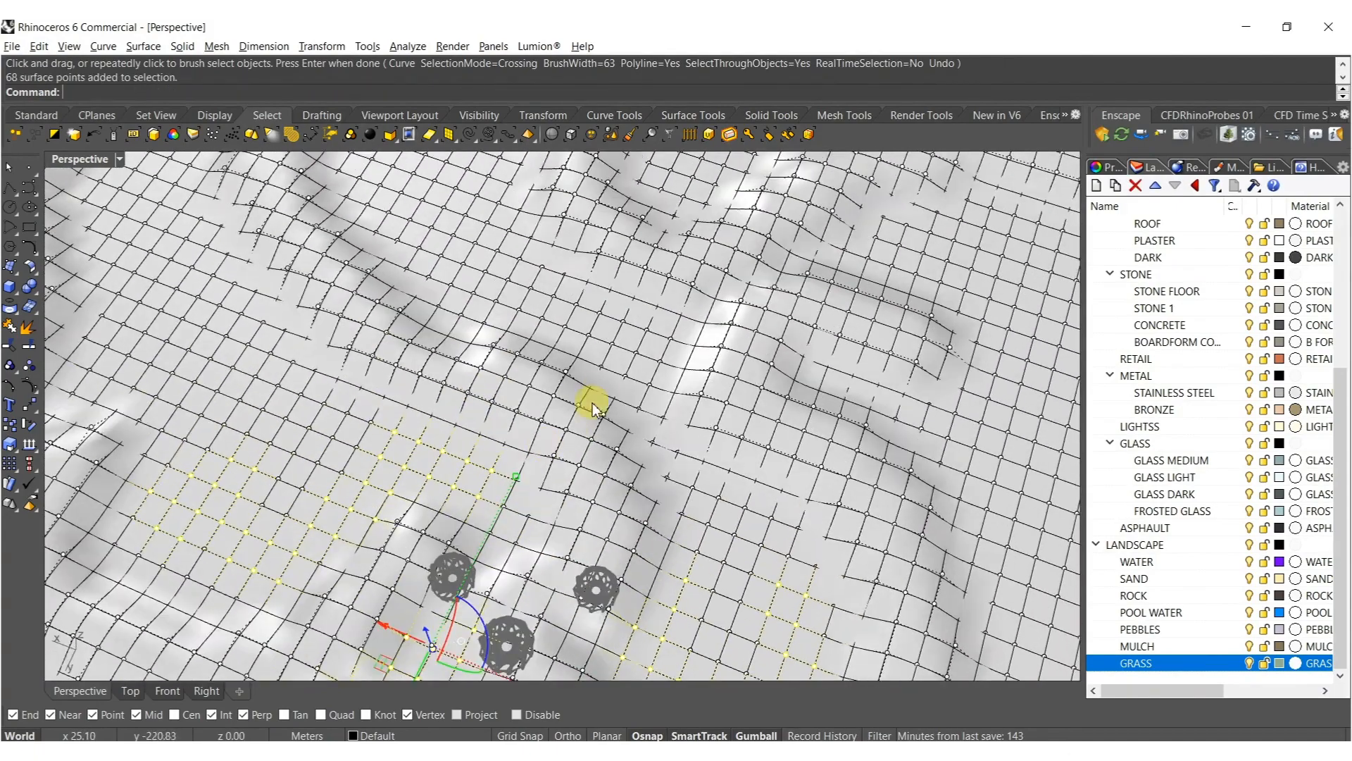
left_click_drag(625, 362, 447, 236)
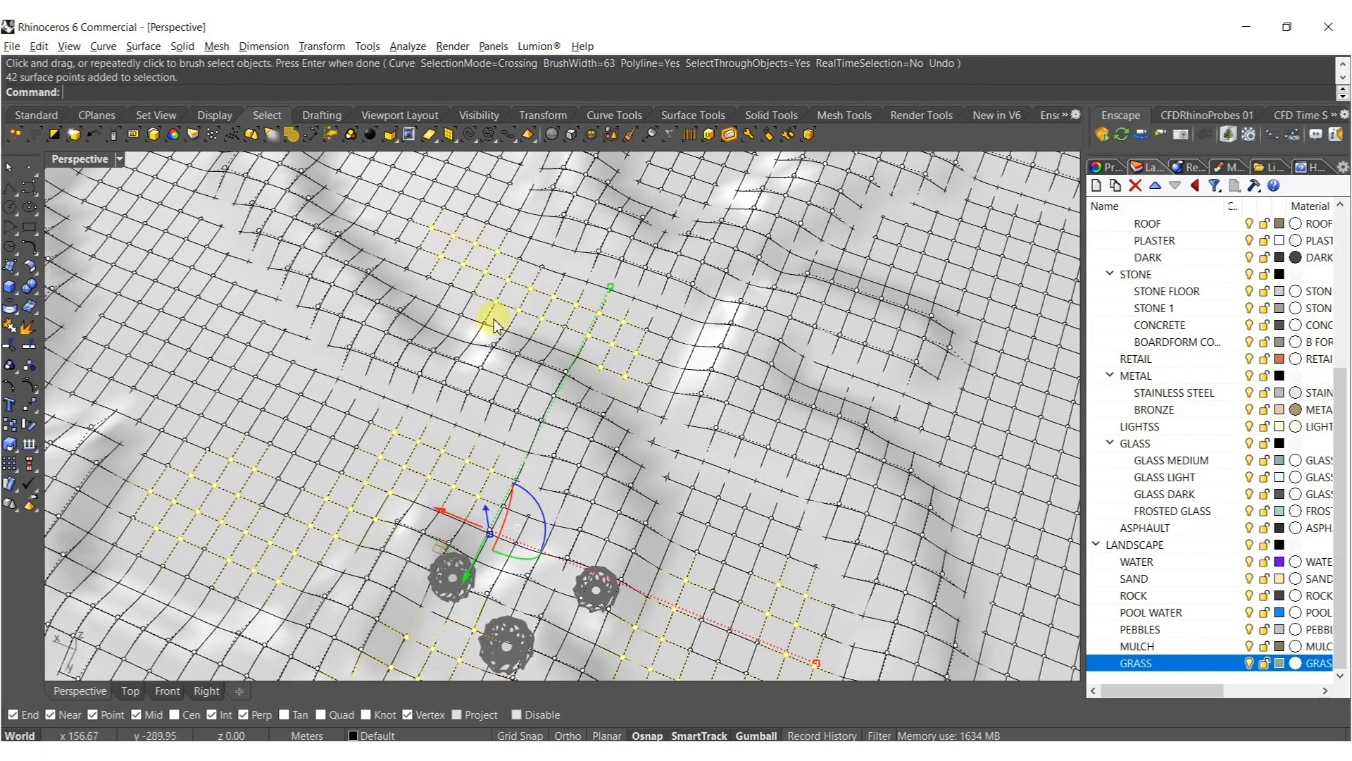
right_click_drag(585, 506, 595, 347, "shift")
right_click_drag(532, 619, 541, 433, "shift")
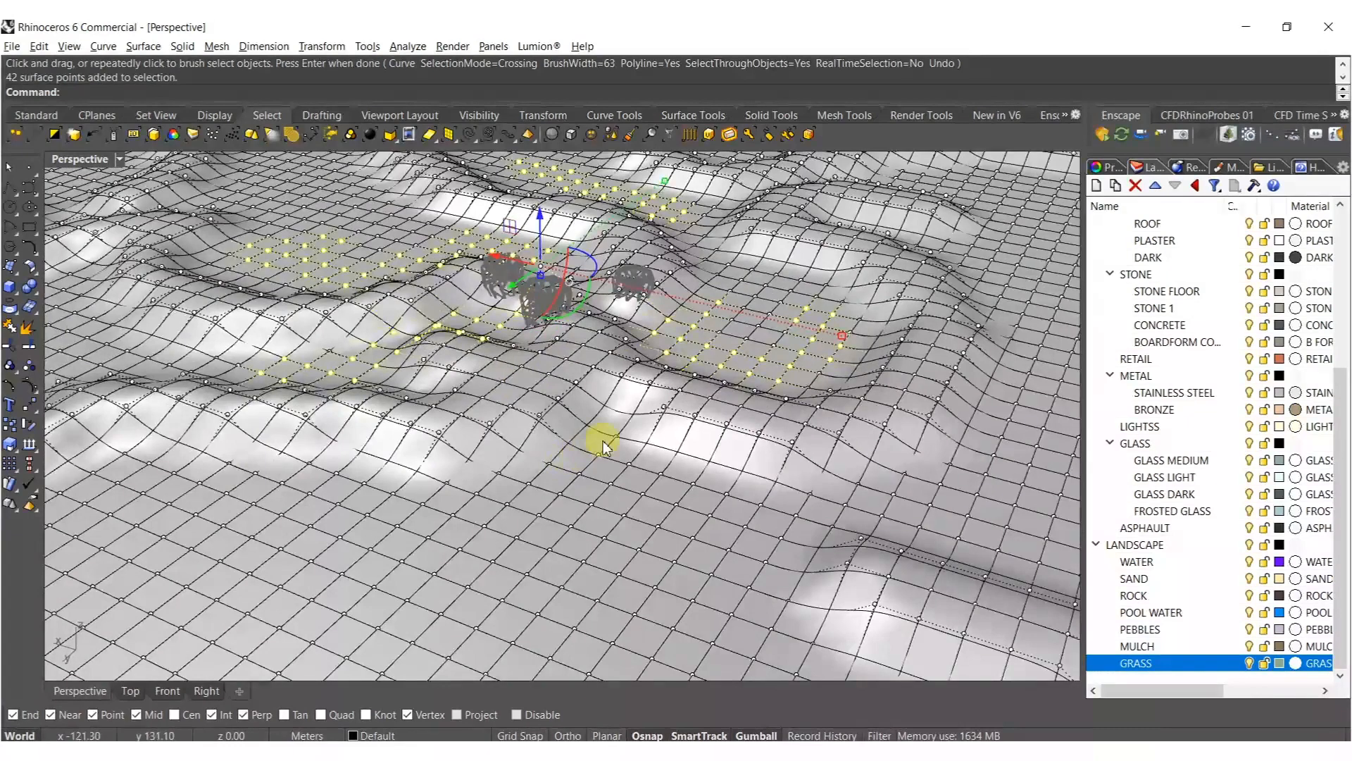
Add control points along the outer foot of the ridge in front of the vases to the brush selection.
right_click(541, 381)
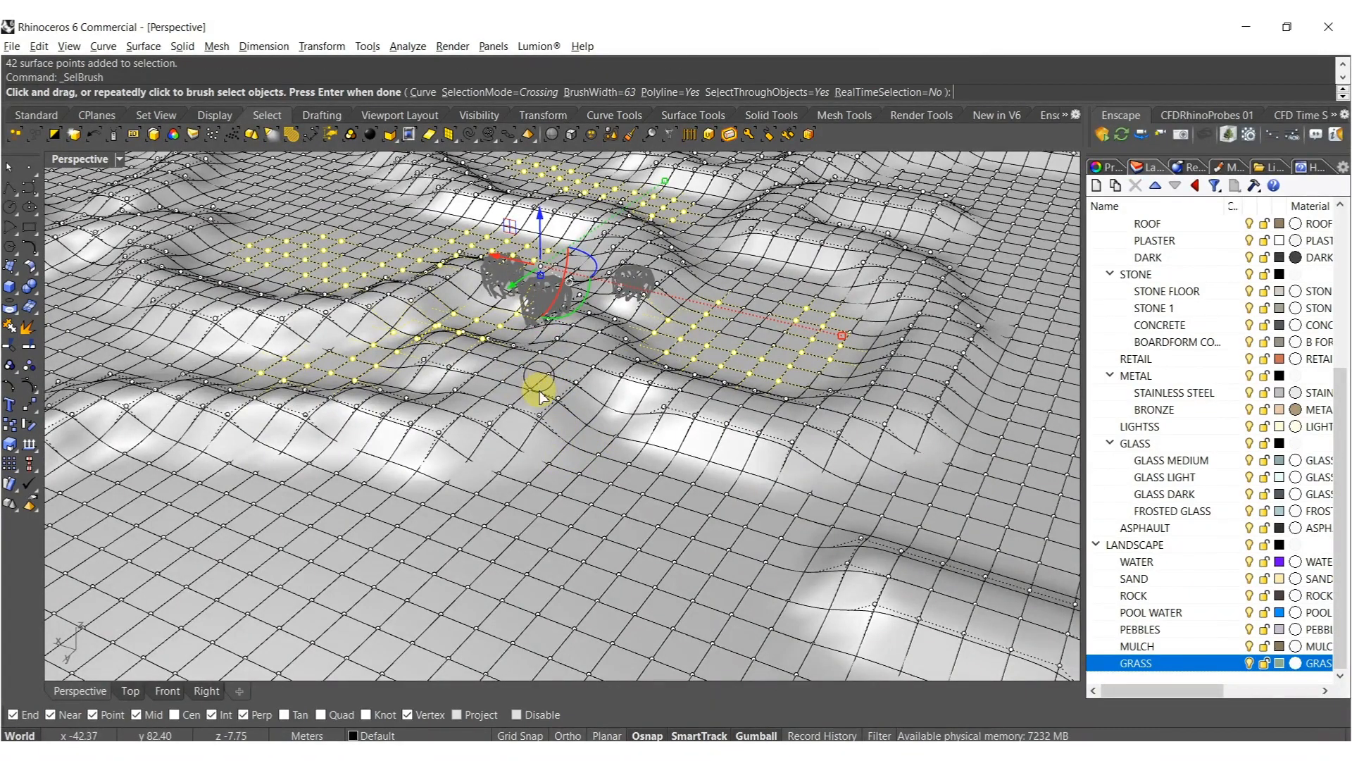
left_click_drag(485, 396, 471, 393)
mouse_move(618, 453)
left_mouse_down()
mouse_move(543, 507)
mouse_move(308, 520)
left_mouse_up()
right_click(308, 520)
Lower the selected control points vertically to deepen the hollows in both ground surfaces, and clear the selection.
mouse_move(564, 401)
right_mouse_down("shift")
mouse_move(552, 465)
mouse_move(531, 385)
right_mouse_up("shift")
left_click_drag(504, 375, 504, 416)
key("Escape")
right_click_drag(626, 428, 605, 486)
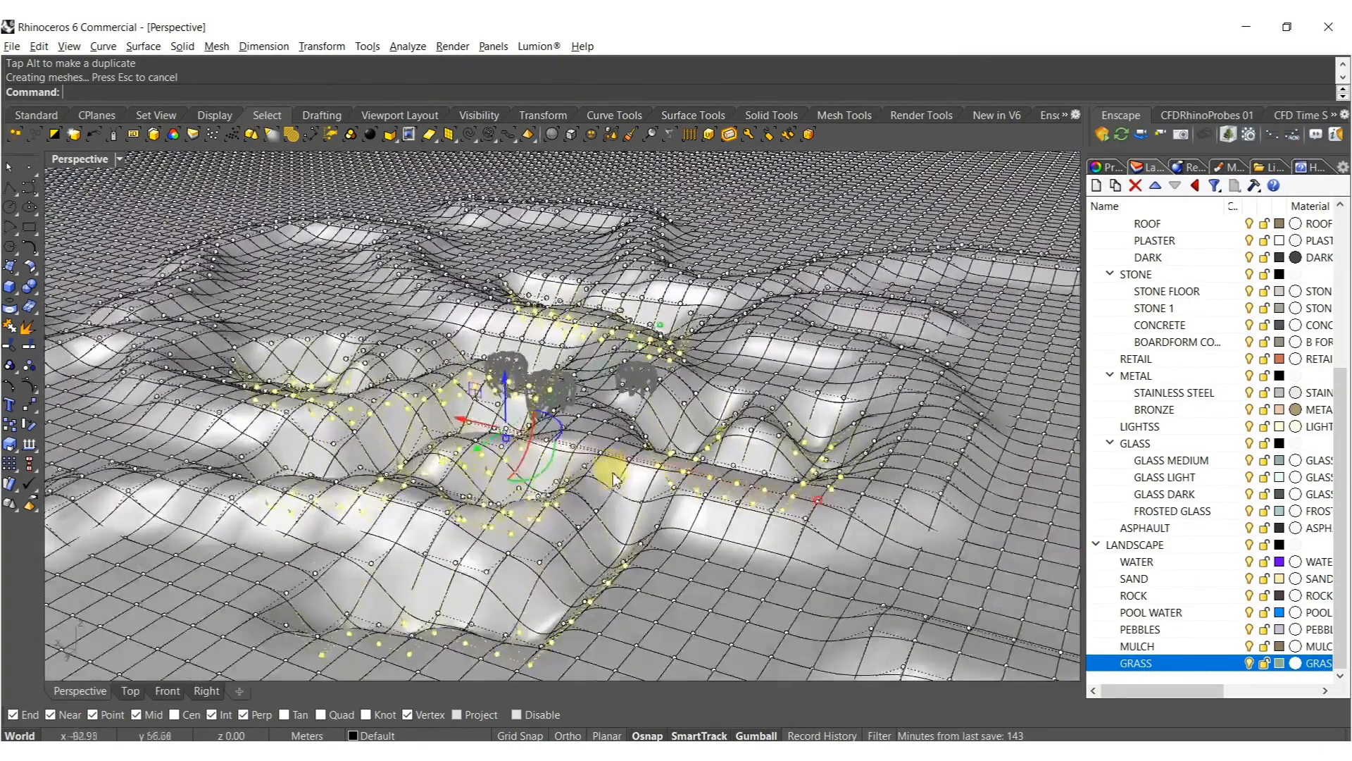
Assign the upper ridged ground surface to the GRASS layer.
left_click(620, 470)
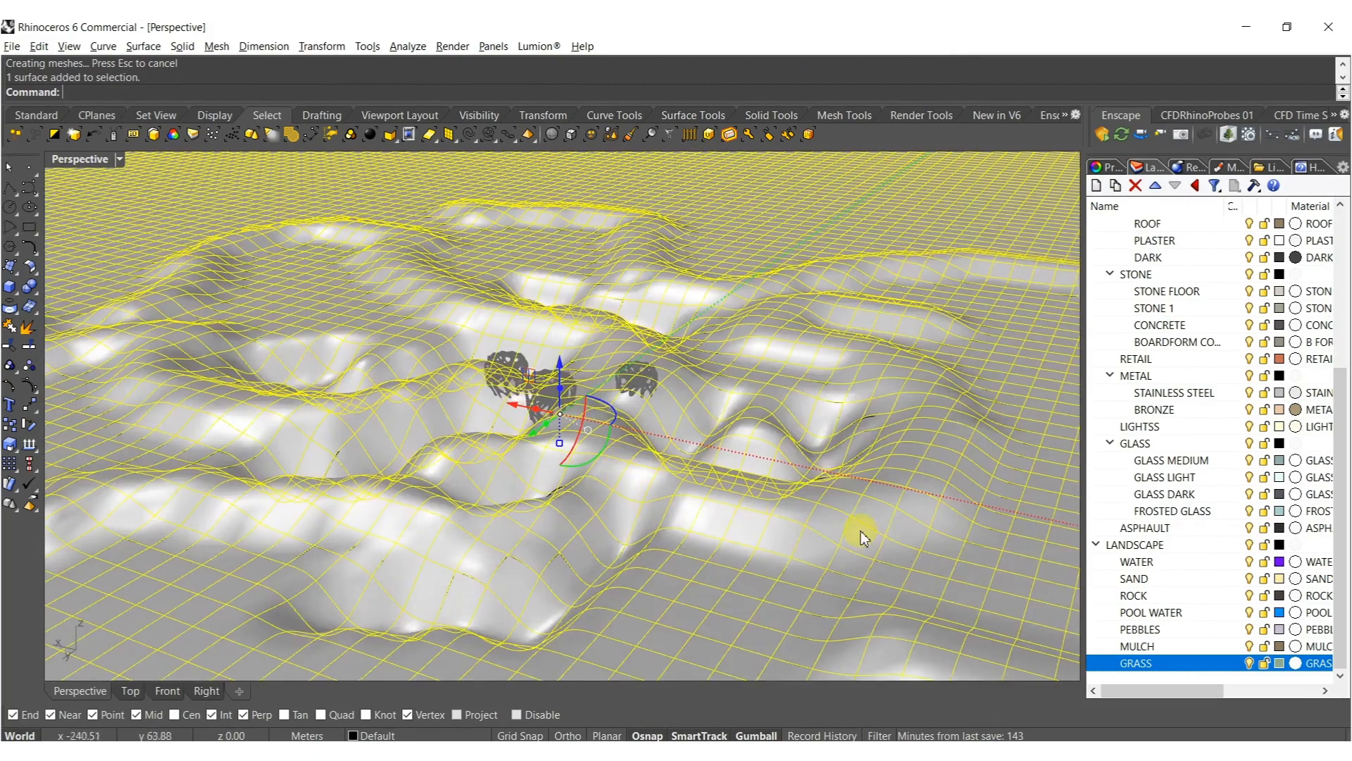
right_click(1136, 665)
left_click(1103, 596)
key("Escape")
Select the other overlapping ground surface and assign it to the SAND layer.
left_click(746, 629)
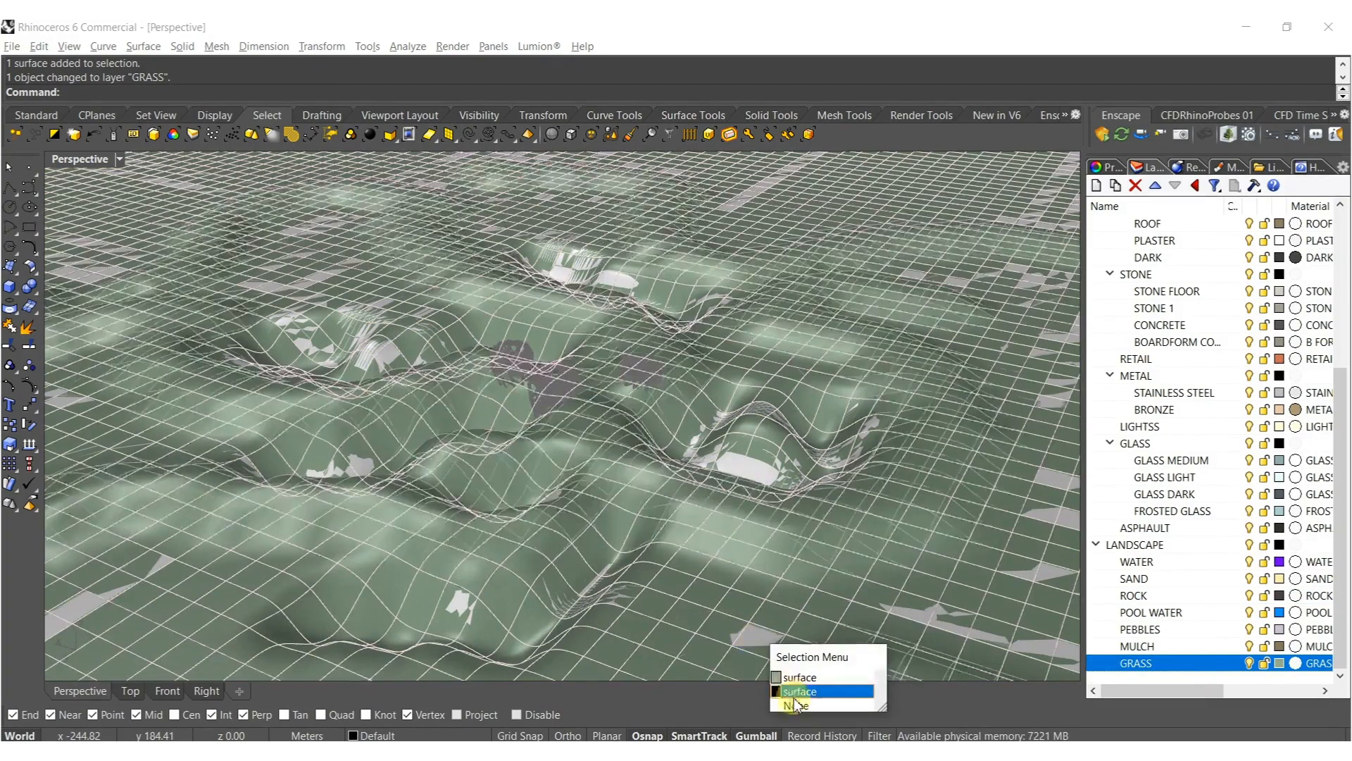
left_click(782, 678)
right_click(1136, 579)
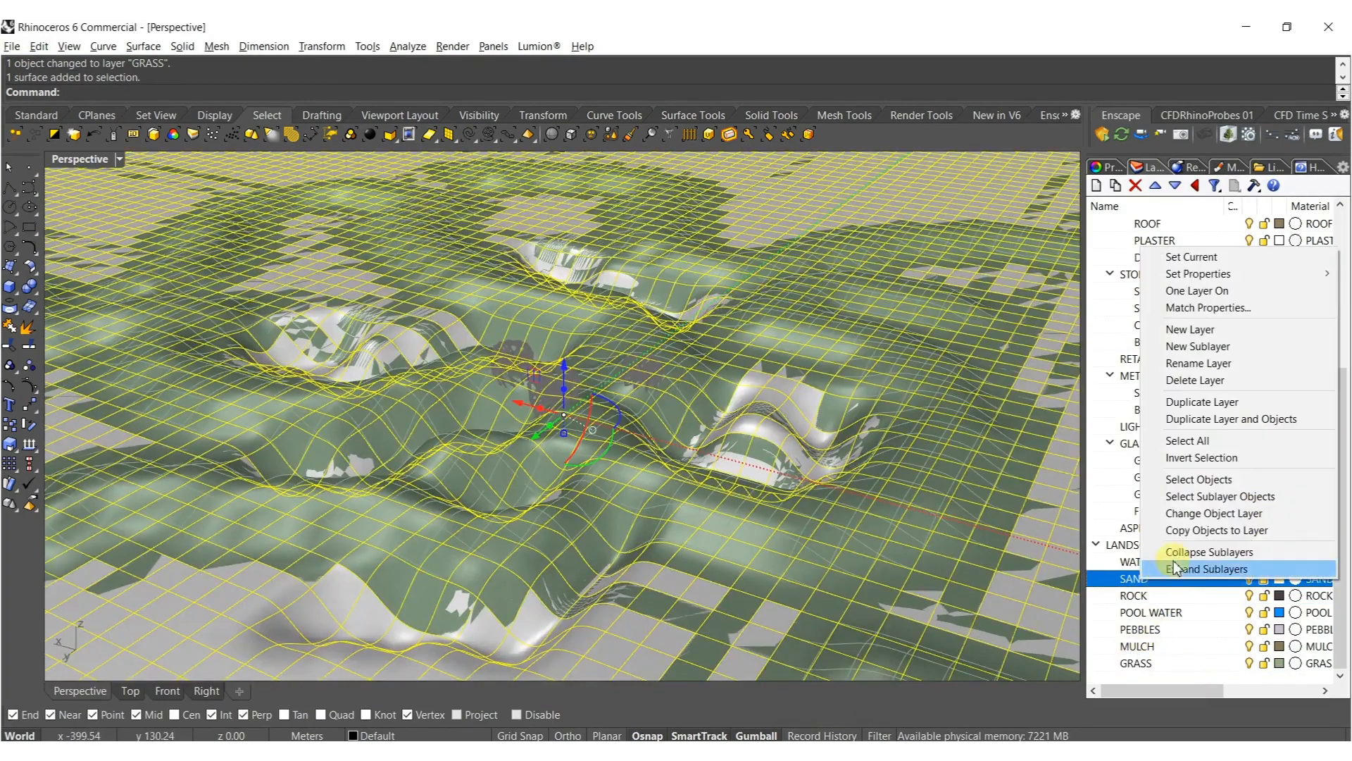
left_click(1193, 513)
right_click_drag(563, 519, 589, 530)
key("Escape")
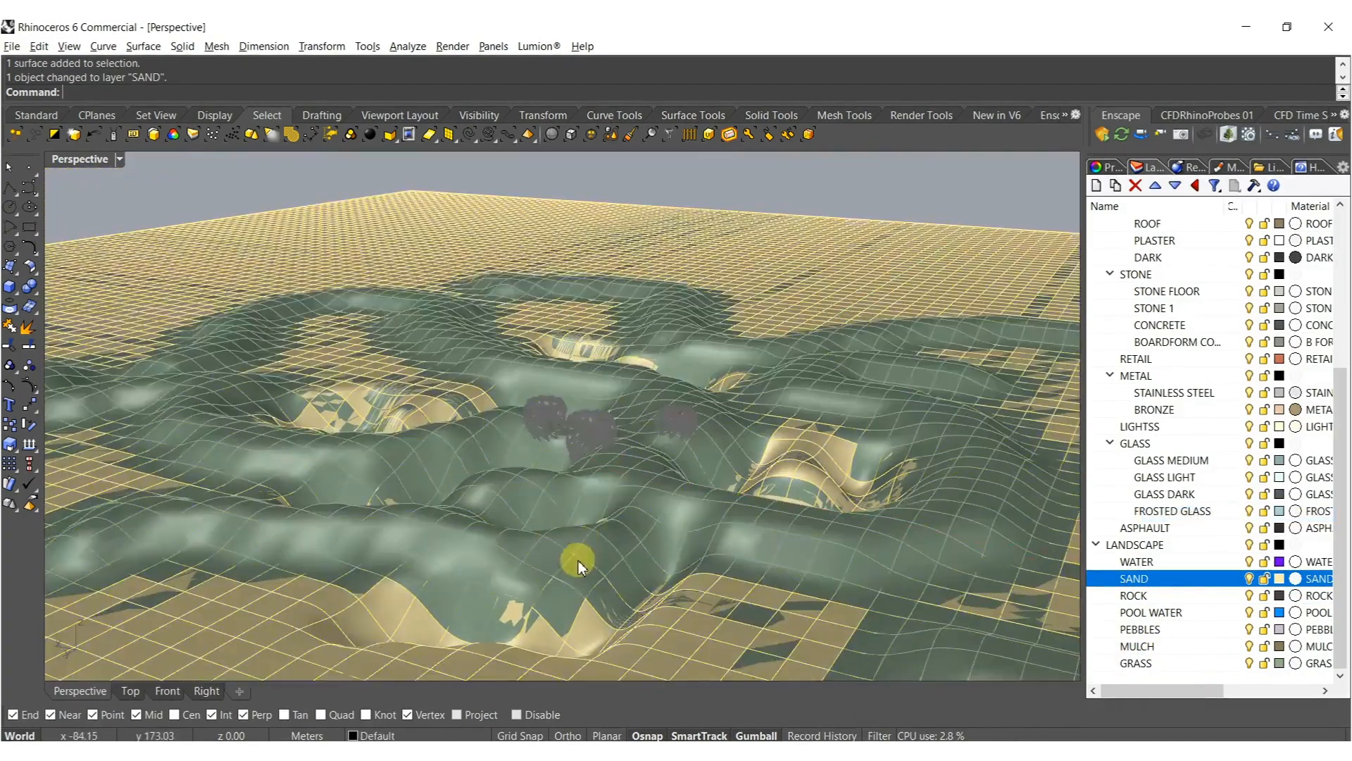
Select both the grass and sand surfaces and apply Smooth to soften their ridges and hollows.
left_click(580, 563)
left_click(572, 591)
left_click(646, 628)
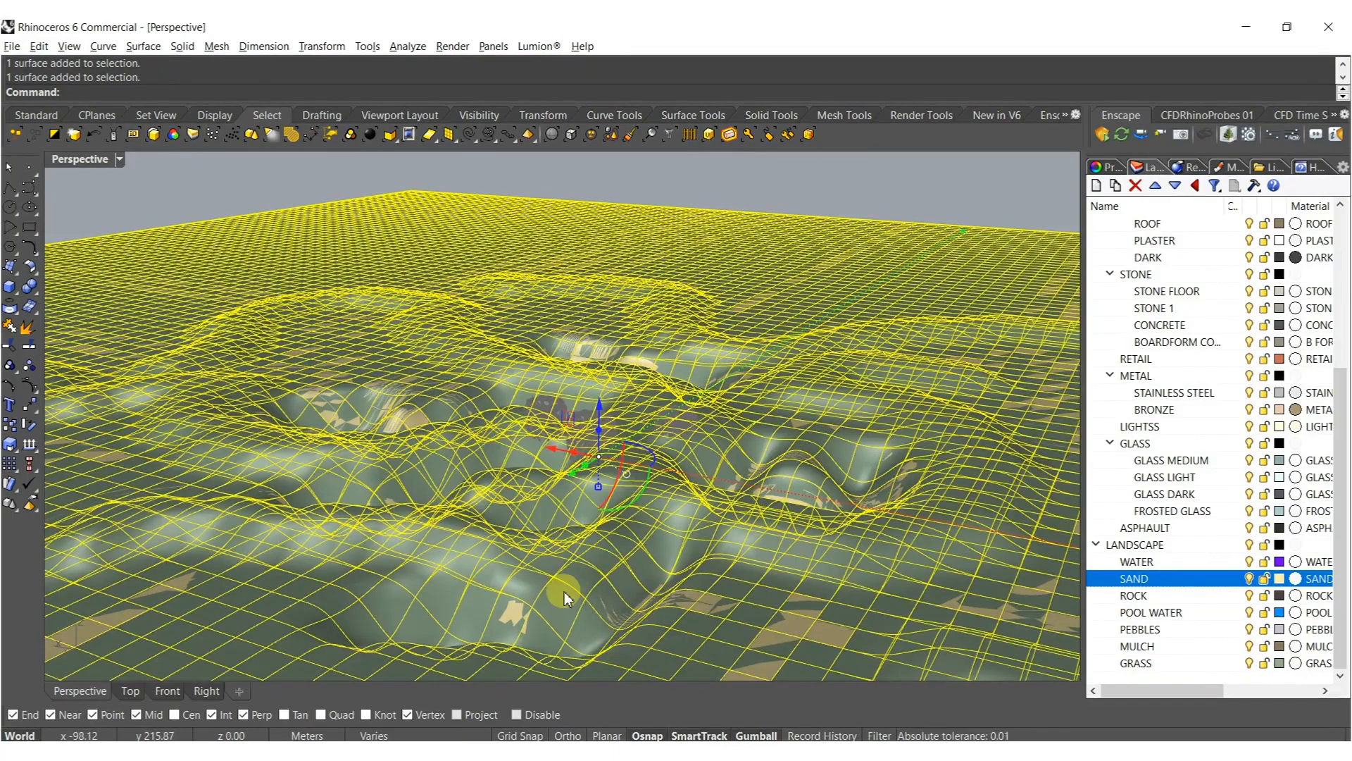
key("Return")
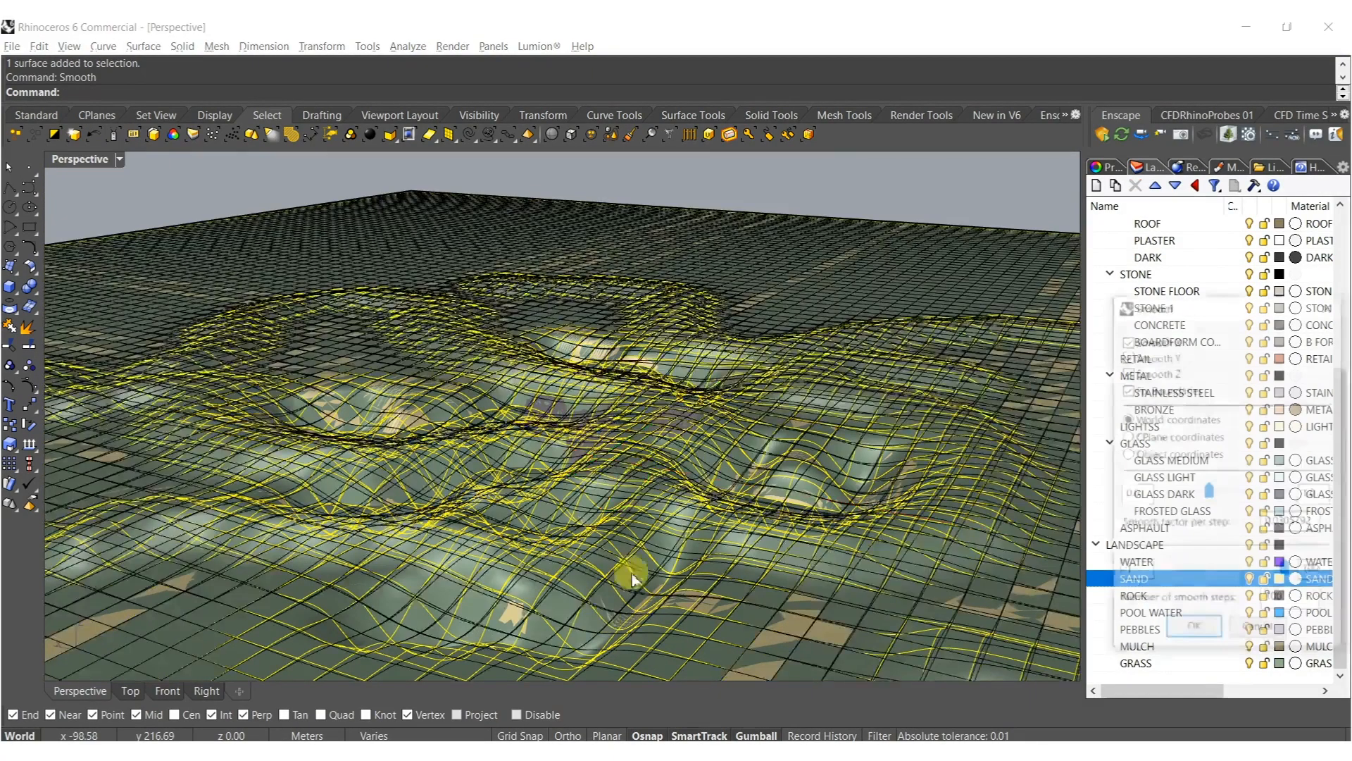
left_click(1193, 629)
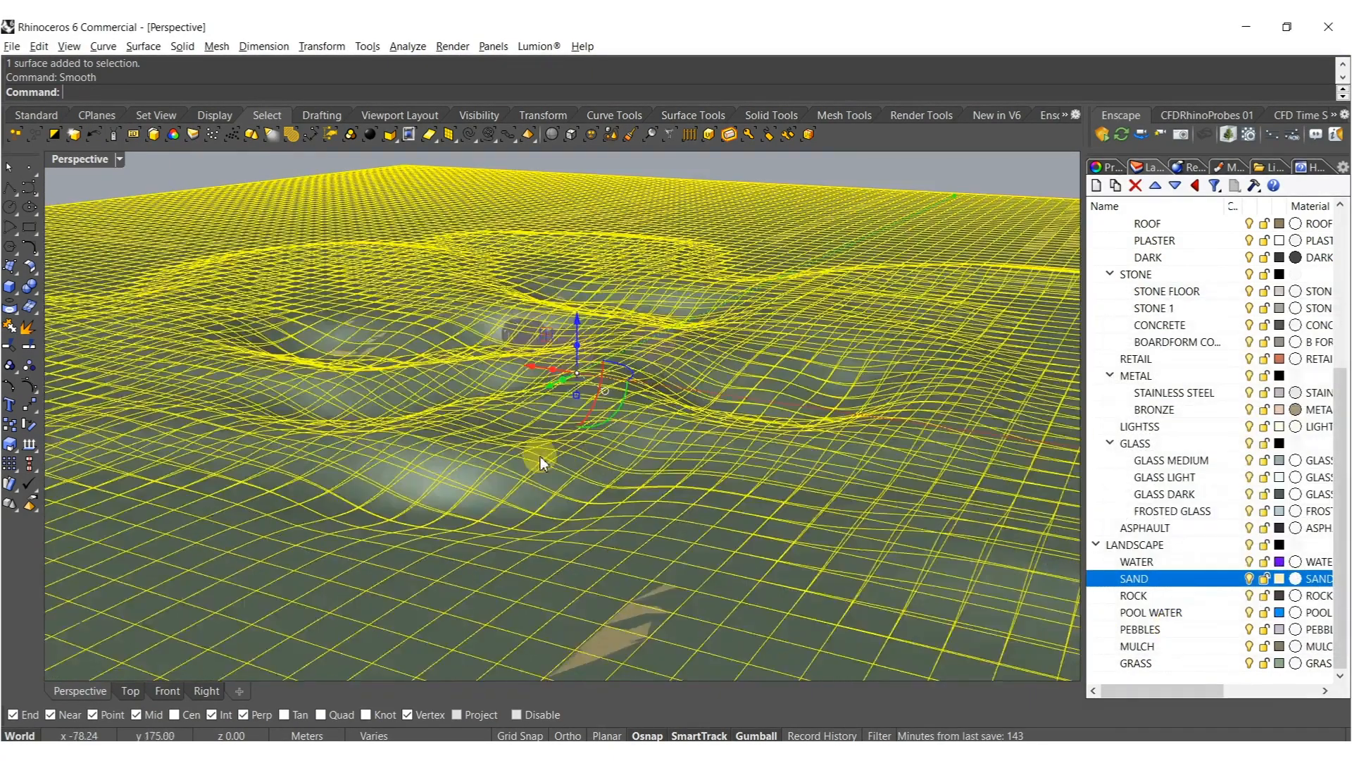
Repeat Smooth on the two ground surfaces and clear the selection.
scroll(536, 409, "up", 3)
right_click_drag(528, 435, 572, 429)
key("Return")
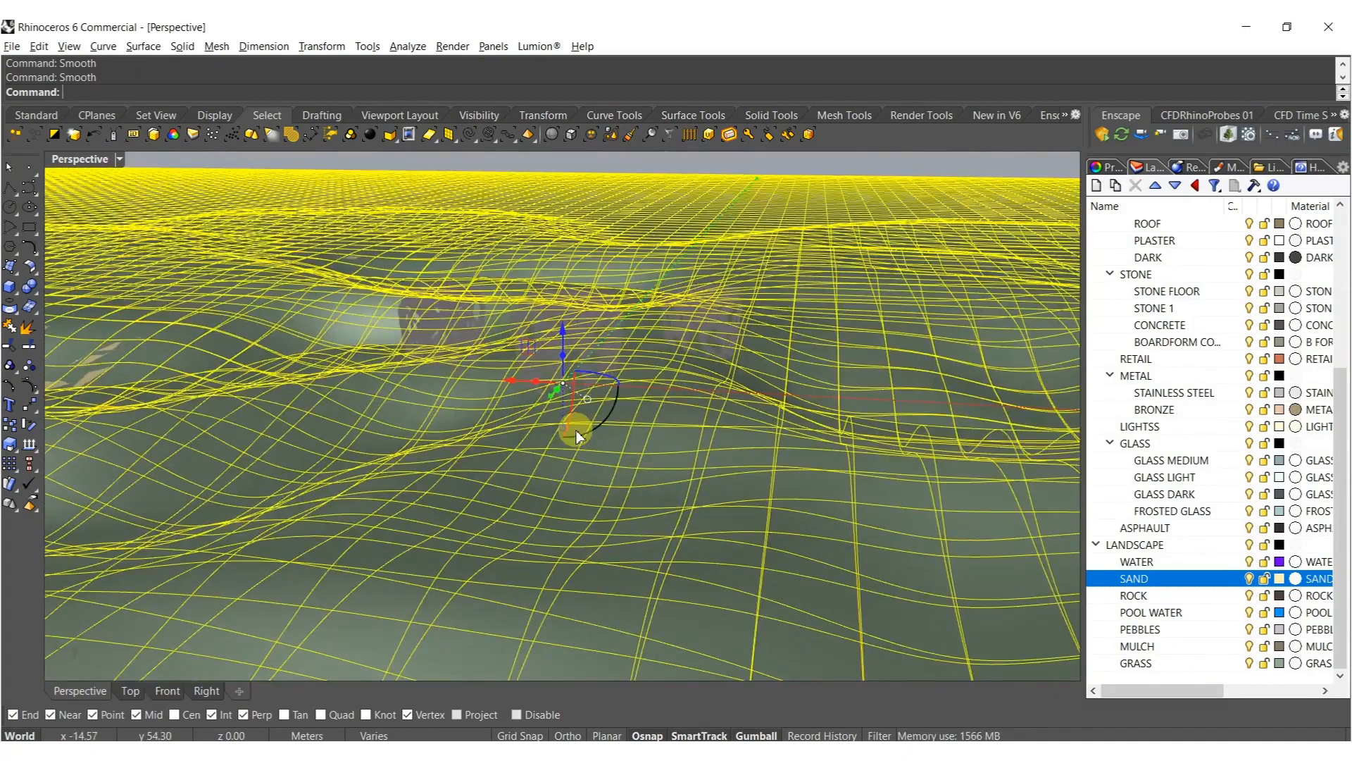
key("Return")
key("Escape")
Select the grass surface and lower it slightly relative to the sand around the vases.
right_click_drag(627, 450, 585, 489)
left_click(594, 438)
scroll(614, 417, "up", 3)
scroll(585, 489, "up", 3)
scroll(749, 453, "down", 5)
scroll(665, 437, "up", 3)
left_click_drag(629, 461, 631, 495)
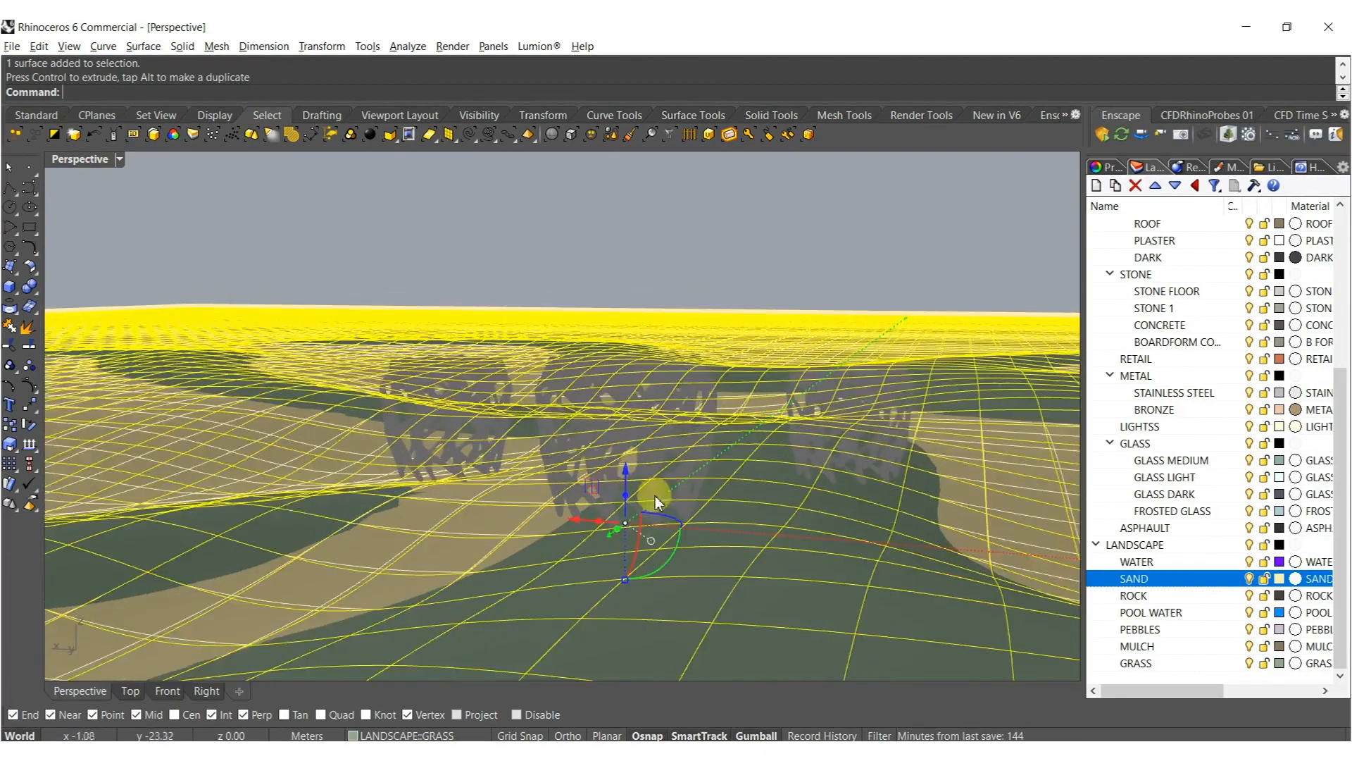
Scale the grass surface vertically and raise it so it alternates with the sand around the vases.
scroll(637, 459, "down", 2)
right_click_drag(636, 459, 619, 537)
scroll(633, 456, "down", 3)
left_click(579, 463, "shift")
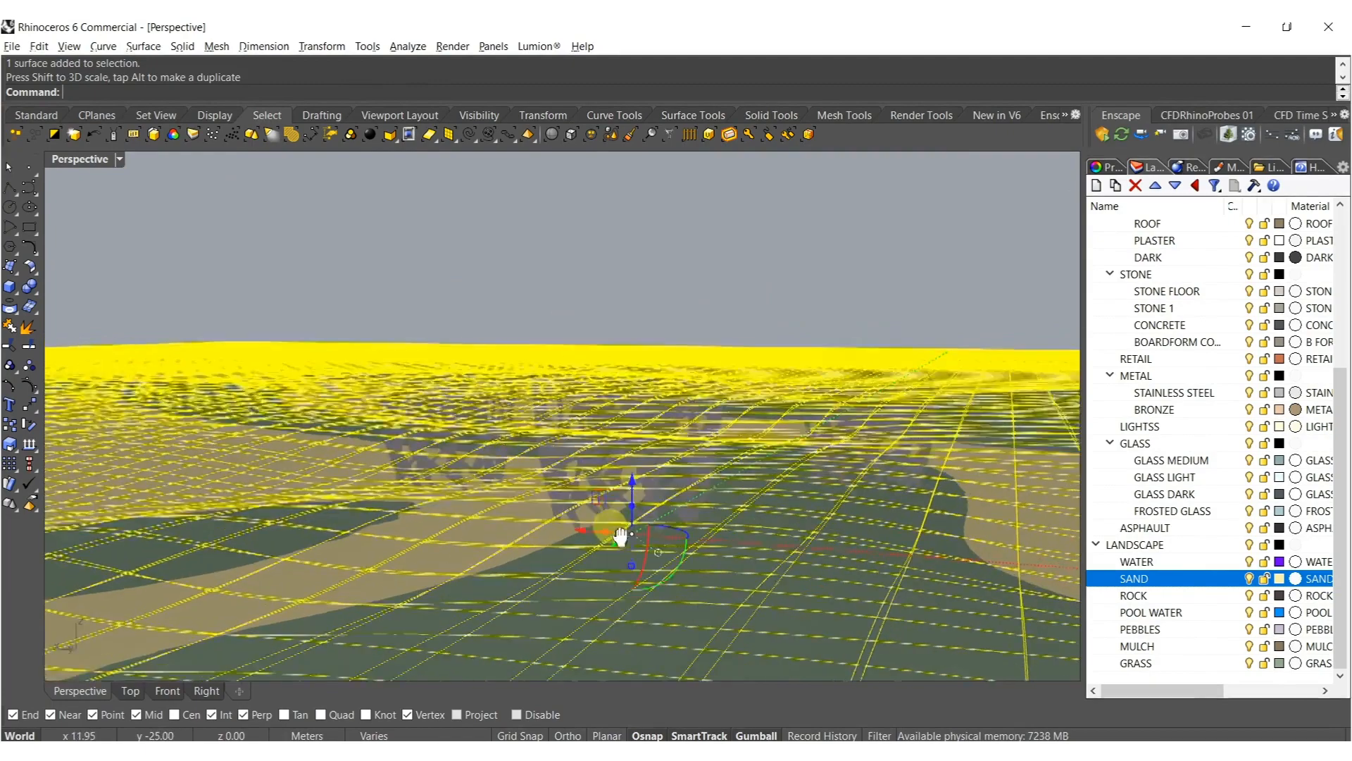
left_click_drag(633, 492, 631, 446)
right_click_drag(617, 458, 640, 541, "shift")
scroll(632, 531, "up", 4)
key("Escape")
scroll(616, 543, "down", 5)
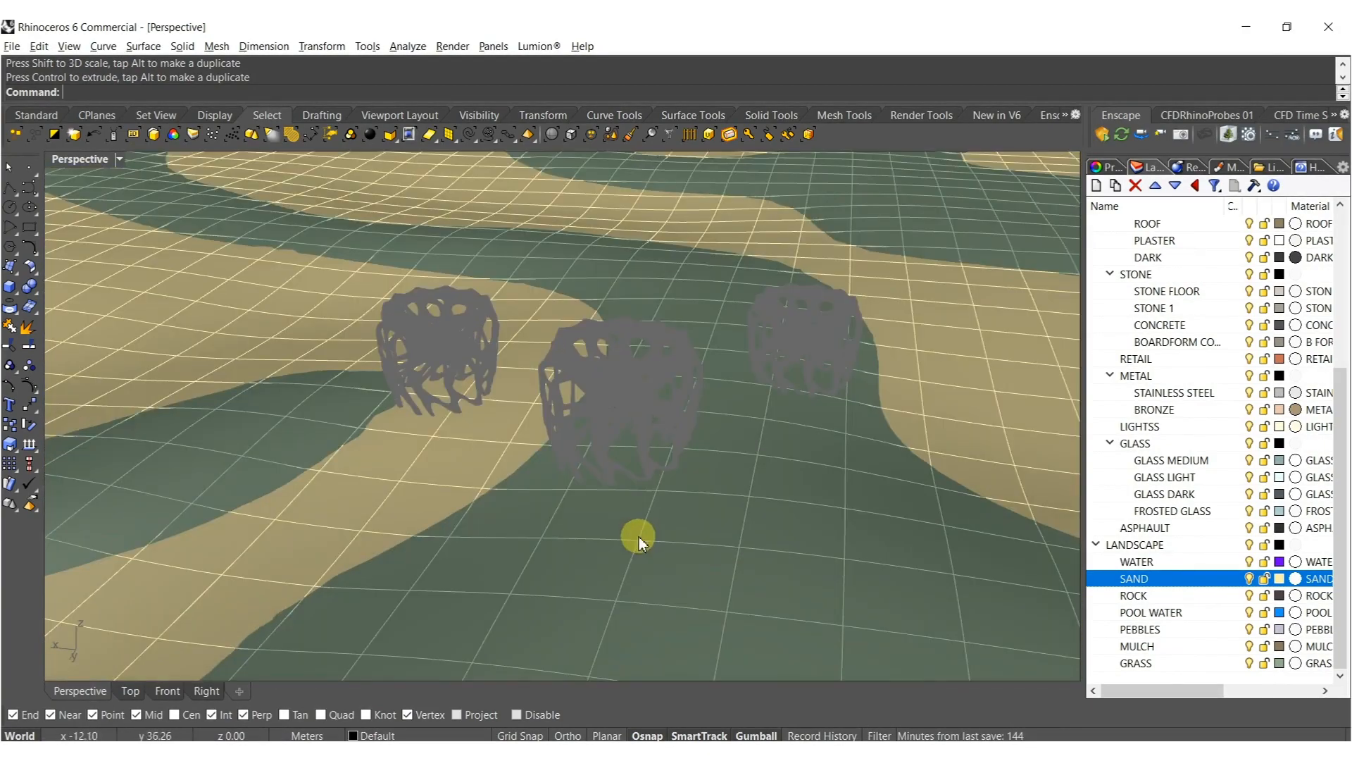
Paste another flat ground copy in place and assign it to the WATER layer to form pools in the hollows.
key("ctrl+v")
scroll(627, 486, "down", 8)
right_click_drag(538, 534, 686, 509)
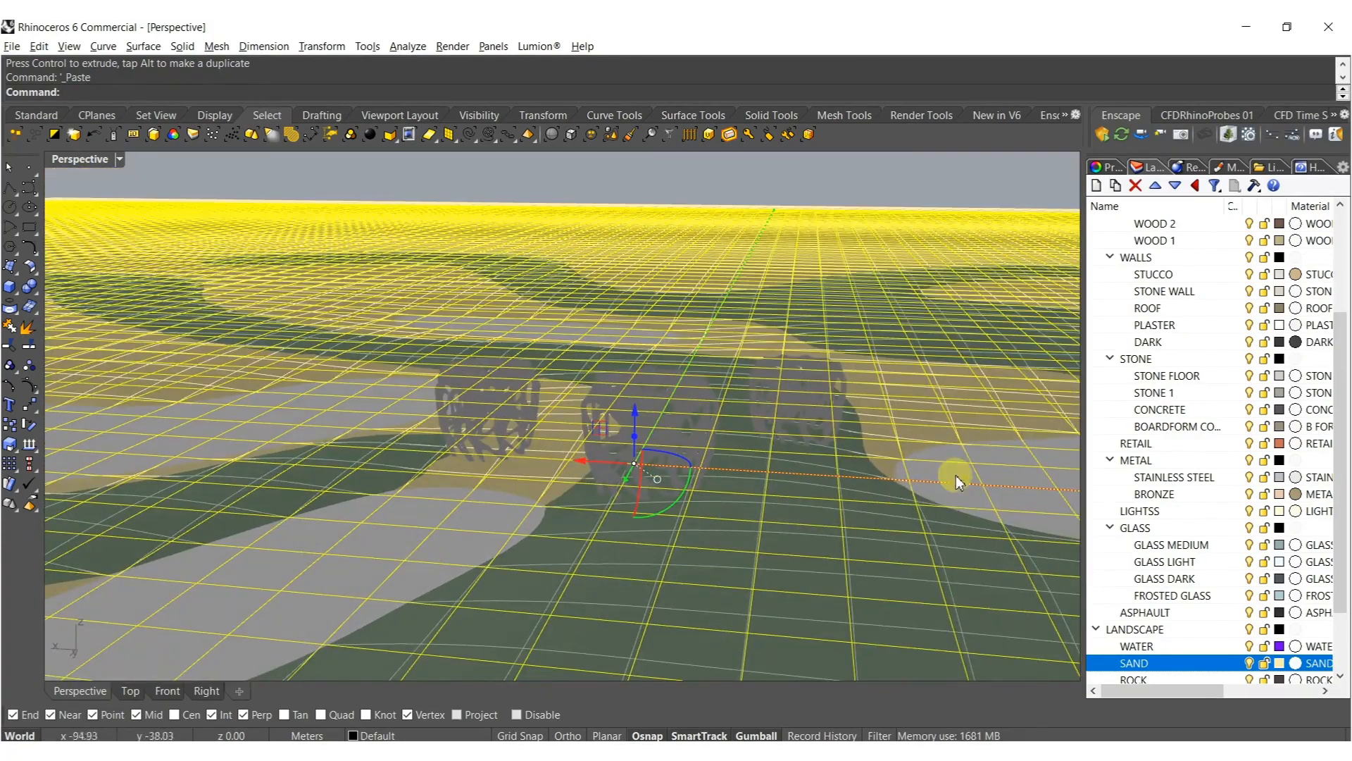
right_click(1137, 646)
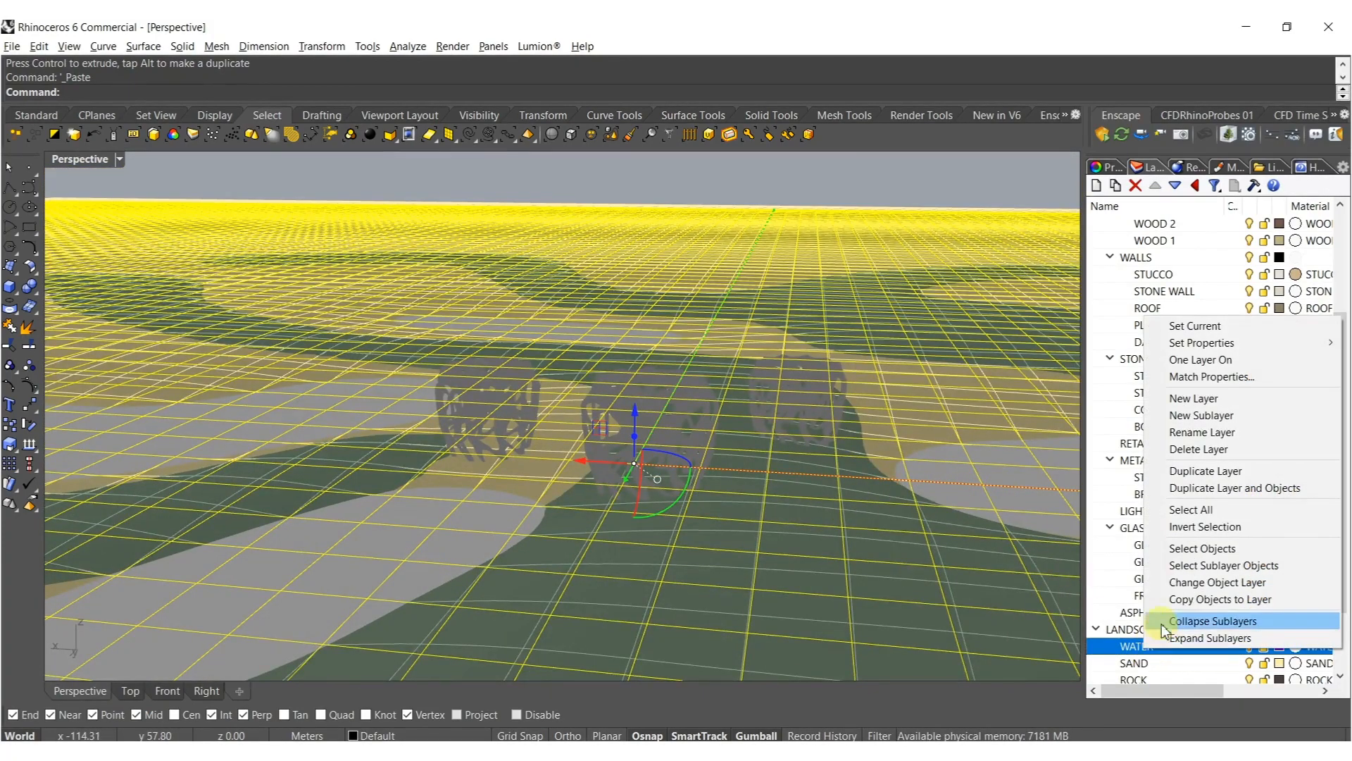
left_click(1184, 584)
right_click_drag(611, 516, 617, 583)
scroll(634, 477, "up", 5)
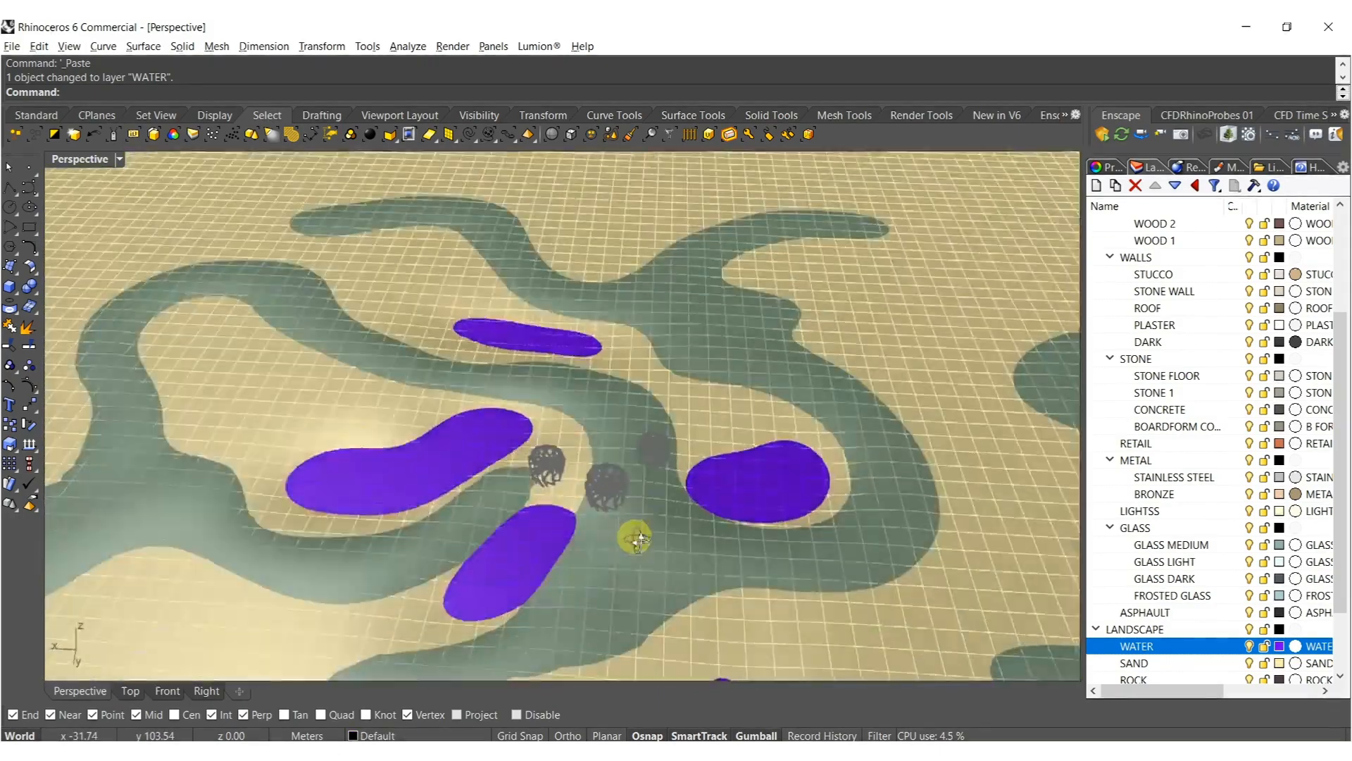
scroll(619, 537, "down", 10)
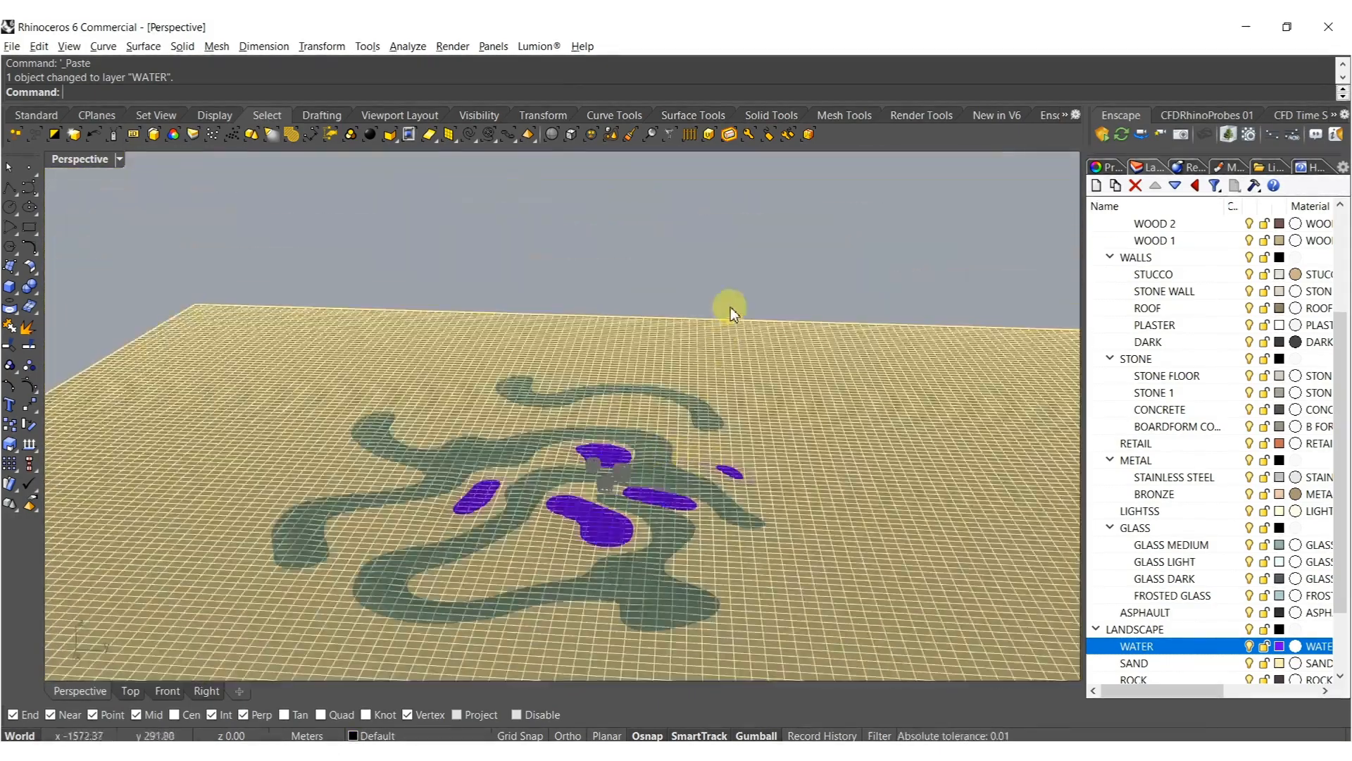
Select the grass, sand and water surfaces together and move them horizontally to reposition the terrain beneath the vases.
left_click_drag(696, 474, 692, 478)
right_click_drag(766, 448, 542, 513)
scroll(585, 535, "up", 15)
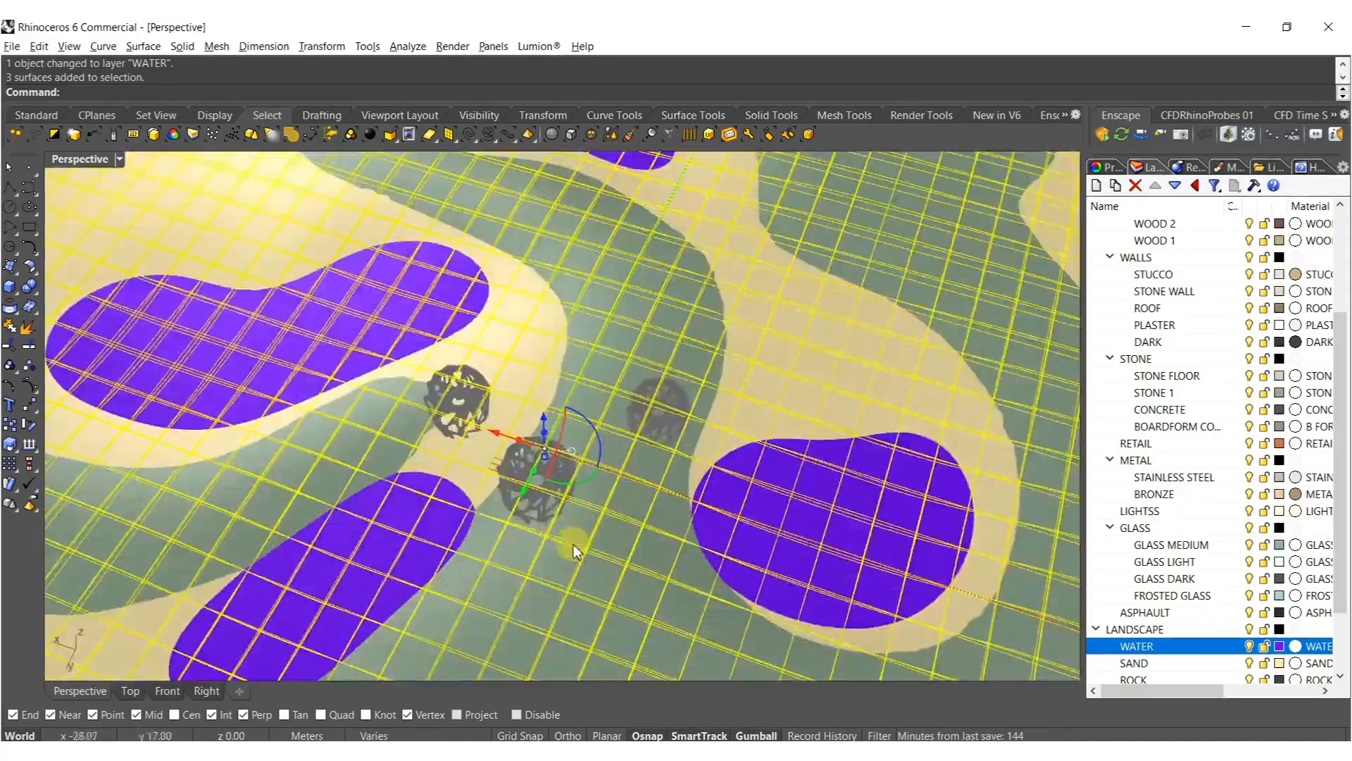
right_click_drag(644, 536, 685, 533)
left_click_drag(728, 524, 835, 556)
mouse_move(834, 557)
right_mouse_down()
mouse_move(780, 539)
mouse_move(746, 574)
mouse_move(763, 543)
mouse_move(908, 461)
mouse_move(824, 449)
mouse_move(833, 476)
mouse_move(934, 468)
right_mouse_up()
Unlock the vase meshes, select them all, and try to separate them with SplitDisjointMesh.
left_click(744, 567)
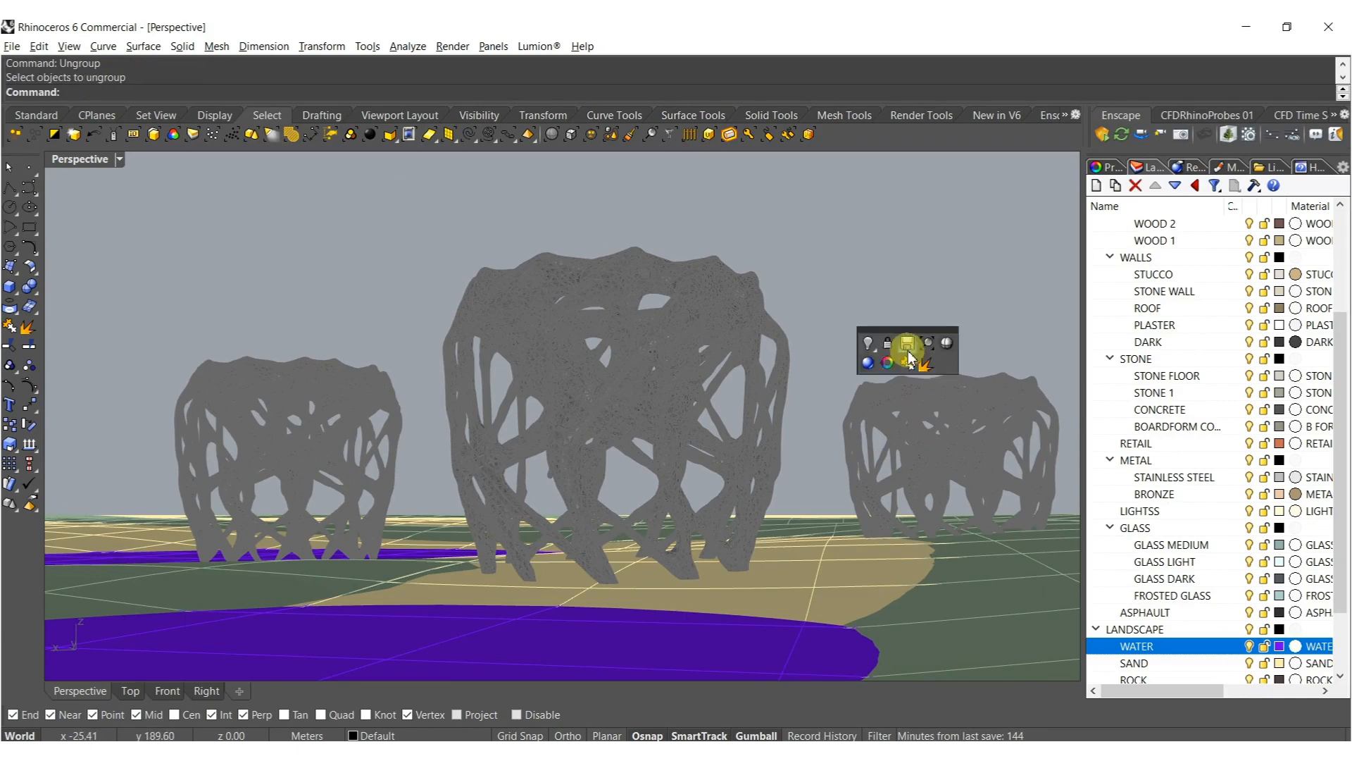
left_click(883, 346)
left_click_drag(940, 440, 799, 427)
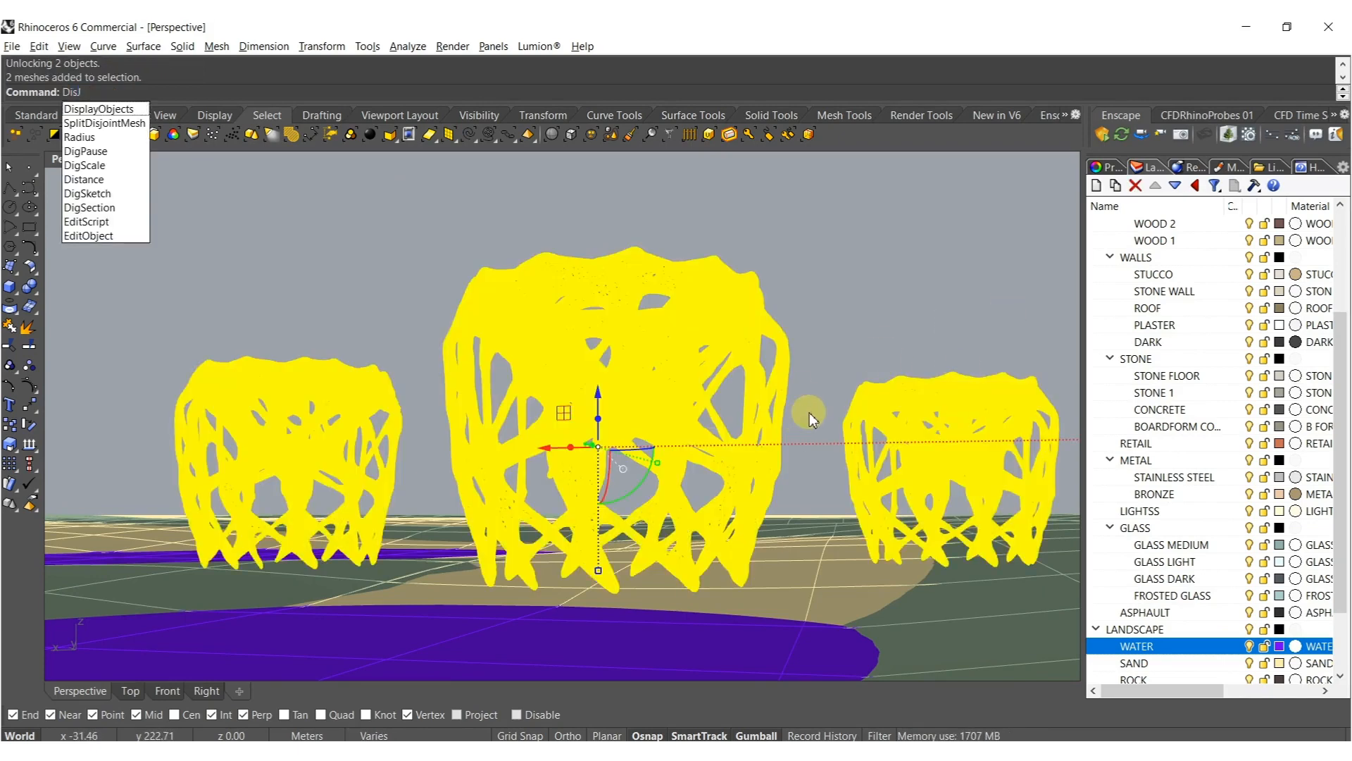
left_click(127, 124)
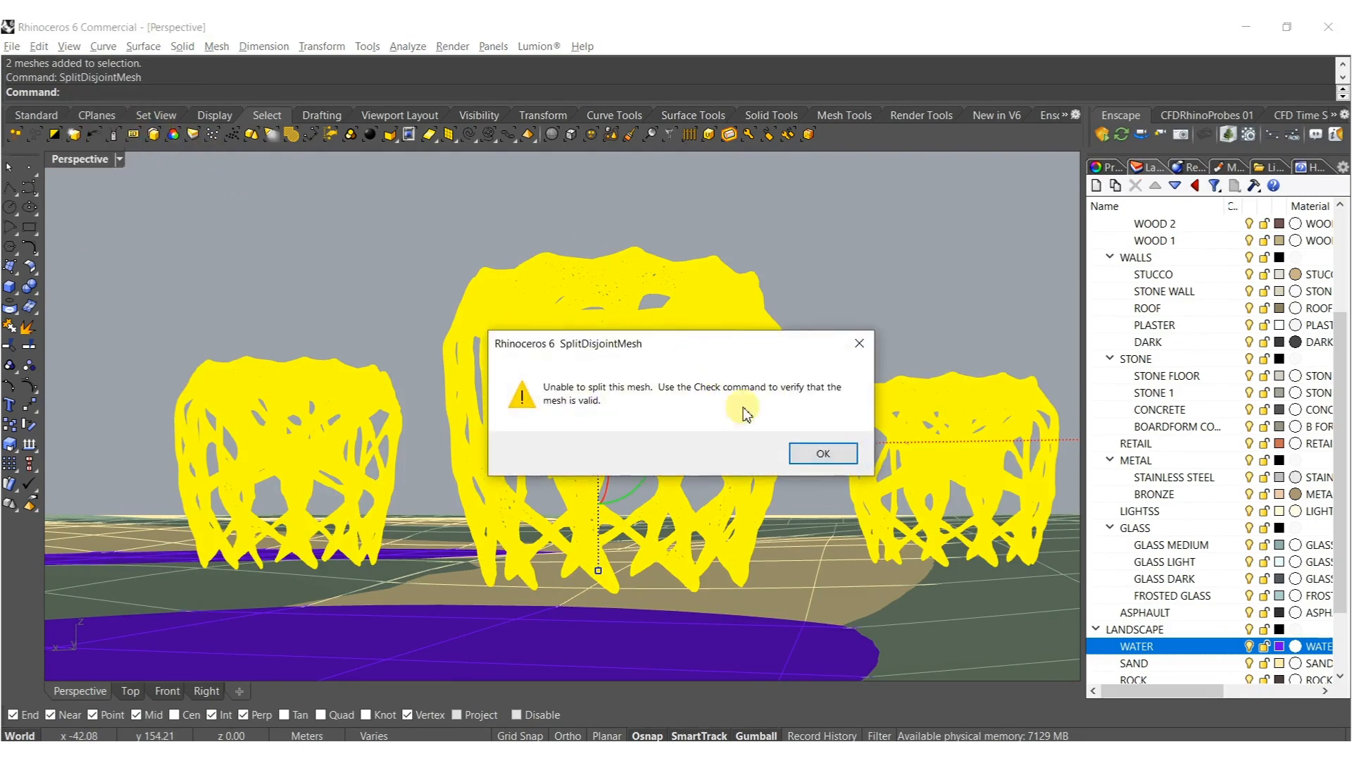
left_click(822, 452)
key("Escape")
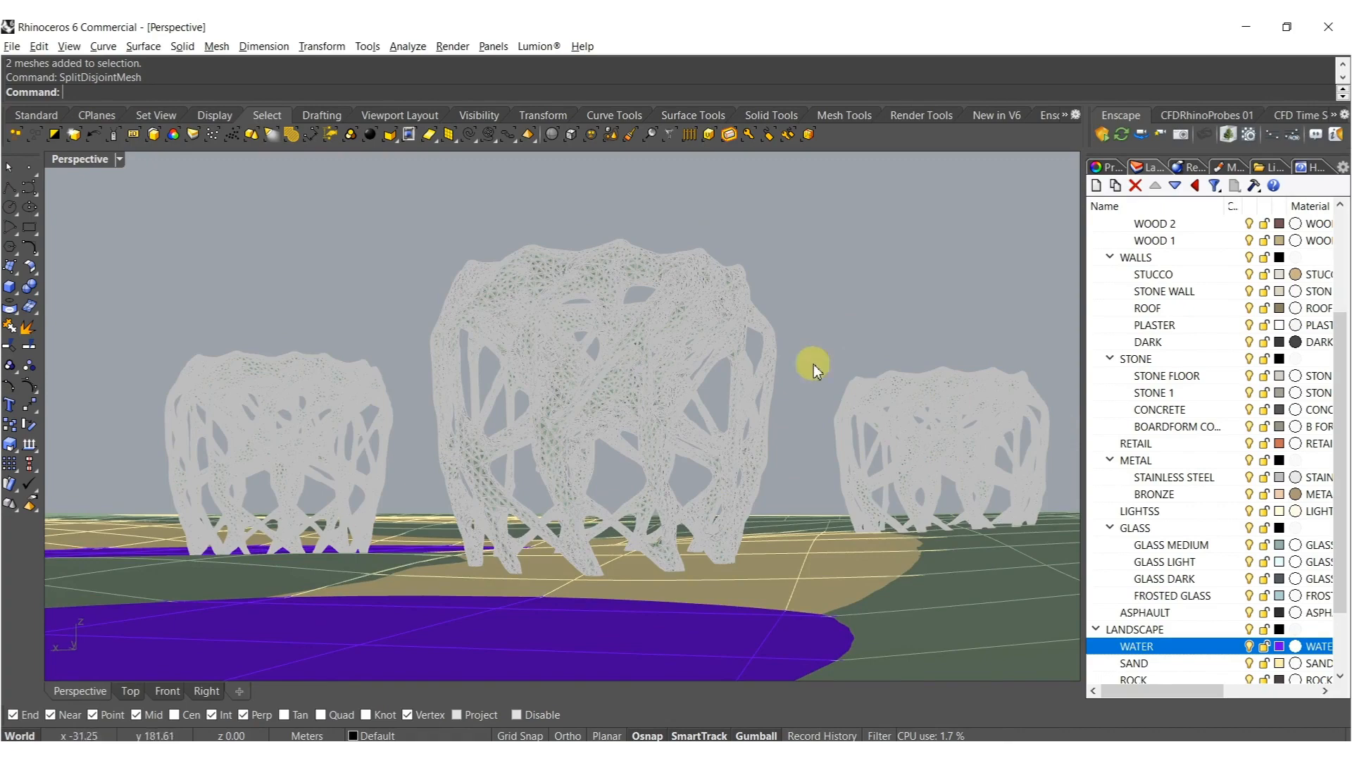
Lock the three ground surfaces, then select the mesh components of the rightmost vase and raise them slightly.
left_click_drag(787, 645, 790, 643)
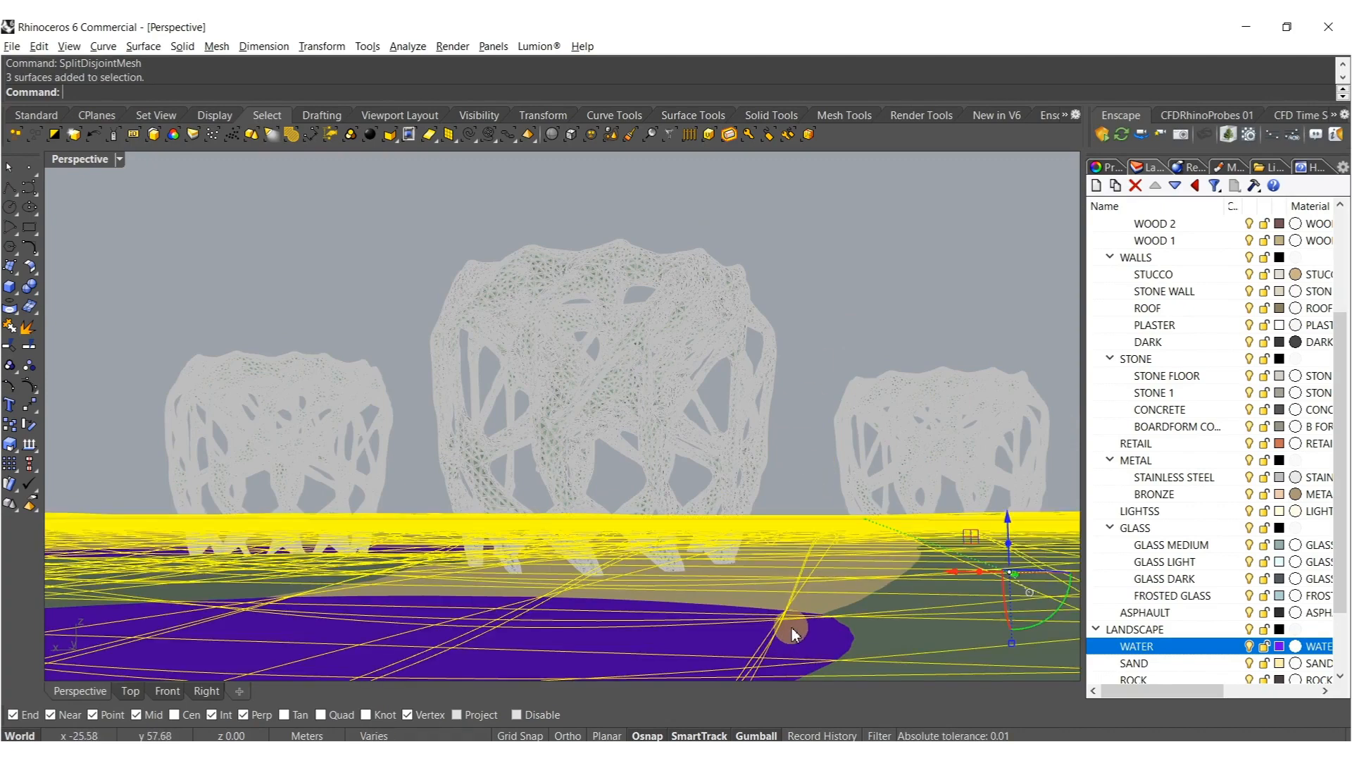
key("ctrl+l")
left_click_drag(817, 296, 1029, 610)
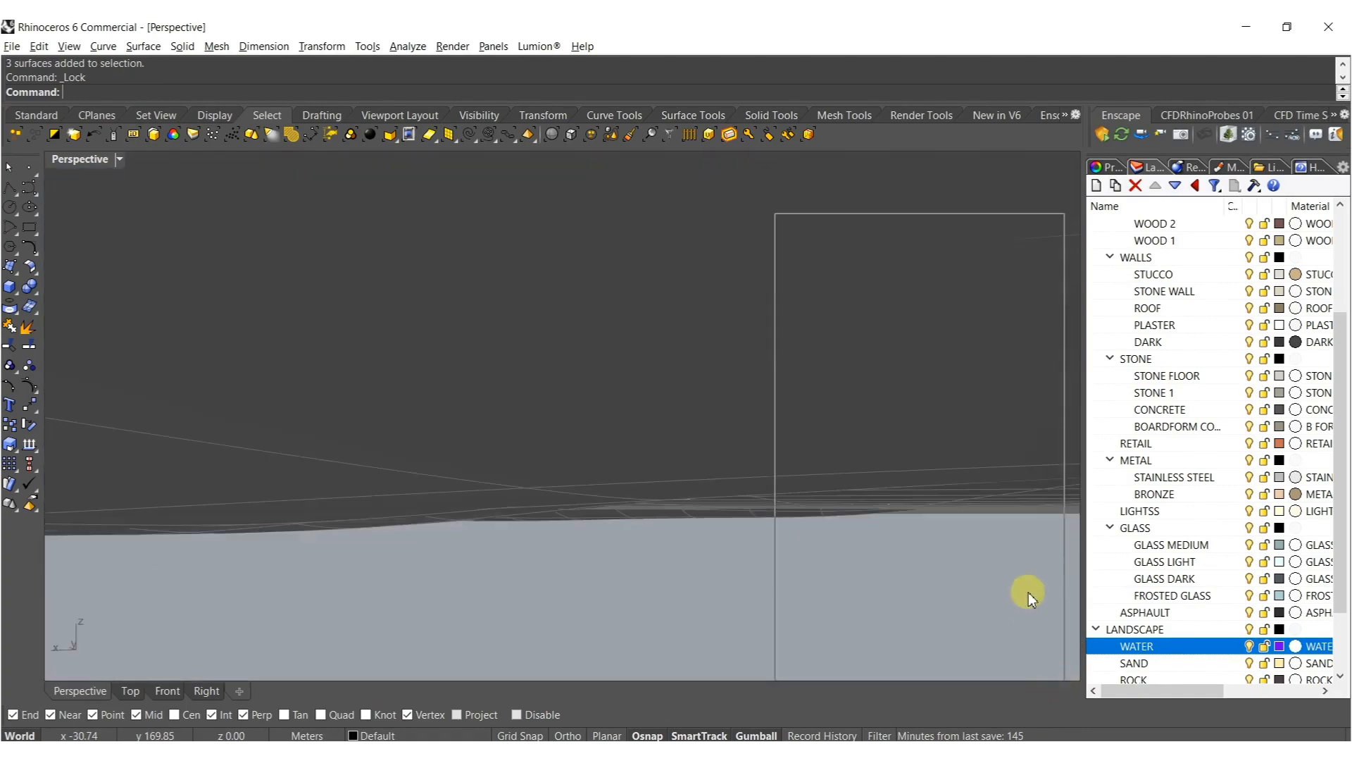
right_click_drag(745, 423, 747, 458, "shift")
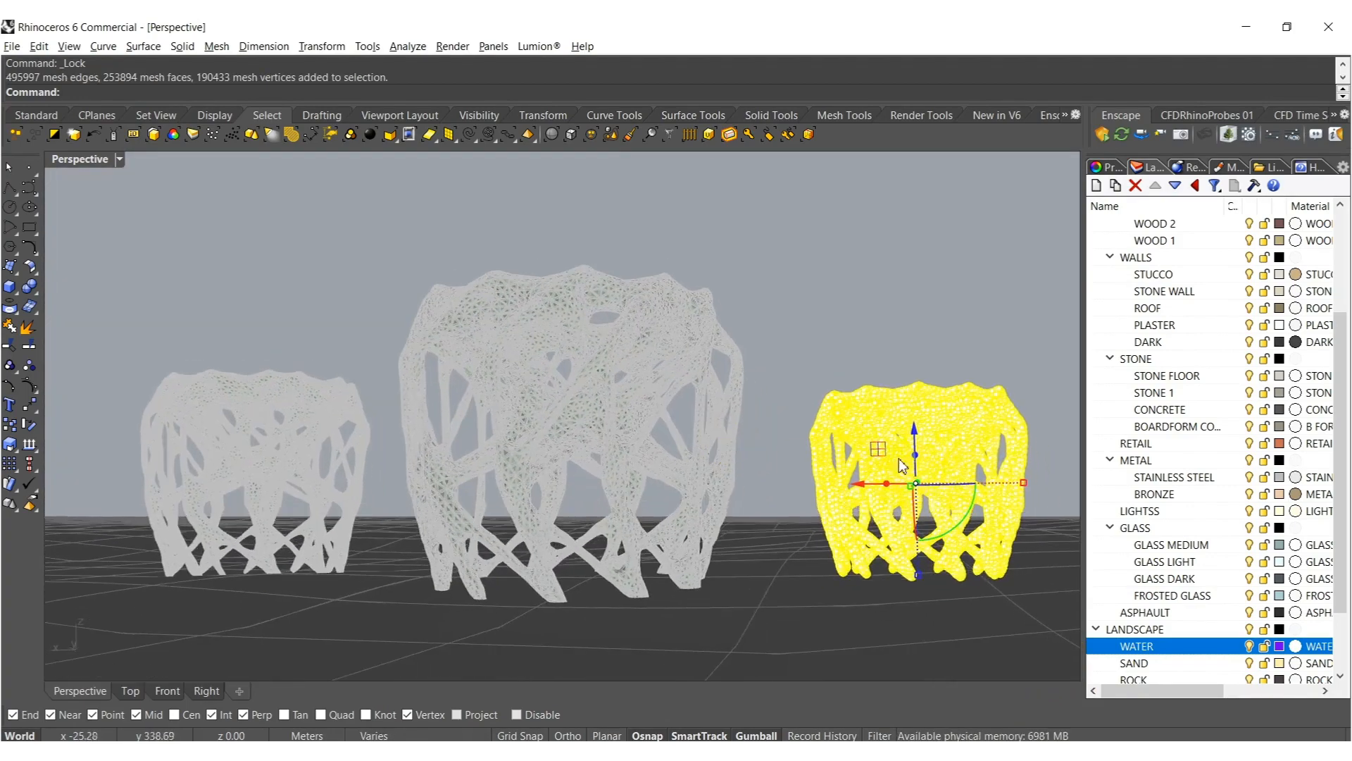
left_click_drag(915, 426, 914, 407)
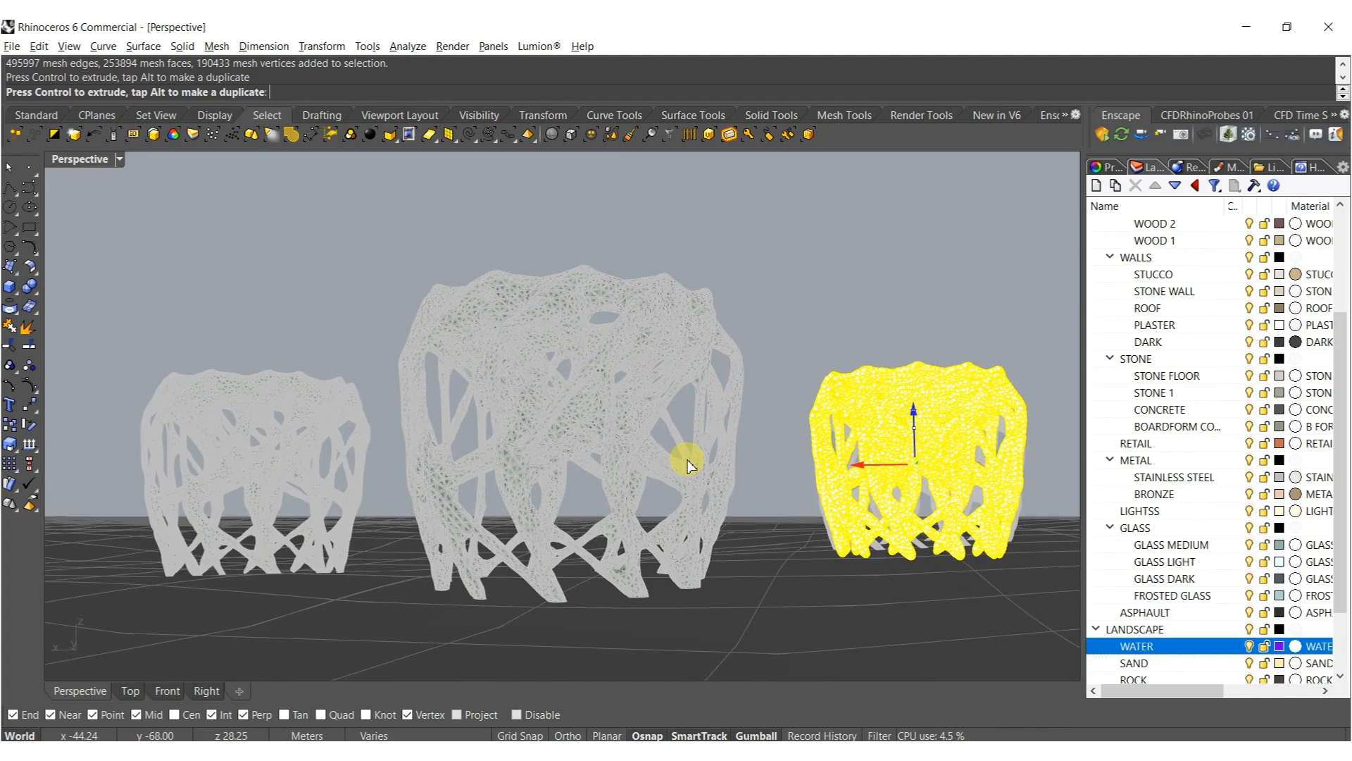
key("Escape")
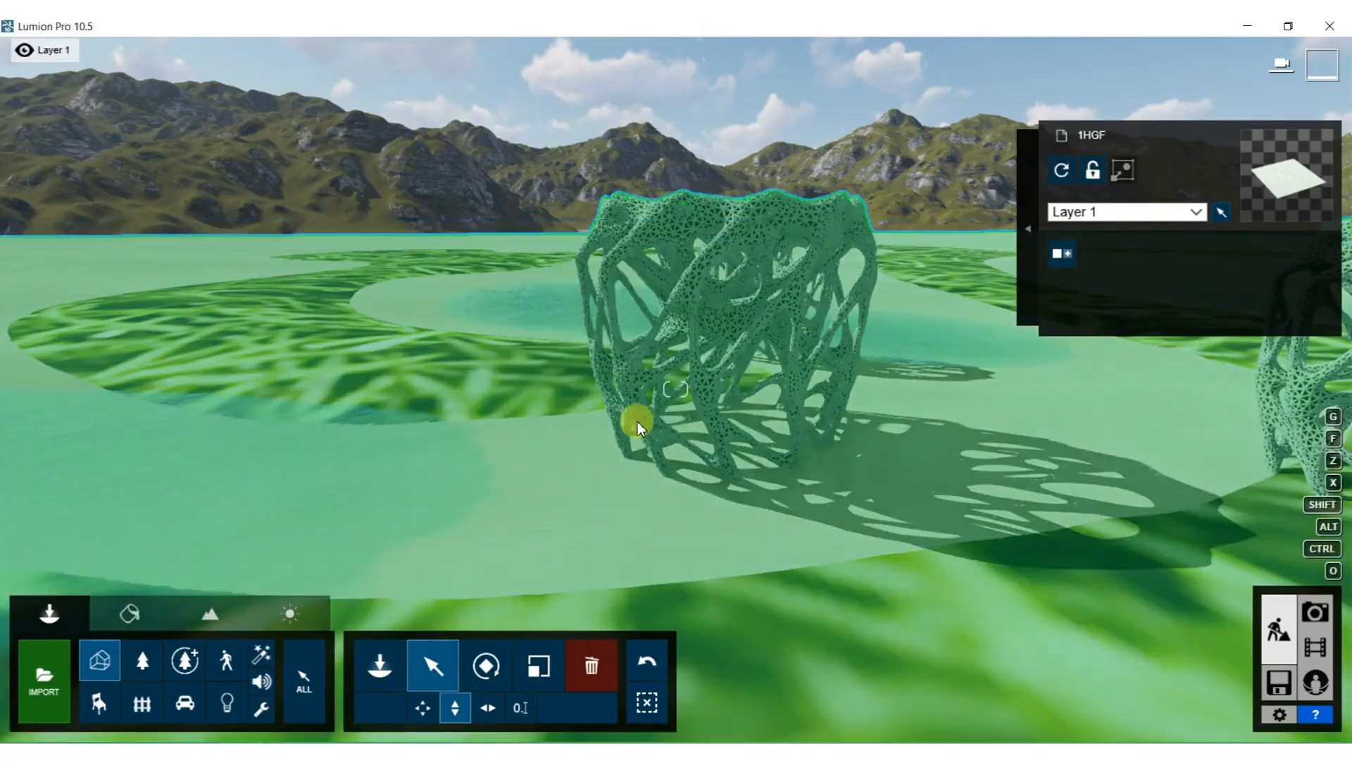
Switch to Lumion and open the imported model's GRASS material for editing.
key("w")
right_click_drag(637, 421, 846, 472)
key("a")
key("s")
right_click_drag(676, 389, 1, 569)
key("a")
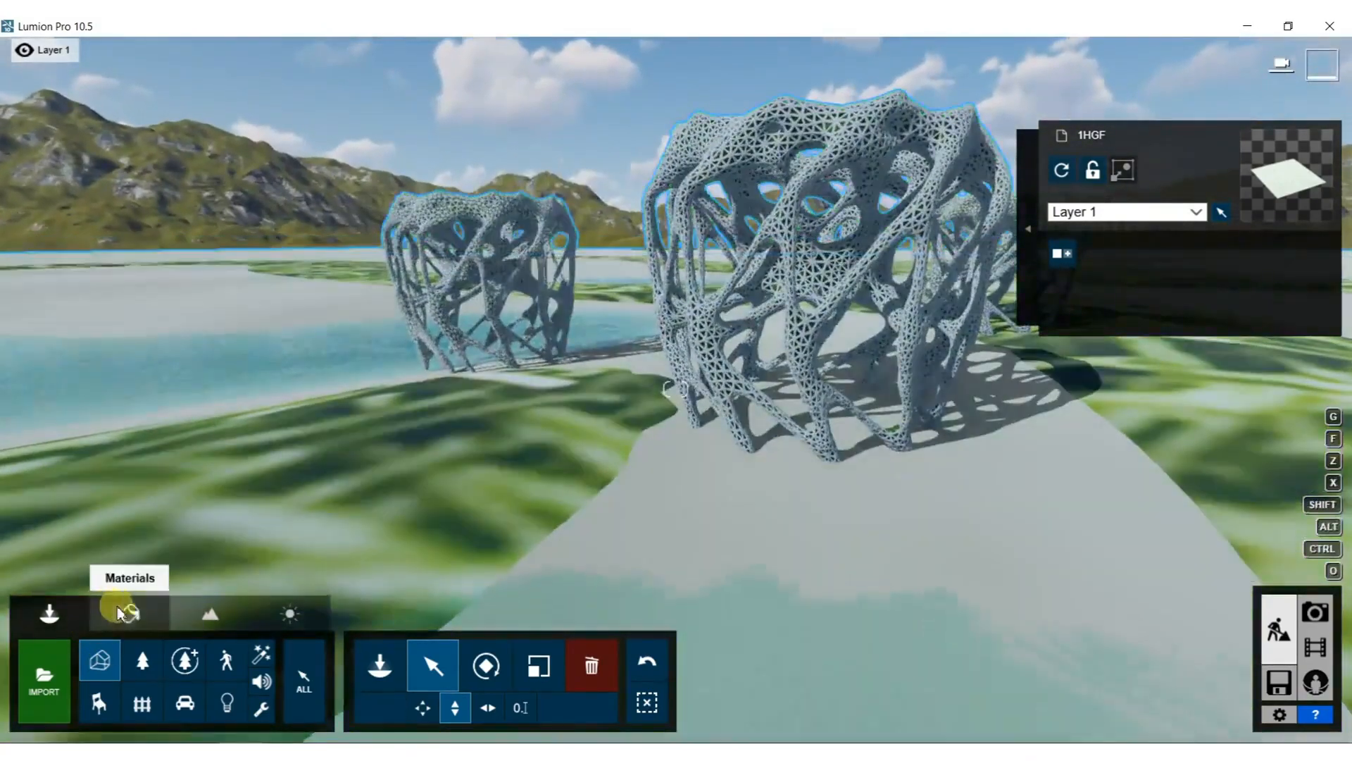
left_click(129, 614)
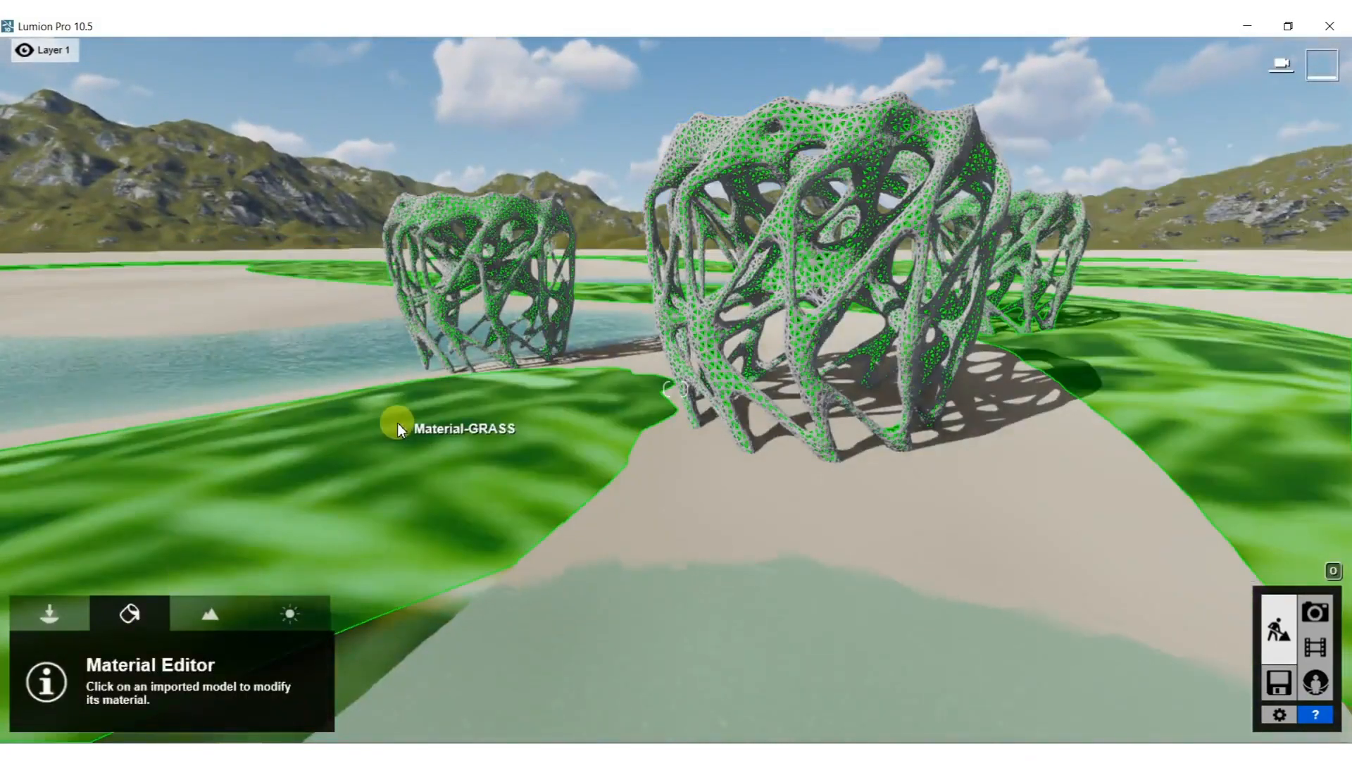
left_click(398, 426)
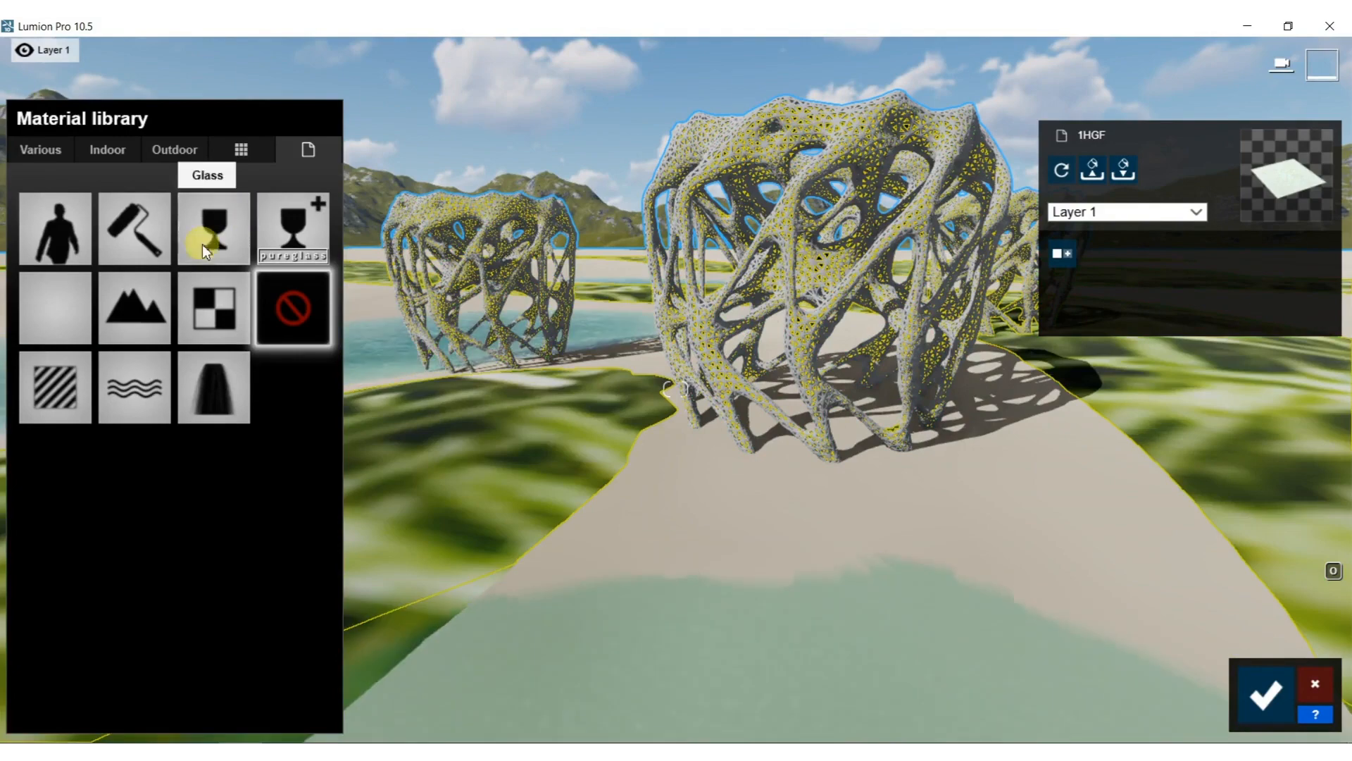
Try the 3D grass Wild Grass 01 on the GRASS material, and settle on Wild Grass 02.
left_click(45, 152)
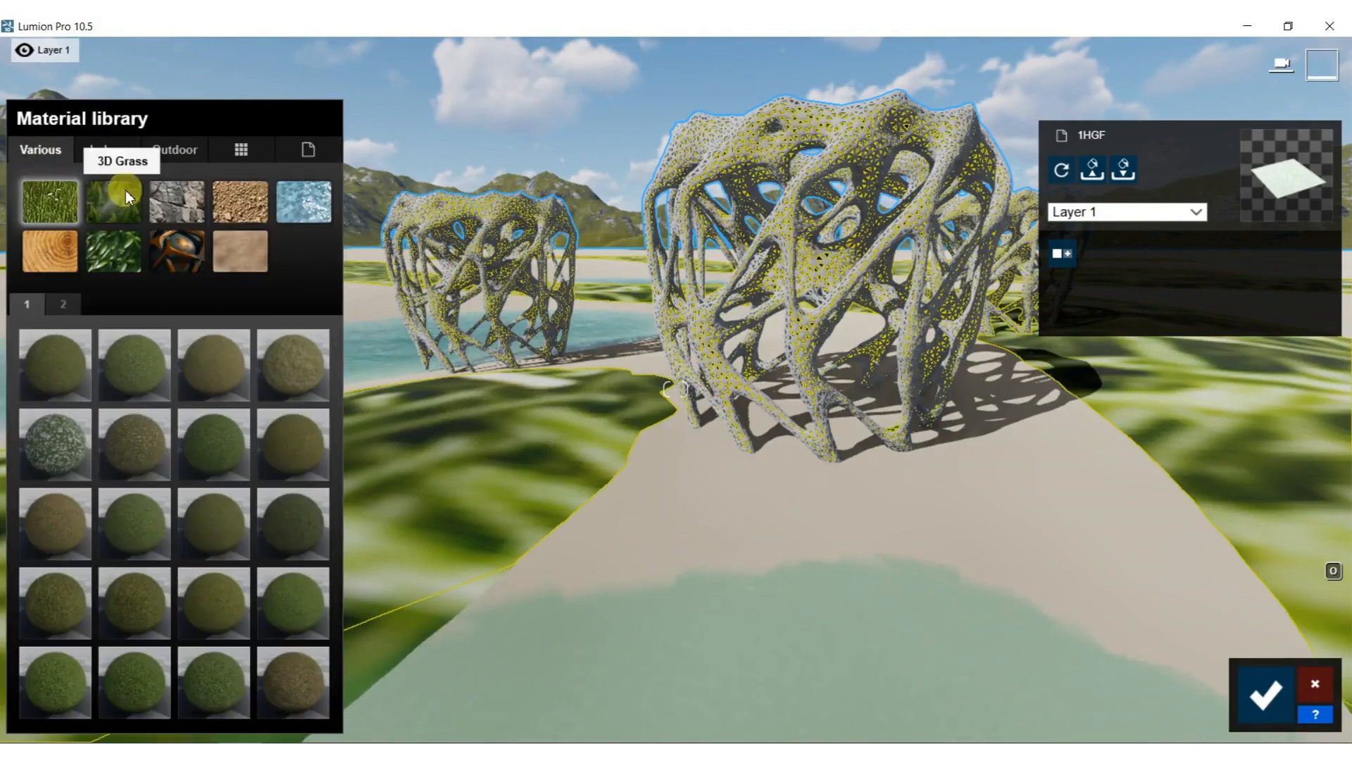
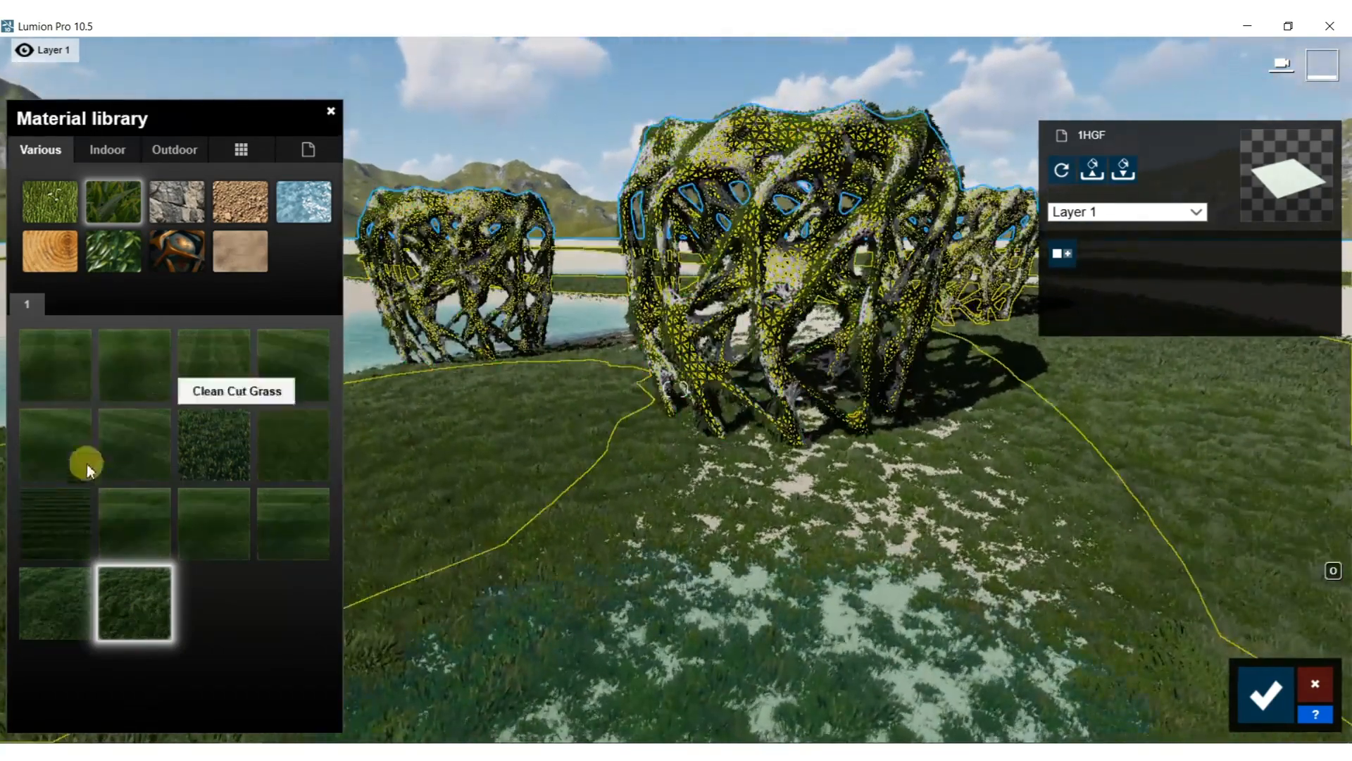
left_click(35, 600)
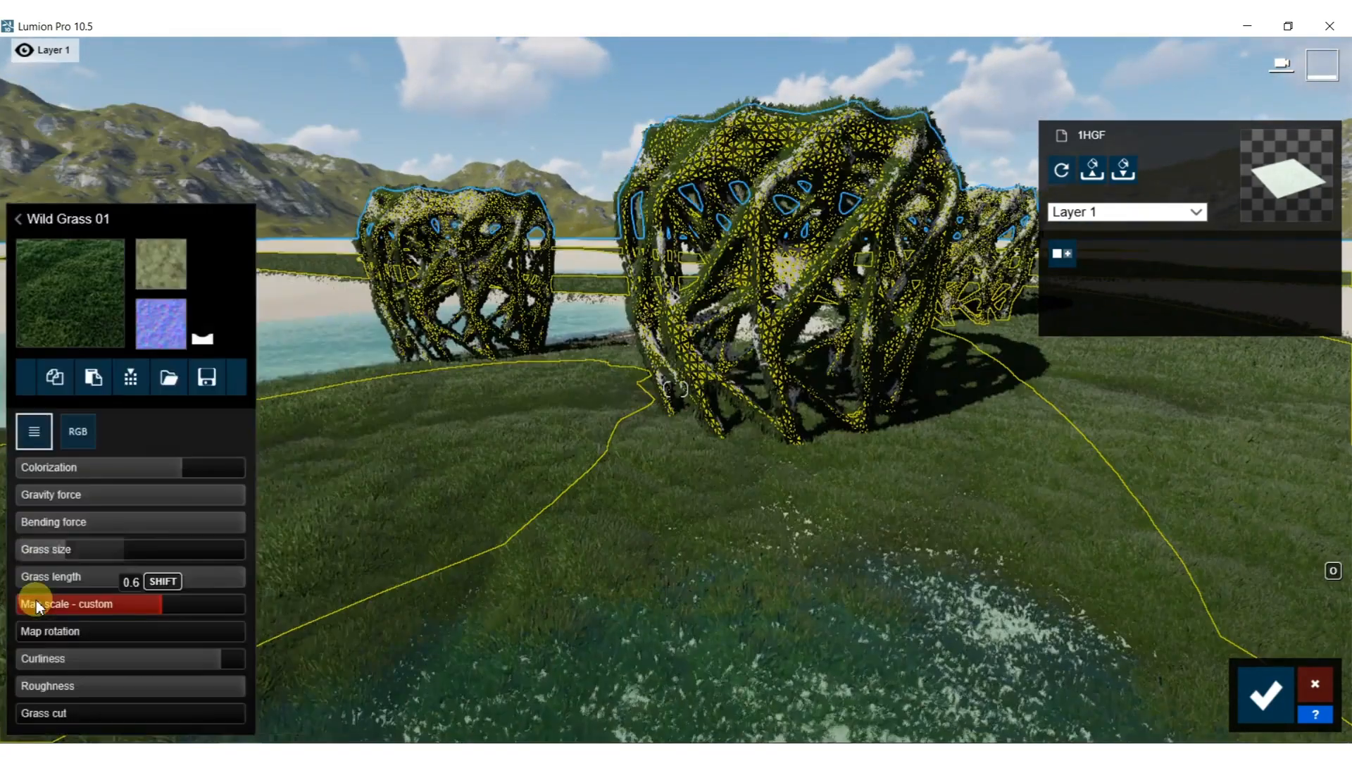
left_click(31, 240)
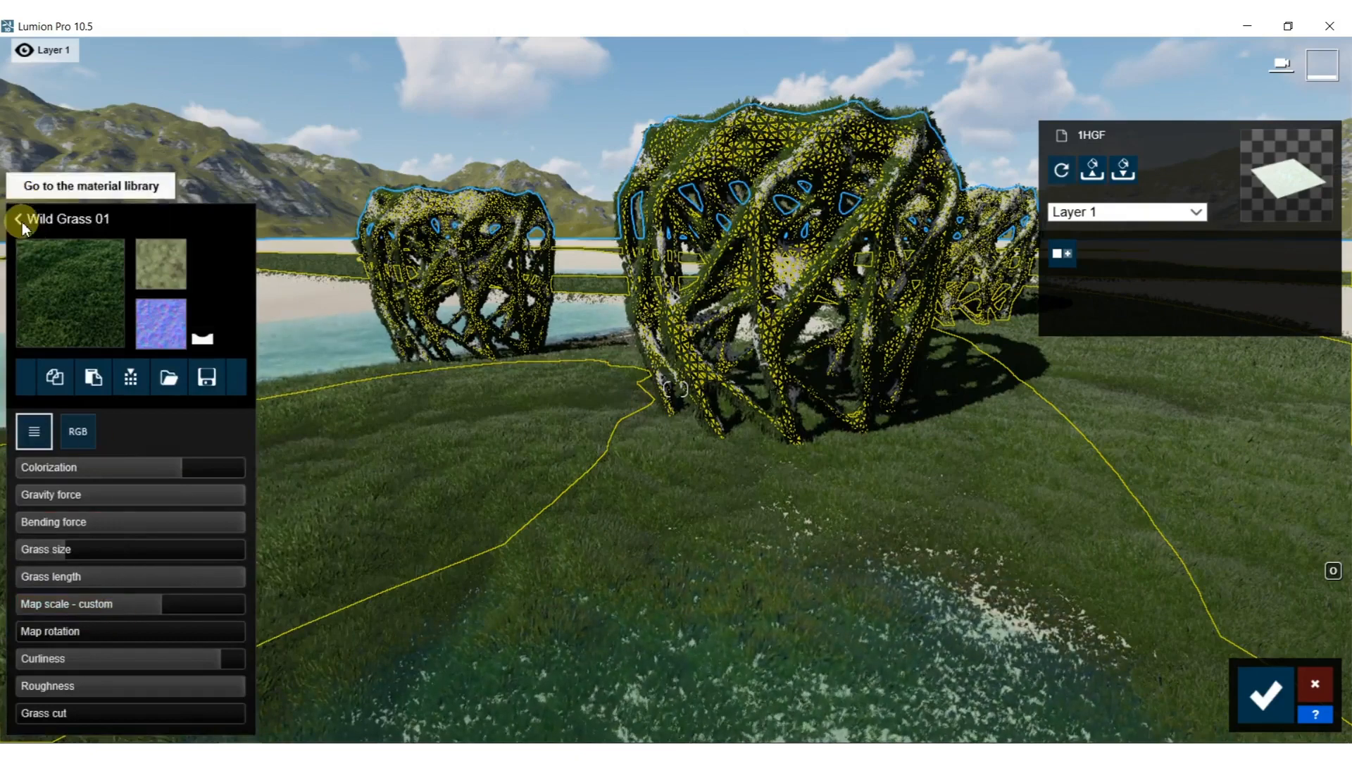
left_click(140, 604)
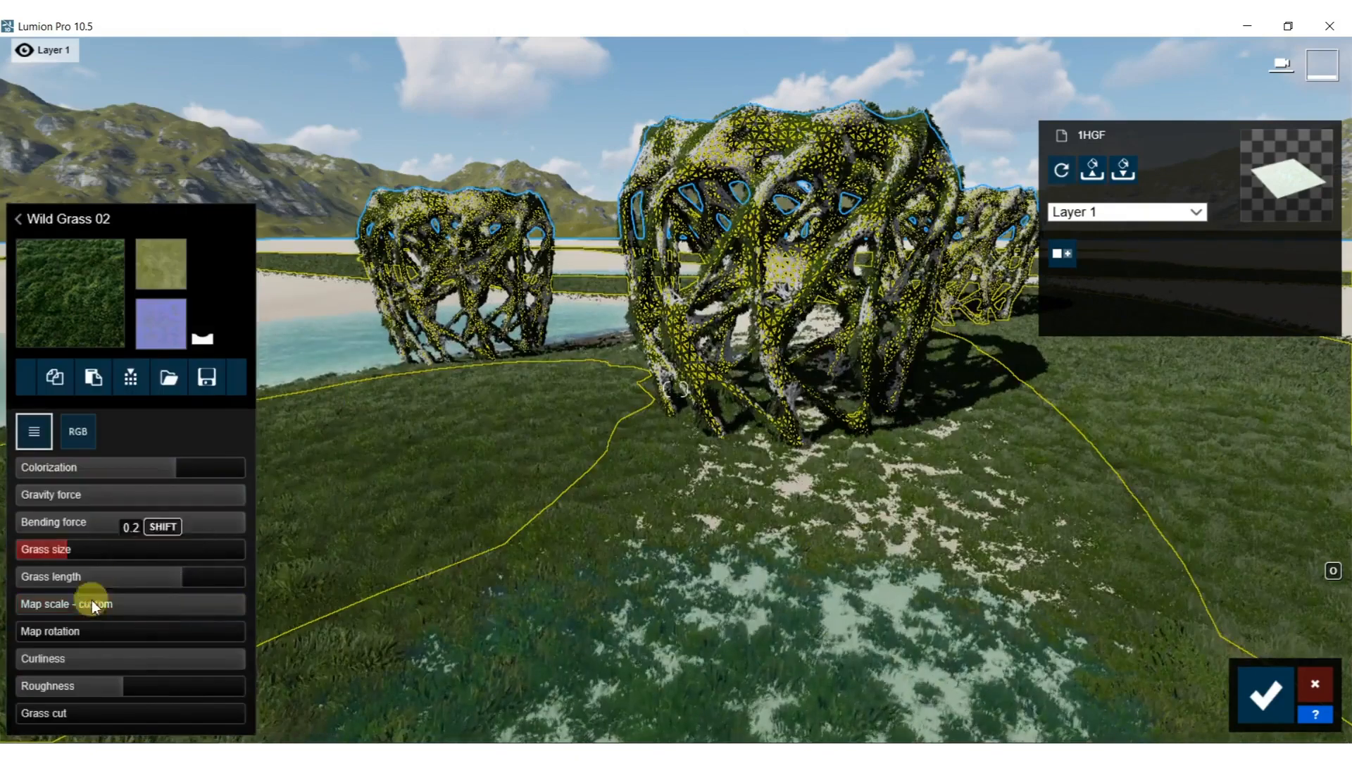
Reduce the Wild Grass 02 grass size to 0.1 and raise its grass length to 0.9.
left_click_drag(67, 554, 39, 553)
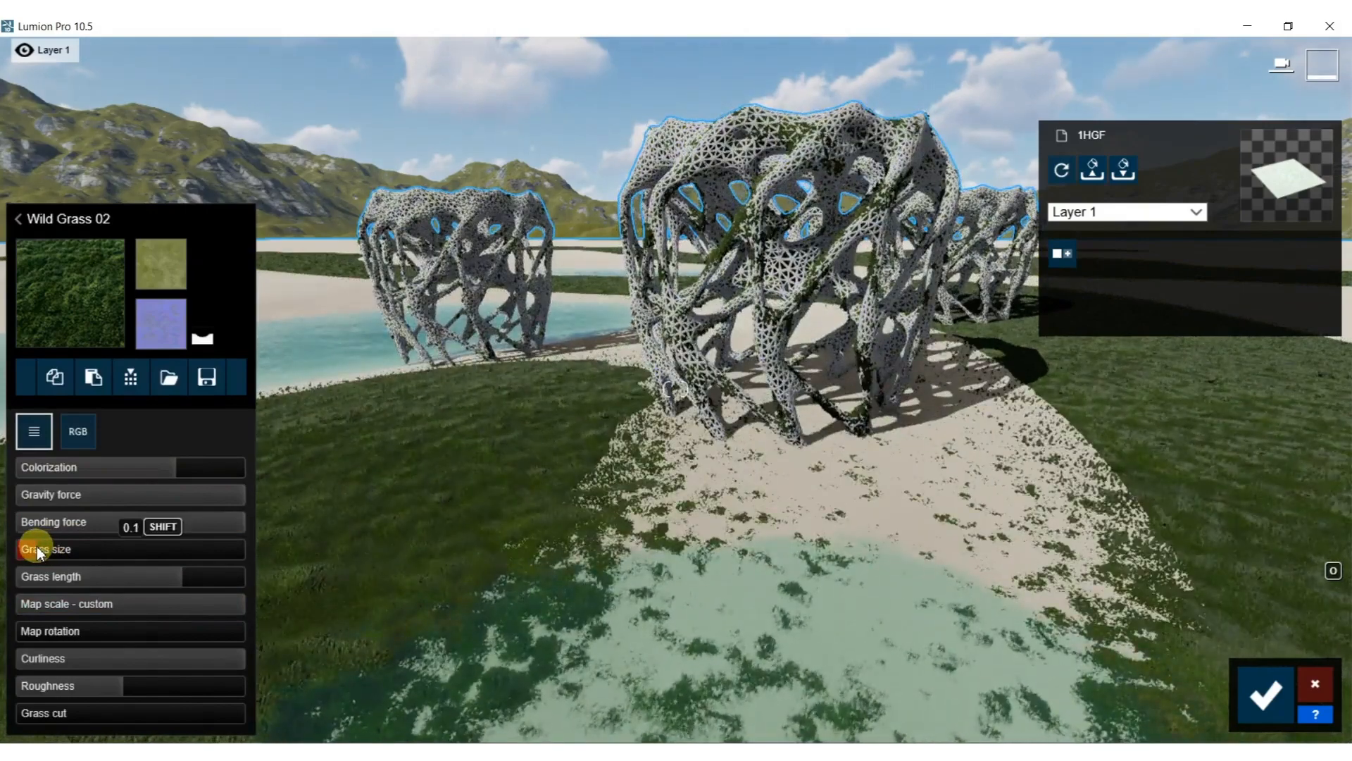
key("s")
right_click_drag(701, 551, 751, 665)
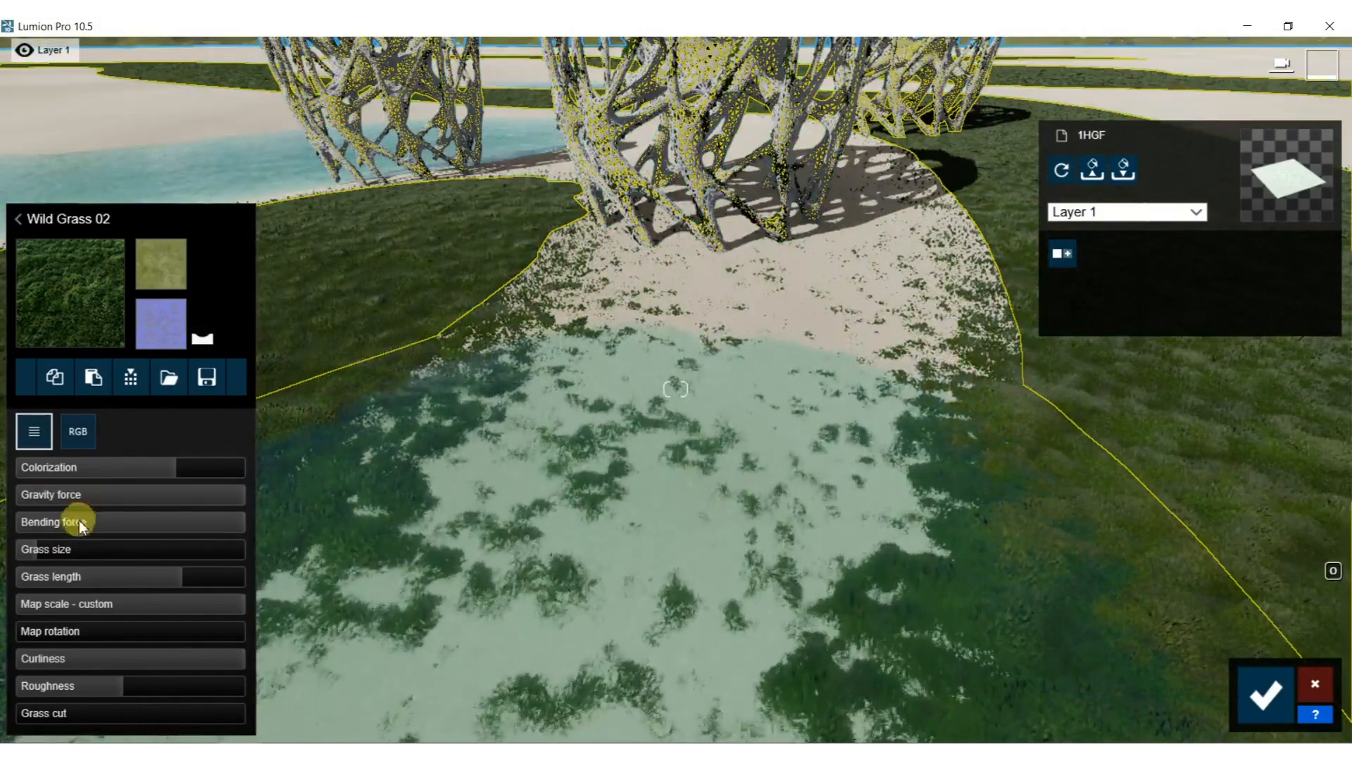
mouse_move(184, 568)
mouse_move(196, 576)
left_mouse_down()
mouse_move(230, 576)
mouse_move(216, 574)
left_mouse_up()
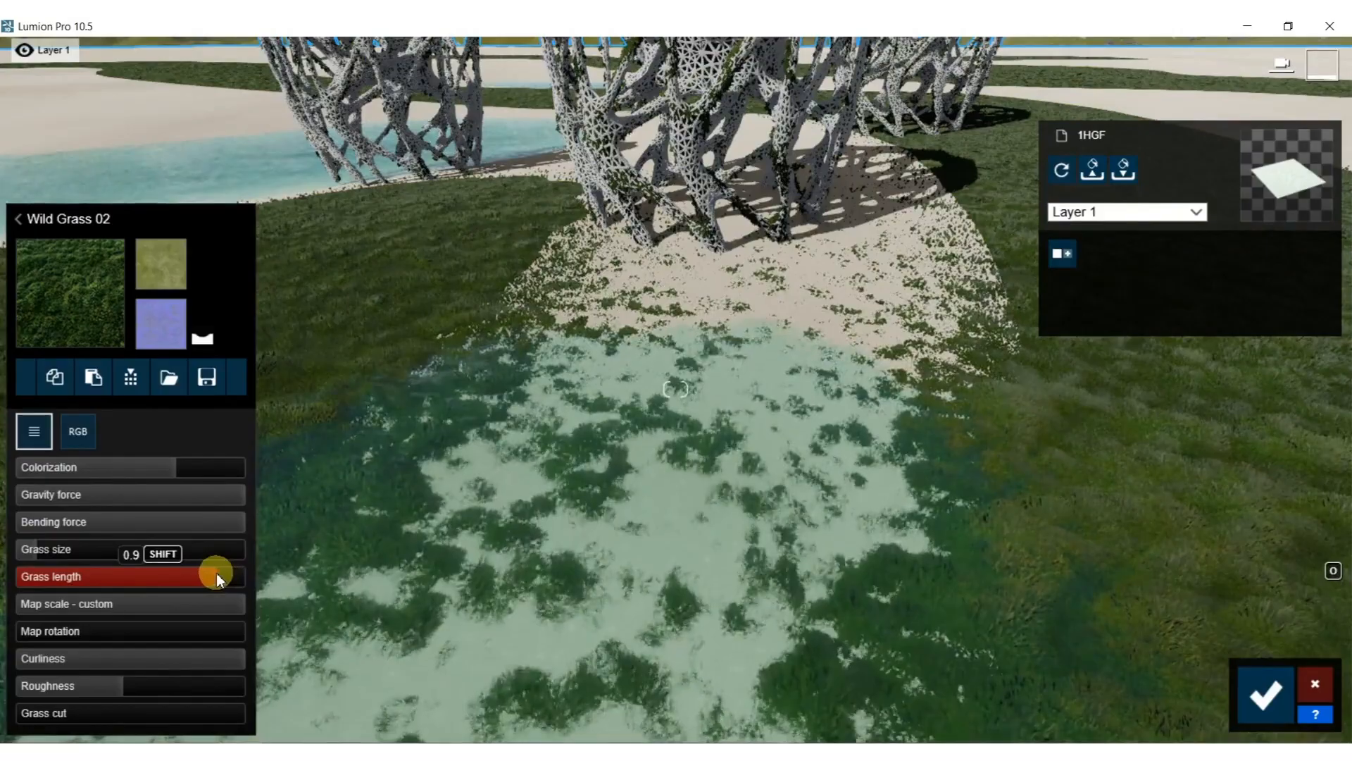
Lower the grass gravity force to its minimum, keep the bending force at maximum, and inspect the grass on the vases and ground.
right_click_drag(618, 364, 619, 232)
right_click_drag(676, 389, 719, 377)
key("w")
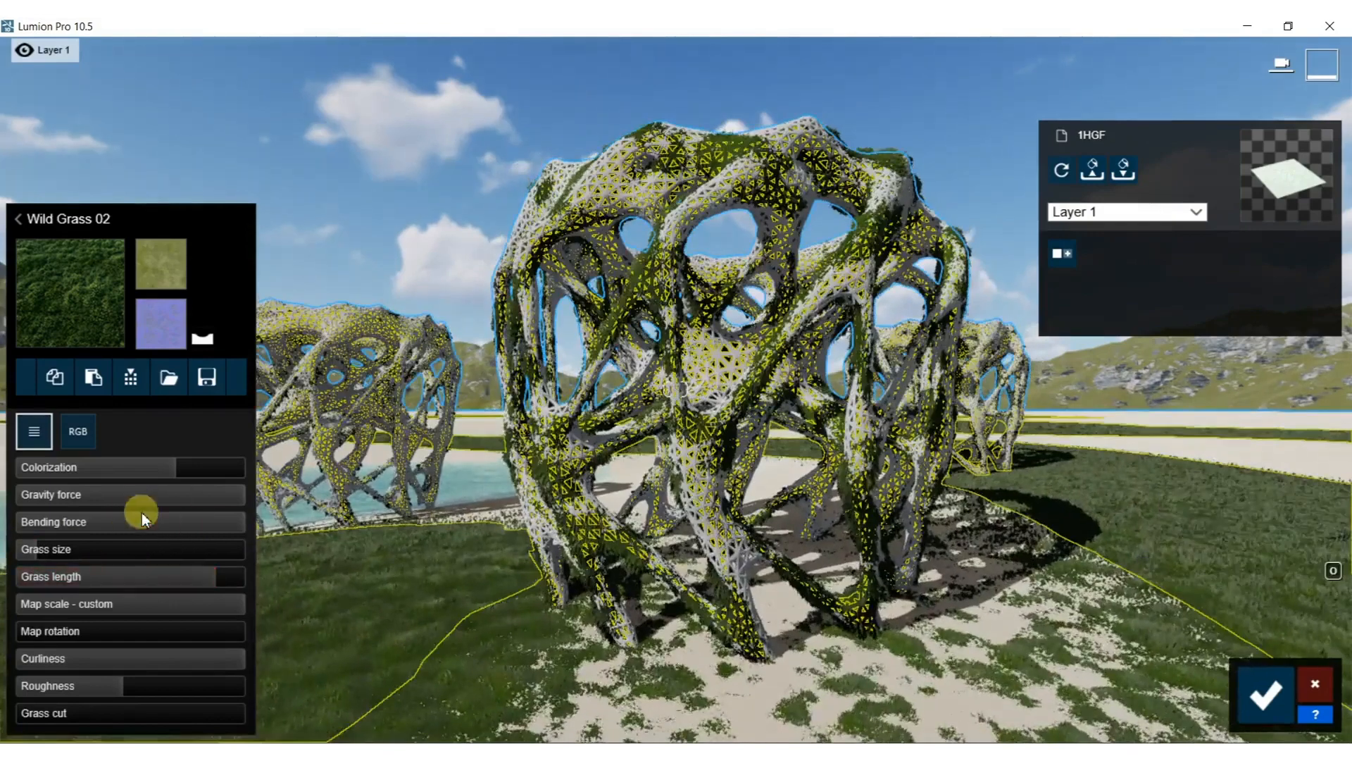
left_click_drag(207, 493, 2, 498)
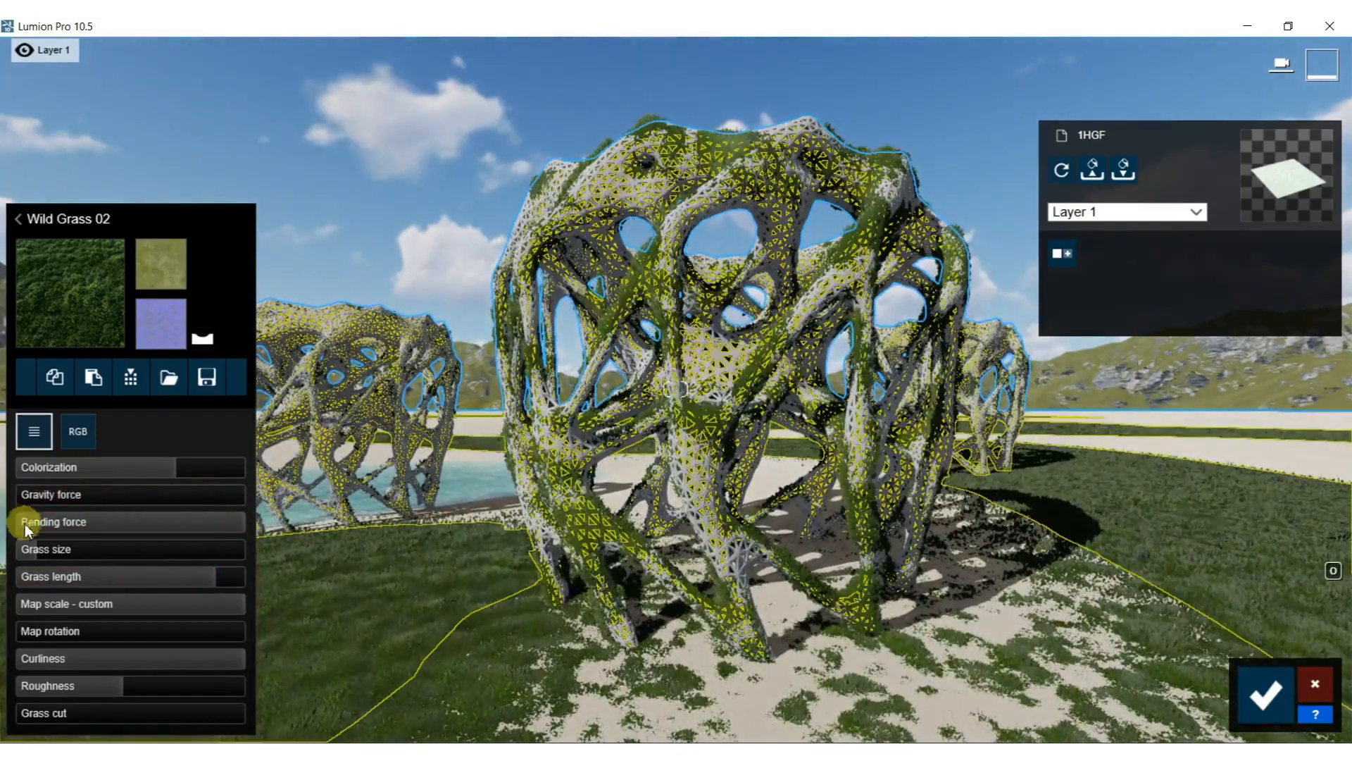
left_click_drag(189, 527, 277, 531)
key("s")
right_click_drag(276, 531, 268, 429)
key("w")
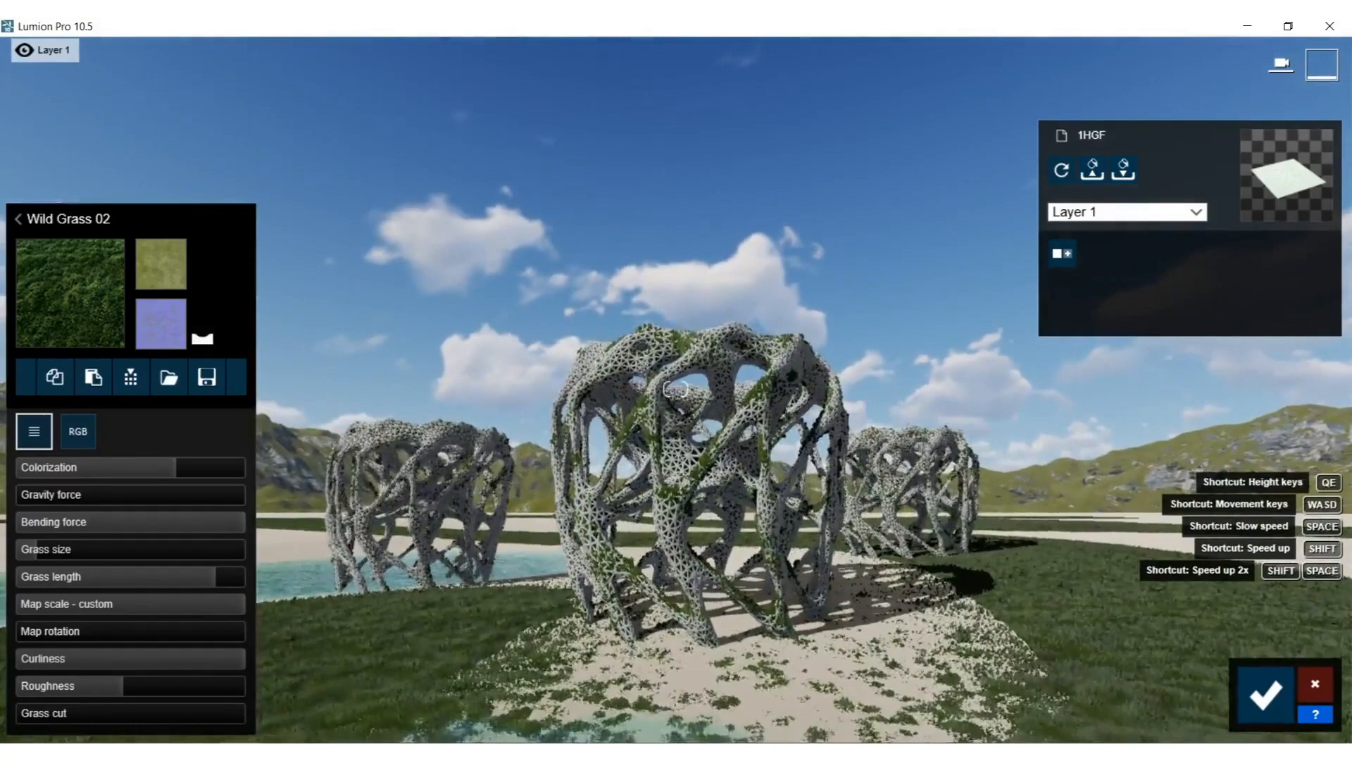
key("s")
right_click_drag(613, 659, 687, 479)
key("w")
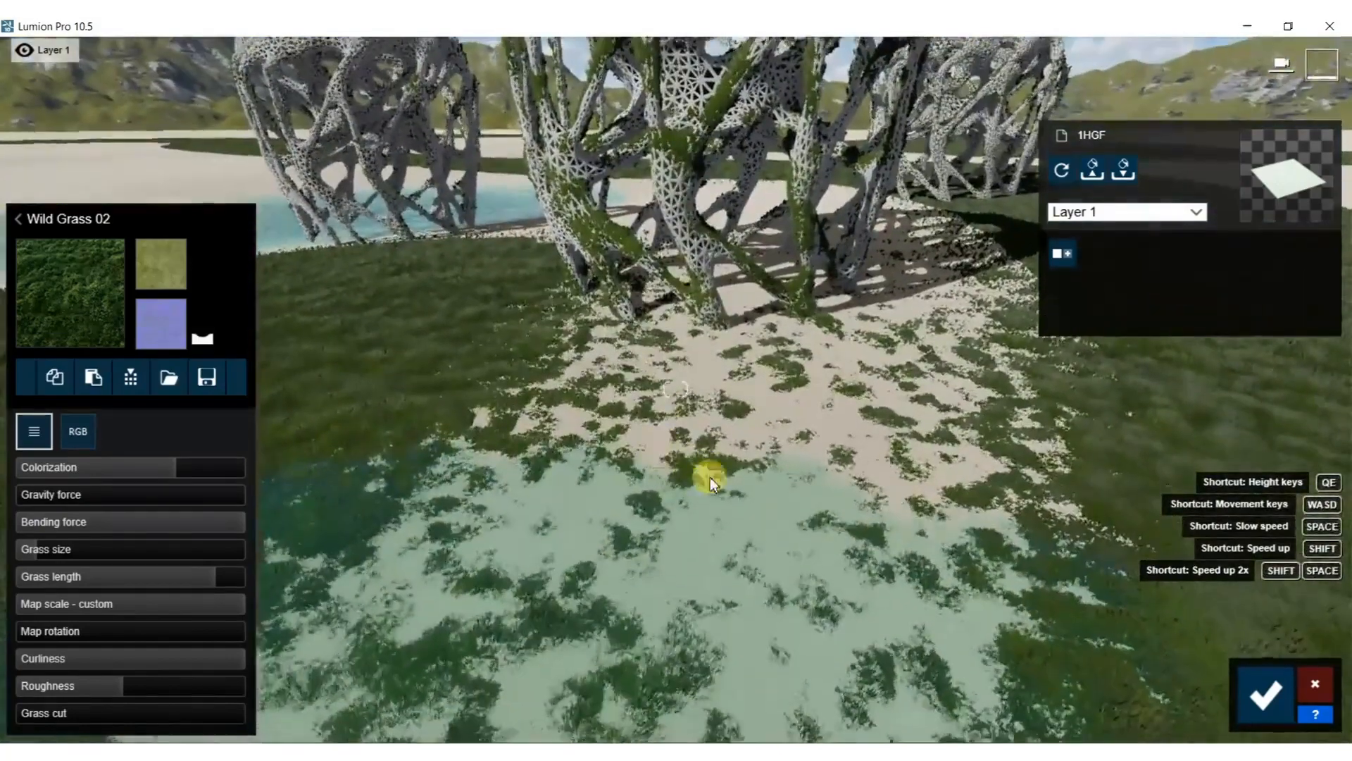
Assign the Evermotion Sand 001 2048 material to the sand ground surface.
left_click(703, 370)
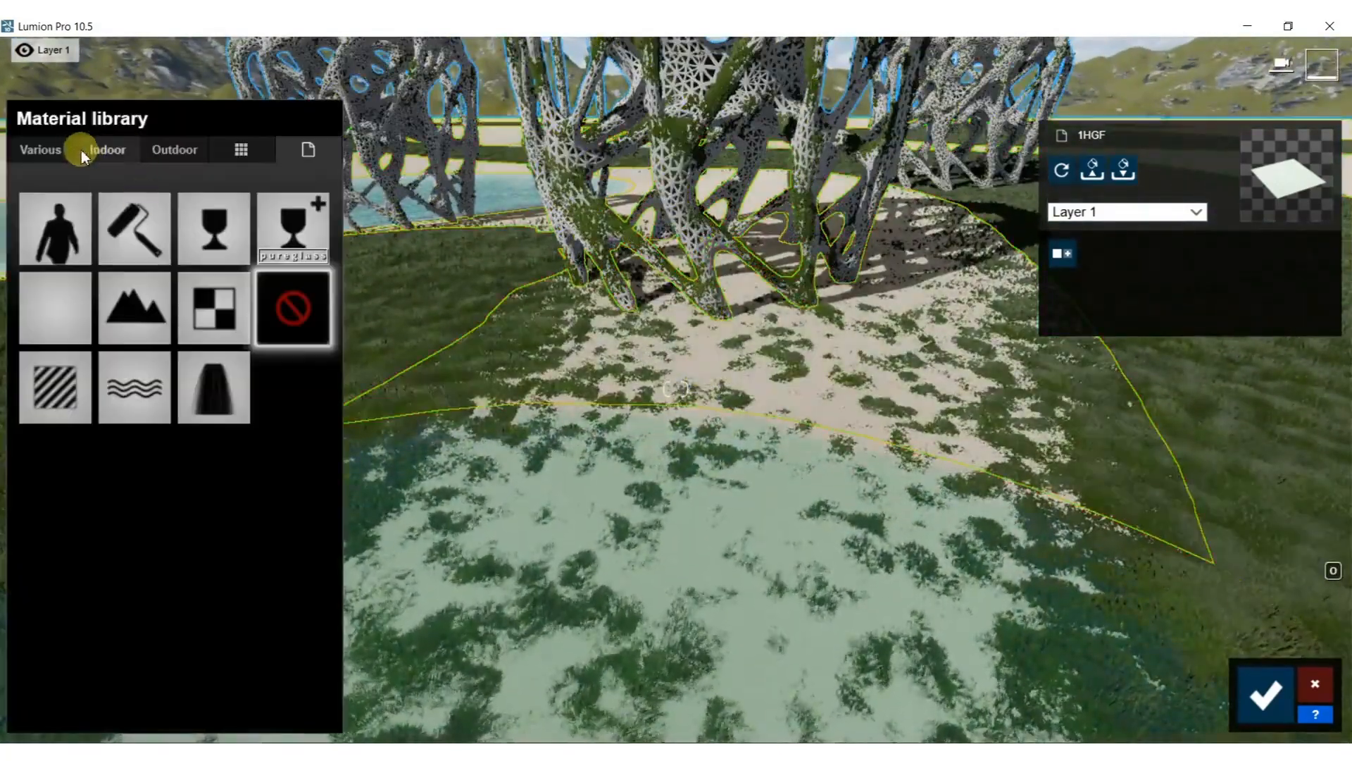
left_click(57, 153)
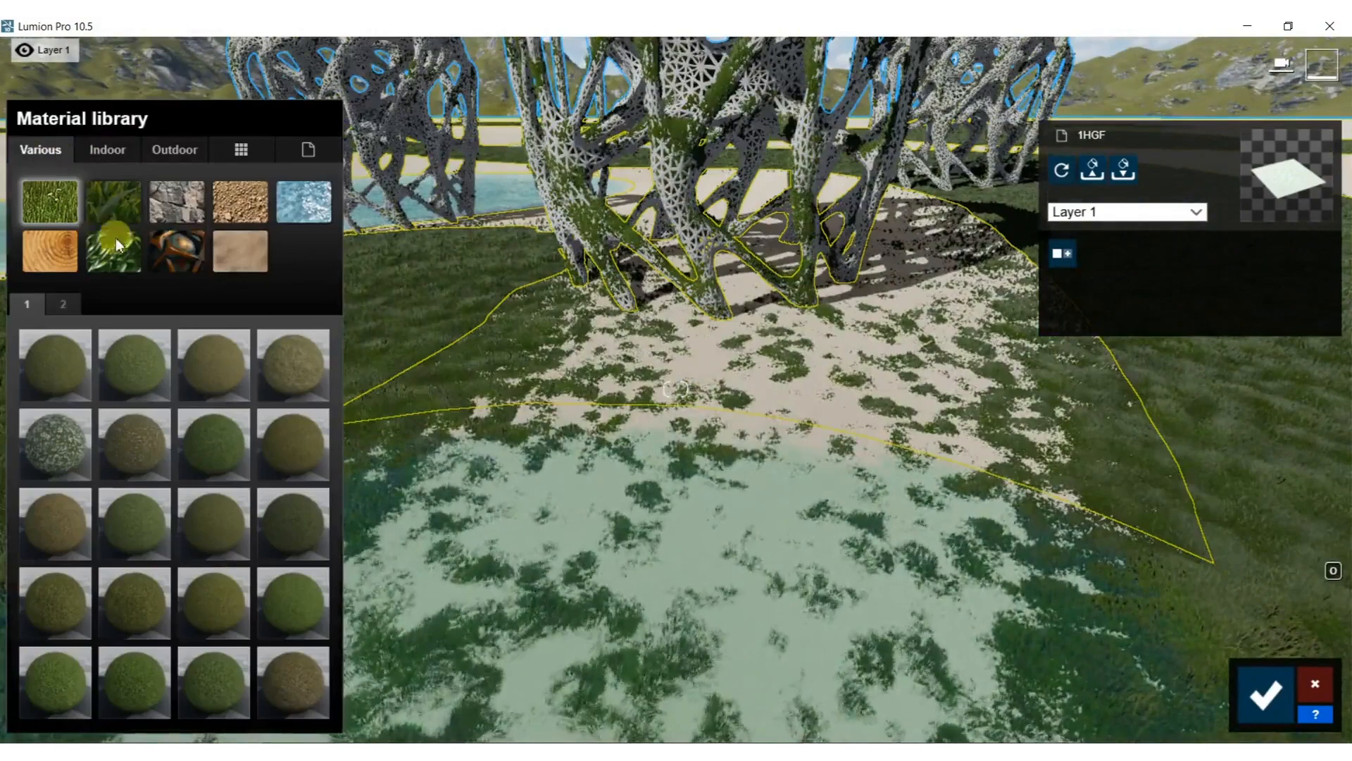
left_click(231, 198)
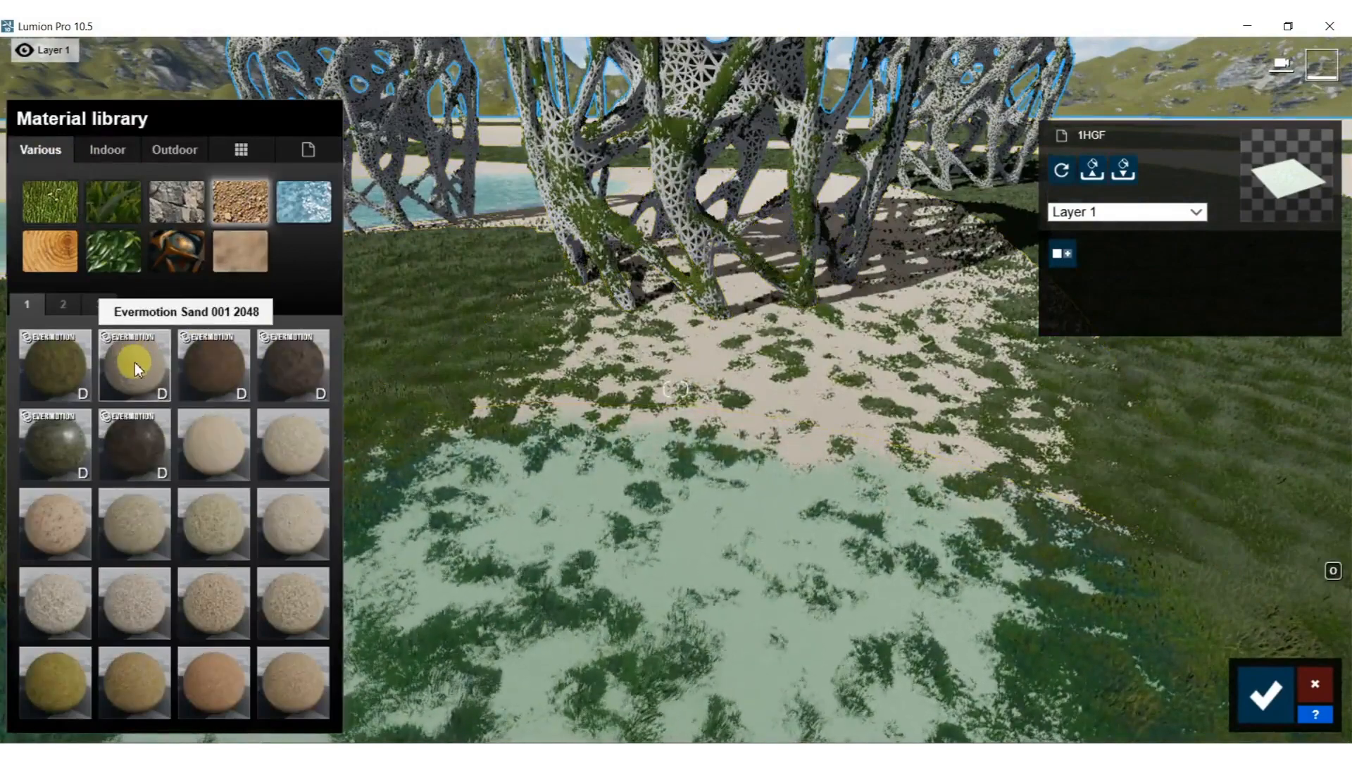
left_click(134, 362)
key("w")
right_click_drag(480, 233, 480, 347)
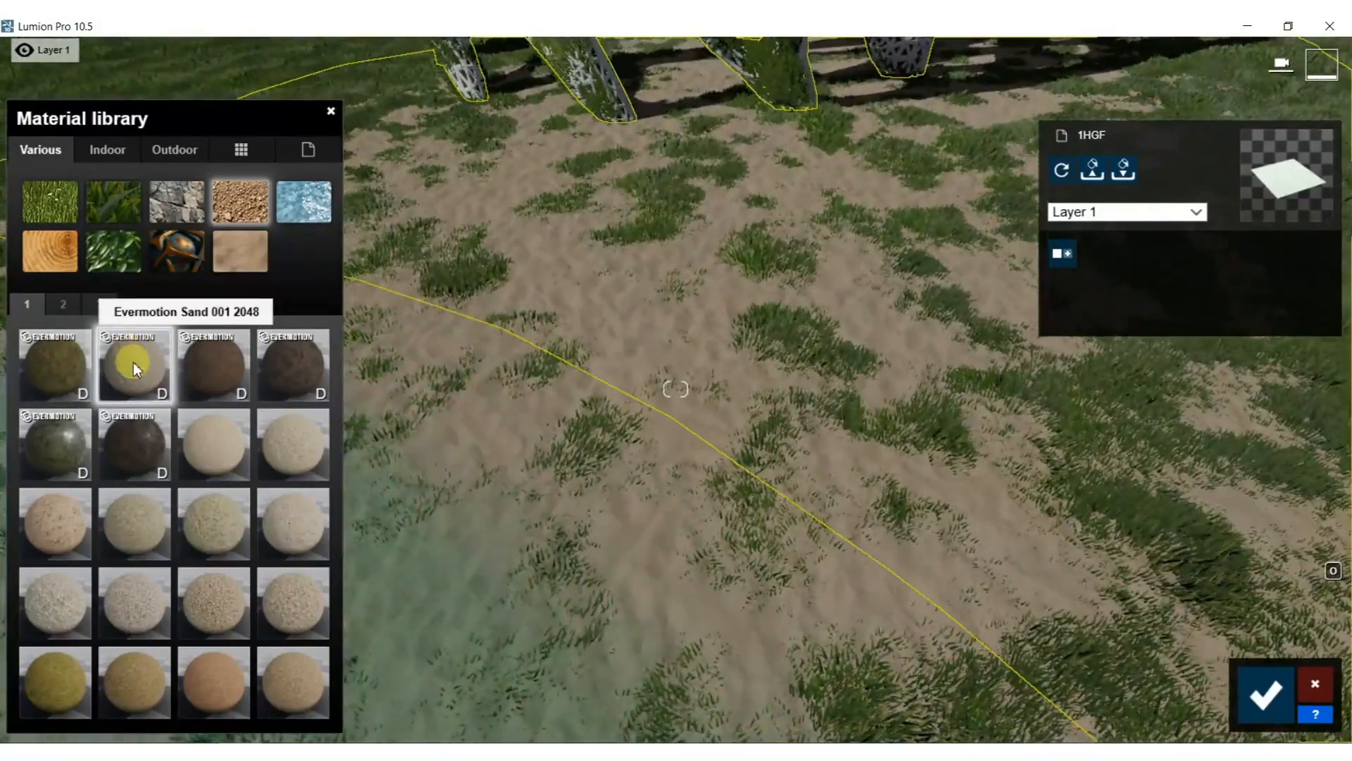
Raise the sand material's displacement to its maximum and set its relief to about the middle of the range.
left_click(133, 362)
left_click_drag(121, 493, 244, 494)
mouse_move(132, 466)
left_mouse_down()
mouse_move(154, 467)
mouse_move(122, 466)
left_mouse_up()
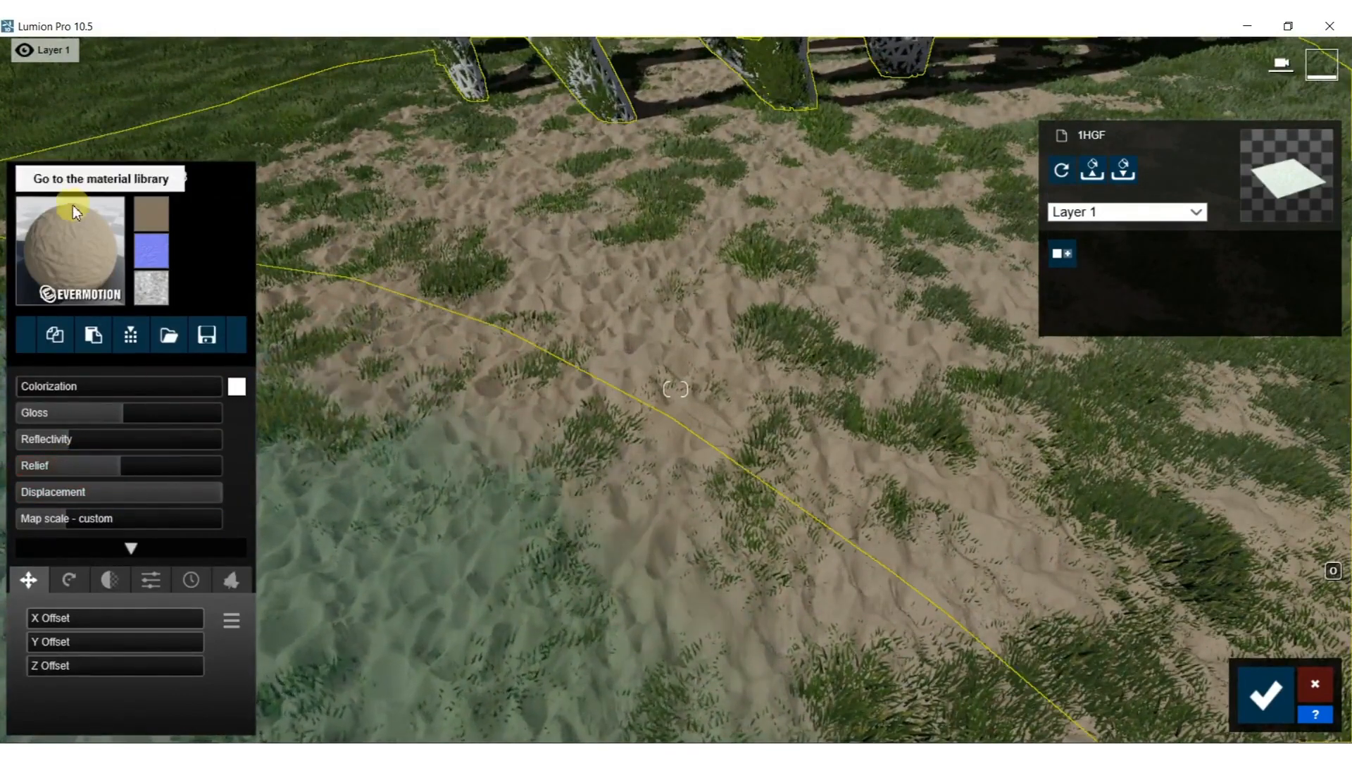
left_click(19, 177)
Open the WATER material, keep the wave height low, set the wave scale to 3.2, and increase the reflectivity.
key("s")
right_click_drag(632, 340, 497, 339)
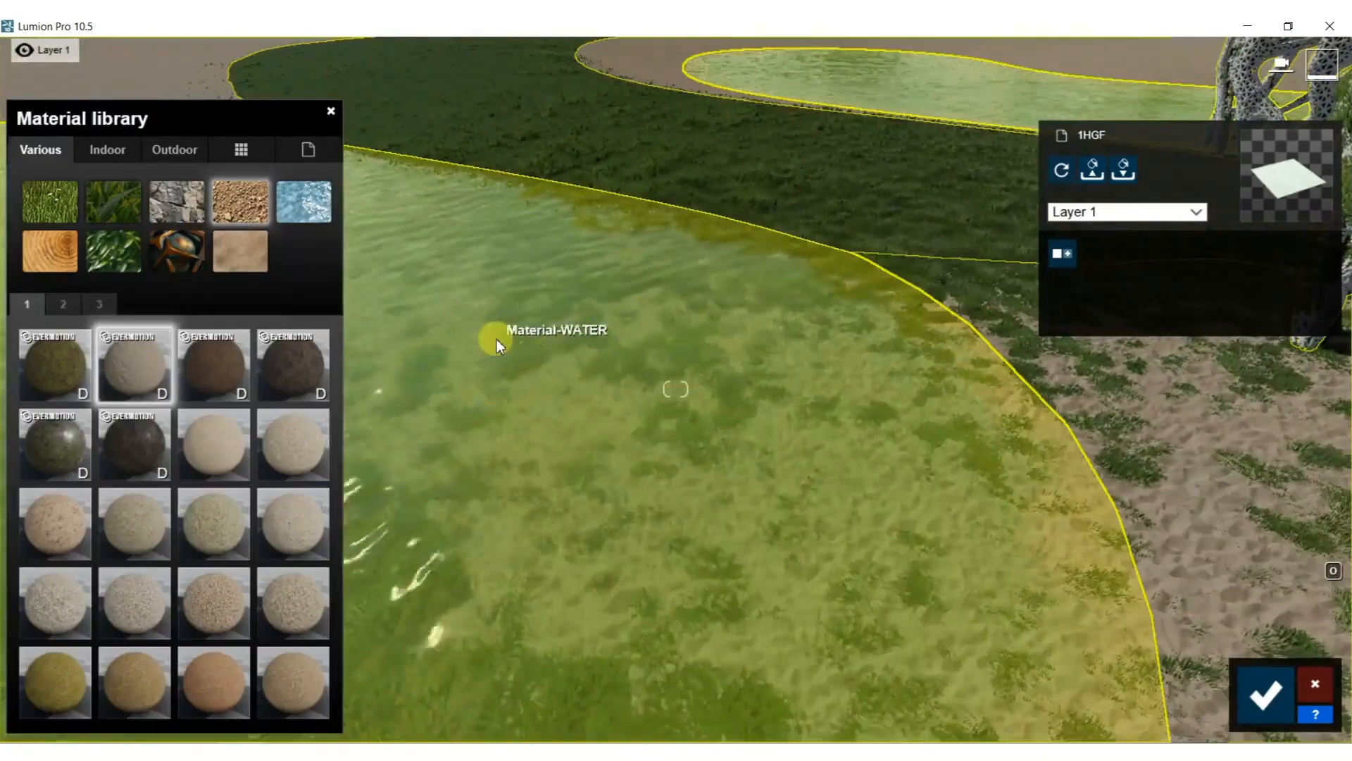
left_click(497, 339)
mouse_move(42, 541)
left_mouse_down()
mouse_move(67, 544)
mouse_move(39, 544)
left_mouse_up()
left_click_drag(141, 590, 97, 595)
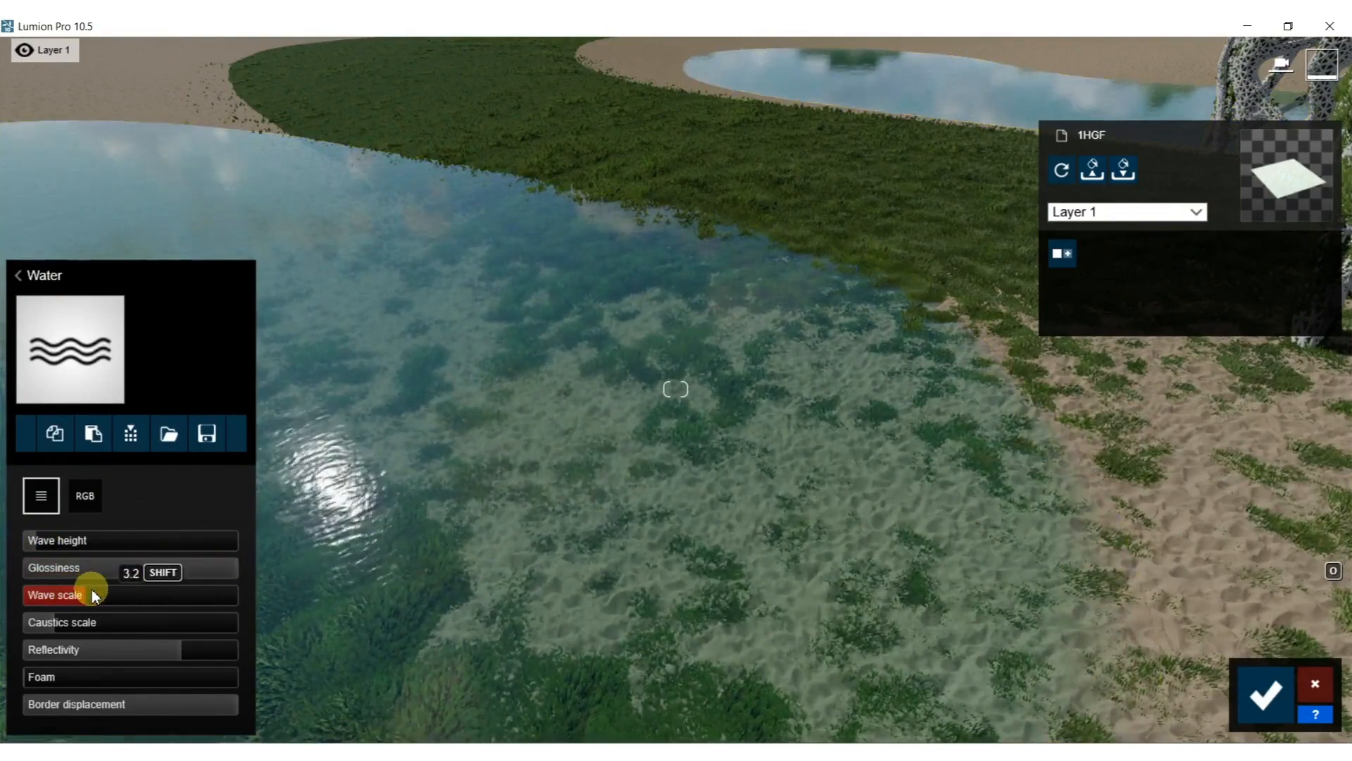
left_click_drag(95, 597, 96, 596)
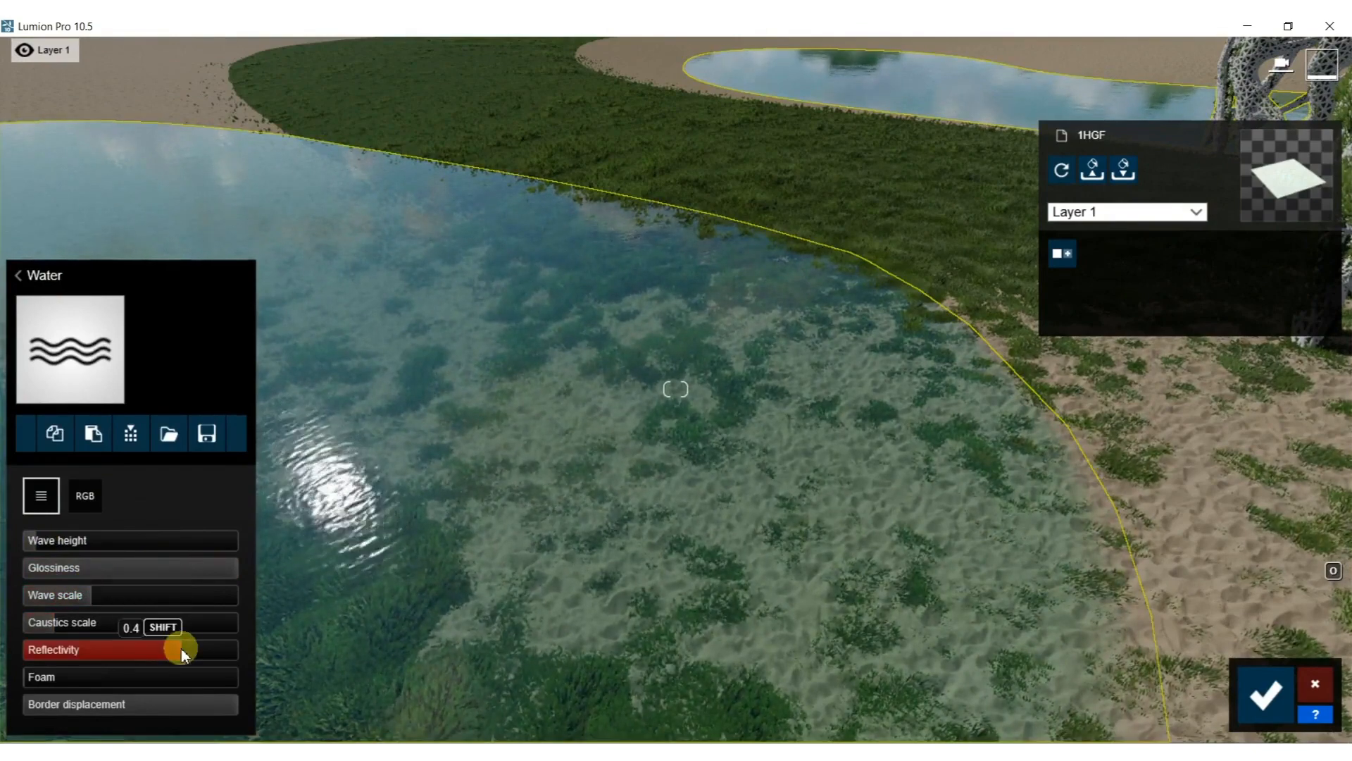
left_click_drag(181, 649, 214, 645)
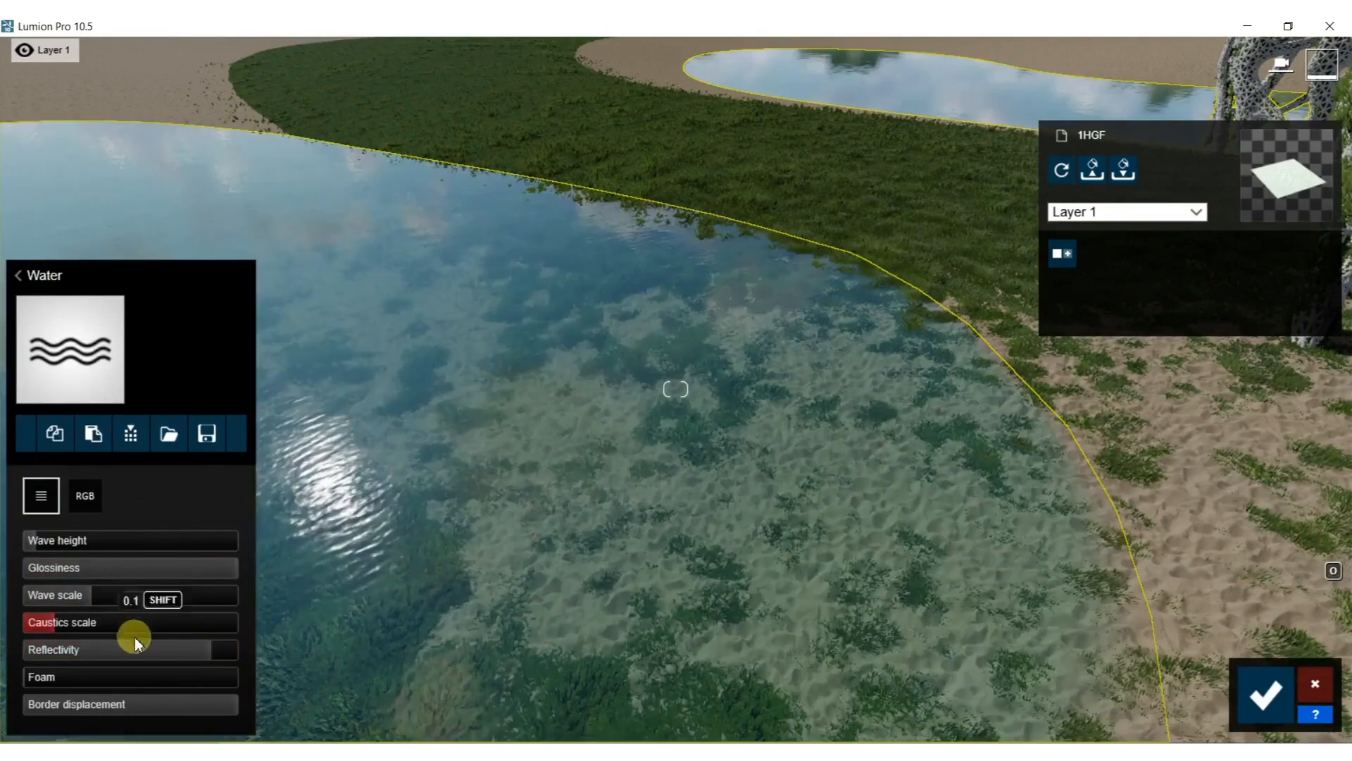
Set the water's foam to a medium level, its border displacement to 0.1, and its wave height slightly higher.
left_click_drag(31, 678, 251, 677)
right_click_drag(840, 468, 1099, 289)
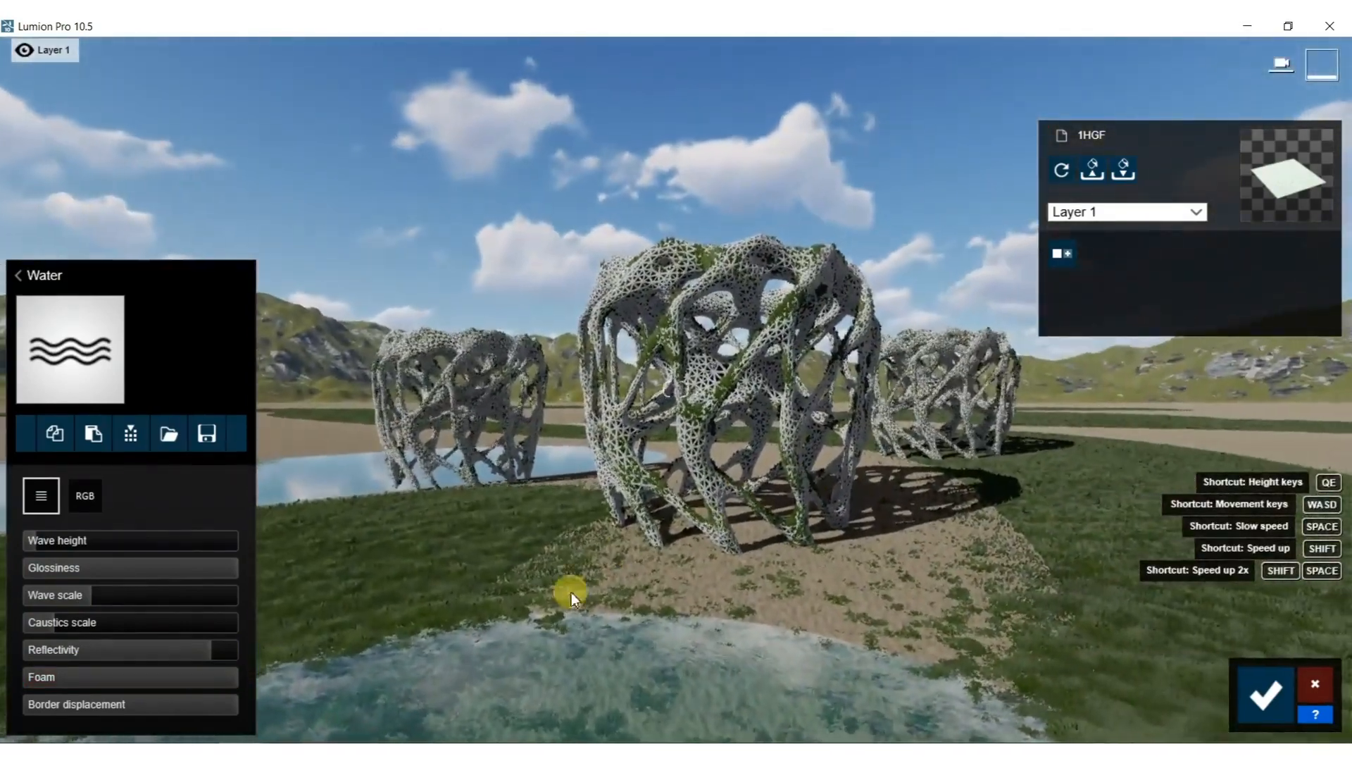
left_click_drag(224, 681, 72, 715)
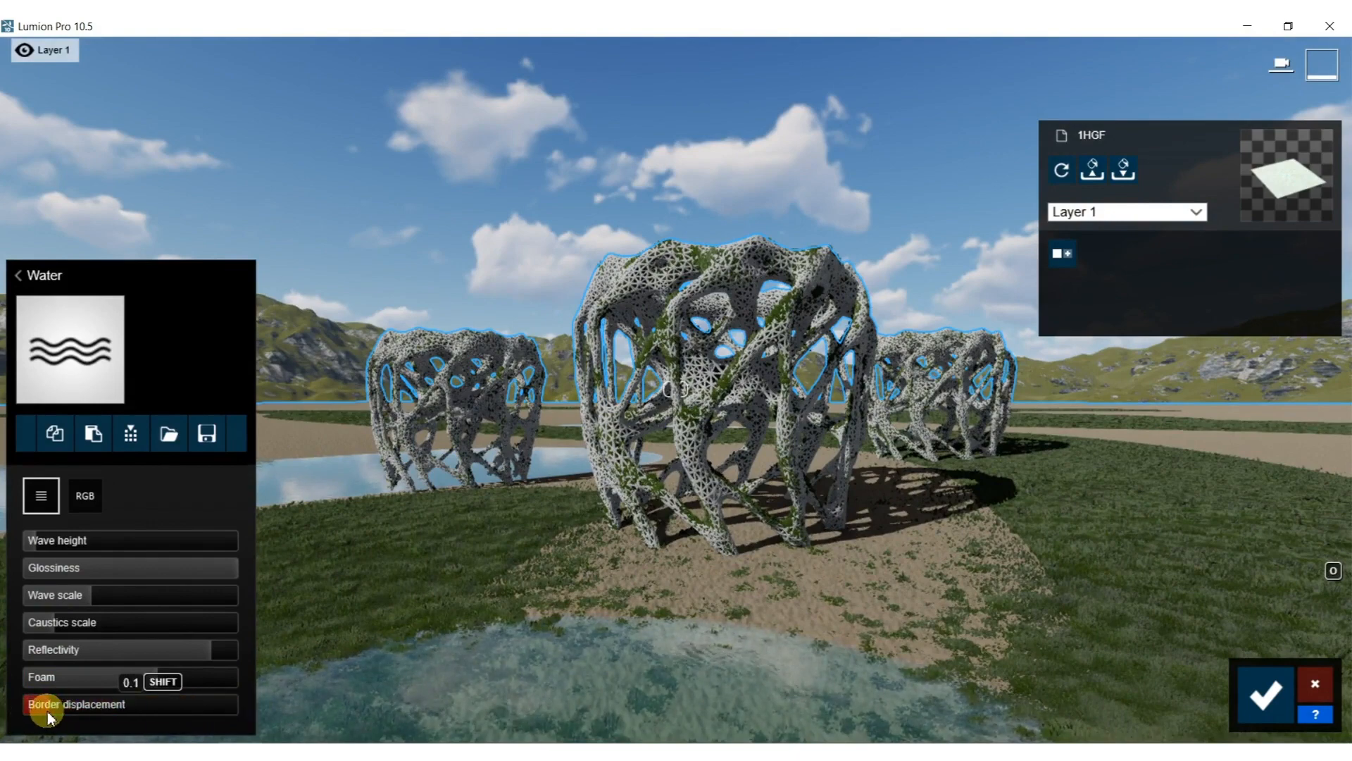
mouse_move(35, 548)
left_mouse_down()
mouse_move(69, 548)
mouse_move(40, 548)
left_mouse_up()
Open the vase mesh's material and apply the indoor tile material Polii TilesMarble 063 2k to it.
right_click_drag(622, 485, 641, 359)
key("w")
key("w")
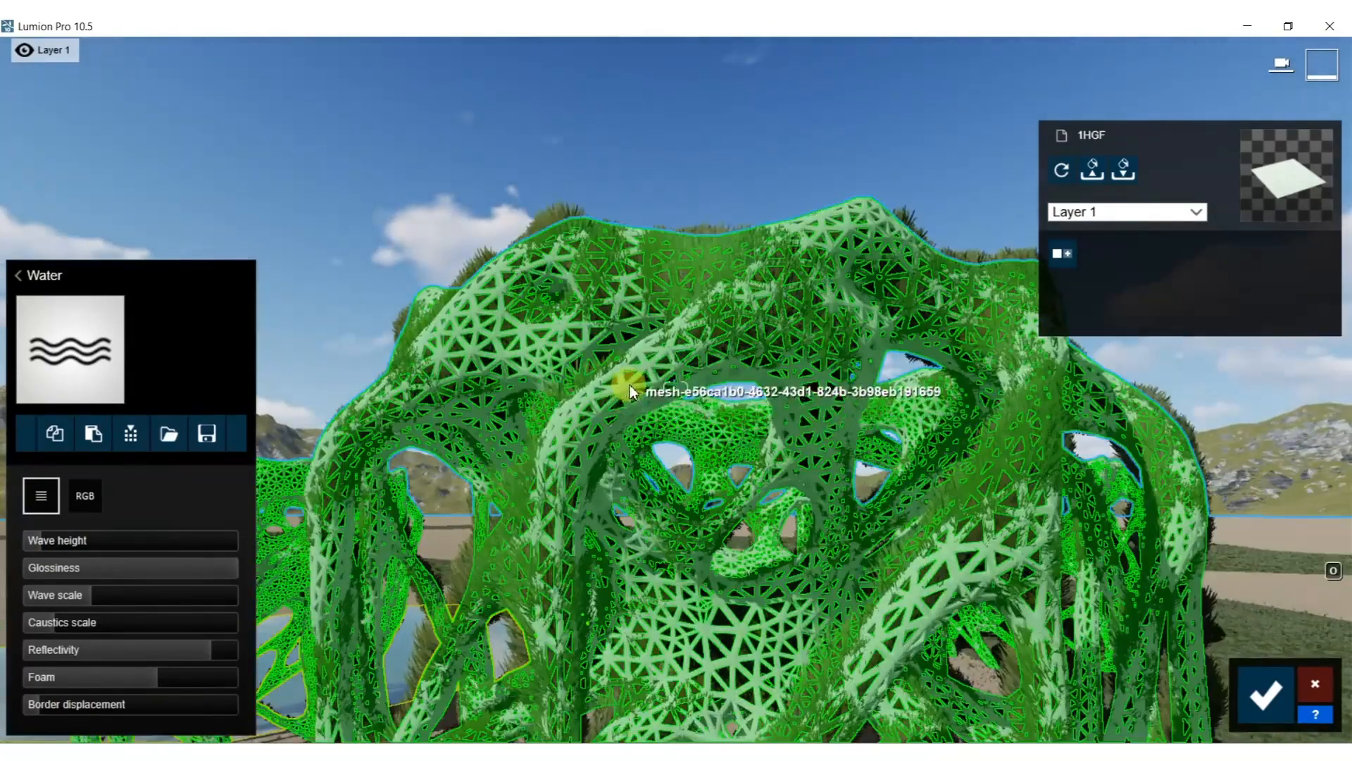
left_click(621, 396)
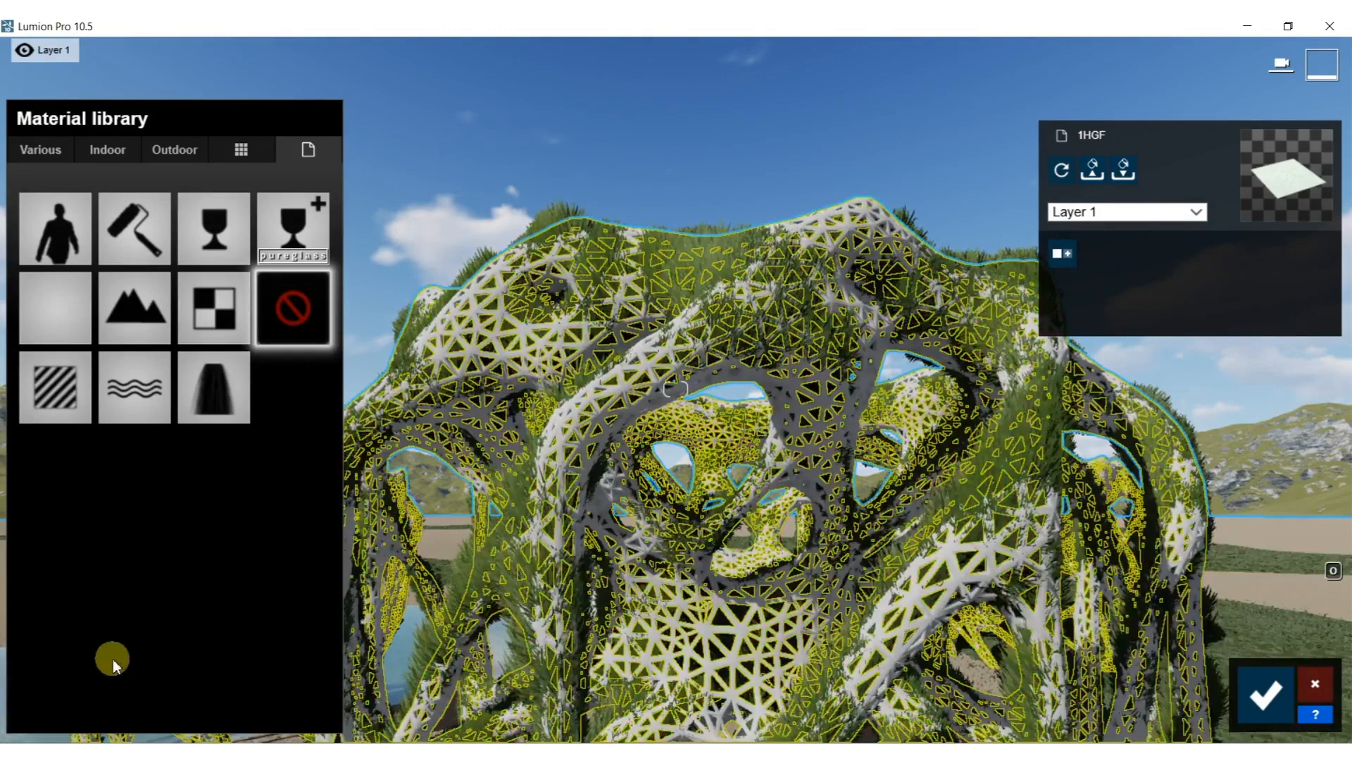
left_click(96, 148)
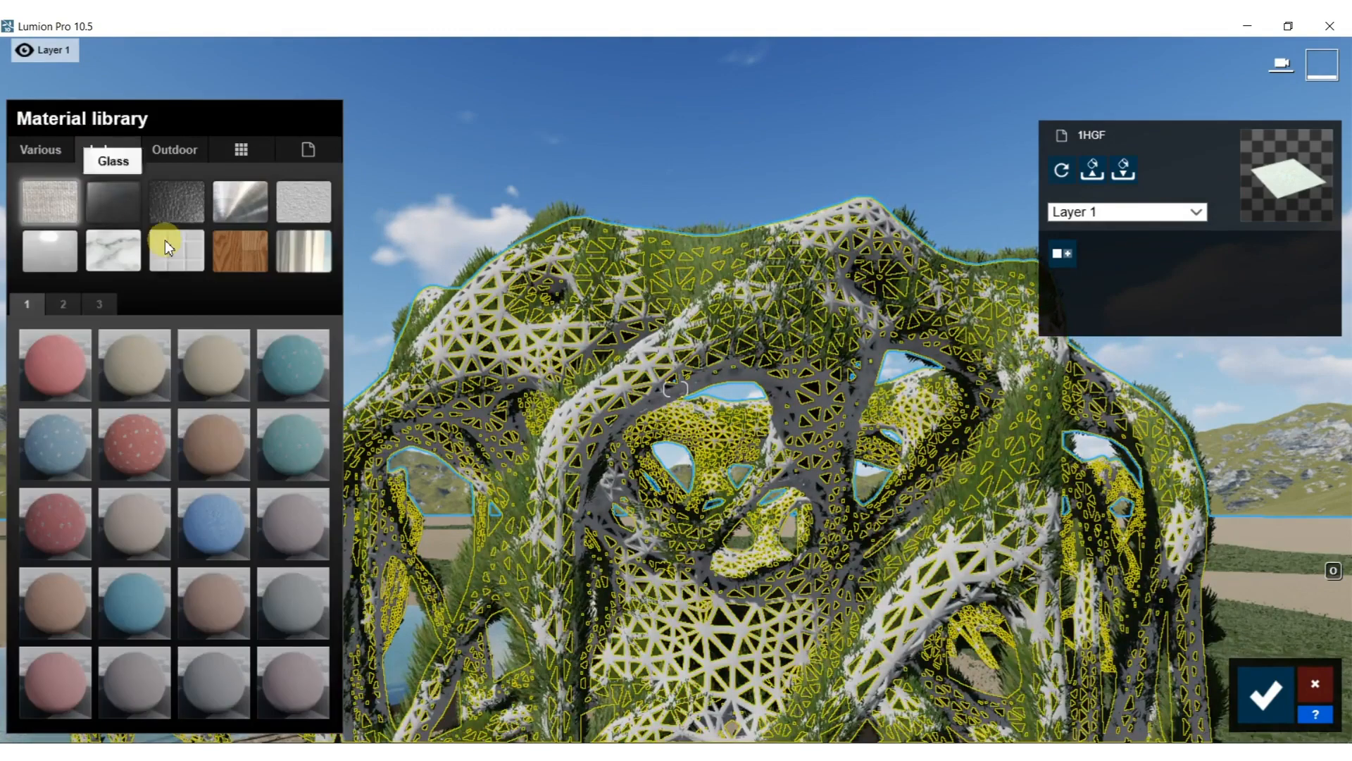
left_click(164, 239)
left_click(64, 670)
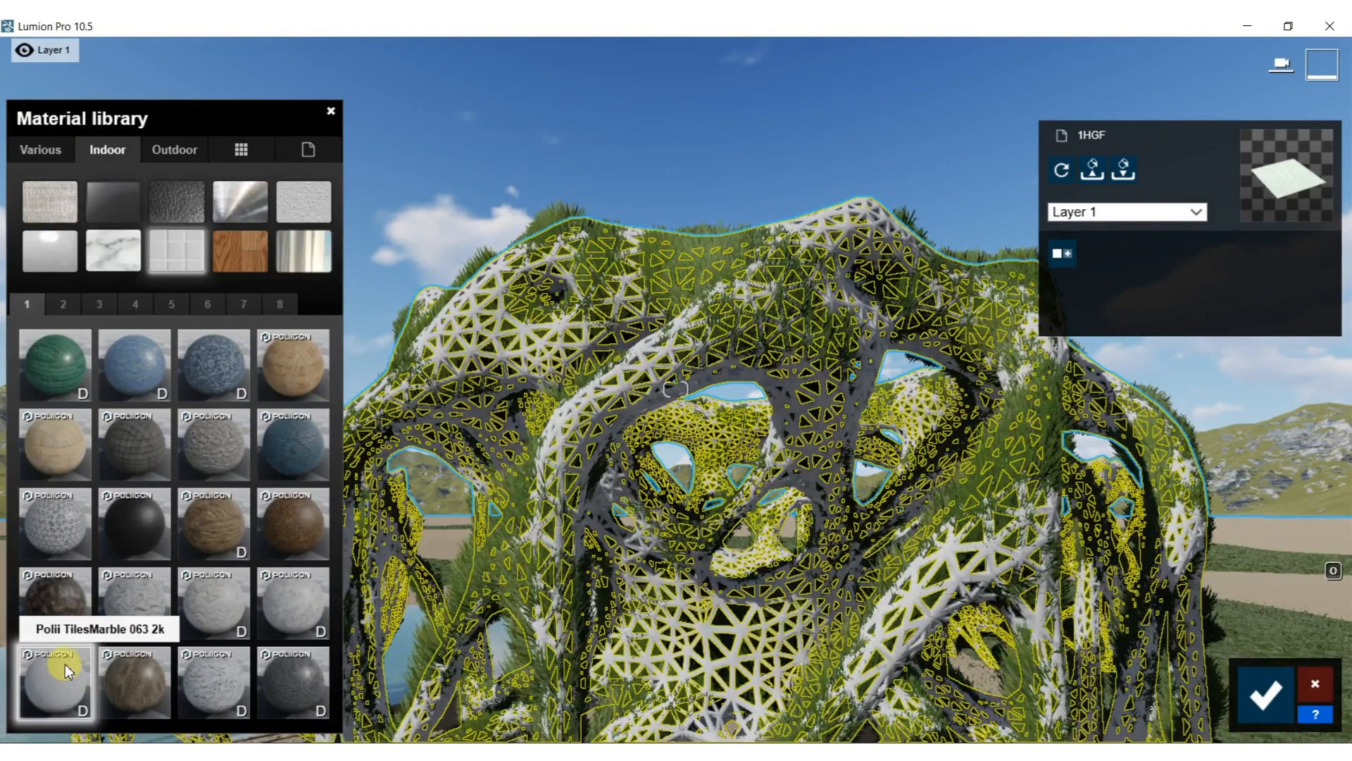
Try TilesPennyRoundWhite 001 2k, Tiles 02 01 3k, TilesRectangularMarble 001 2k and Tiles 15 01 3k on the vases, and browse further indoor tiles.
left_click(65, 304)
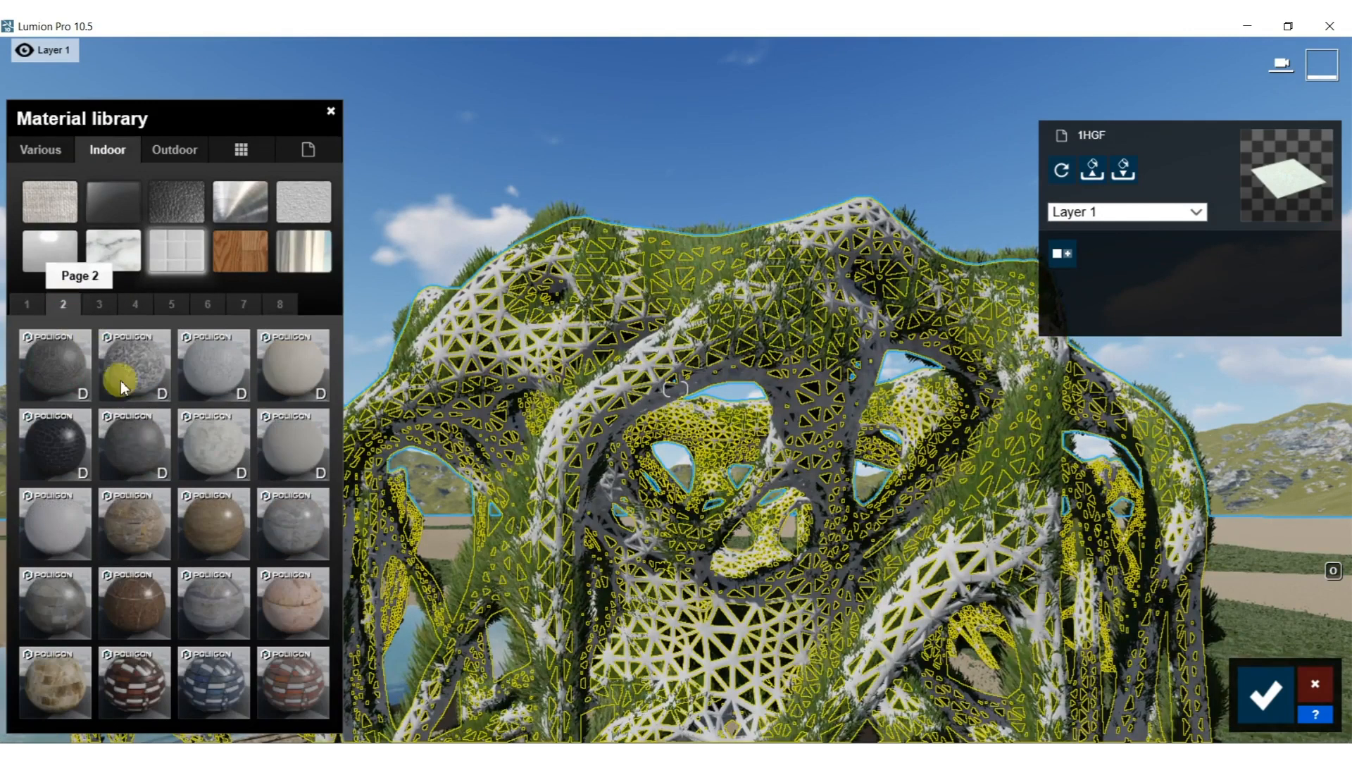
left_click(226, 366)
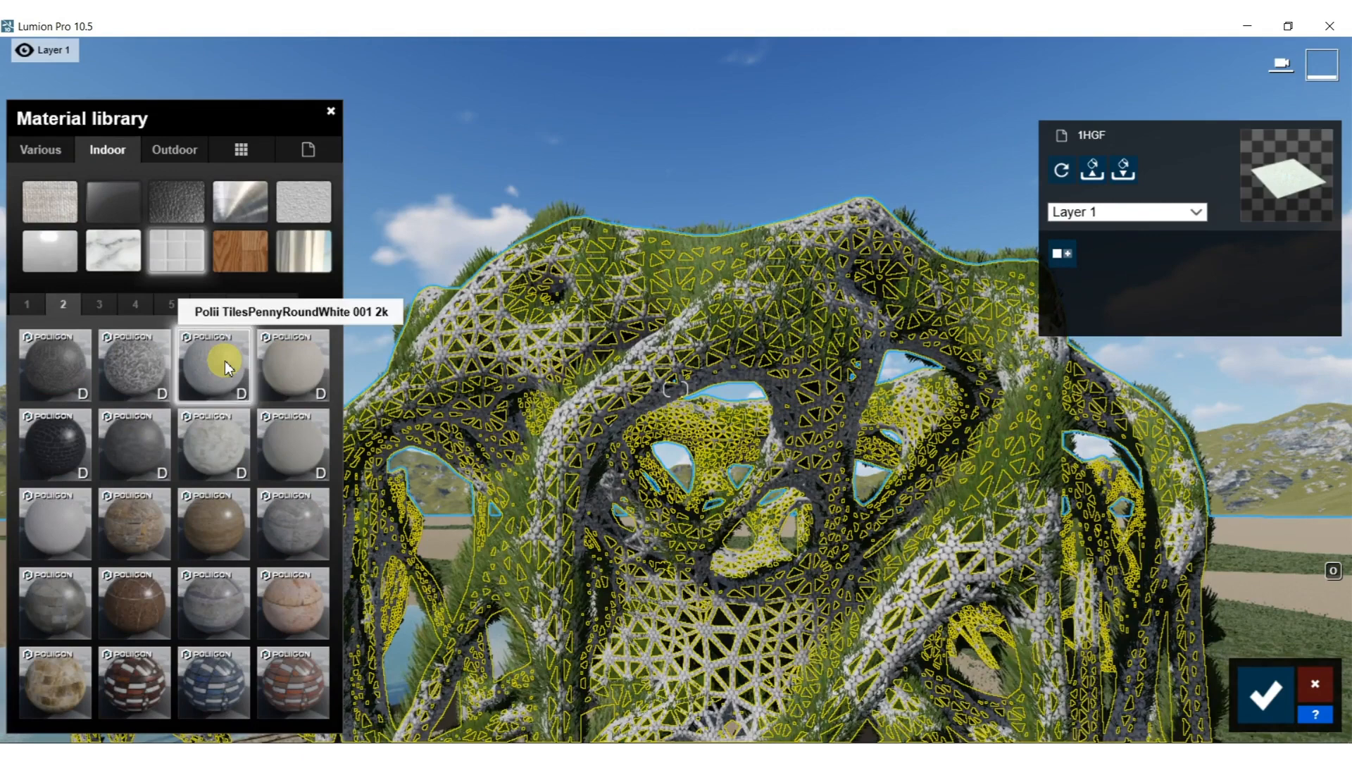
left_click(62, 531)
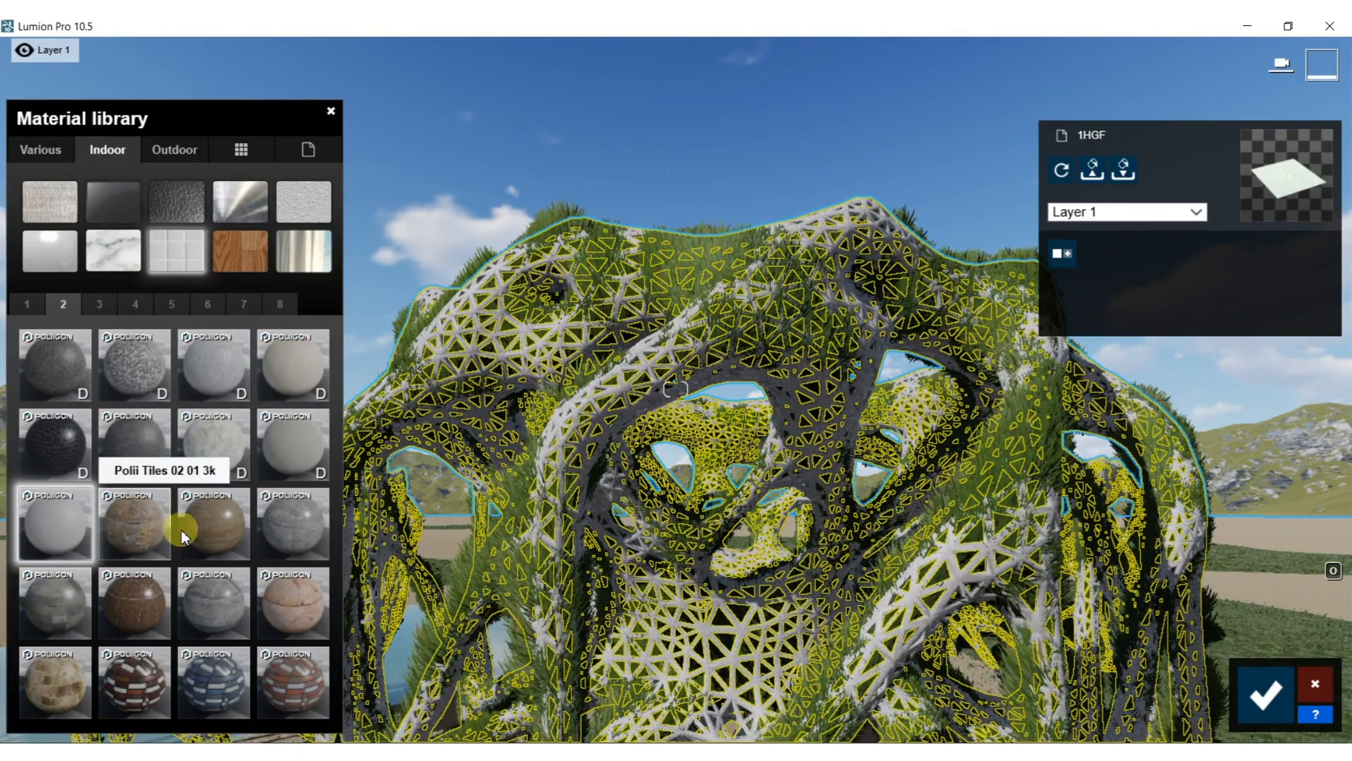
left_click(216, 450)
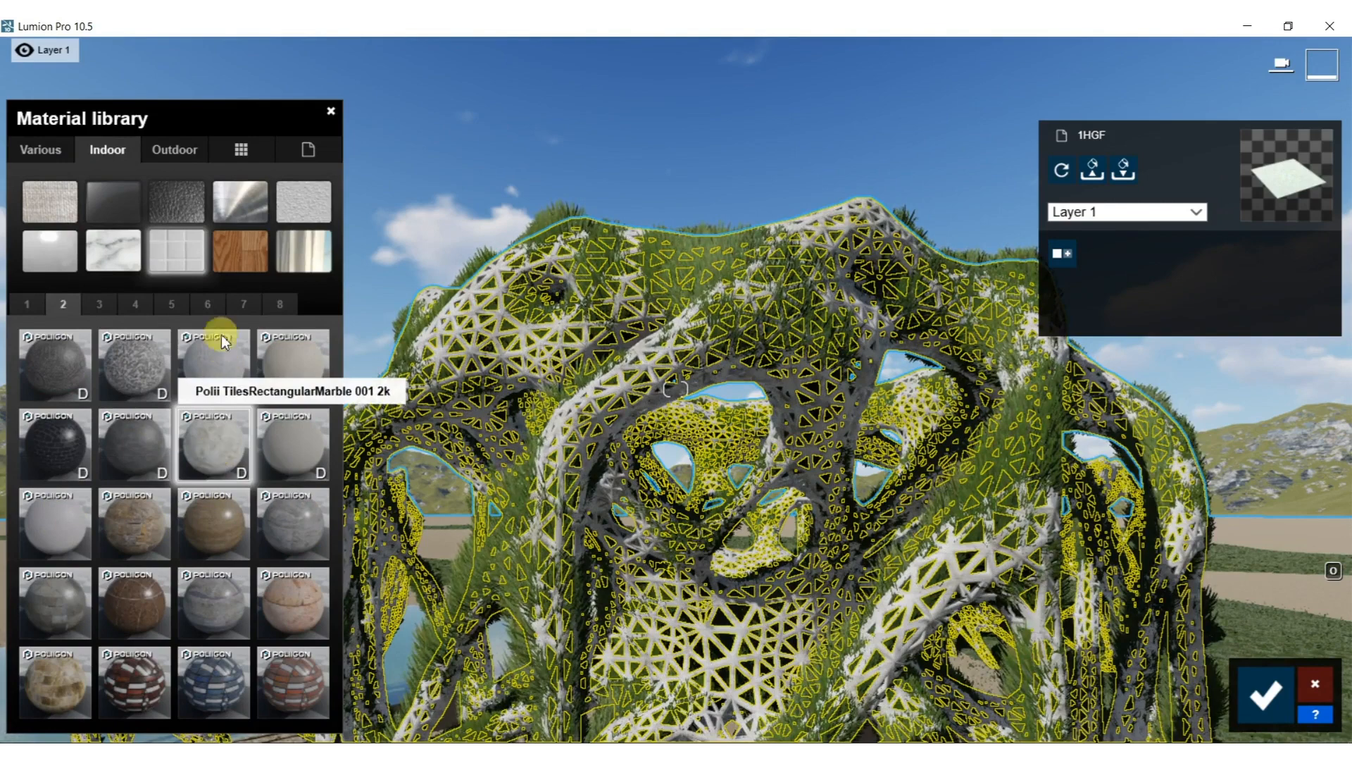
left_click(93, 308)
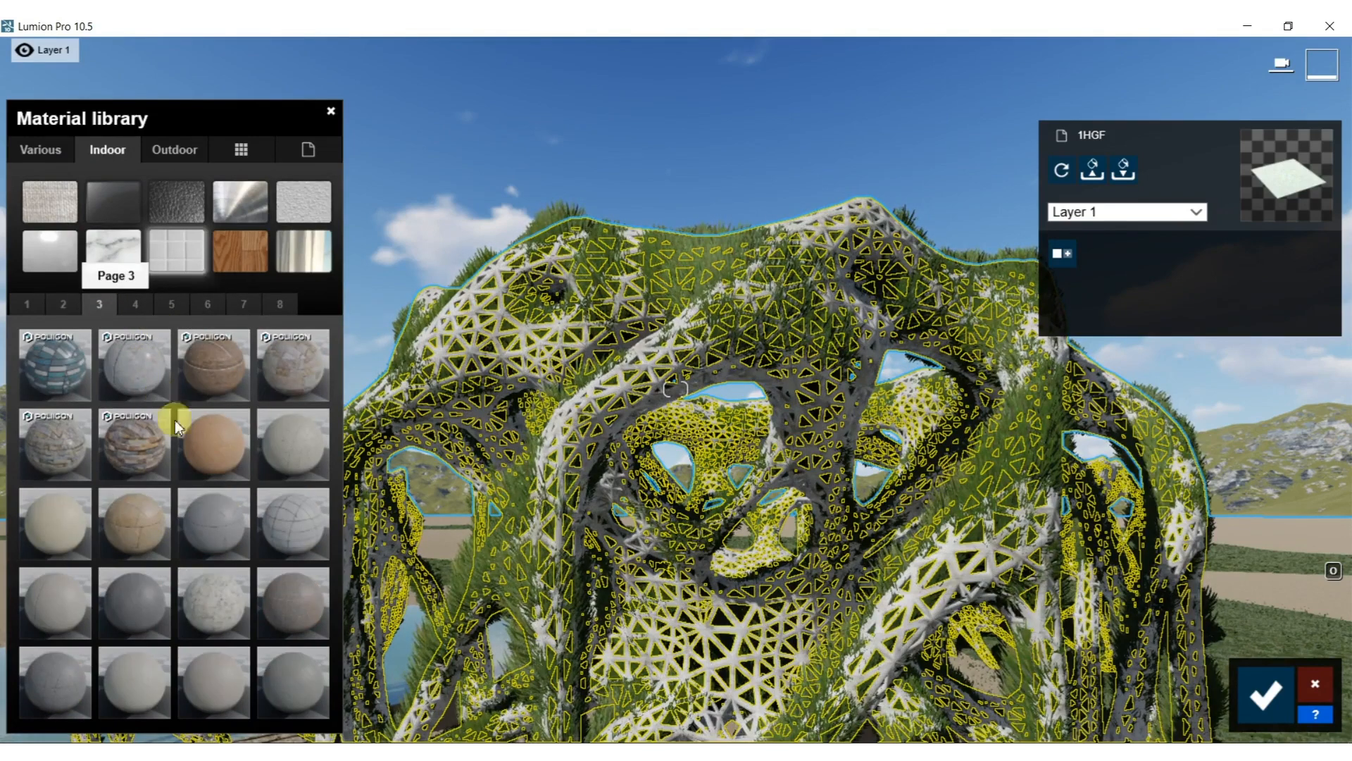
left_click(145, 357)
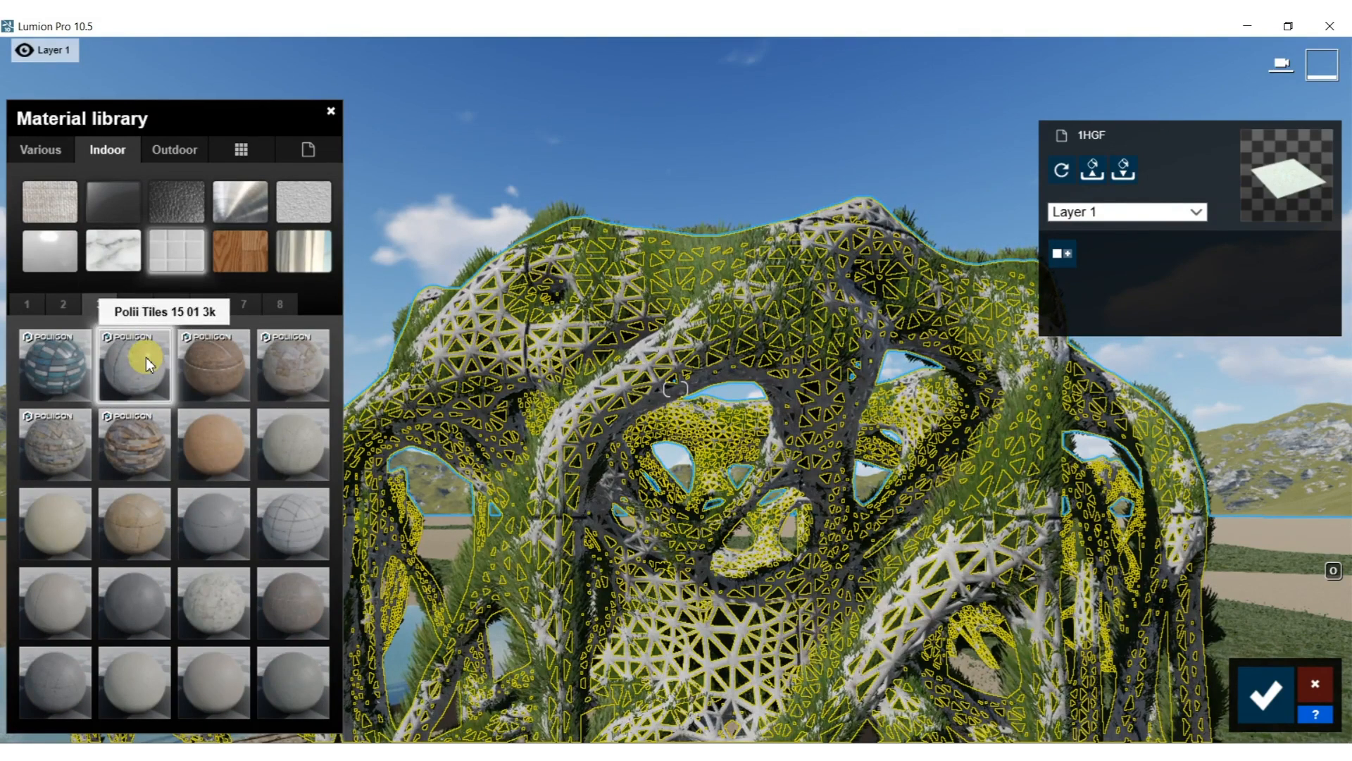
left_click(138, 304)
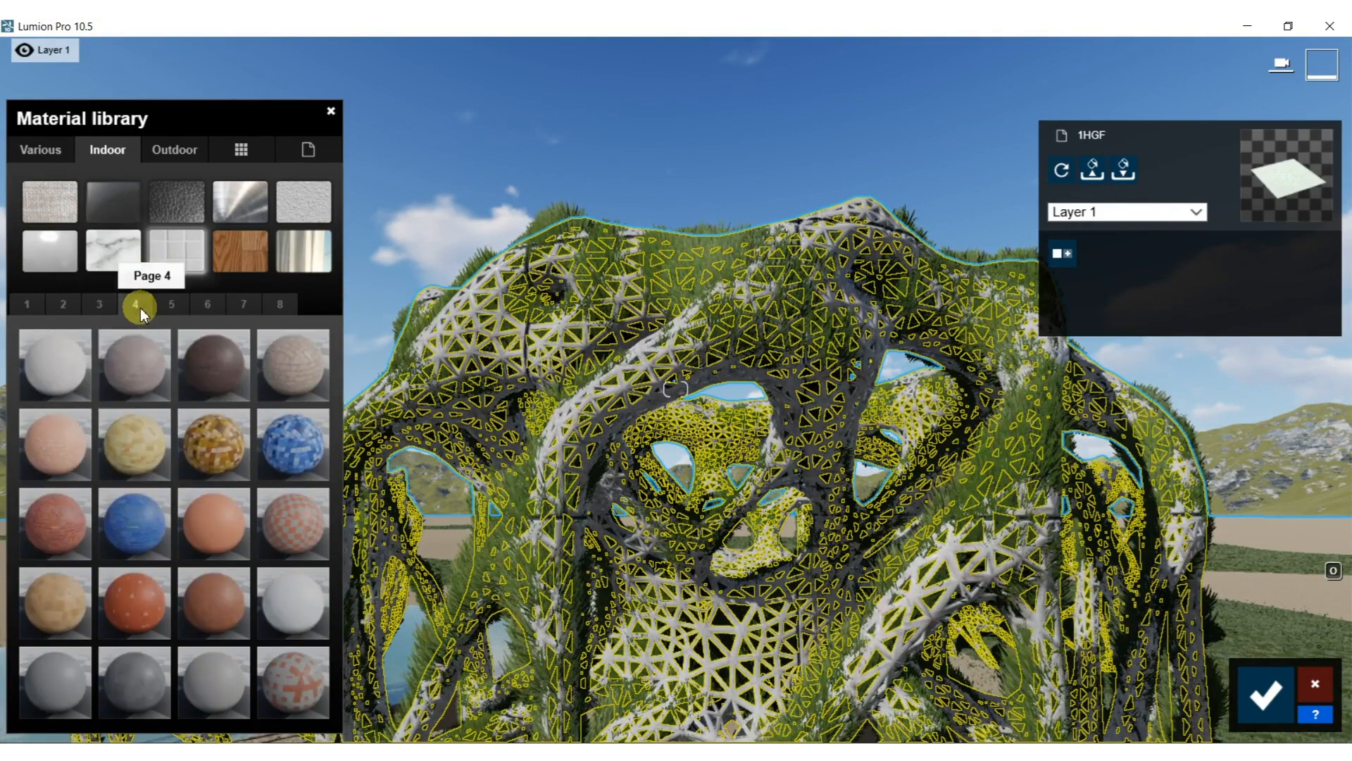
Assign the Tiles 035 512 indoor material to the lattice structure and save the material changes.
left_click(77, 373)
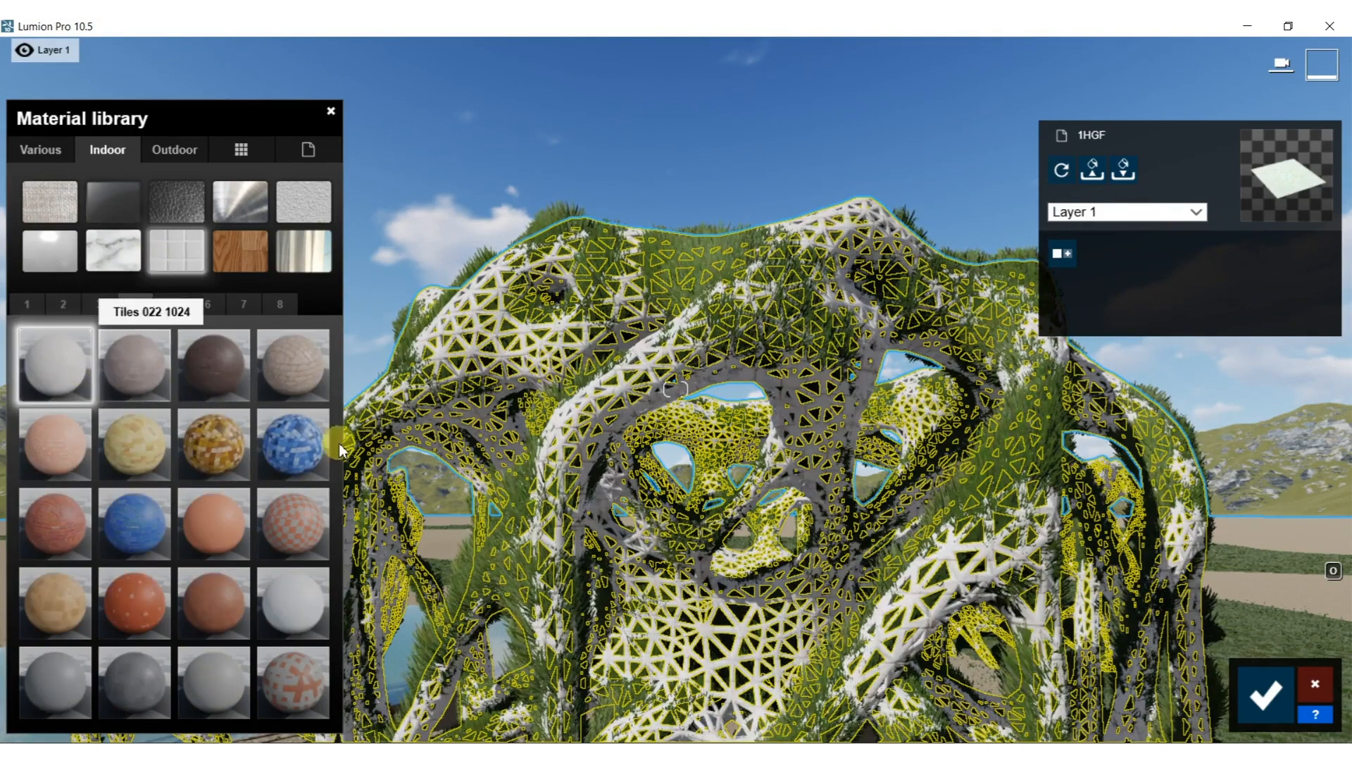
left_click(287, 593)
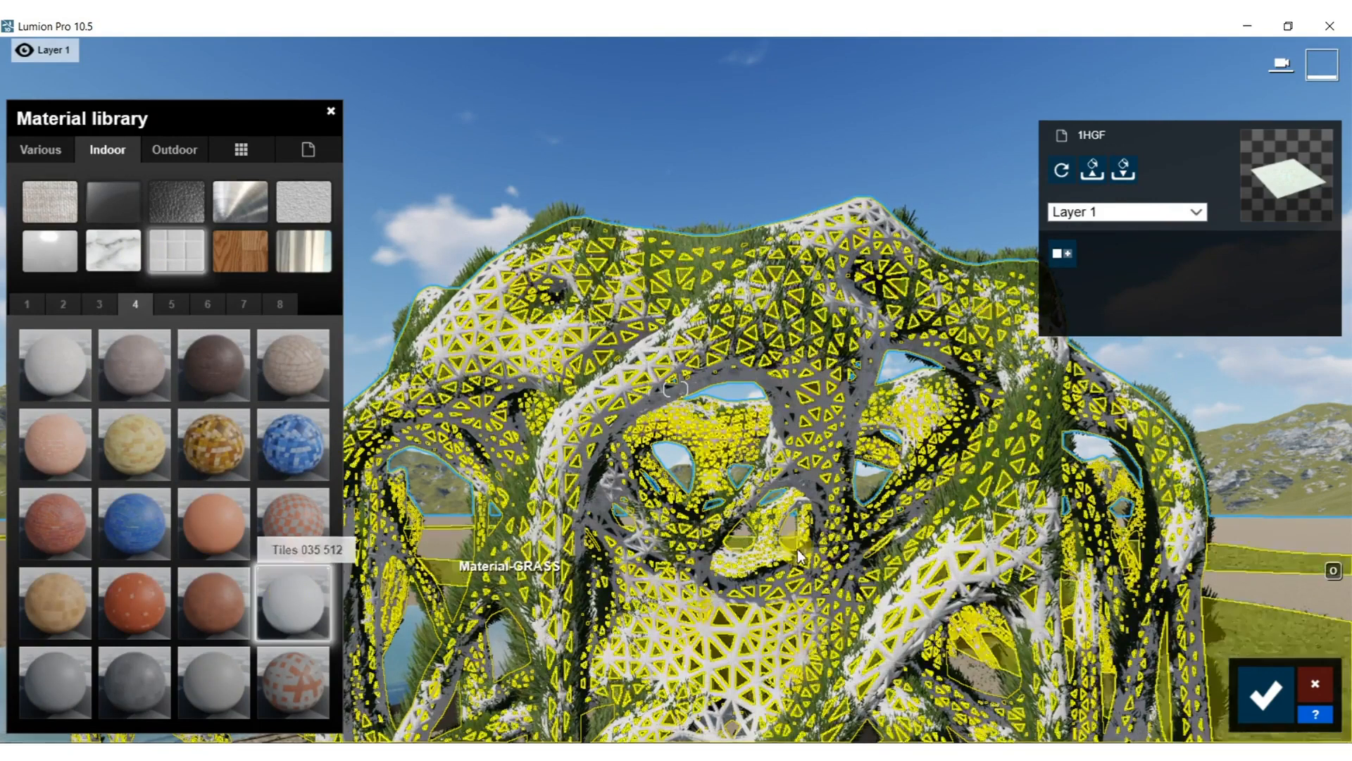
right_click_drag(881, 542, 835, 719)
key("s")
mouse_move(676, 390)
right_mouse_down()
mouse_move(676, 563)
mouse_move(676, 408)
mouse_move(732, 233)
mouse_move(676, 275)
mouse_move(701, 395)
right_mouse_up()
key("w")
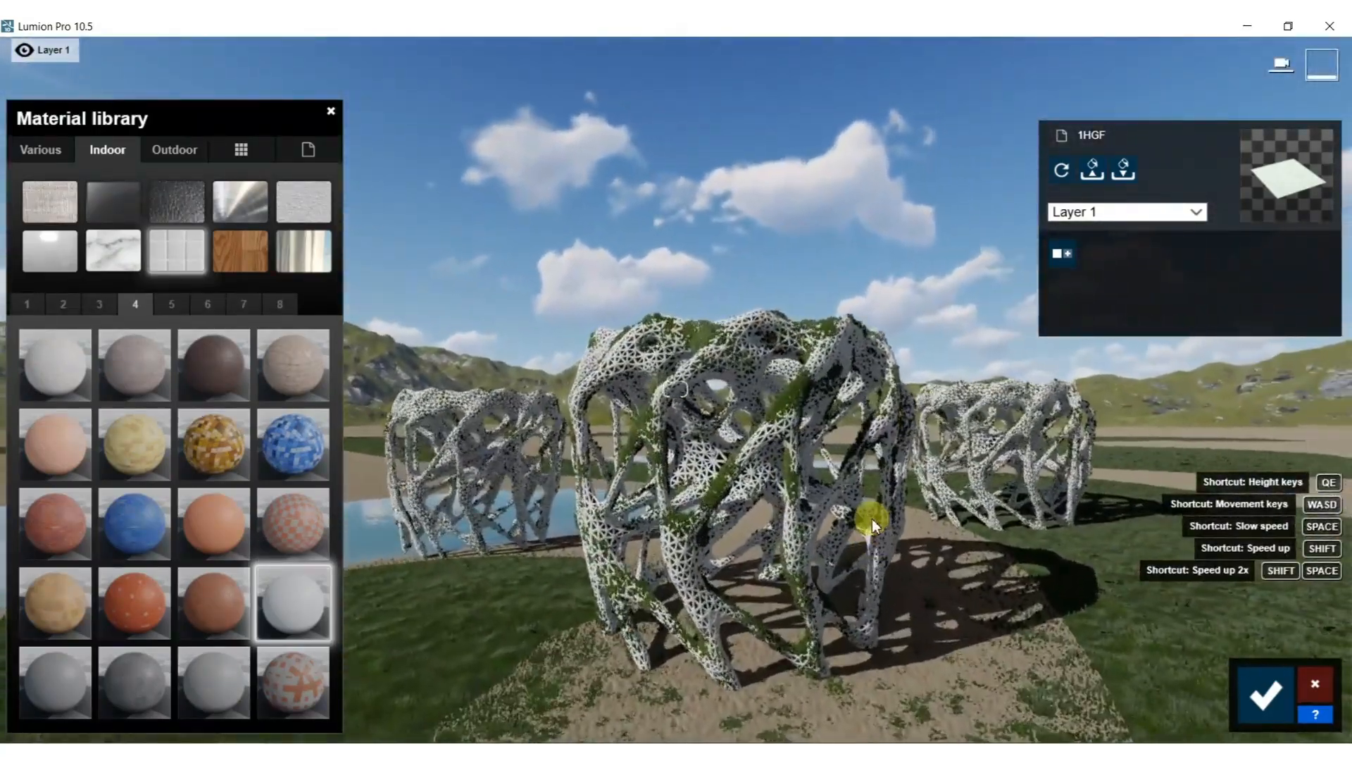
key("w")
key("e")
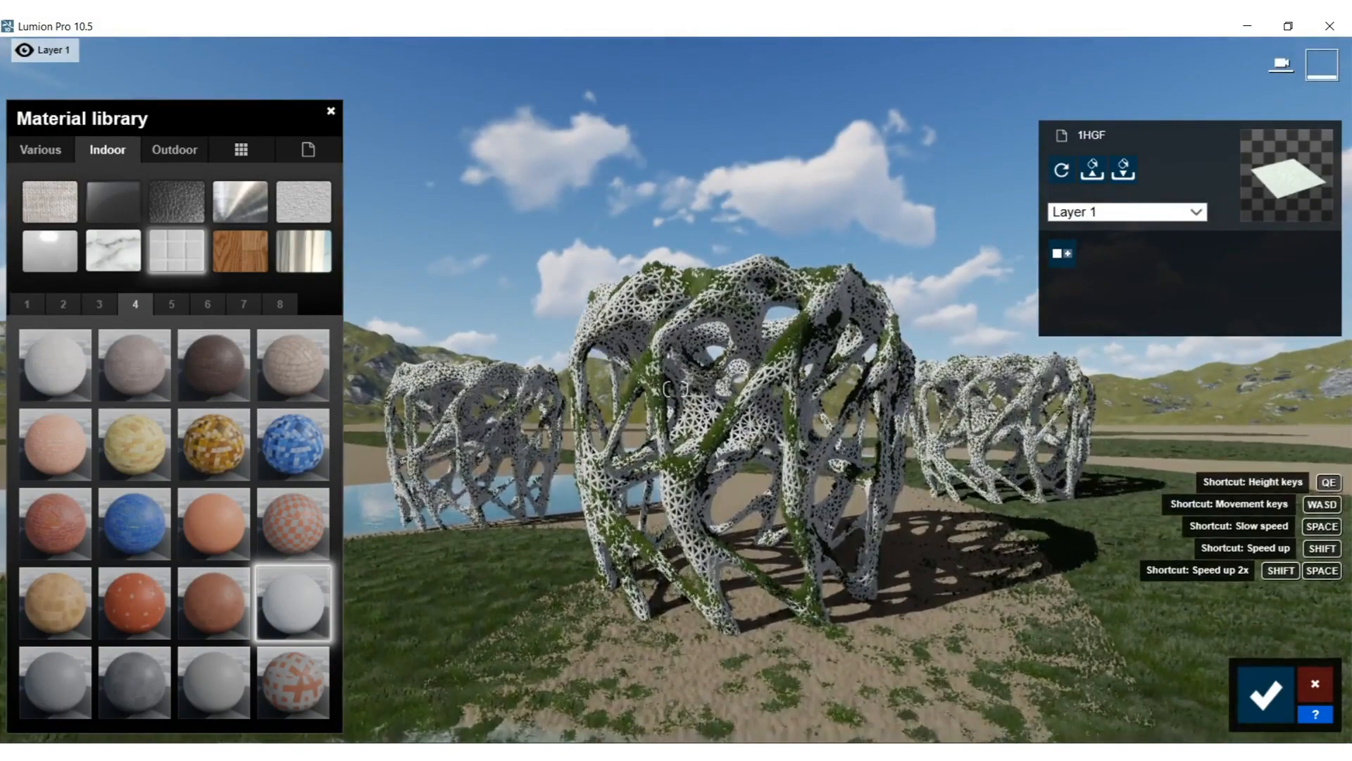
left_click(1266, 696)
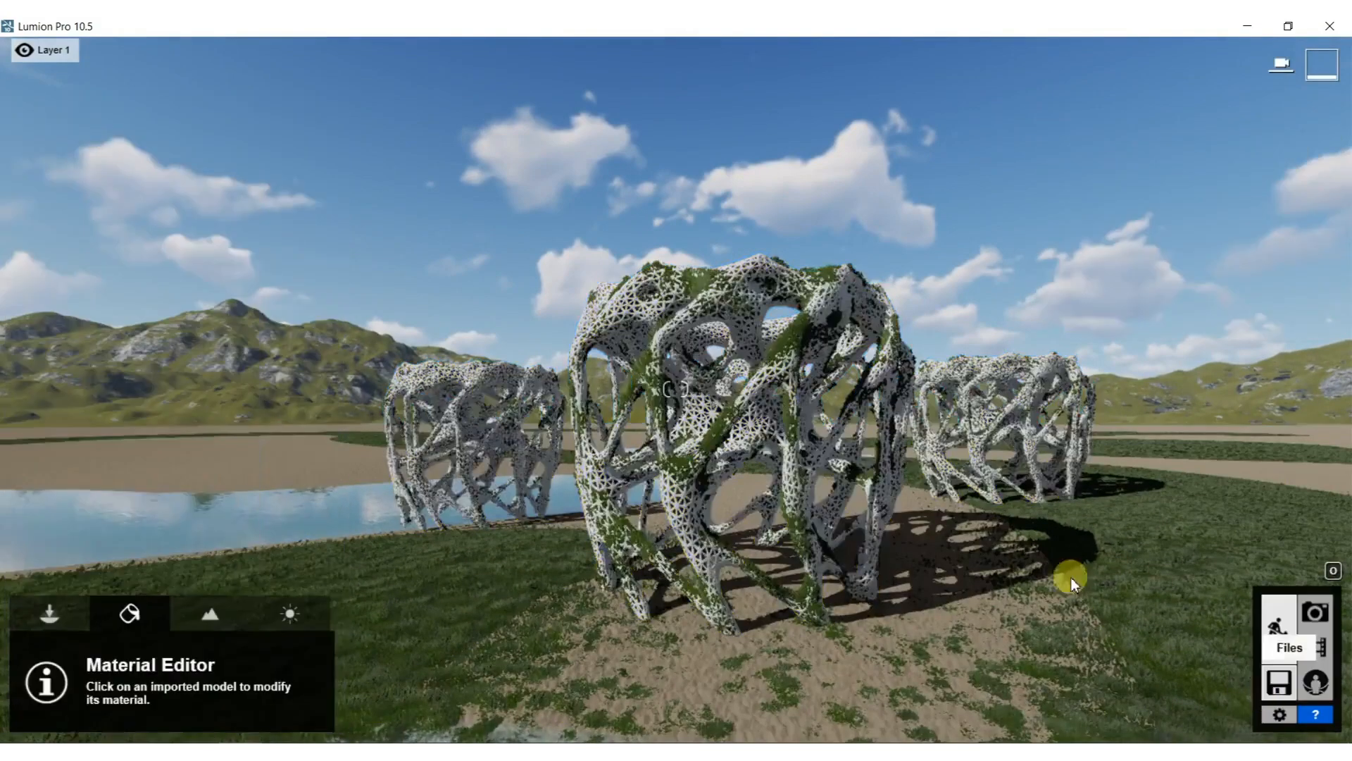
Try the Girl Caucasian 002 Balloons character at the foot of the central structure.
left_click(37, 618)
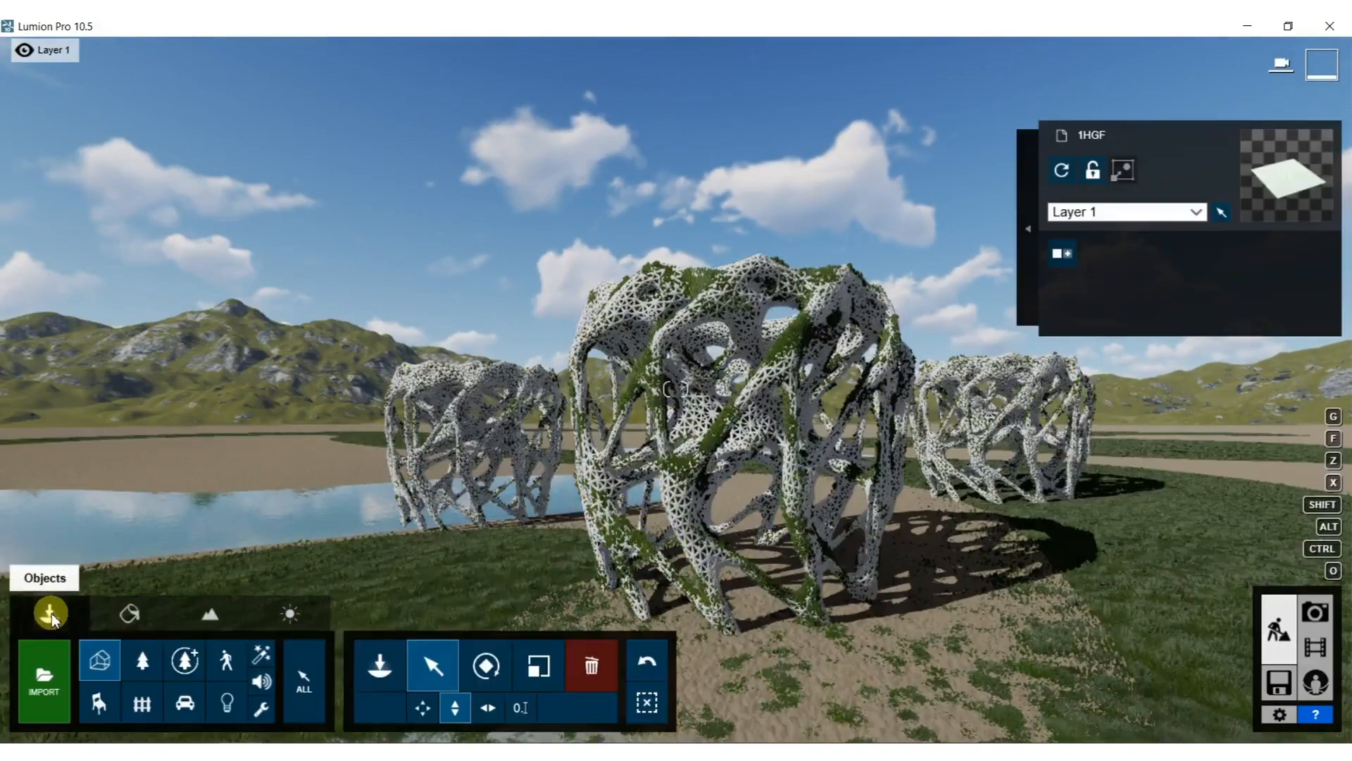
left_click(224, 660)
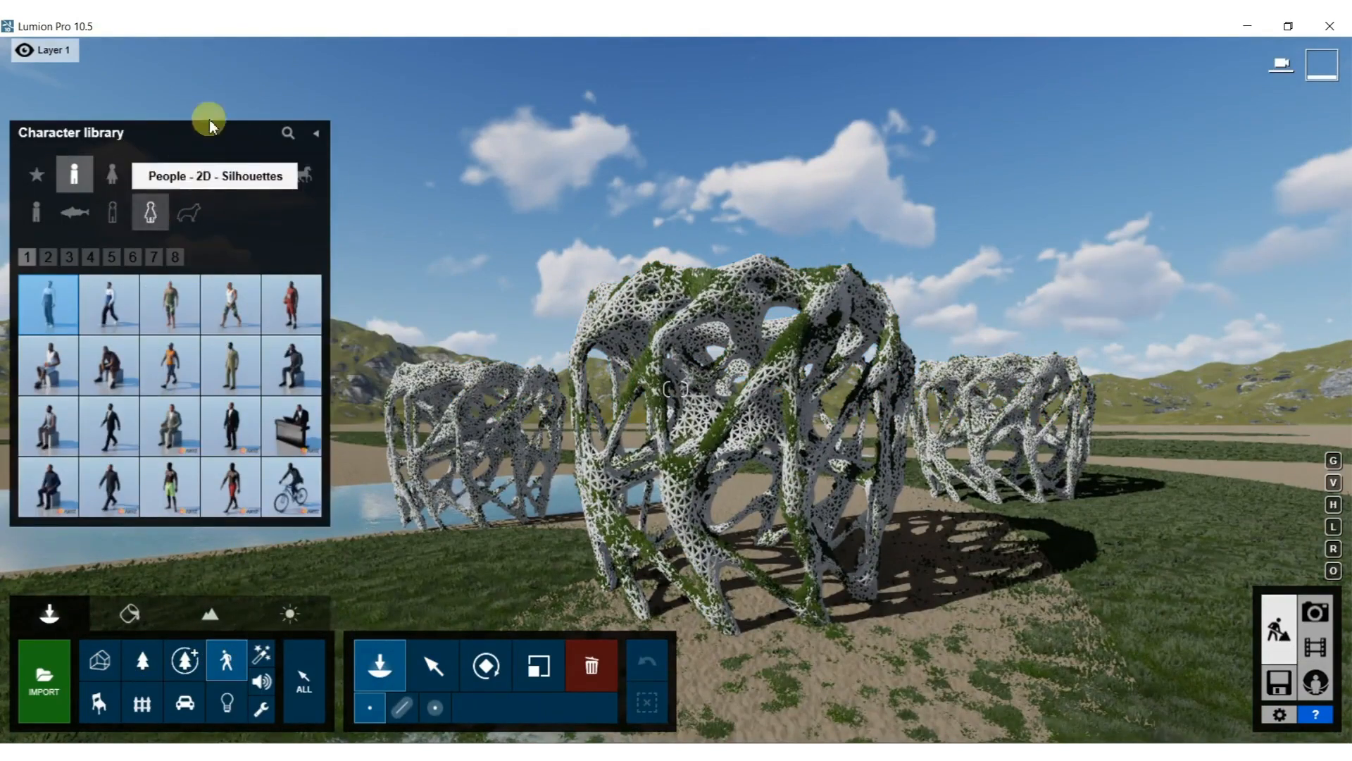
left_click(183, 176)
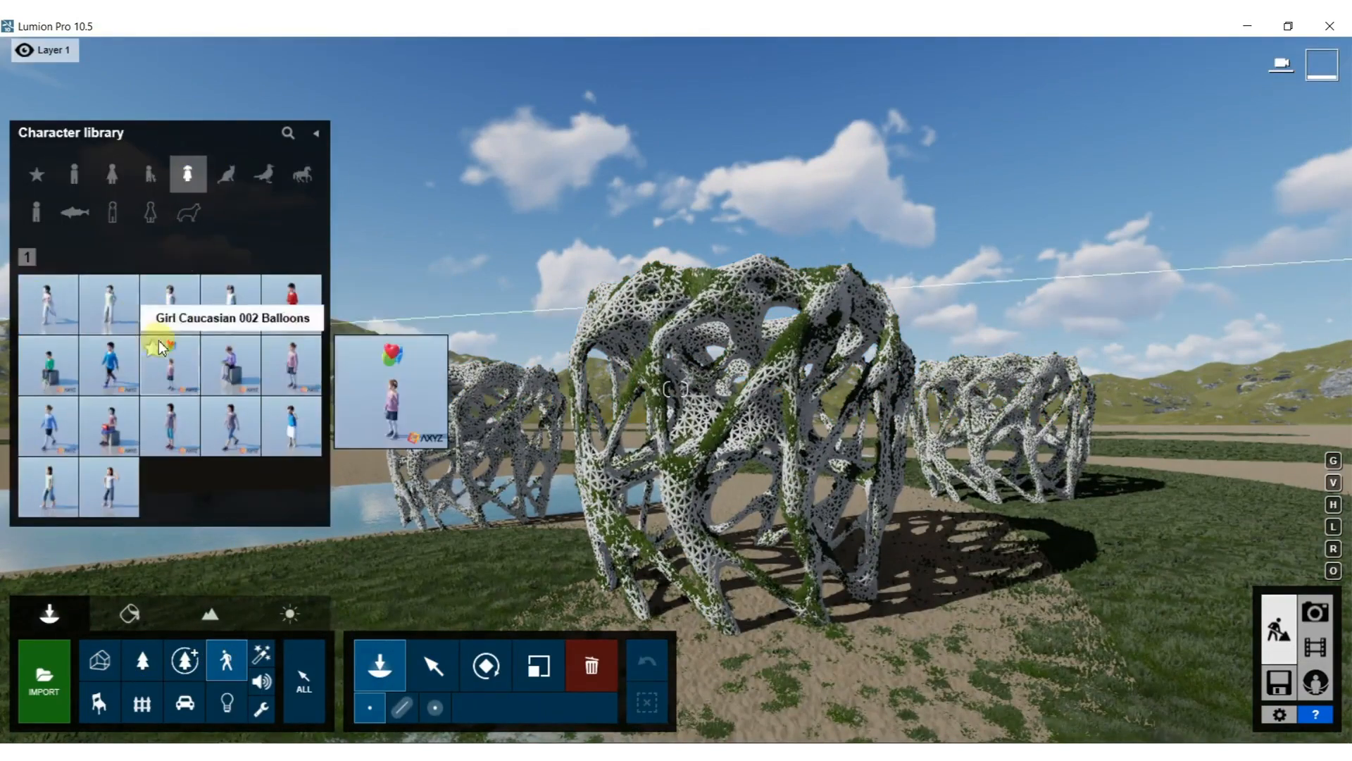
left_click(176, 371)
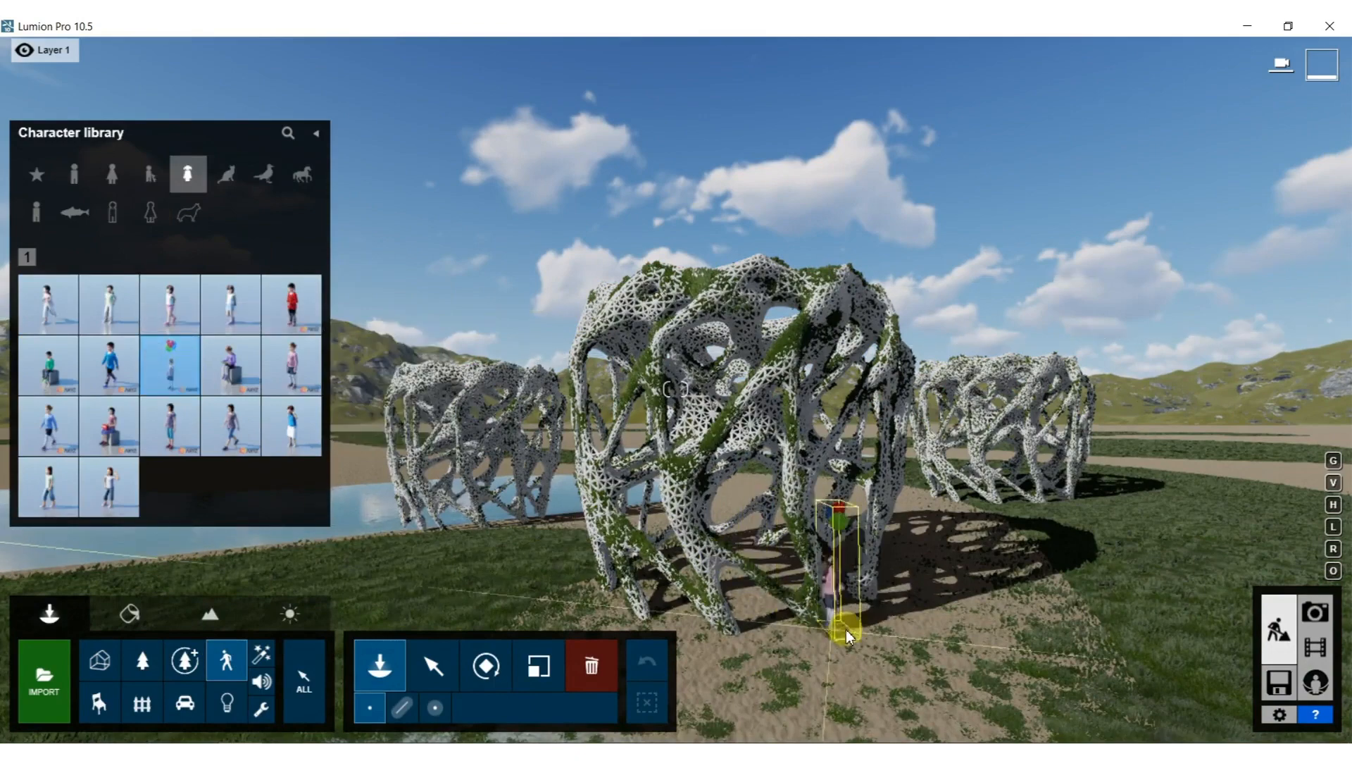
Try a tall slender palm from the nature library at the central structure.
left_click(143, 662)
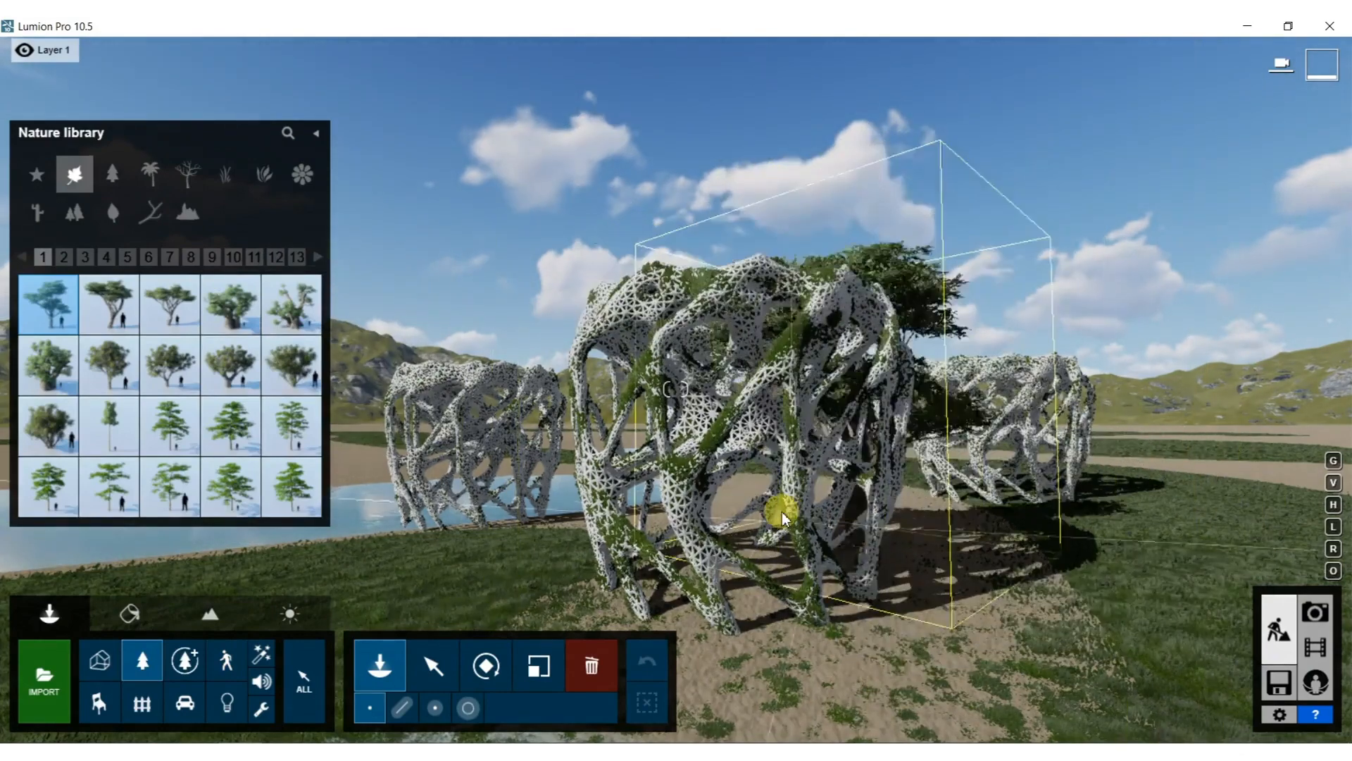
left_click(152, 177)
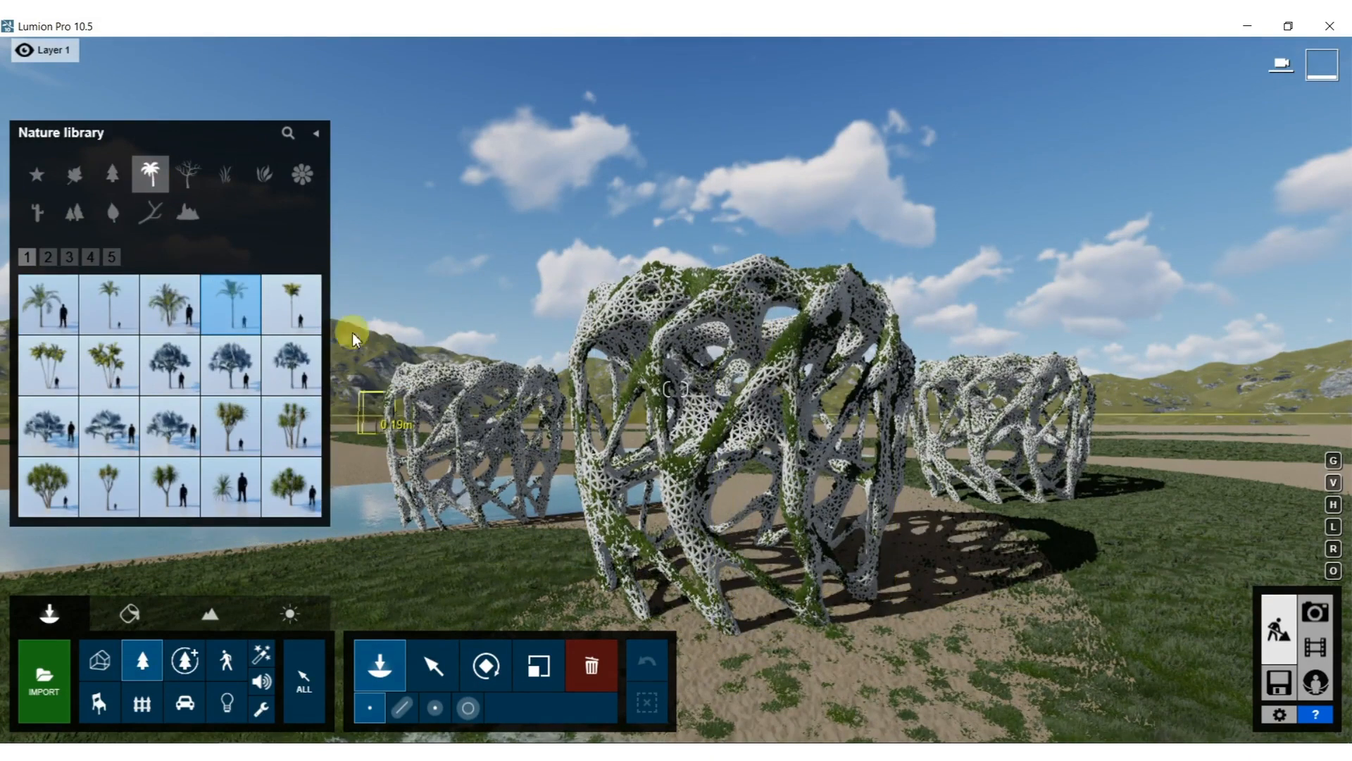
left_click(111, 319)
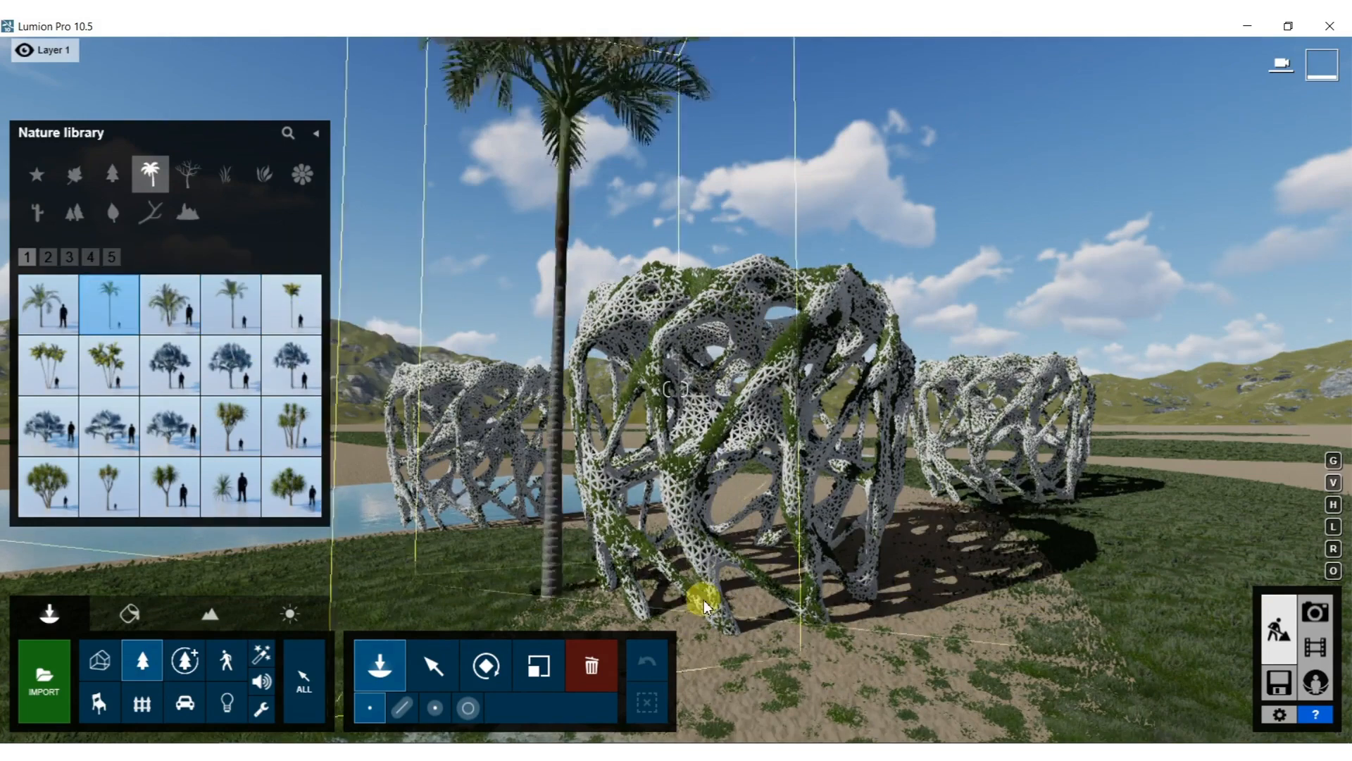
left_click(742, 597)
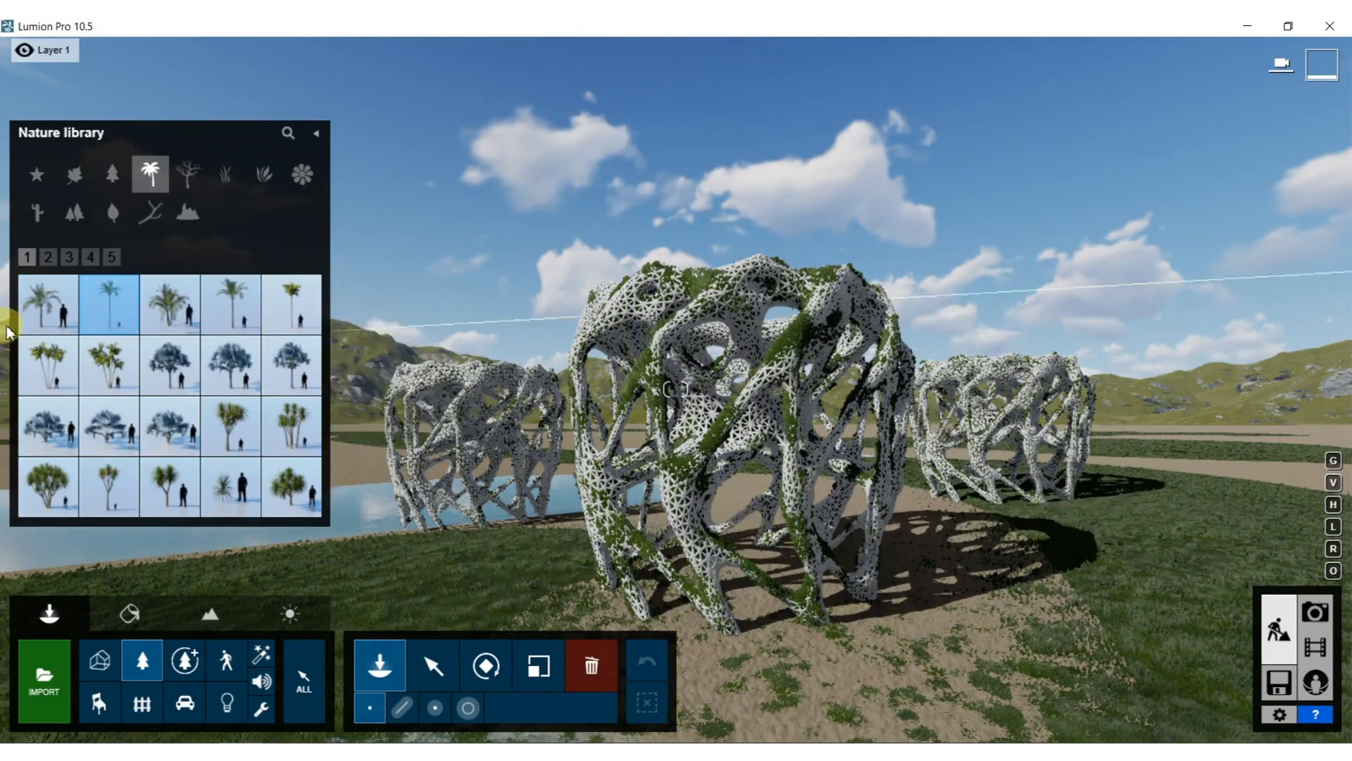
Try CanaryIslandDatePalm 003 and another date palm variant inside the central structure.
left_click(47, 257)
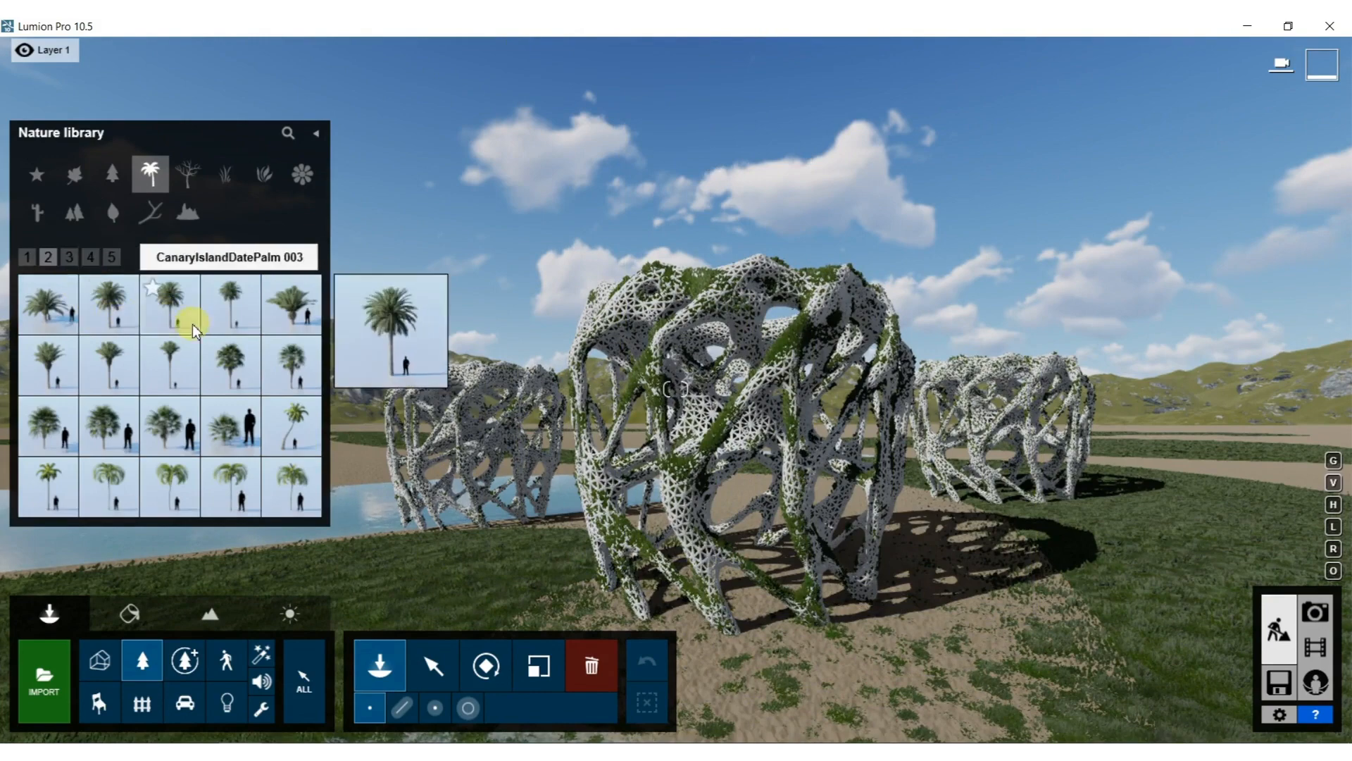
left_click(169, 303)
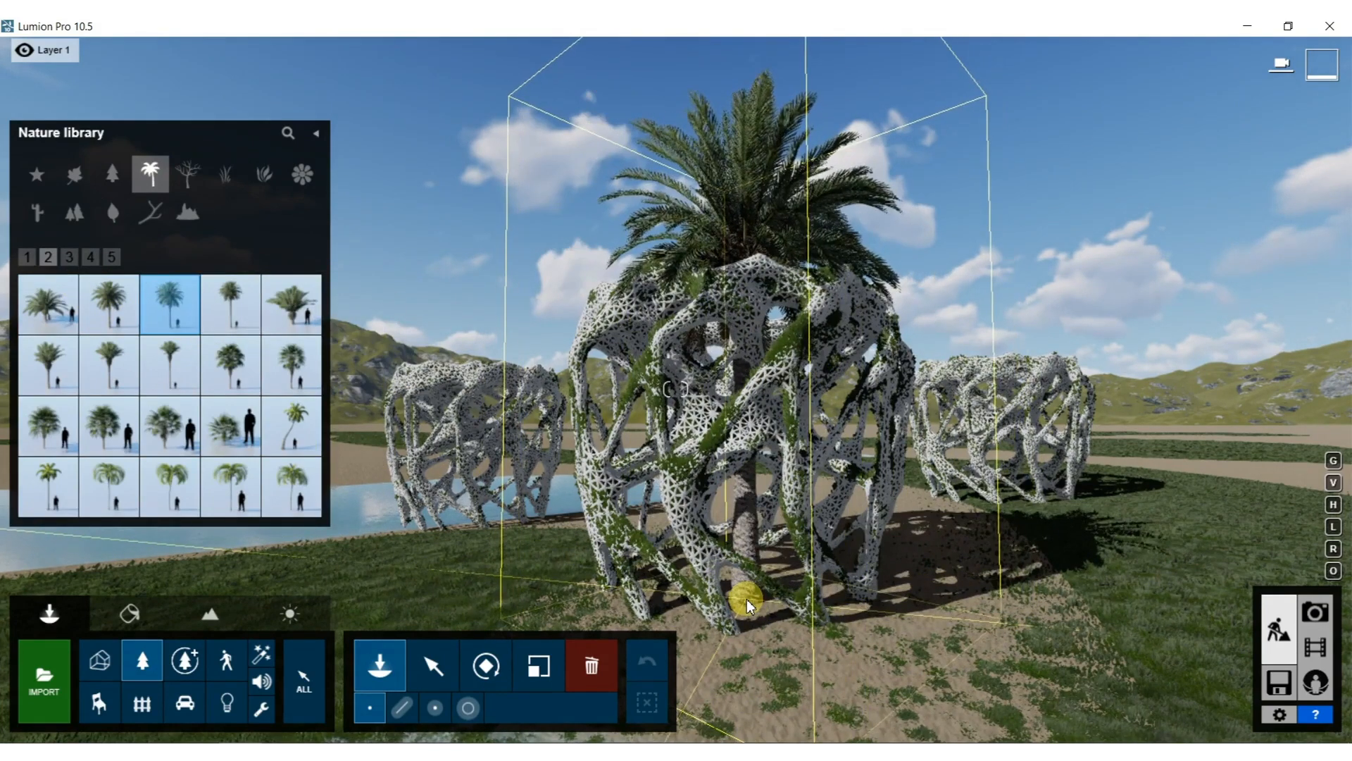
left_click(746, 600)
key("w")
right_click_drag(747, 600, 658, 628)
key("s")
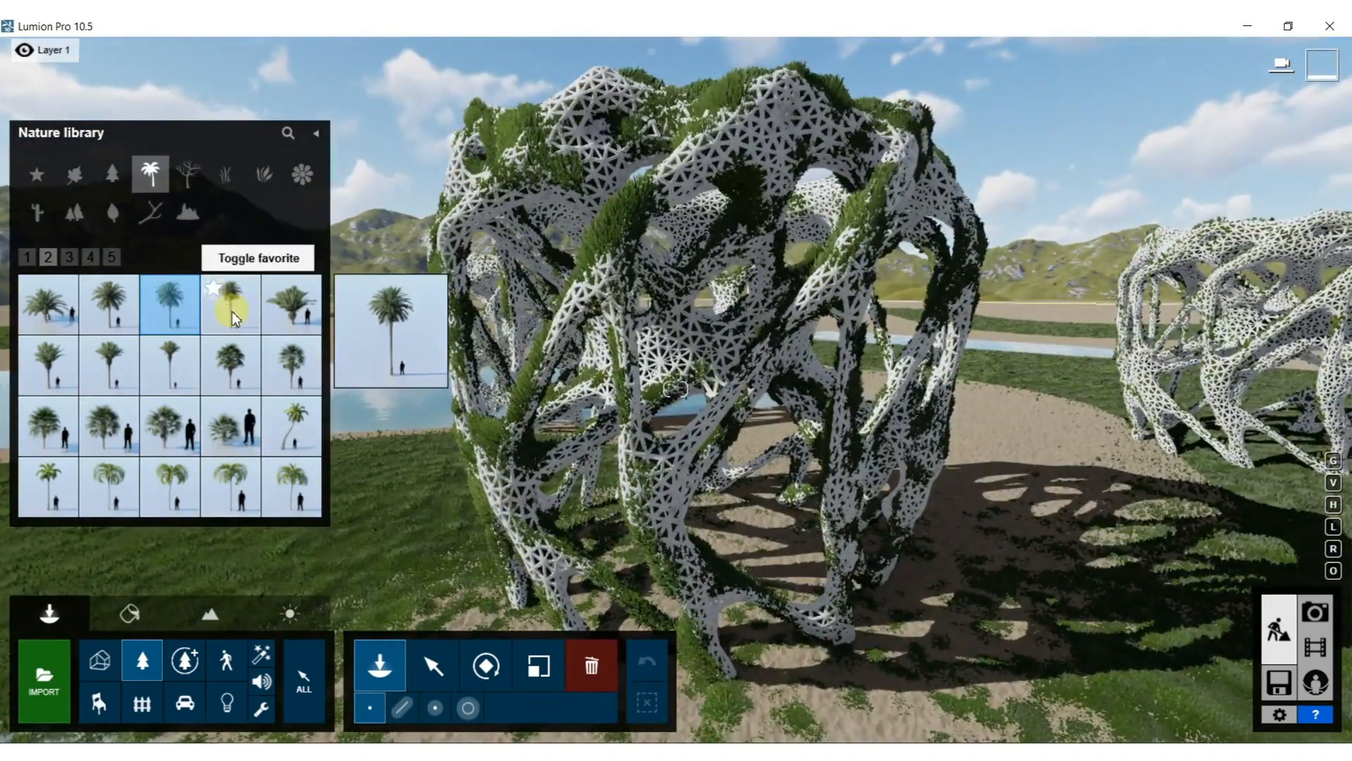
left_click(109, 365)
key("a")
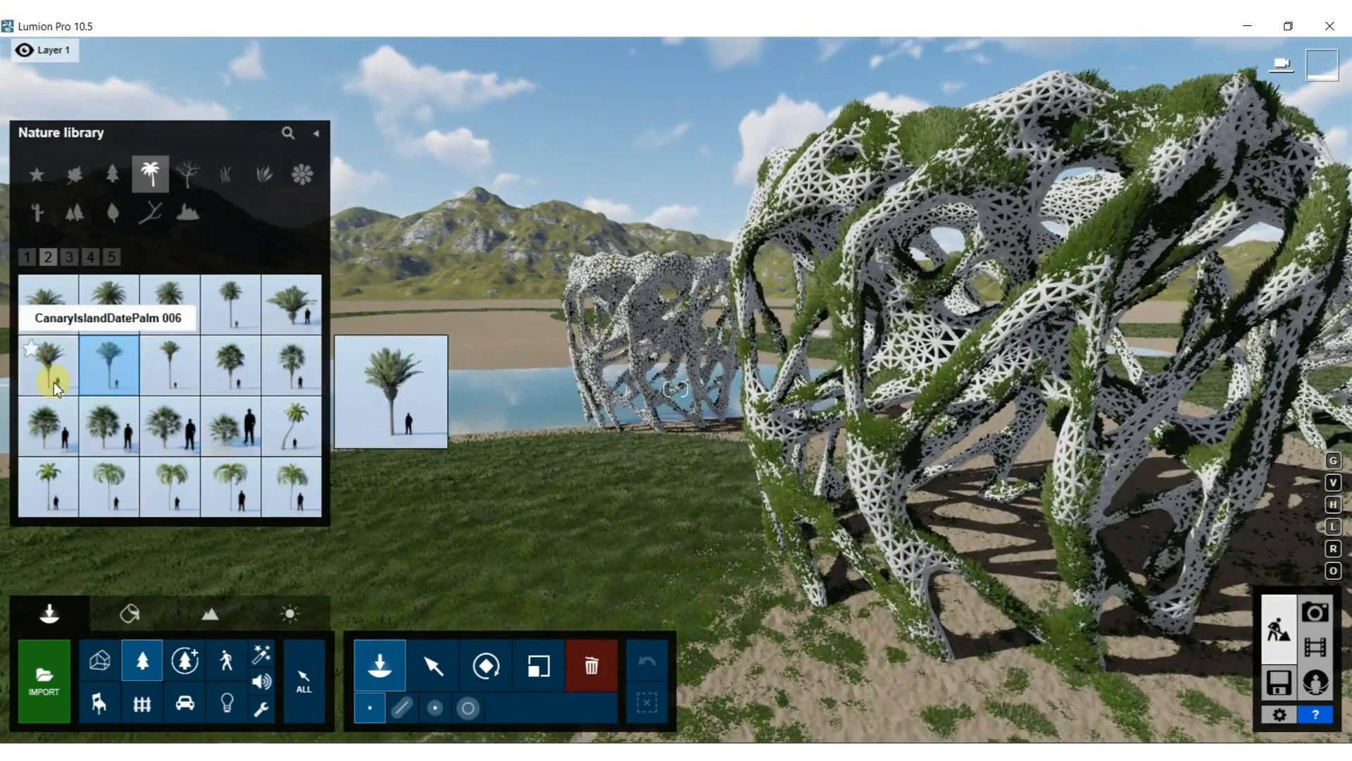
Try further palm species, including SabalPalmettoV3 RT, inside the central structure for comparison.
left_click(69, 257)
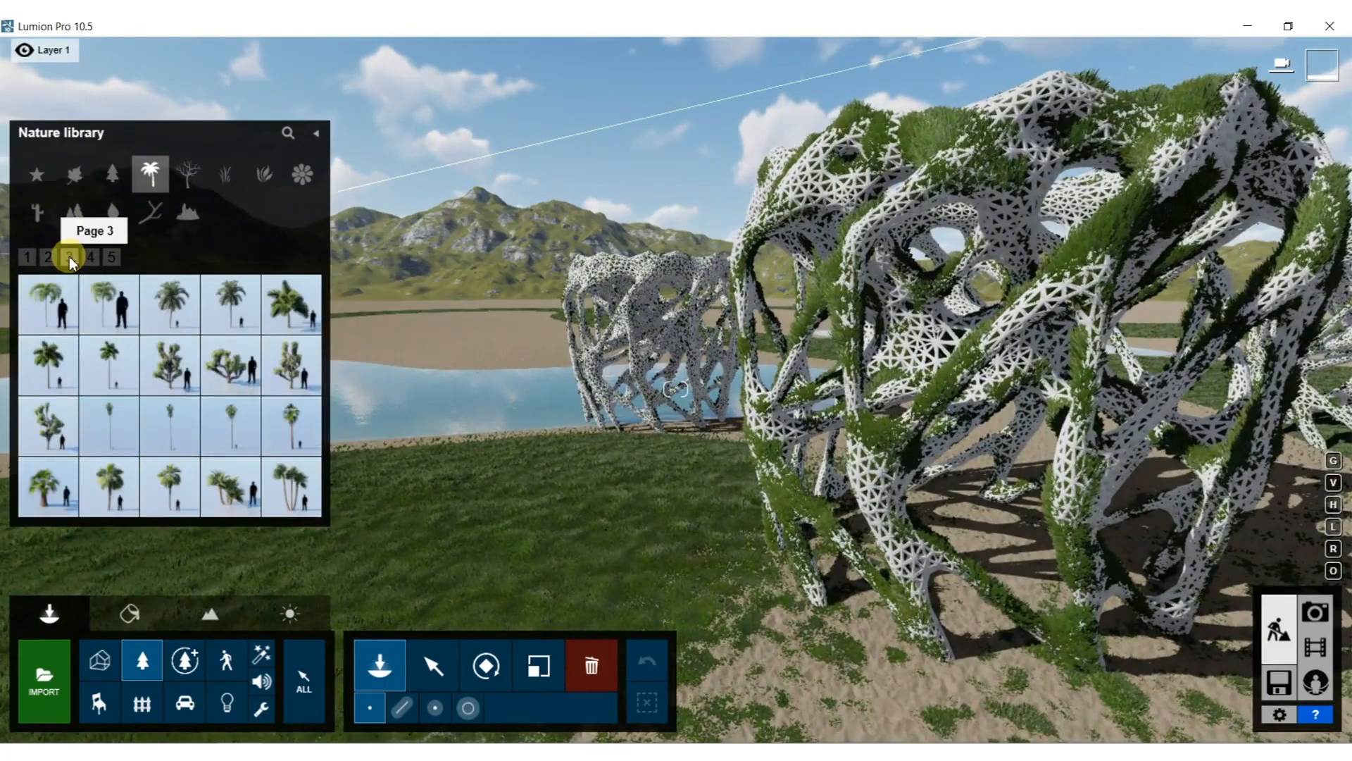
left_click(168, 484)
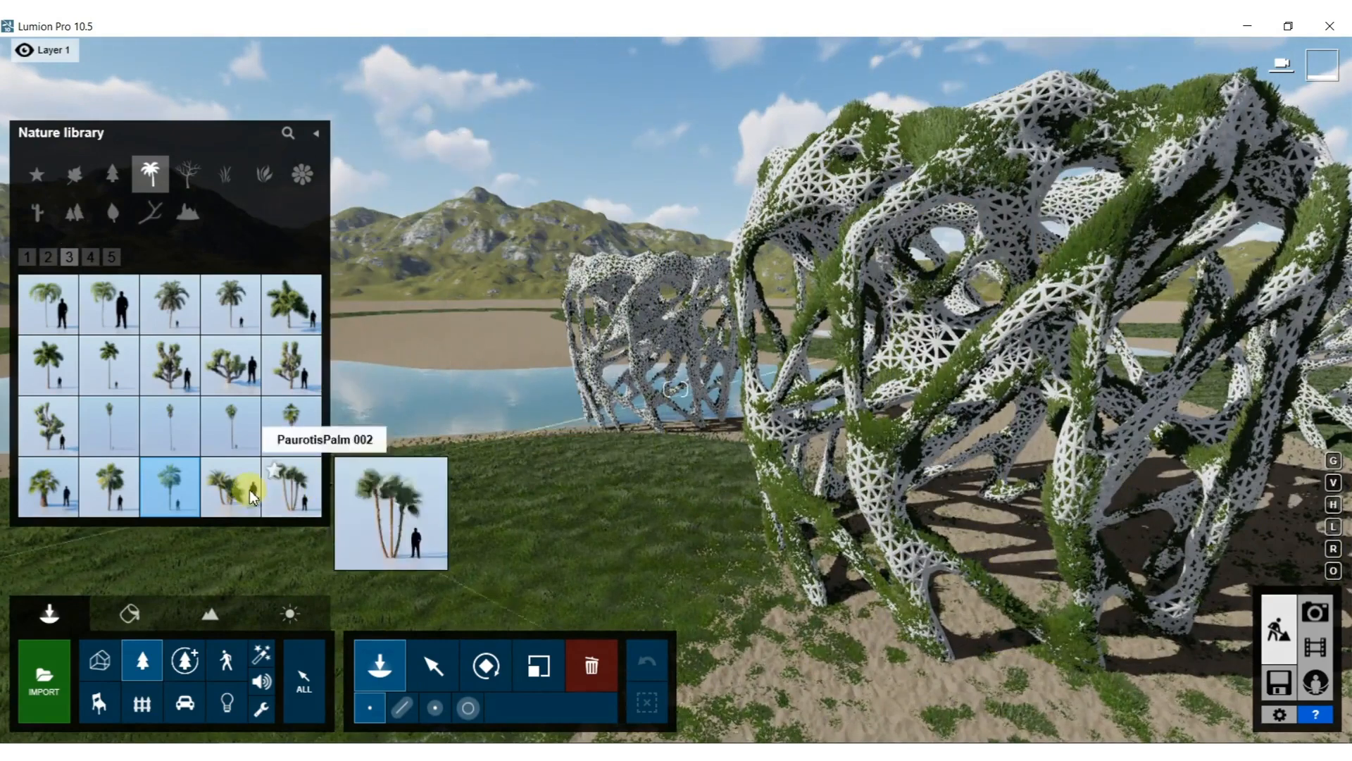
left_click(94, 256)
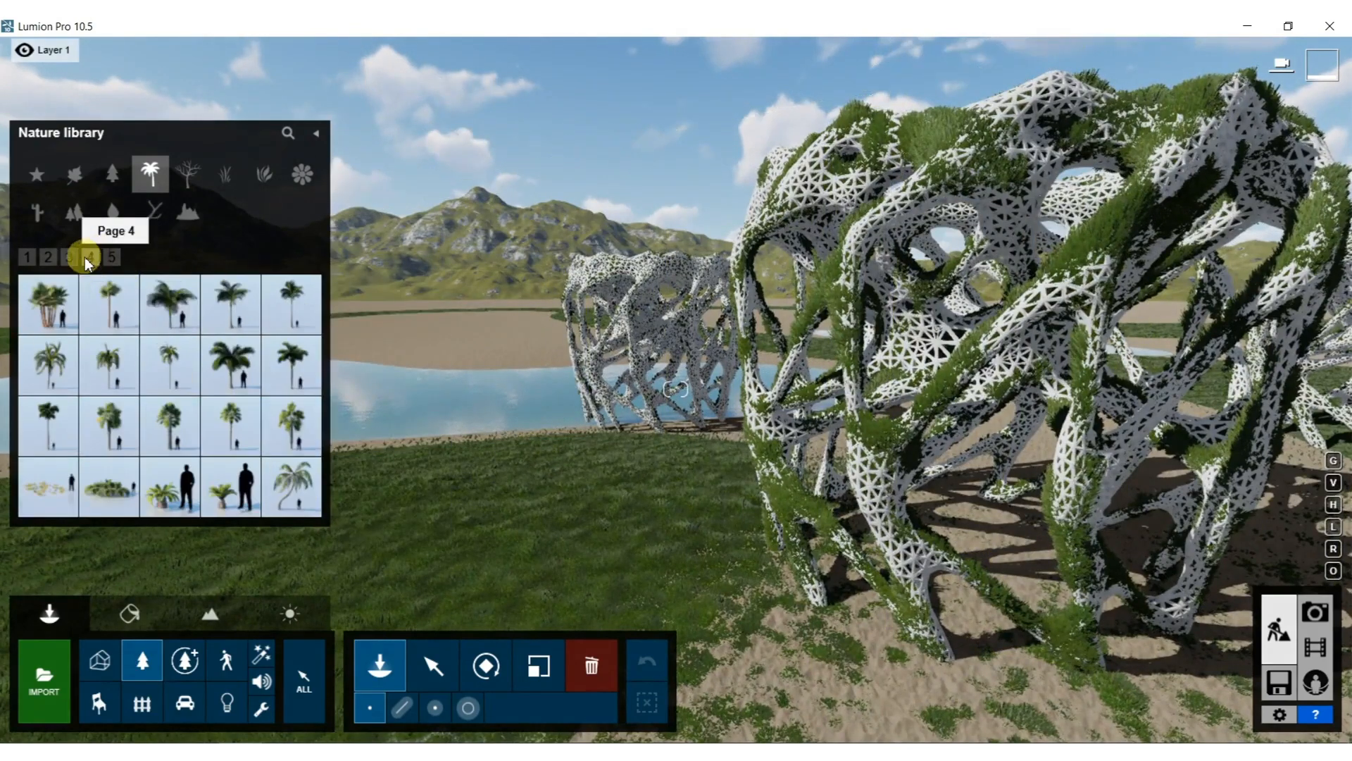
left_click(234, 323)
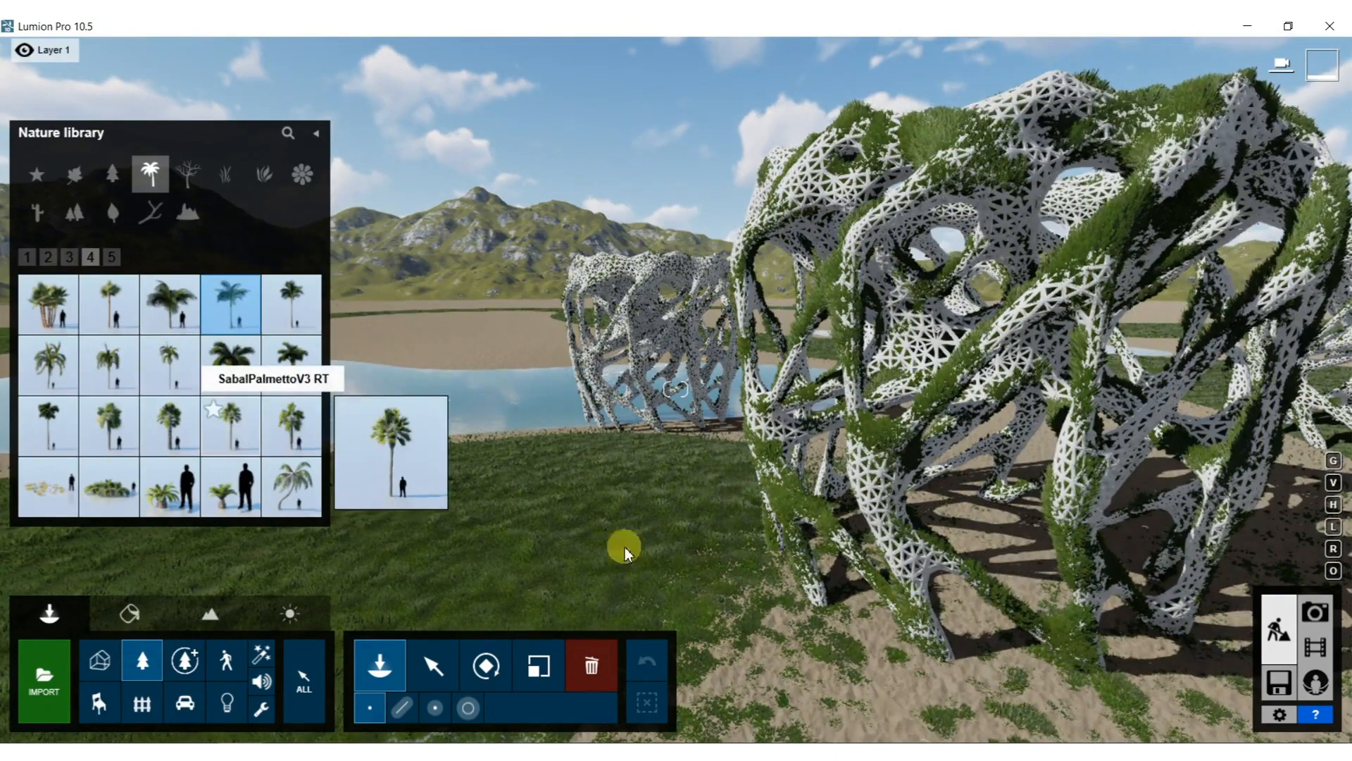
left_click(243, 442)
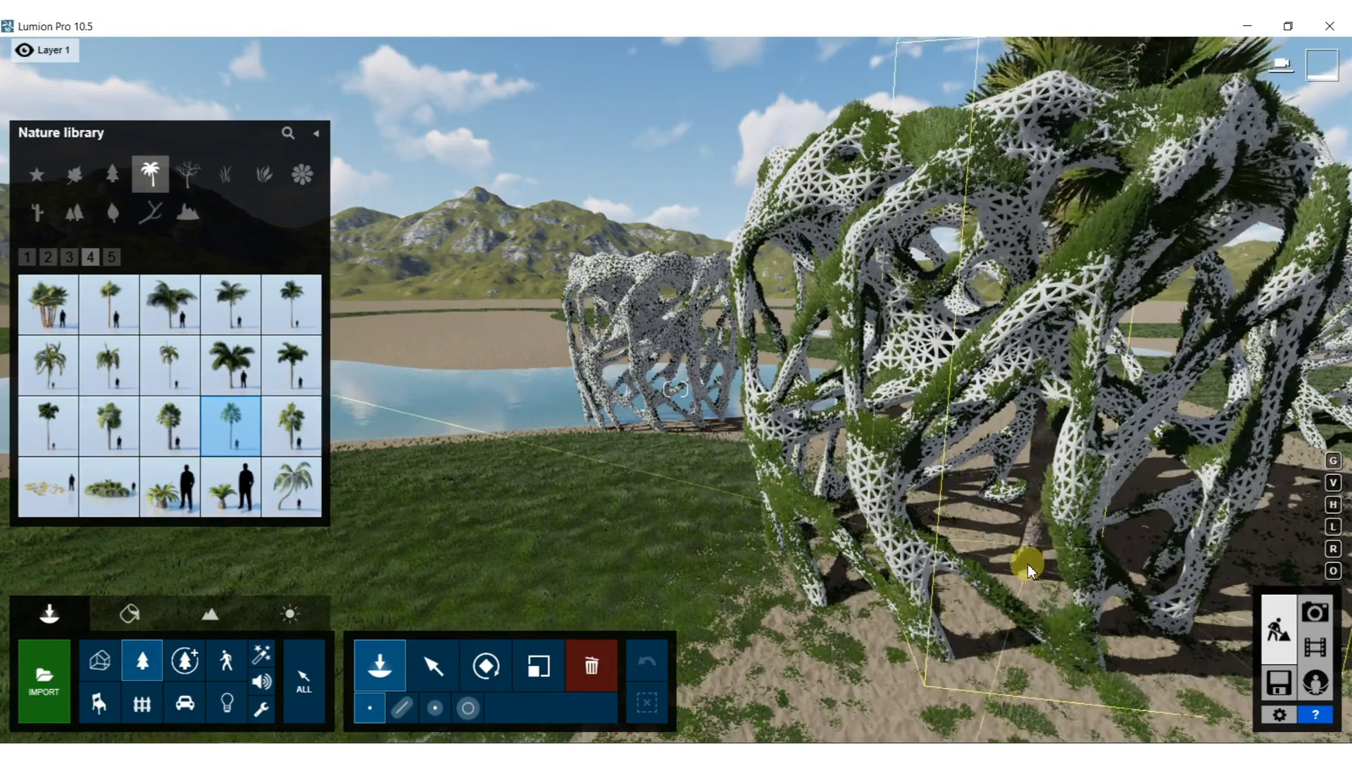
Compare CanaryIslandDatePalm 006 with other date palm variants by previewing them at the central structure.
left_click(50, 258)
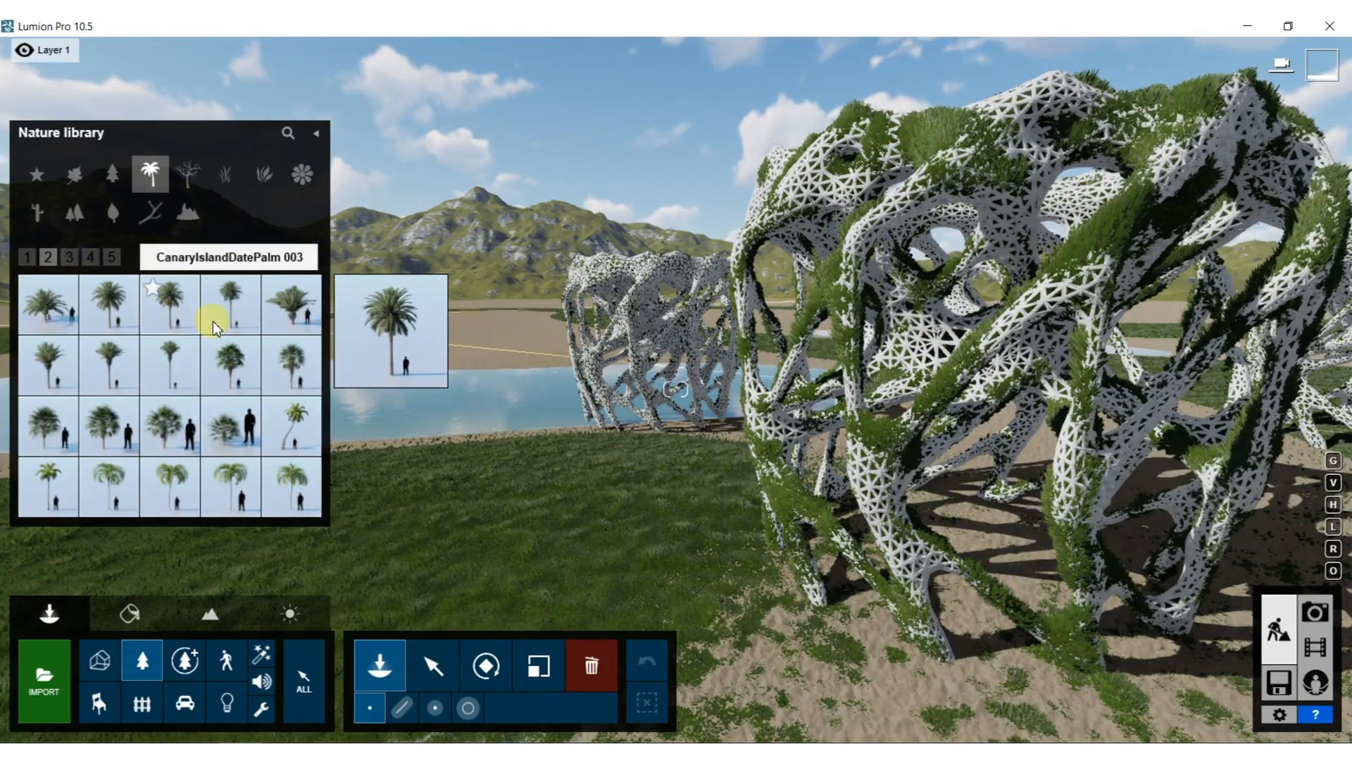
left_click(68, 376)
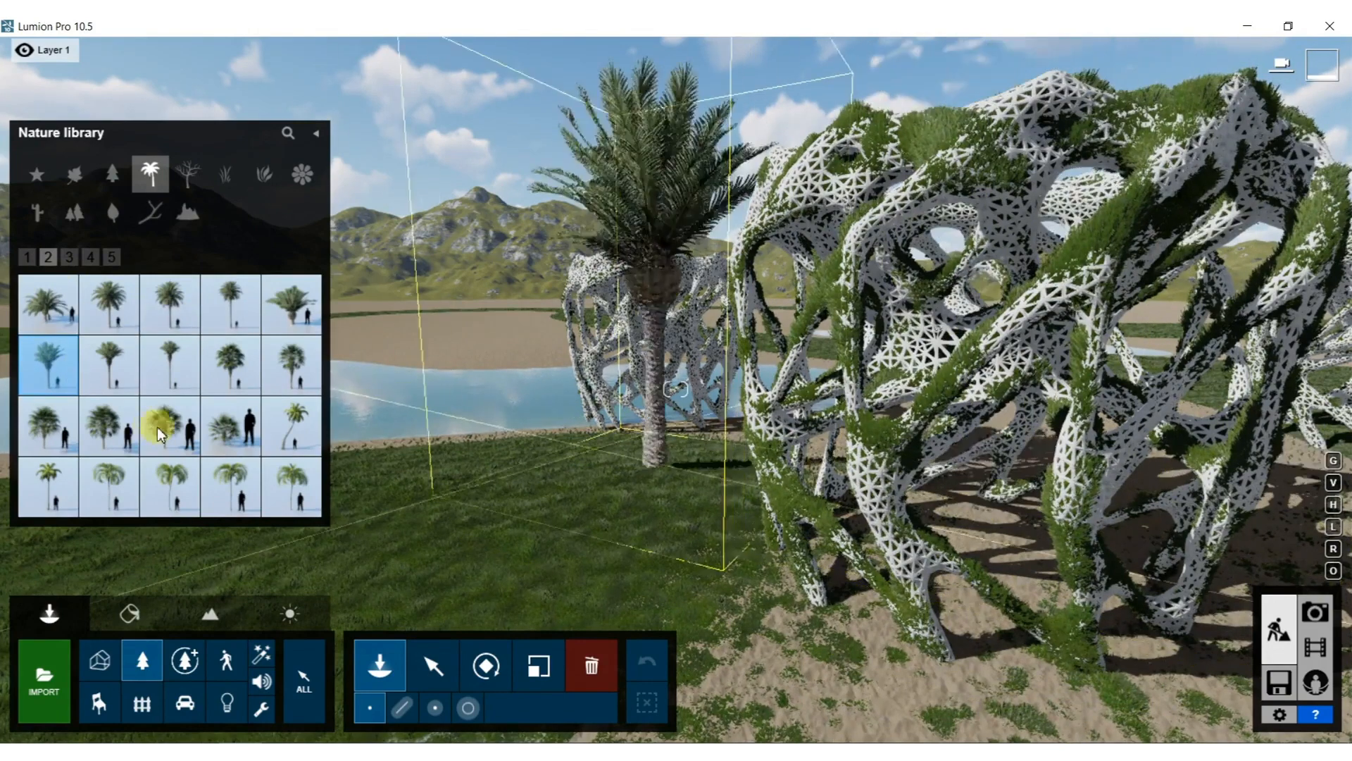
left_click(109, 366)
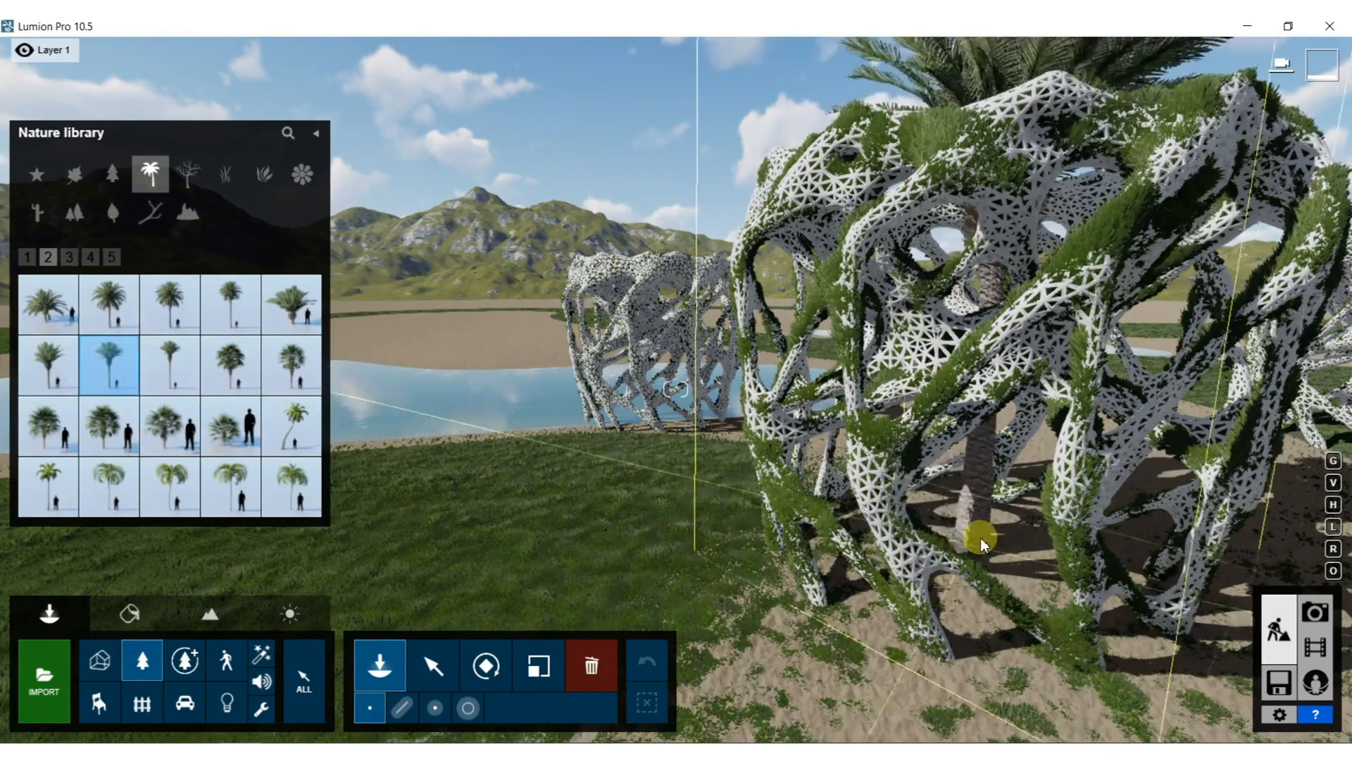
mouse_move(175, 323)
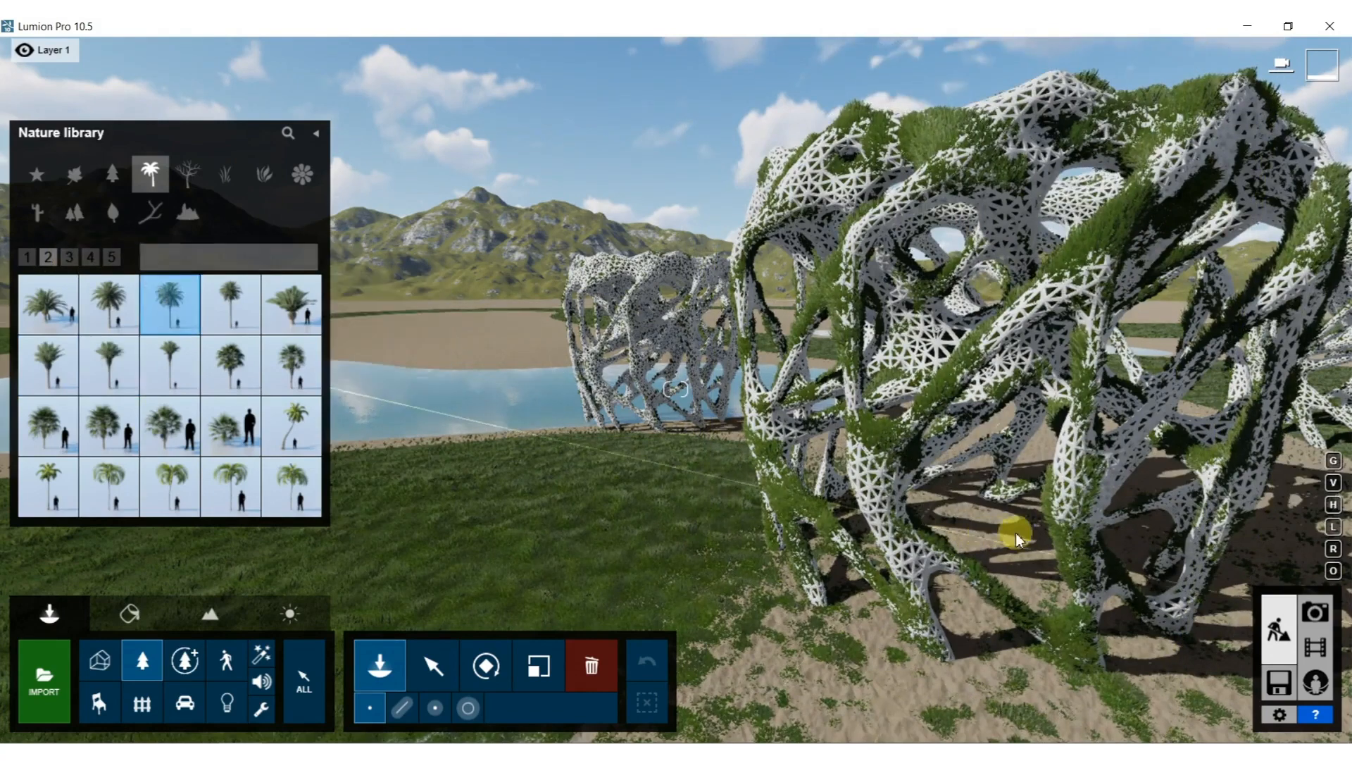
Browse the remaining palm models and preview fan palms and multi-trunk palms against the central structure.
left_click(70, 256)
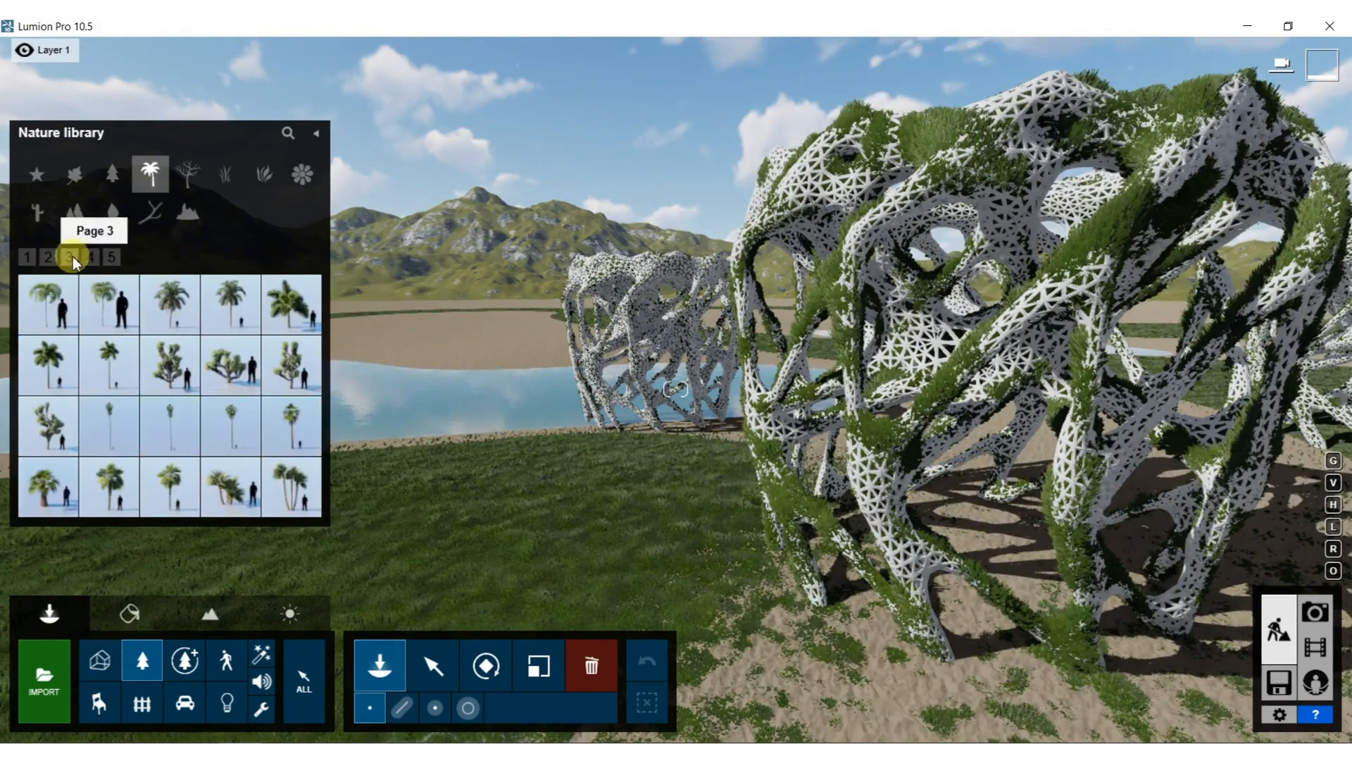
left_click(291, 426)
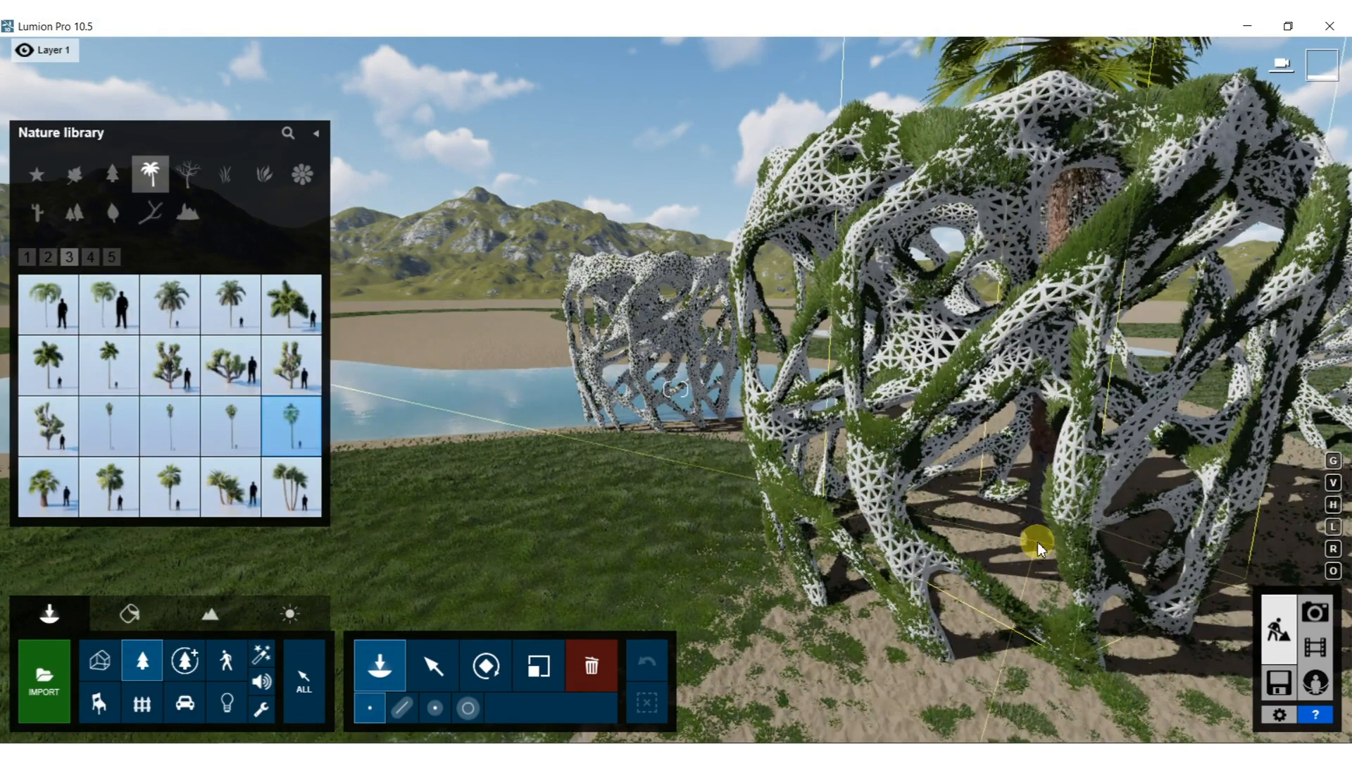
left_click(170, 486)
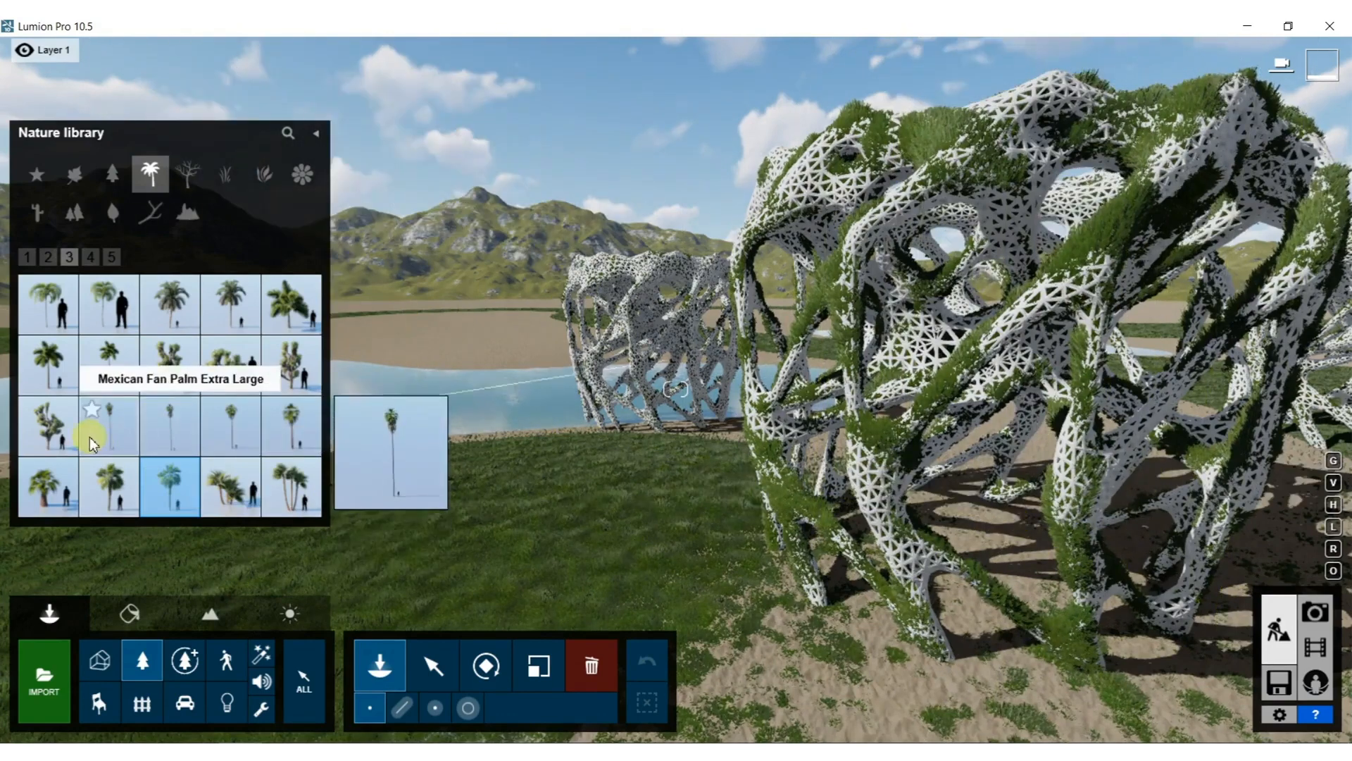
left_click(94, 256)
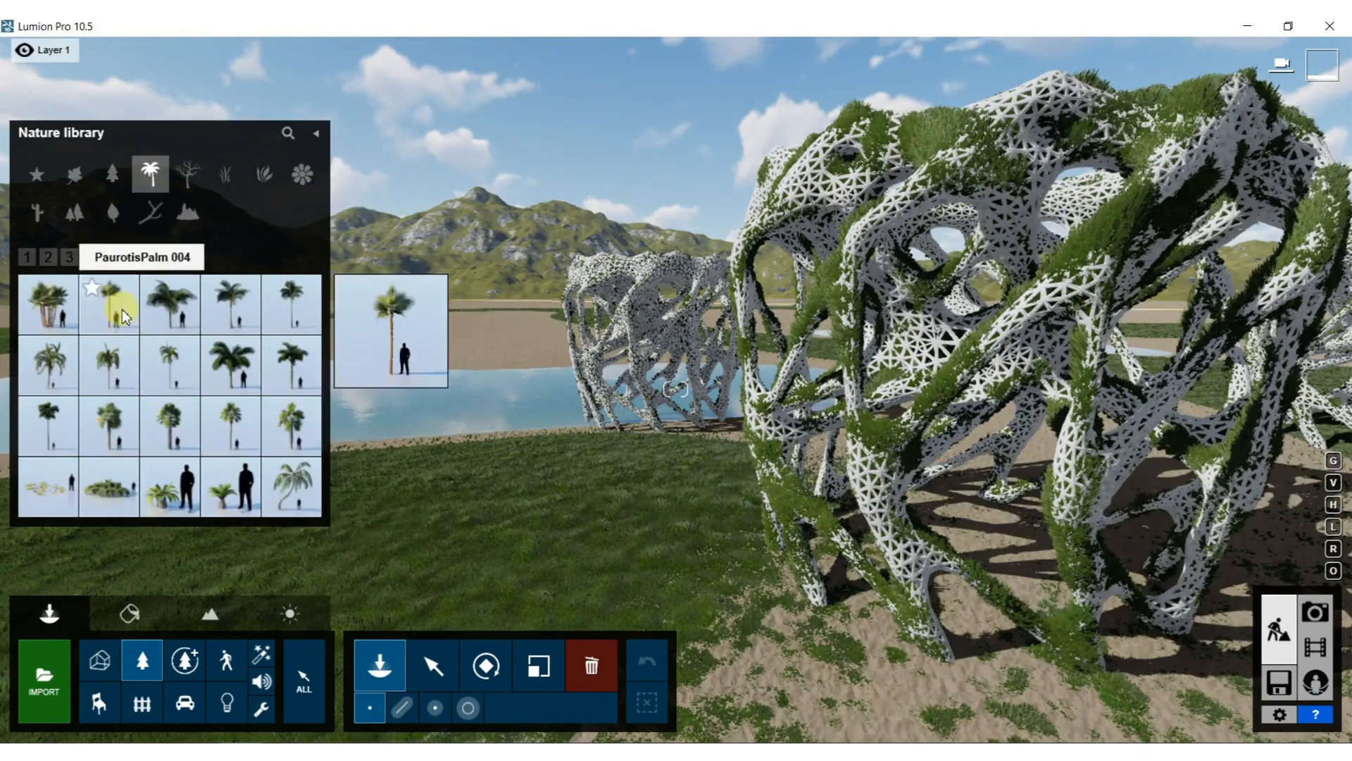
left_click(109, 257)
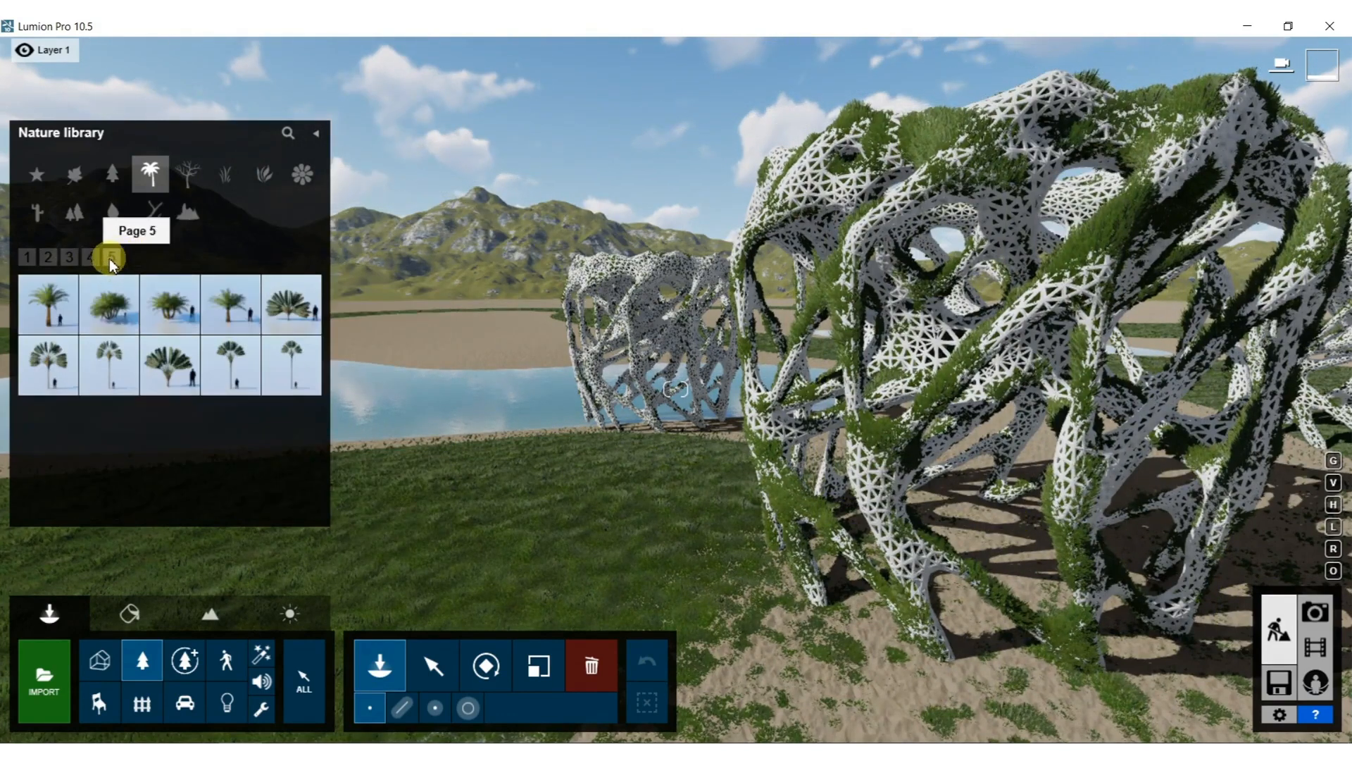
left_click(30, 257)
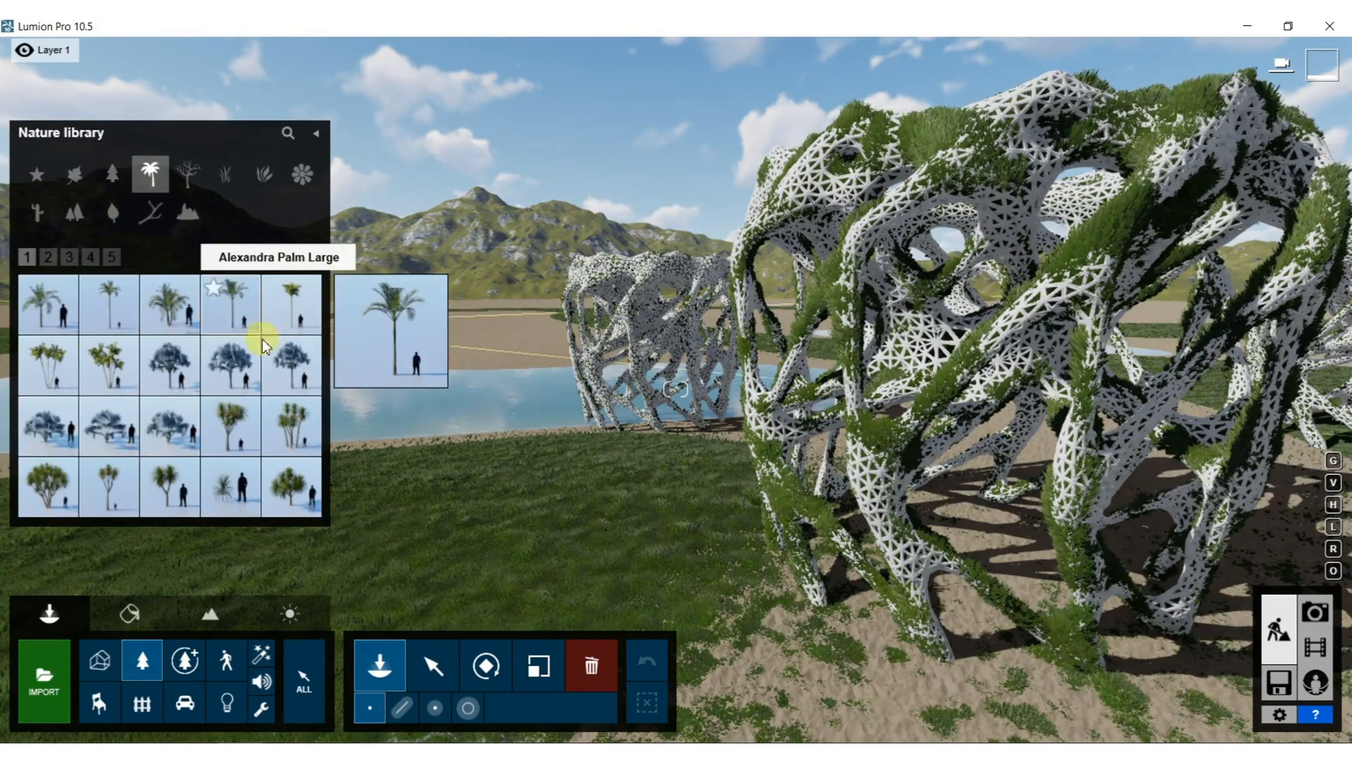
left_click(243, 328)
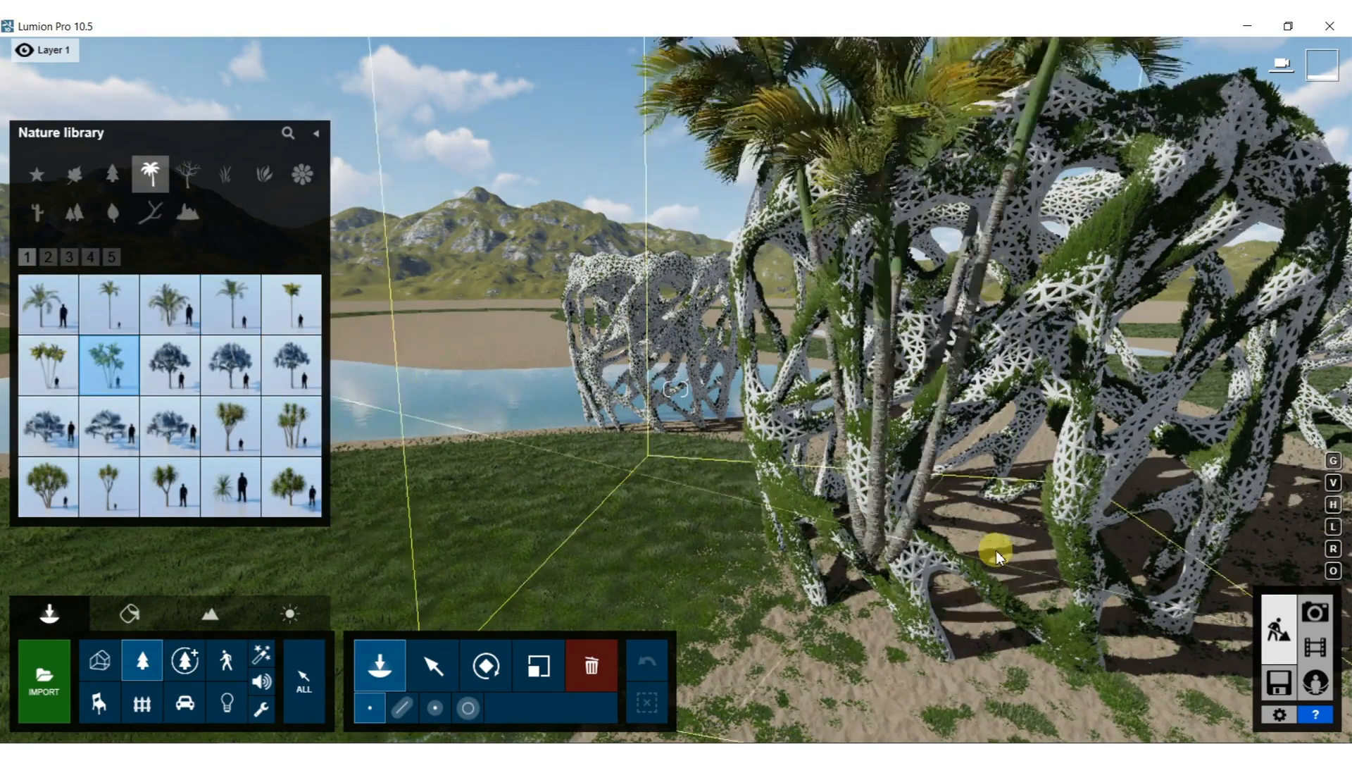
Place CanaryIslandDatePalm 003 inside the central structure so its crown rises above the lattice.
left_click(49, 257)
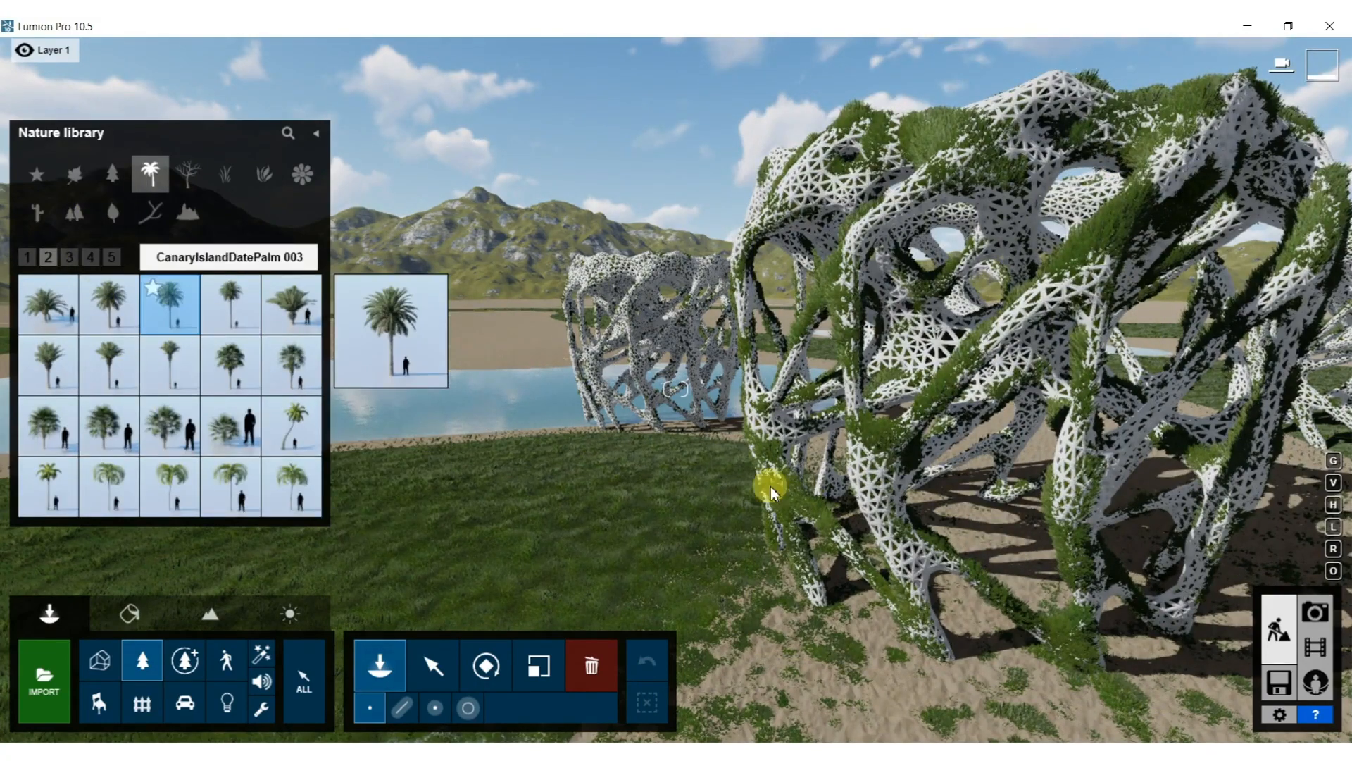
right_click_drag(900, 510, 927, 344)
key("s")
key("s")
key("w")
right_click_drag(849, 488, 805, 582)
key("w")
key("a")
key("s")
key("w")
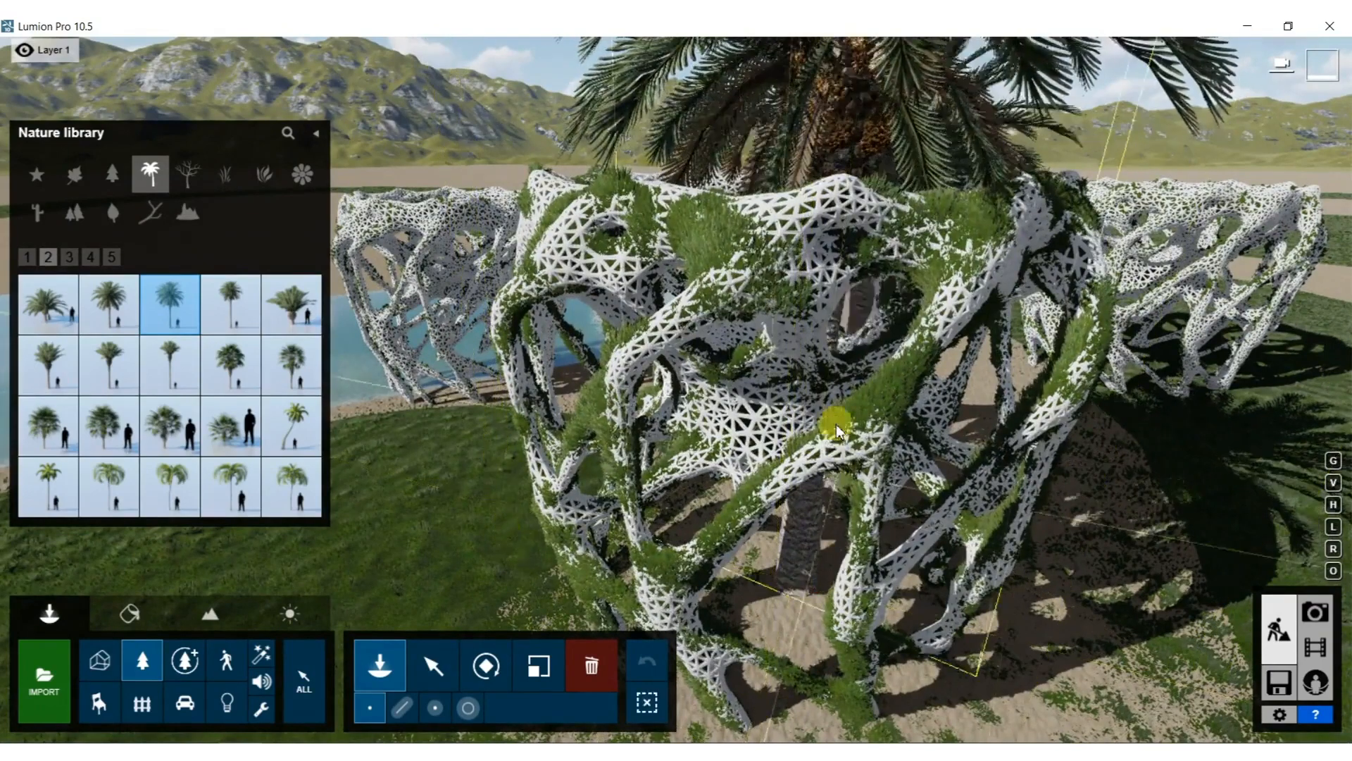
Place CanaryIslandDatePalm 003 inside each of the two neighbouring lattice structures.
right_click_drag(837, 427, 843, 570)
right_click_drag(676, 388, 893, 364)
key("w")
key("w")
right_click_drag(948, 313, 996, 425)
key("s")
key("s")
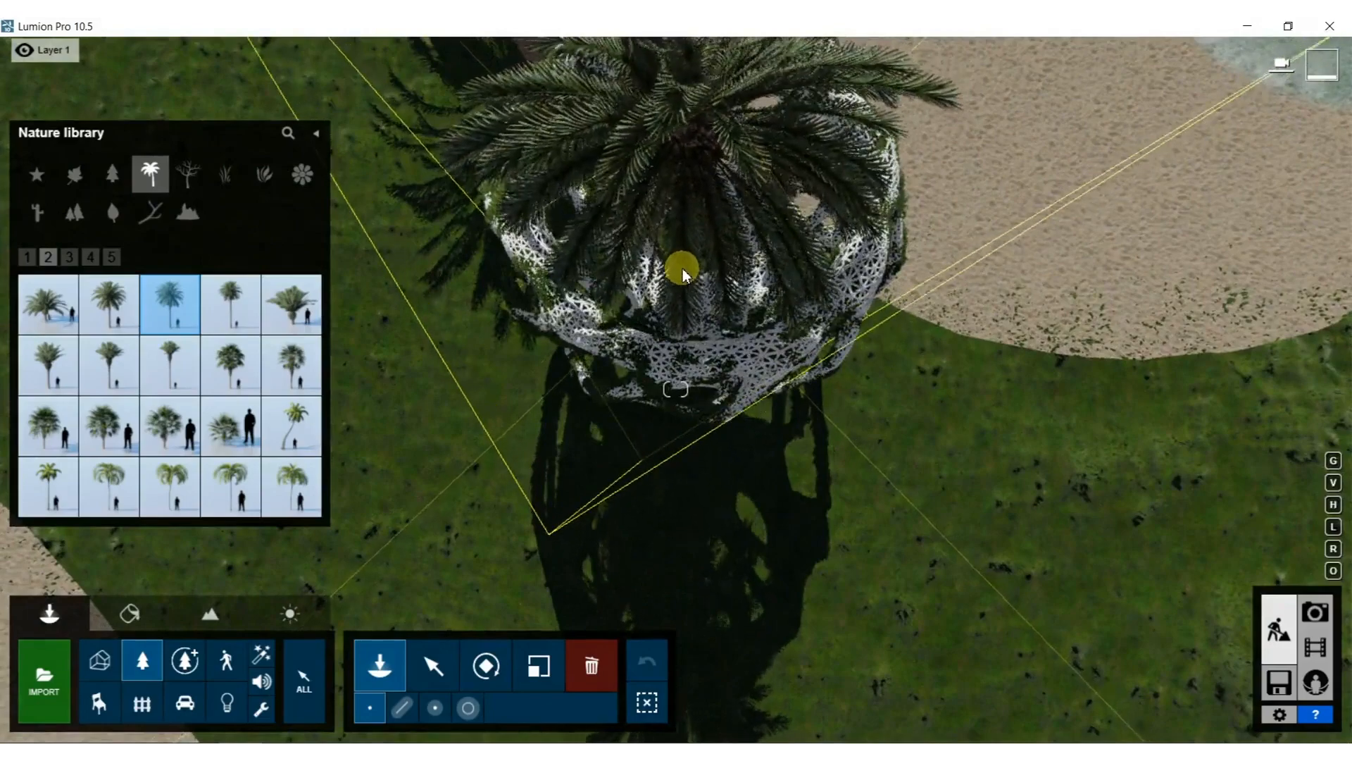
mouse_move(776, 241)
right_mouse_down()
mouse_move(780, 91)
mouse_move(775, 233)
right_mouse_up()
left_click(775, 233)
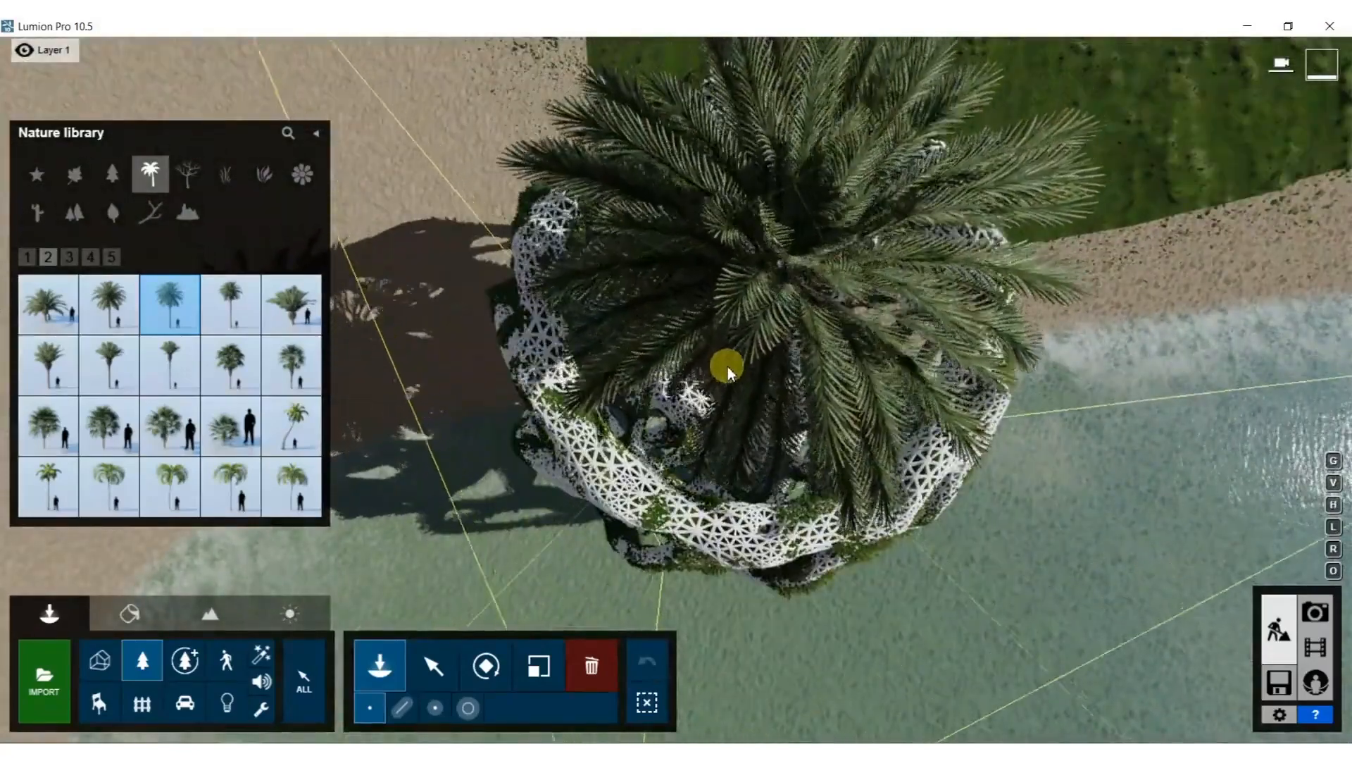
left_click(730, 370)
Adjust the horizontal position of the date palm inside the lattice structure beside the water.
right_click_drag(733, 370, 732, 268)
mouse_move(815, 347)
right_mouse_down()
mouse_move(733, 296)
mouse_move(815, 348)
right_mouse_up()
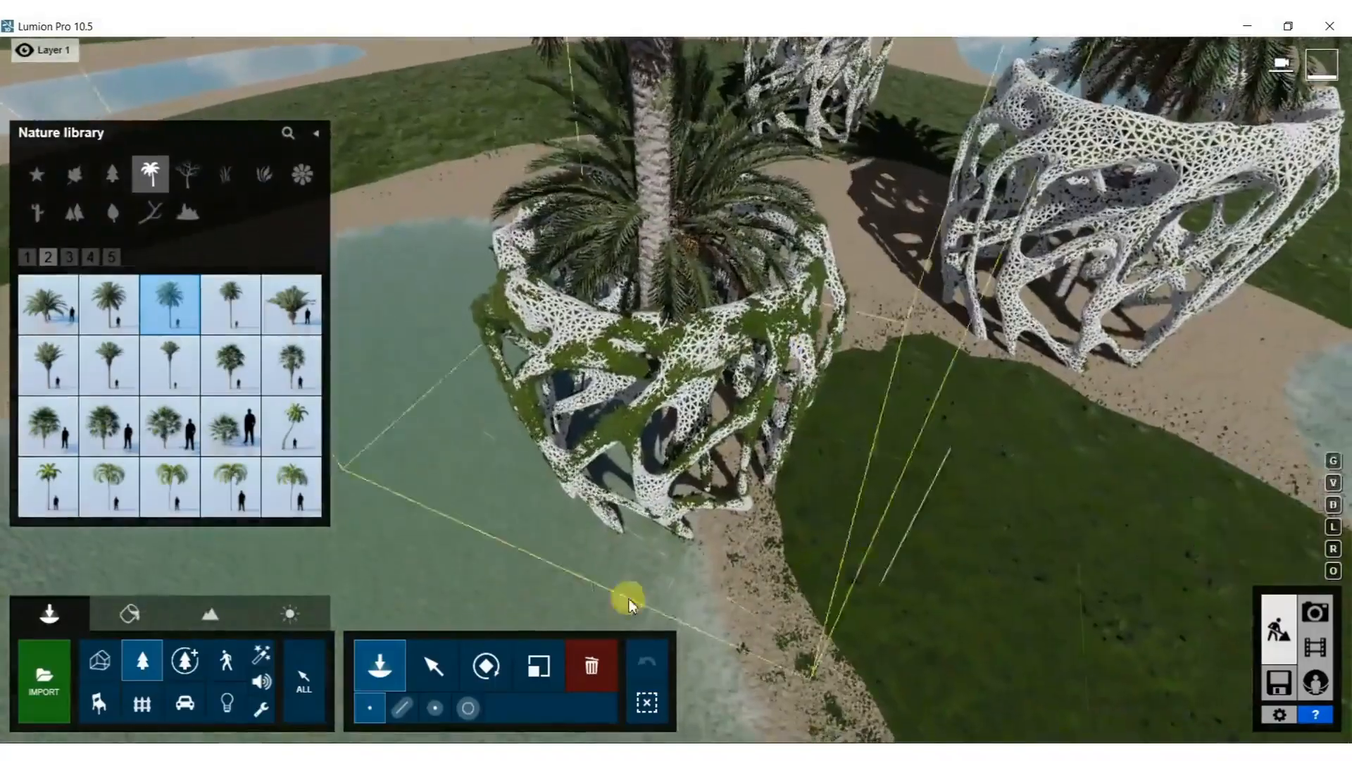
right_click_drag(671, 517, 647, 317)
key("w")
key("w")
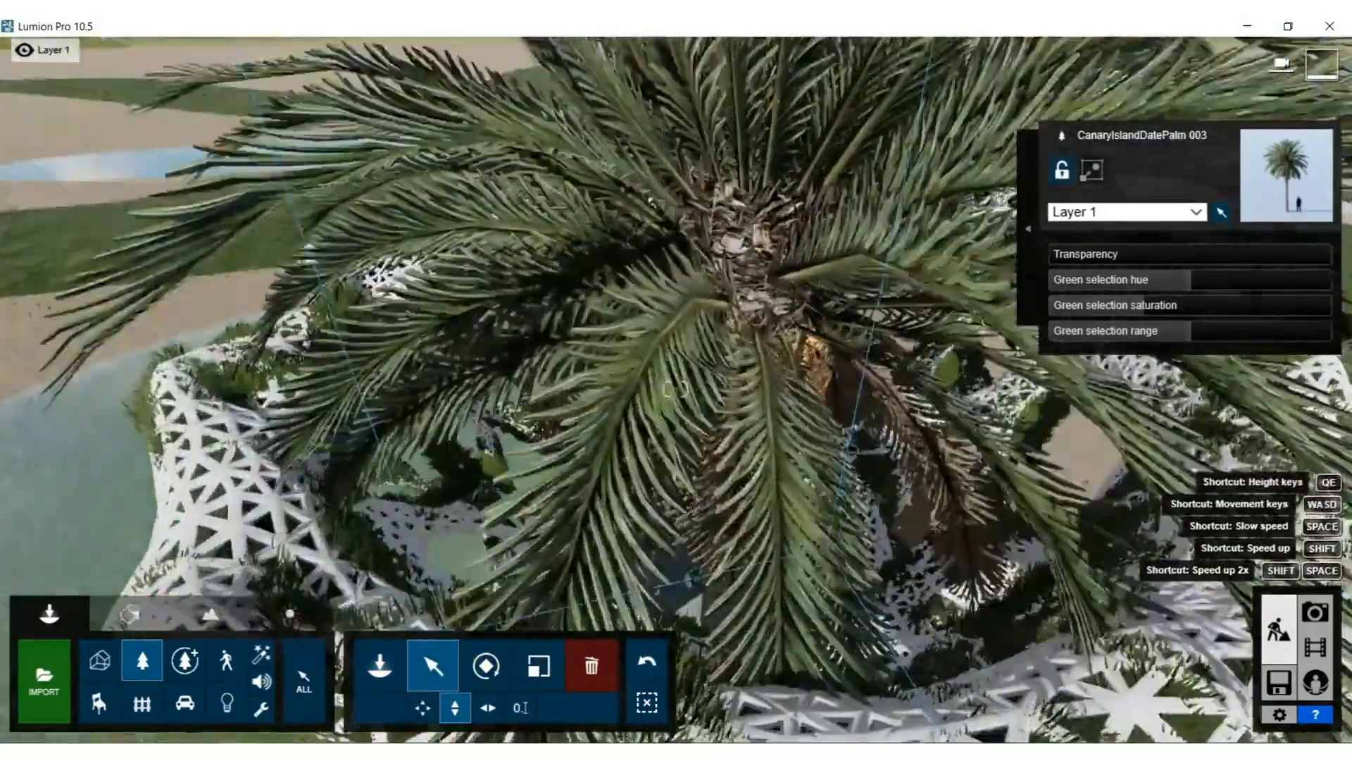
key("s")
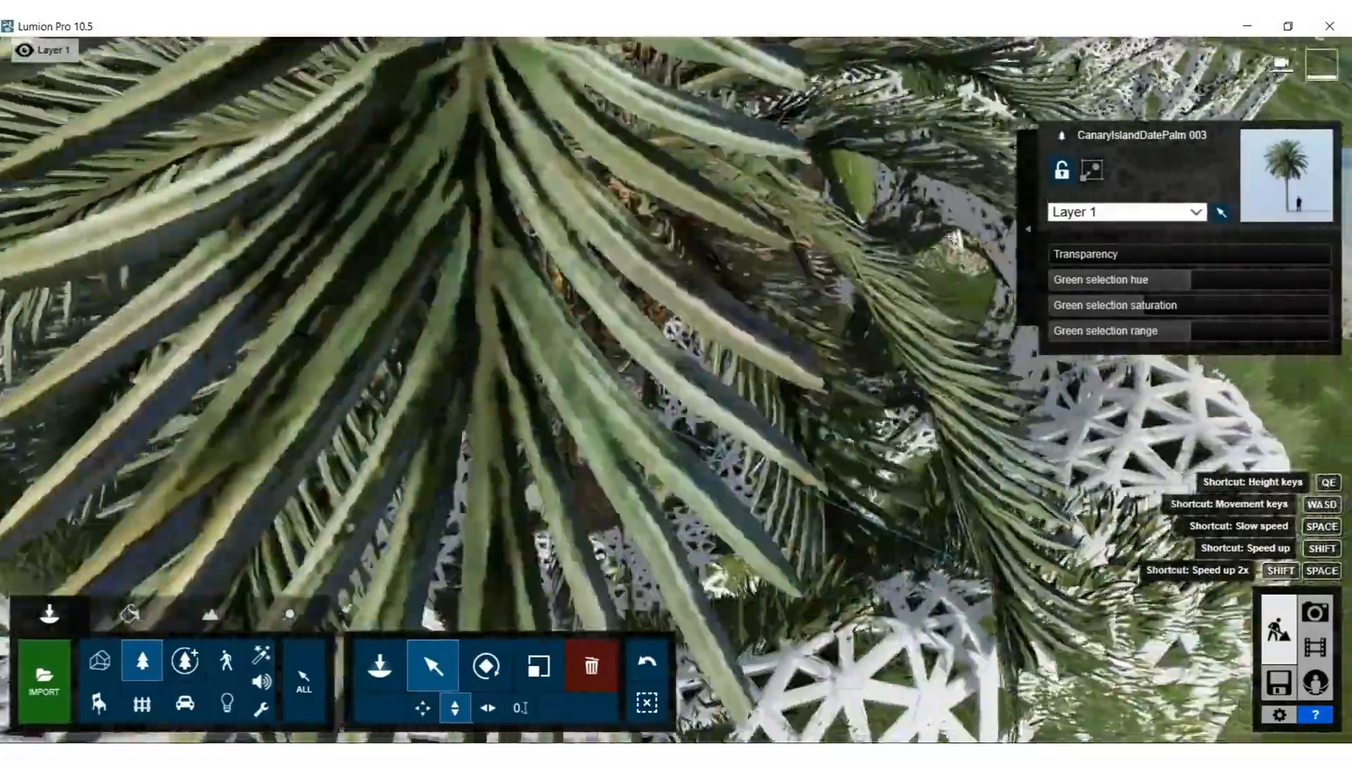
right_click_drag(676, 389, 483, 694)
key("w")
key("d")
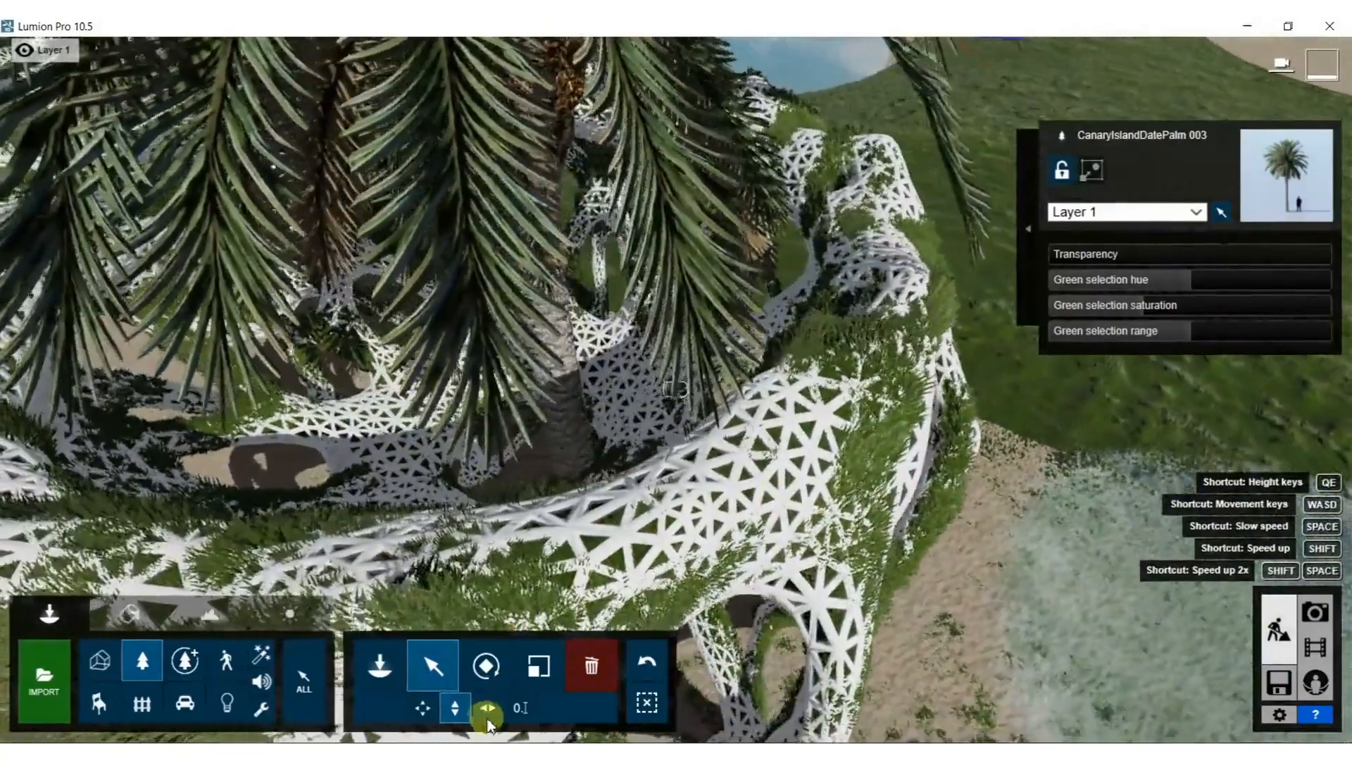
left_click(424, 707)
left_click_drag(594, 562, 537, 492)
Reposition the date palm horizontally so its trunk stands within the round opening at the base of the lattice structure.
right_click_drag(537, 492, 564, 605)
key("s")
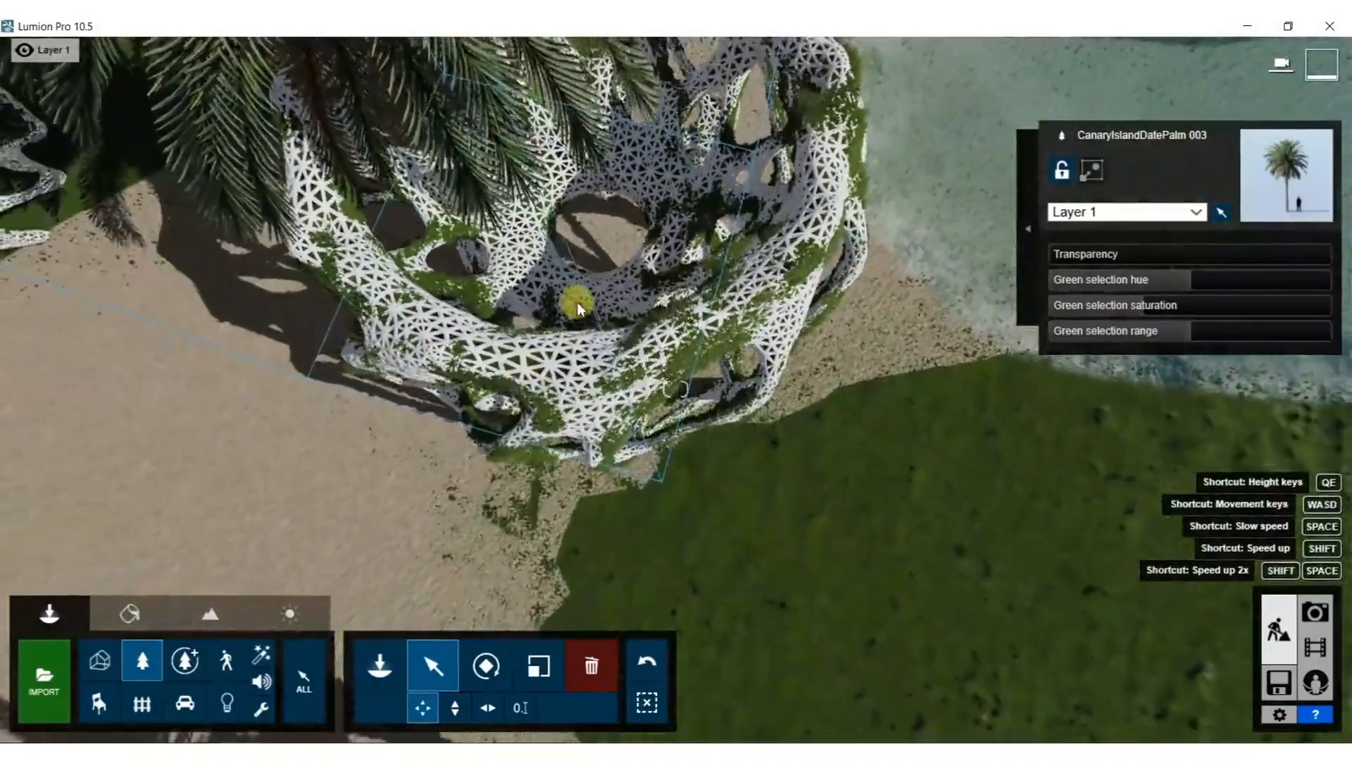
left_click_drag(538, 258, 608, 270)
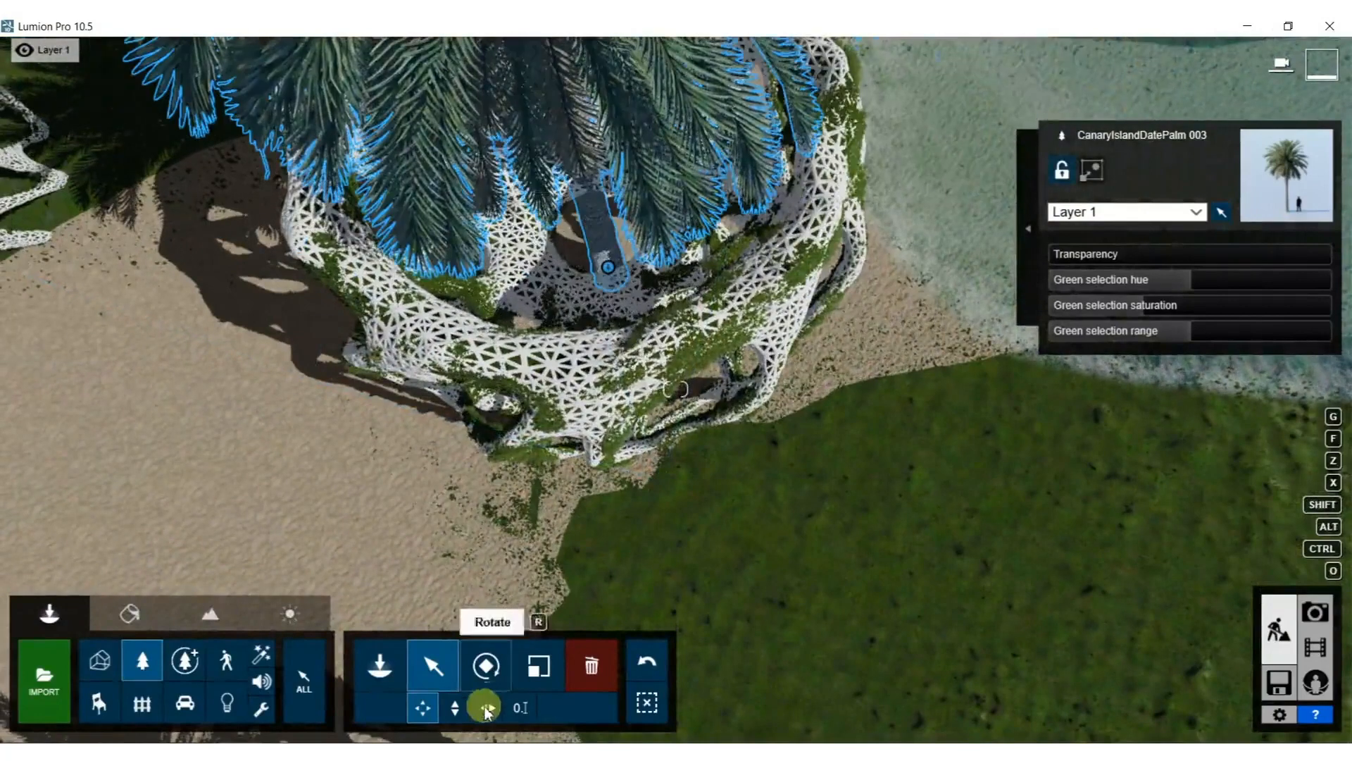
right_click_drag(576, 391, 577, 215)
key("w")
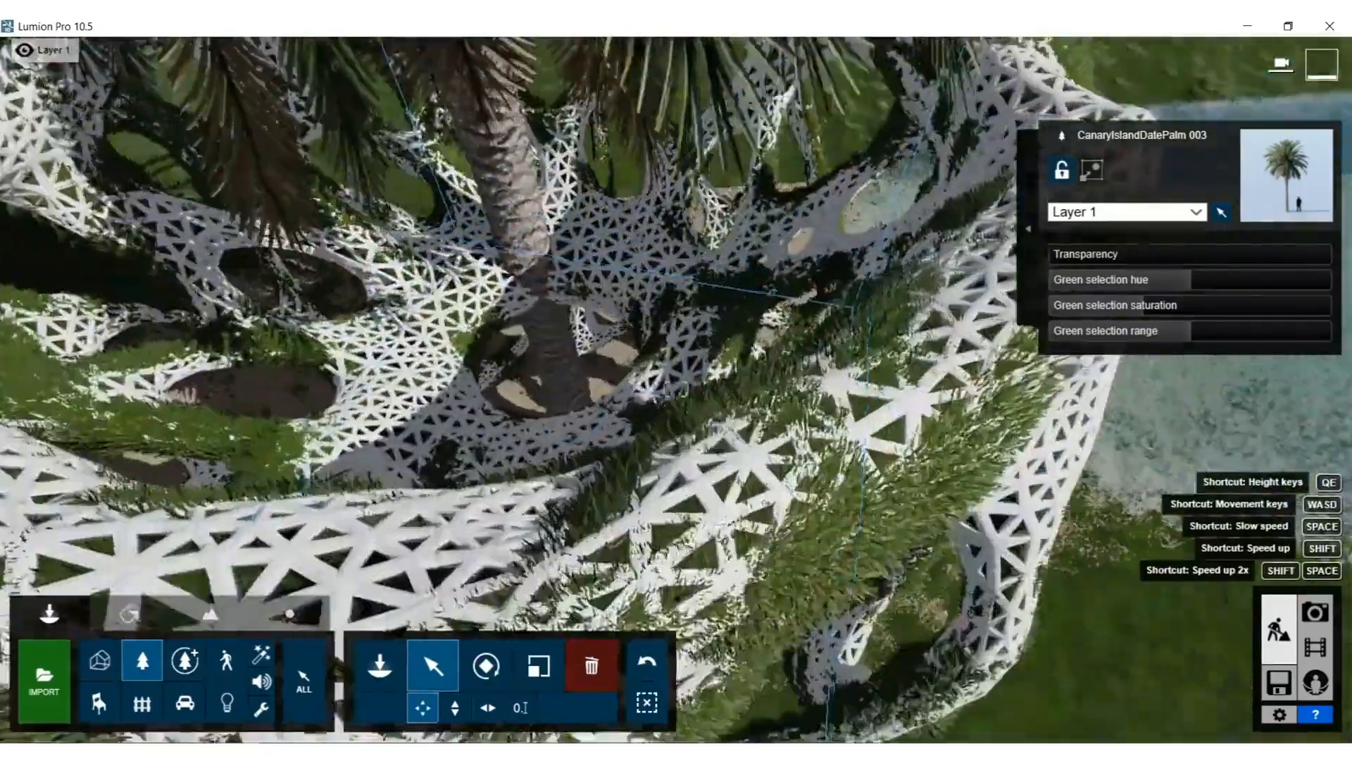
key("w")
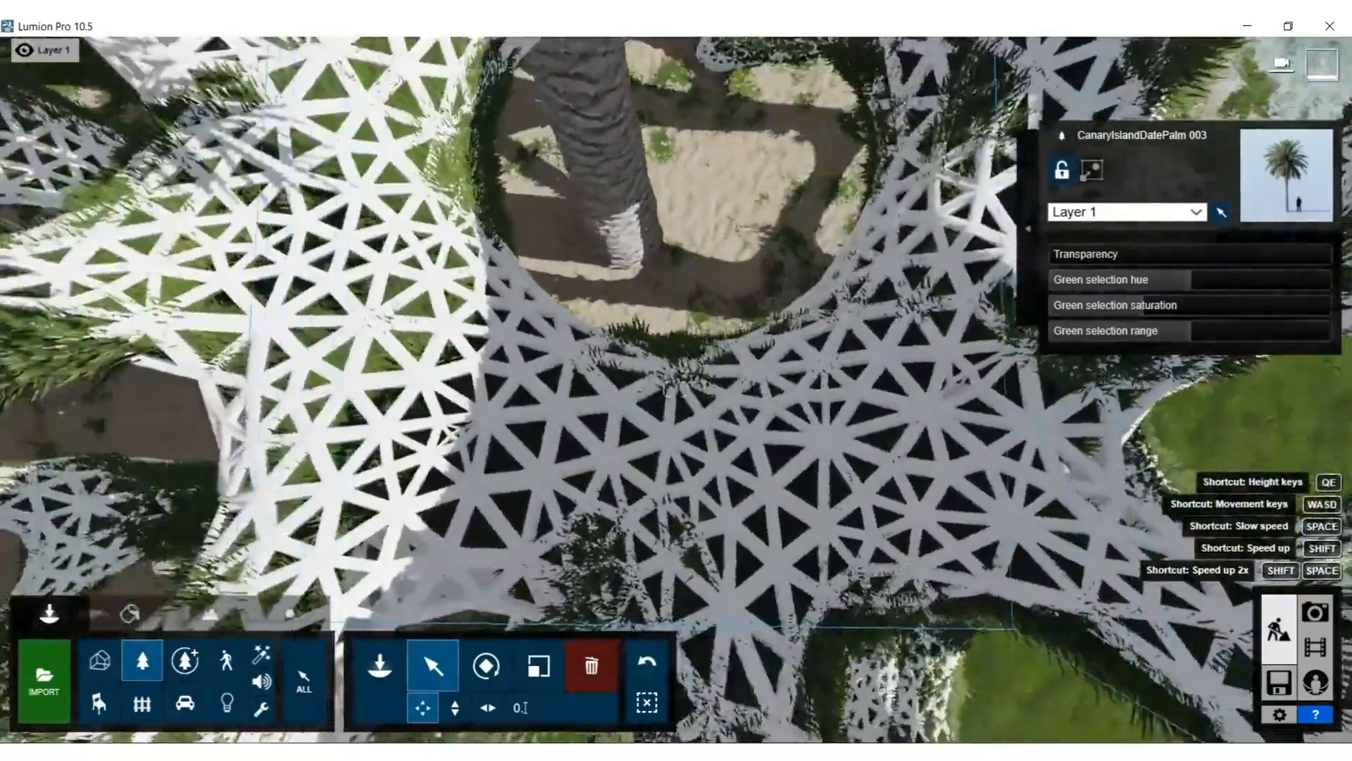
key("d")
key("a")
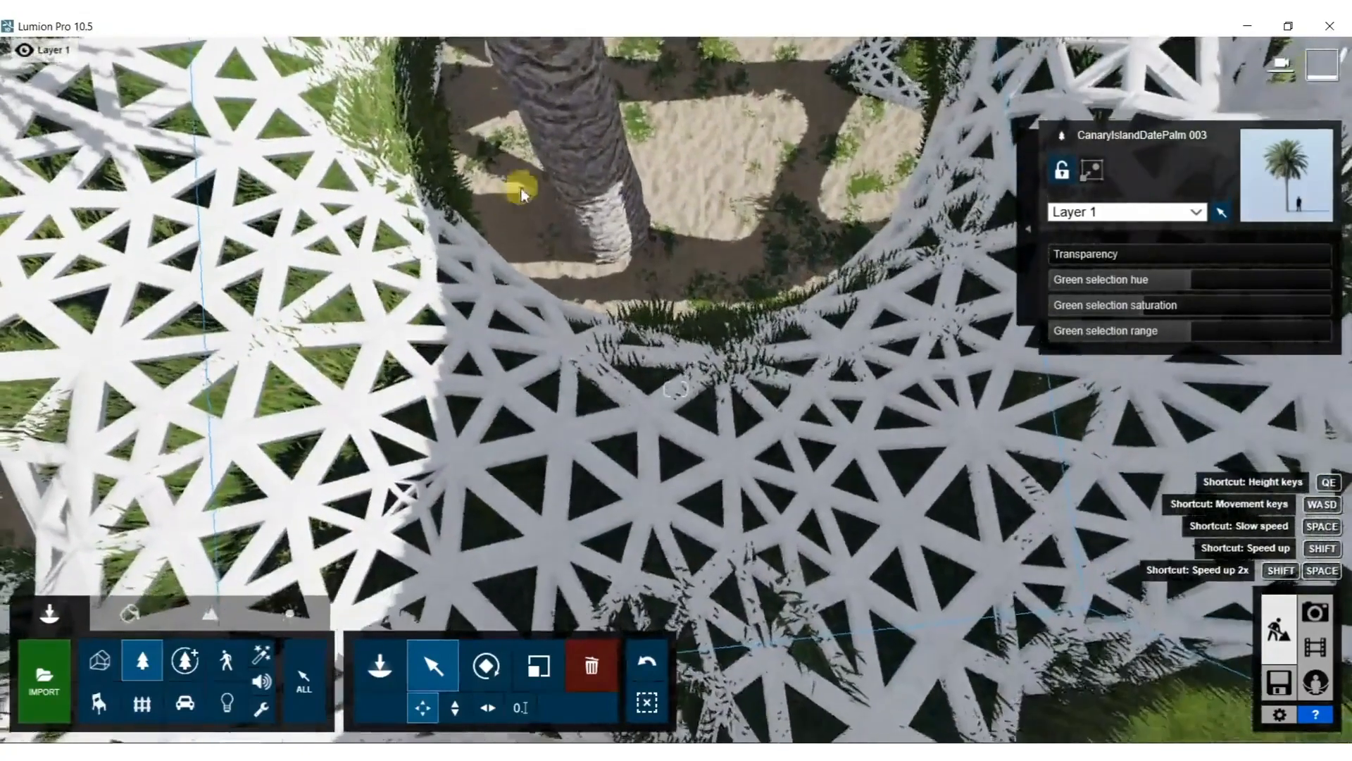
key("s")
left_click_drag(614, 241, 676, 251)
Examine the three planted structures from ground level and preview low, bushy palm models for the surrounding ground.
right_click_drag(676, 251, 676, 81)
right_click_drag(676, 389, 677, 206)
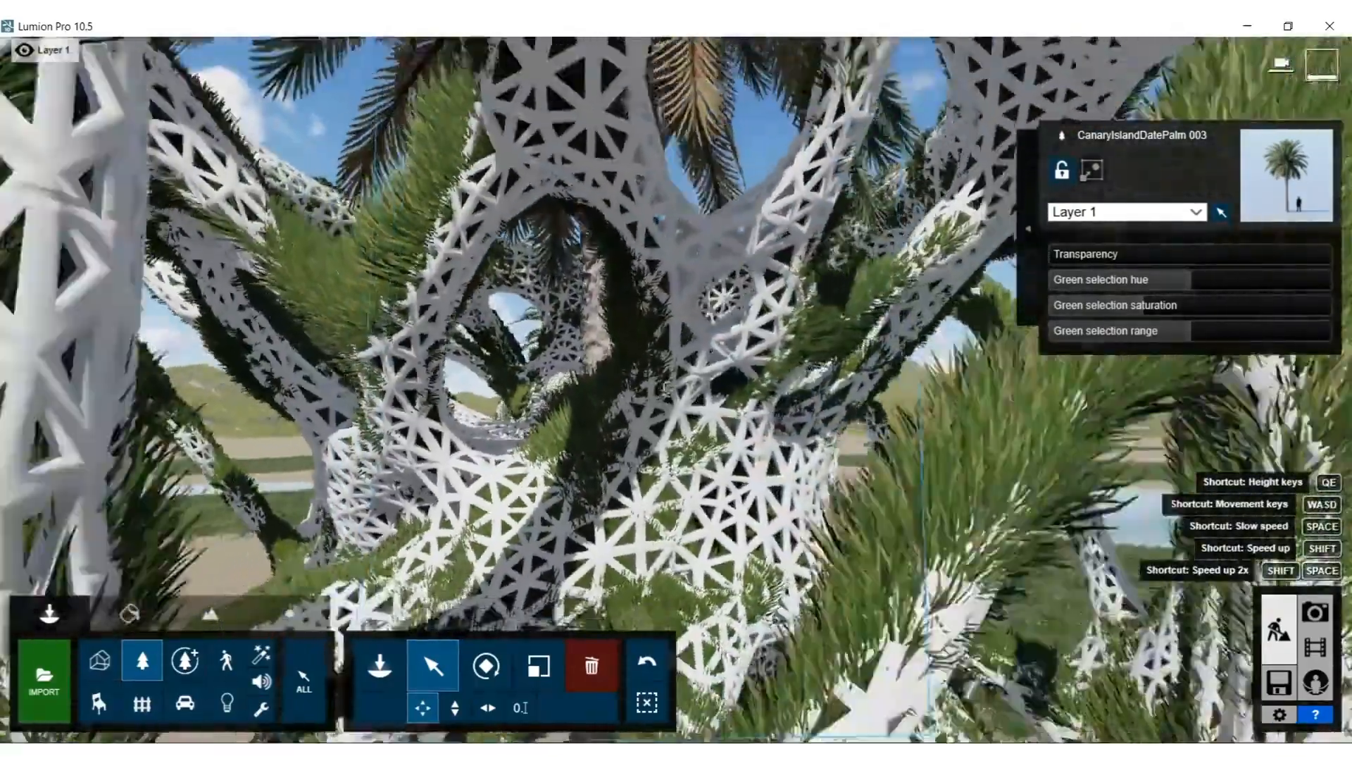
key("s")
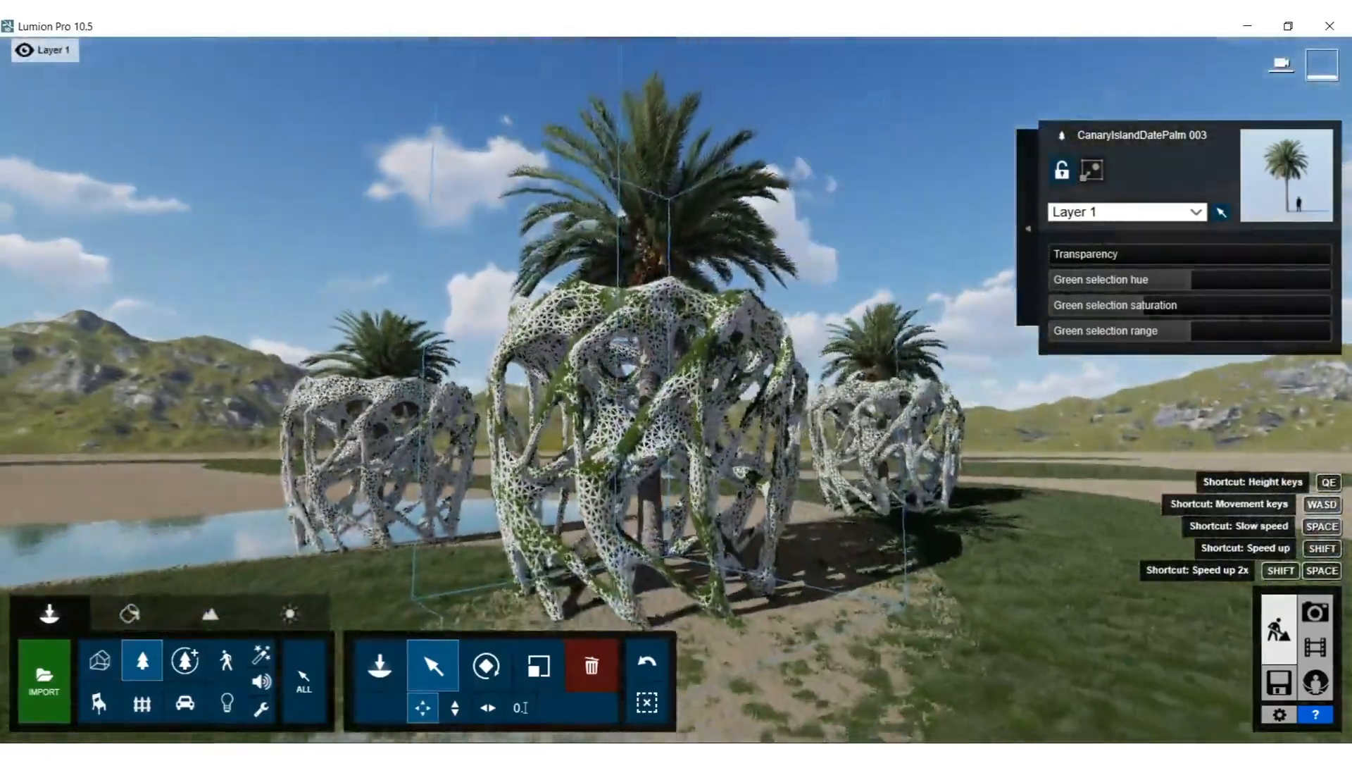
key("d")
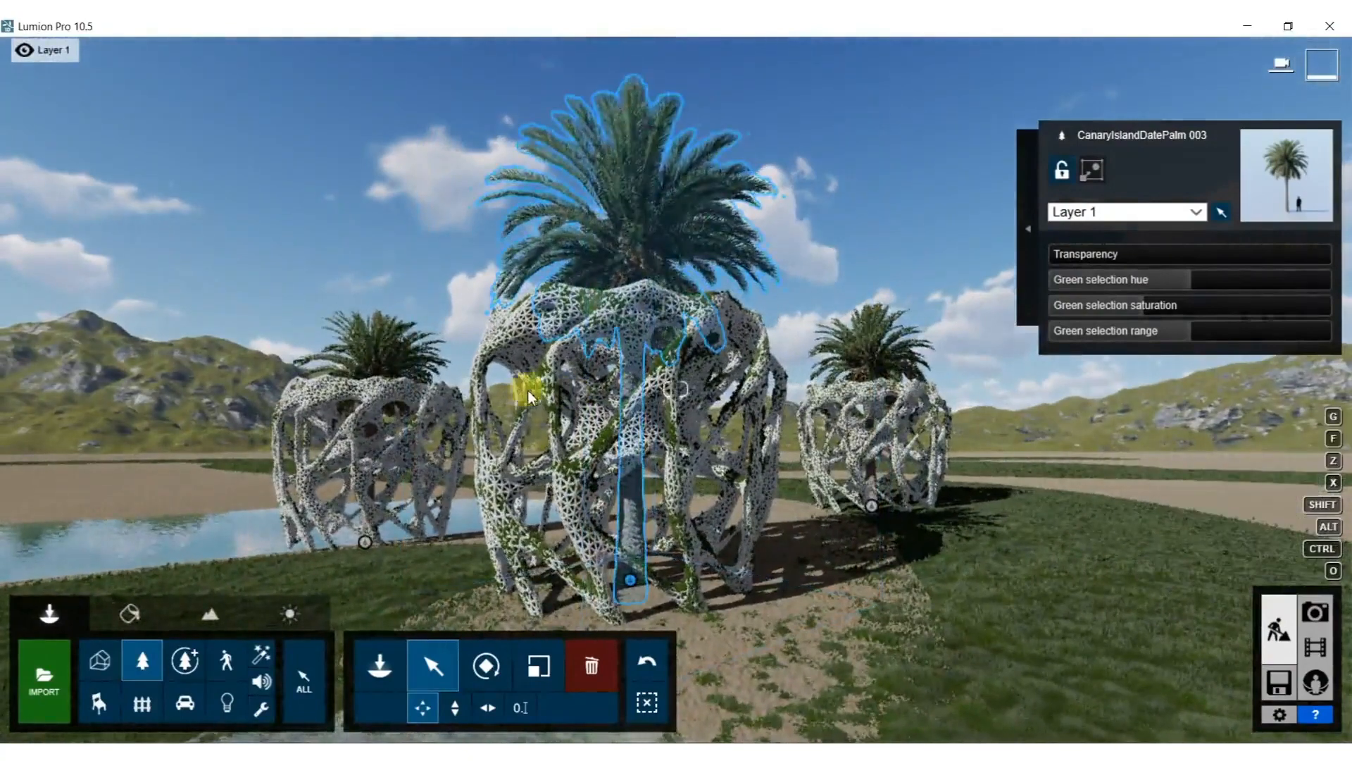
right_click_drag(675, 389, 704, 485)
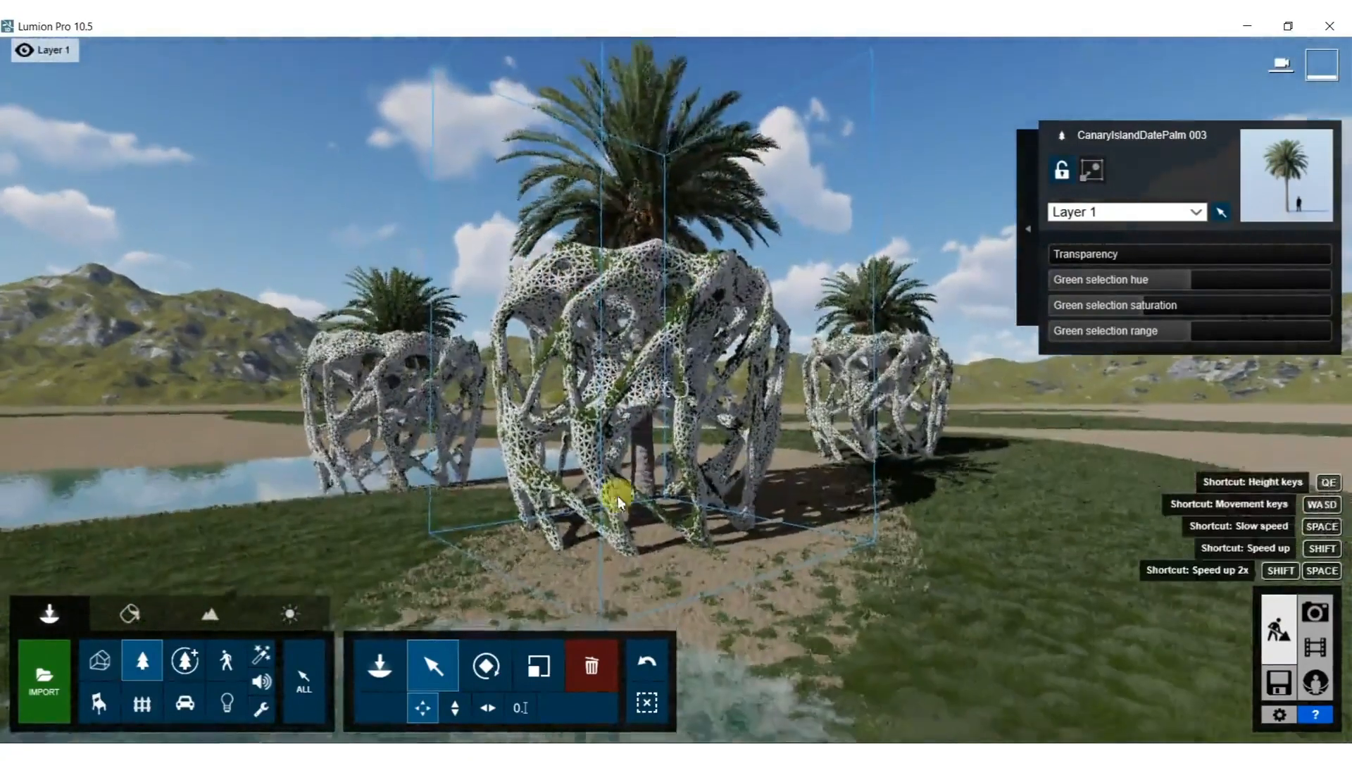
left_click(143, 660)
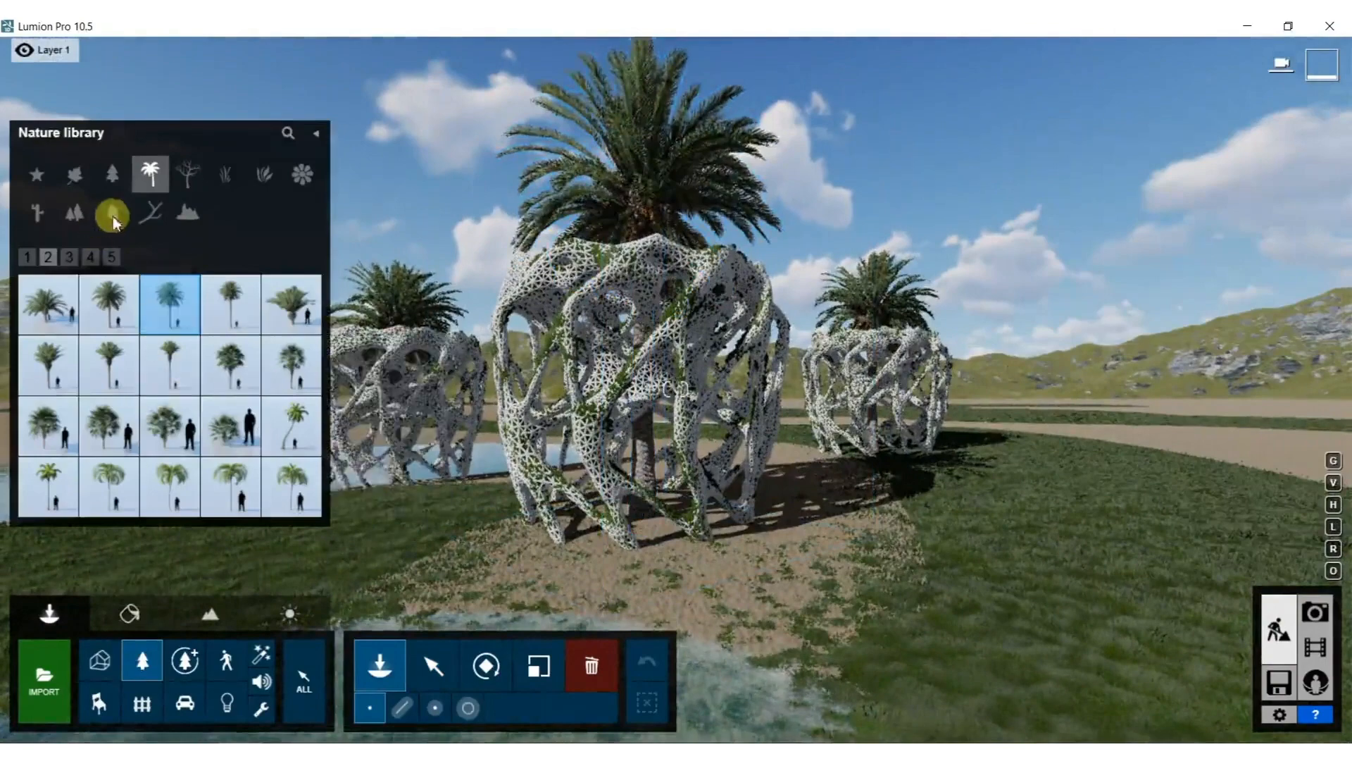
left_click(110, 259)
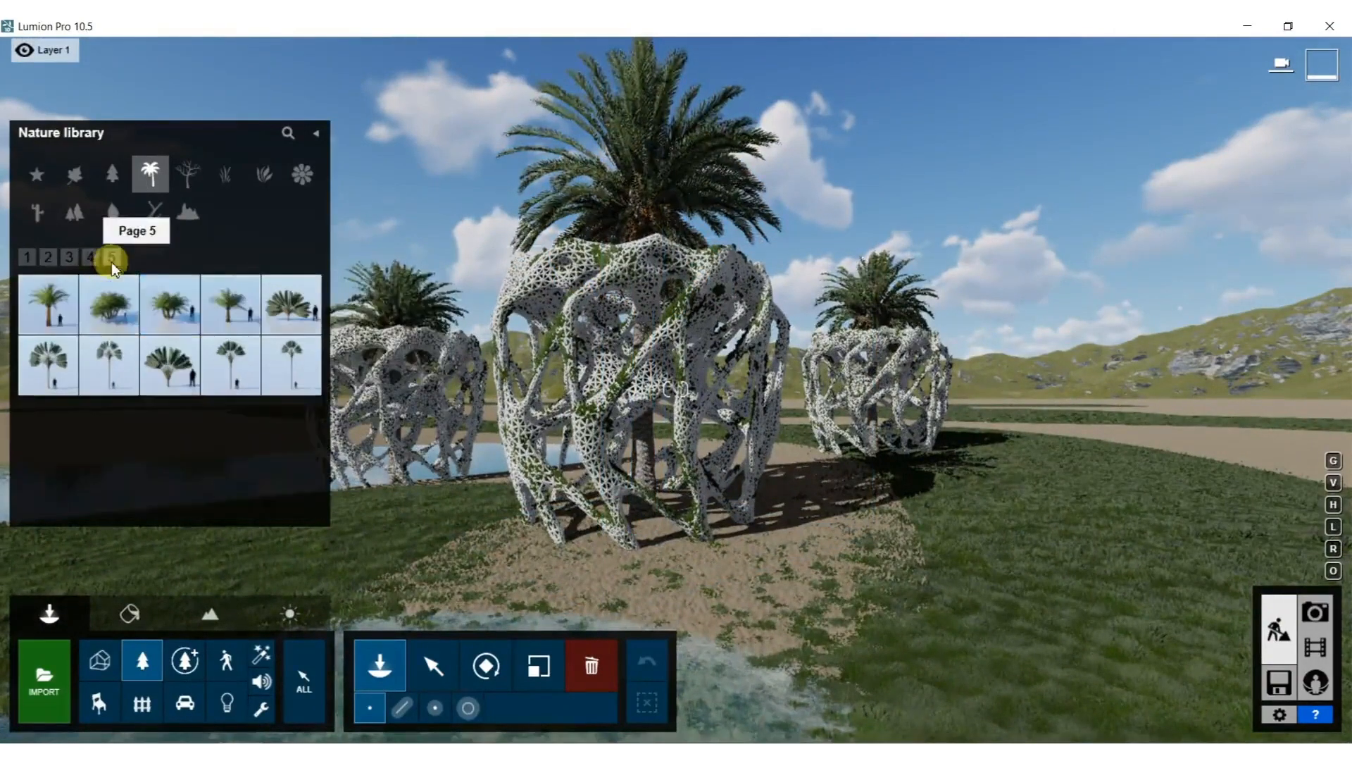
left_click(170, 317)
left_click(361, 513)
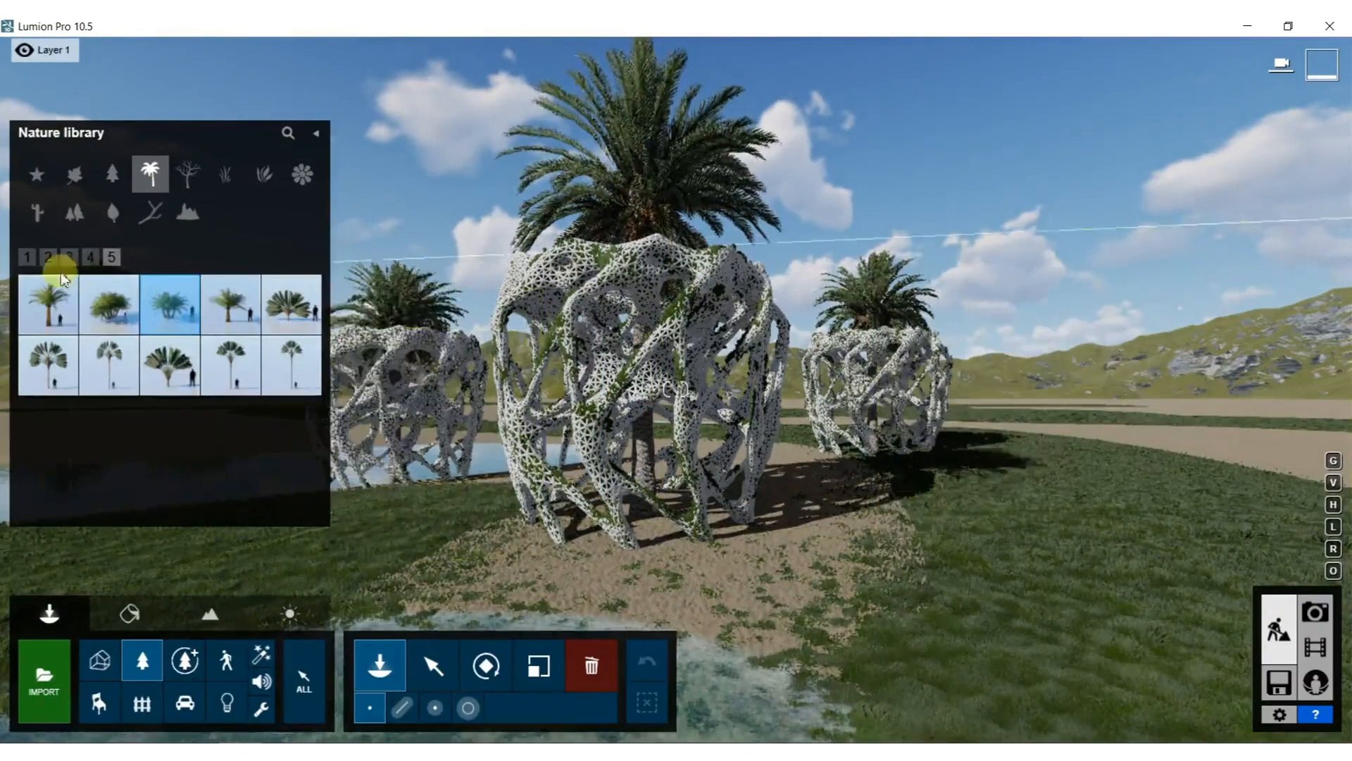
left_click(92, 258)
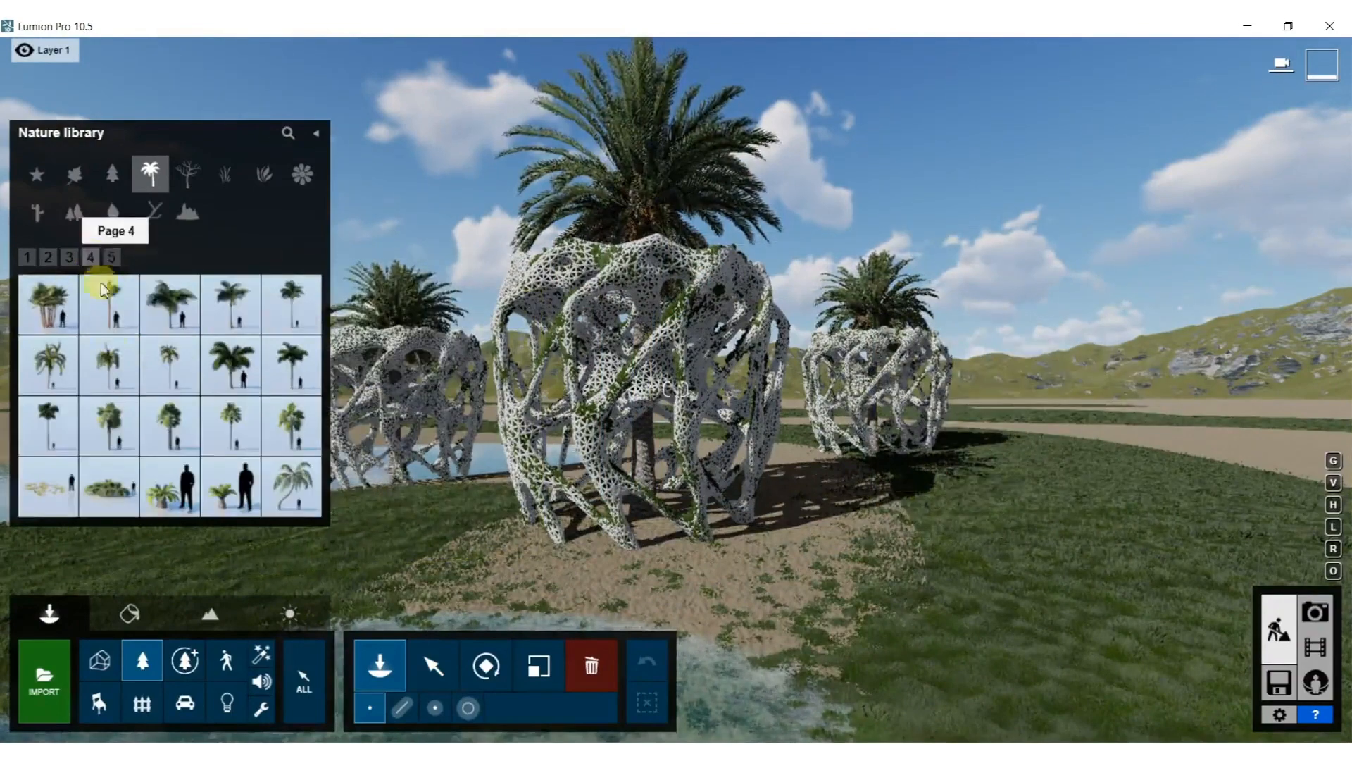
left_click(113, 496)
left_click(941, 499)
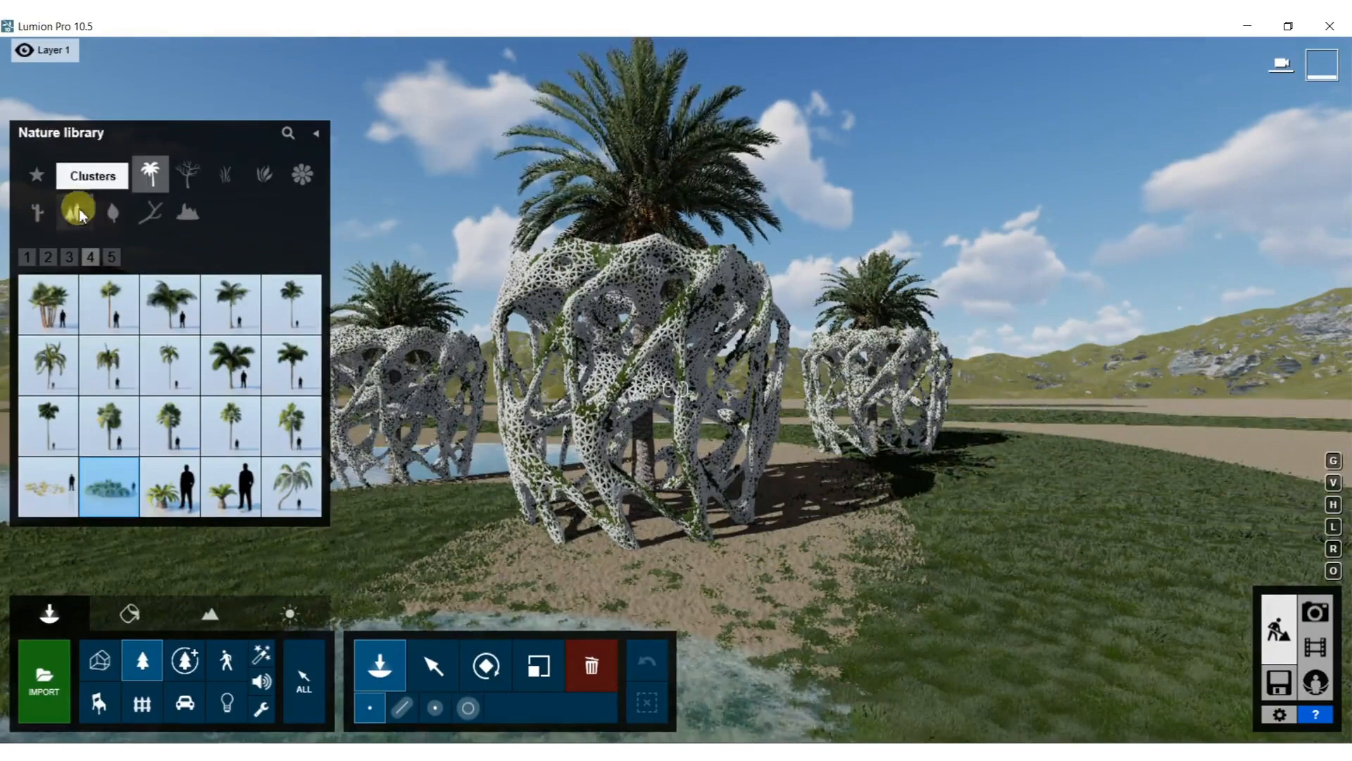
Browse the plant and grass models, previewing Eulalia Grass and a wide low grass patch near the structures.
left_click(270, 173)
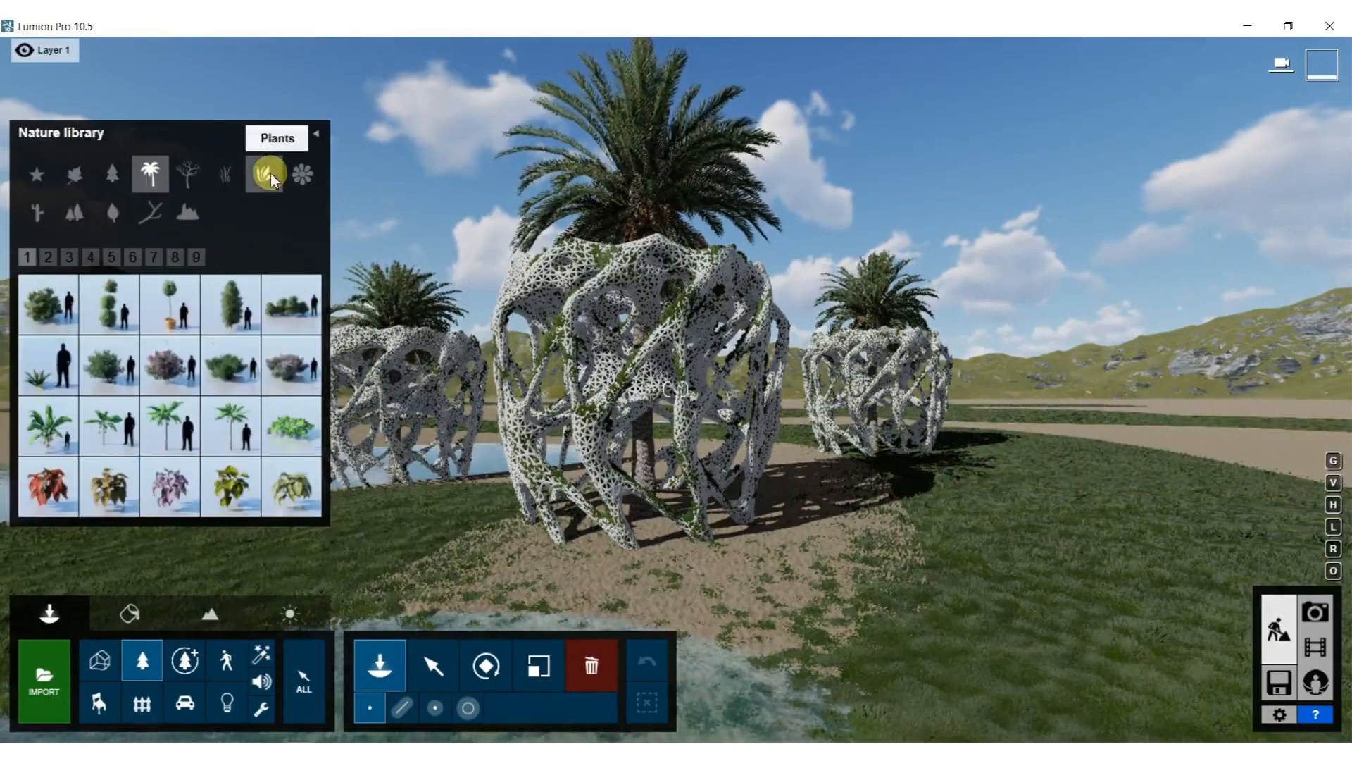
left_click(231, 174)
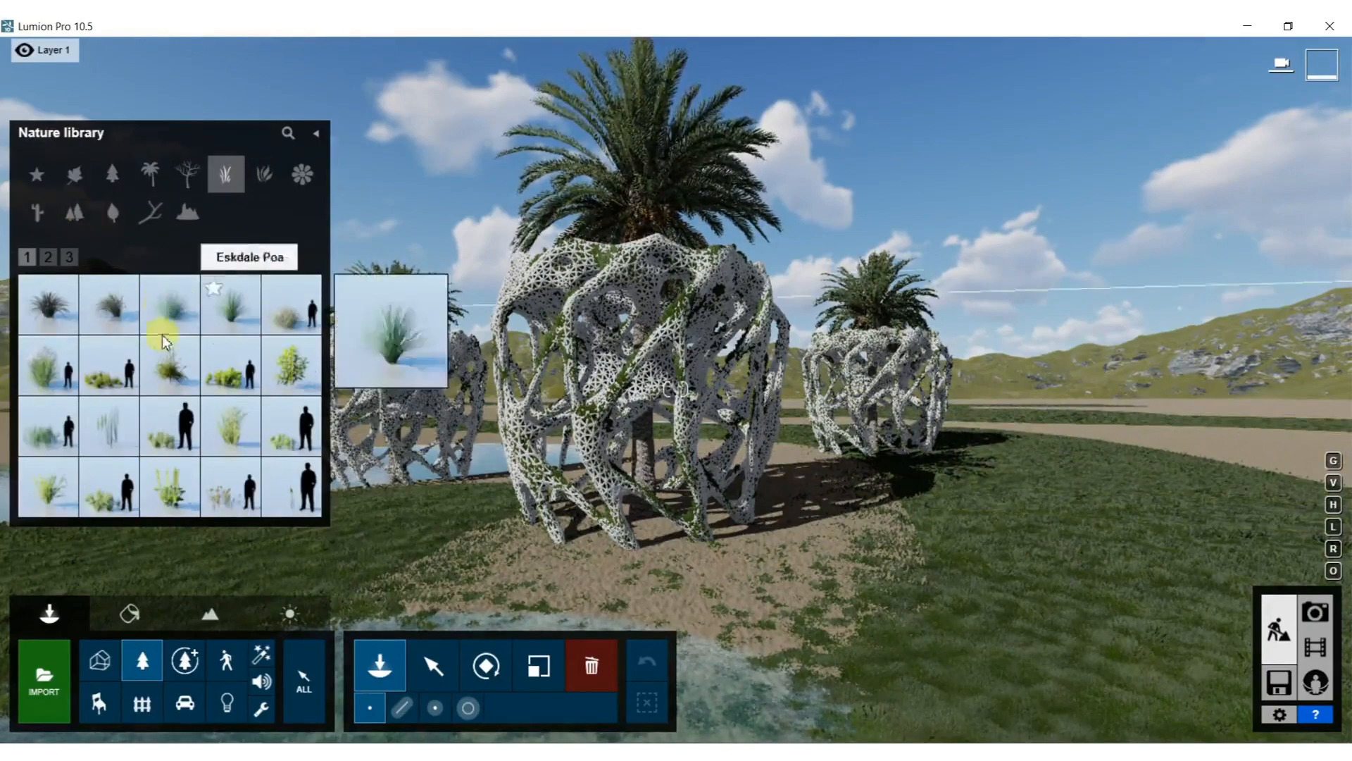
left_click(45, 362)
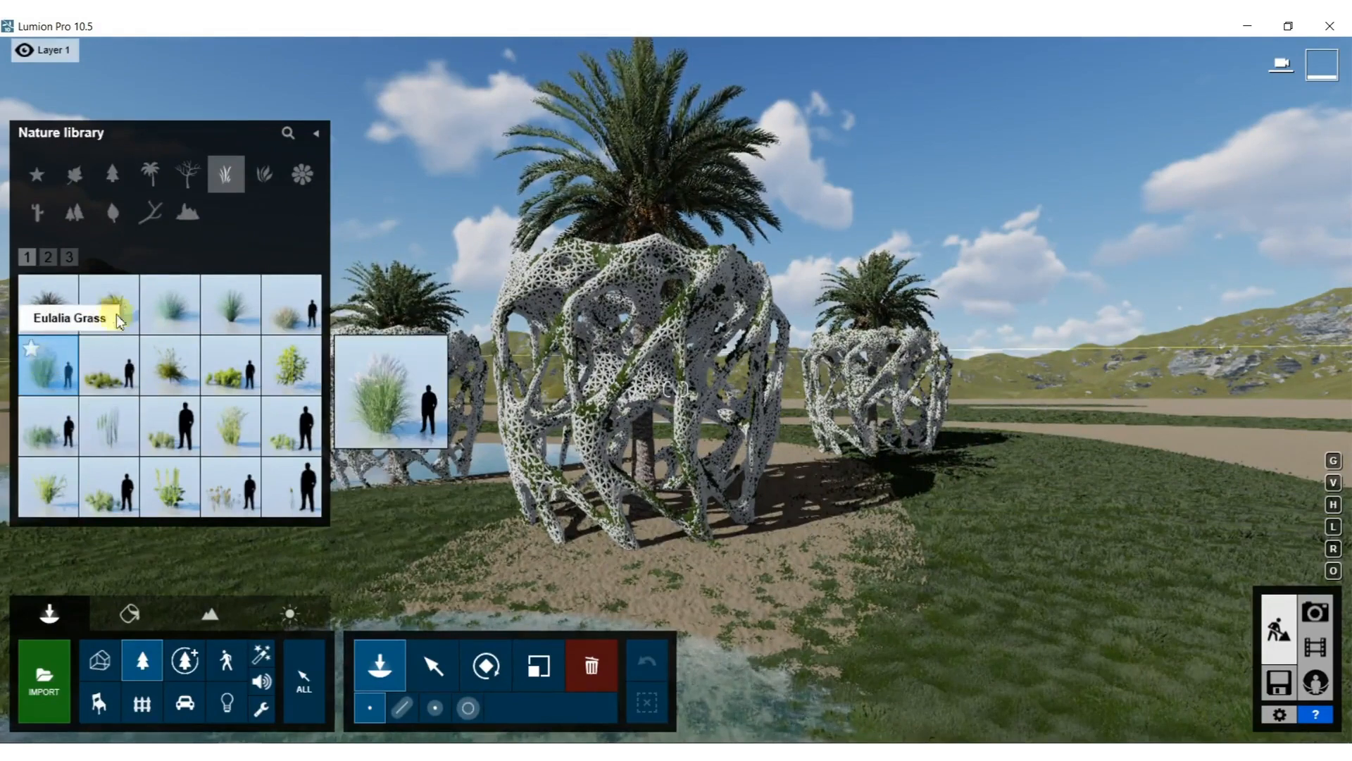
left_click(48, 257)
left_click(44, 497)
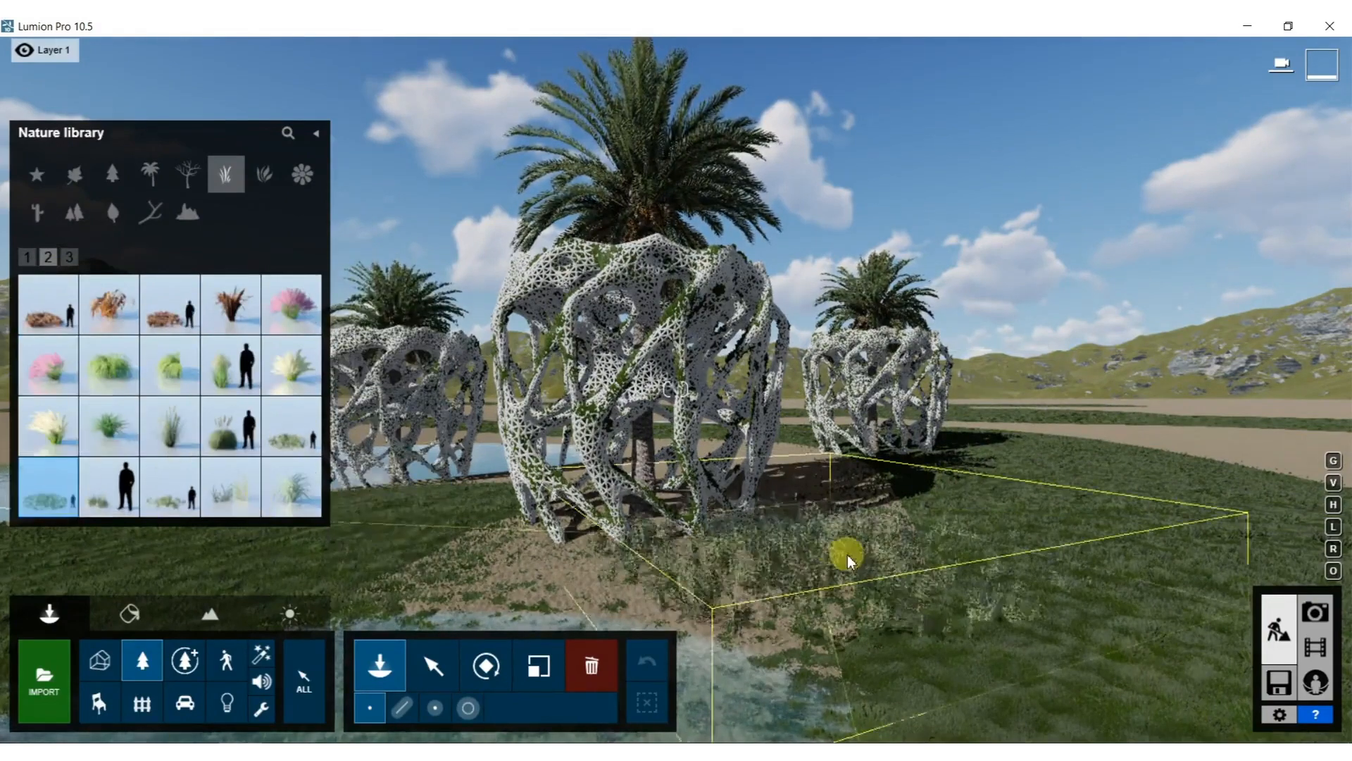
left_click(1027, 482)
Compare further grass models, including simplegrass and small green grass clumps, as ground cover candidates.
left_click(70, 257)
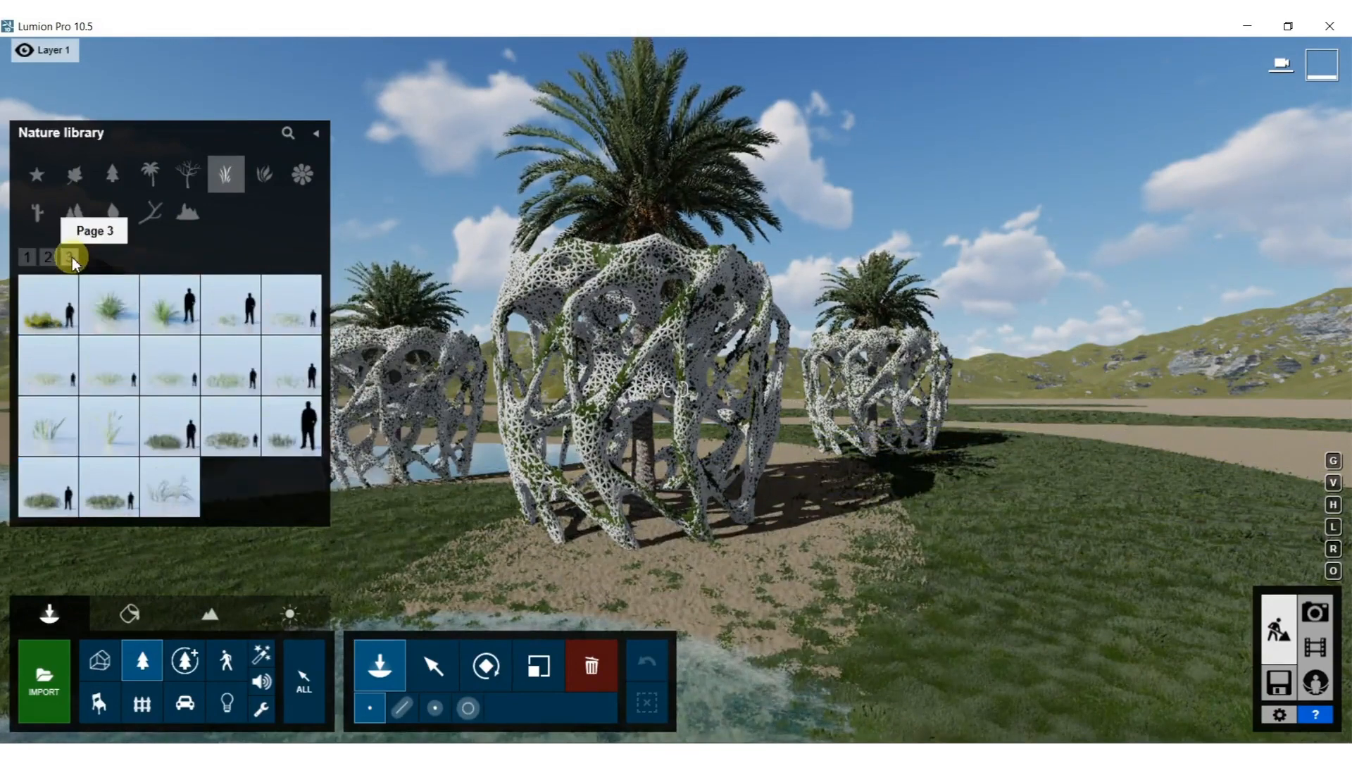
left_click(31, 314)
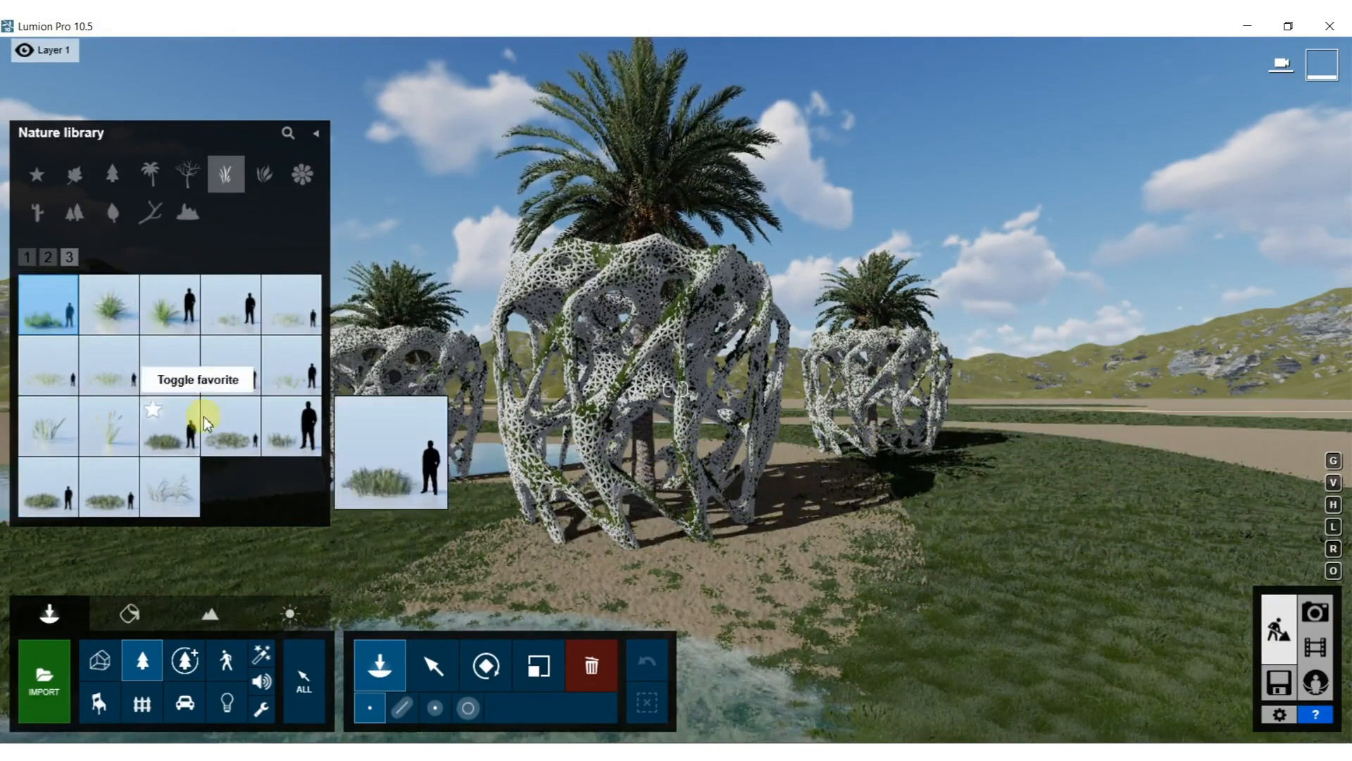
left_click(28, 258)
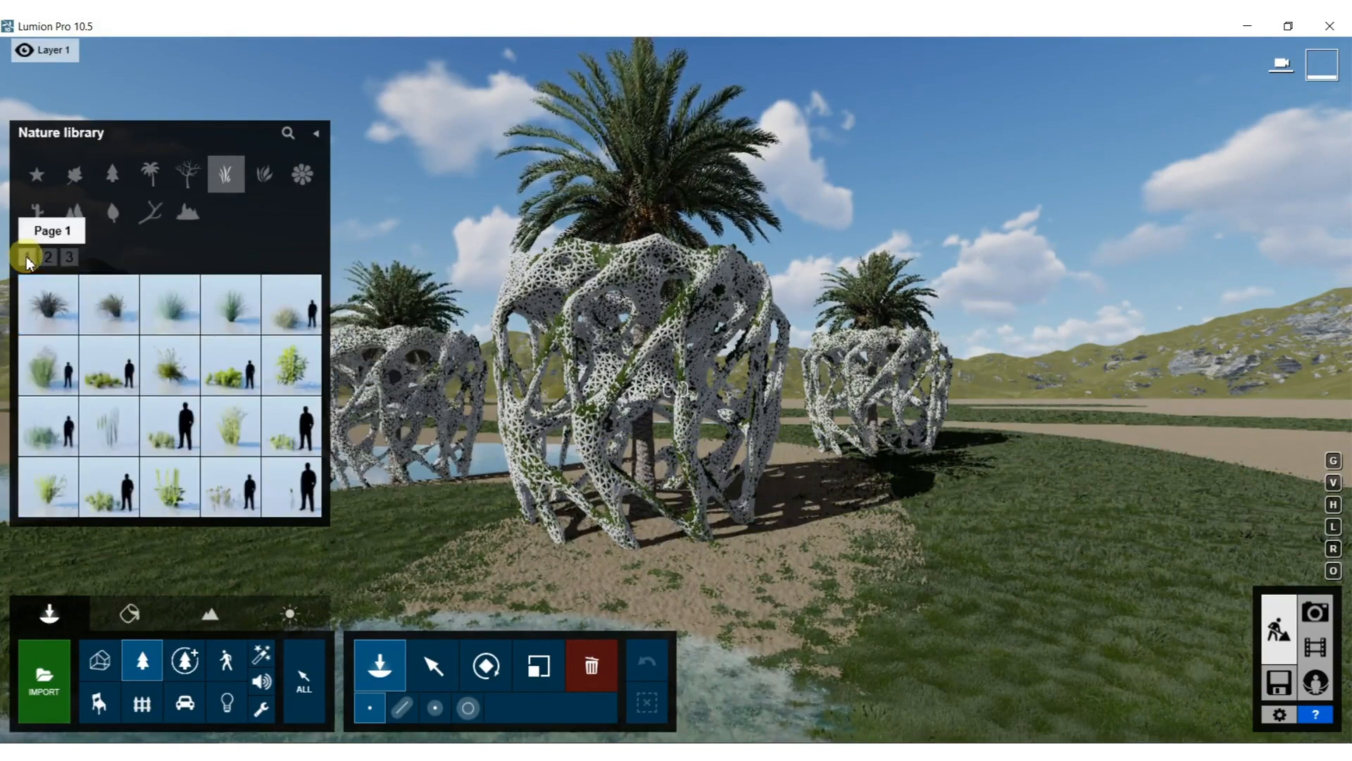
left_click(224, 386)
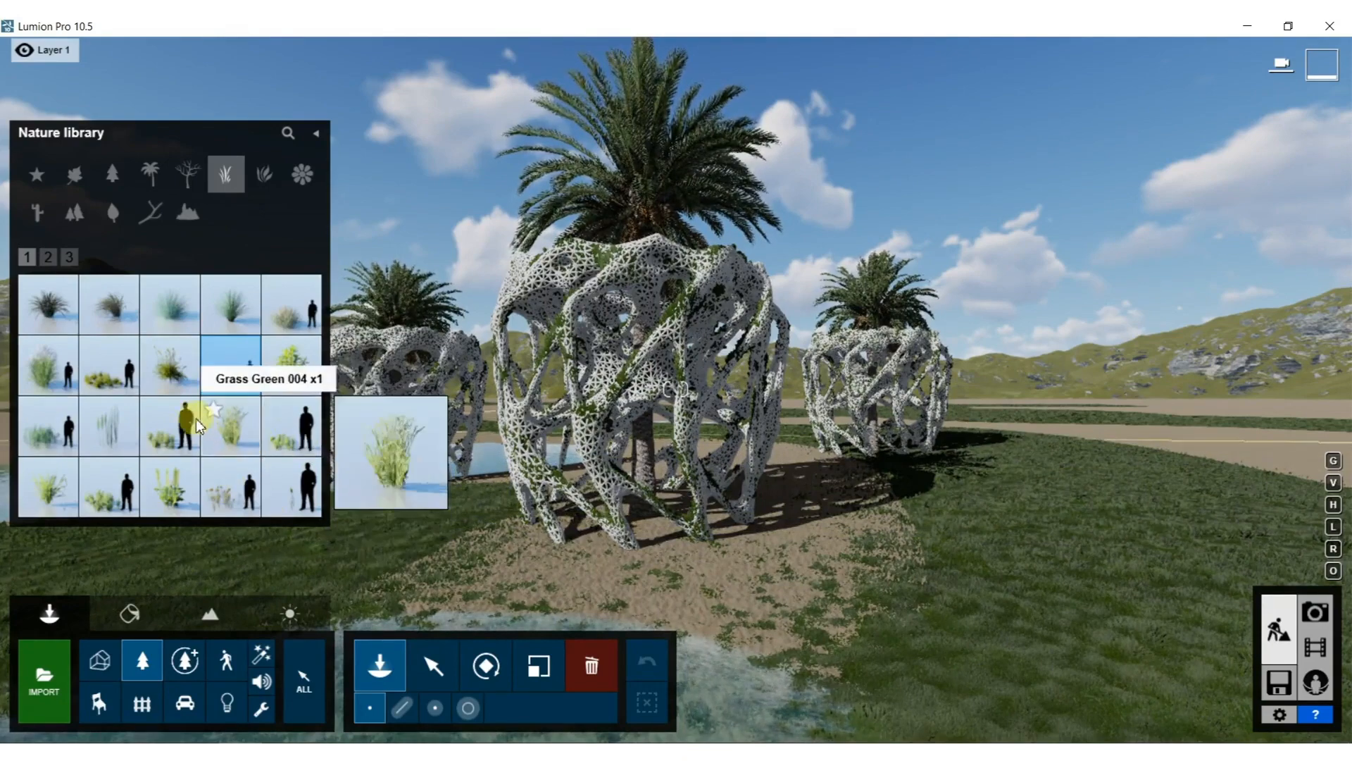
left_click(172, 431)
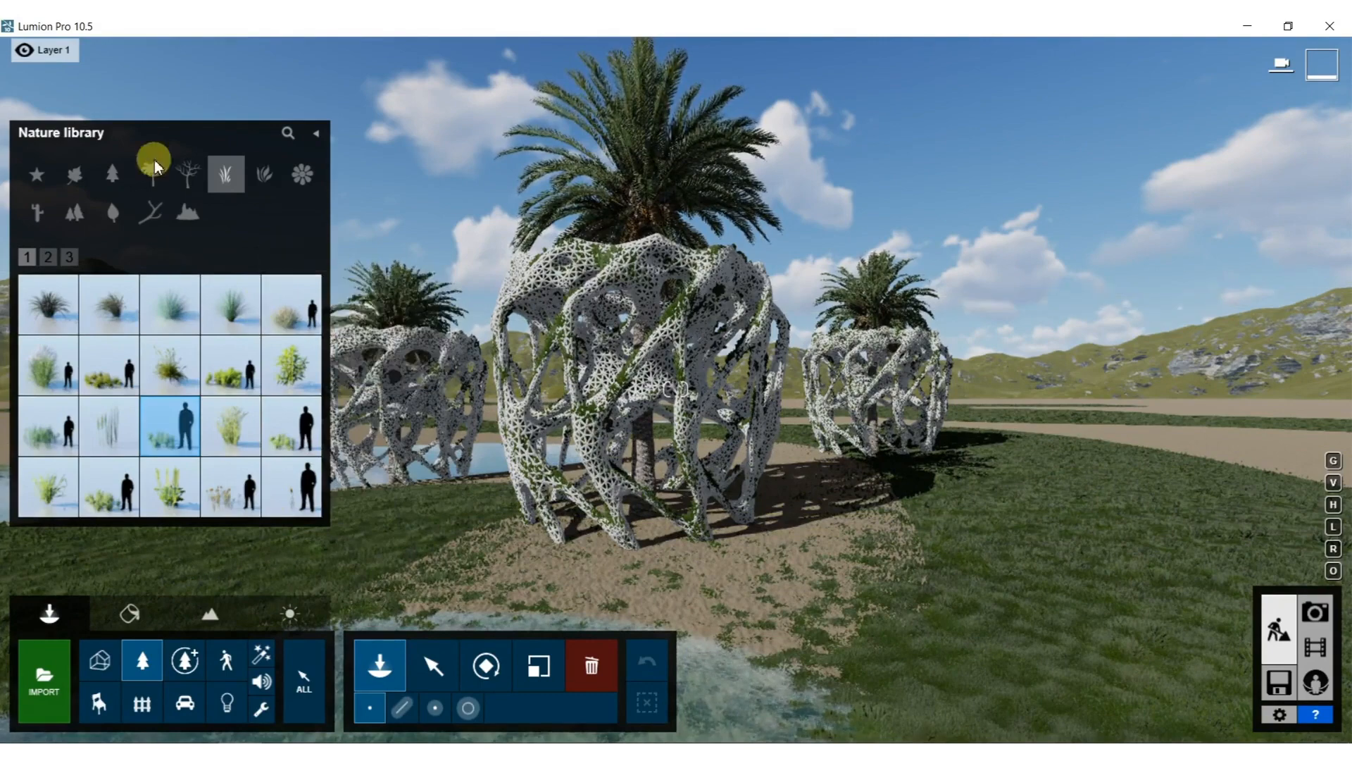
Place several overlapping clumps of a low, dense wild grass model on the grassy slope beside the front structure.
left_click(68, 257)
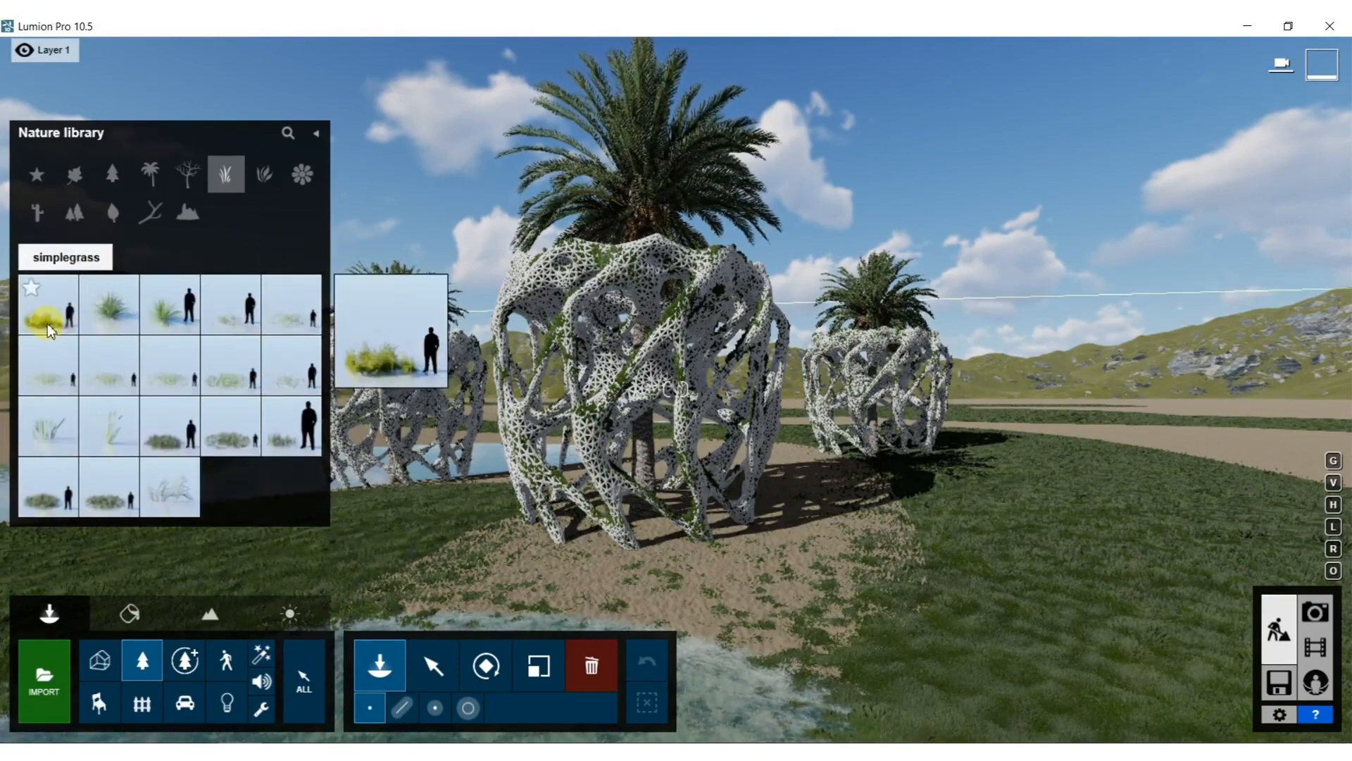
left_click(171, 433)
left_click(1058, 531)
left_click(986, 593)
left_click(1044, 569)
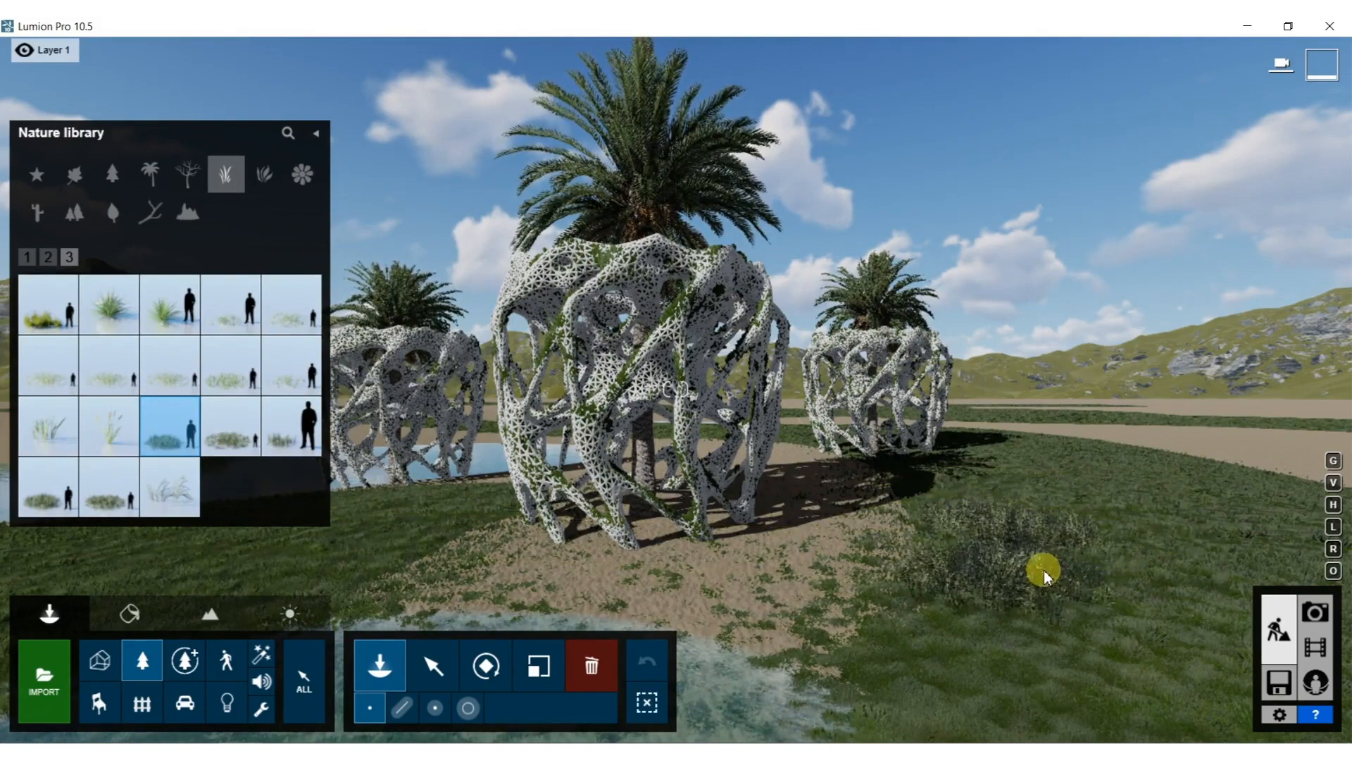
left_click(1236, 547)
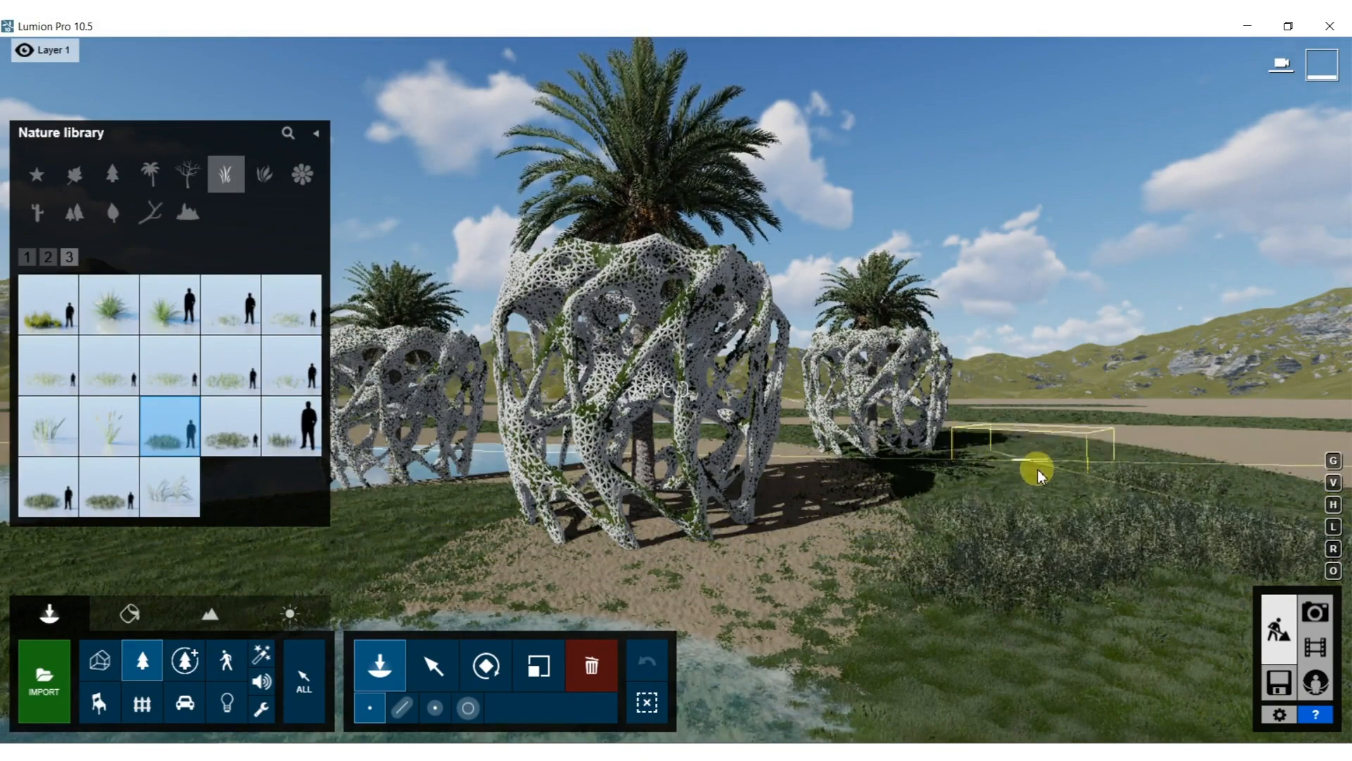
Switch the chosen wild grass to area brush placement over the waterside lawn and set a low density.
left_click(467, 708)
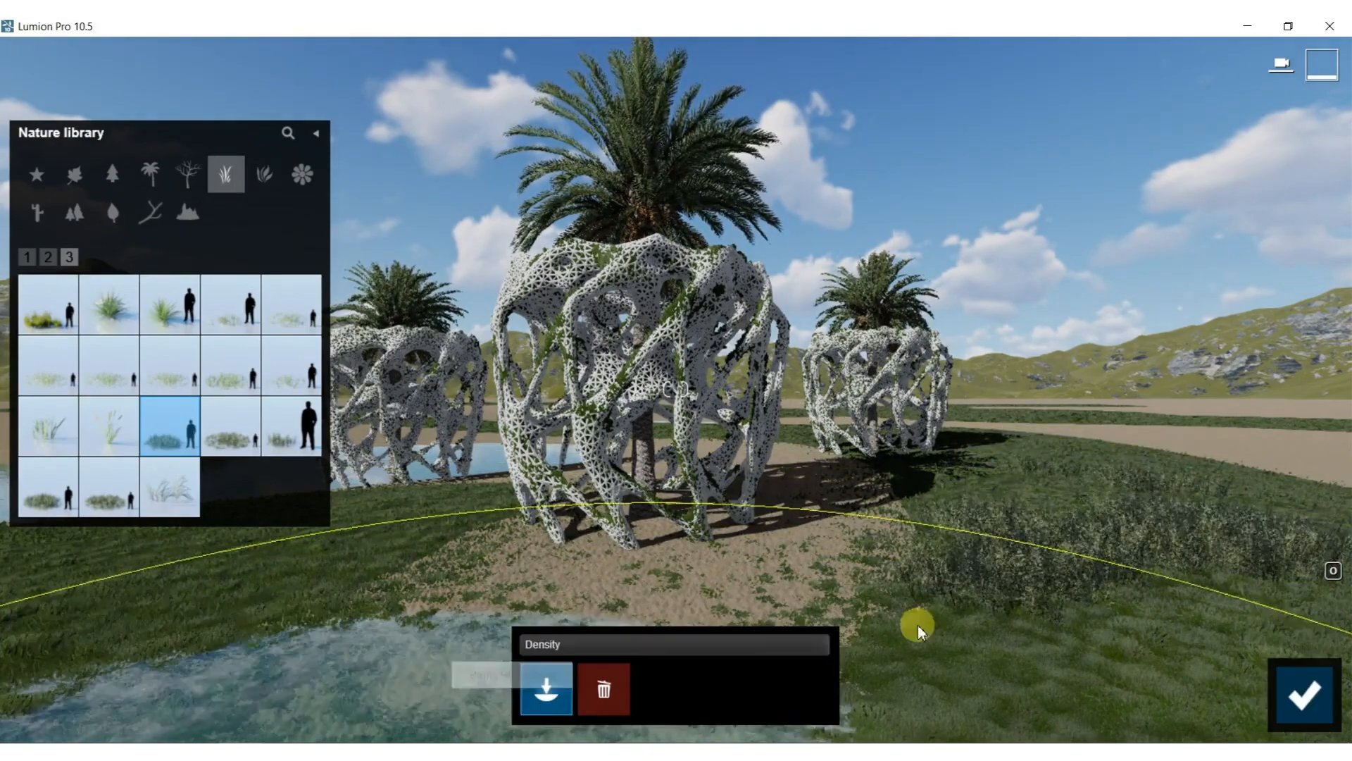
key("s")
right_click_drag(999, 631, 1049, 680)
left_click_drag(818, 645, 616, 643)
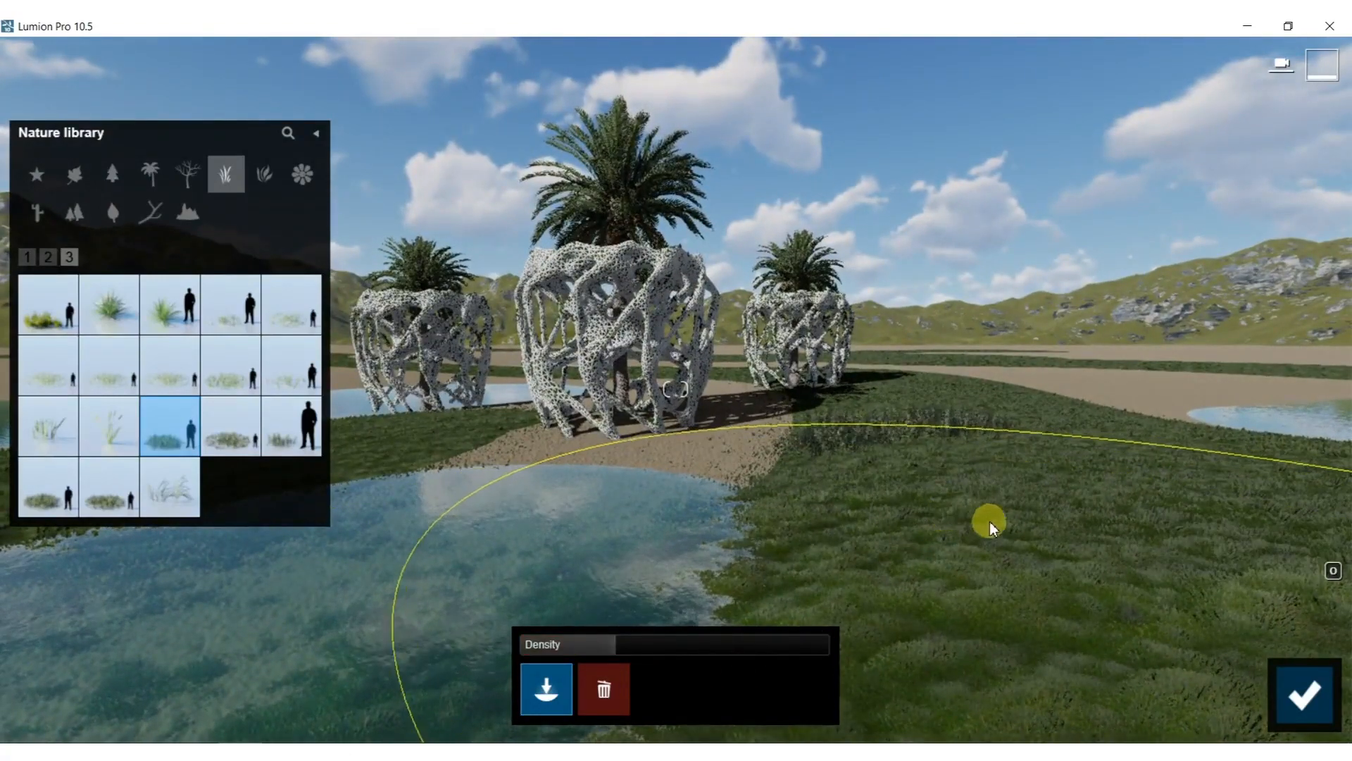
left_click_drag(625, 634, 561, 643)
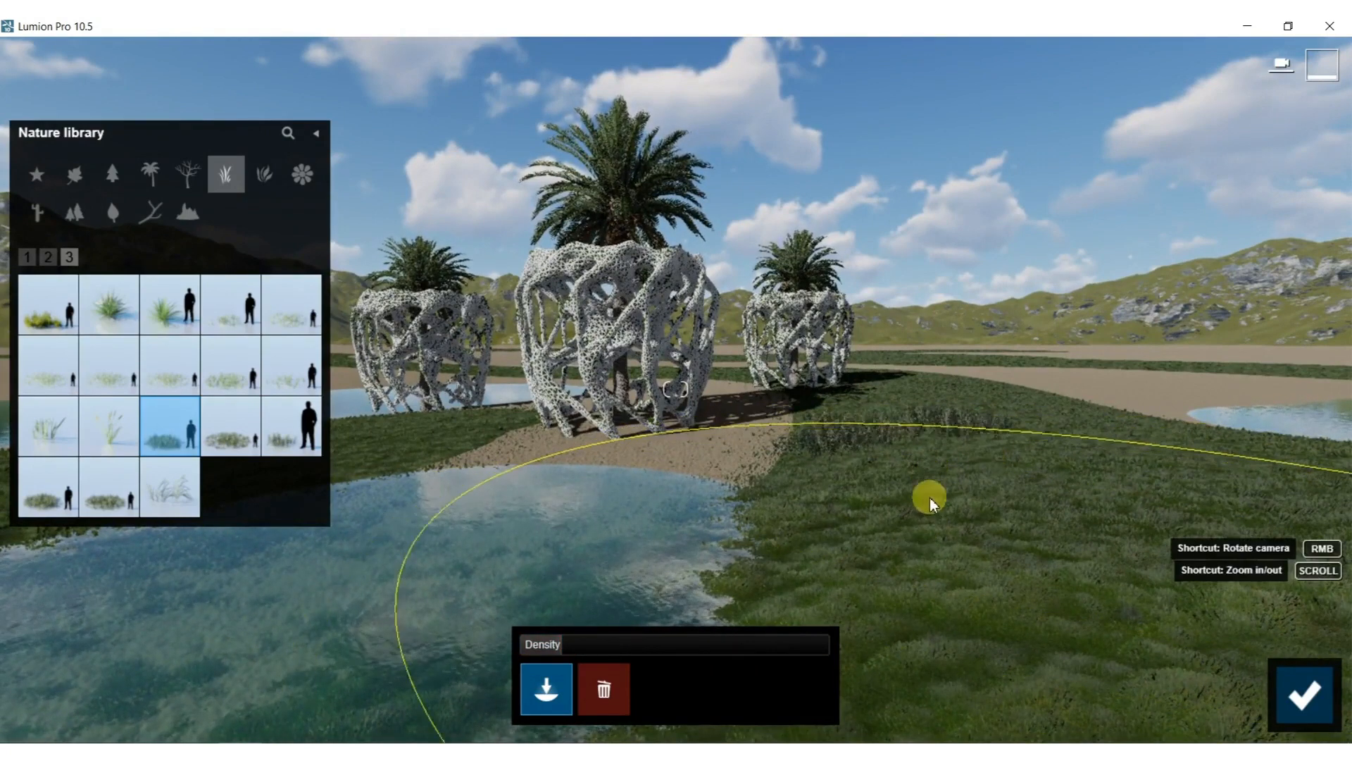
Scatter wild grass over the waterside lawn at low density, then again with the density raised to about 40 percent.
right_click_drag(931, 479, 986, 500)
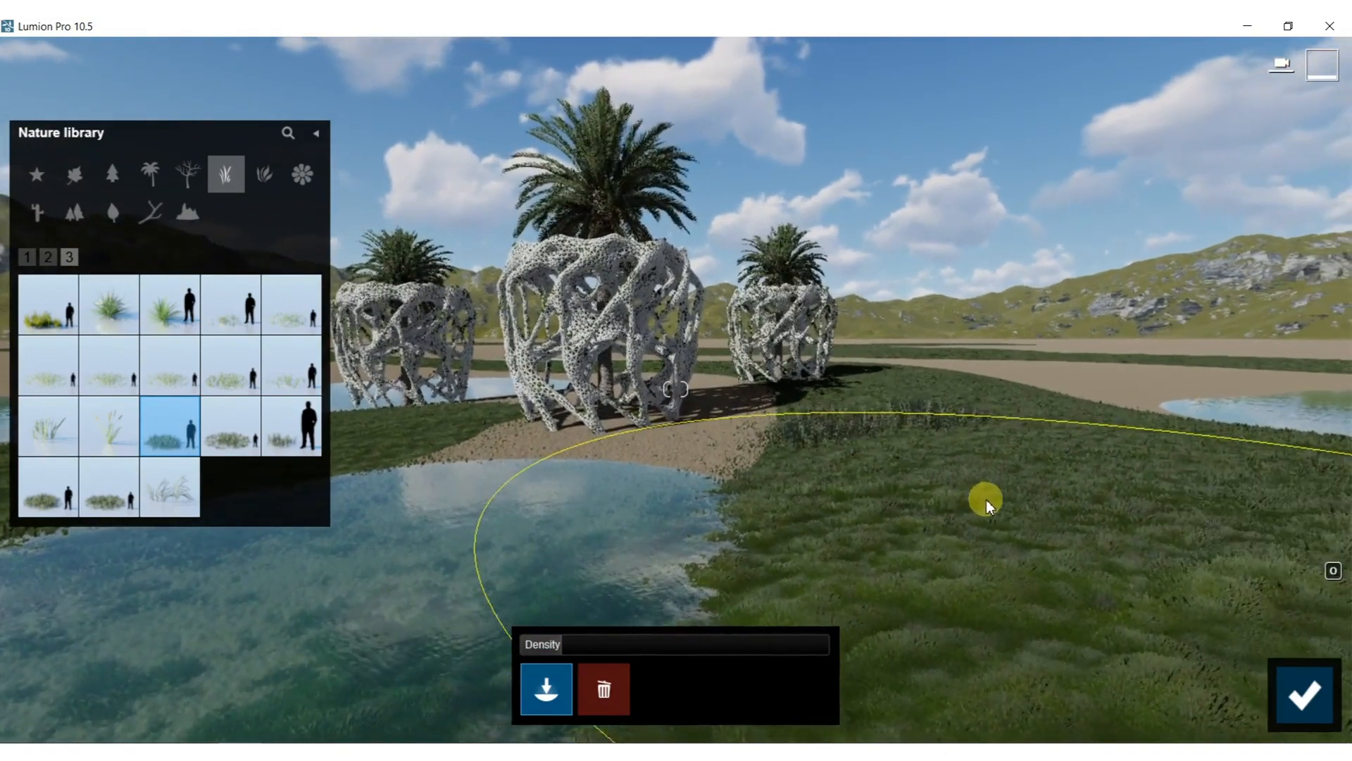
mouse_move(986, 497)
right_mouse_down()
mouse_move(955, 498)
mouse_move(986, 535)
mouse_move(980, 523)
right_mouse_up()
key("s")
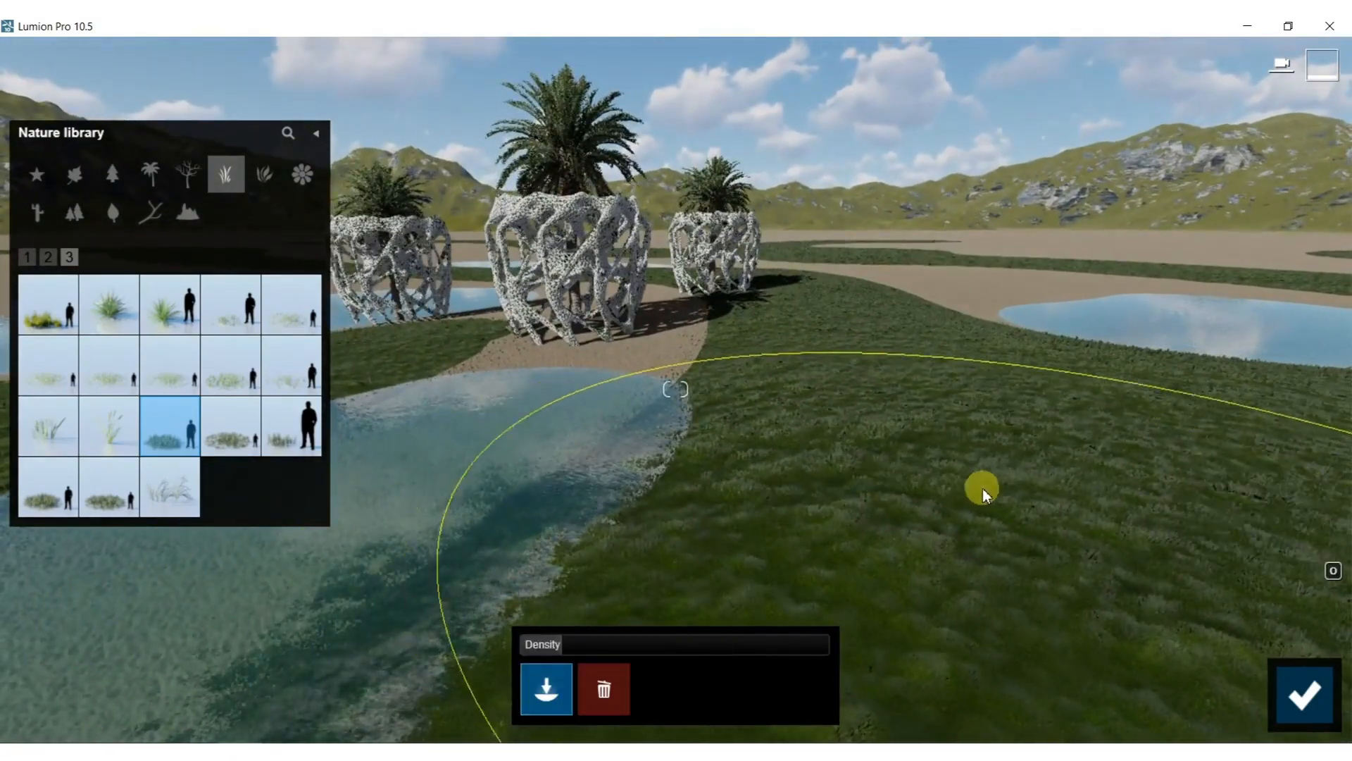
mouse_move(1017, 500)
left_mouse_down()
mouse_move(986, 450)
mouse_move(987, 408)
left_mouse_up()
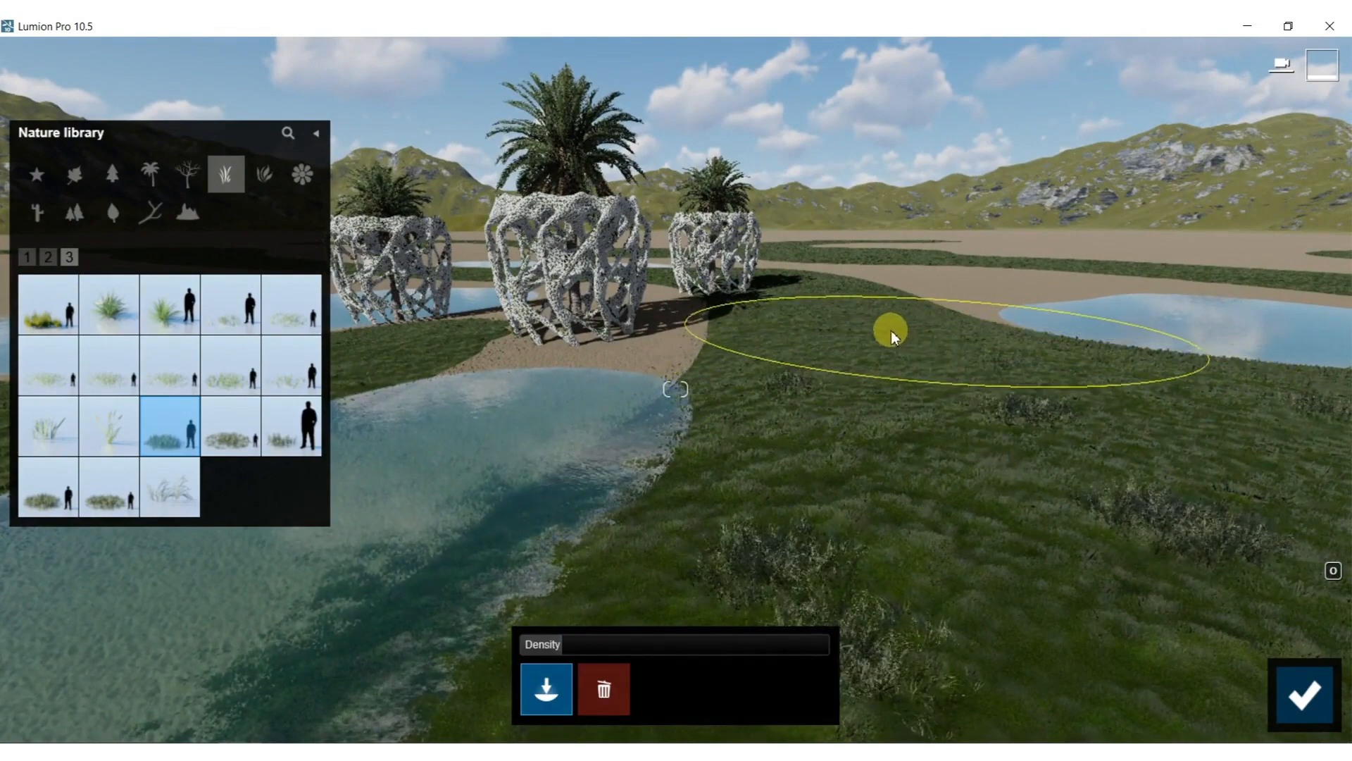
left_click_drag(550, 644, 641, 644)
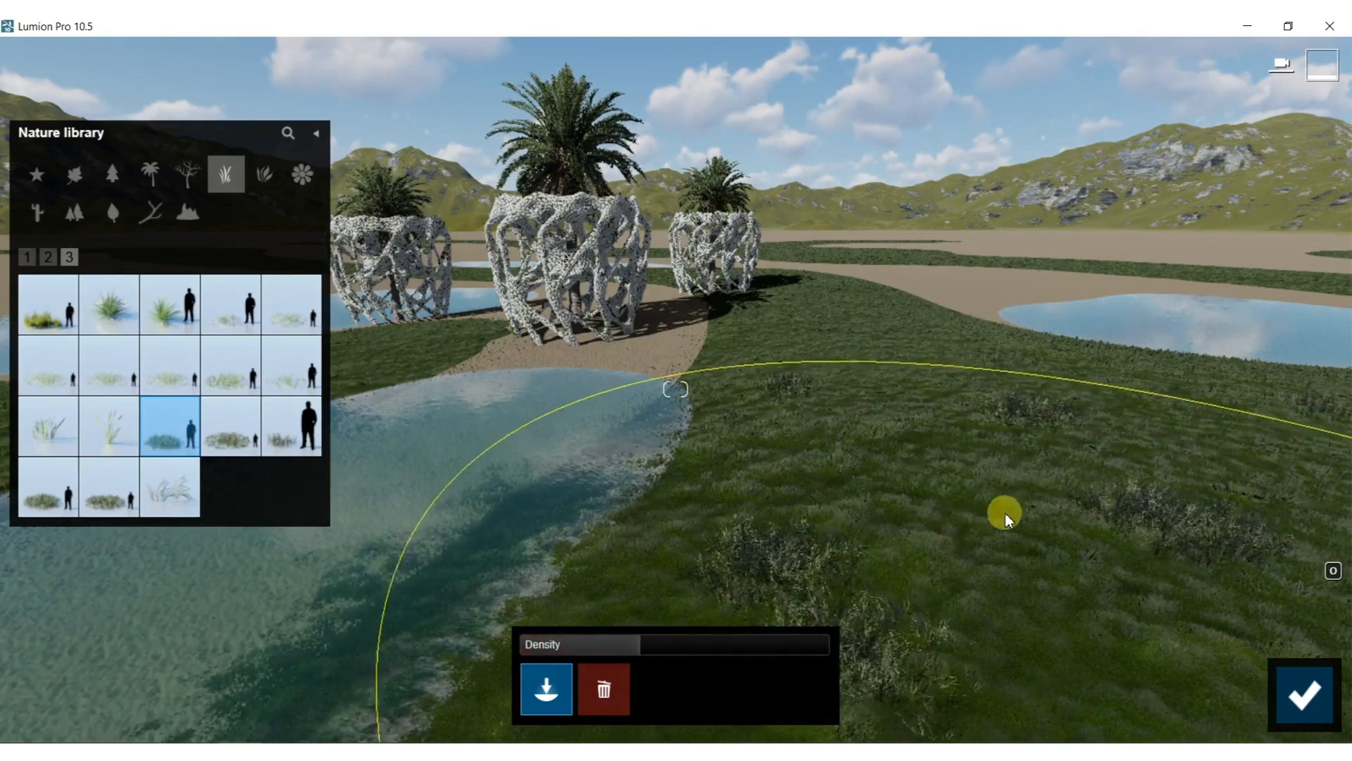
mouse_move(1067, 484)
left_mouse_down()
mouse_move(1029, 394)
mouse_move(974, 363)
left_mouse_up()
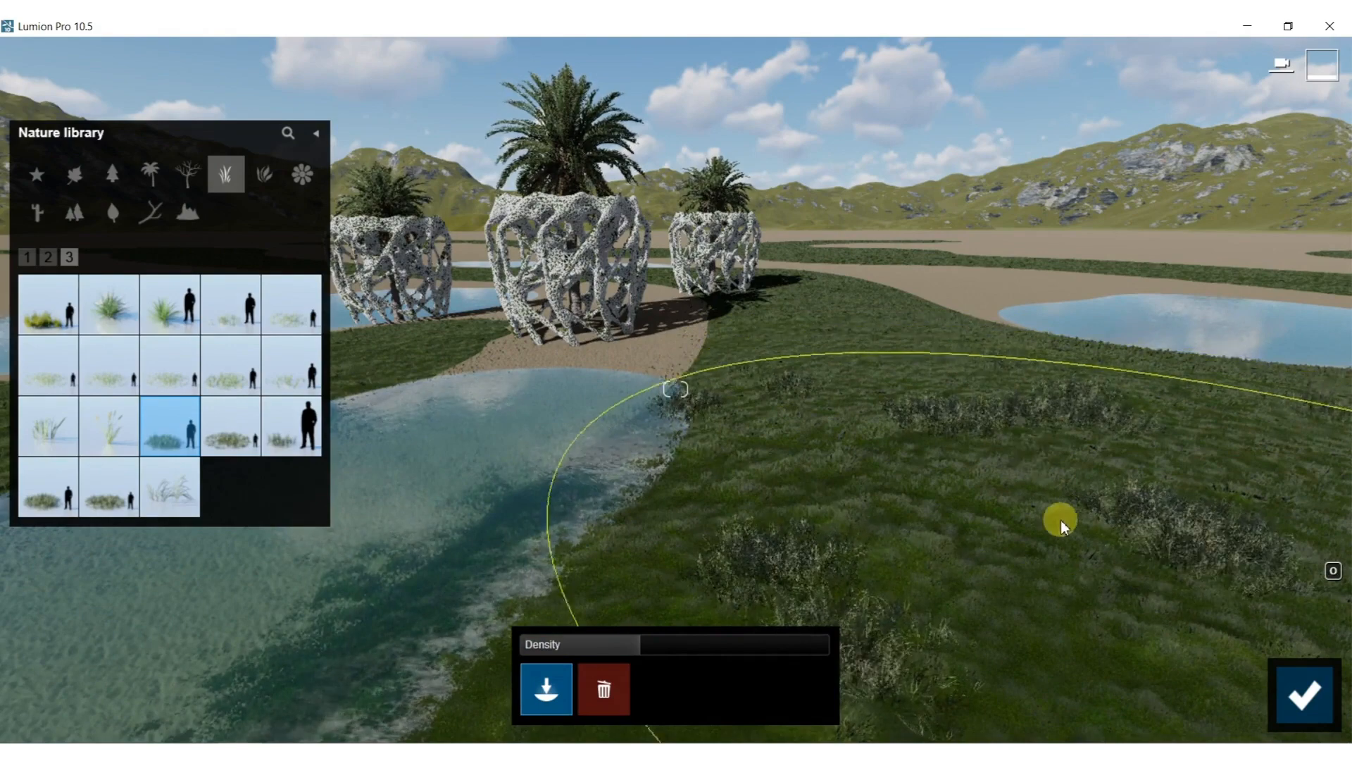
Raise the density to about three quarters and brush wild grass across the lawn toward the rear structure.
left_click_drag(640, 644, 752, 644)
right_click_drag(1067, 534, 1067, 532)
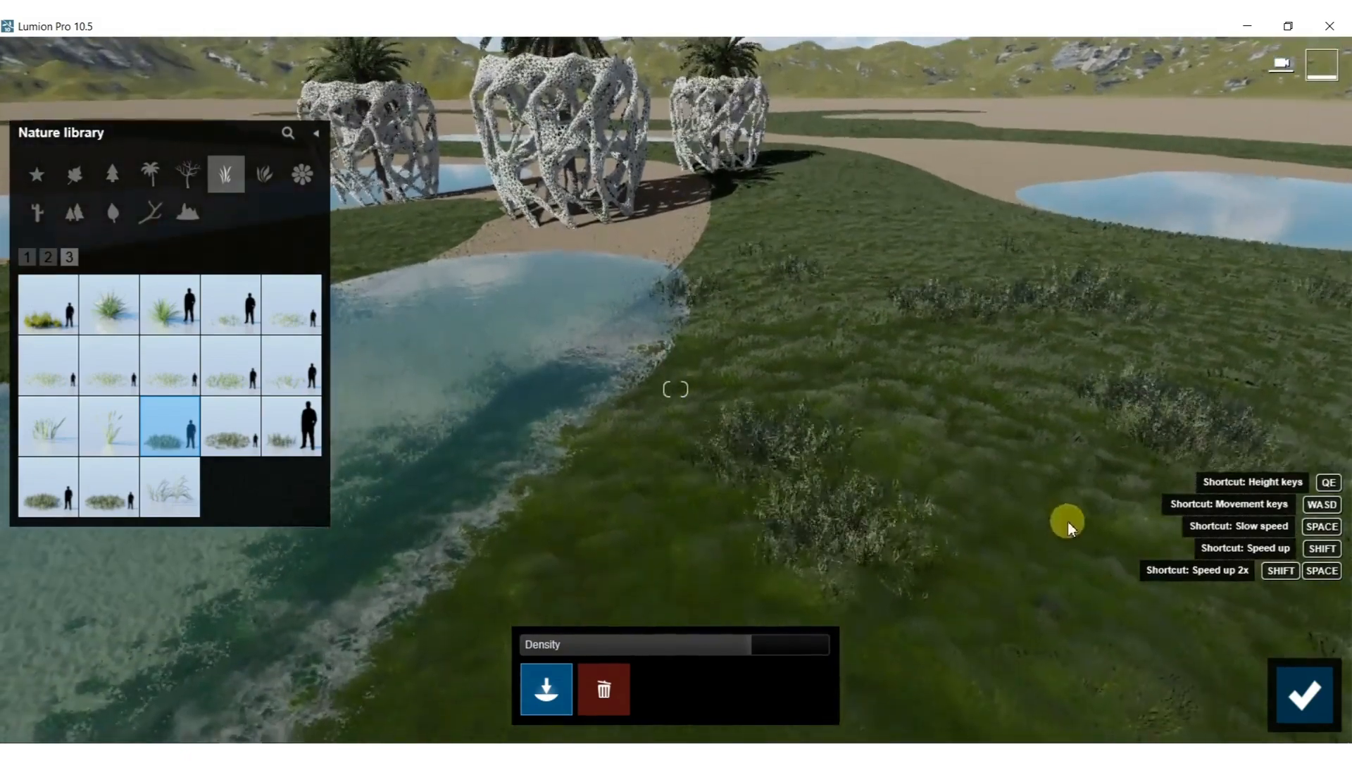
mouse_move(1042, 492)
left_mouse_down()
mouse_move(1108, 446)
mouse_move(1097, 316)
mouse_move(948, 201)
mouse_move(870, 193)
mouse_move(885, 239)
left_mouse_up()
mouse_move(885, 239)
right_mouse_down()
mouse_move(911, 272)
mouse_move(915, 415)
mouse_move(911, 306)
right_mouse_up()
key("w")
key("w")
key("s")
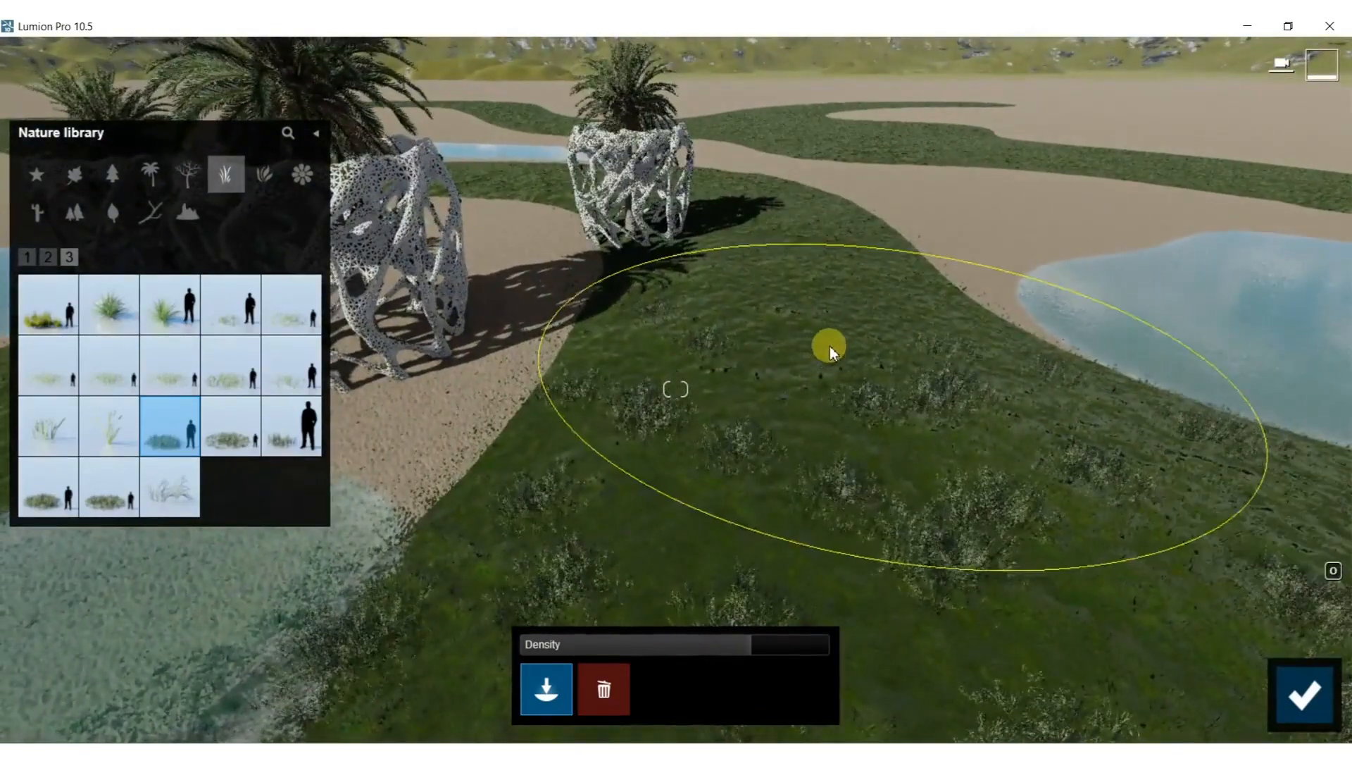
Brush wild grass along the grassy strip across the pond, on the far side of the front structure.
mouse_move(842, 402)
right_mouse_down()
mouse_move(704, 359)
mouse_move(780, 400)
right_mouse_up()
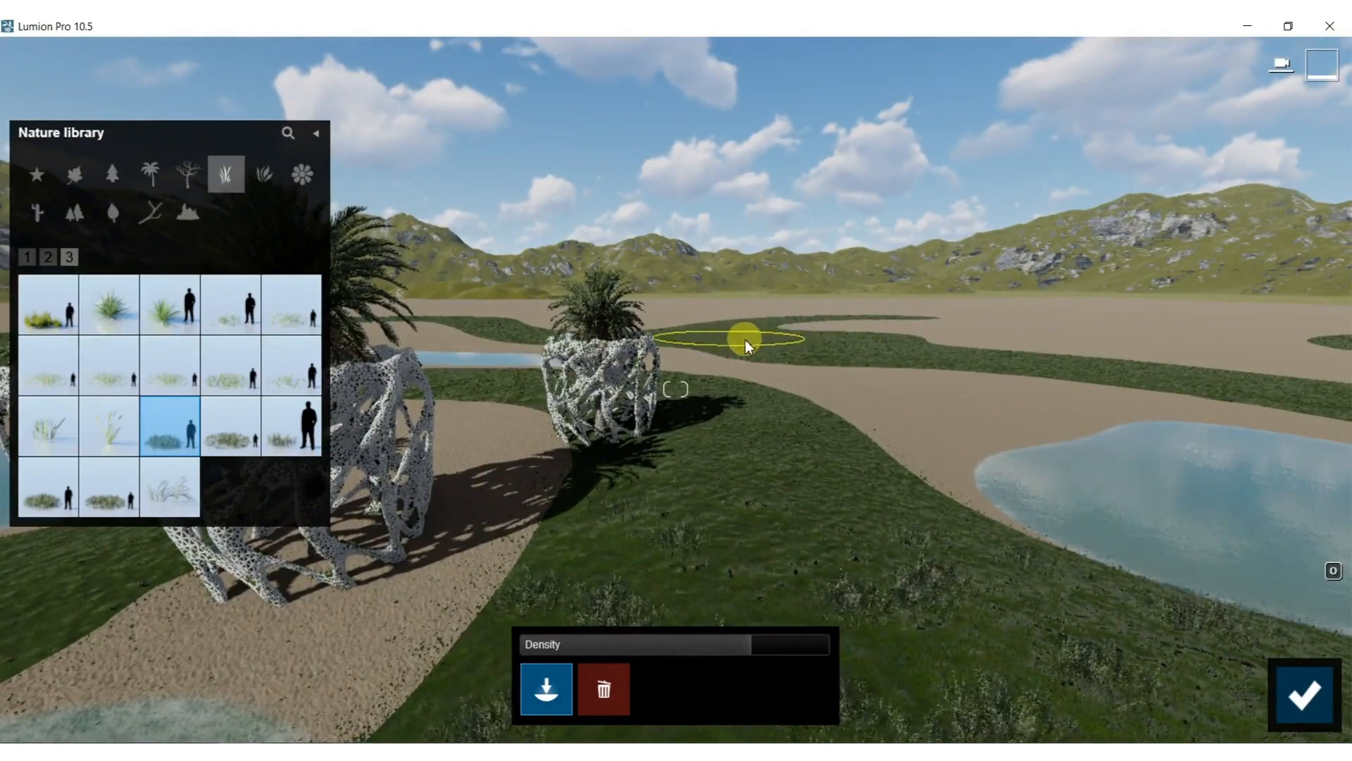
key("a")
right_click_drag(763, 357, 721, 434)
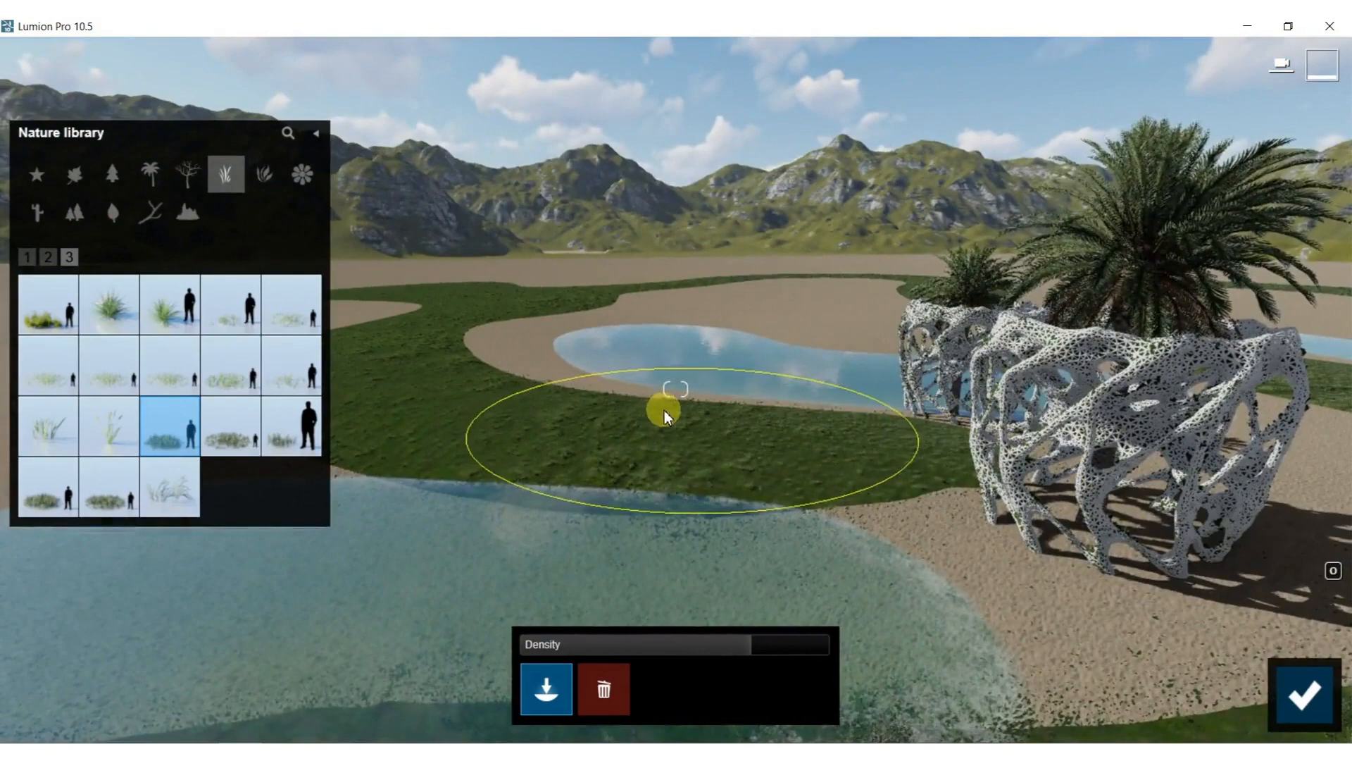
mouse_move(556, 410)
left_mouse_down()
mouse_move(480, 396)
mouse_move(441, 374)
mouse_move(433, 348)
mouse_move(480, 384)
left_mouse_up()
key("a")
mouse_move(768, 314)
right_mouse_down()
mouse_move(852, 289)
mouse_move(800, 326)
right_mouse_up()
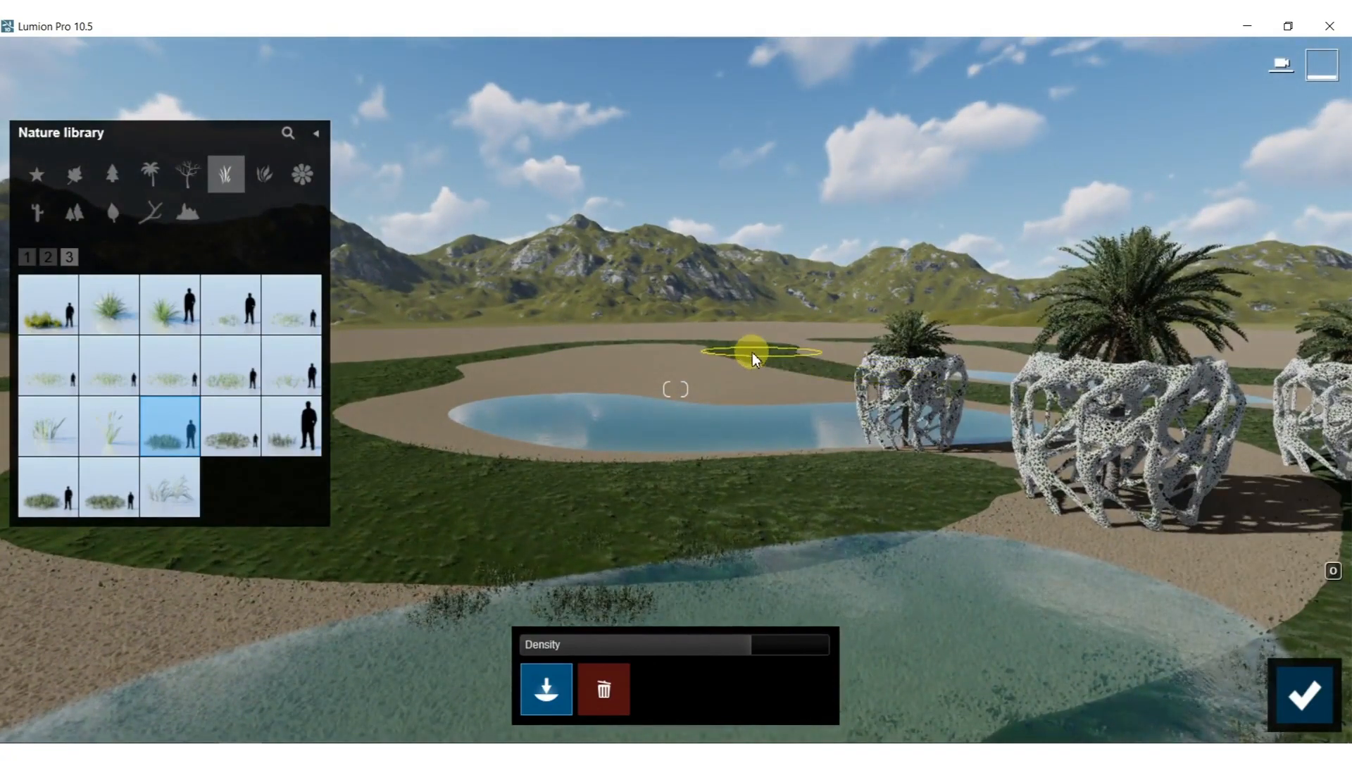
Brush more wild grass over the banks and shallow water in front of the structures and finish the area placement.
key("w")
right_click_drag(845, 430, 909, 563)
mouse_move(675, 389)
right_mouse_down()
mouse_move(746, 451)
mouse_move(754, 232)
mouse_move(725, 169)
mouse_move(630, 430)
right_mouse_up()
key("e")
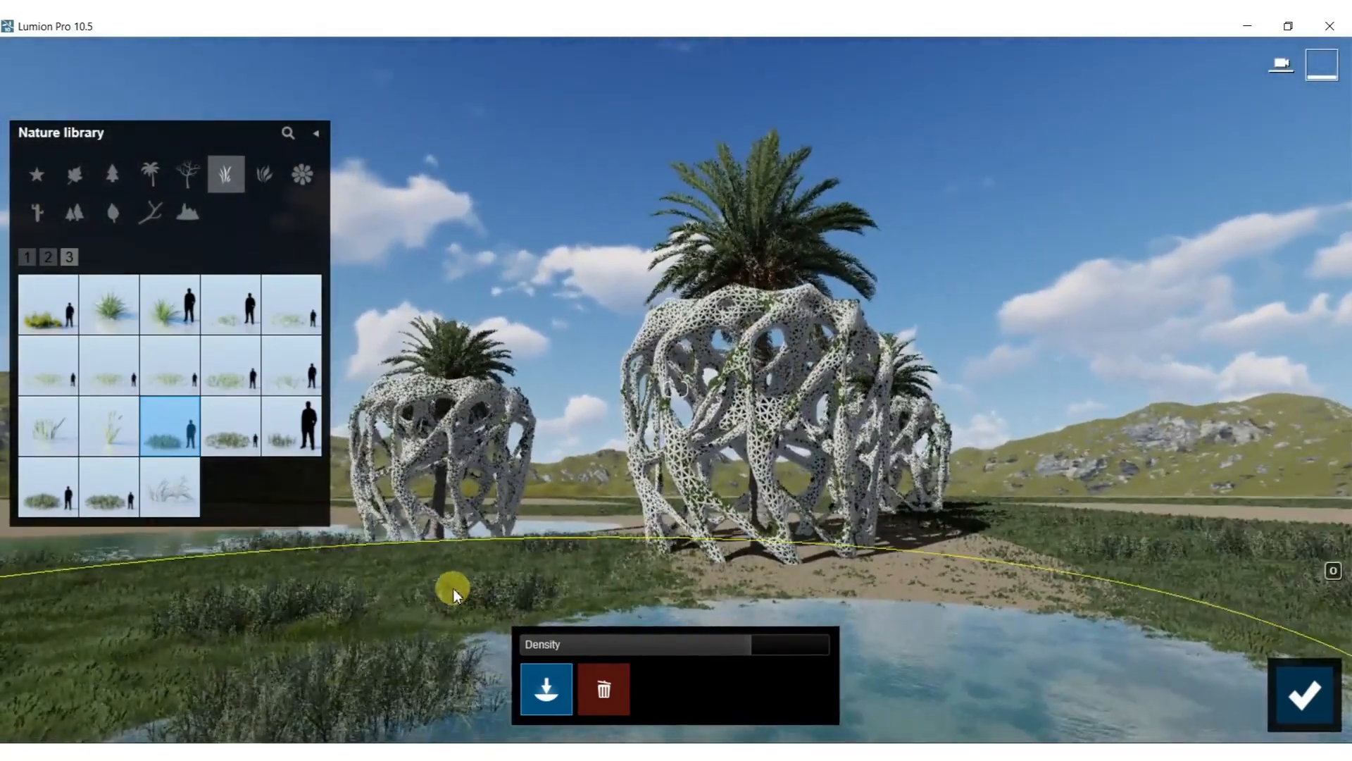
mouse_move(454, 589)
left_mouse_down()
mouse_move(452, 572)
mouse_move(411, 555)
mouse_move(345, 568)
left_mouse_up()
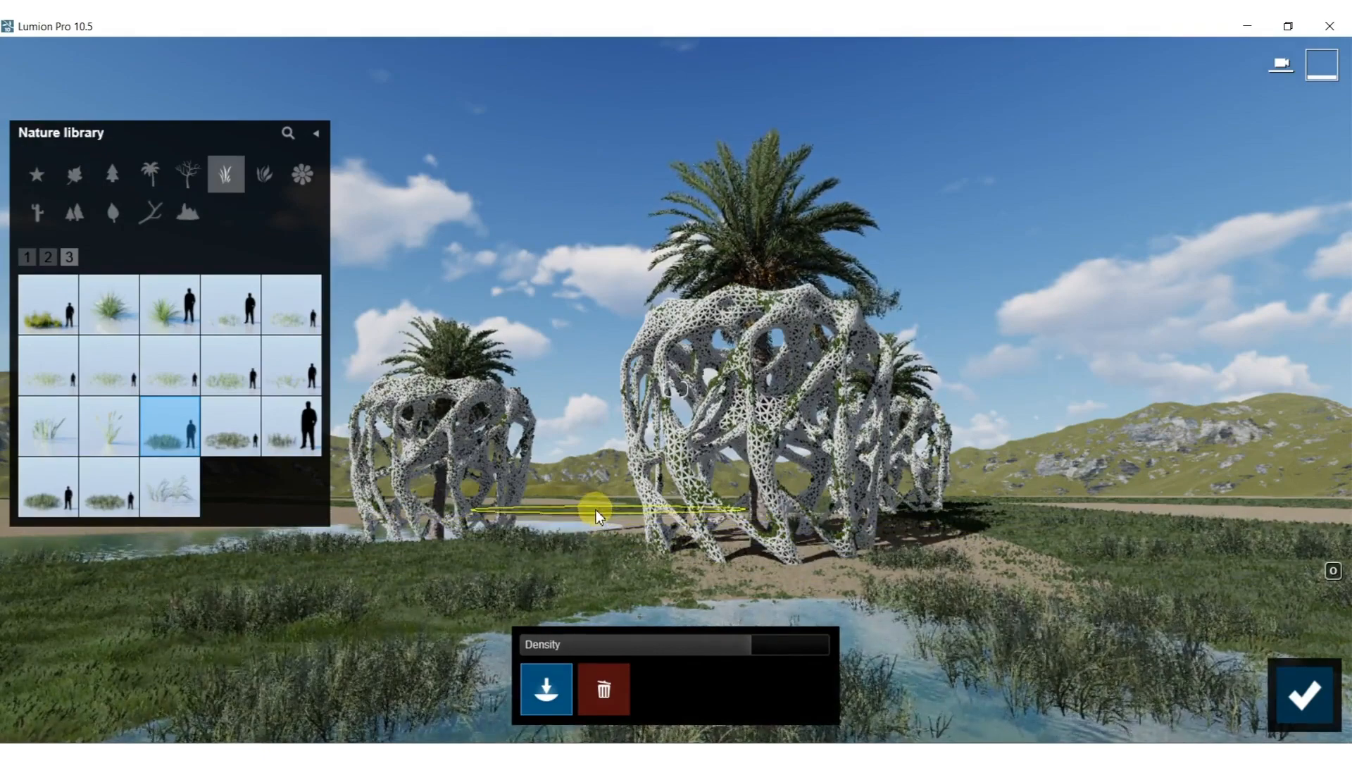
mouse_move(791, 506)
right_mouse_down()
mouse_move(754, 465)
mouse_move(683, 441)
right_mouse_up()
key("d")
key("d")
right_click_drag(676, 389, 652, 410)
key("w")
key("w")
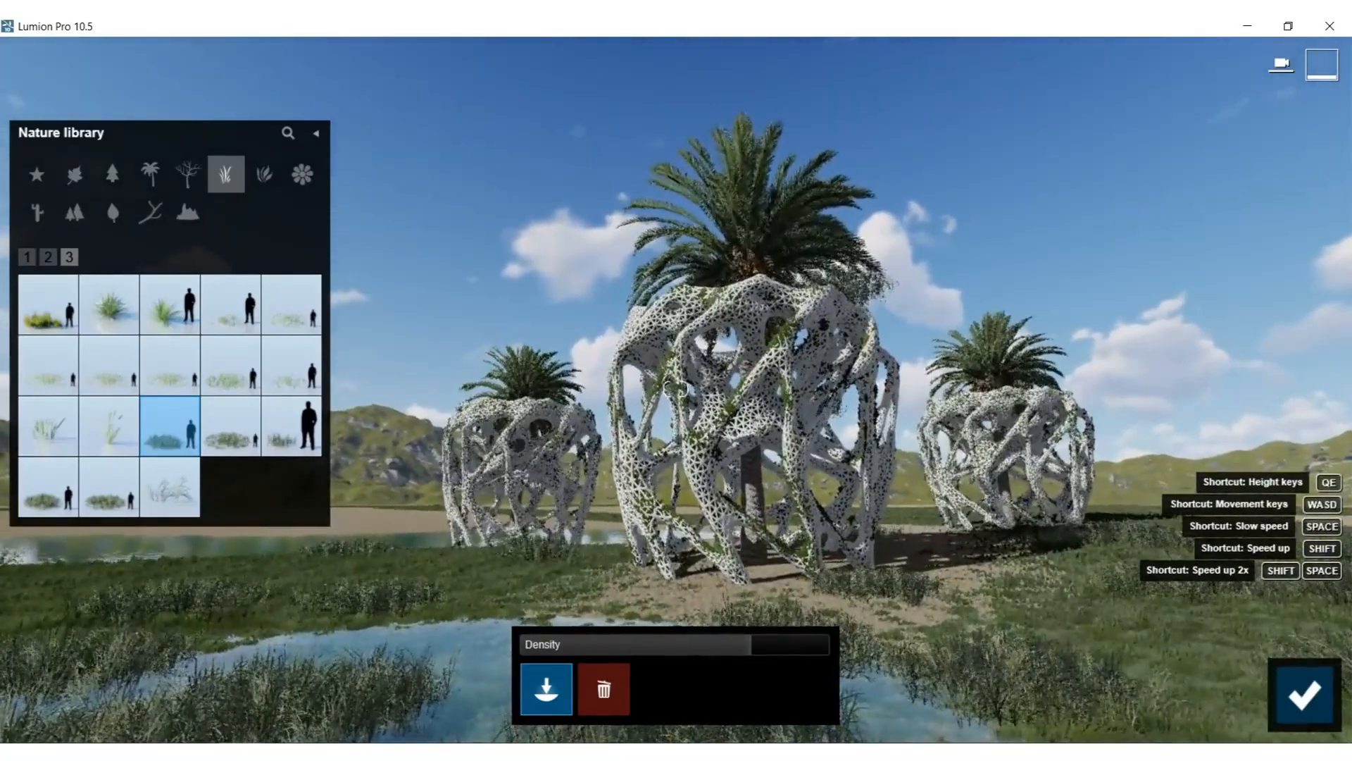
right_click_drag(745, 616, 774, 615)
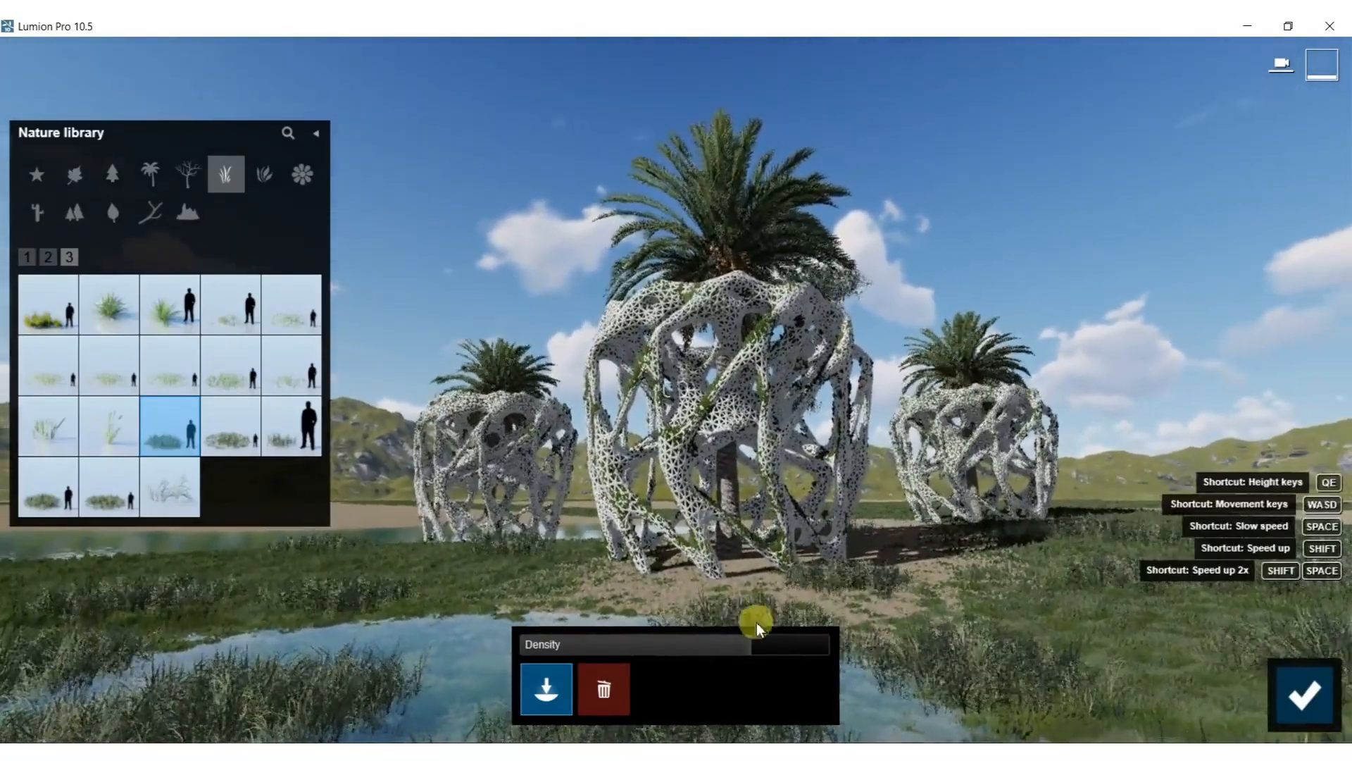
left_click(1304, 693)
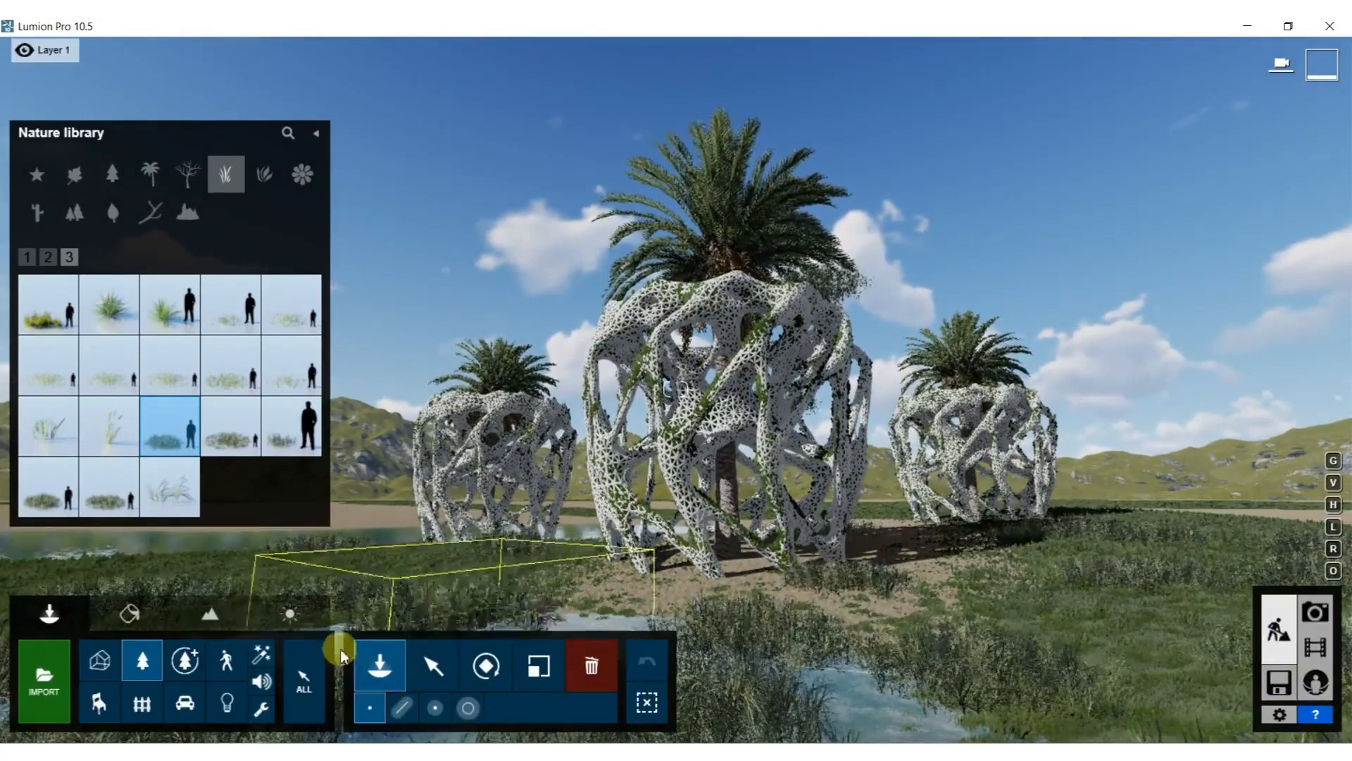
Place the child character with balloons on the sandy path beside the front structure and adjust its rotation.
left_click(226, 660)
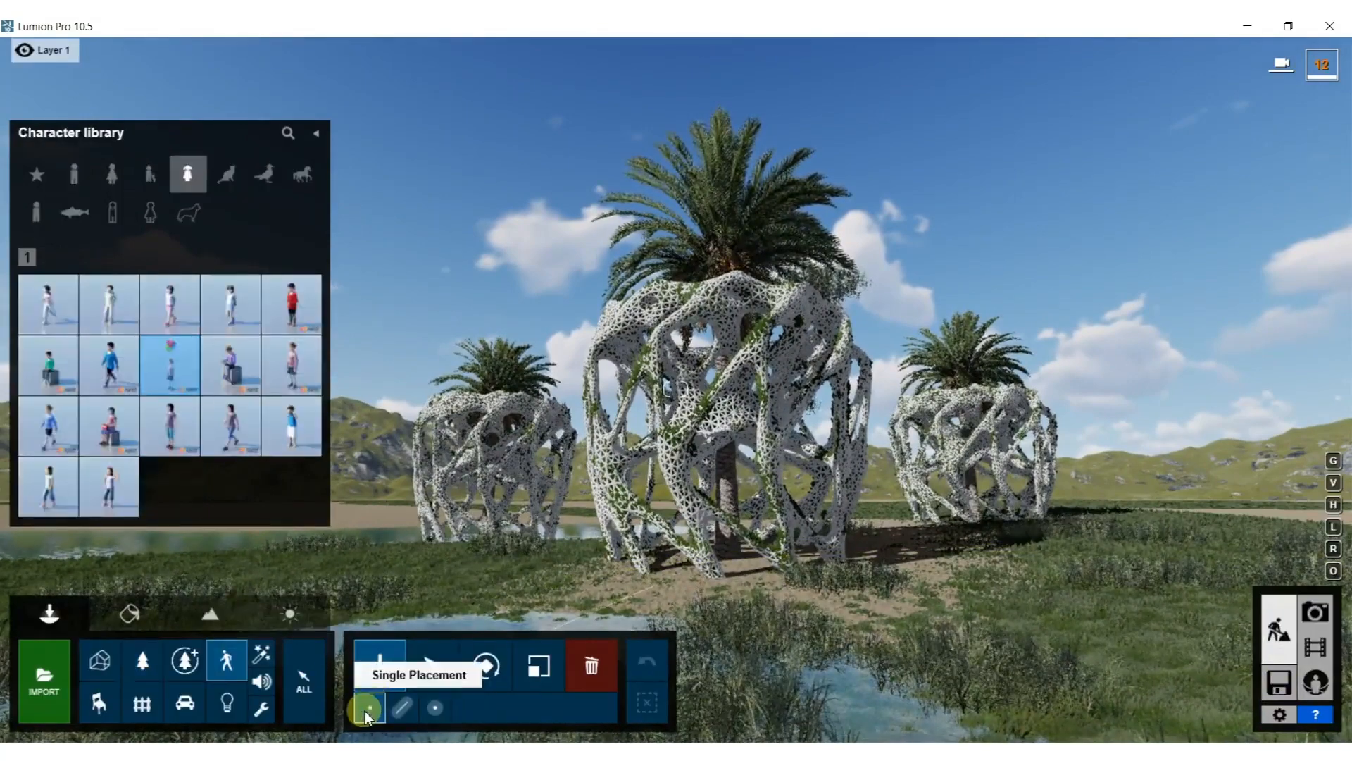
left_click(844, 560)
left_click_drag(874, 557, 924, 568)
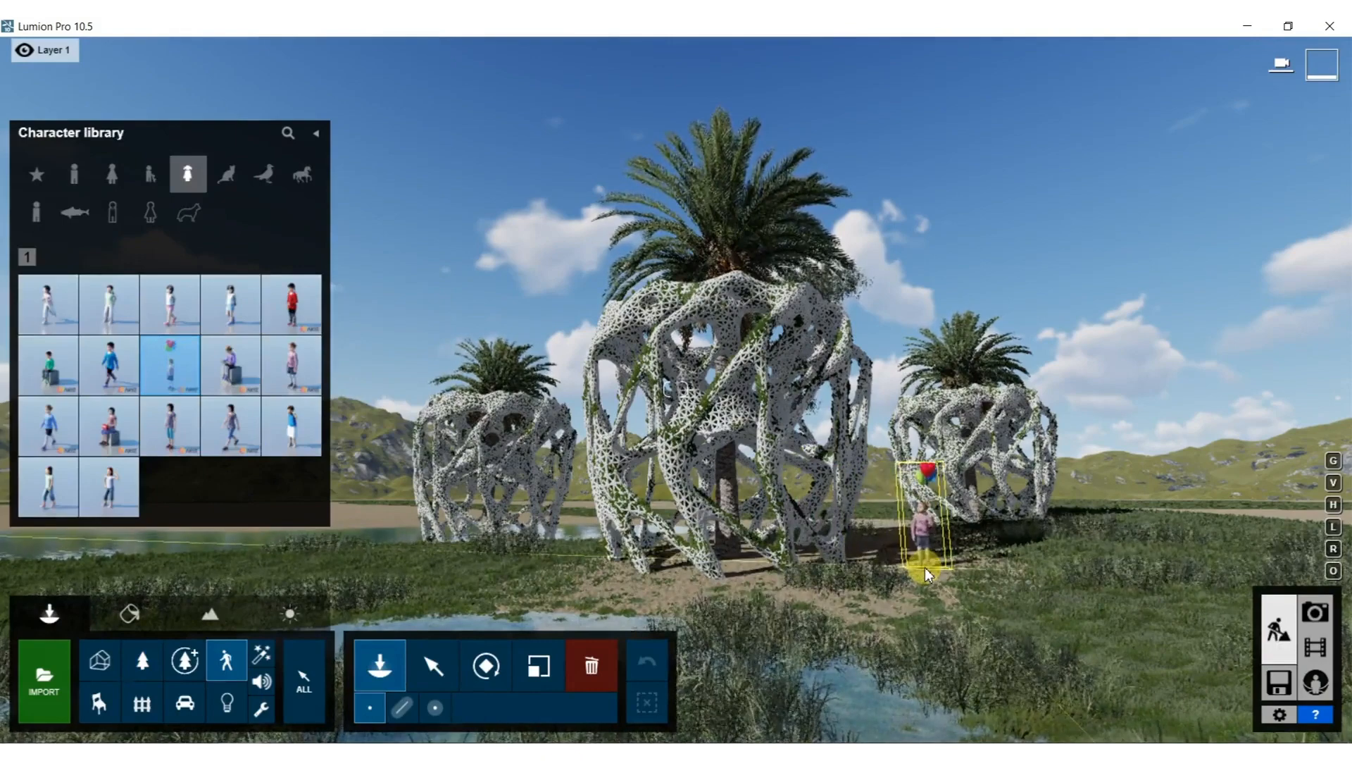
key("r")
mouse_move(924, 568)
left_mouse_down()
mouse_move(900, 577)
mouse_move(738, 547)
mouse_move(796, 573)
mouse_move(925, 567)
left_mouse_up()
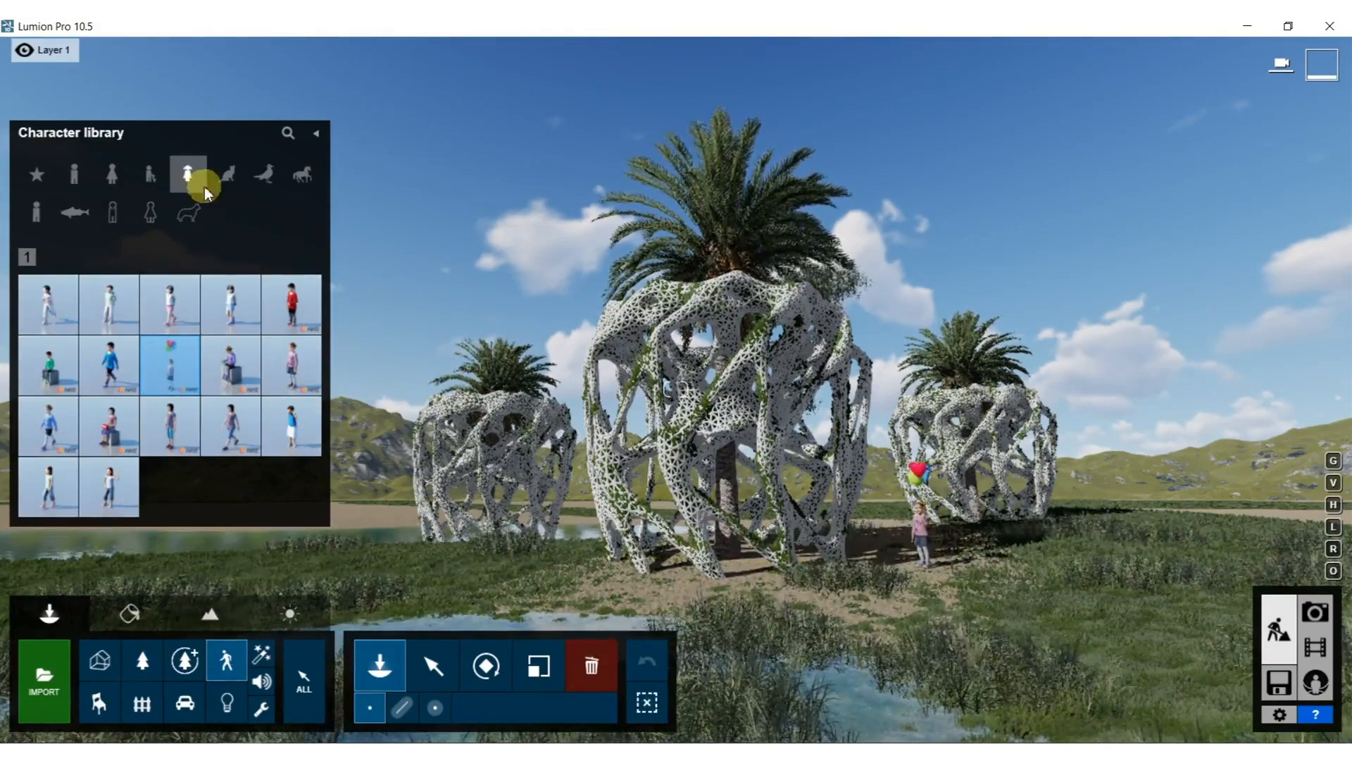
Place the light-coloured dog from the pets category on the grass next to the child.
left_click(222, 180)
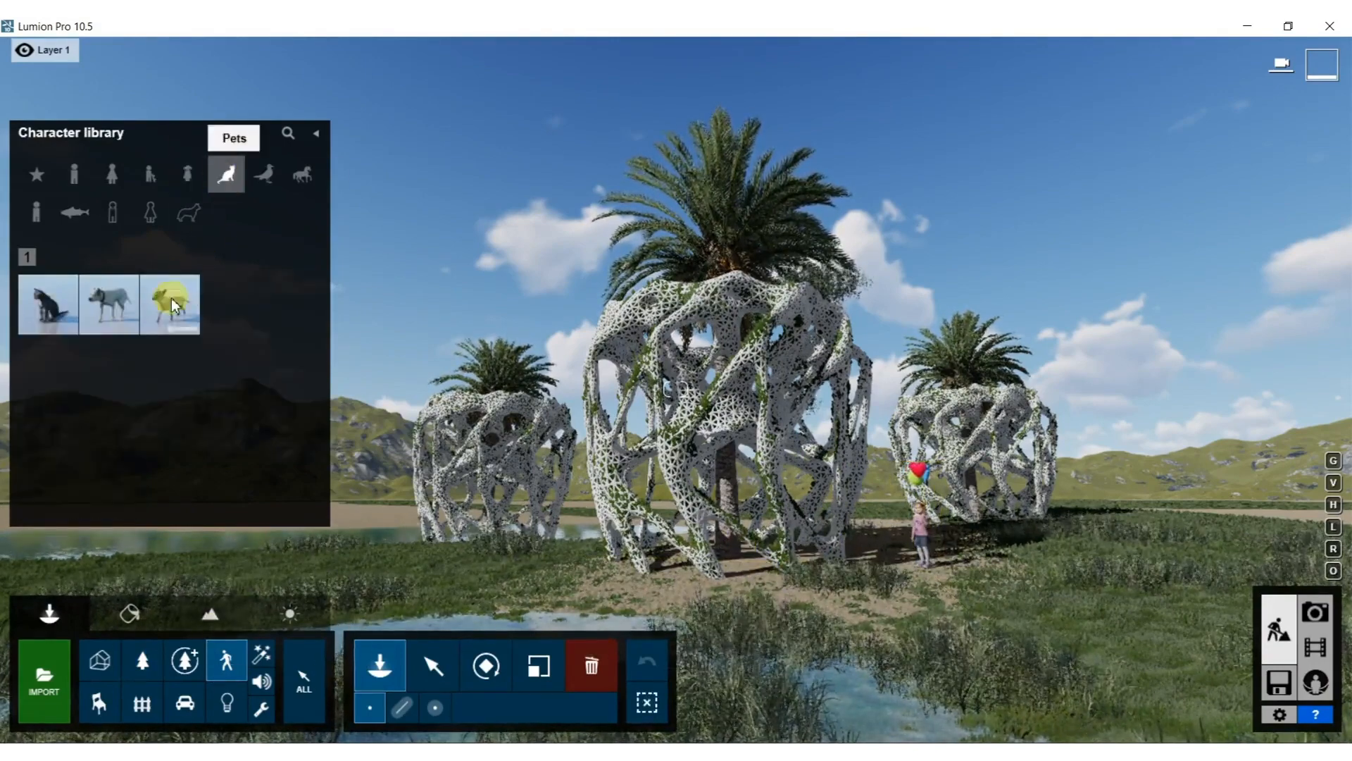
left_click(109, 303)
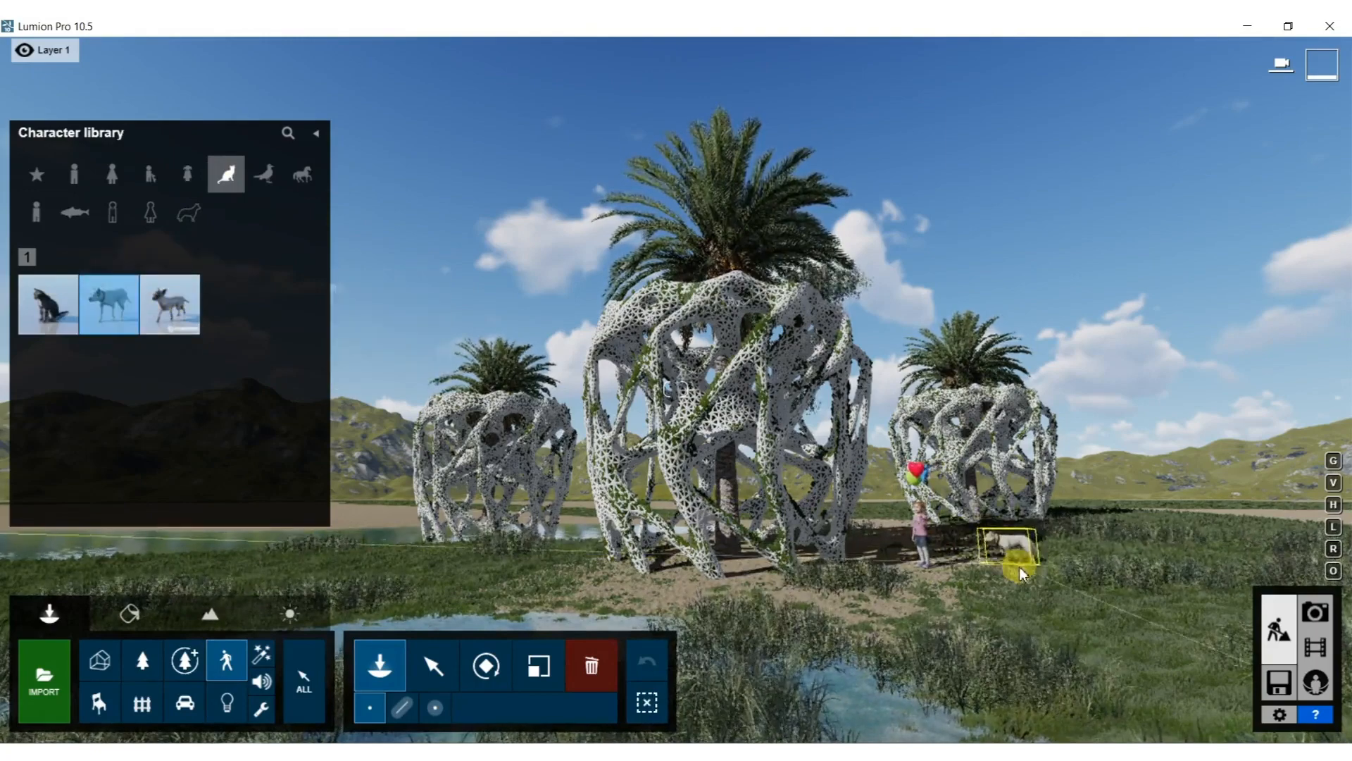
left_click(1020, 565)
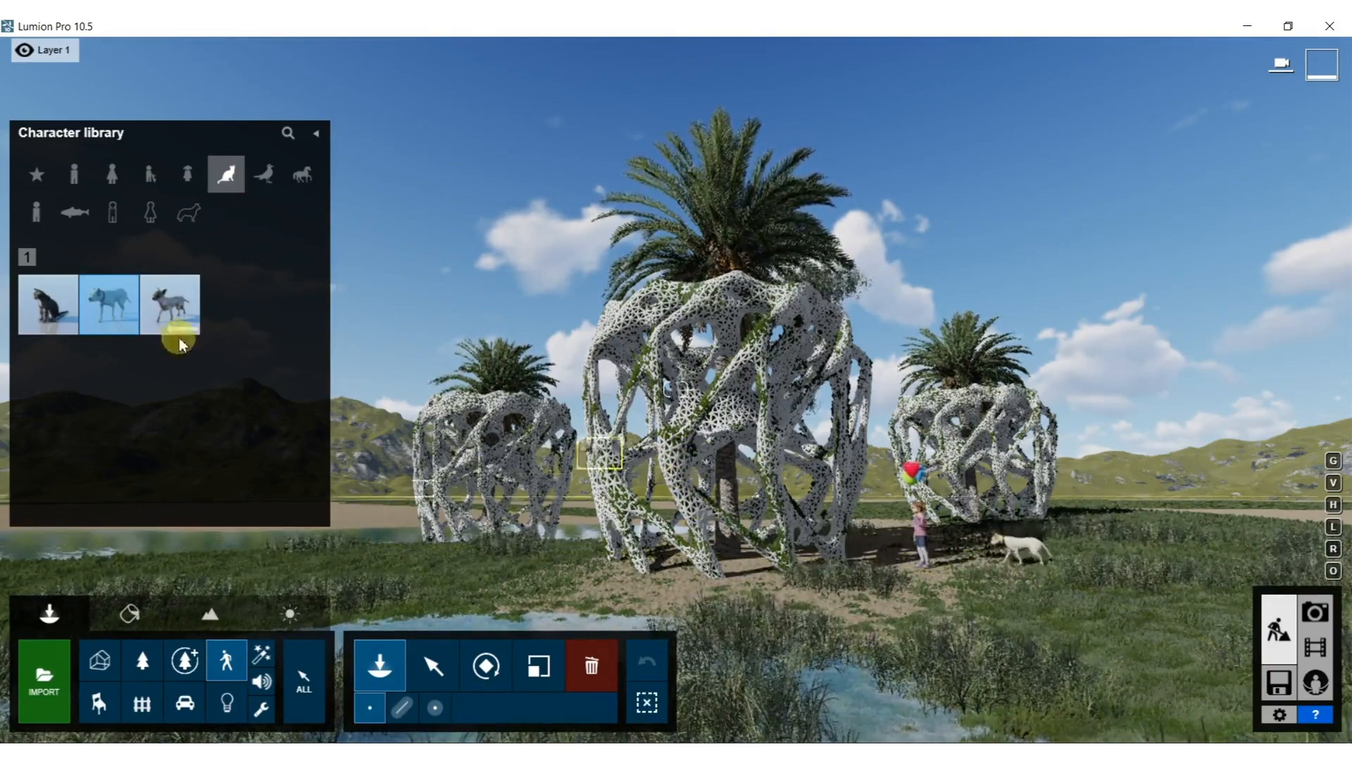
Place a cluster of Seagull 001 Flying birds over the open sand away from the structures.
left_click(264, 175)
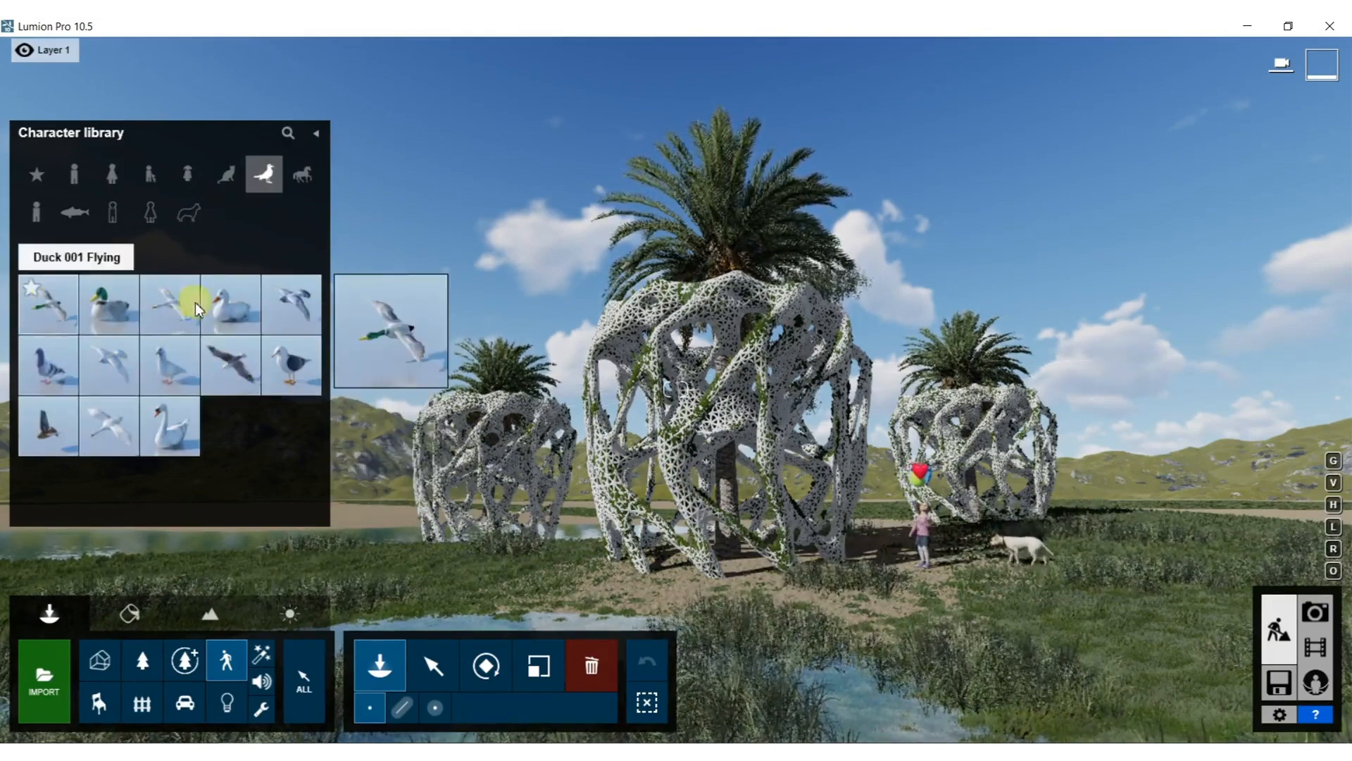
left_click(187, 311)
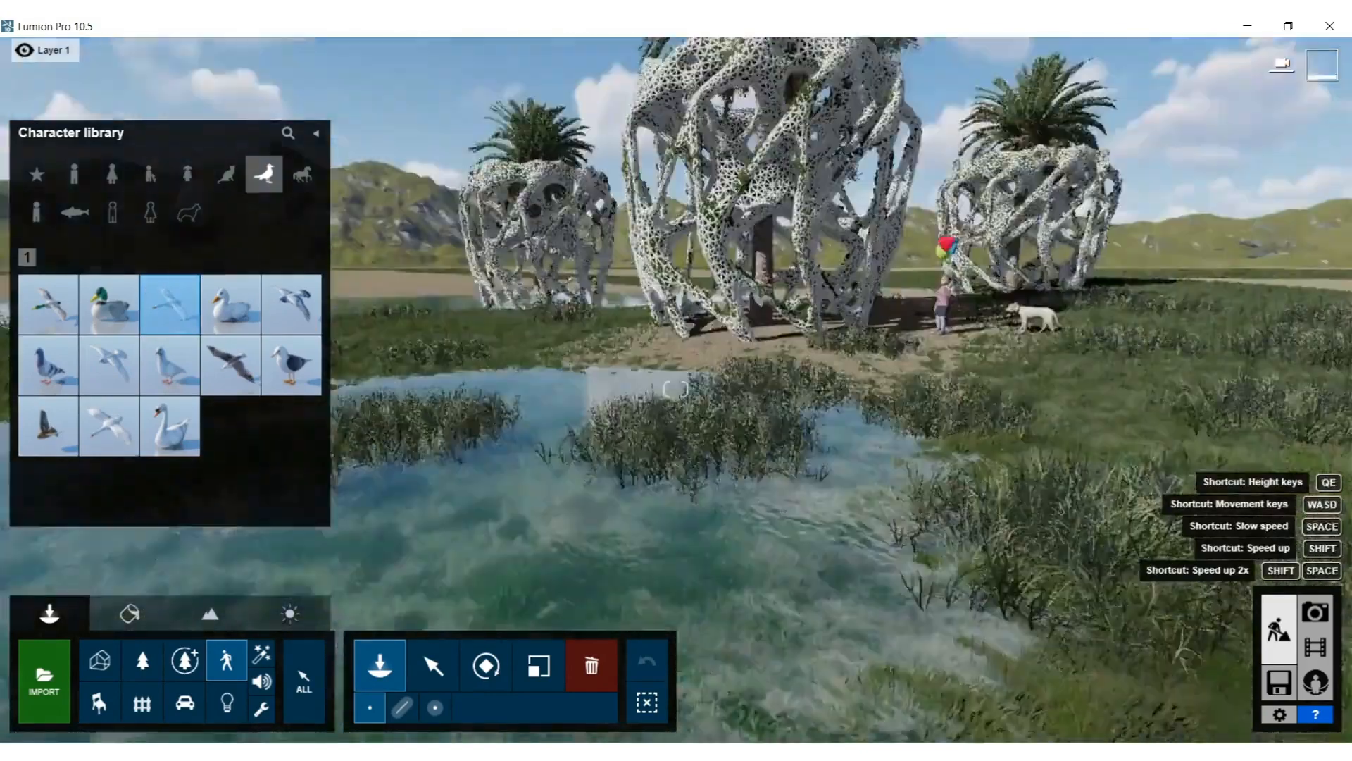
key("q")
right_click_drag(675, 389, 343, 318)
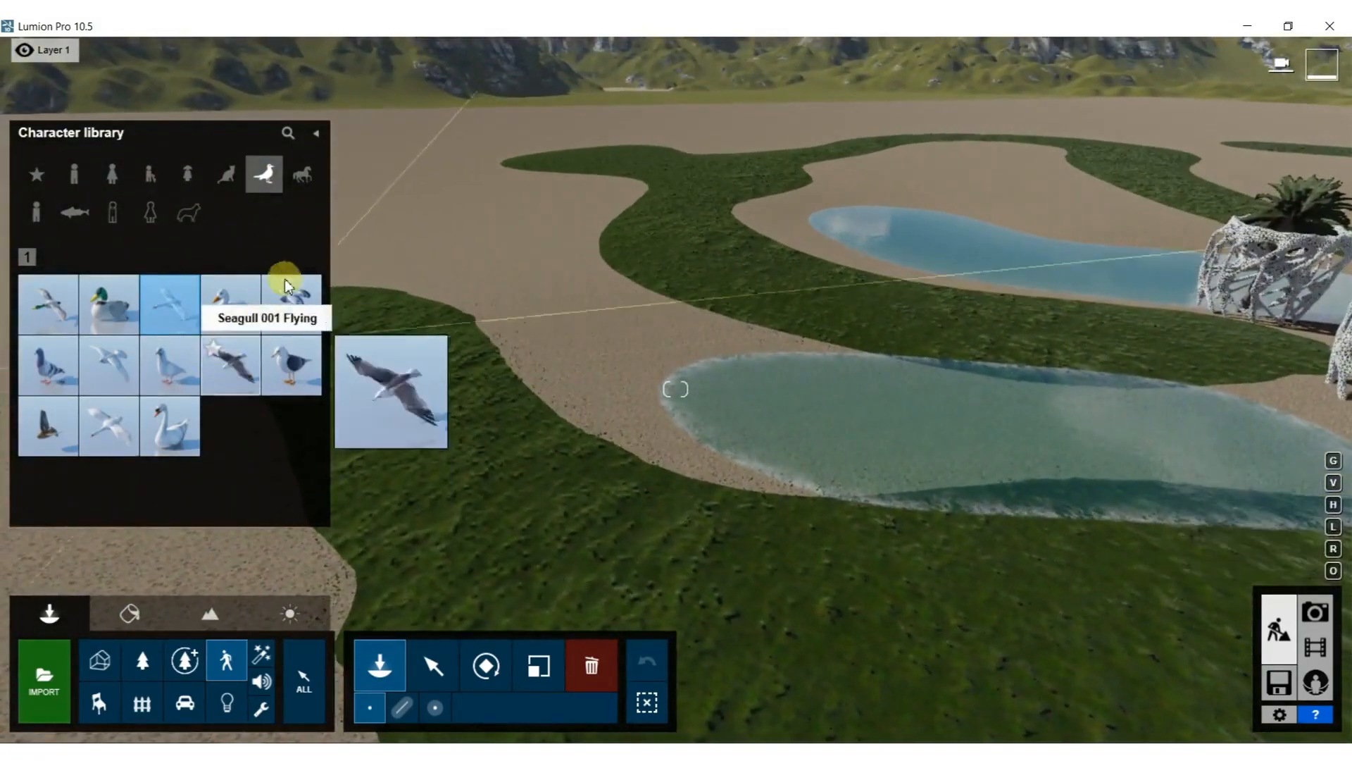
left_click(230, 362)
right_click_drag(510, 308, 459, 527)
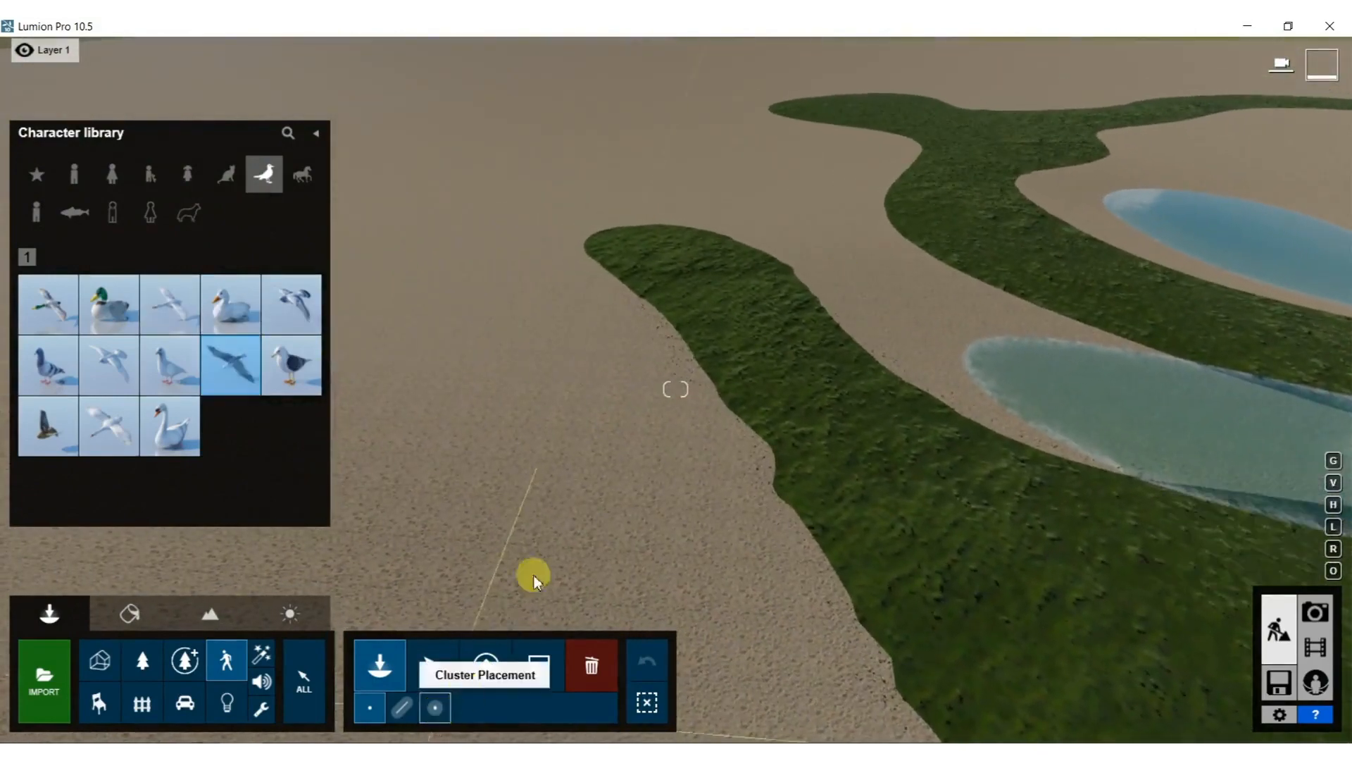
left_click(505, 399)
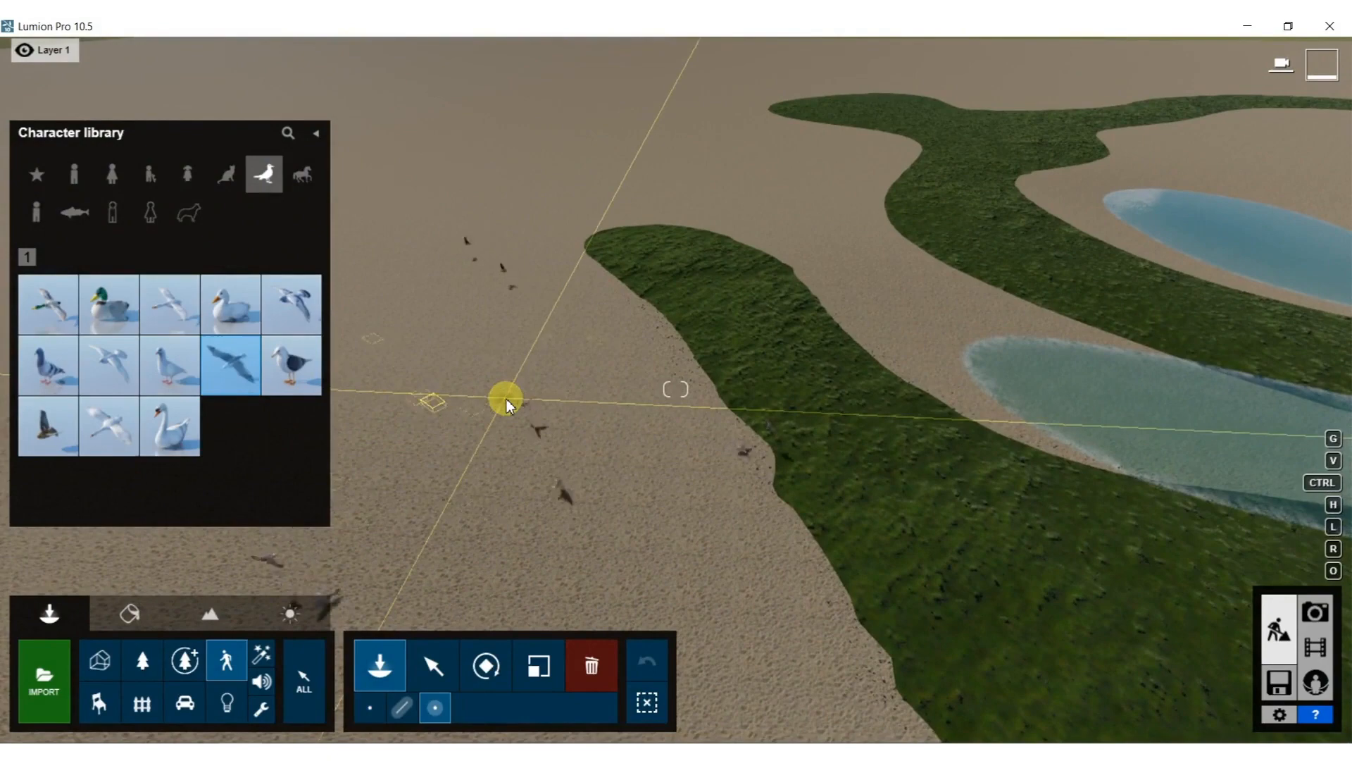
Select the entire seagull flock and move it horizontally about 56 m over to the lattice structures.
left_click(433, 665)
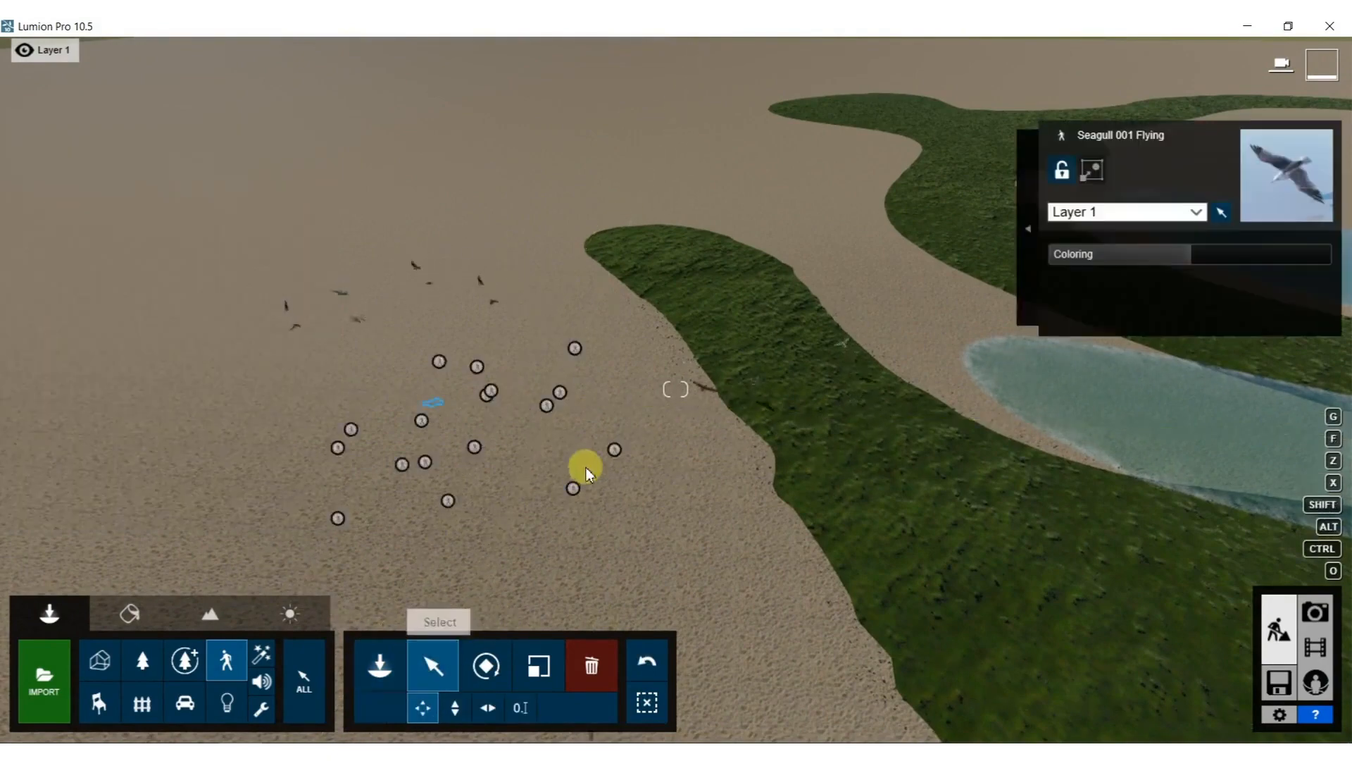
right_click_drag(585, 469, 582, 416)
key("s")
mouse_move(450, 276)
right_mouse_down()
mouse_move(433, 254)
mouse_move(449, 276)
right_mouse_up()
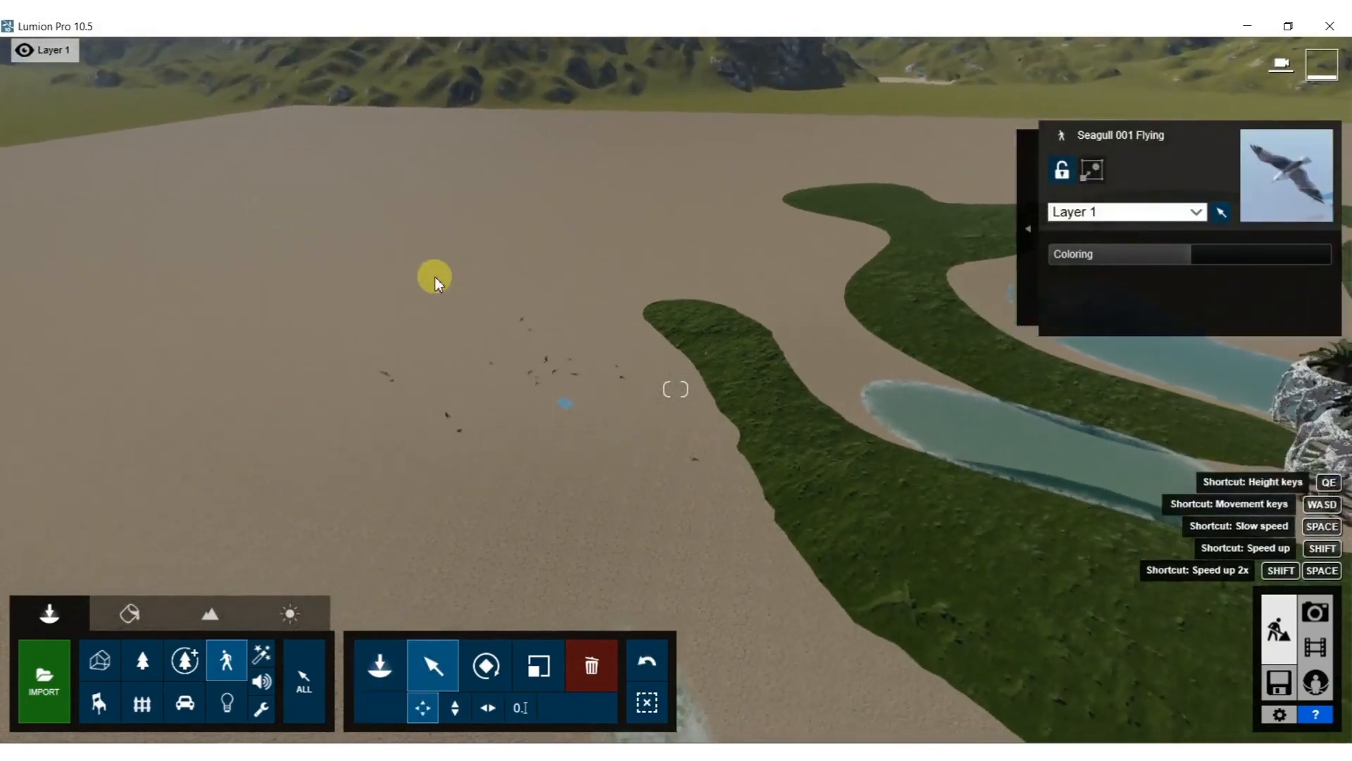
left_click_drag(334, 246, 662, 512, "ctrl")
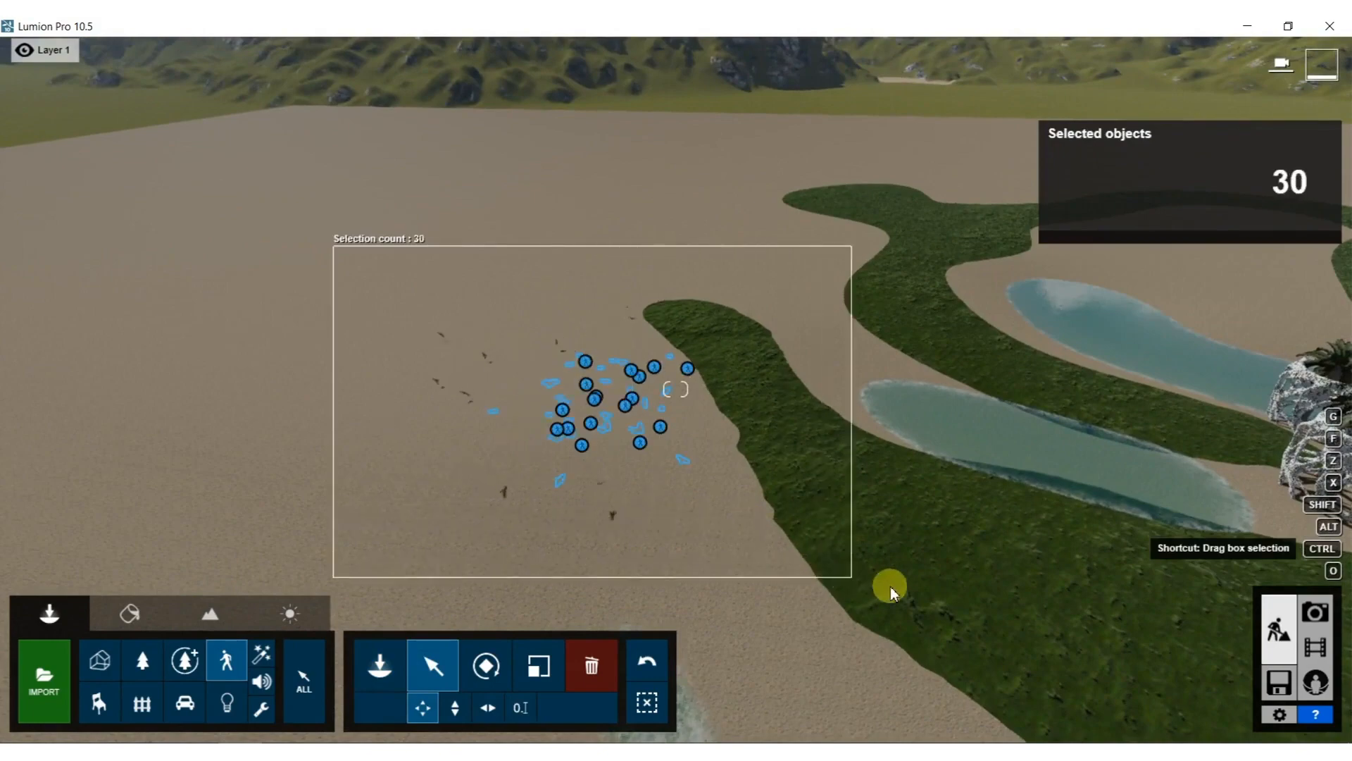
left_click_drag(891, 590, 891, 592, "ctrl")
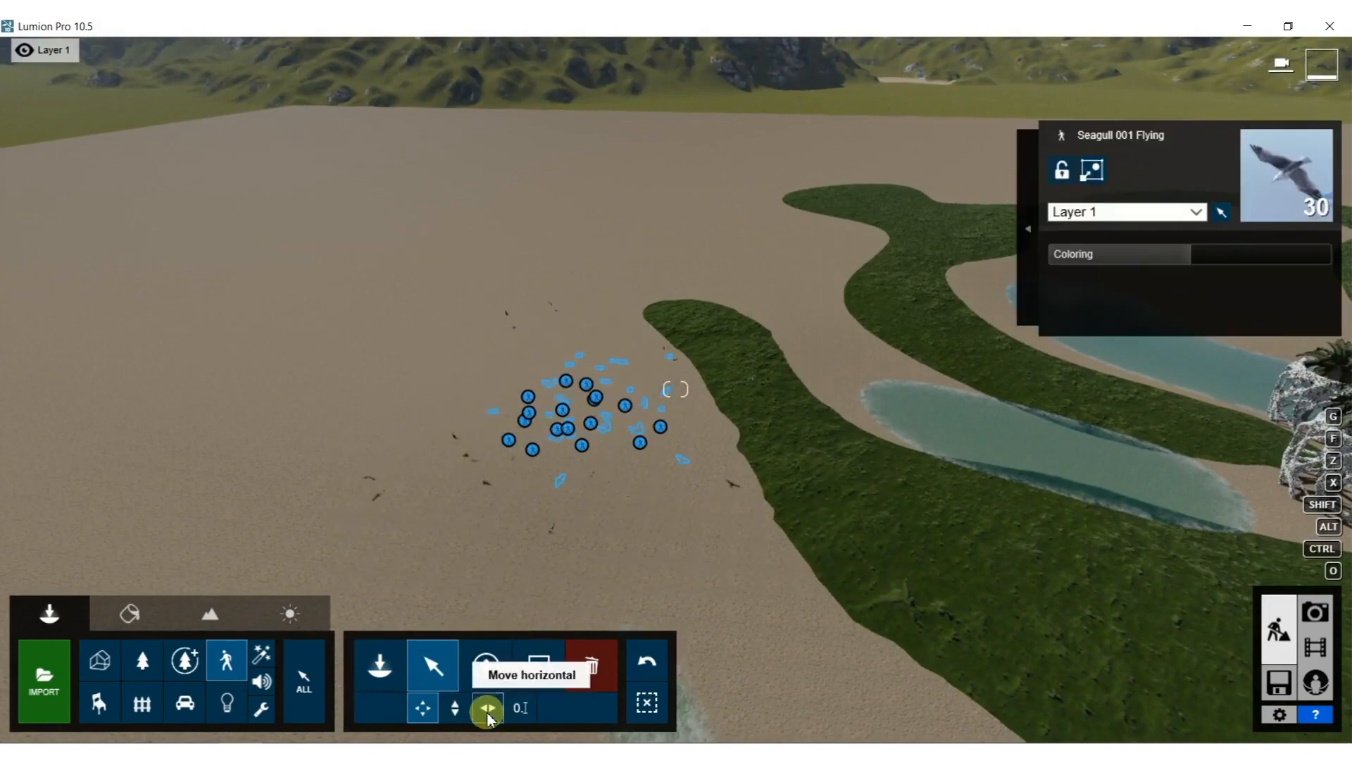
right_click_drag(569, 481, 413, 399)
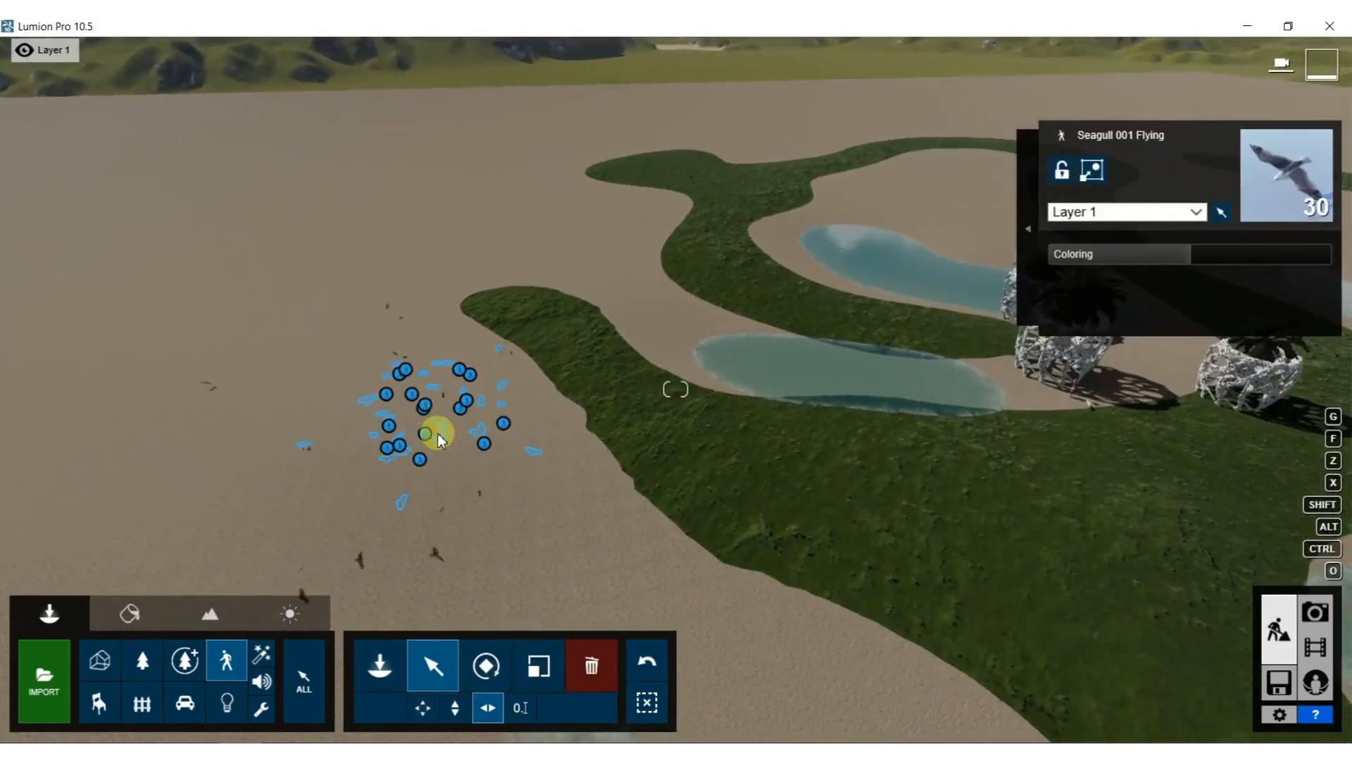
mouse_move(425, 433)
left_mouse_down()
mouse_move(972, 406)
mouse_move(1088, 384)
left_mouse_up()
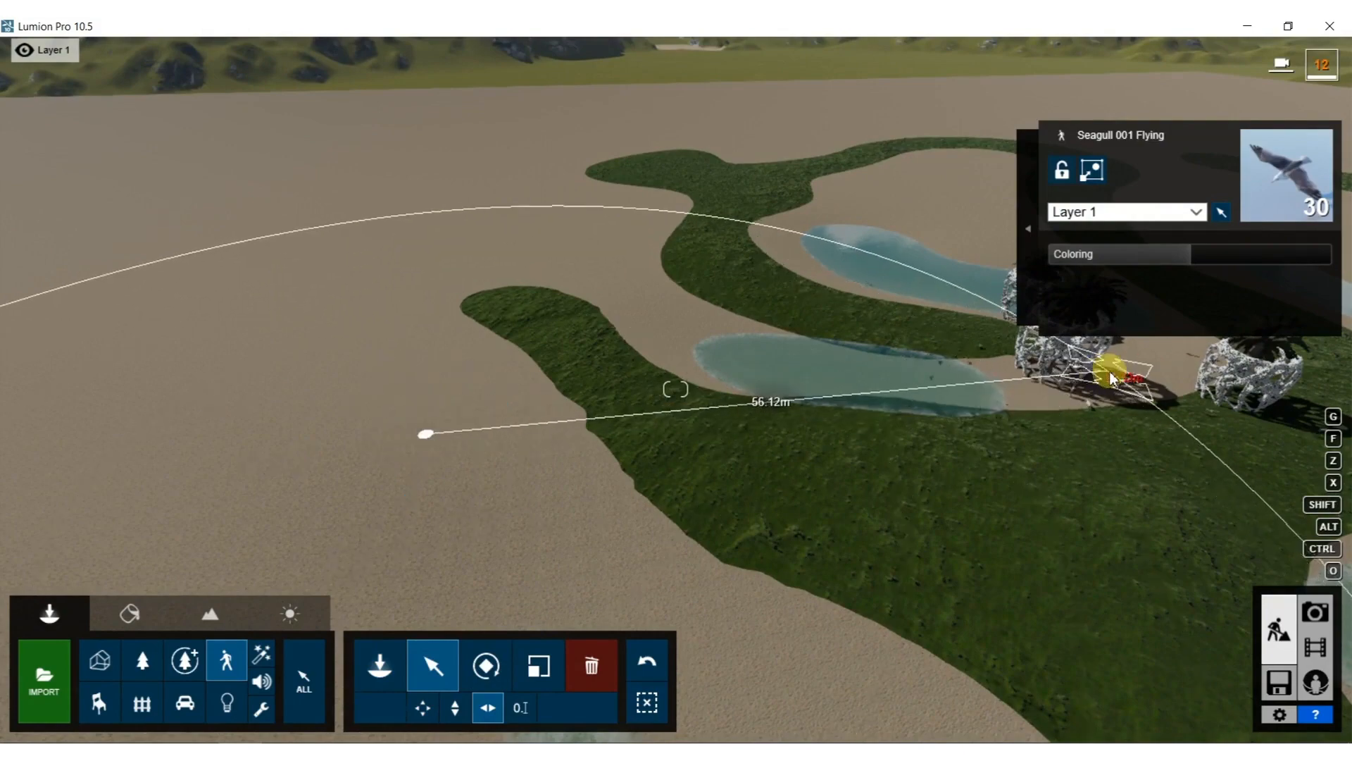
Raise the selected seagull flock vertically from the ground to the height of the lattice structures' upper part.
mouse_move(1020, 391)
right_mouse_down()
mouse_move(1038, 395)
mouse_move(1197, 317)
mouse_move(1211, 345)
right_mouse_up()
key("a")
key("w")
mouse_move(674, 389)
right_mouse_down()
mouse_move(675, 472)
mouse_move(674, 310)
mouse_move(747, 373)
mouse_move(747, 472)
mouse_move(753, 211)
right_mouse_up()
key("w")
key("s")
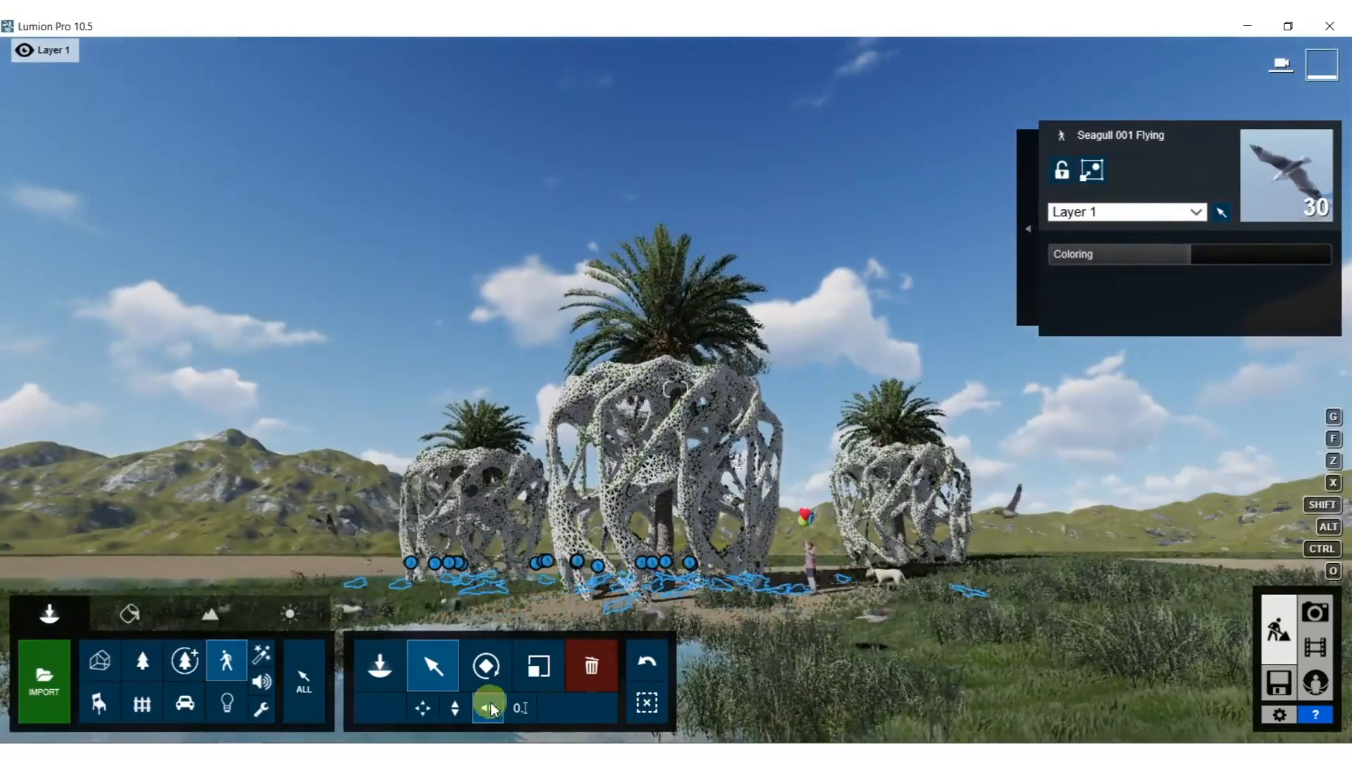
left_click_drag(662, 586, 665, 377)
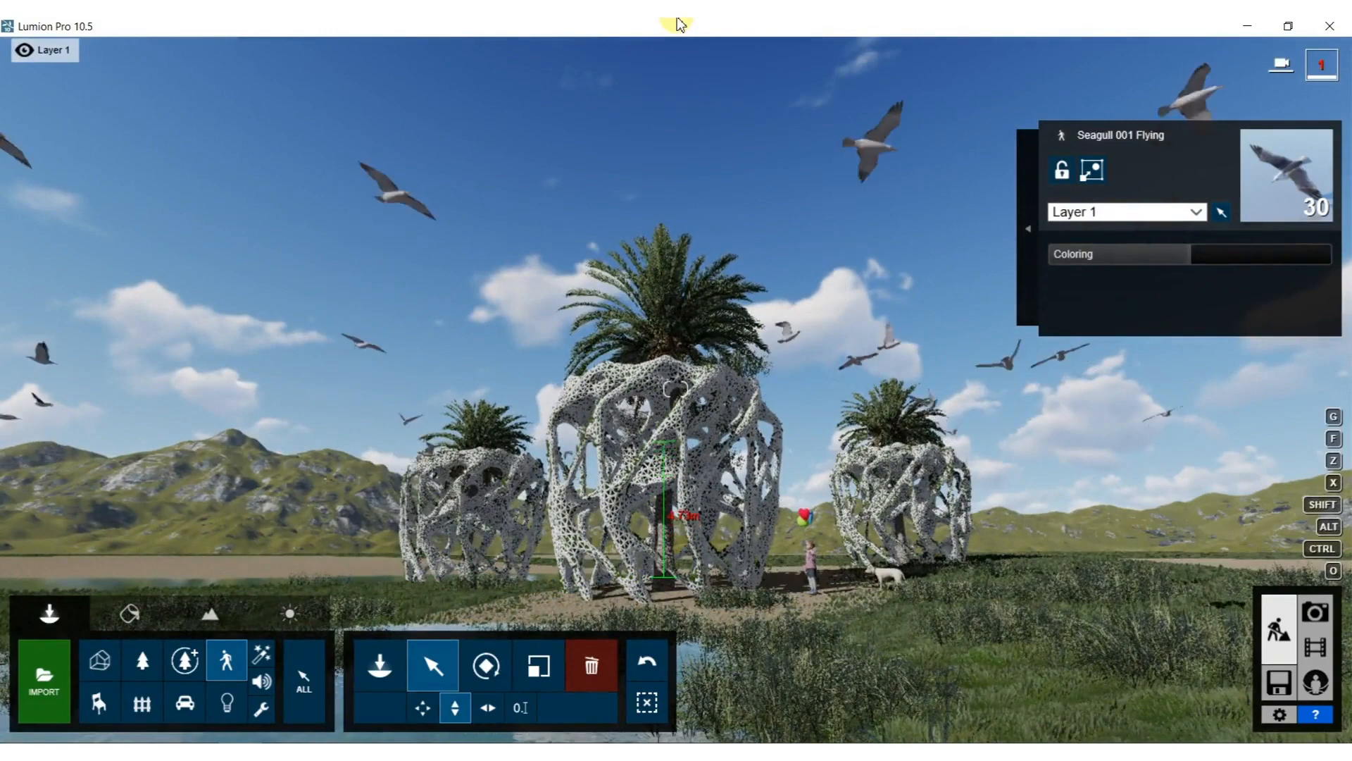
left_click_drag(673, 19, 672, 19)
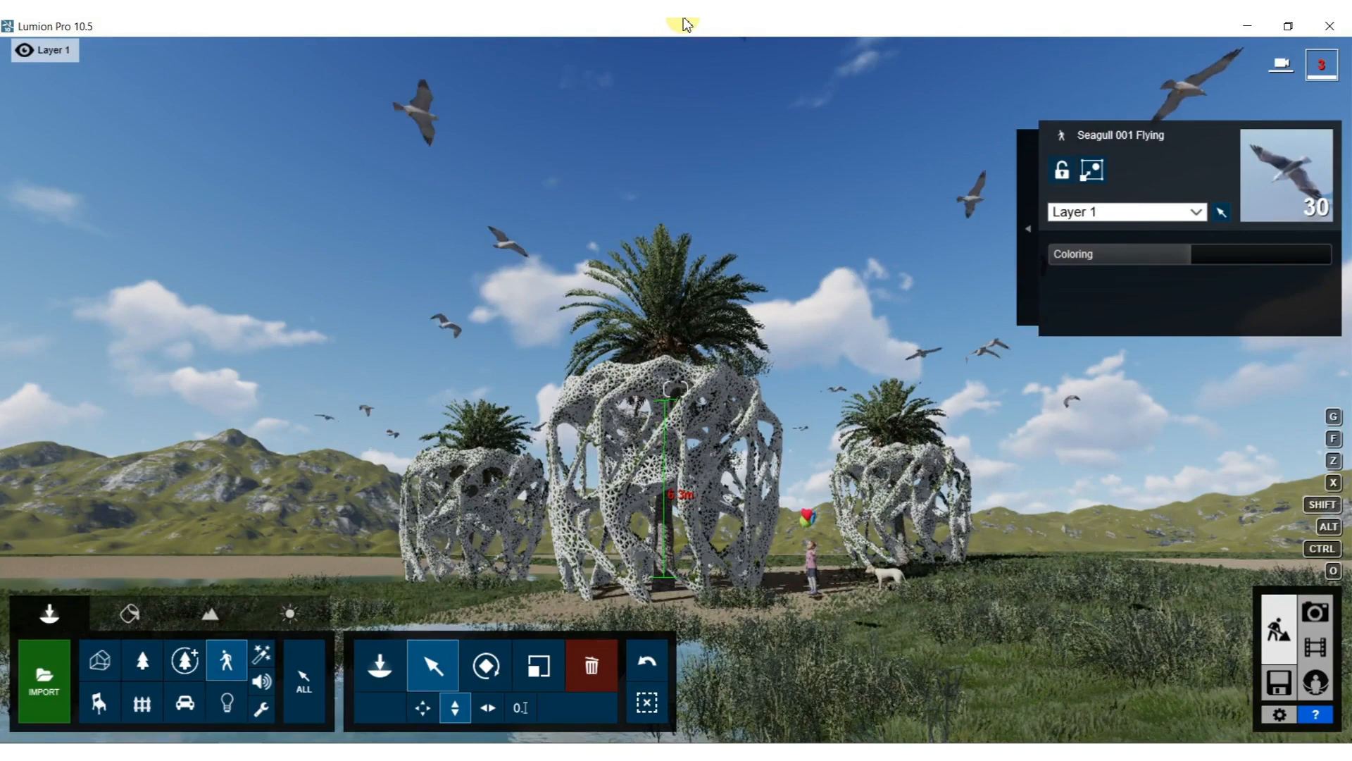
left_click_drag(675, 82, 673, 82)
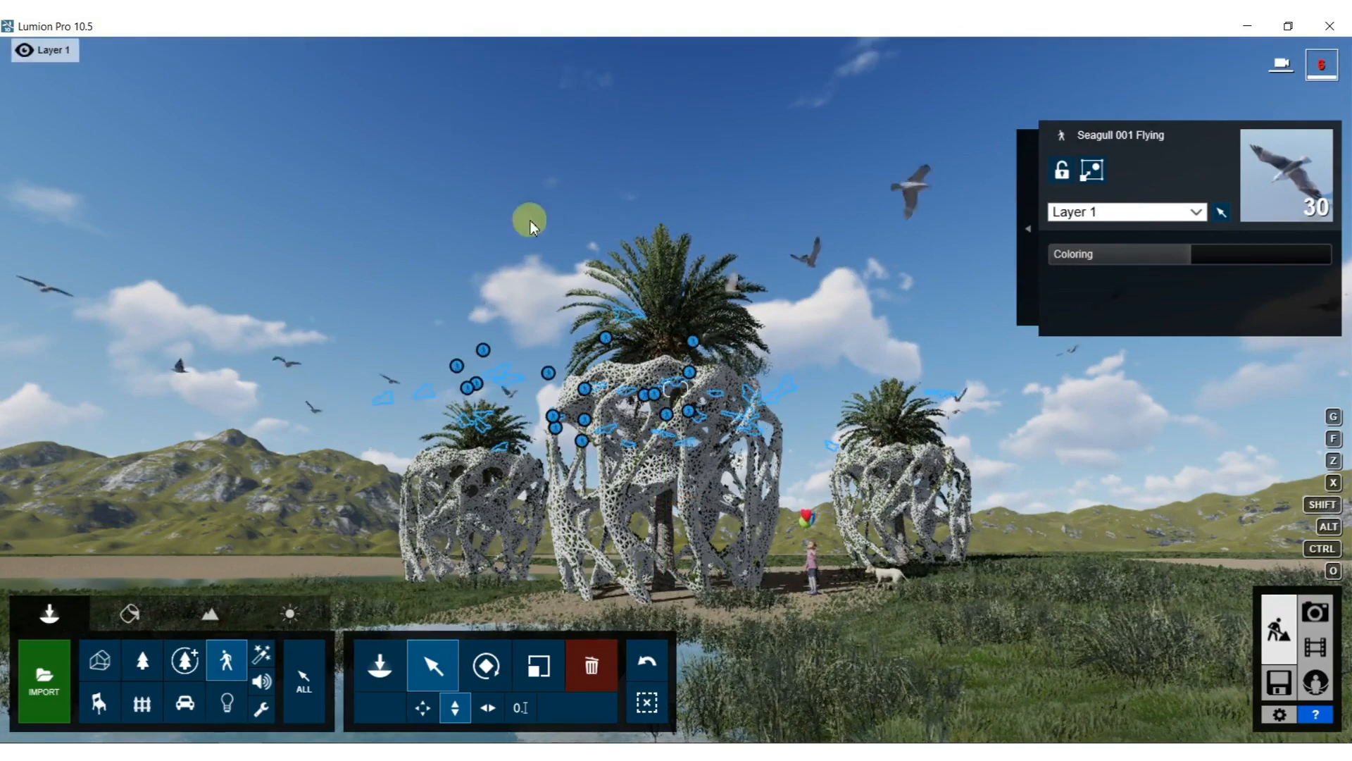
Scatter a cluster of low wild grass from the nature library over the meadow beside the dog.
left_click(140, 662)
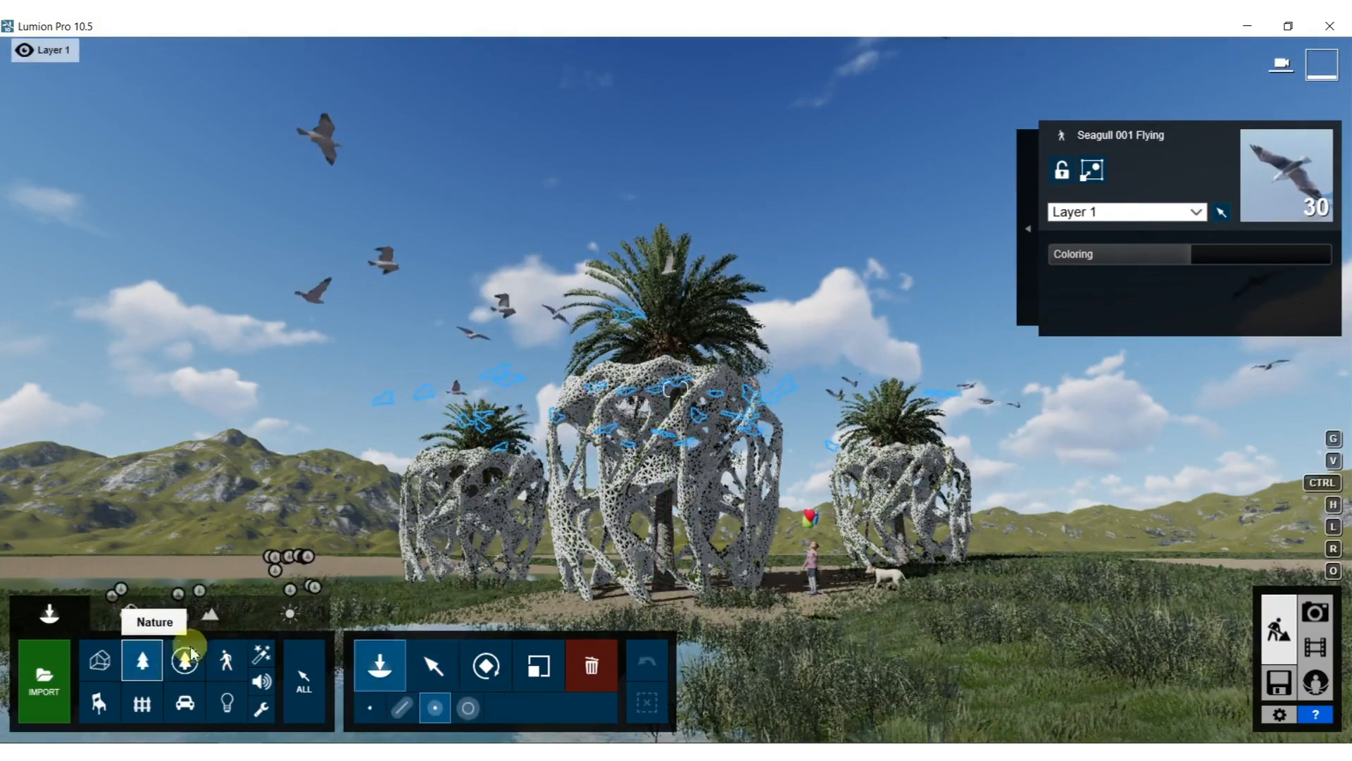
left_click(173, 319)
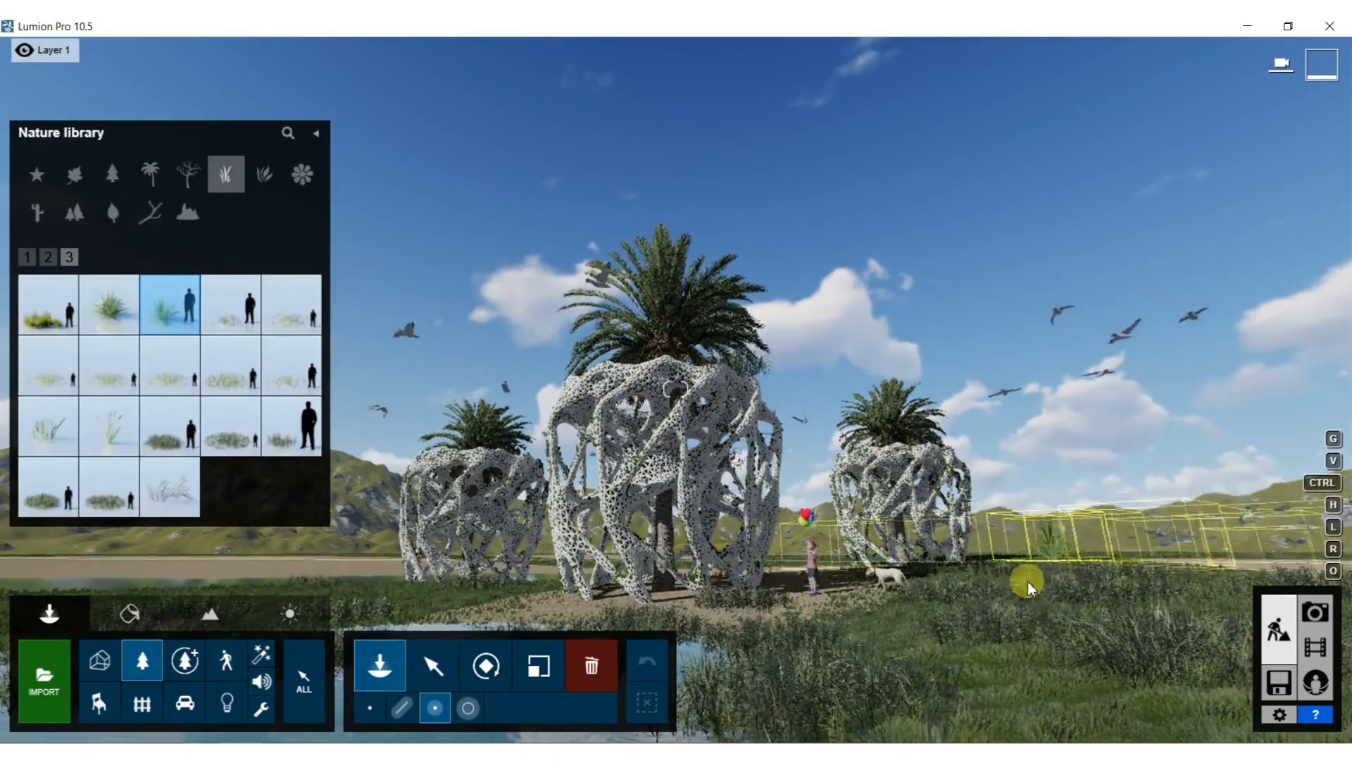
left_click(107, 504)
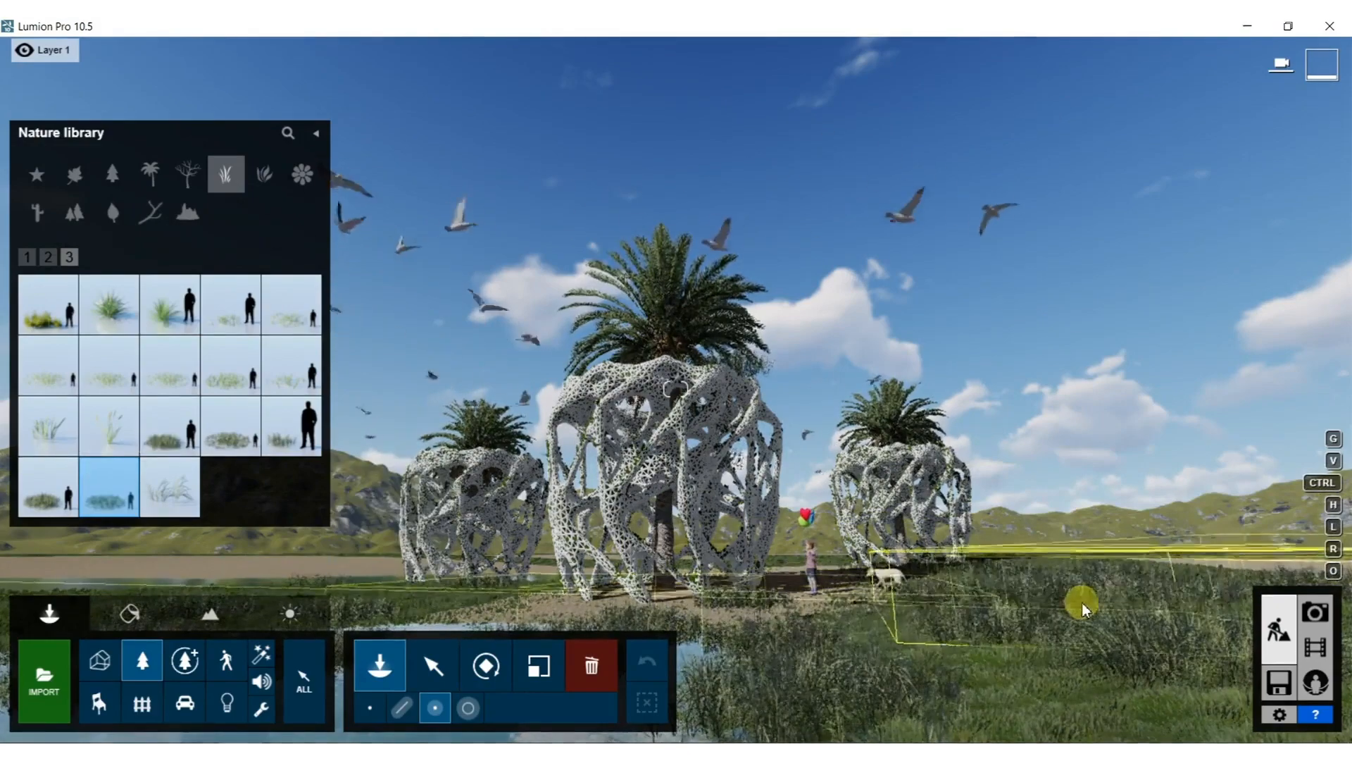
left_click(1172, 610)
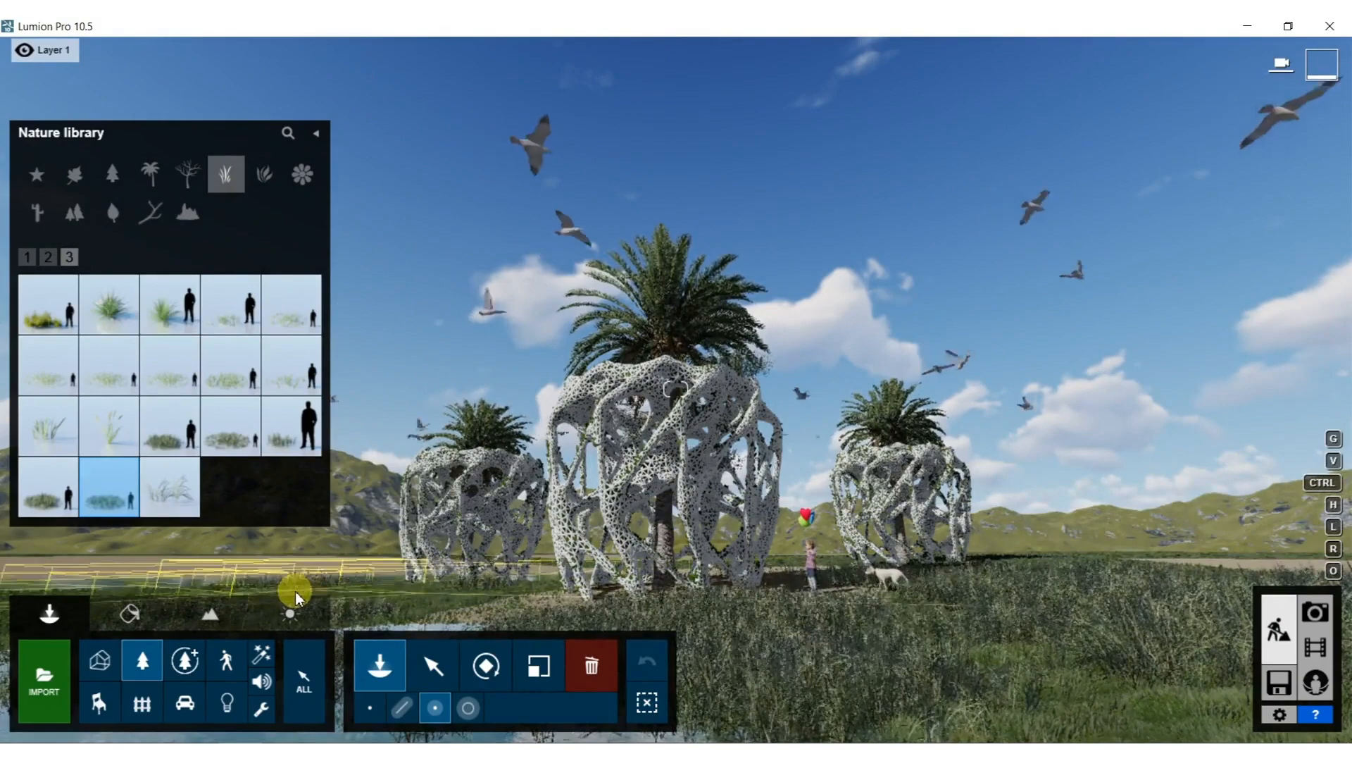
Switch to single-object placement and plant several tufts of tall plumed grass on the meadow behind the dog.
left_click(366, 707)
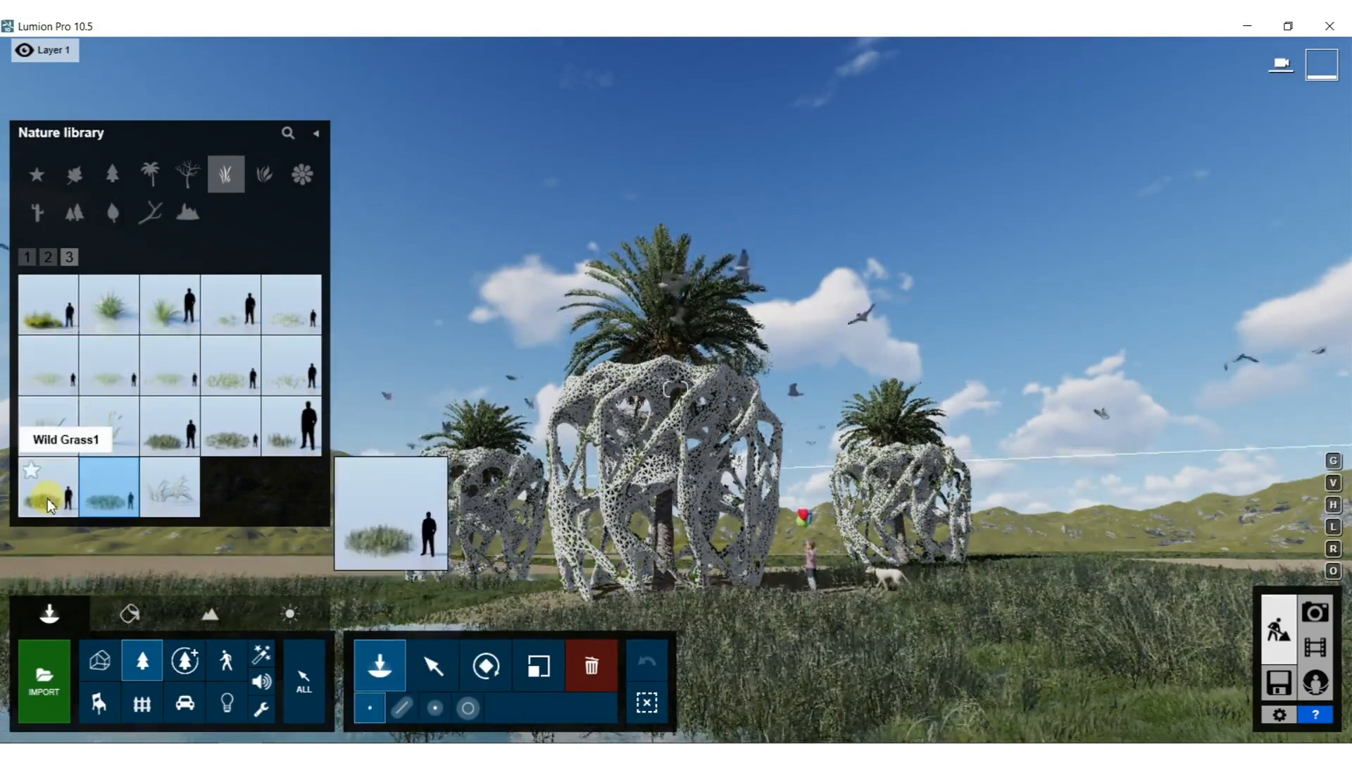
left_click(113, 315)
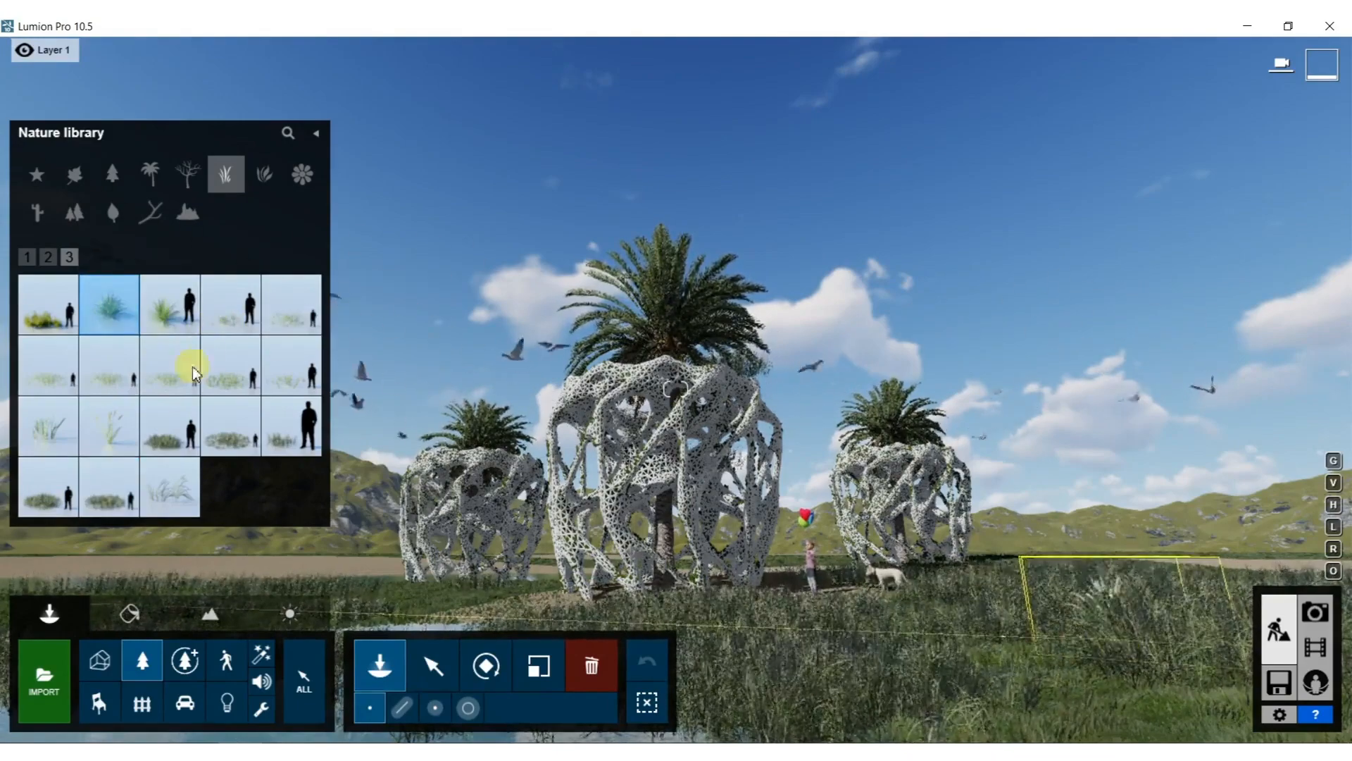
left_click(45, 258)
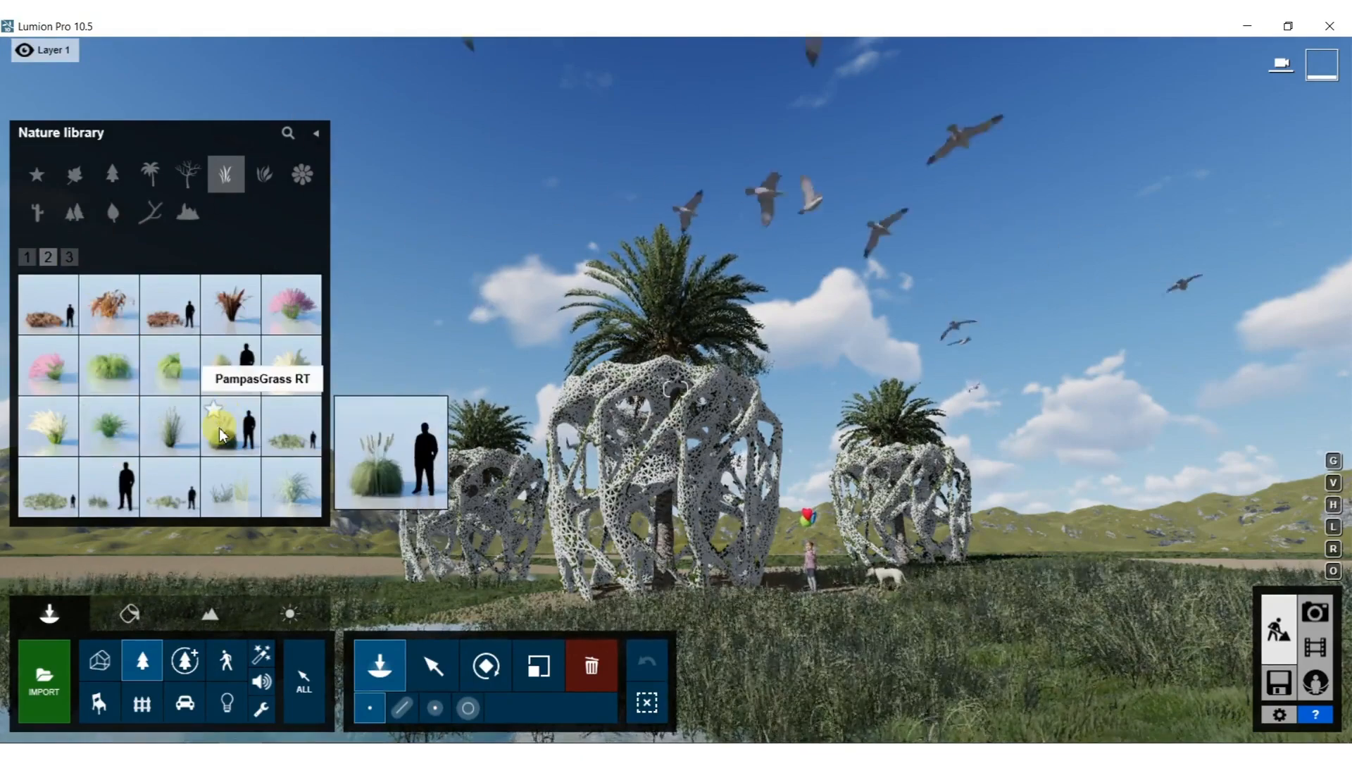
left_click(170, 426)
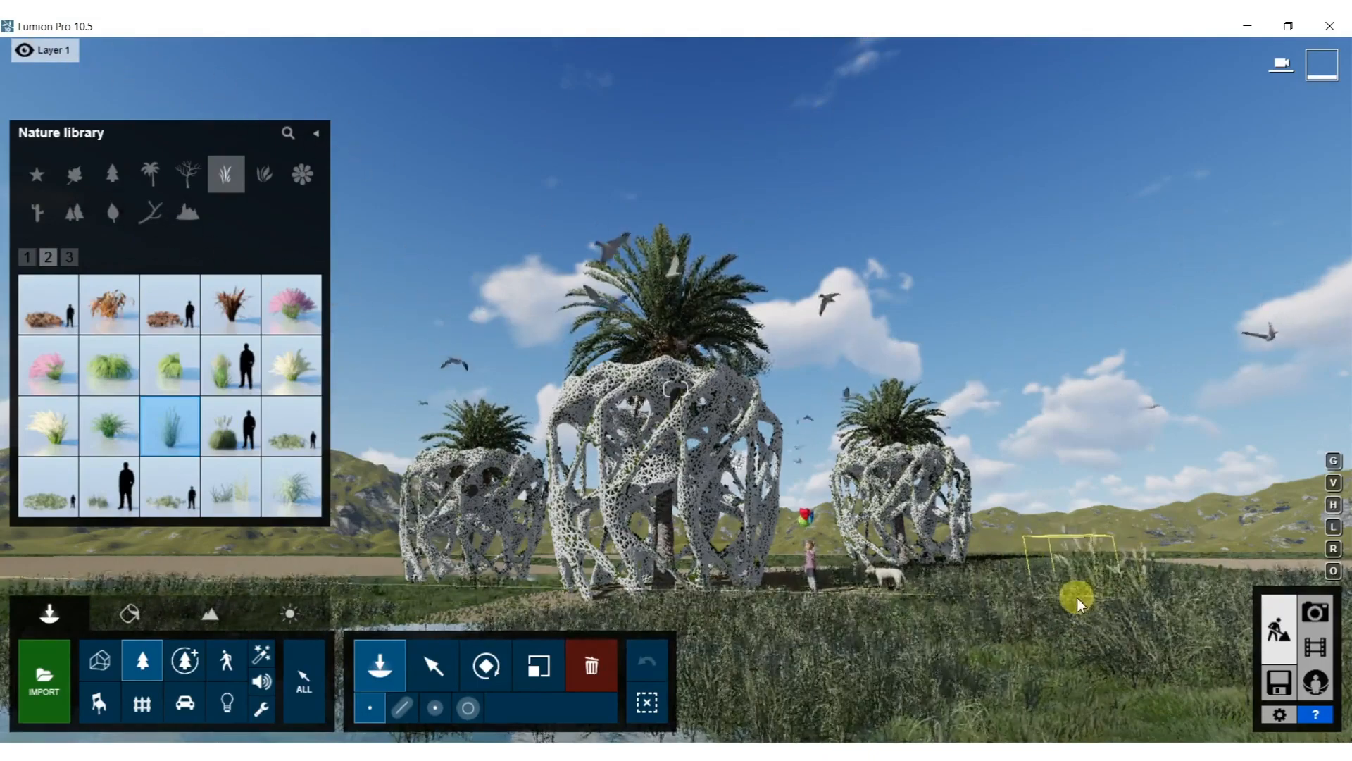
key("w")
key("q")
right_click_drag(1044, 607, 987, 446)
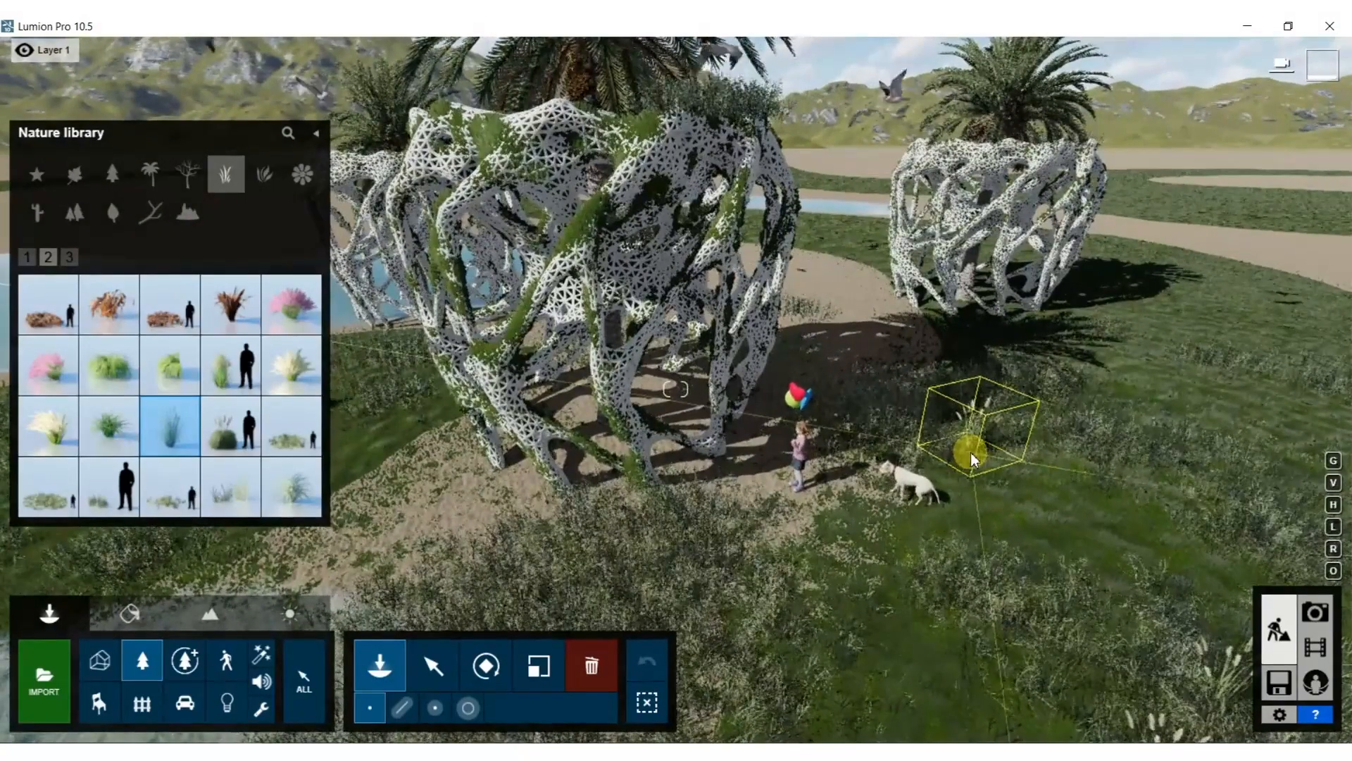
left_click(1007, 443)
left_click(1077, 443)
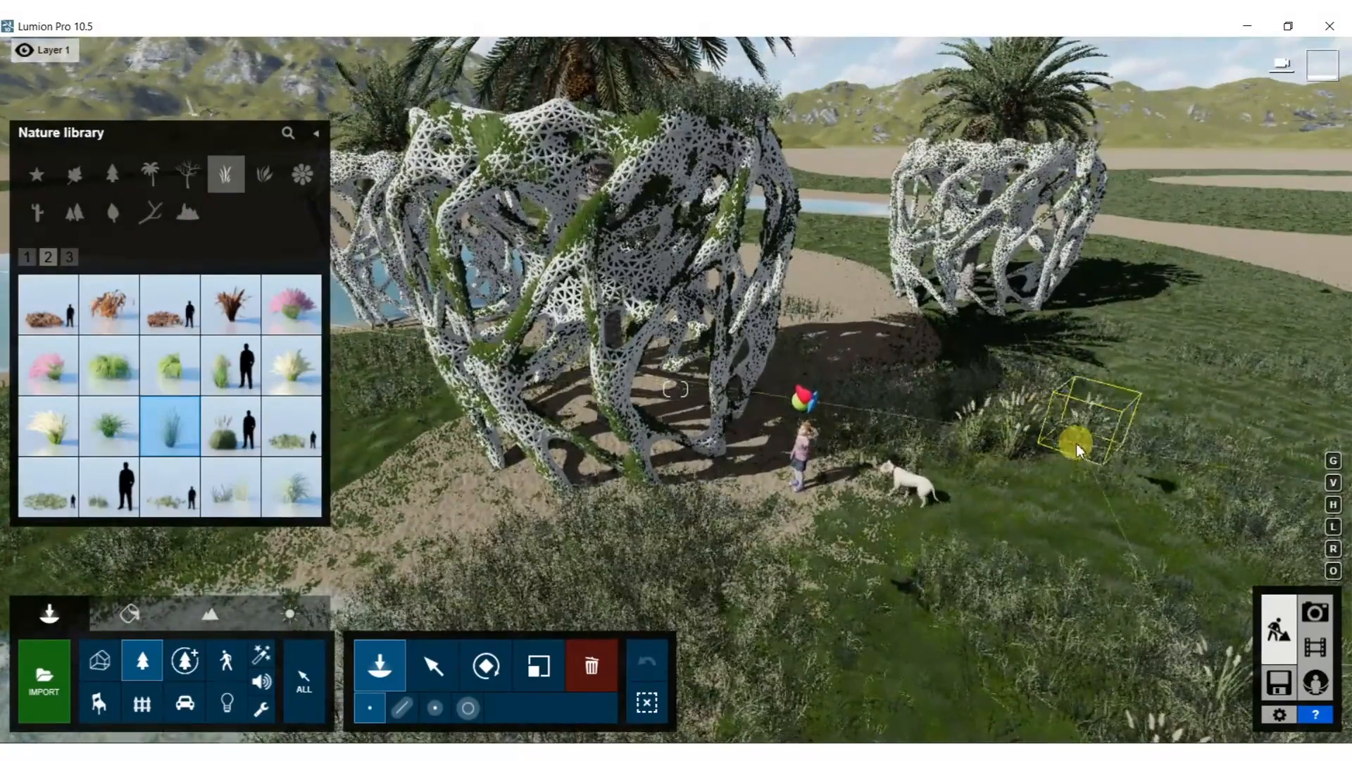
left_click(1134, 452)
left_click(1113, 474)
Plant more tall plumed grass tufts on the green bank between the two ponds beside the front structure.
right_click_drag(1109, 475, 579, 431)
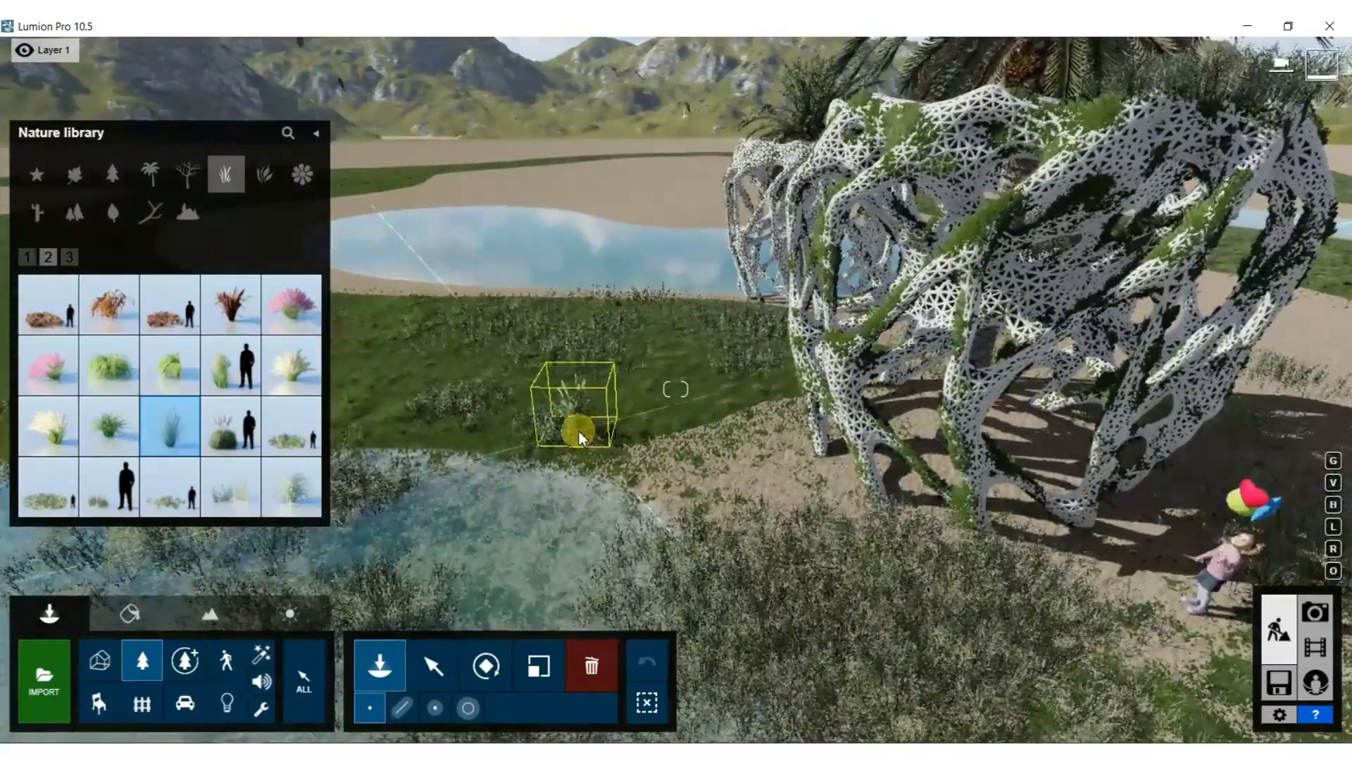
left_click(540, 398)
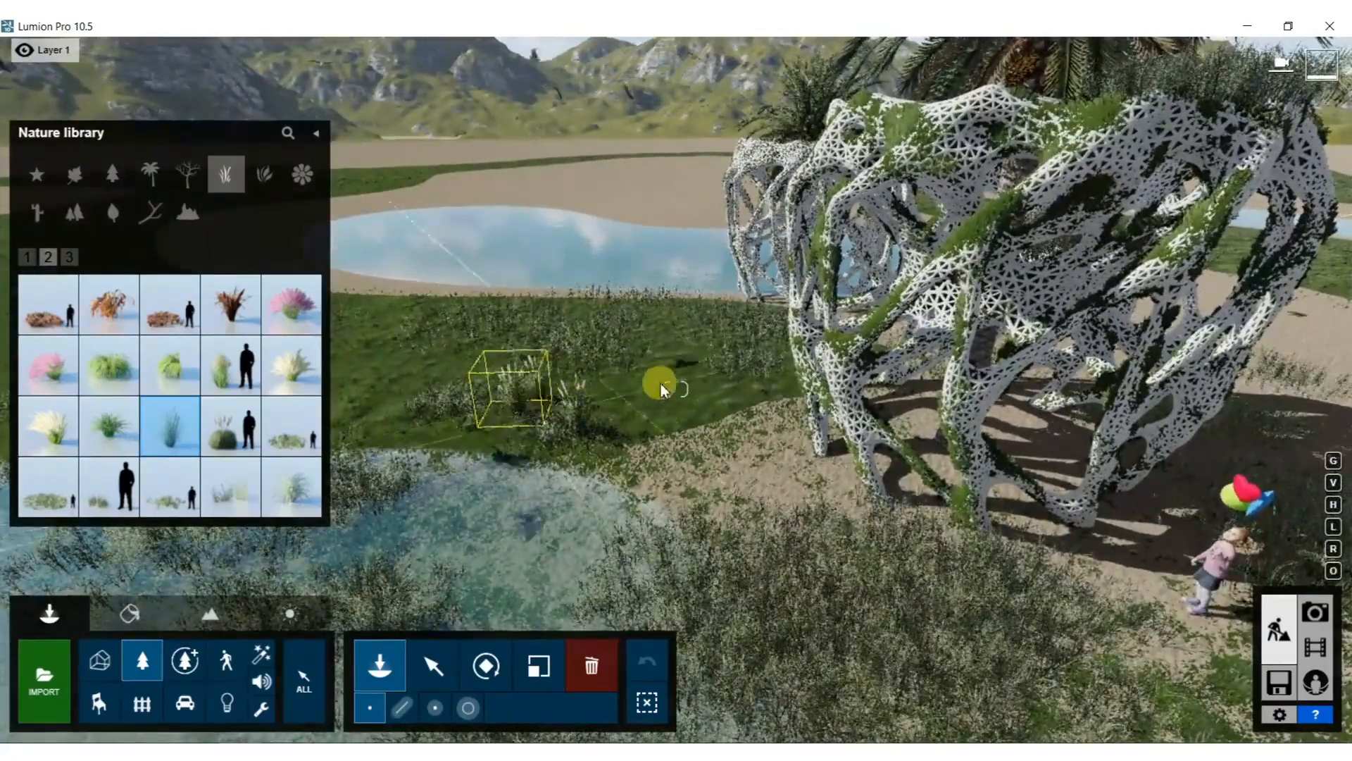
left_click(733, 352)
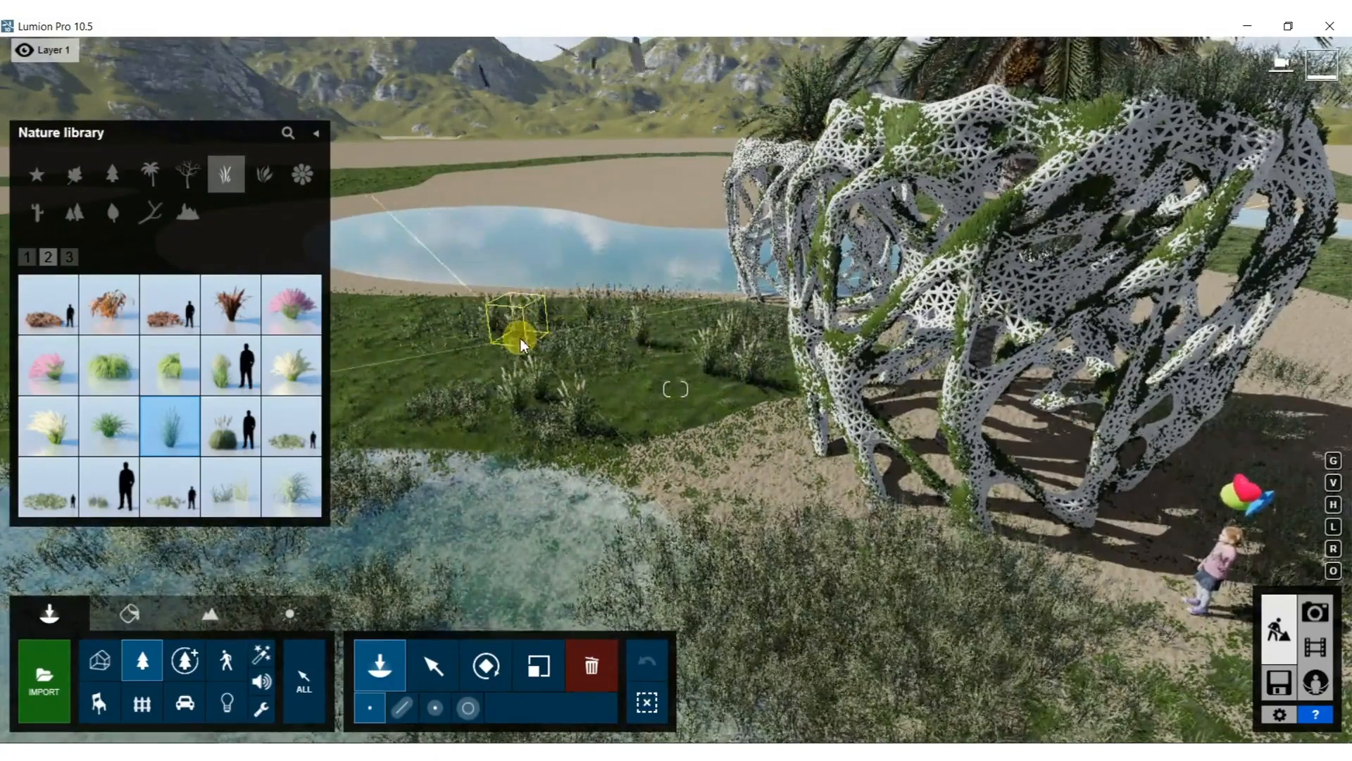
Browse the logs, dead wood and twigs of the nature library for a fallen-wood model that suits the meadow.
left_click(151, 214)
mouse_move(107, 381)
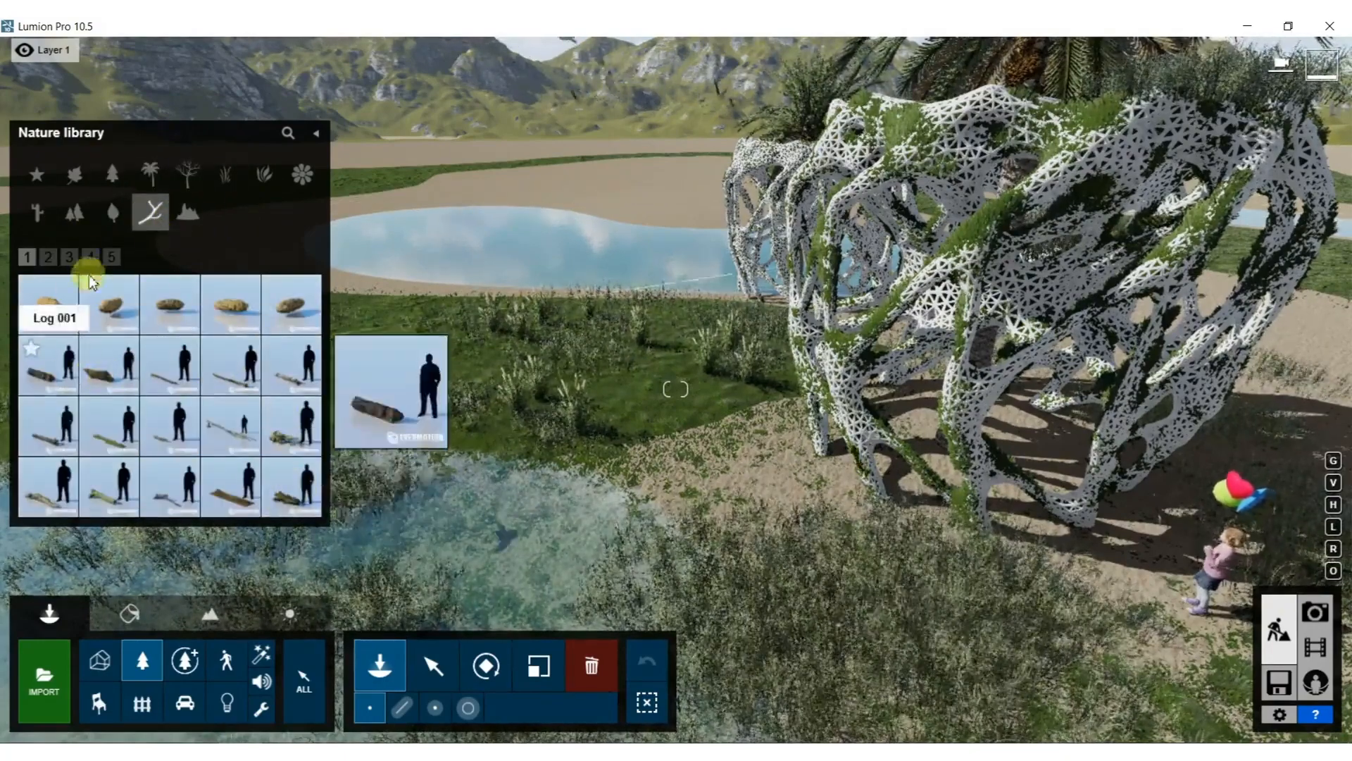
mouse_move(245, 497)
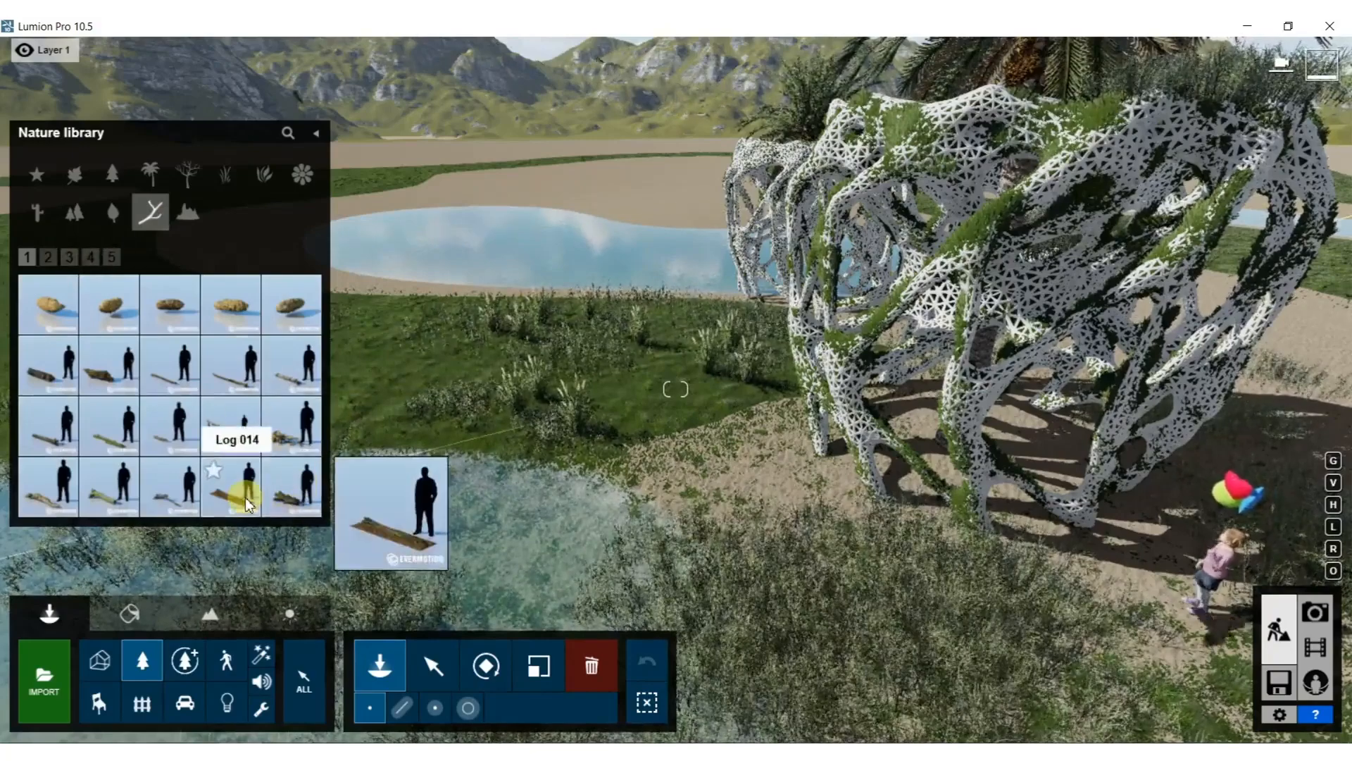
left_click(68, 258)
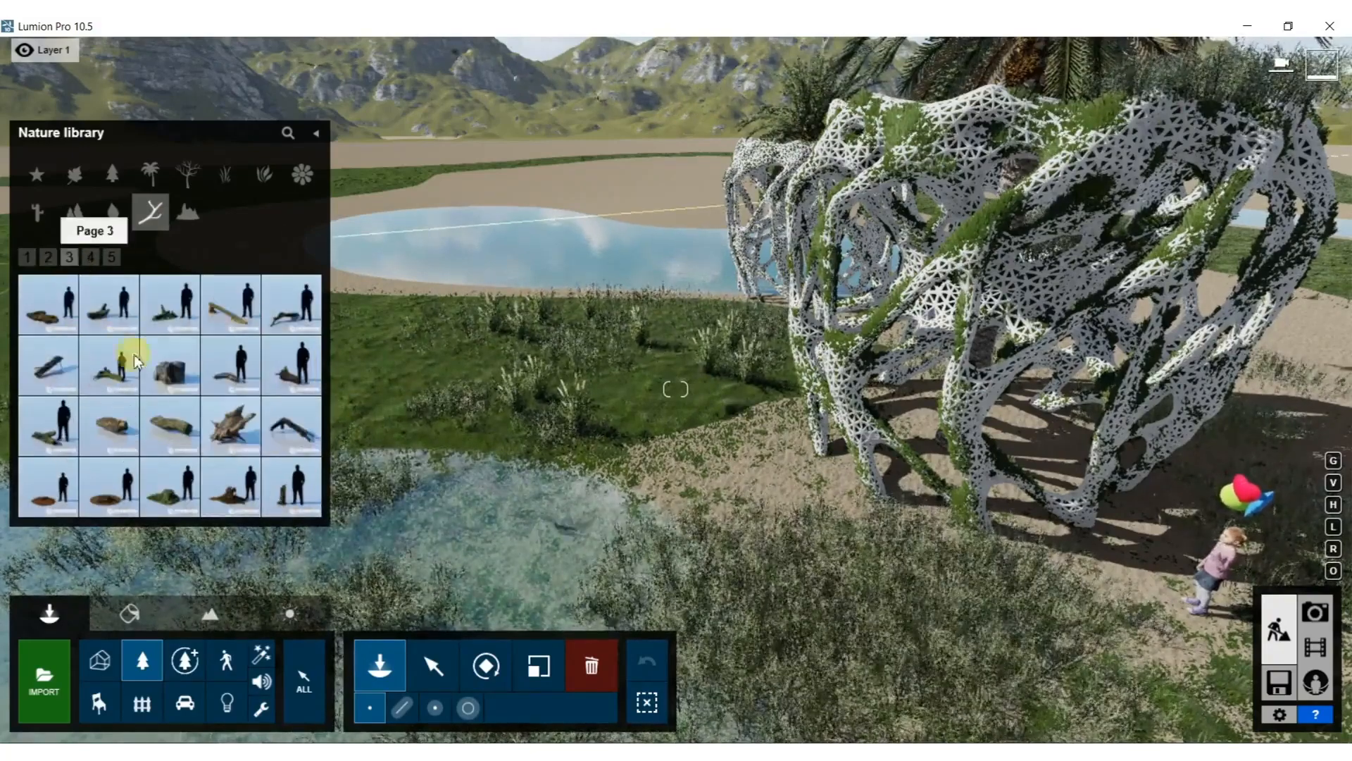
mouse_move(237, 434)
left_click(317, 435)
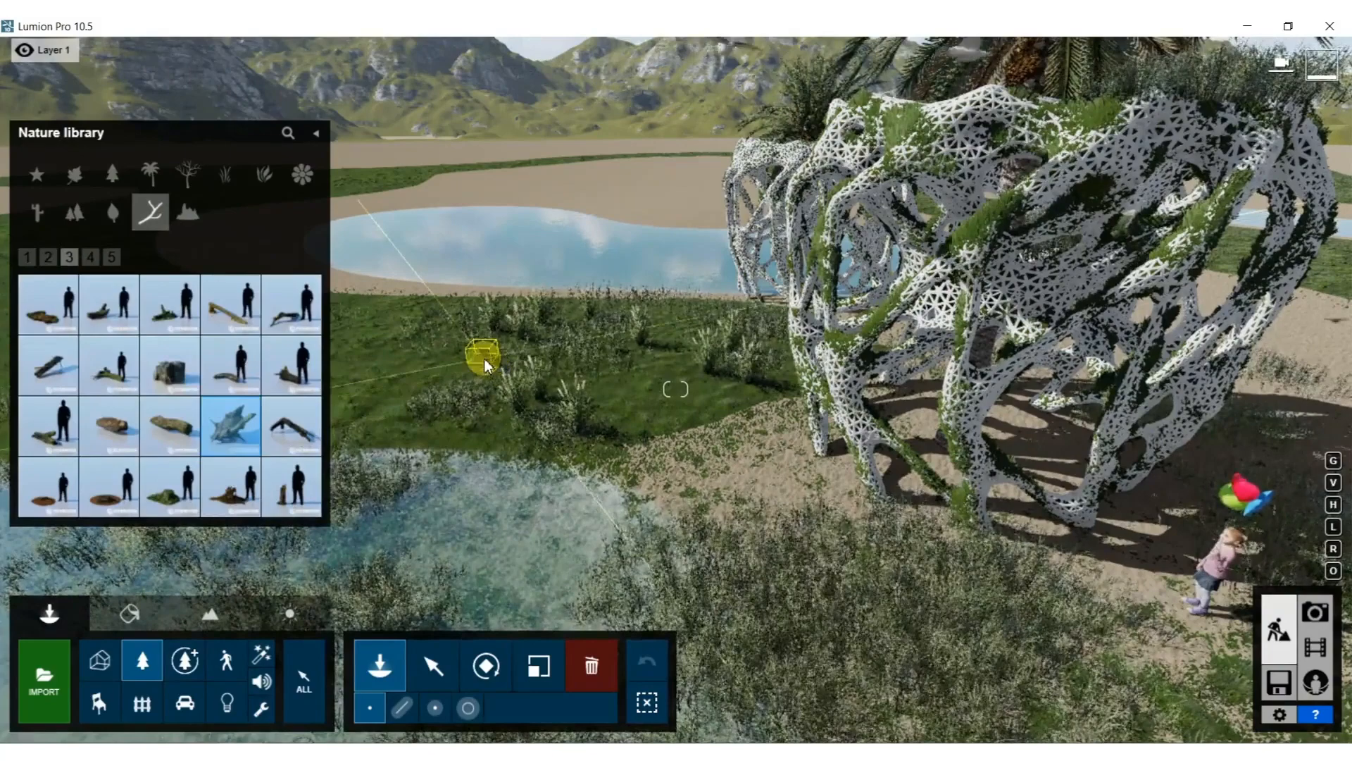
mouse_move(58, 430)
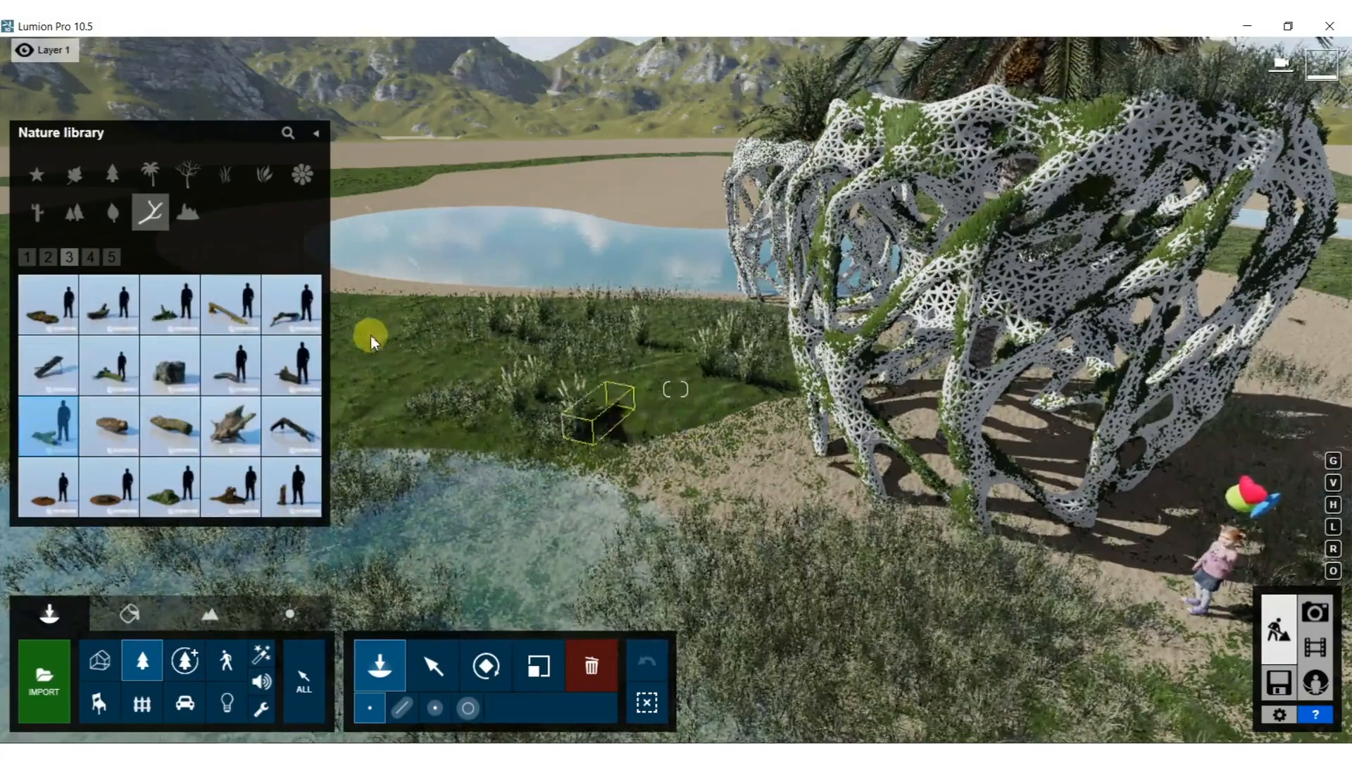
left_click(91, 255)
mouse_move(234, 421)
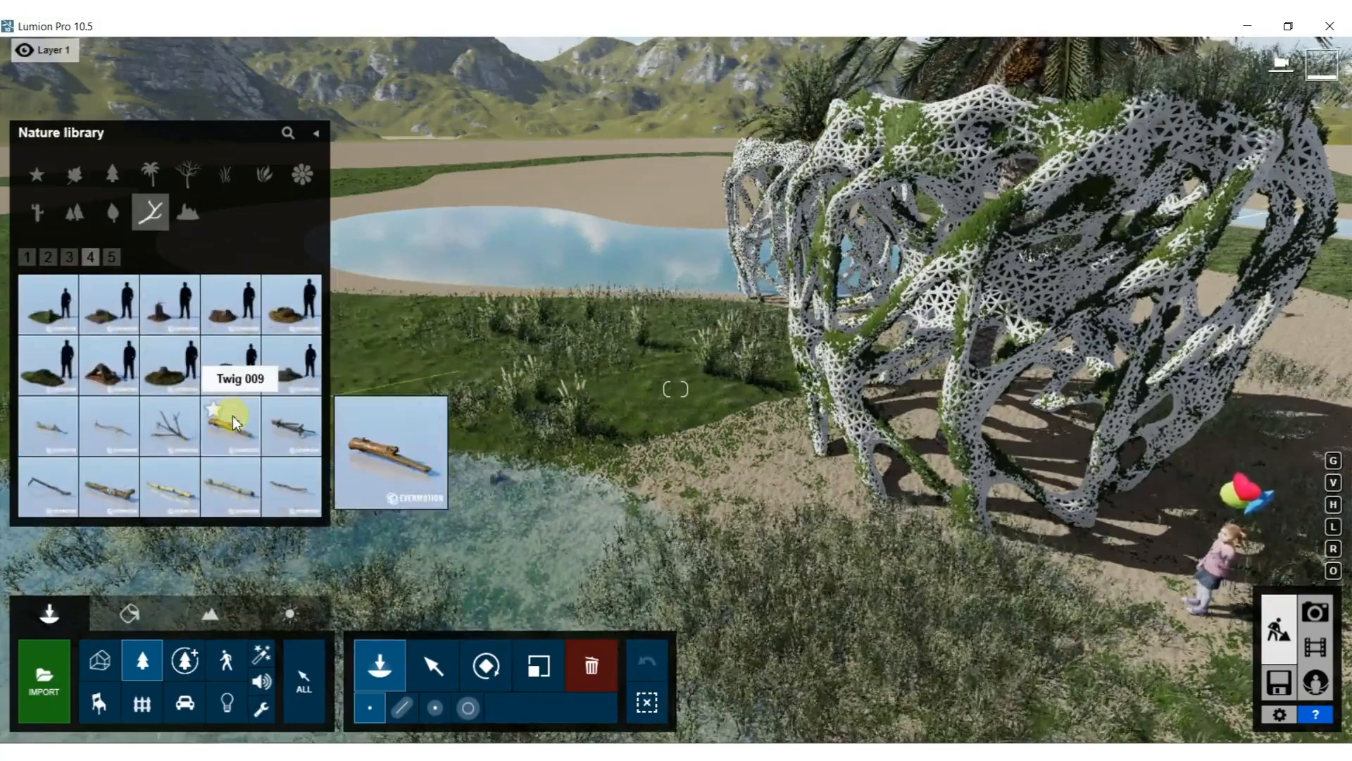
left_click(113, 258)
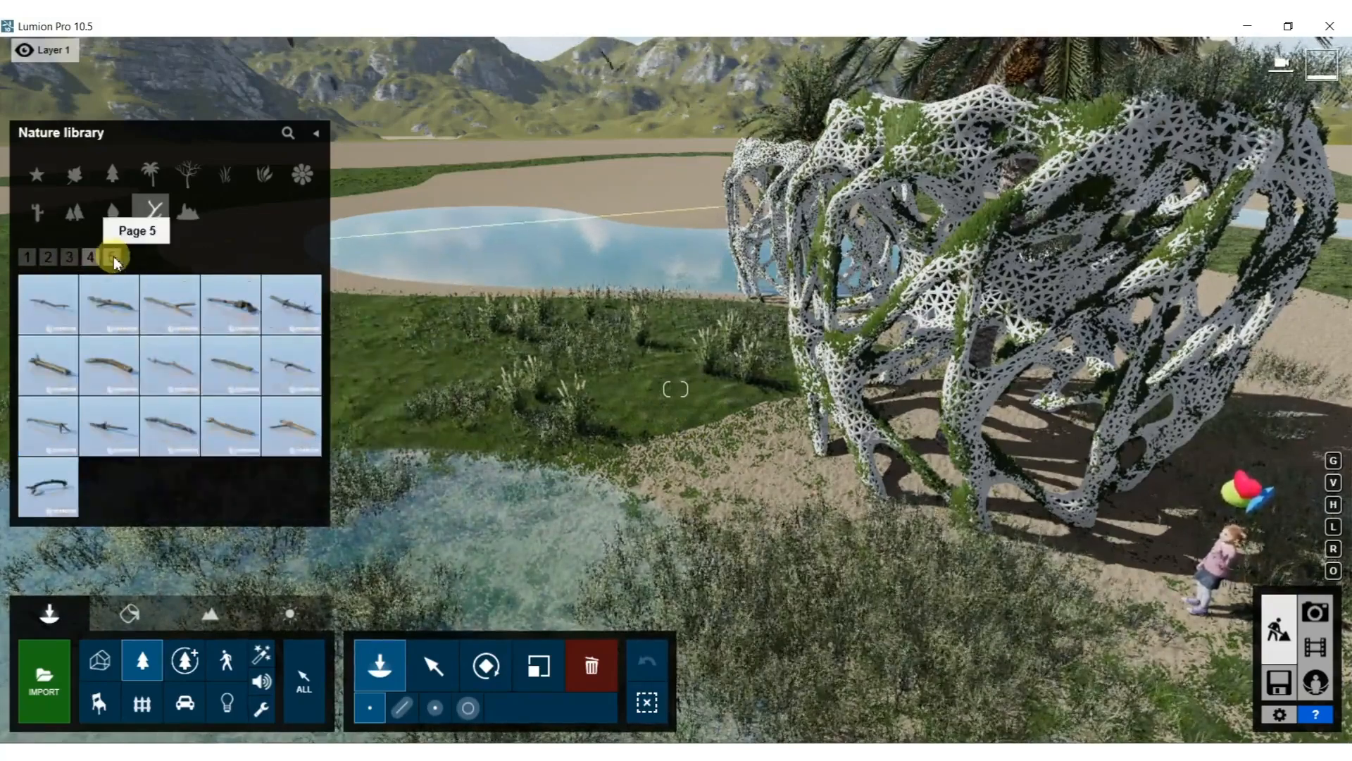
Place an enlarged fallen branch log on the grass bank between the pond and the front structure.
left_click(69, 258)
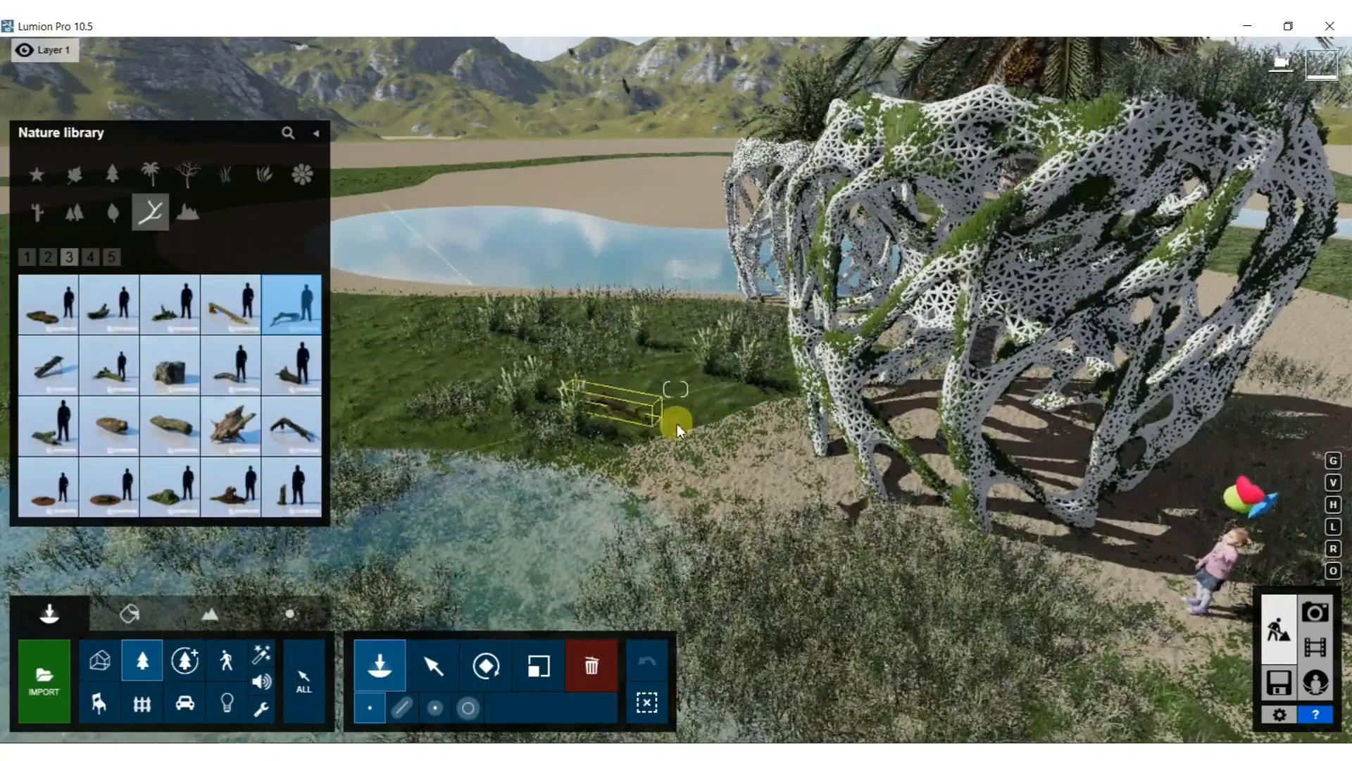
key("l")
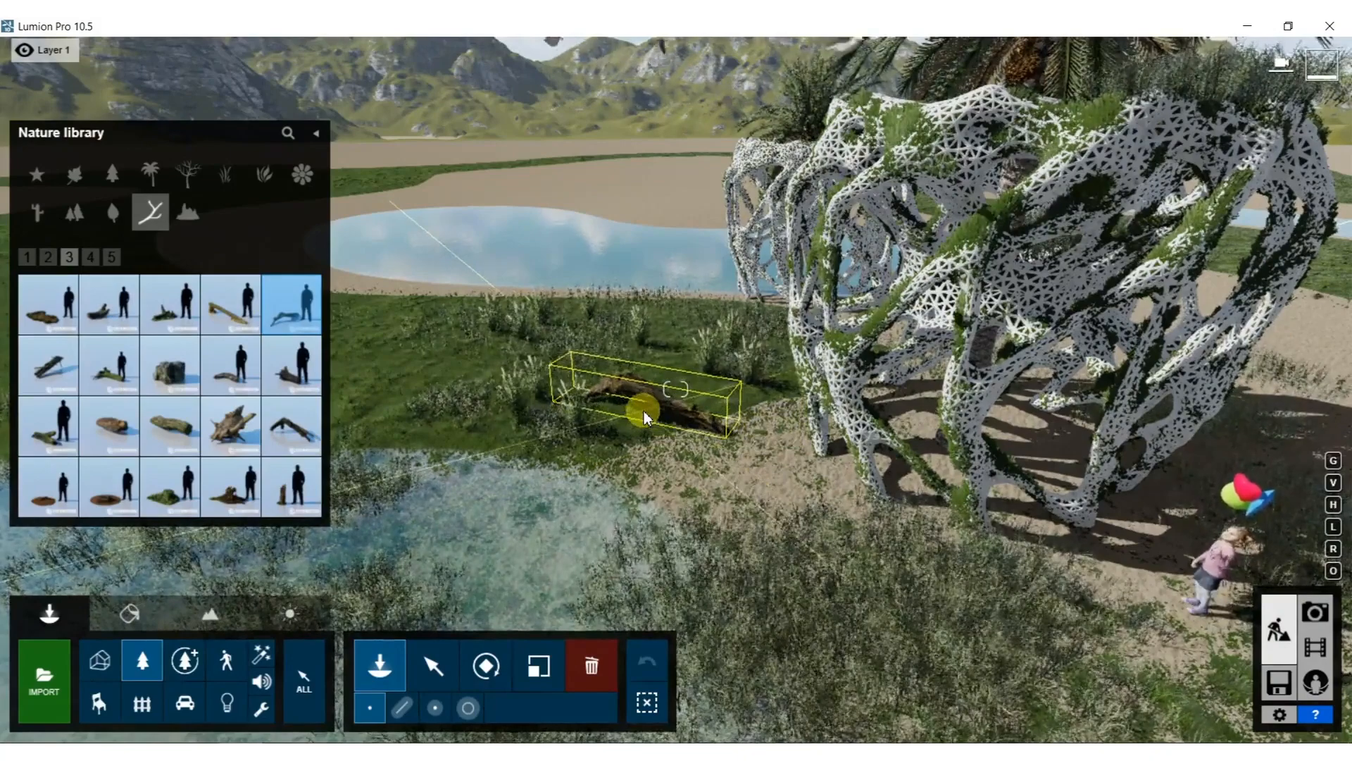
left_click(644, 411)
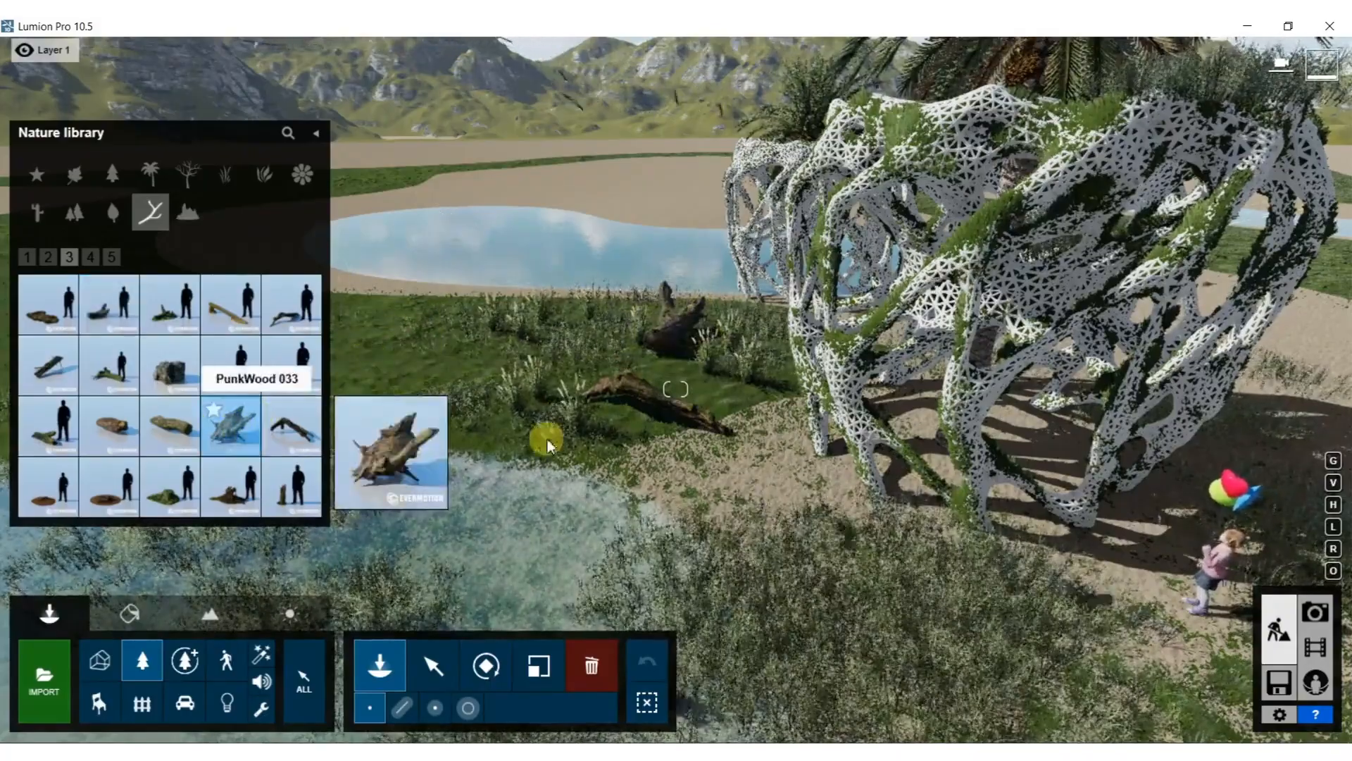
Place an enlarged PunkWood 033 stump on the grass behind the dog.
left_click(677, 487)
key("s")
right_click_drag(677, 487, 1003, 474)
key("a")
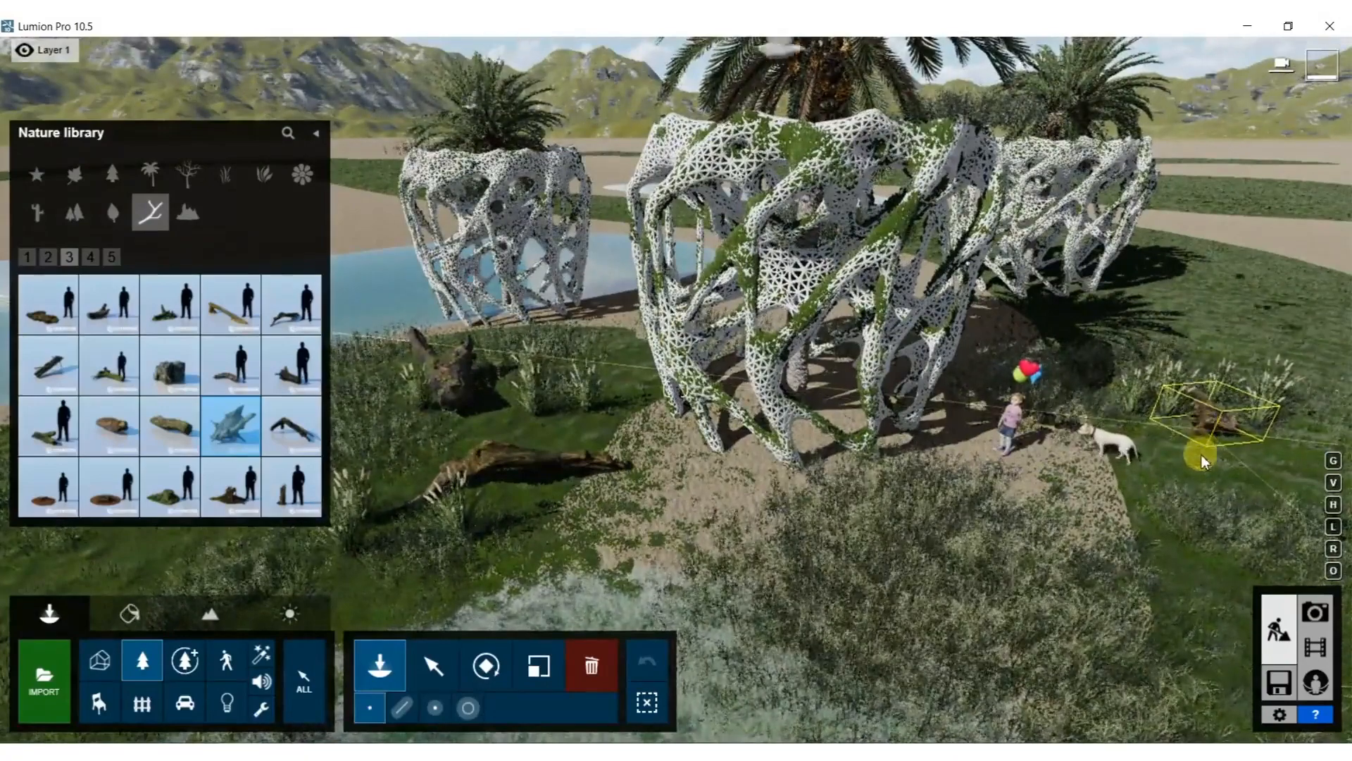
key("l")
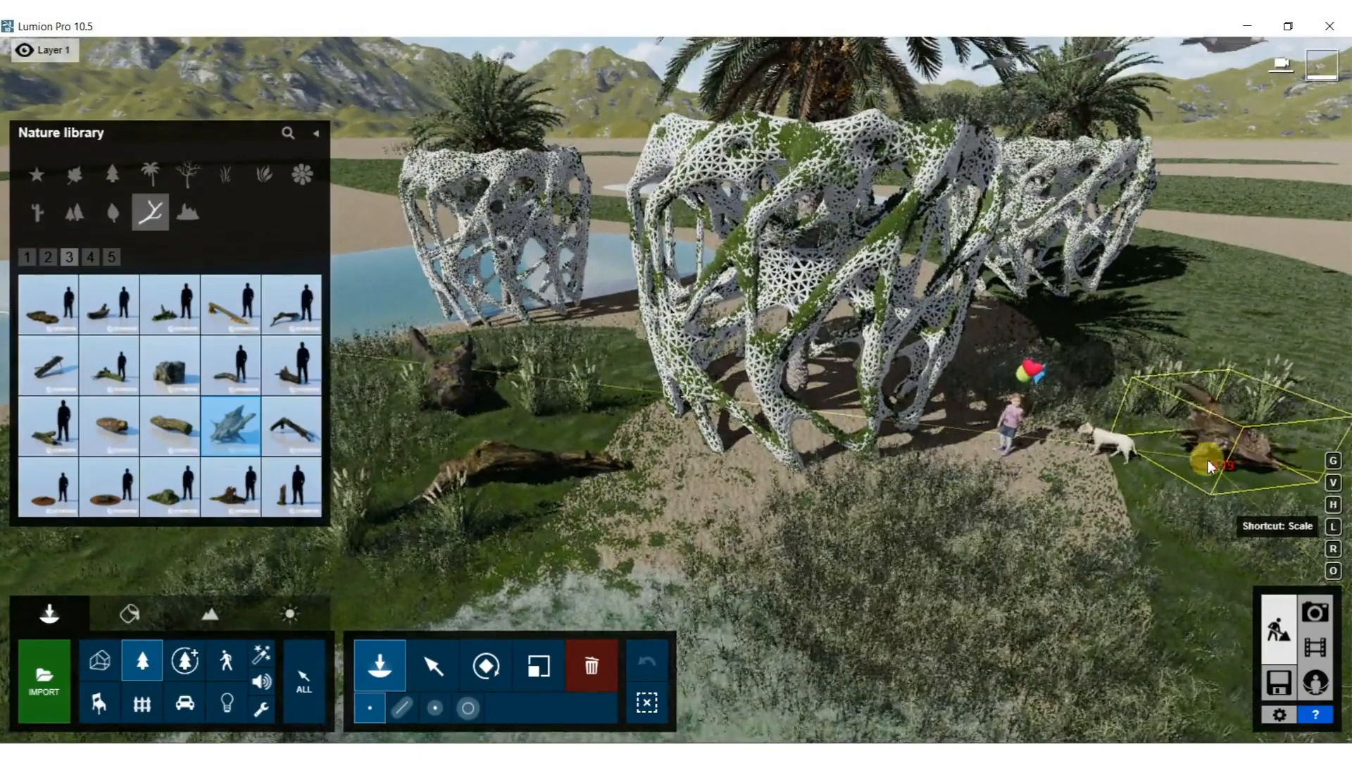
left_click(1208, 464)
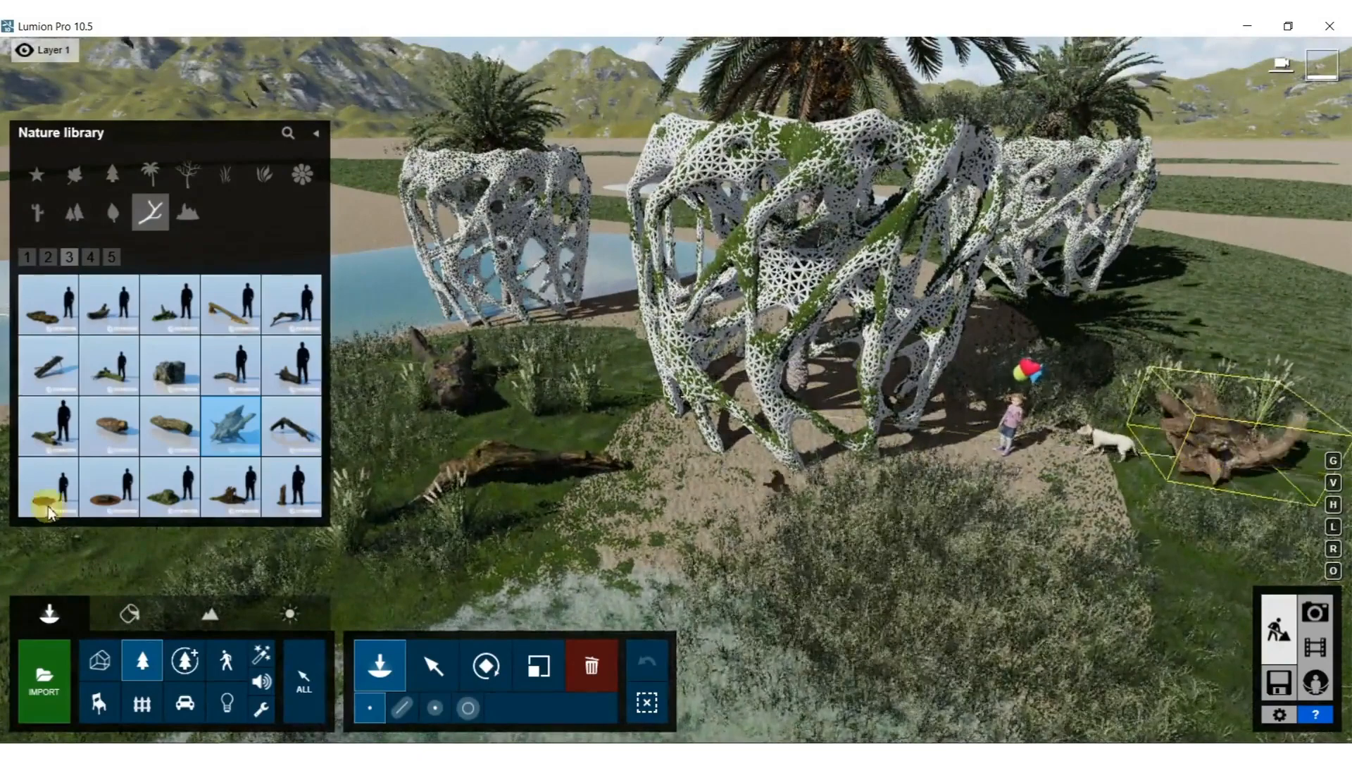
Place a scaled-down log with an upright branch on the open grass beyond the stump.
left_click(55, 437)
right_click_drag(1063, 489, 1134, 362)
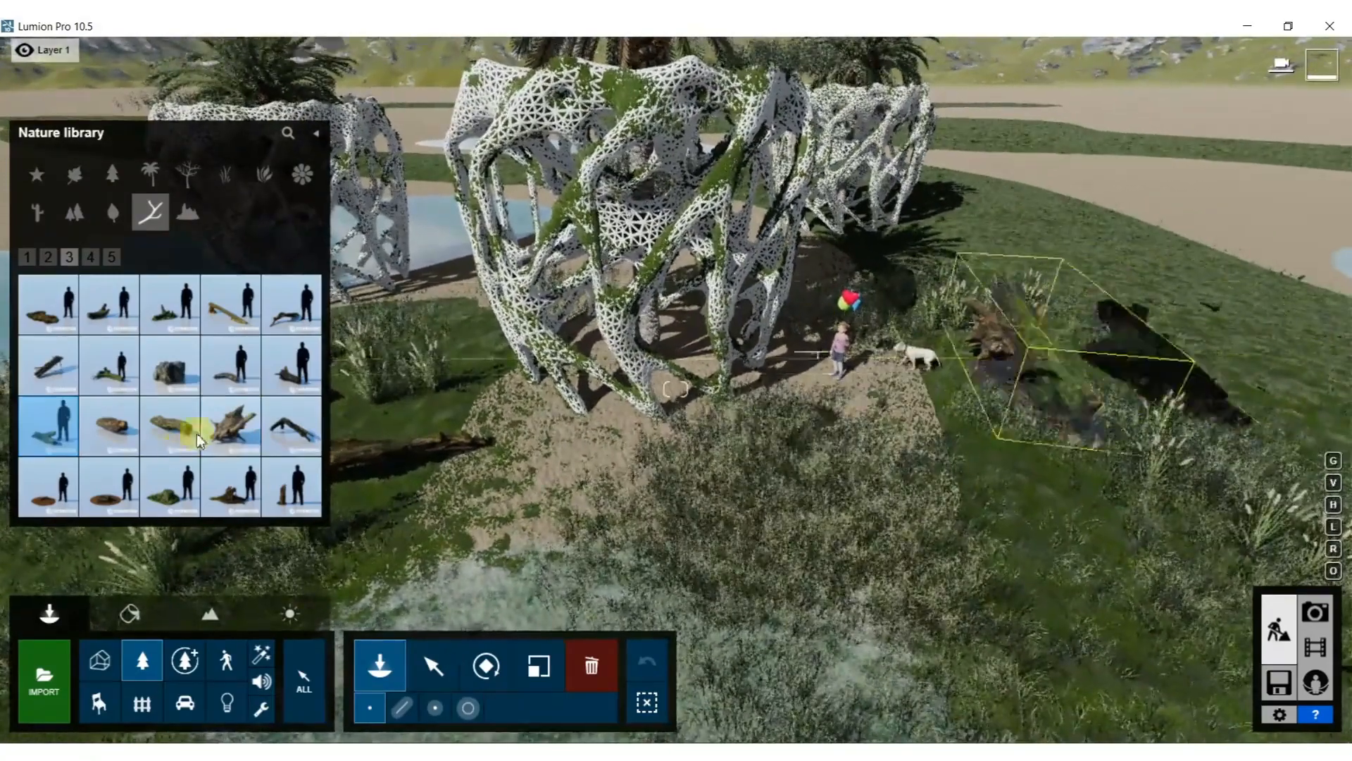
left_click(109, 303)
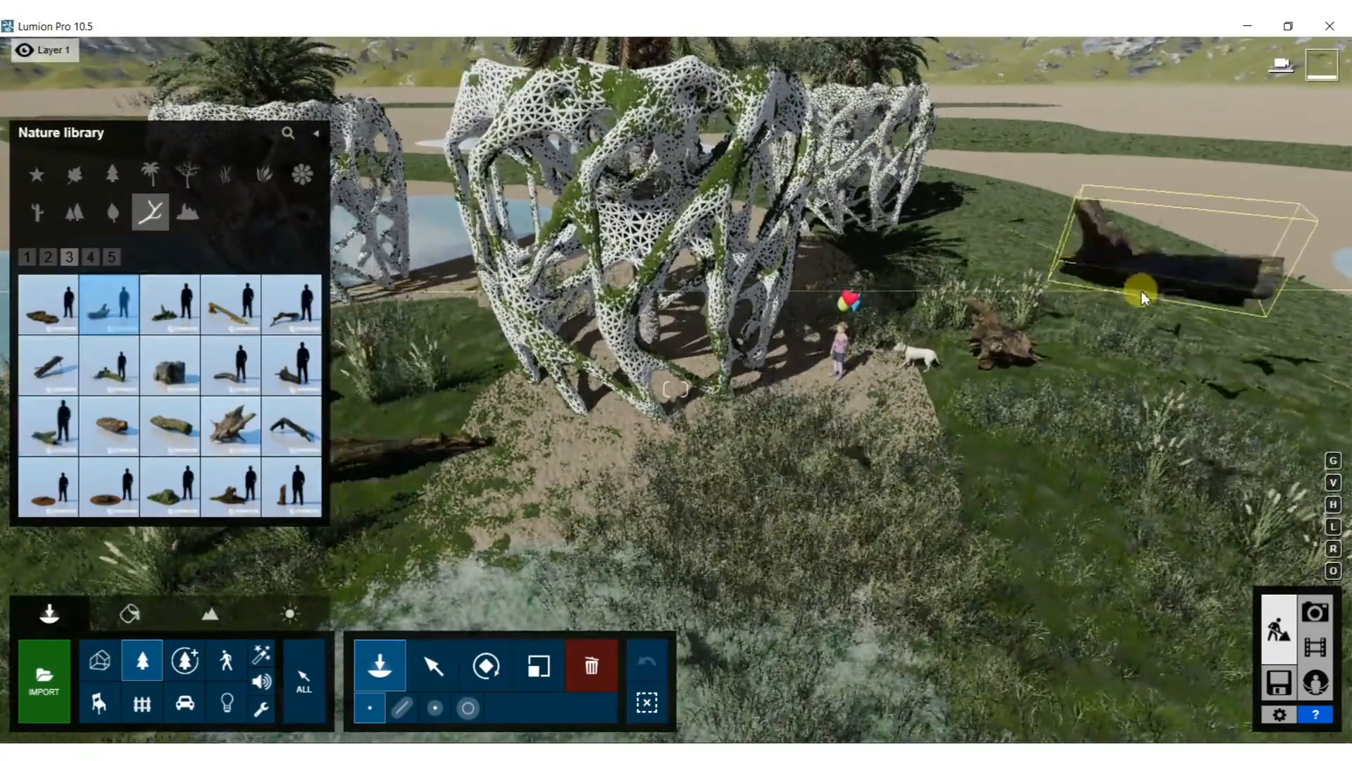
key("l")
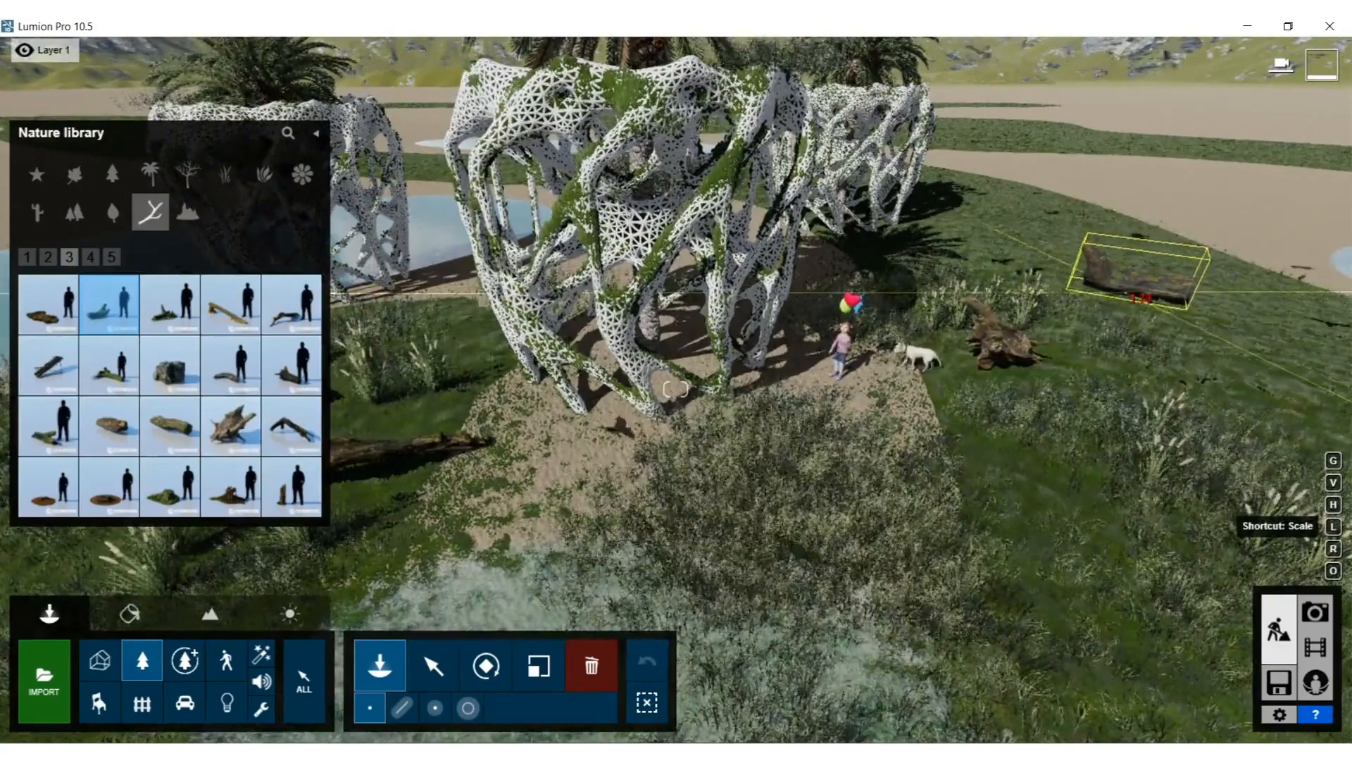
left_click(1134, 295)
left_click(992, 245)
Examine the composition of structures, logs, grass and seagulls from a low viewpoint across the front pond.
right_click_drag(856, 525, 857, 489)
key("w")
key("s")
key("q")
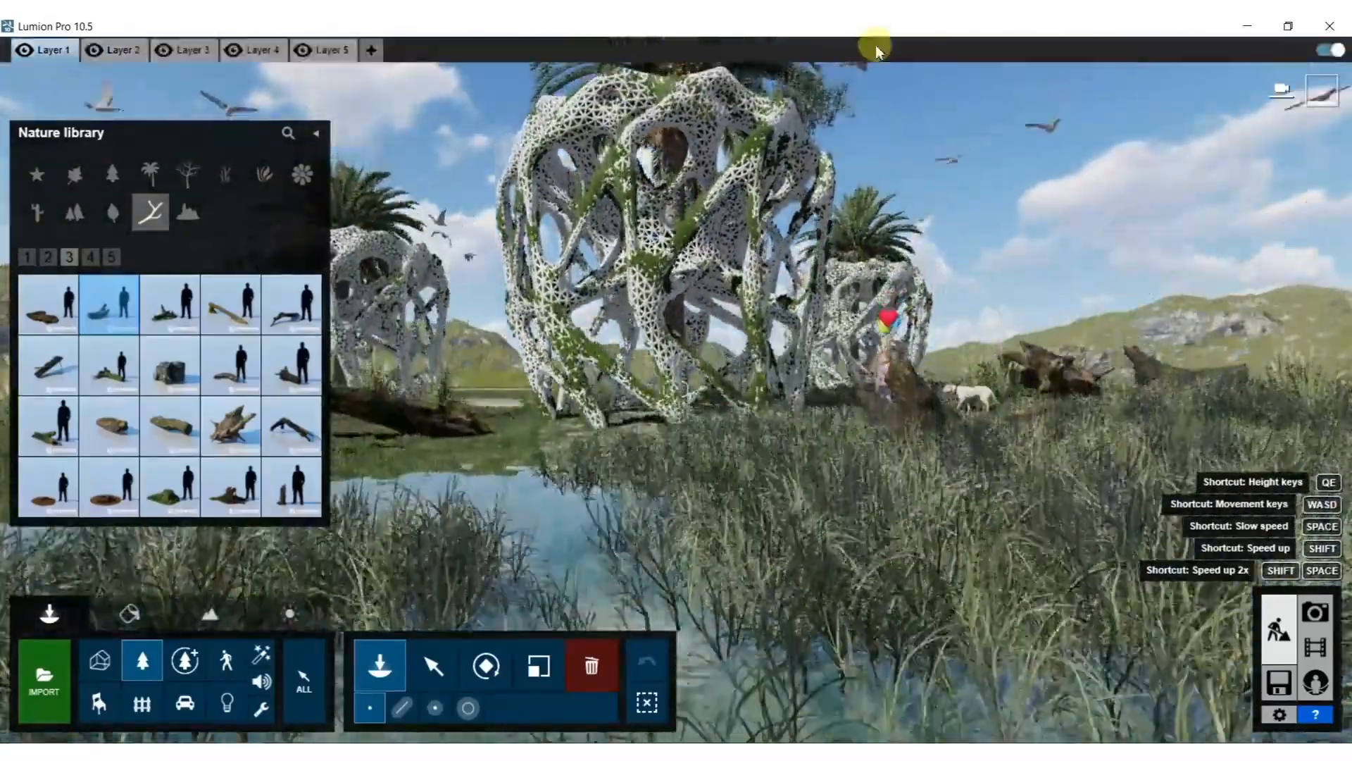
key("s")
right_click_drag(815, 332, 796, 257)
right_click_drag(881, 363, 853, 331)
key("d")
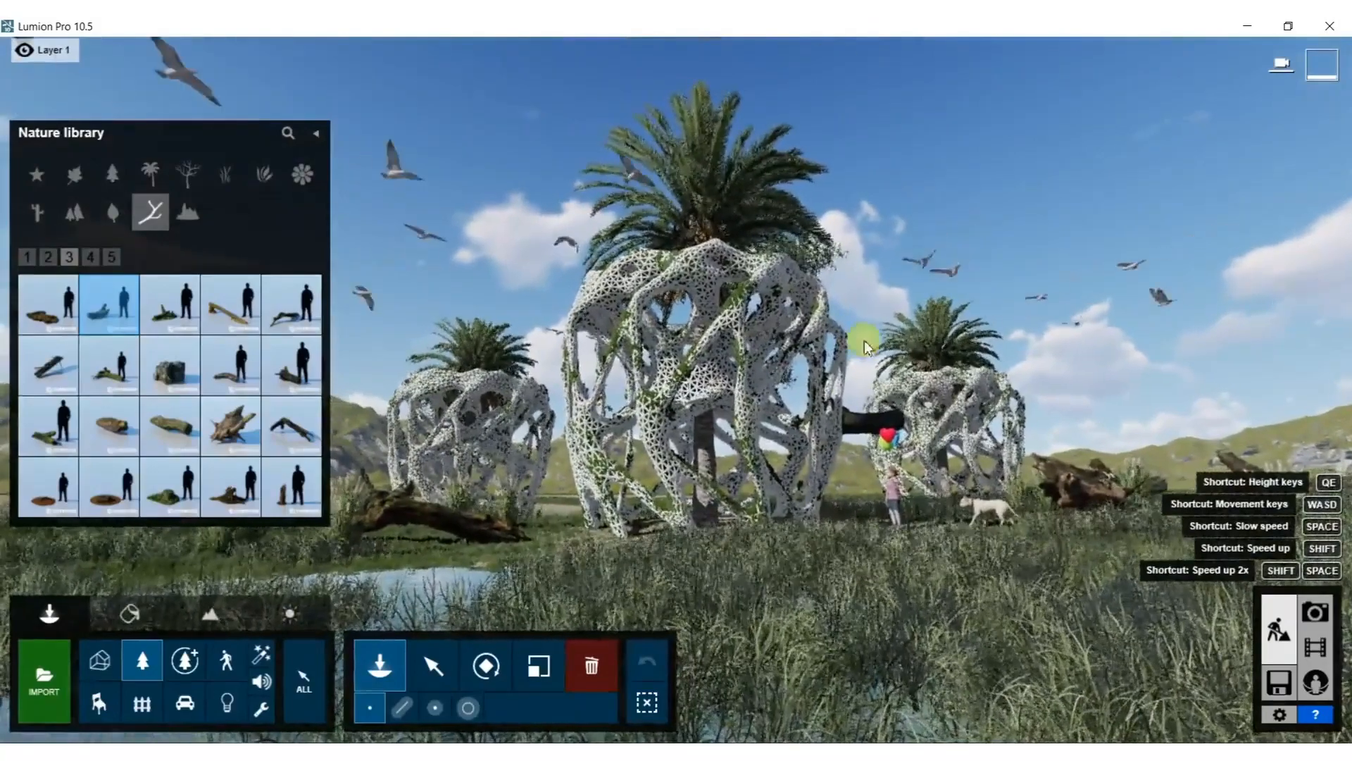
Adjust the facing direction of the girl with balloons and of the walking dog beside the front structure.
left_click(433, 662)
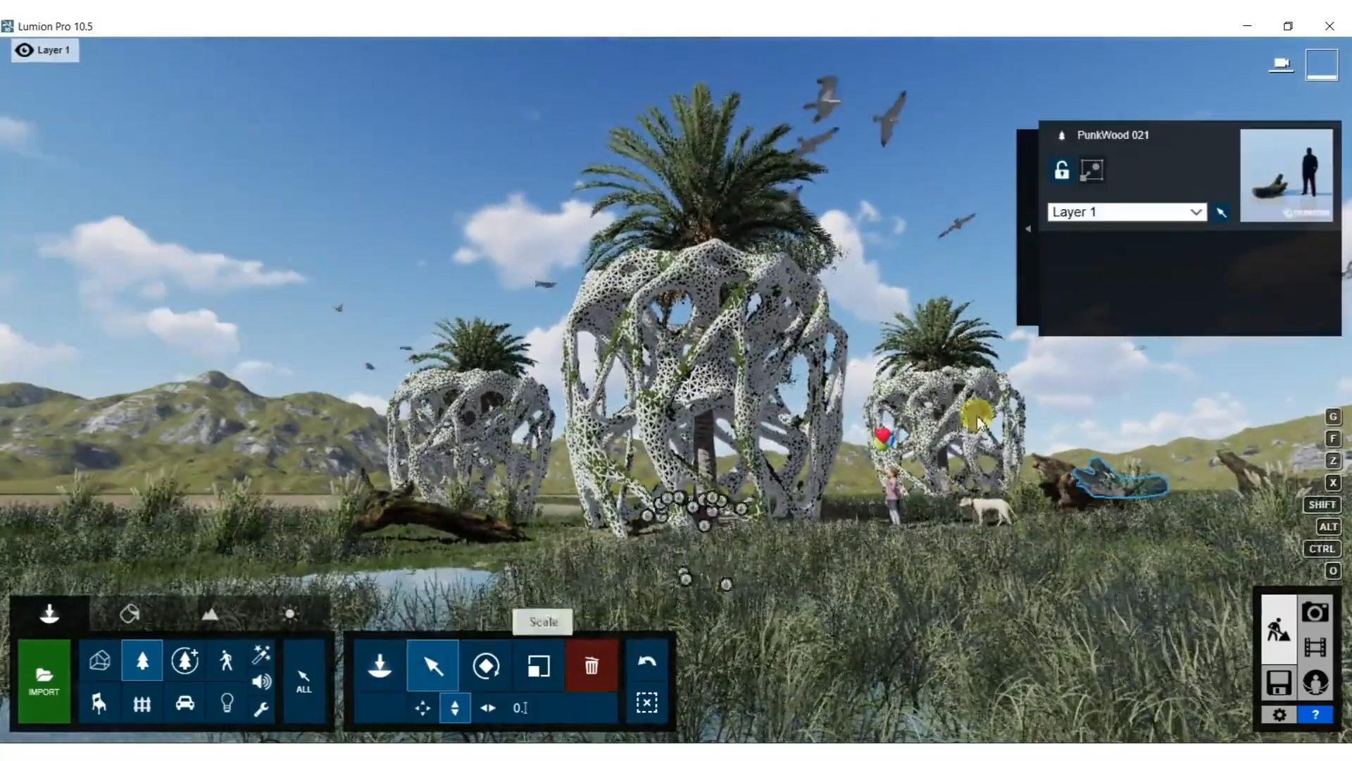
right_click_drag(1012, 399, 1067, 390)
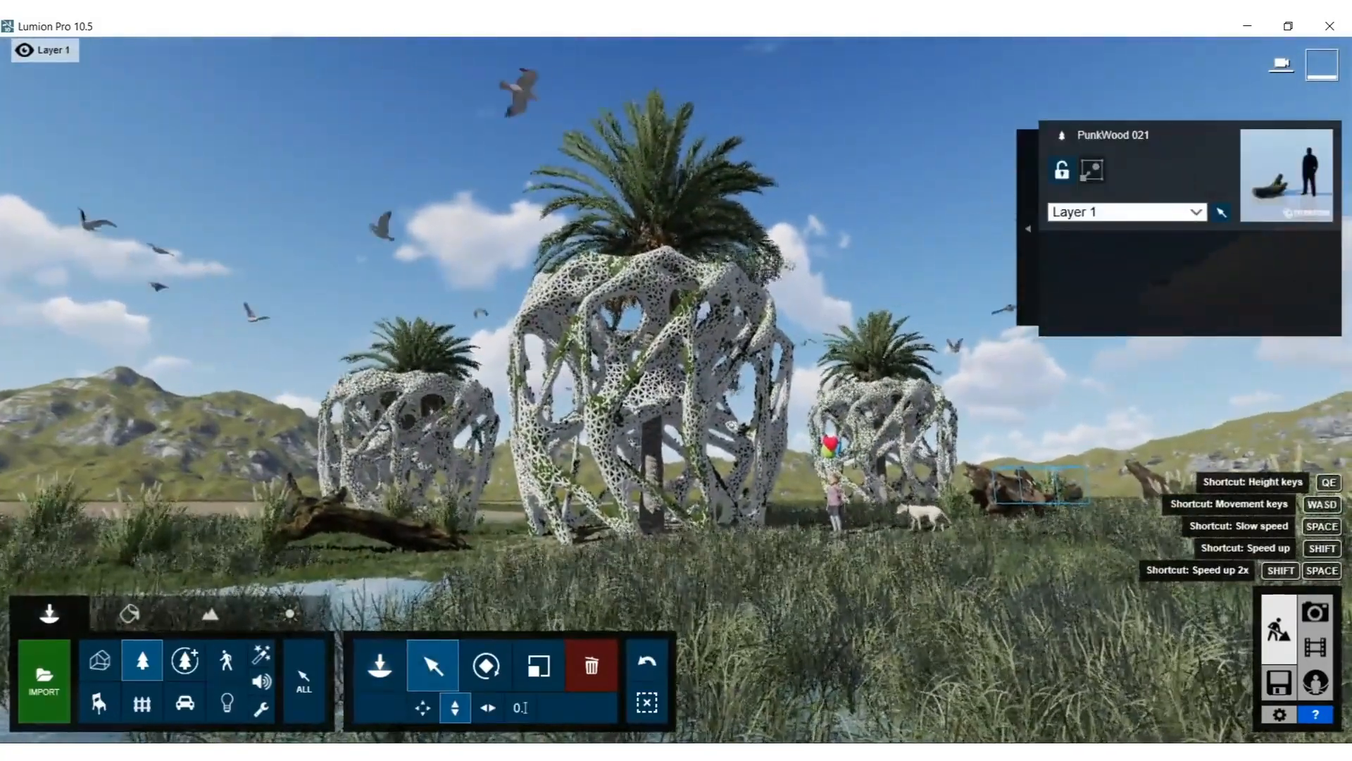
middle_click_drag(861, 450, 863, 321)
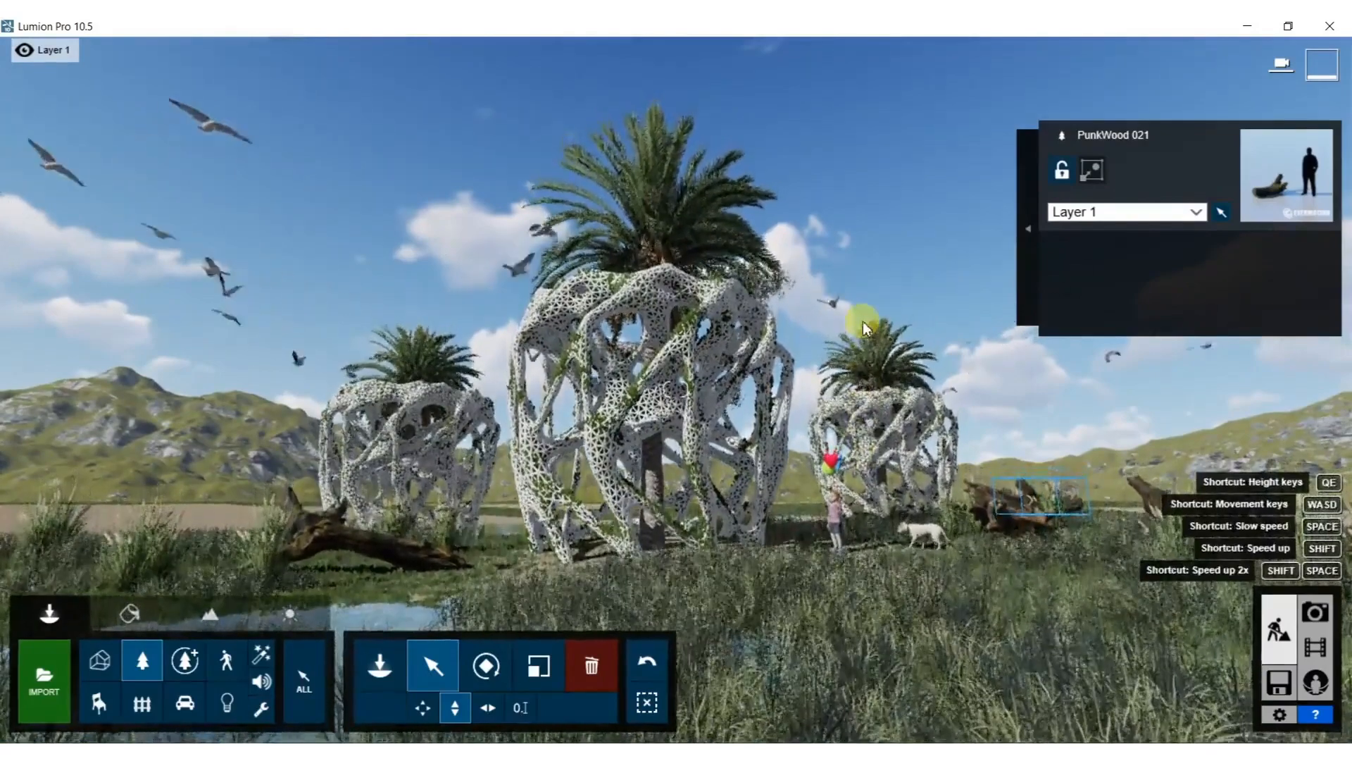
left_click(486, 665)
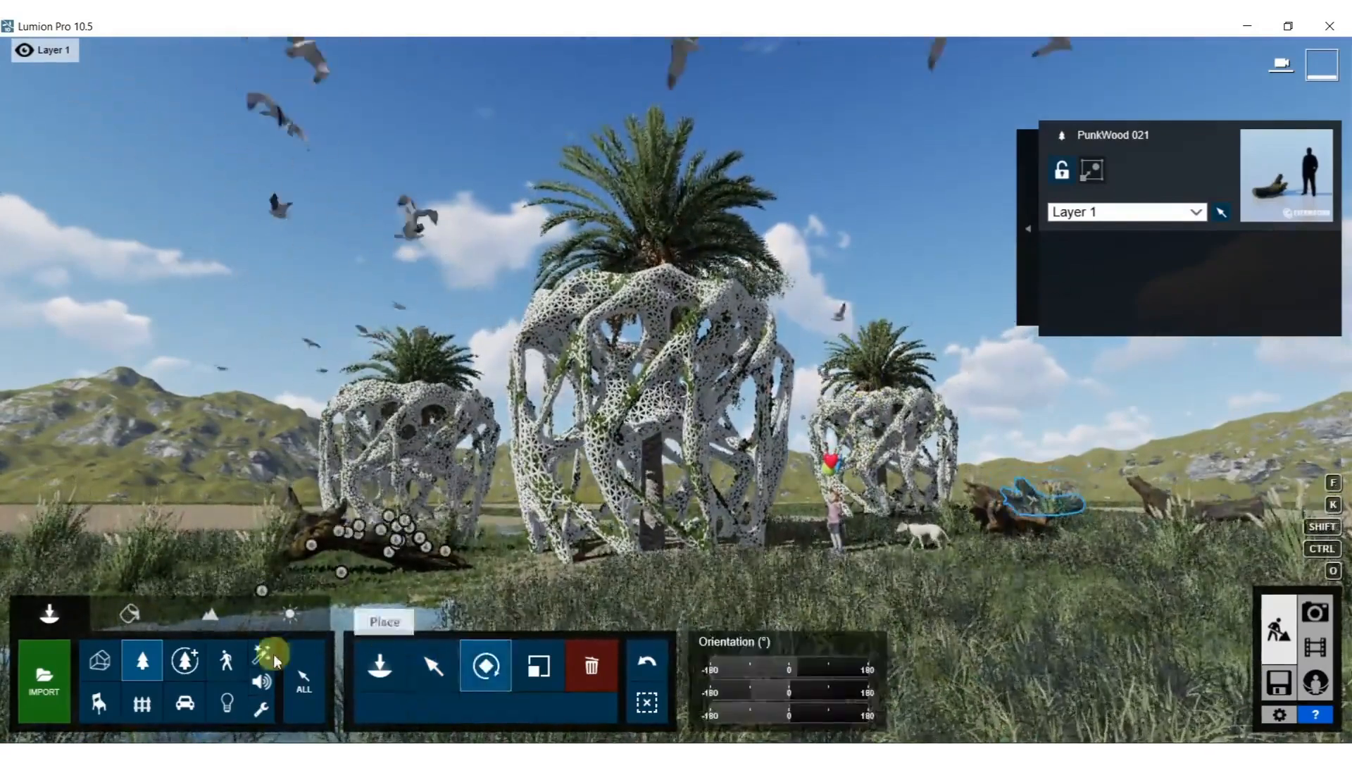
left_click(229, 662)
left_click_drag(846, 554, 822, 556)
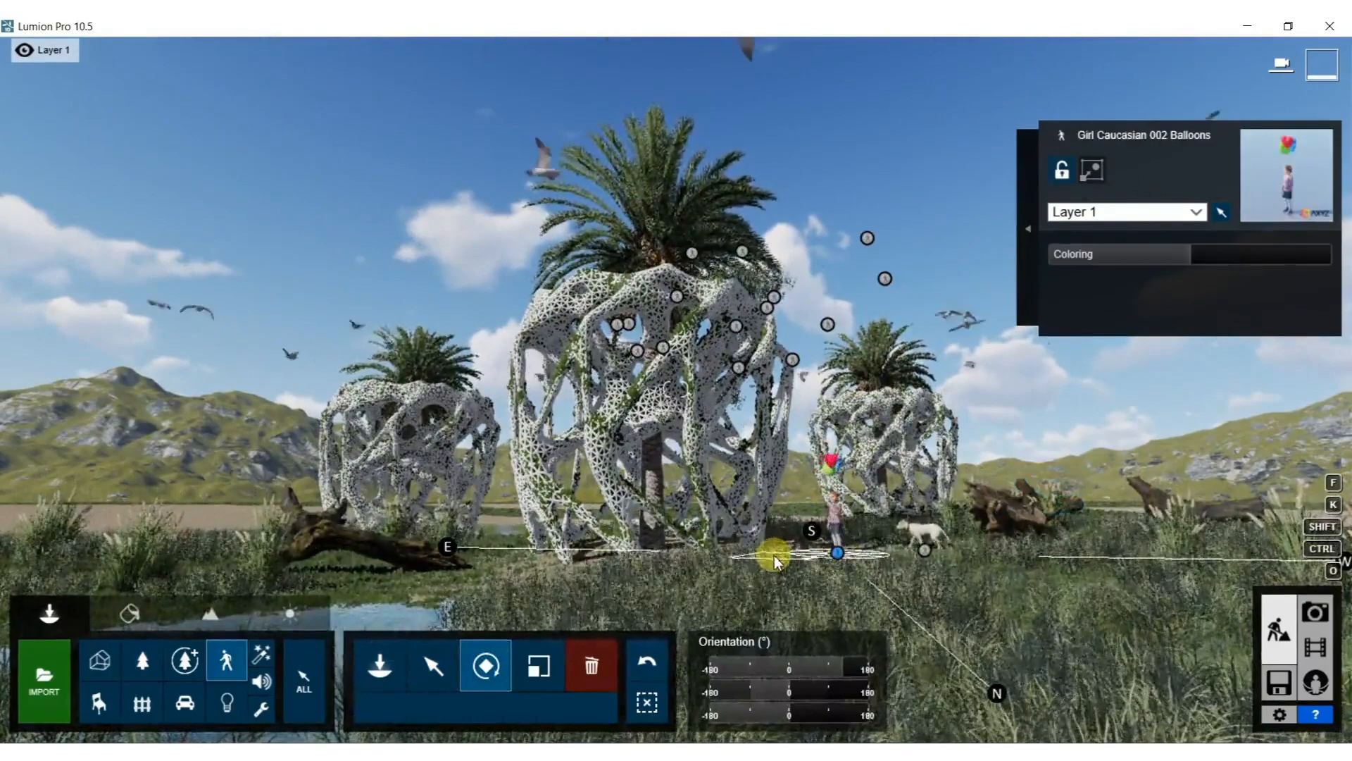
mouse_move(629, 546)
left_mouse_down()
mouse_move(640, 502)
mouse_move(634, 537)
left_mouse_up()
left_click_drag(842, 541, 832, 551)
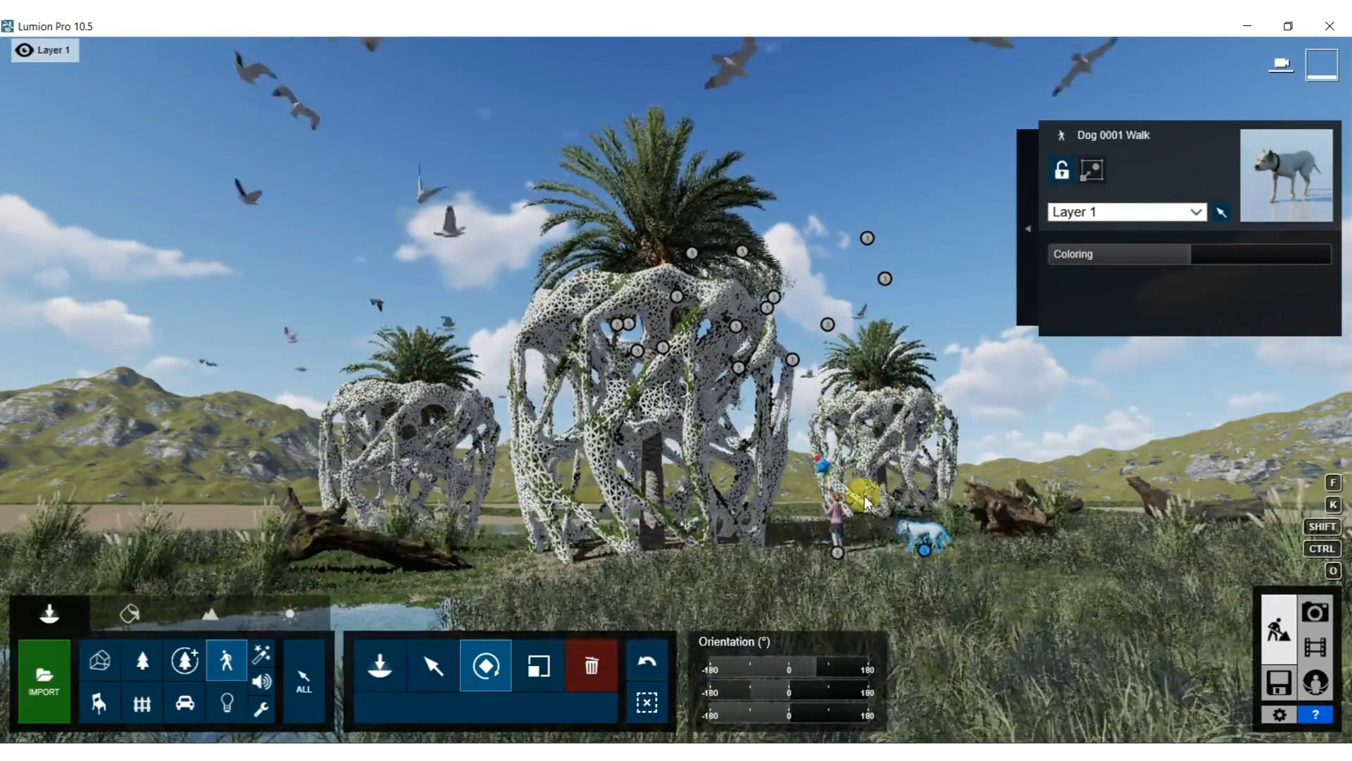
right_click_drag(829, 548, 835, 578)
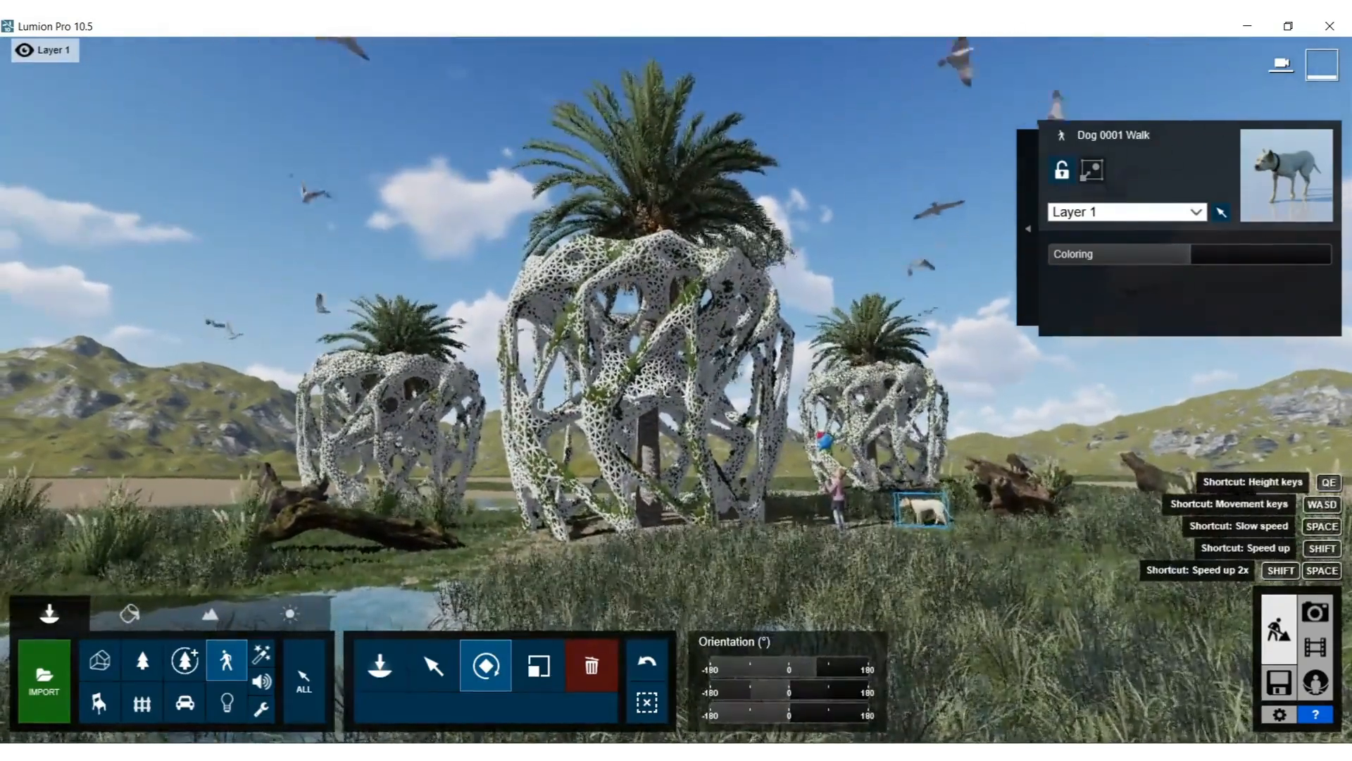
Frame the three structures in Photo mode from a camera height of about 1.43 m and store the view as photo 1.
left_click(1314, 612)
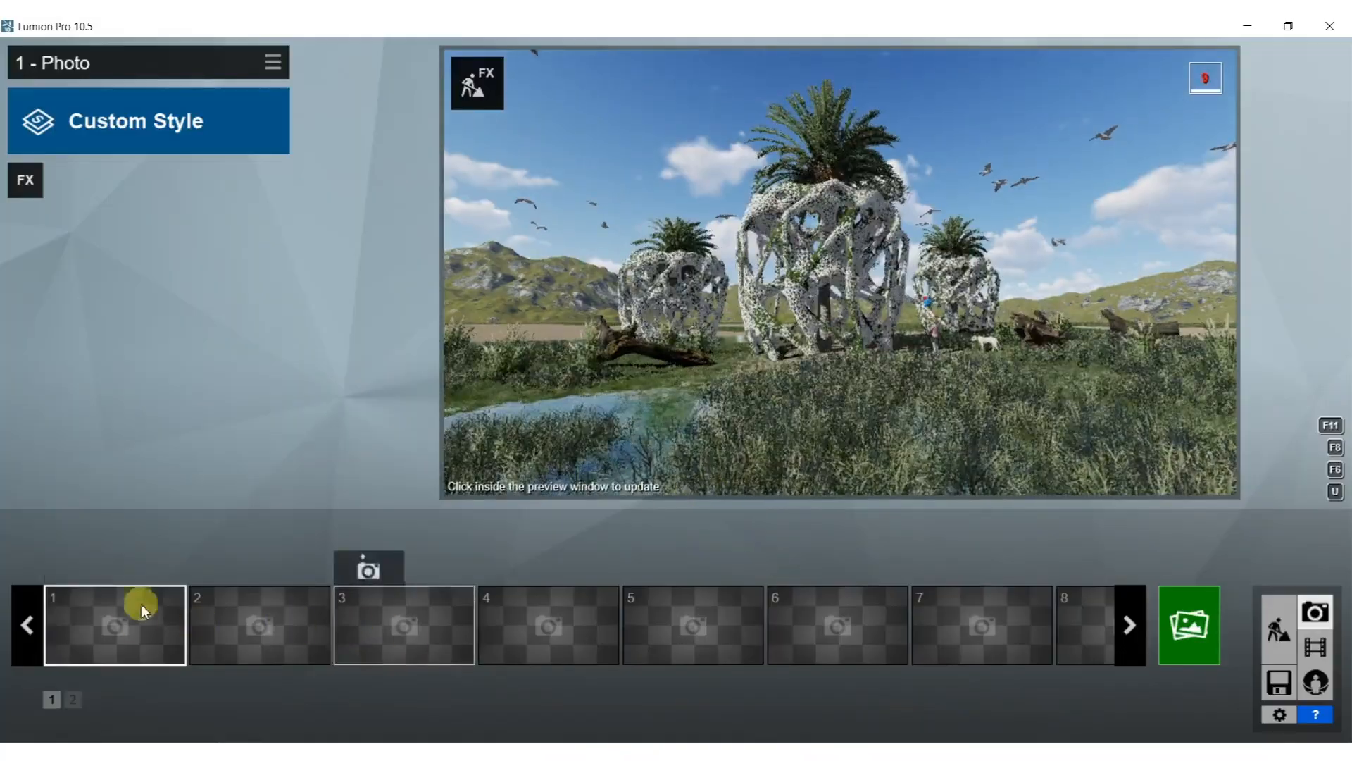
left_click(80, 568)
key("w")
right_click_drag(873, 365, 910, 348)
key("e")
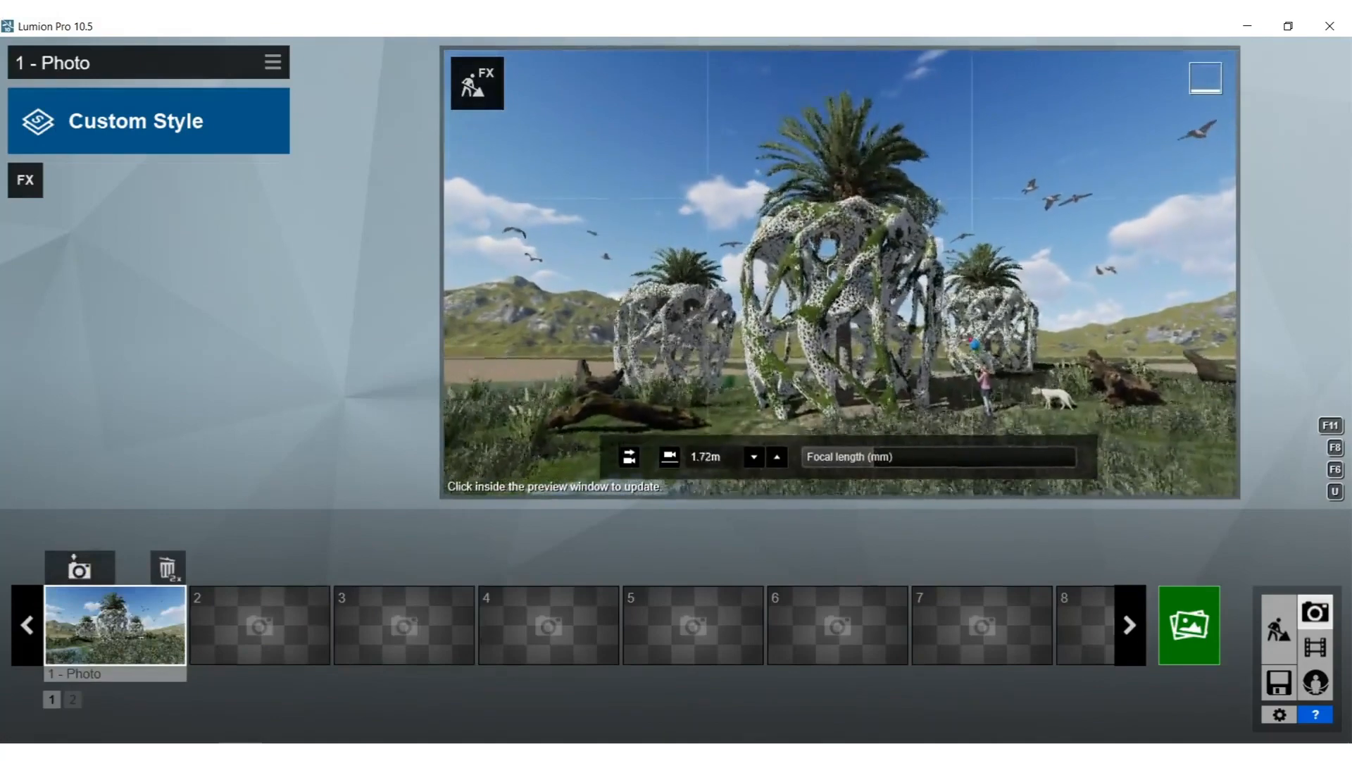
key("e")
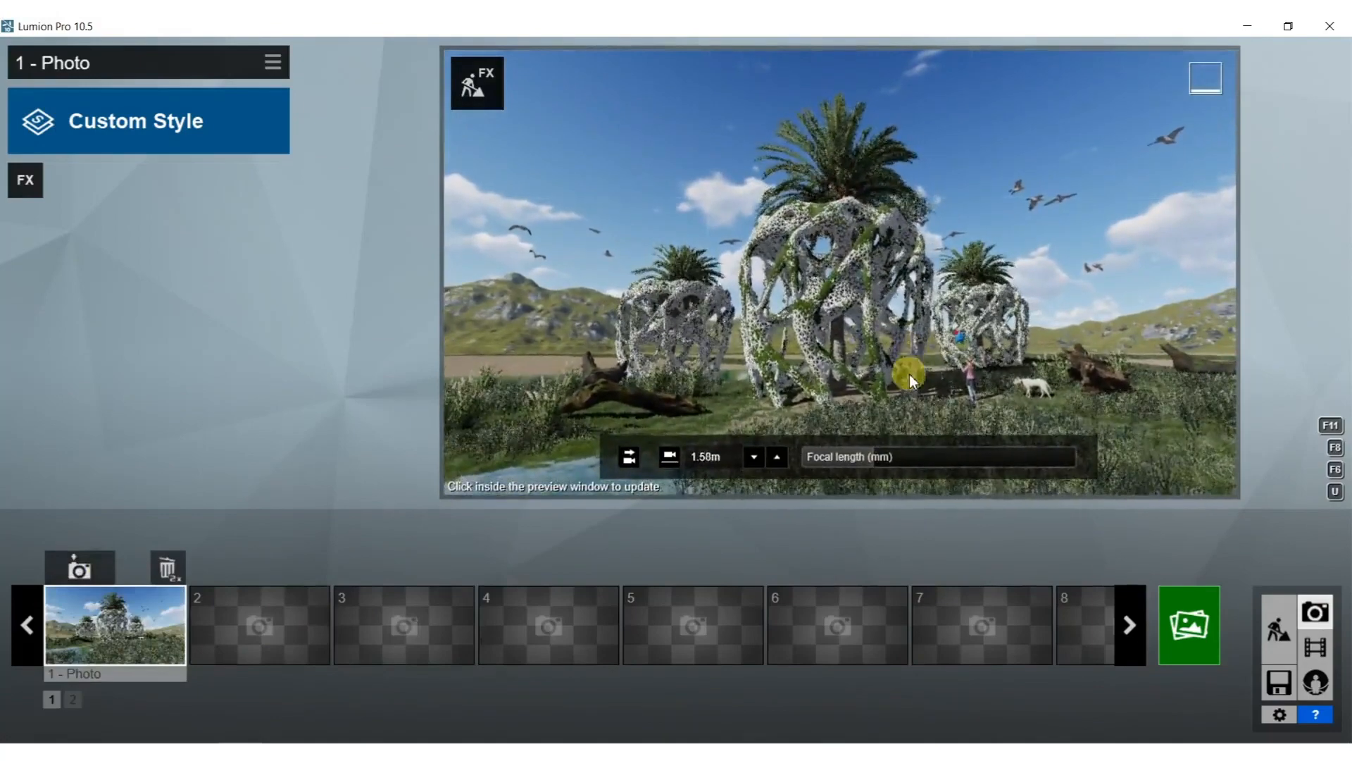
key("e")
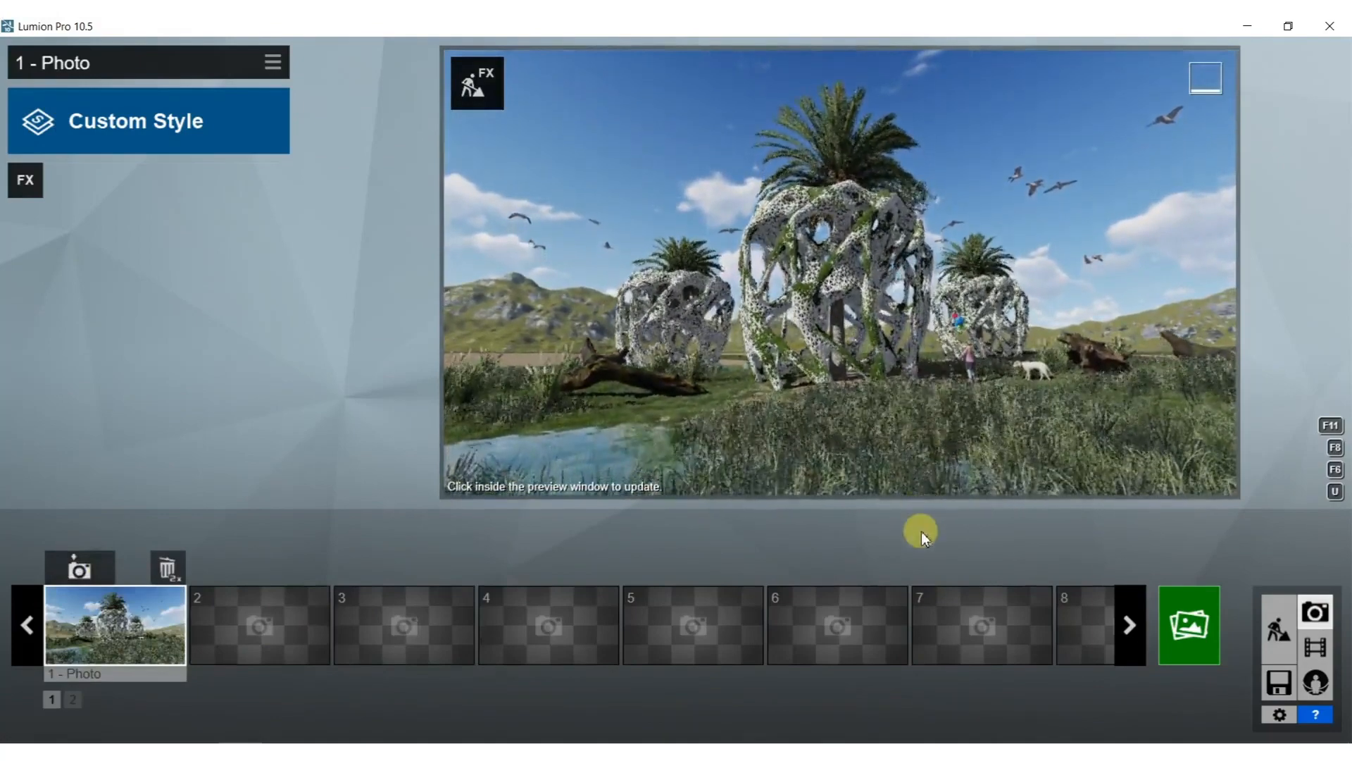
right_click_drag(910, 400, 913, 382)
key("q")
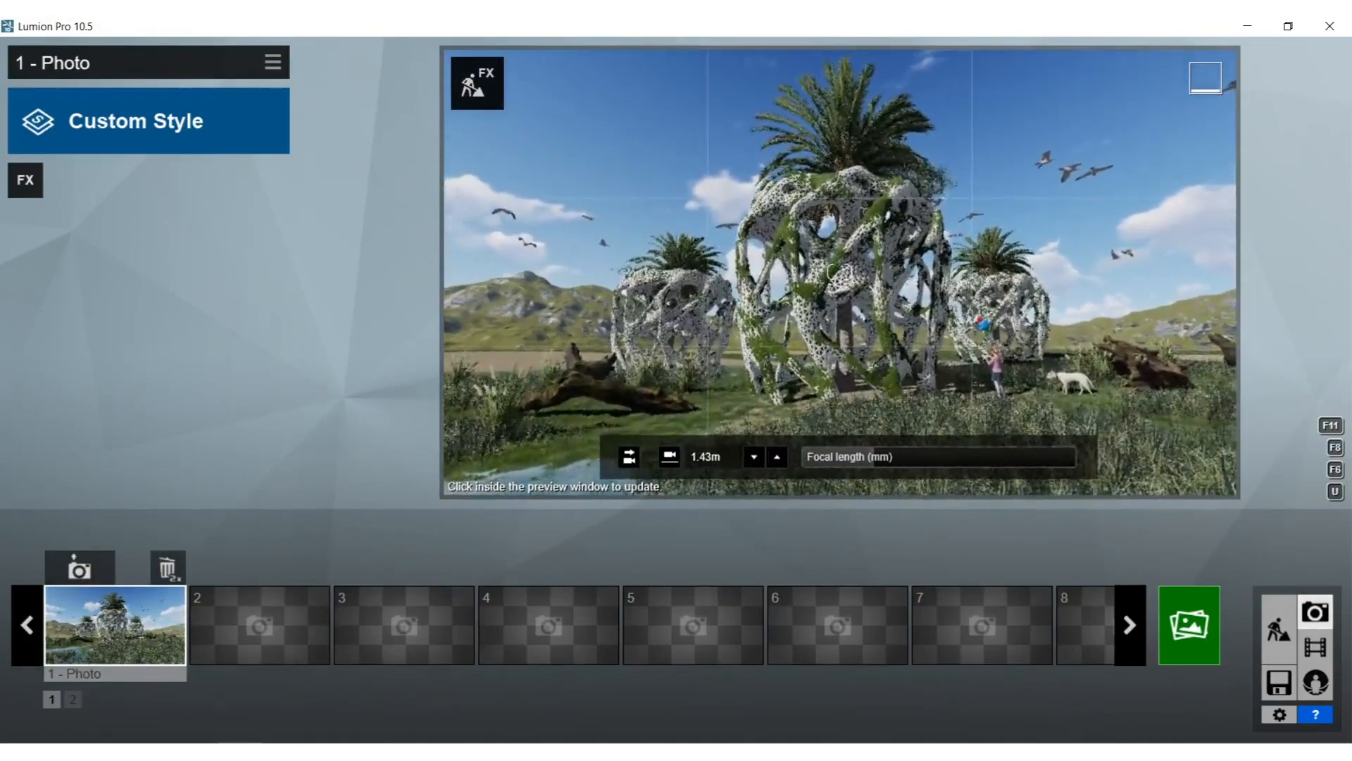
left_click(79, 574)
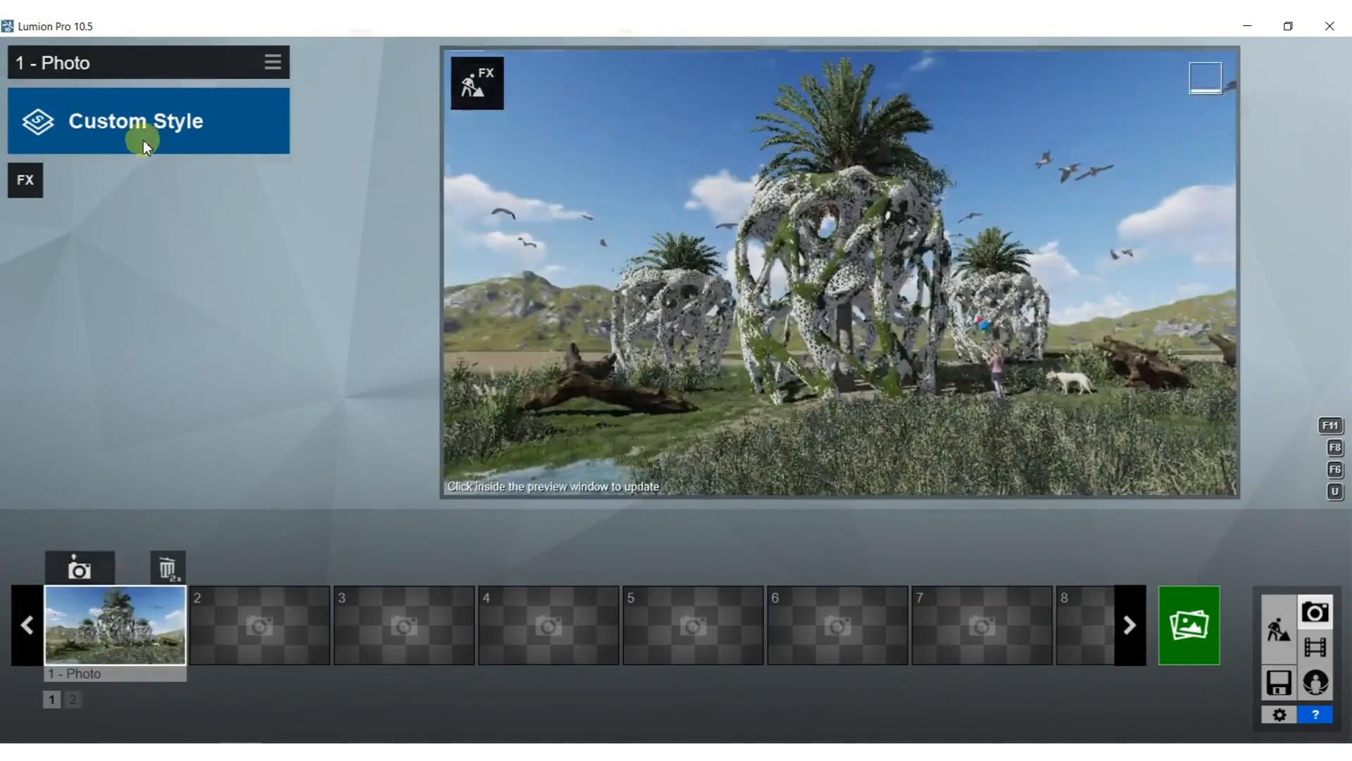
Apply the Overcast style to photo 1 and refresh the preview.
left_click(139, 136)
left_click(423, 543)
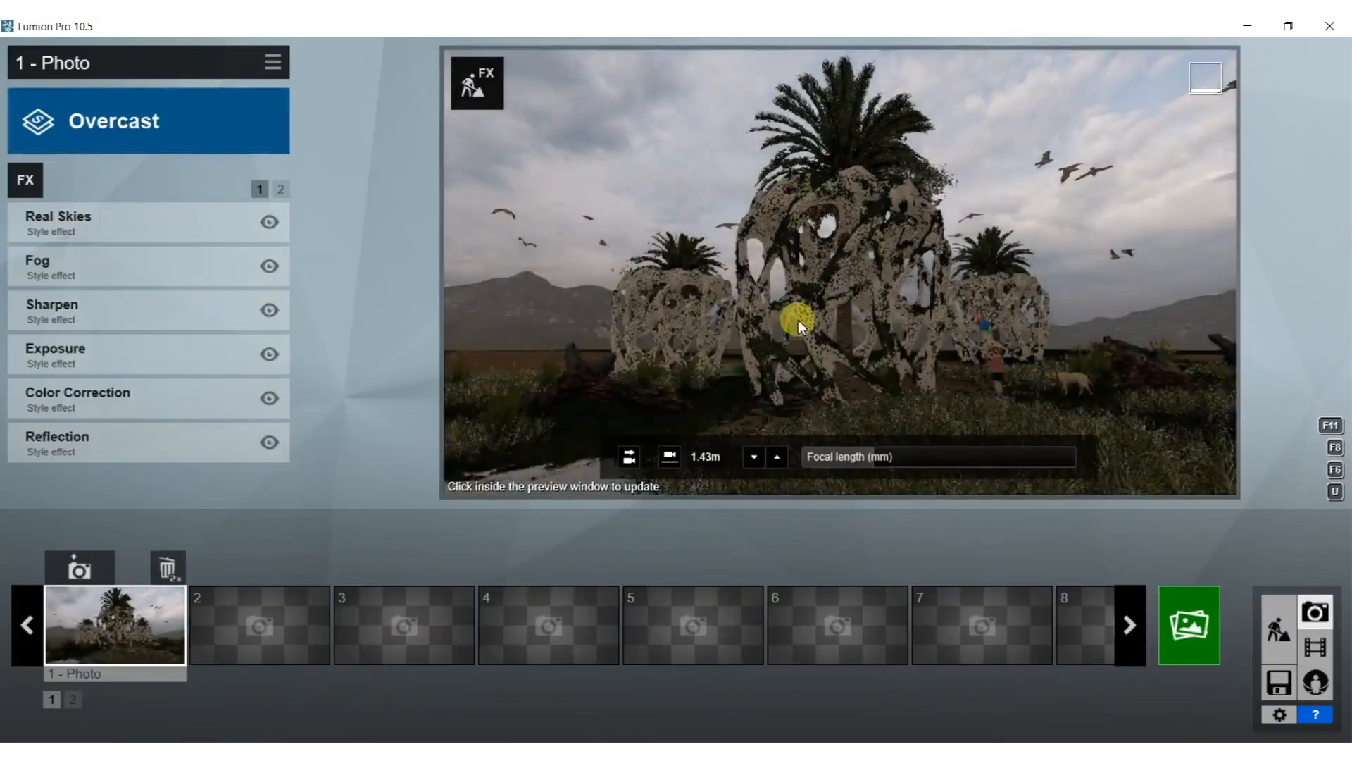
left_click(797, 320)
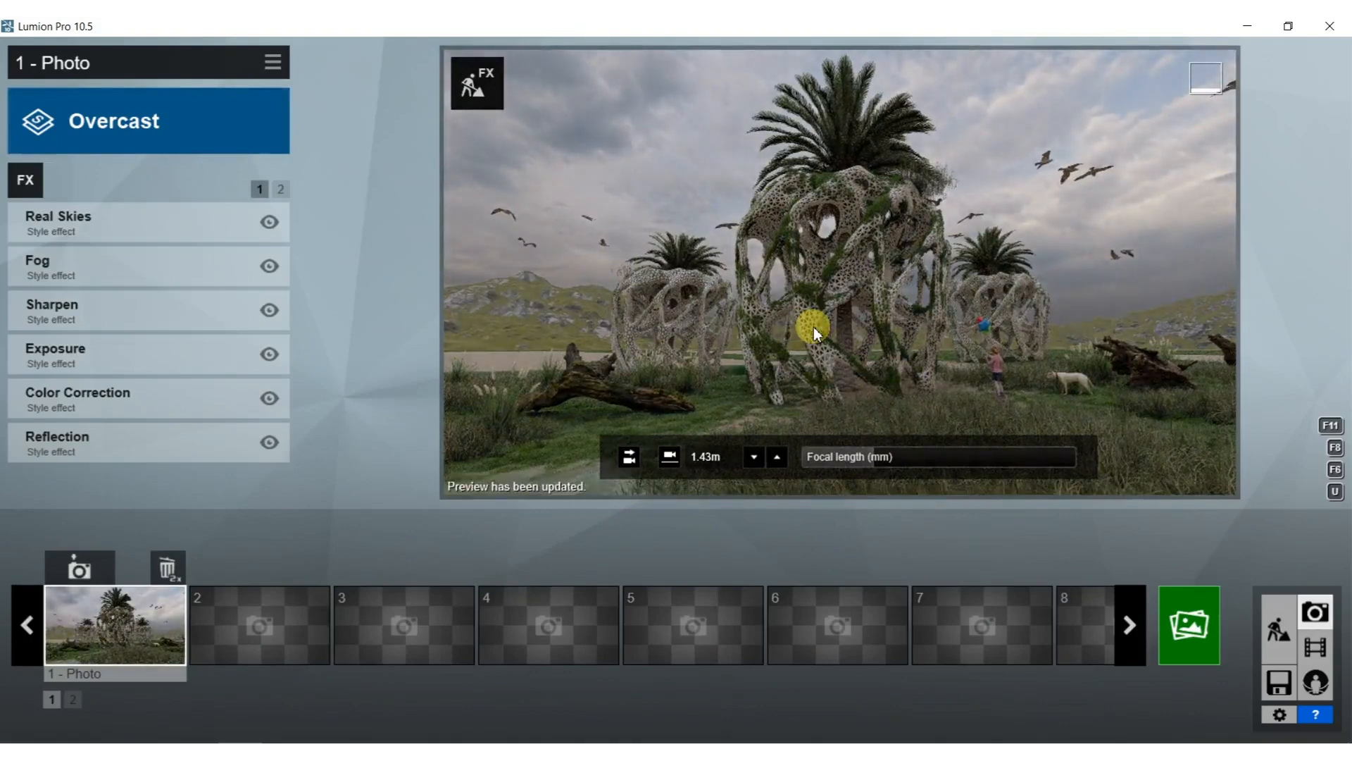
Increase the photo's focal length slightly and reframe the structures from a lower camera, about 1.08 m high.
left_click_drag(870, 456, 887, 459)
right_click_drag(885, 293, 885, 312)
key("s")
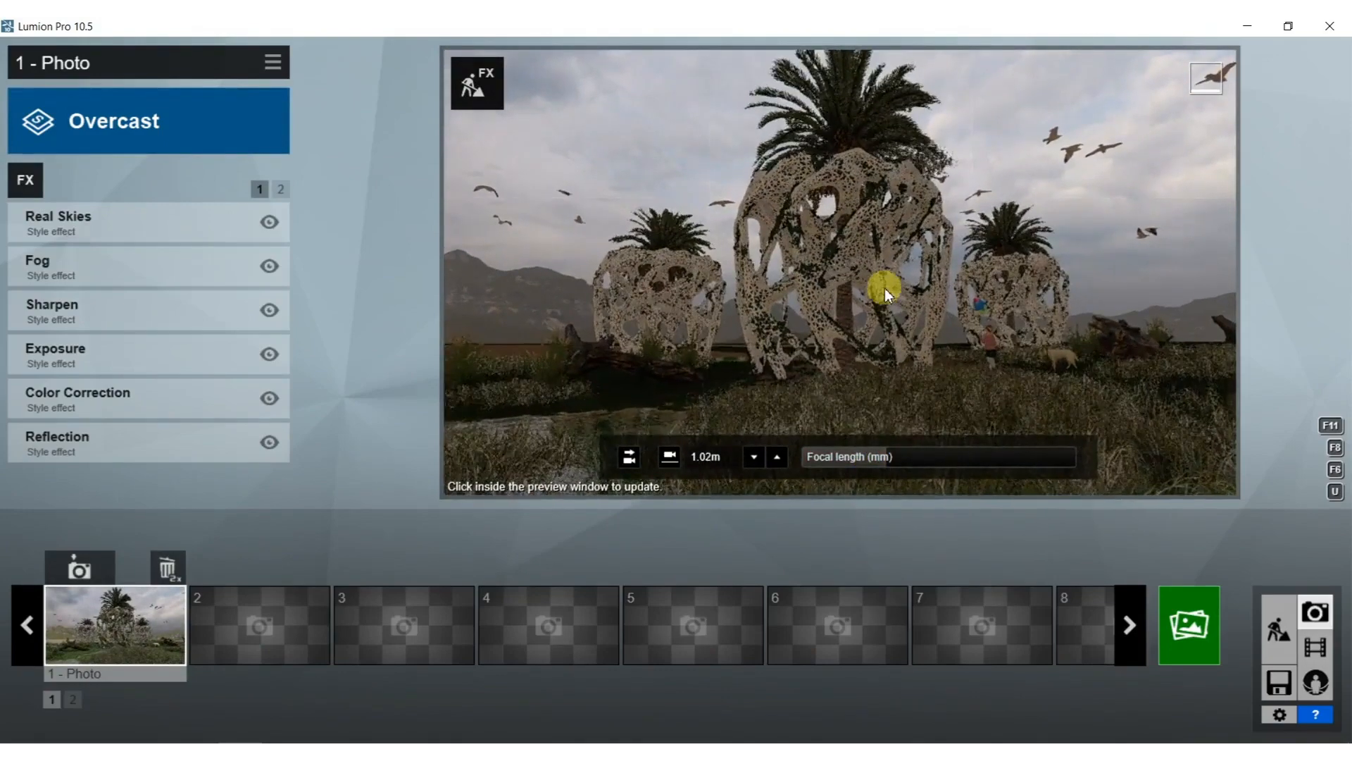
middle_click_drag(884, 289, 885, 260)
left_click(886, 261)
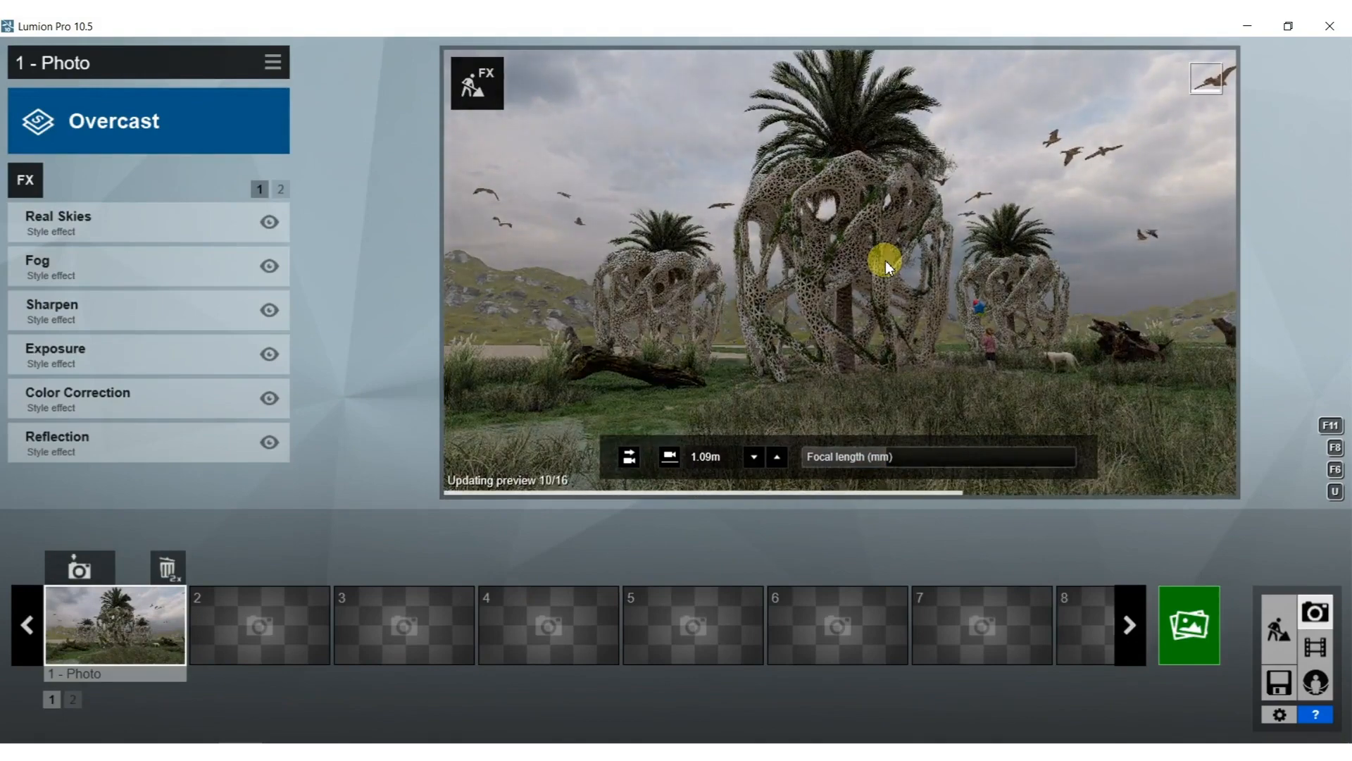
key("s")
right_click_drag(885, 261, 885, 224)
key("q")
key("w")
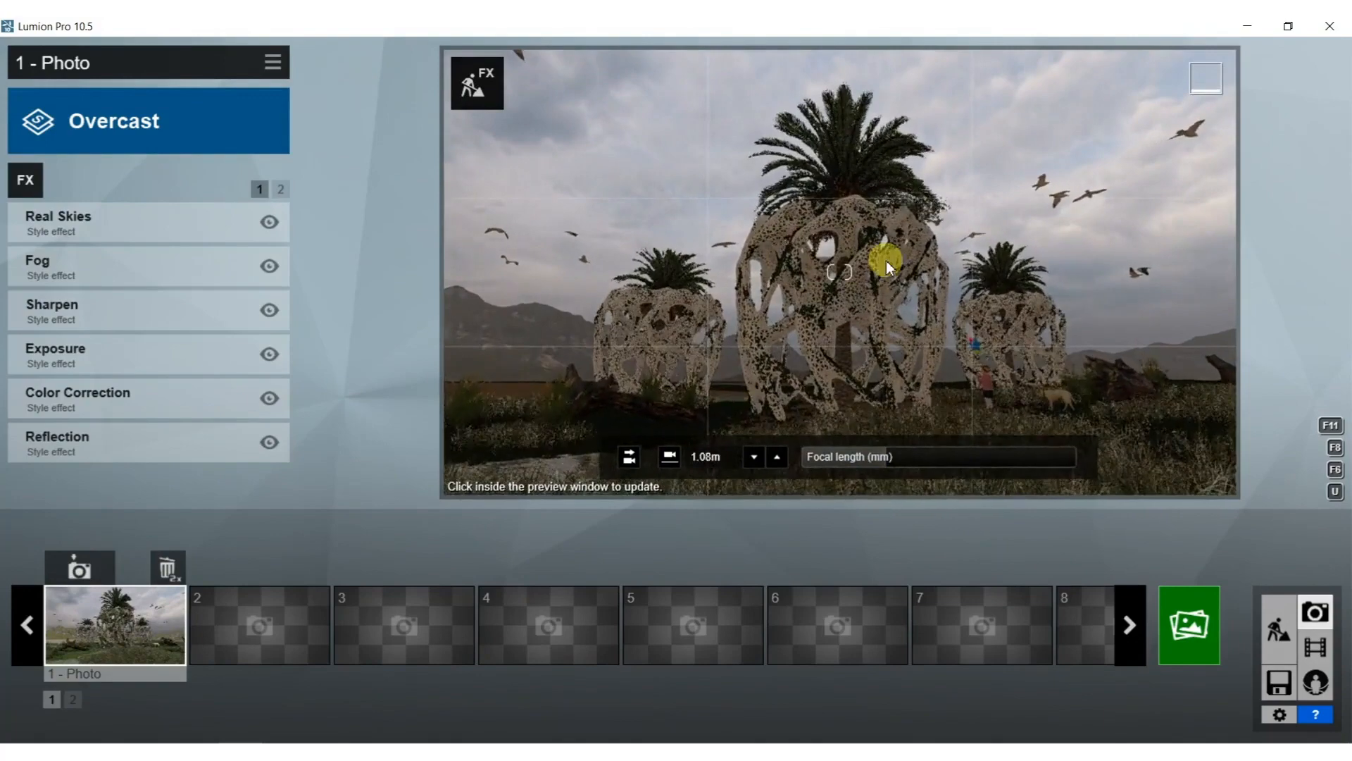
Fine-tune the focal length and camera distance, raise the camera to about 1.26 m, and refresh the preview.
left_click_drag(848, 456, 839, 456)
right_click_drag(857, 341, 857, 377)
key("w")
key("q")
key("w")
left_click_drag(854, 456, 889, 458)
key("s")
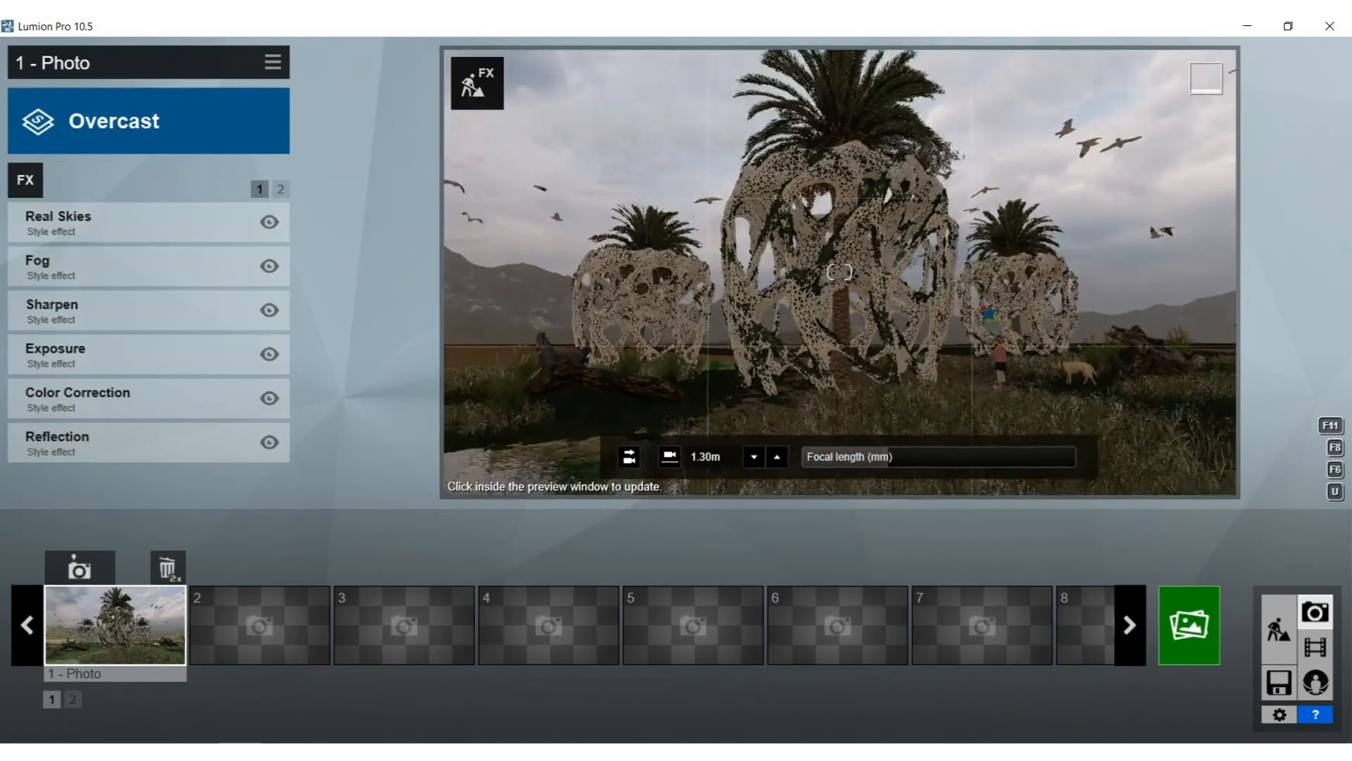
key("s")
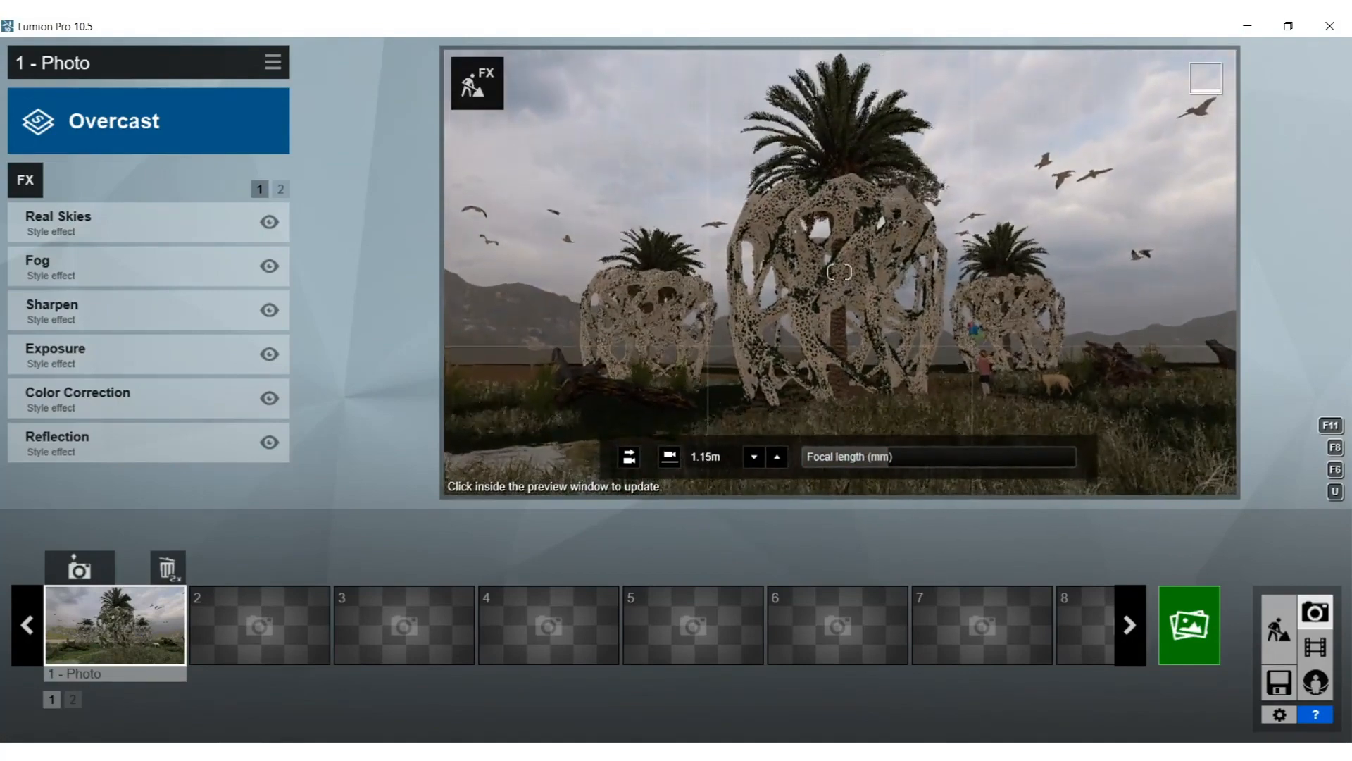
key("q")
left_click(882, 308)
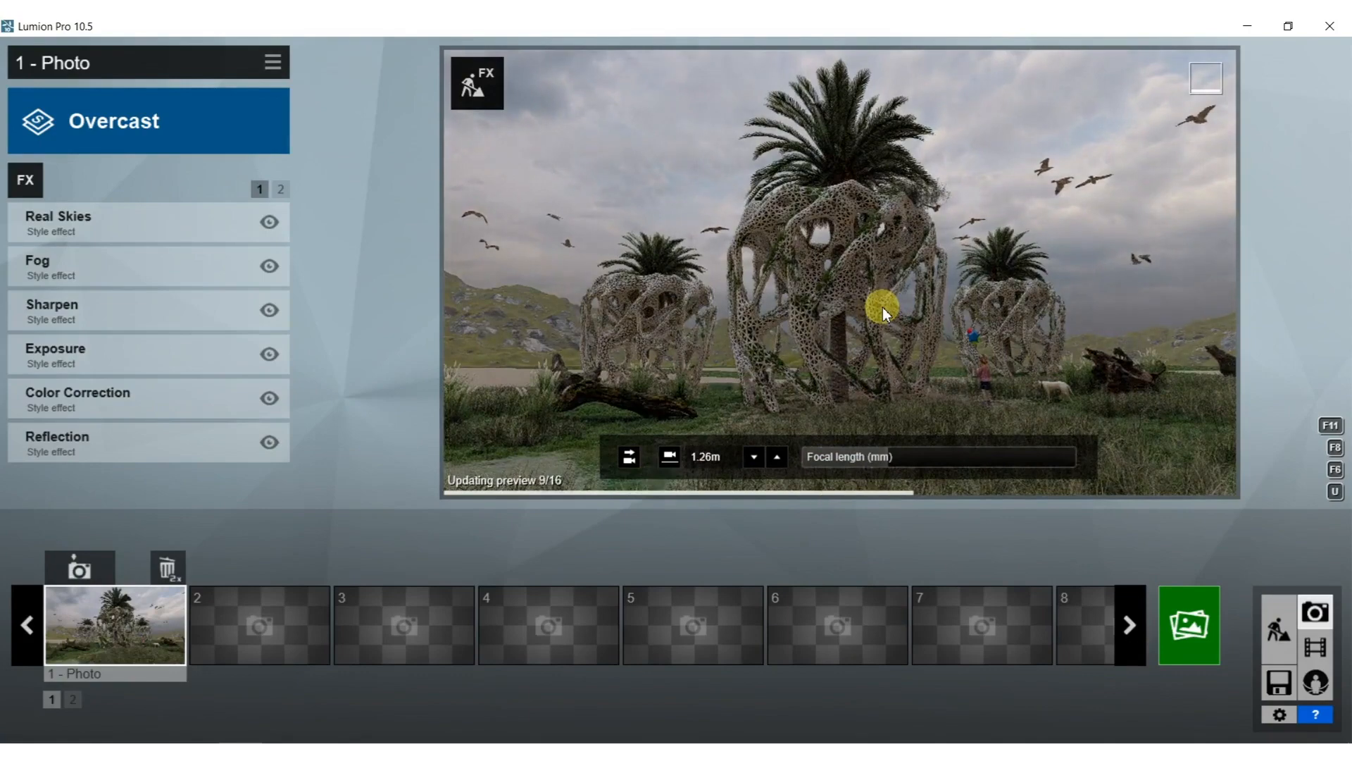
Add the 2-Point Perspective effect and store photo 1 again from a camera height of about 1.01 m.
left_click(35, 187)
left_click(329, 299)
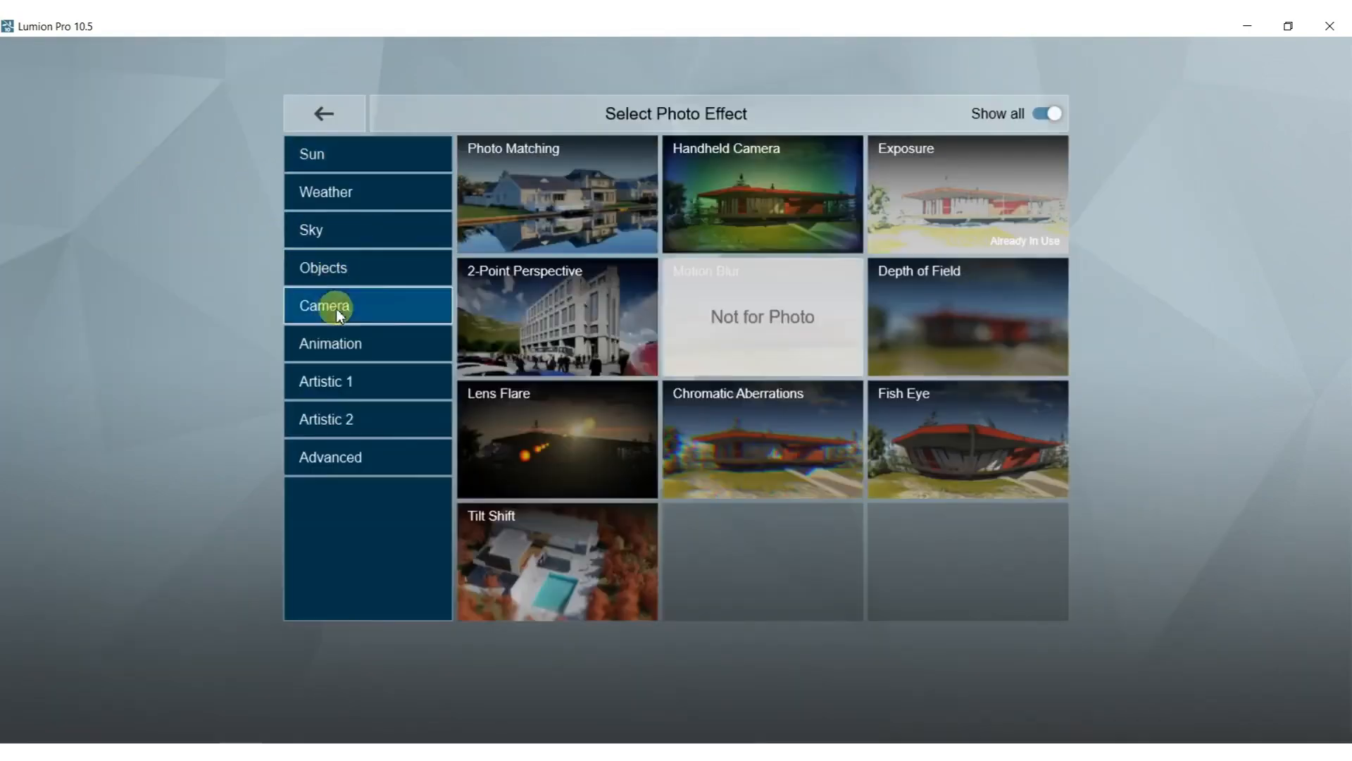
left_click(562, 310)
right_click_drag(667, 286, 667, 262)
key("s")
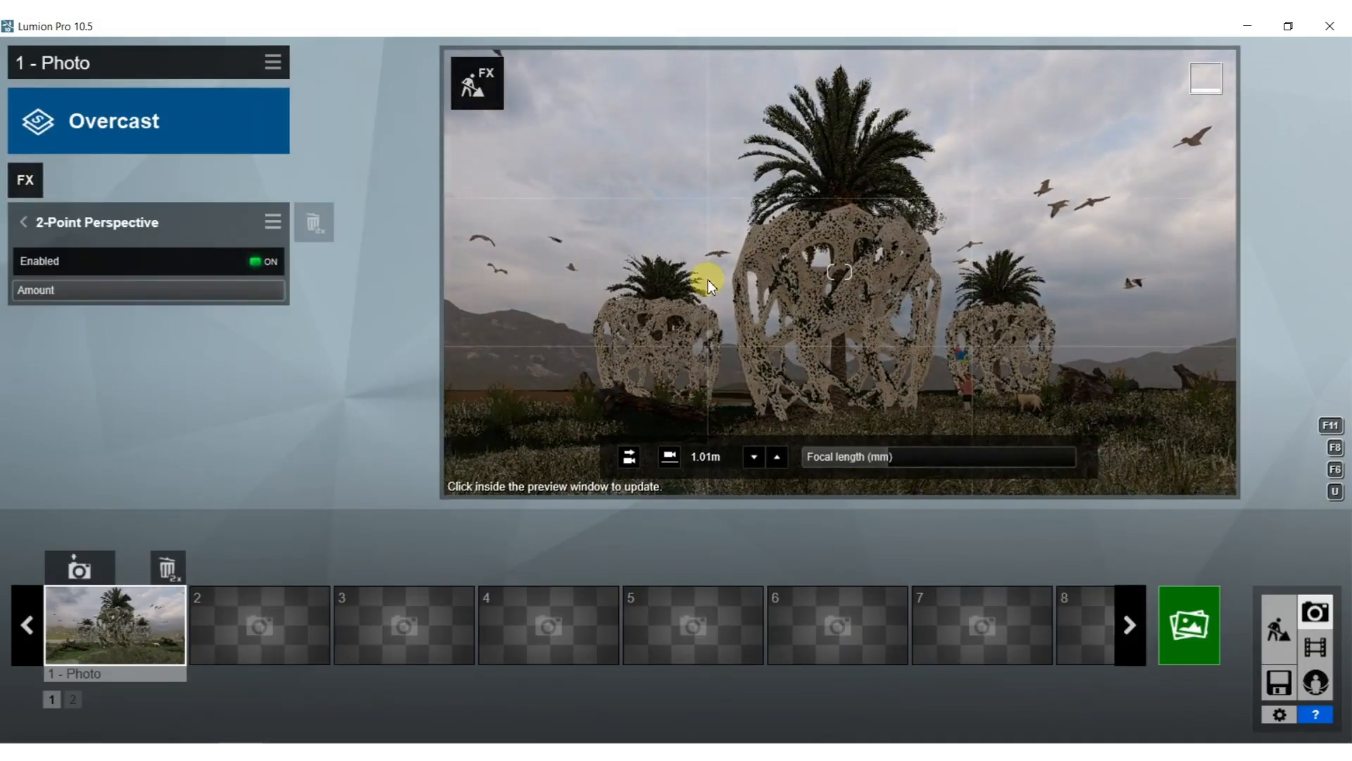
left_click(80, 563)
left_click(931, 279)
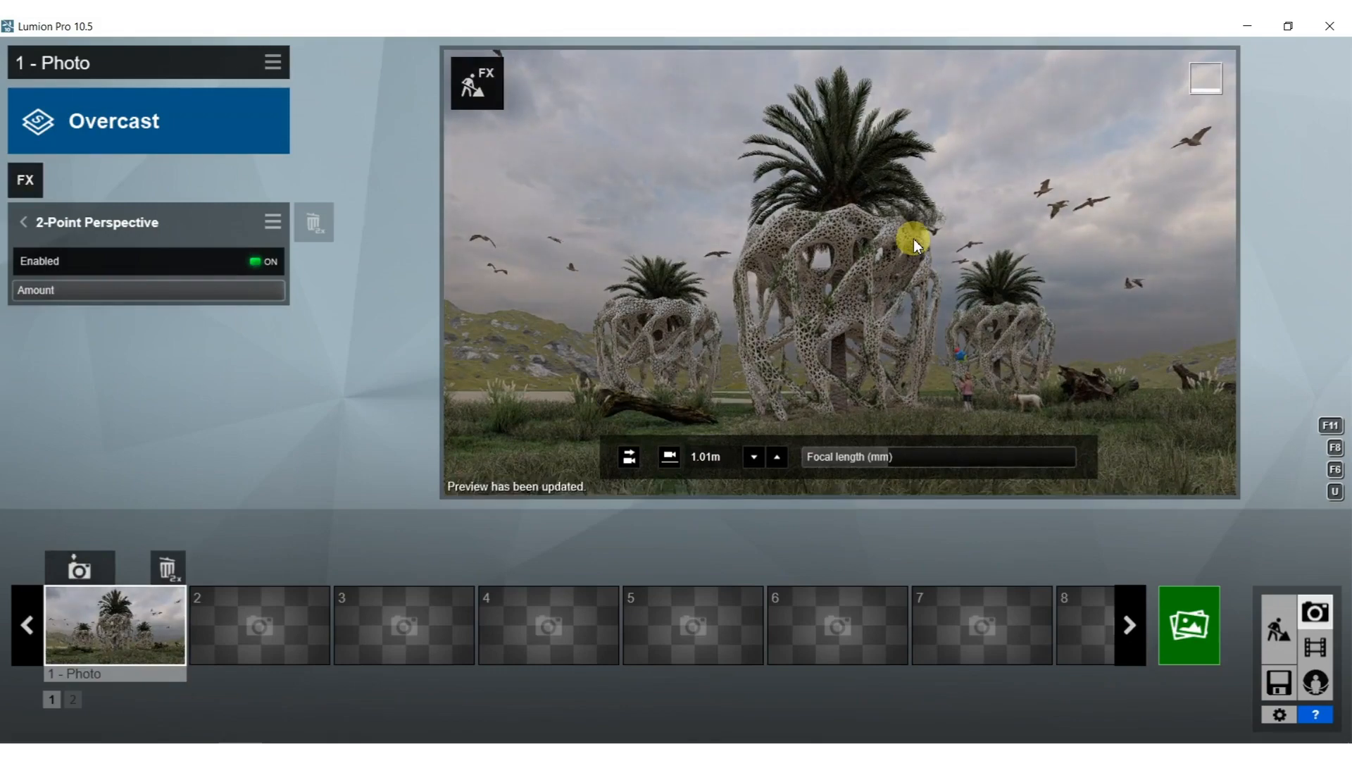
Reframe the structures with more of the pond from about 1.94 m high and store the view over photo 1.
middle_click_drag(915, 198, 917, 235)
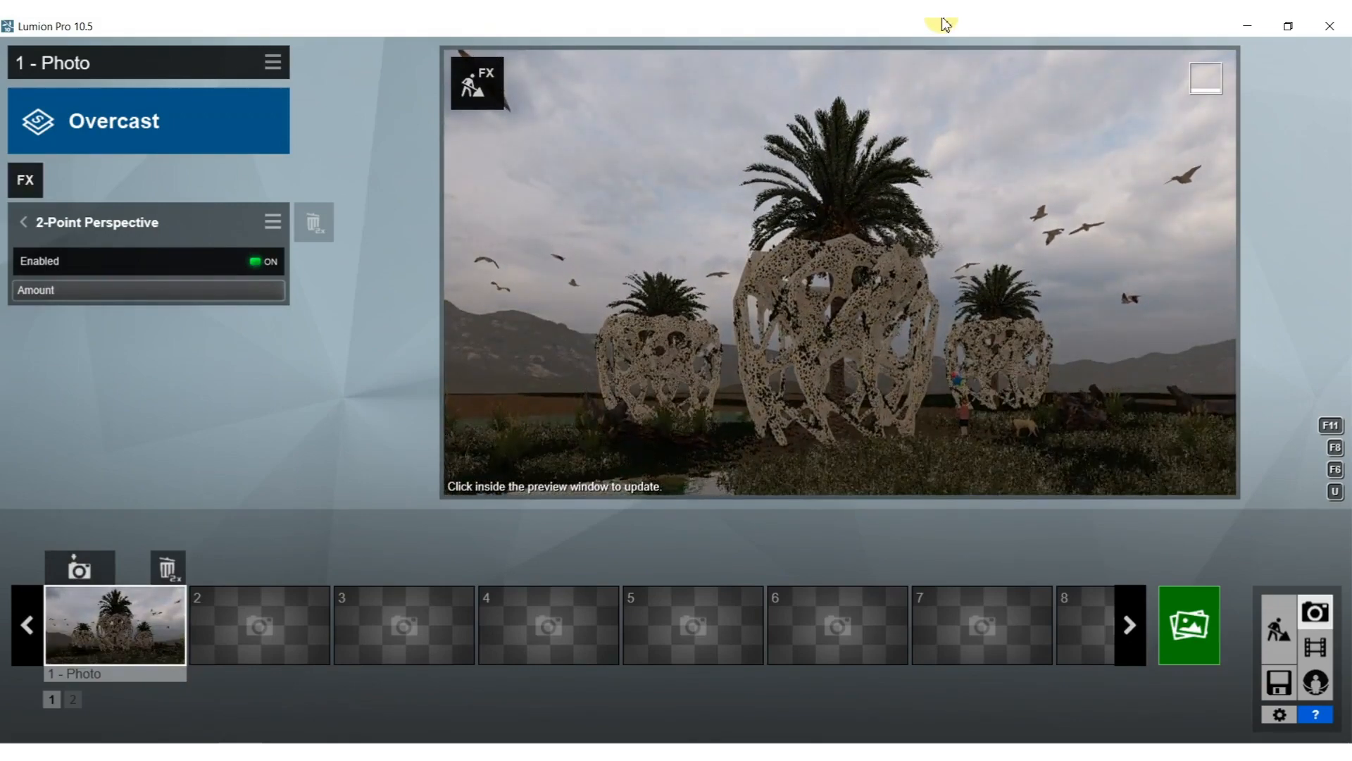
right_click_drag(888, 205, 856, 255)
key("s")
key("q")
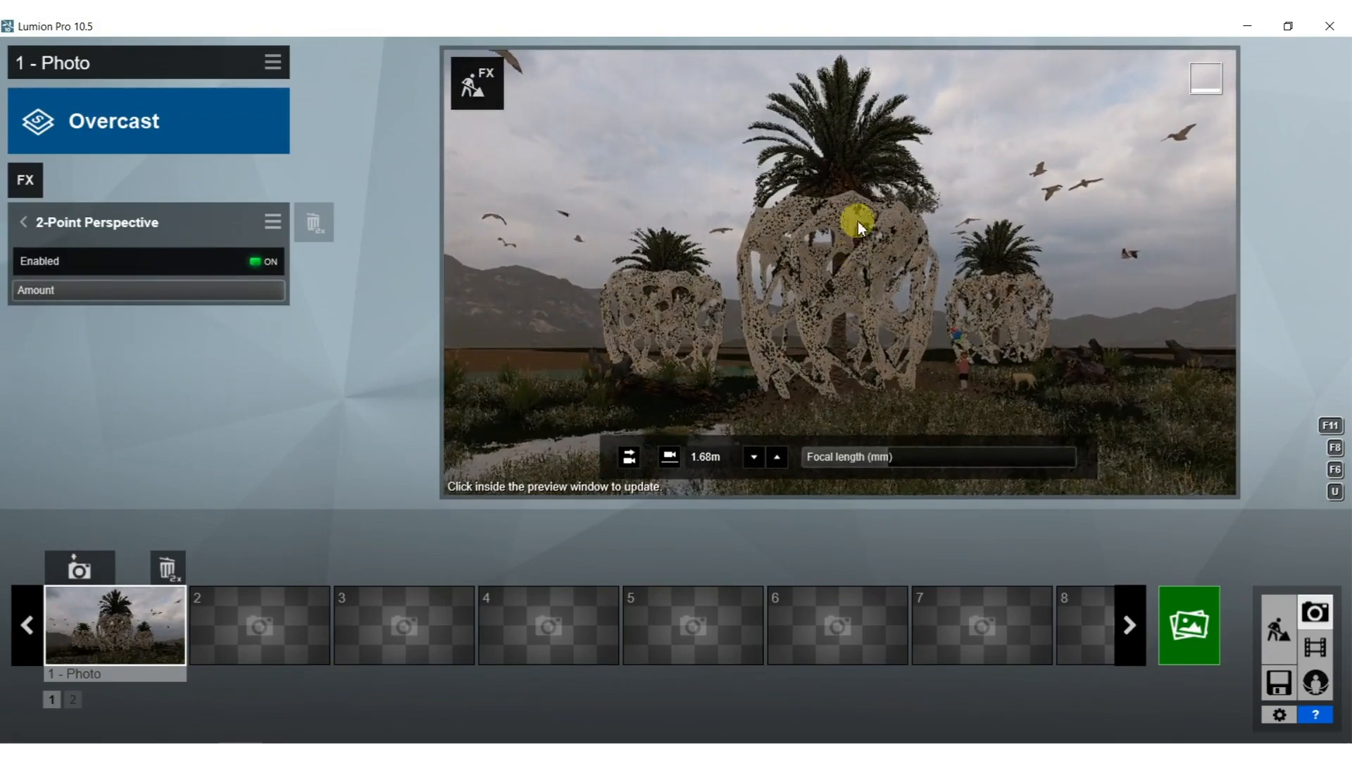
right_click_drag(859, 149, 849, 158)
key("d")
key("a")
key("a")
key("a")
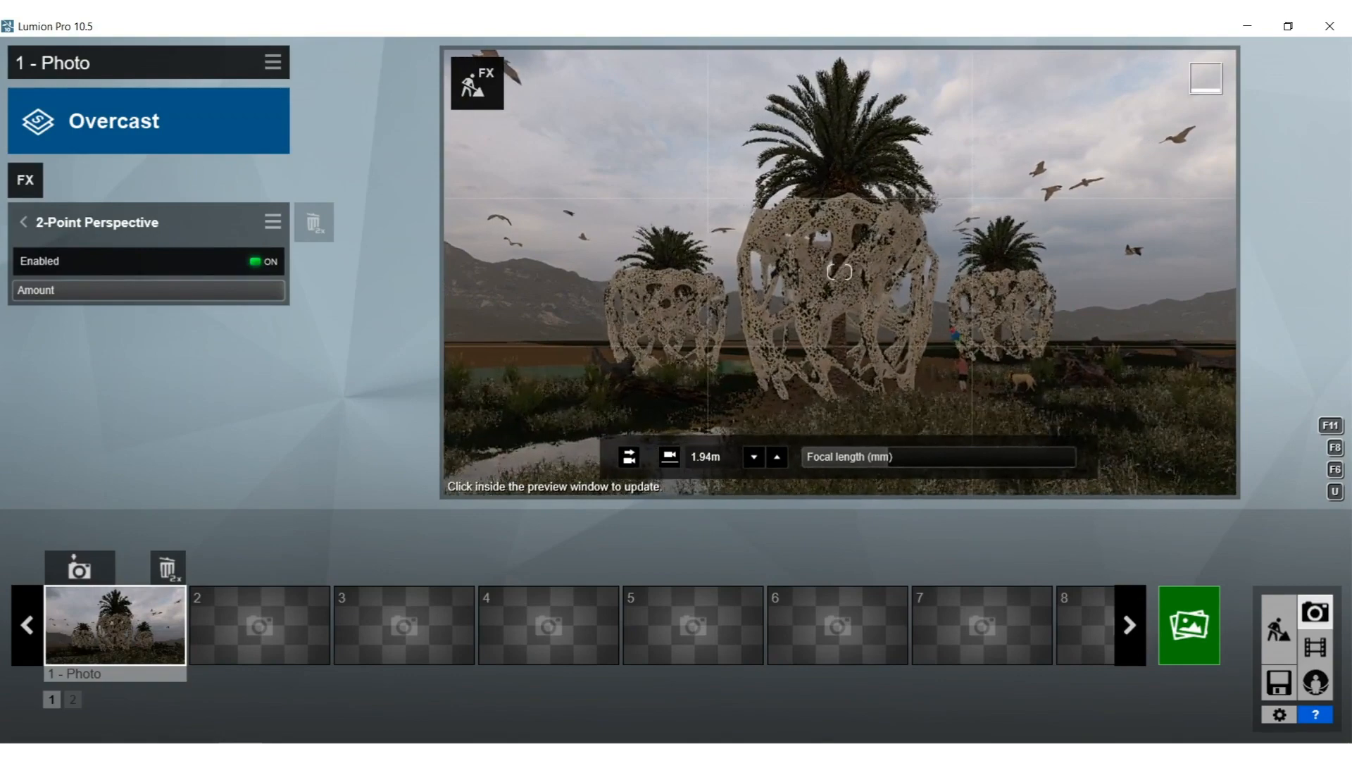
left_click(875, 260)
left_click(92, 565)
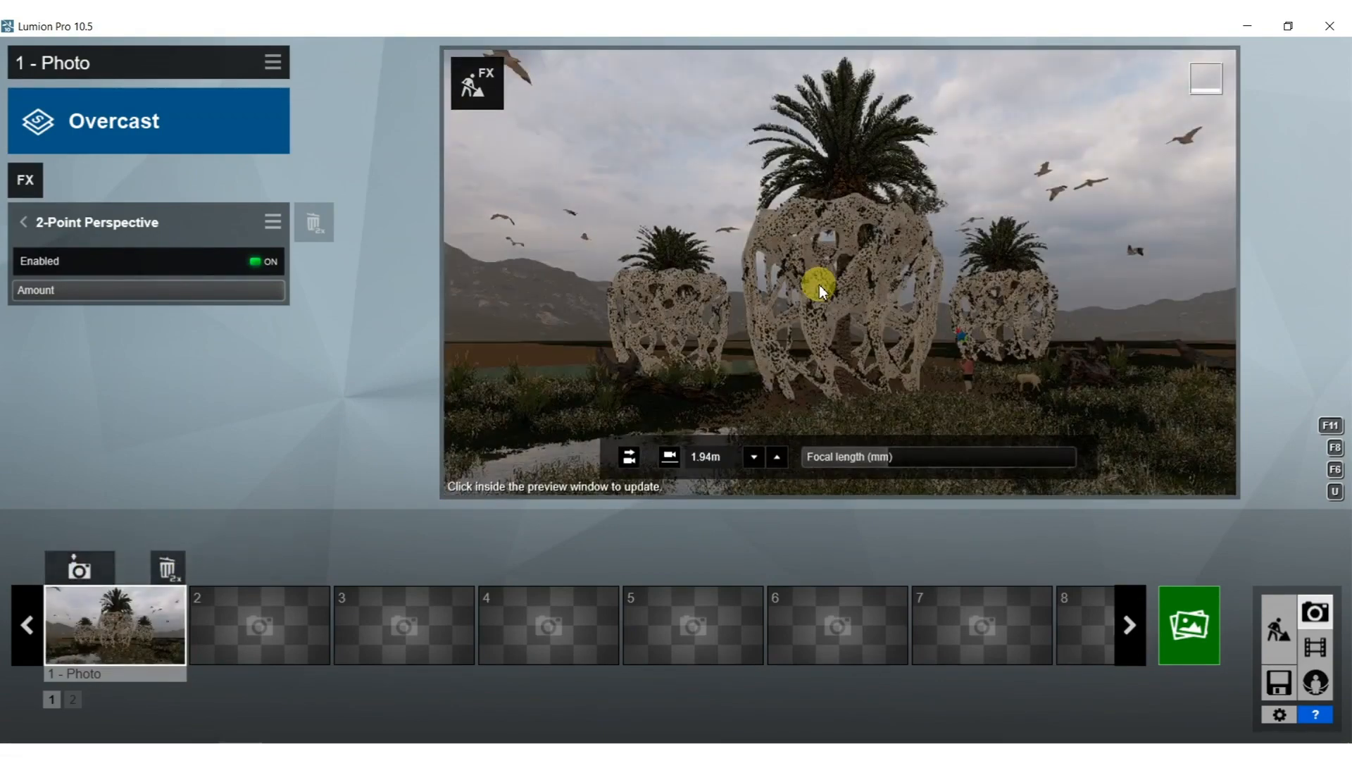
left_click(819, 285)
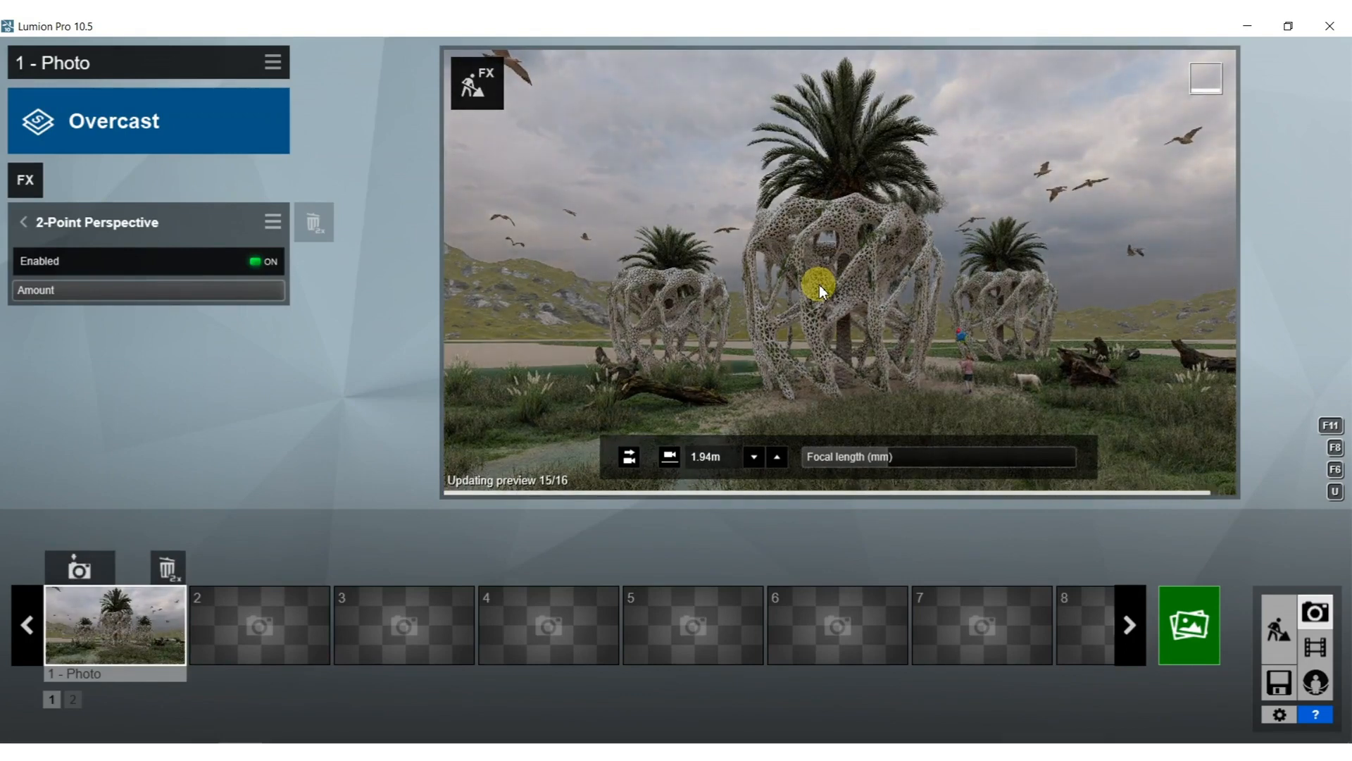
Add the Sun effect to photo 1 and refresh the preview.
left_click(32, 197)
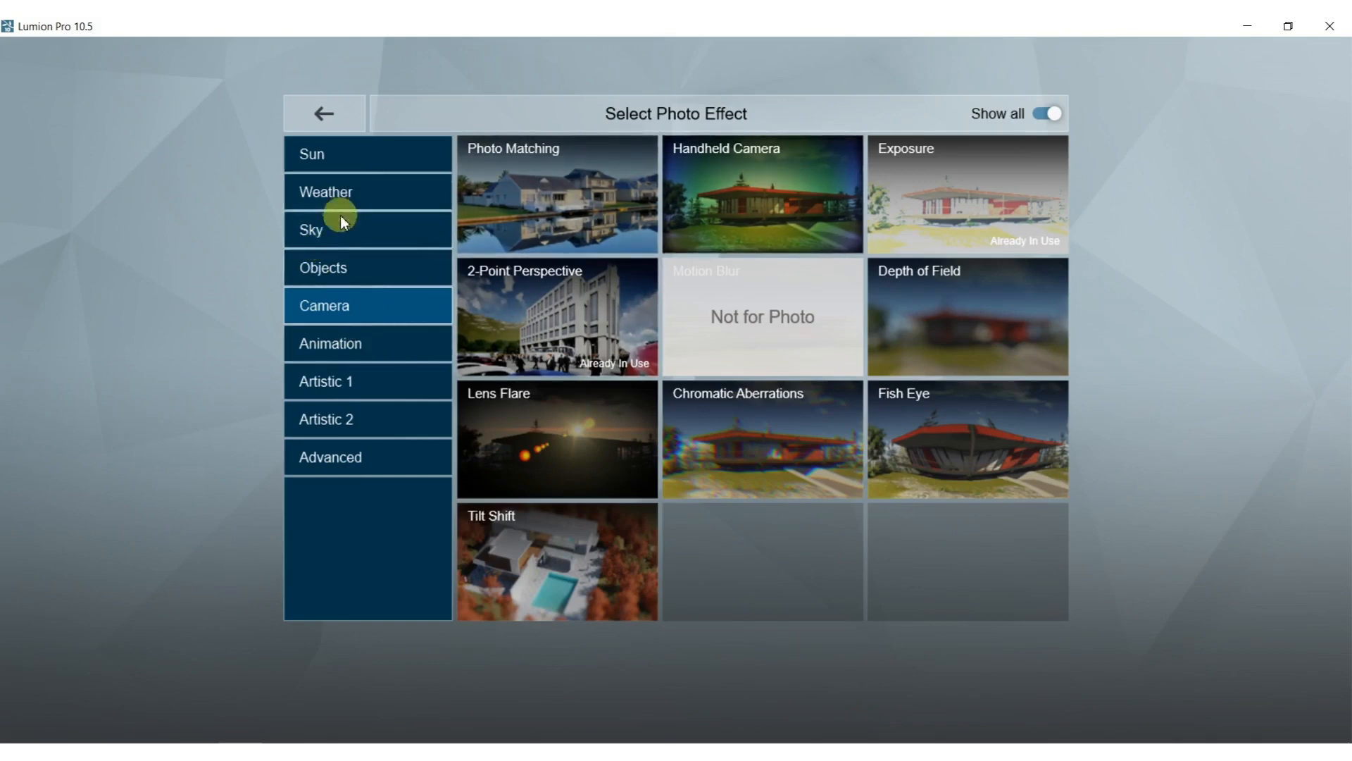
left_click(312, 153)
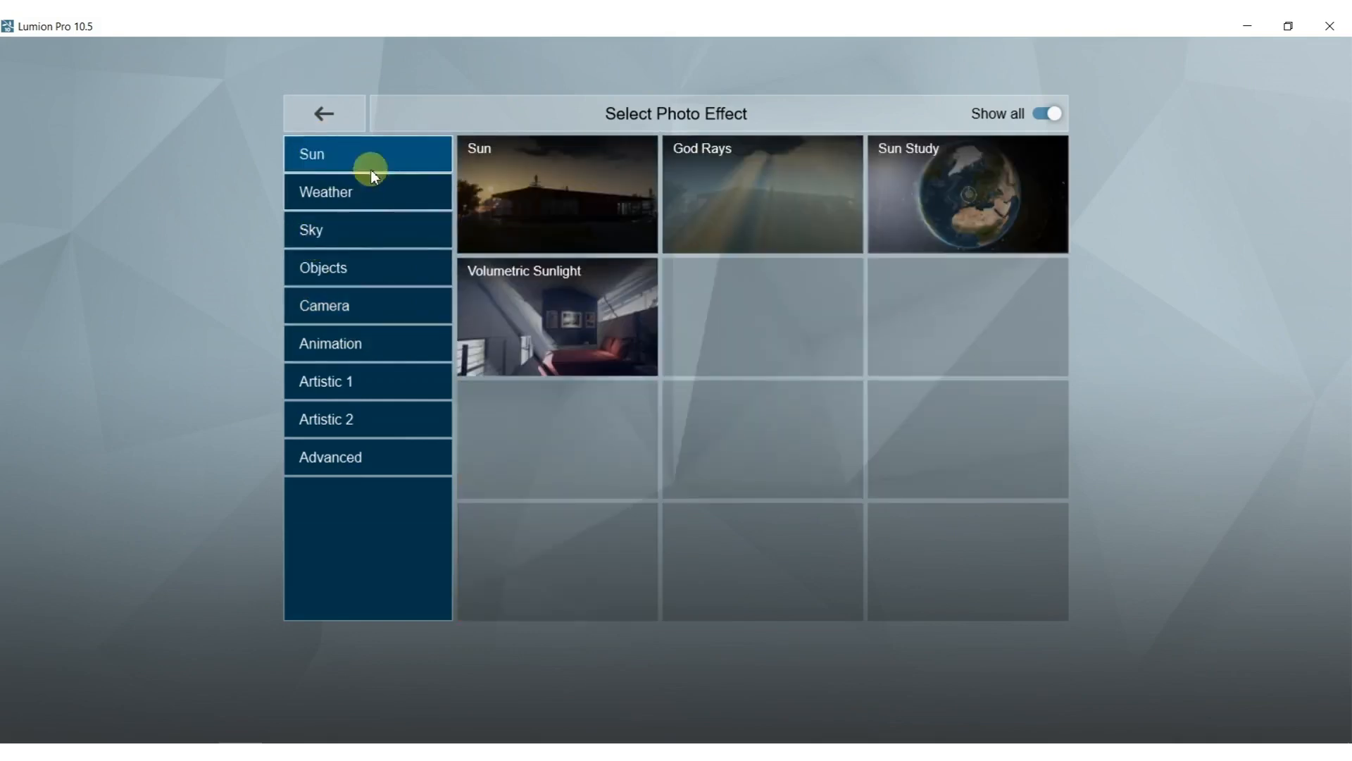
left_click(520, 181)
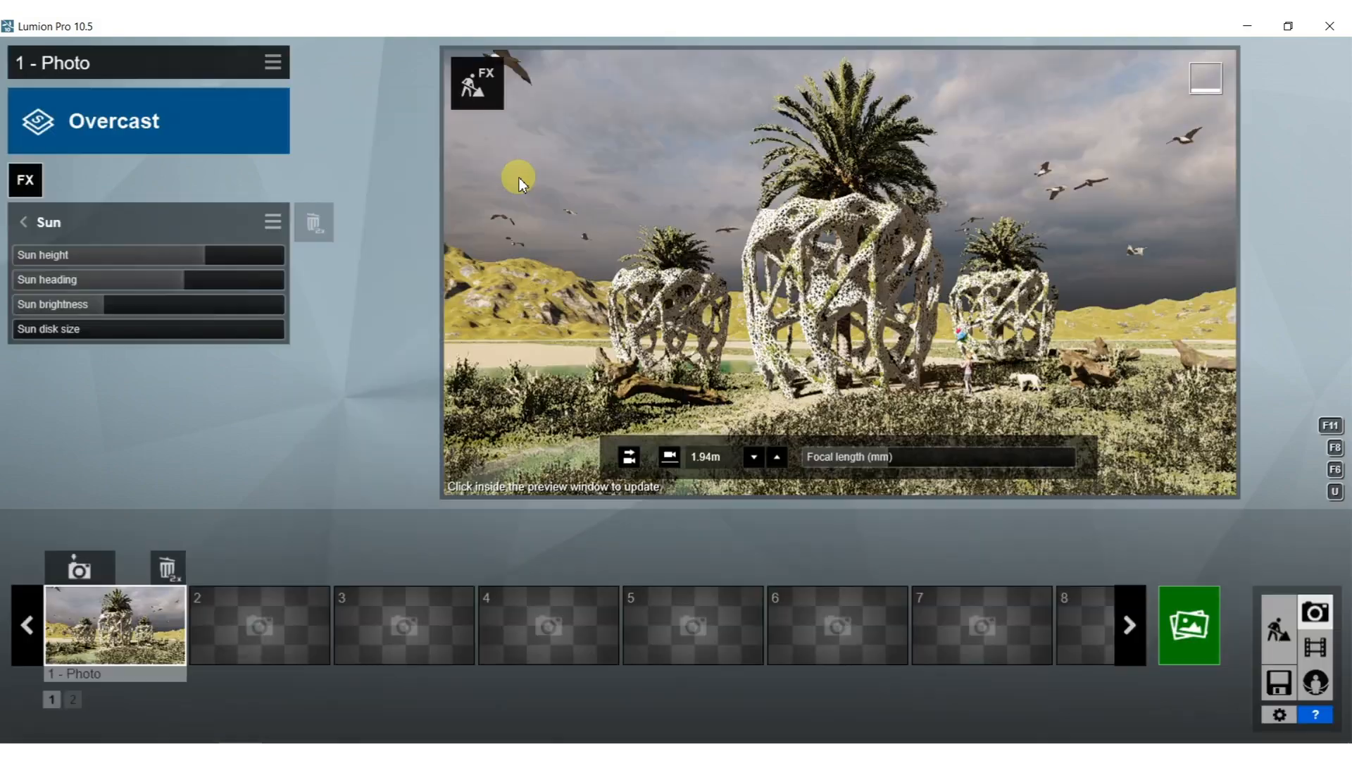
left_click(597, 252)
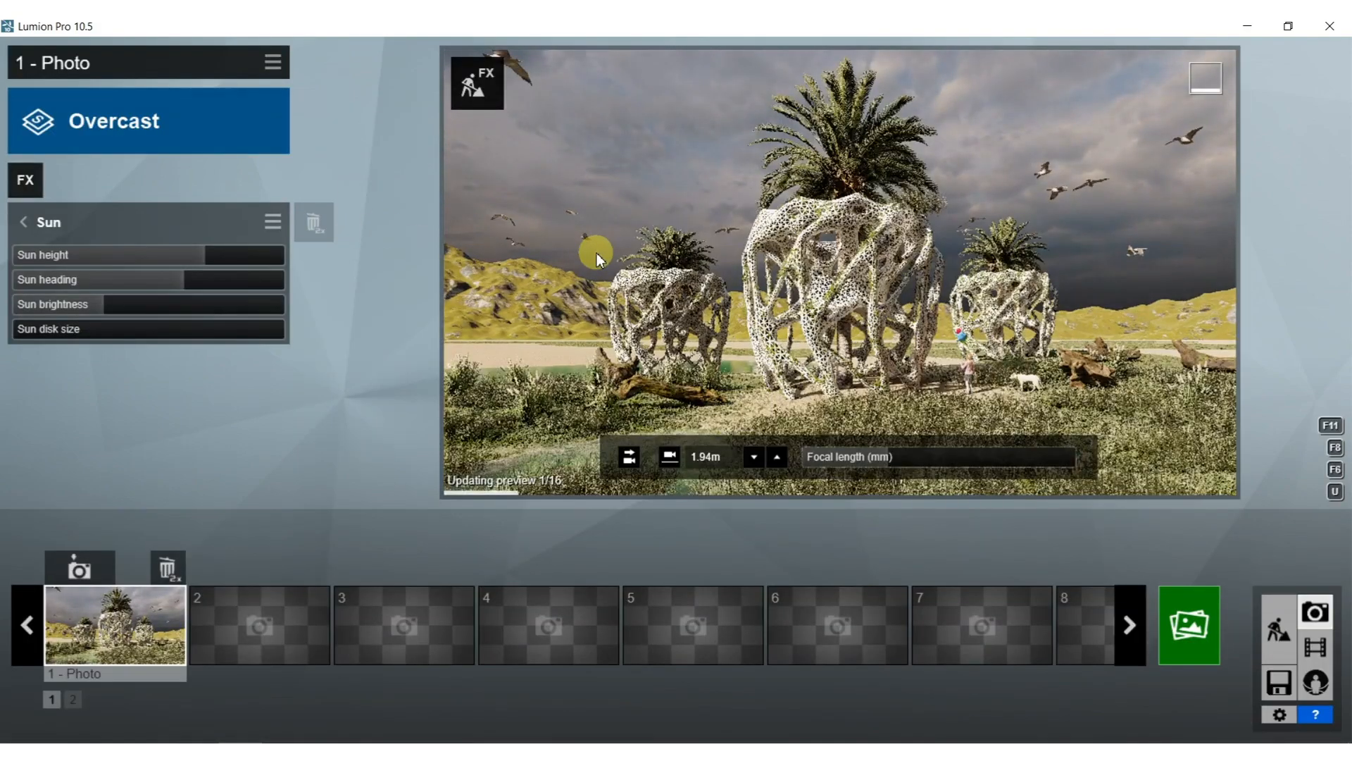
Lower the brightness and height of photo 1's Sun effect and refresh the preview.
left_click_drag(74, 309, 36, 302)
left_click_drag(204, 250, 168, 252)
left_click(668, 296)
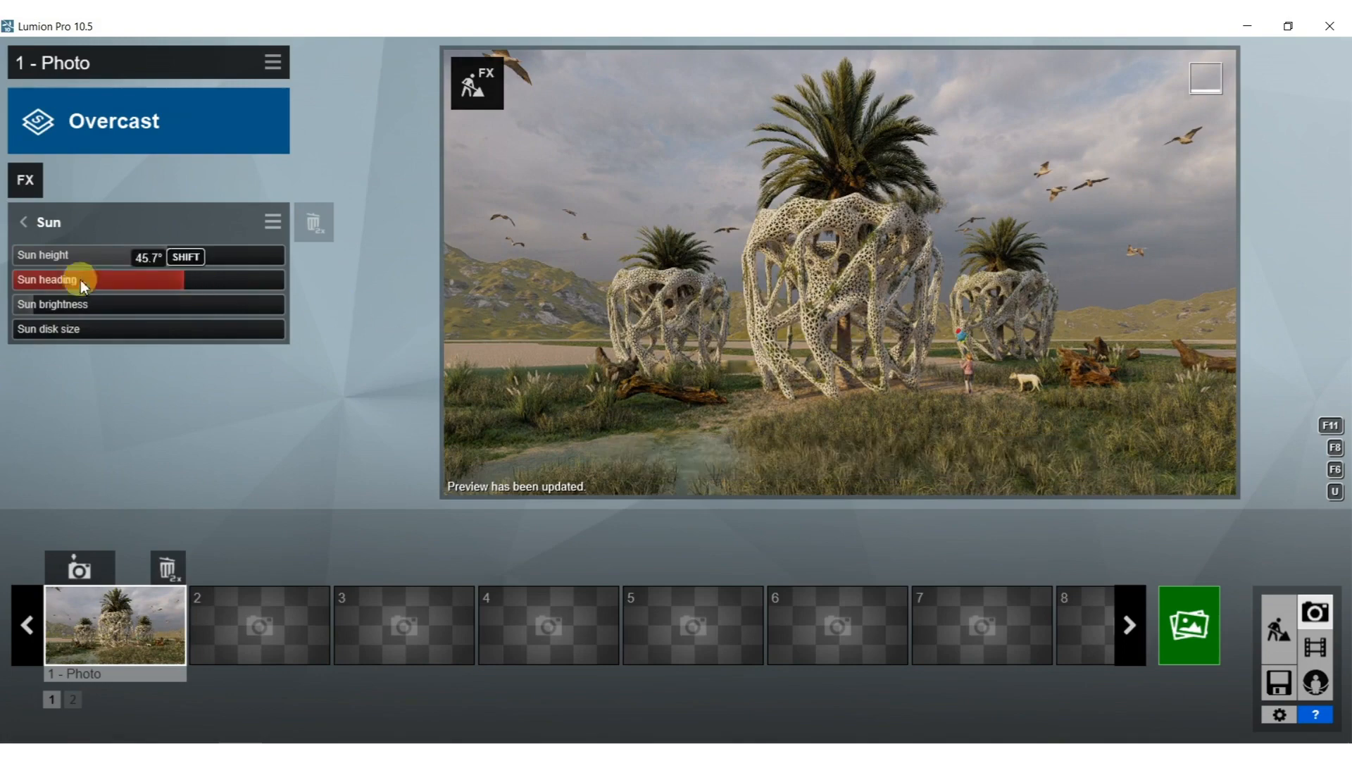
Turn the sun heading well into the negative range, to roughly a quarter of its scale, refreshing the preview.
left_click_drag(172, 284, 141, 284)
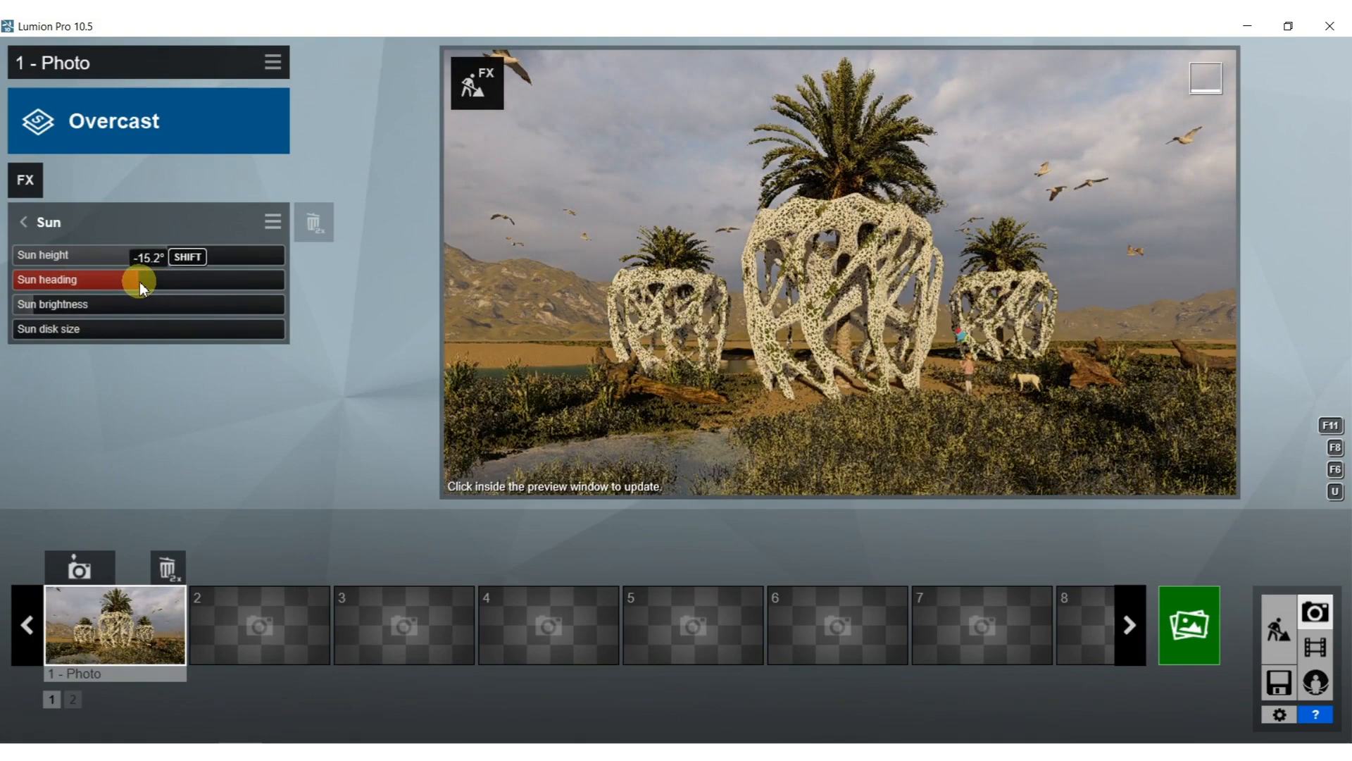
left_click(746, 288)
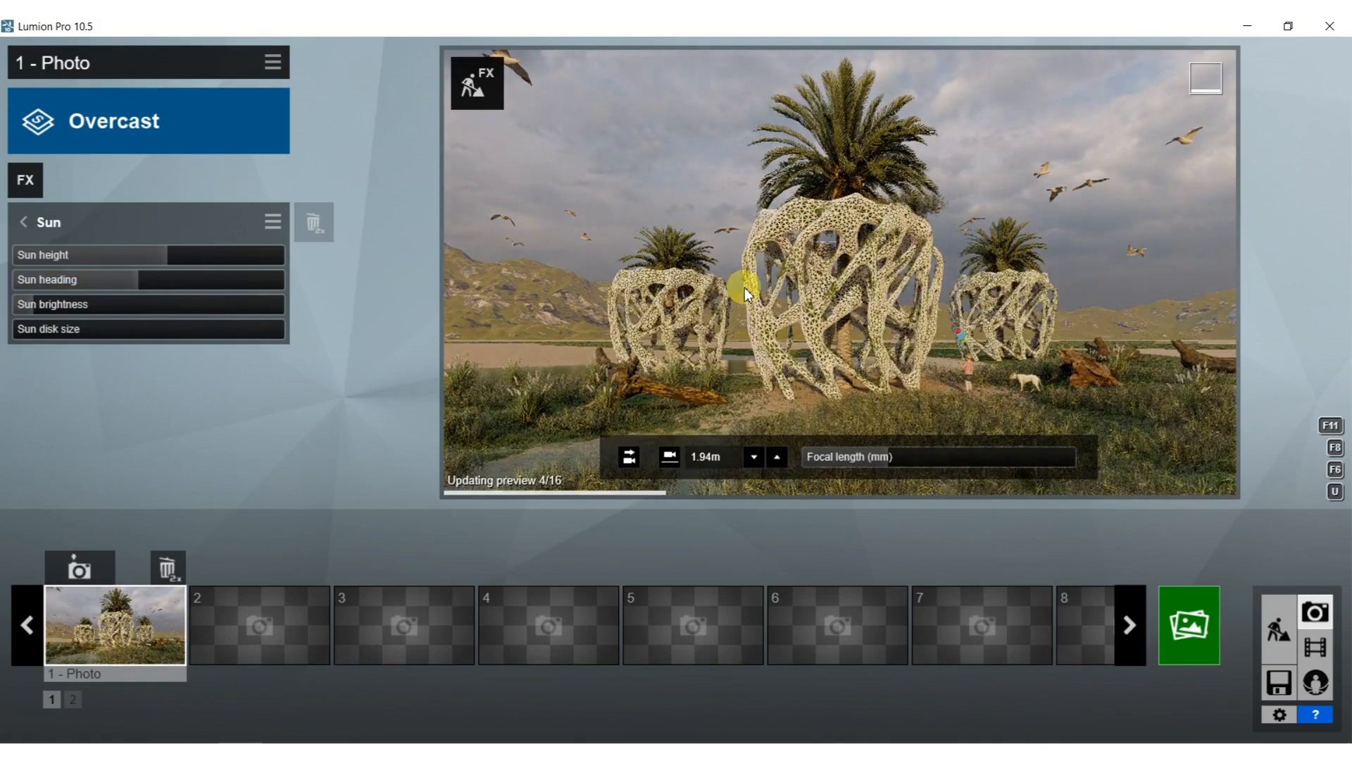
left_click_drag(131, 281, 81, 280)
left_click(707, 293)
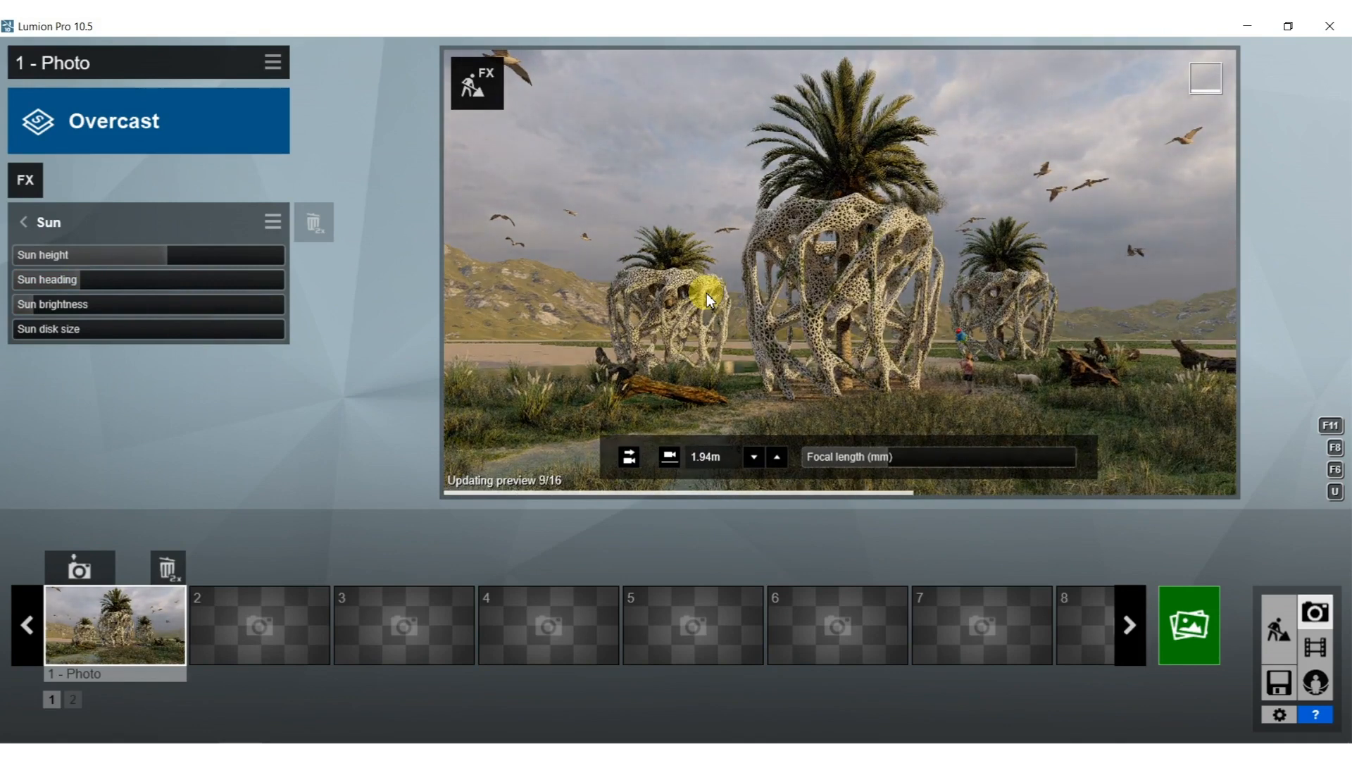
Raise the Fog effect's density slightly above the middle, set its falloff to about 0.1, and refresh the preview.
left_click(23, 224)
left_click(71, 346)
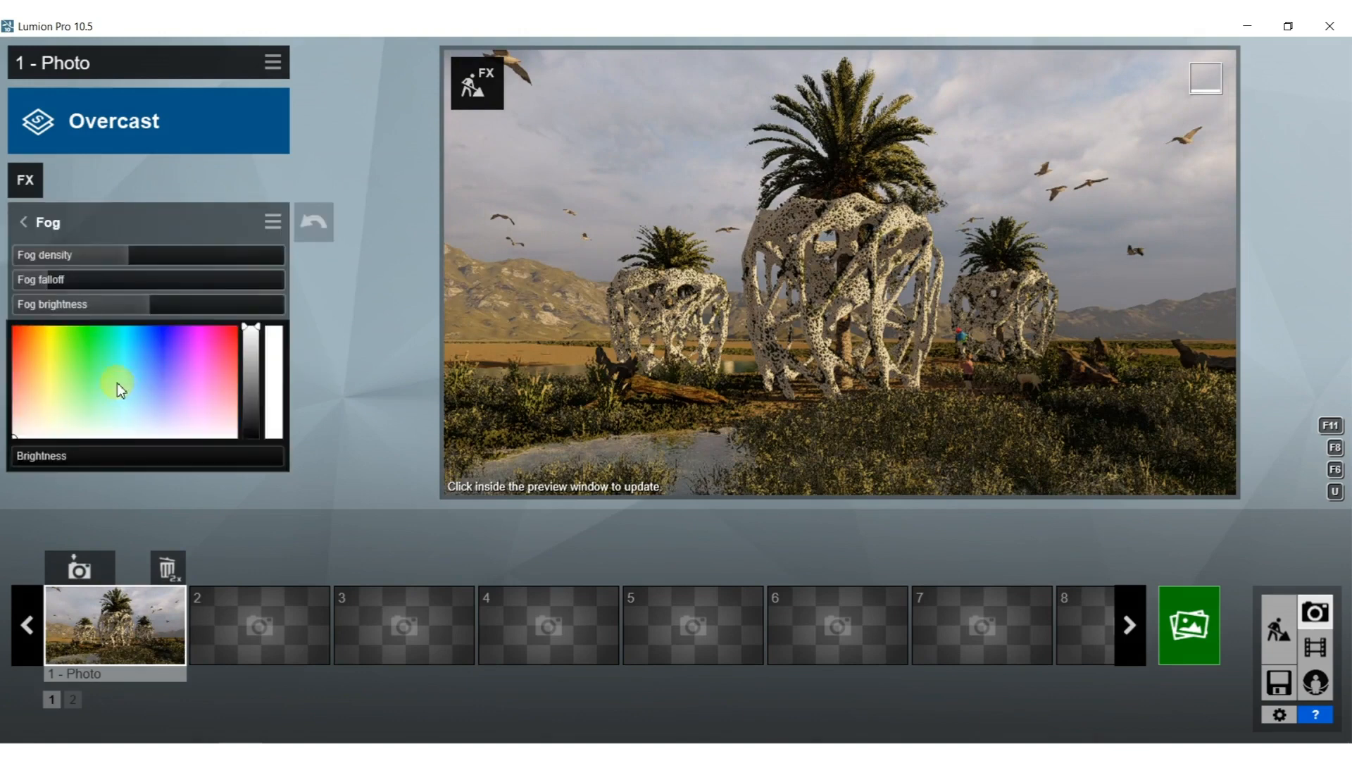
mouse_move(134, 256)
left_mouse_down()
mouse_move(150, 259)
mouse_move(125, 255)
left_mouse_up()
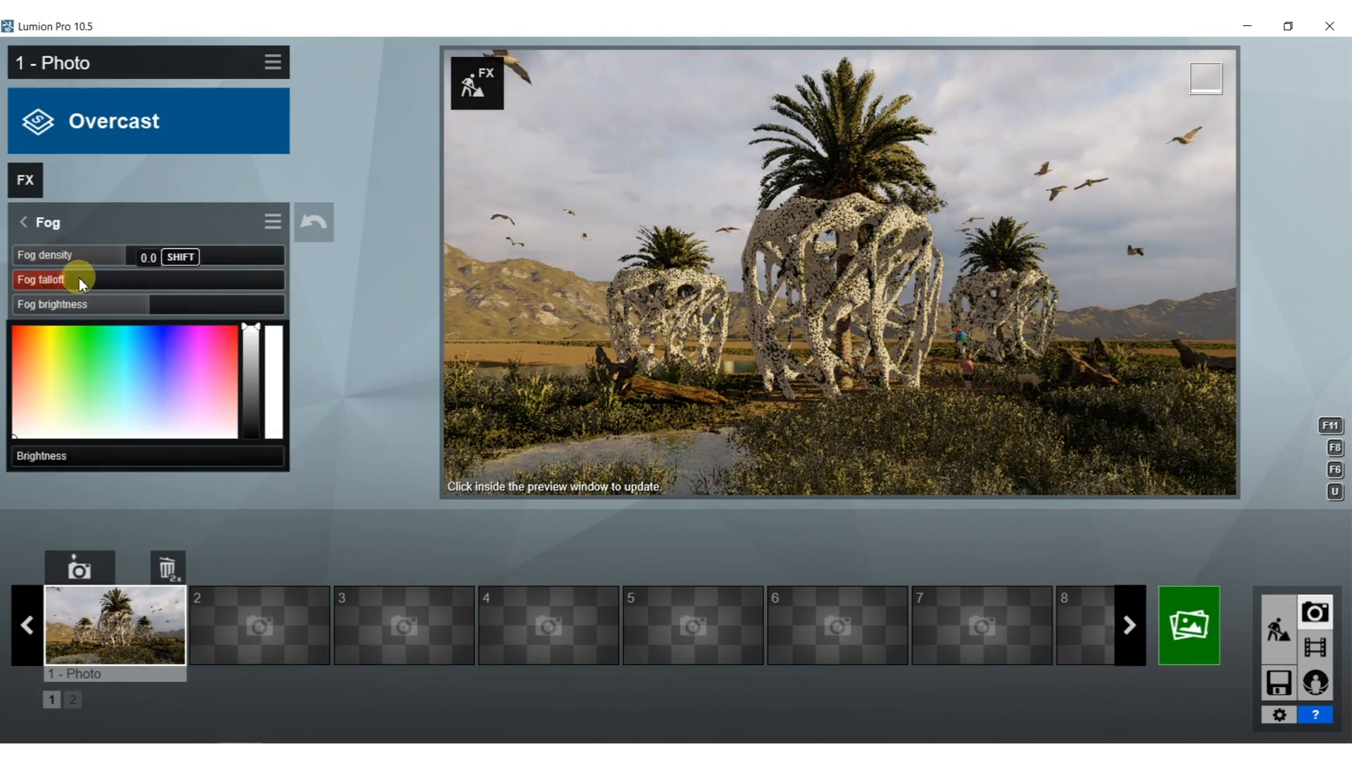
left_click_drag(122, 279, 255, 285)
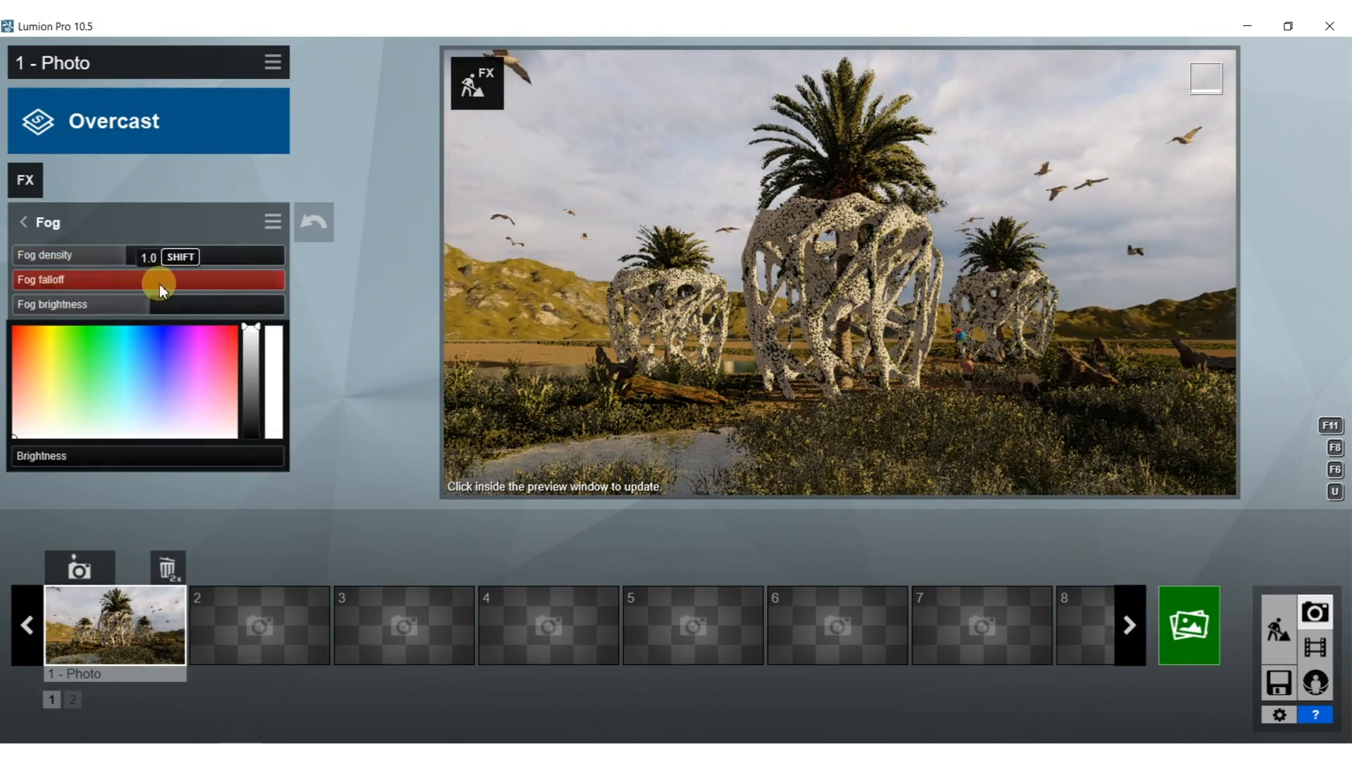
left_click_drag(164, 284, 91, 284)
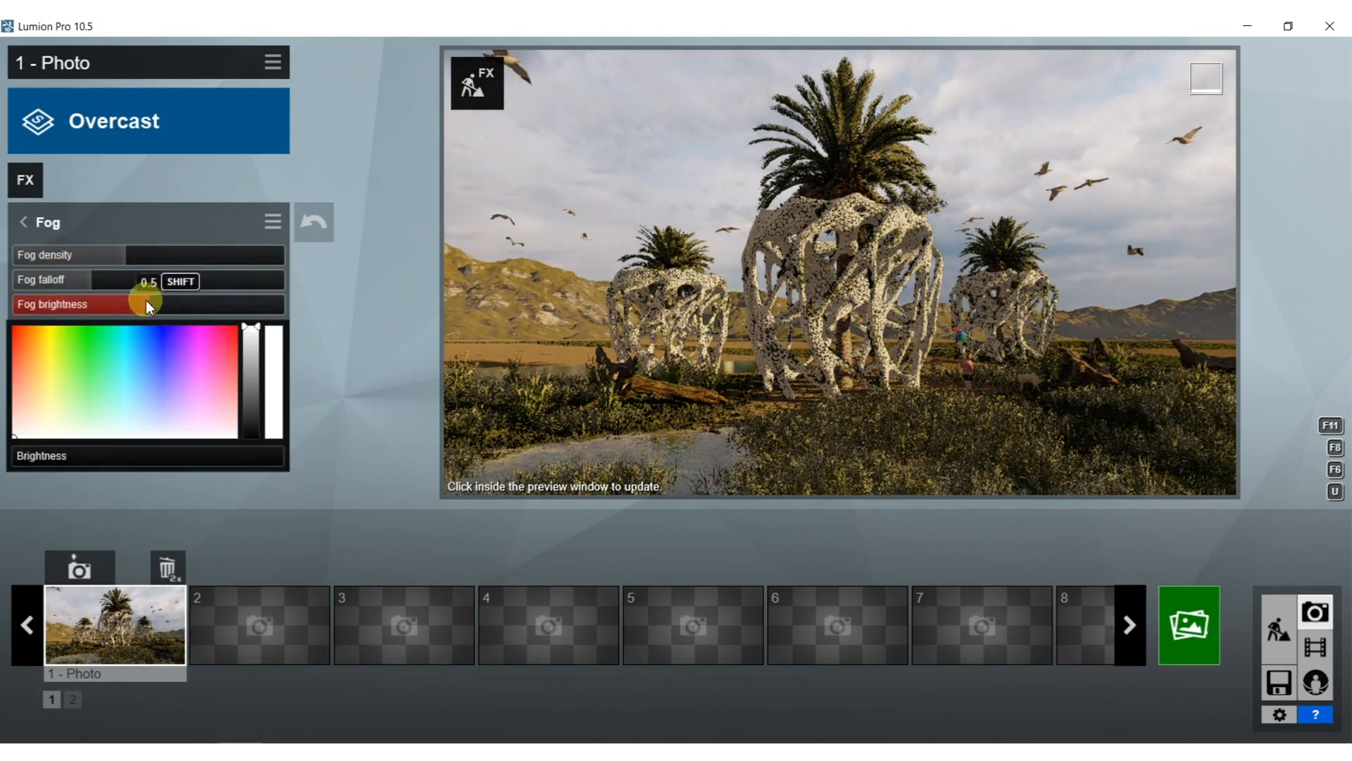
mouse_move(131, 261)
left_mouse_down()
mouse_move(167, 266)
mouse_move(73, 277)
mouse_move(142, 278)
left_mouse_up()
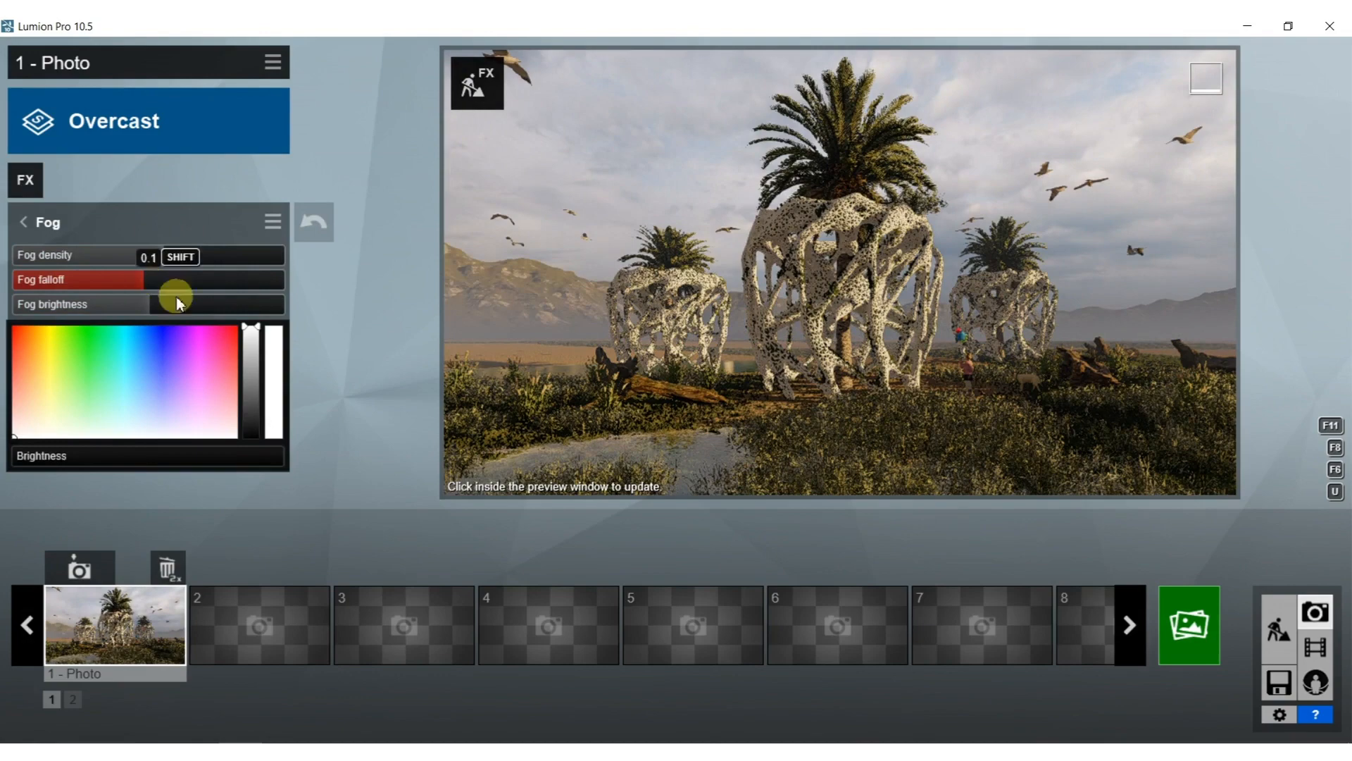
left_click(584, 354)
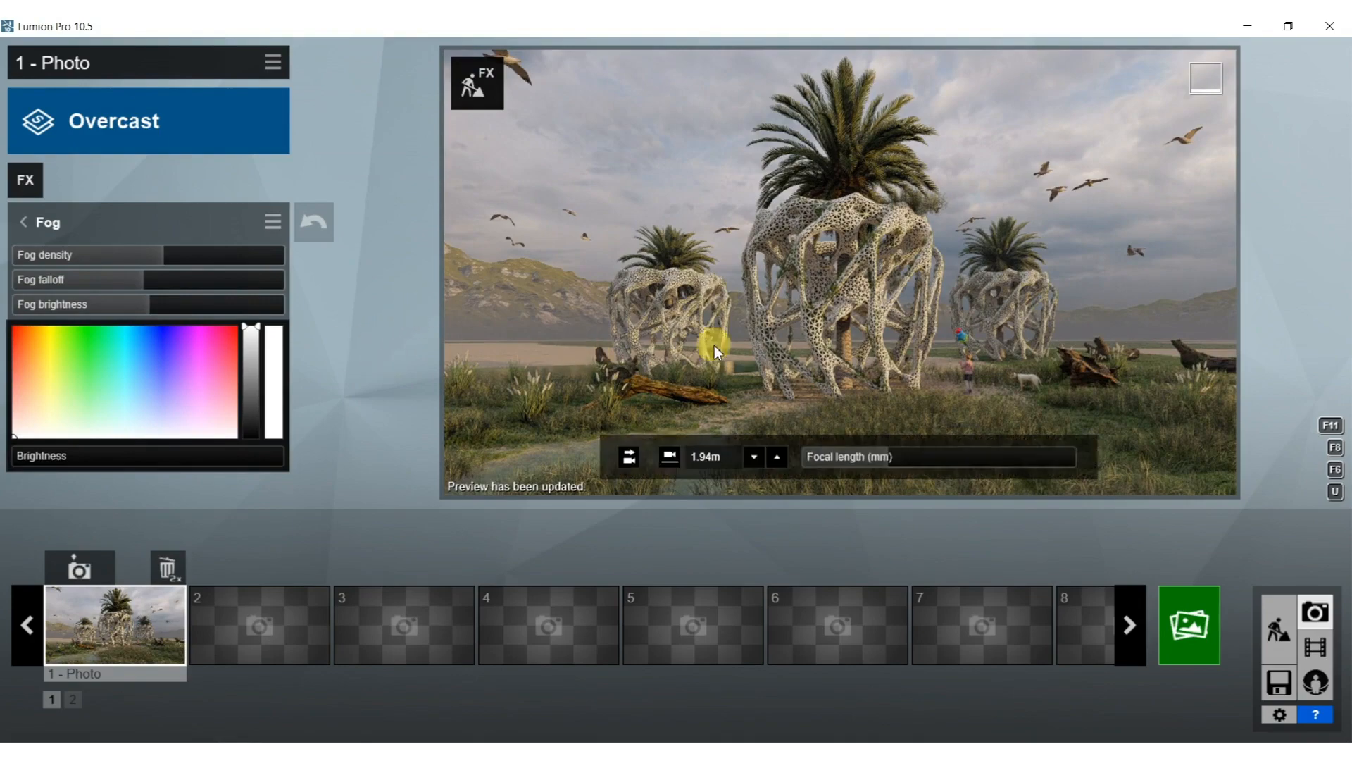
Reframe the view upward to show more sky from about 2.03 m high, and store it over photo 1.
right_click_drag(779, 324, 779, 293)
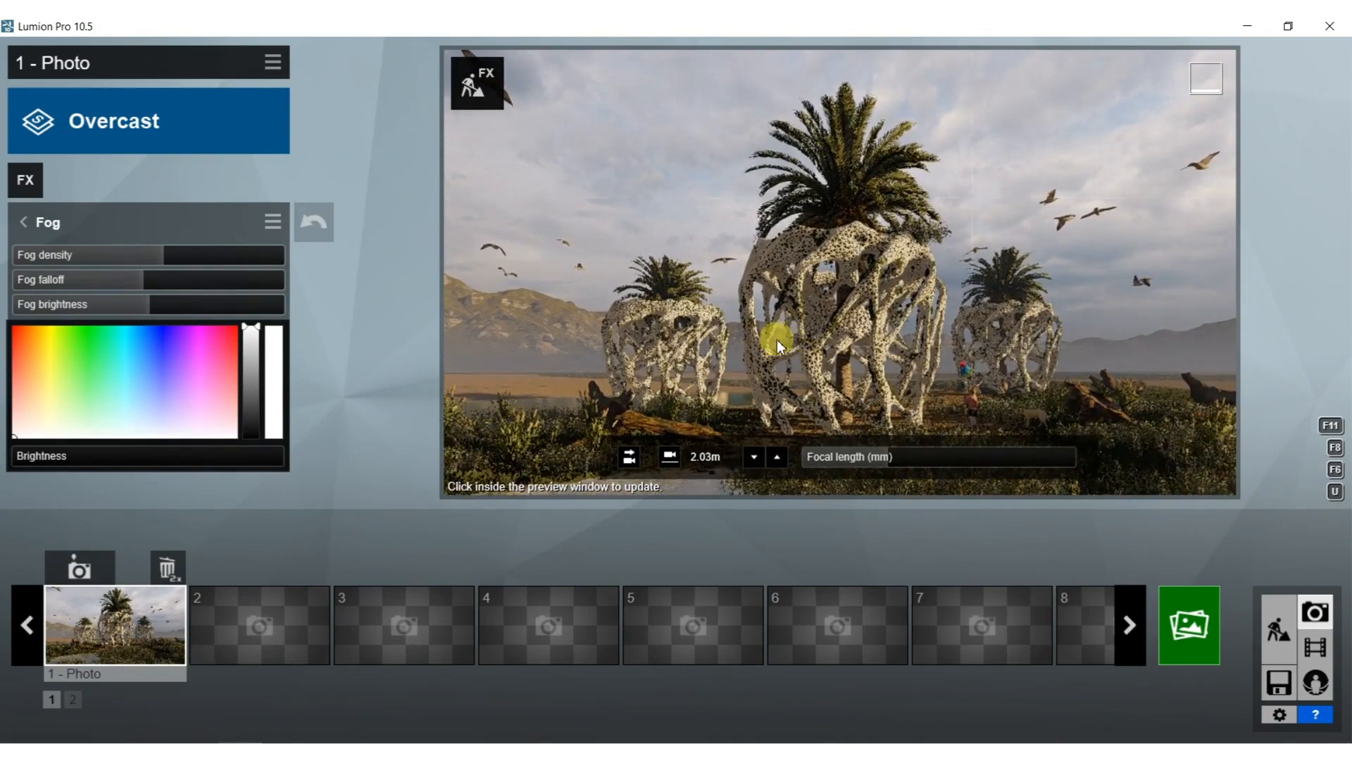
left_click(99, 560)
left_click(956, 324)
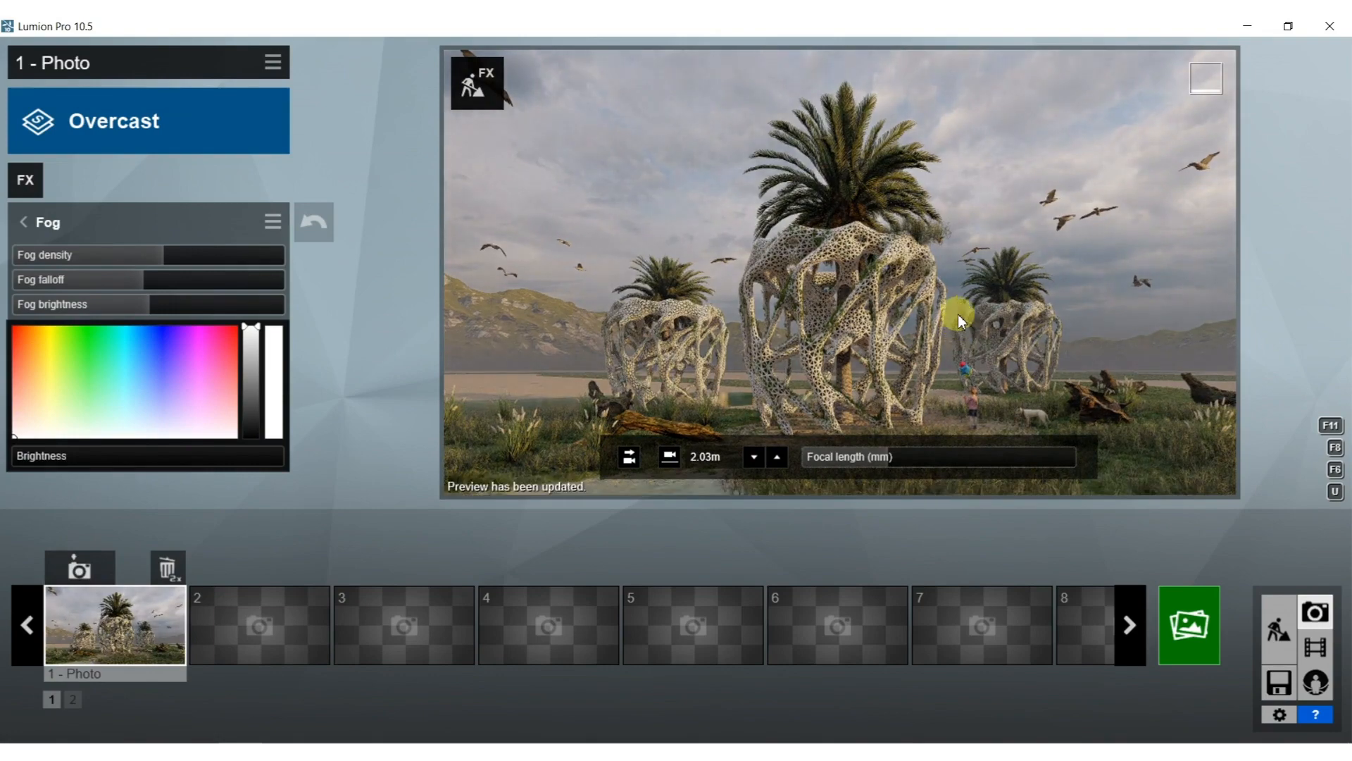
Disable the Sun effect and set the Real Skies heading to about 119.2°, refreshing the preview.
left_click(25, 222)
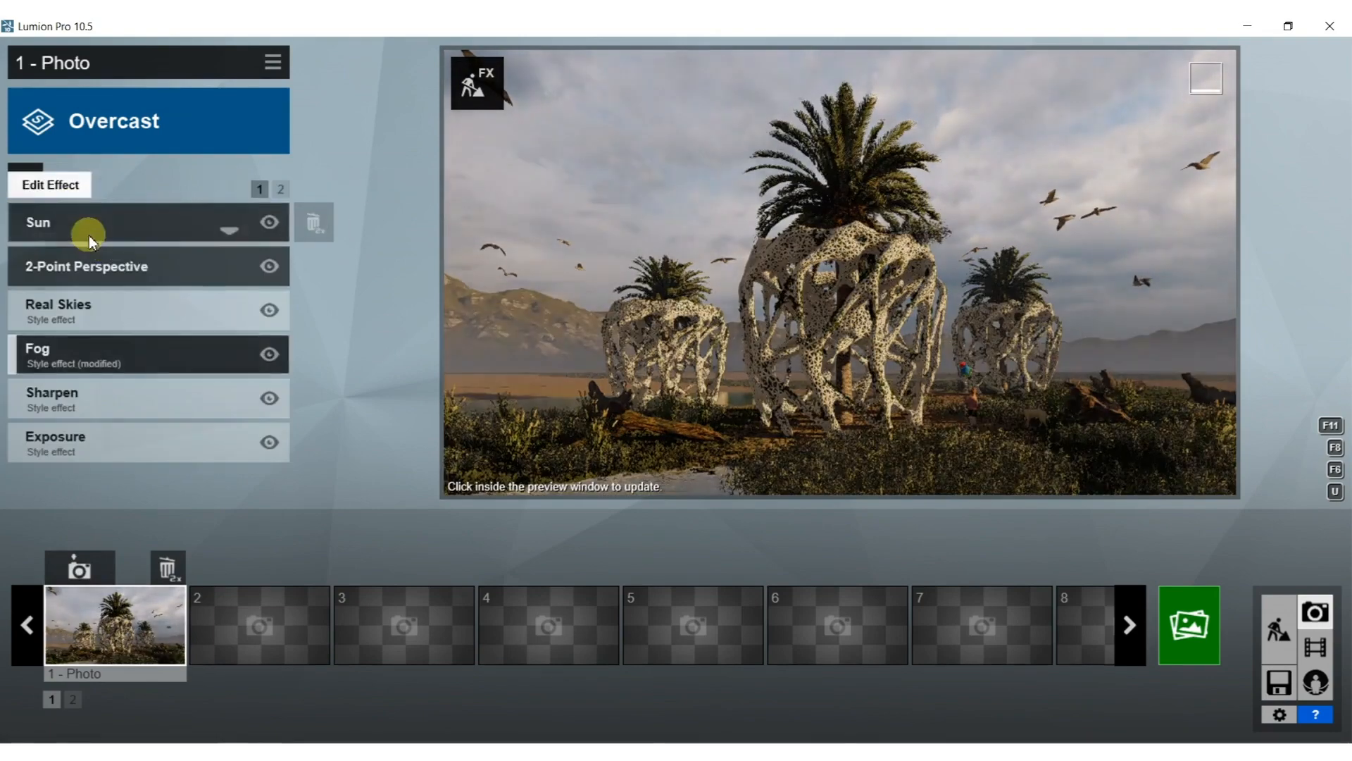
left_click(269, 222)
left_click(846, 322)
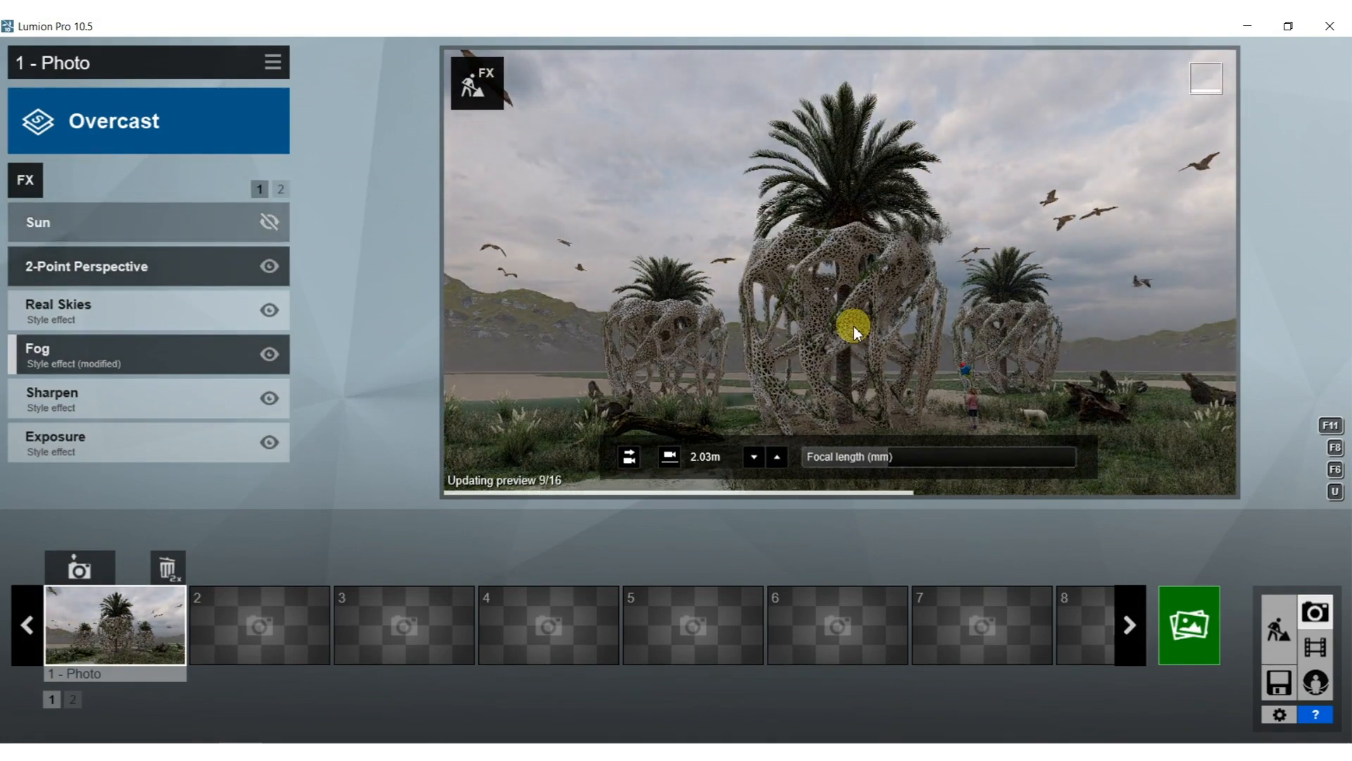
left_click(99, 316)
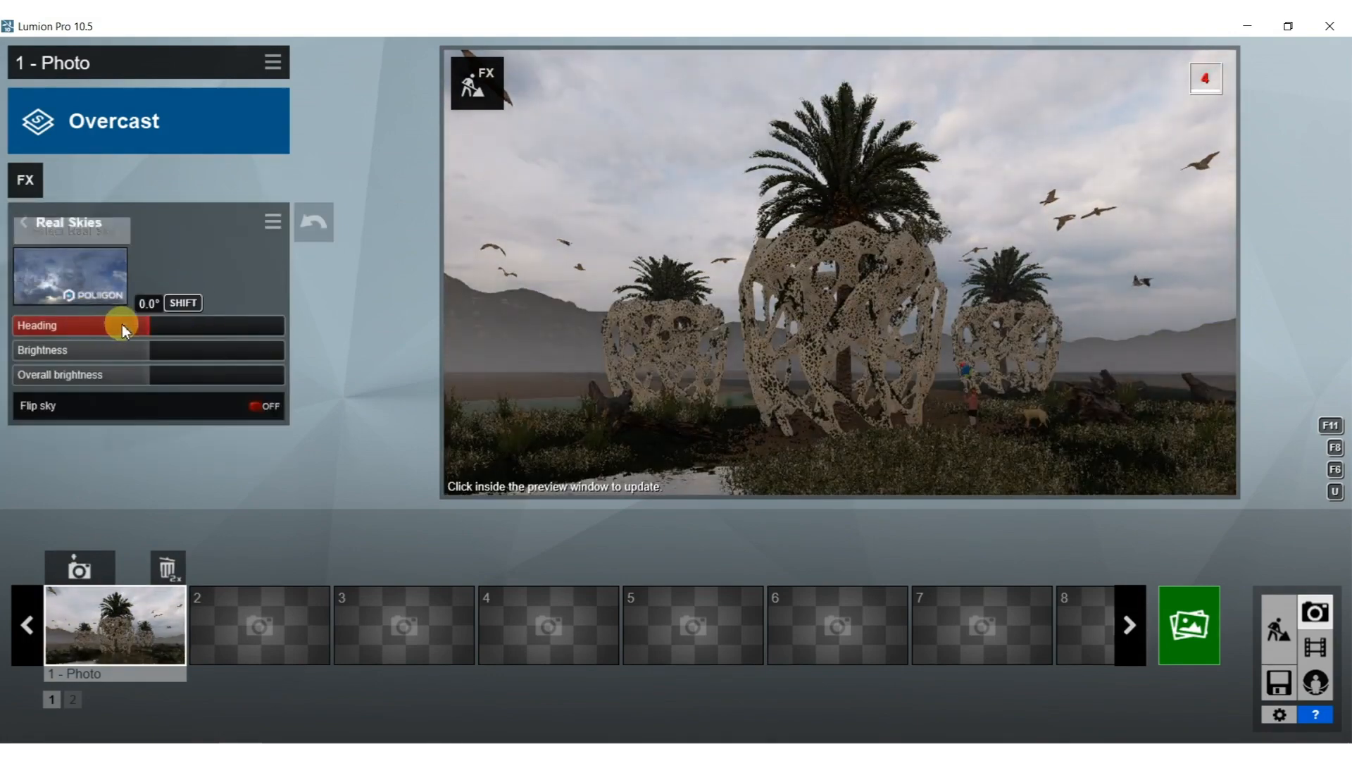
left_click_drag(179, 328, 254, 328)
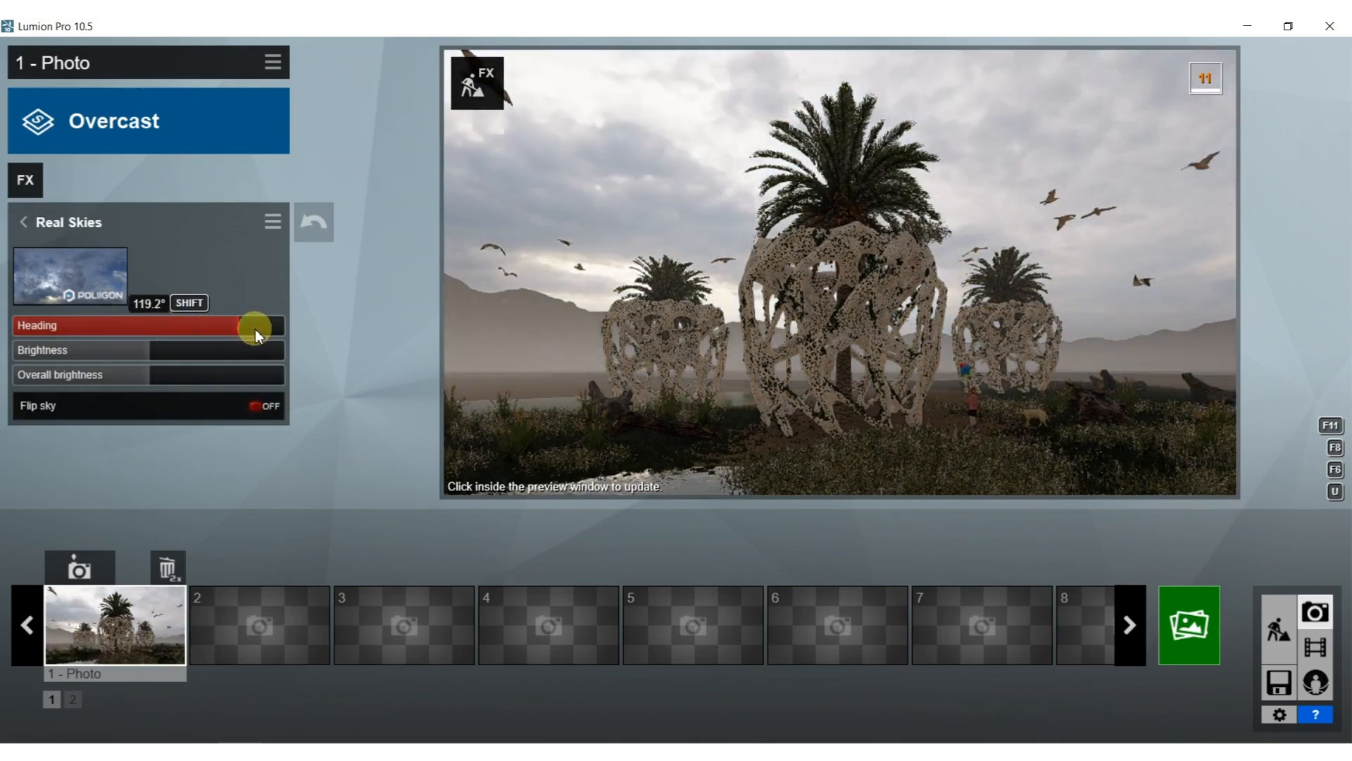
left_click(744, 355)
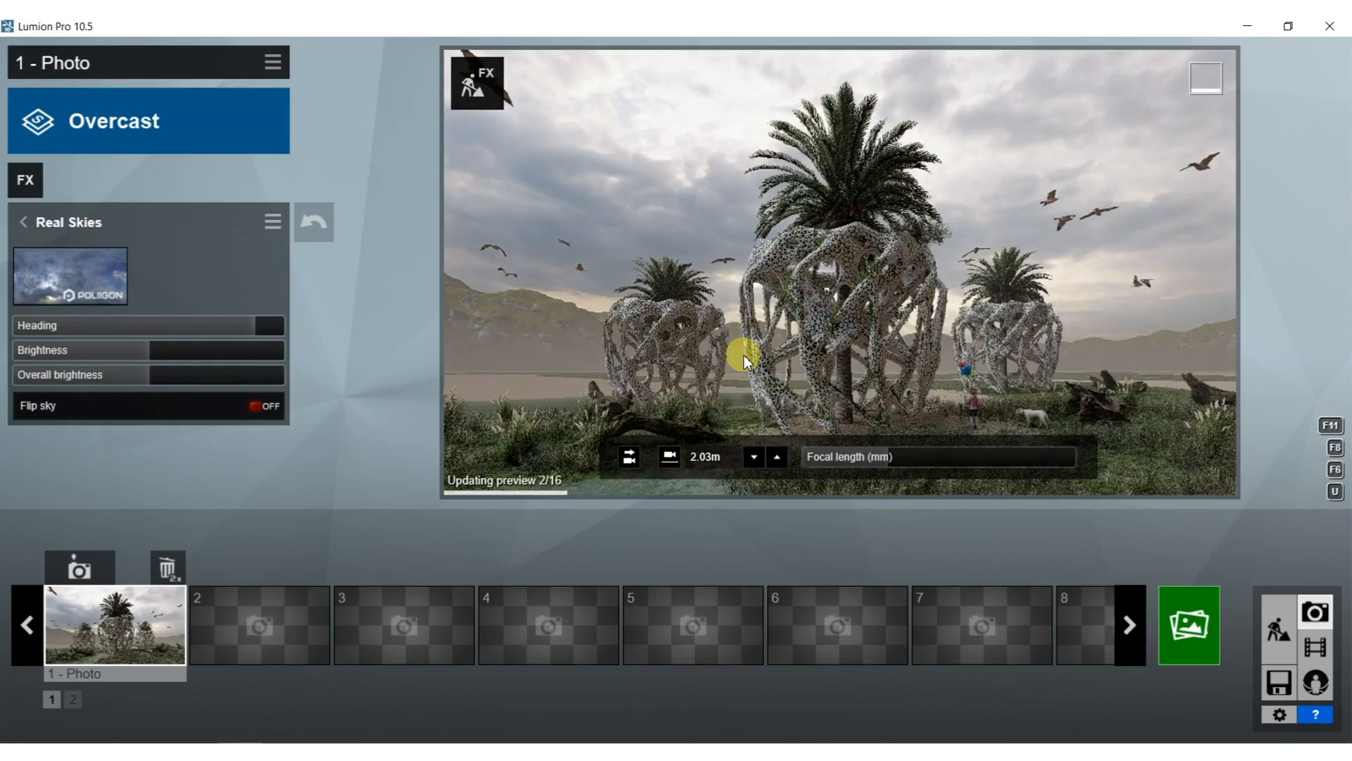
Re-enable the Sun effect on photo 1 and refresh the preview.
left_click(22, 224)
left_click(267, 222)
left_click(796, 339)
left_click(805, 354)
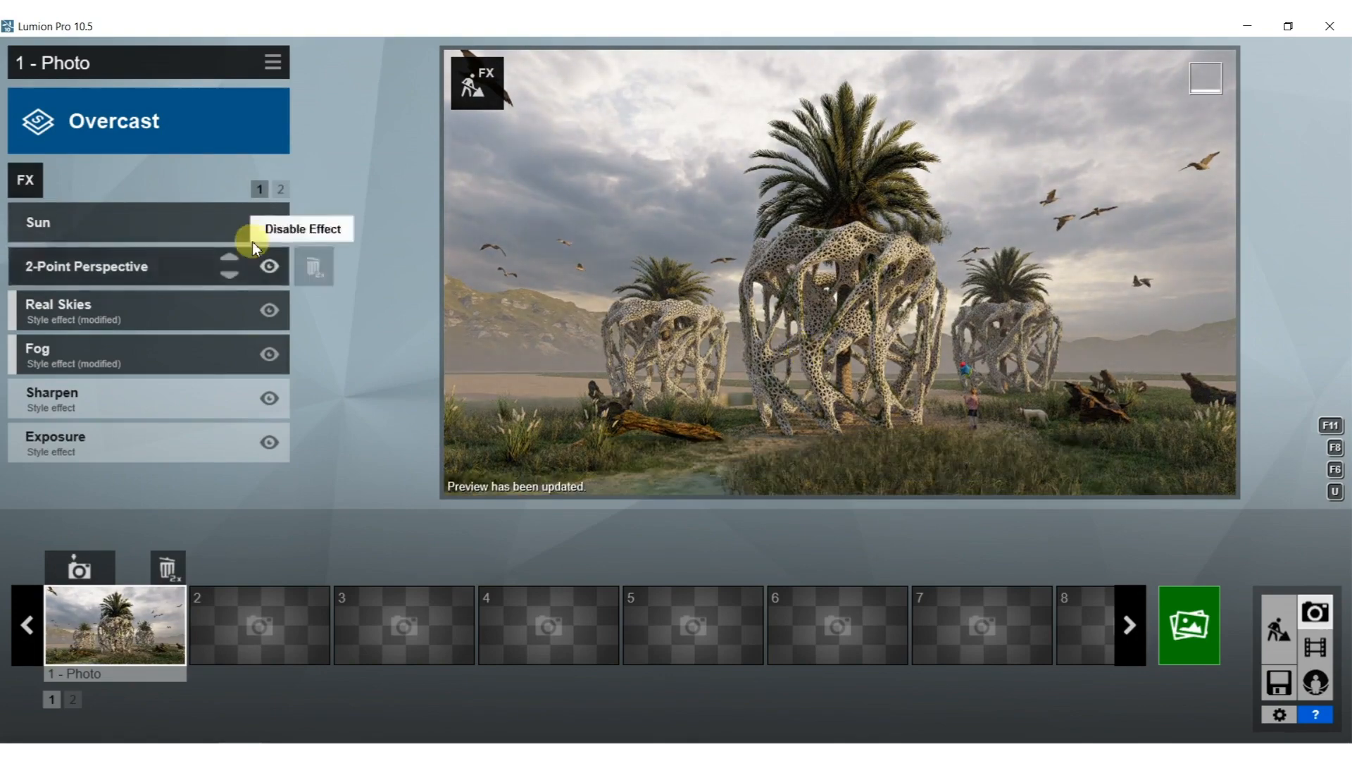
Add the Precipitation weather effect to photo 1 and refresh the preview.
left_click(29, 183)
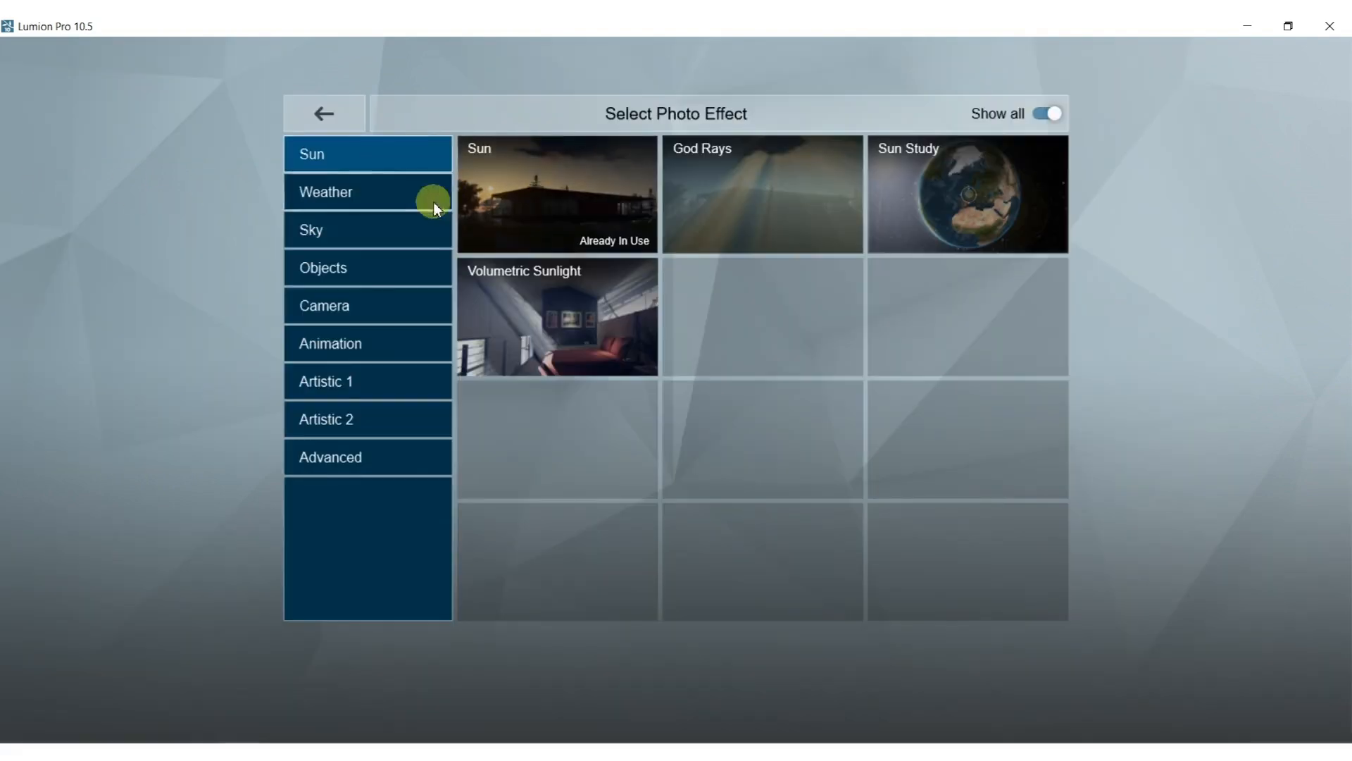
left_click(344, 194)
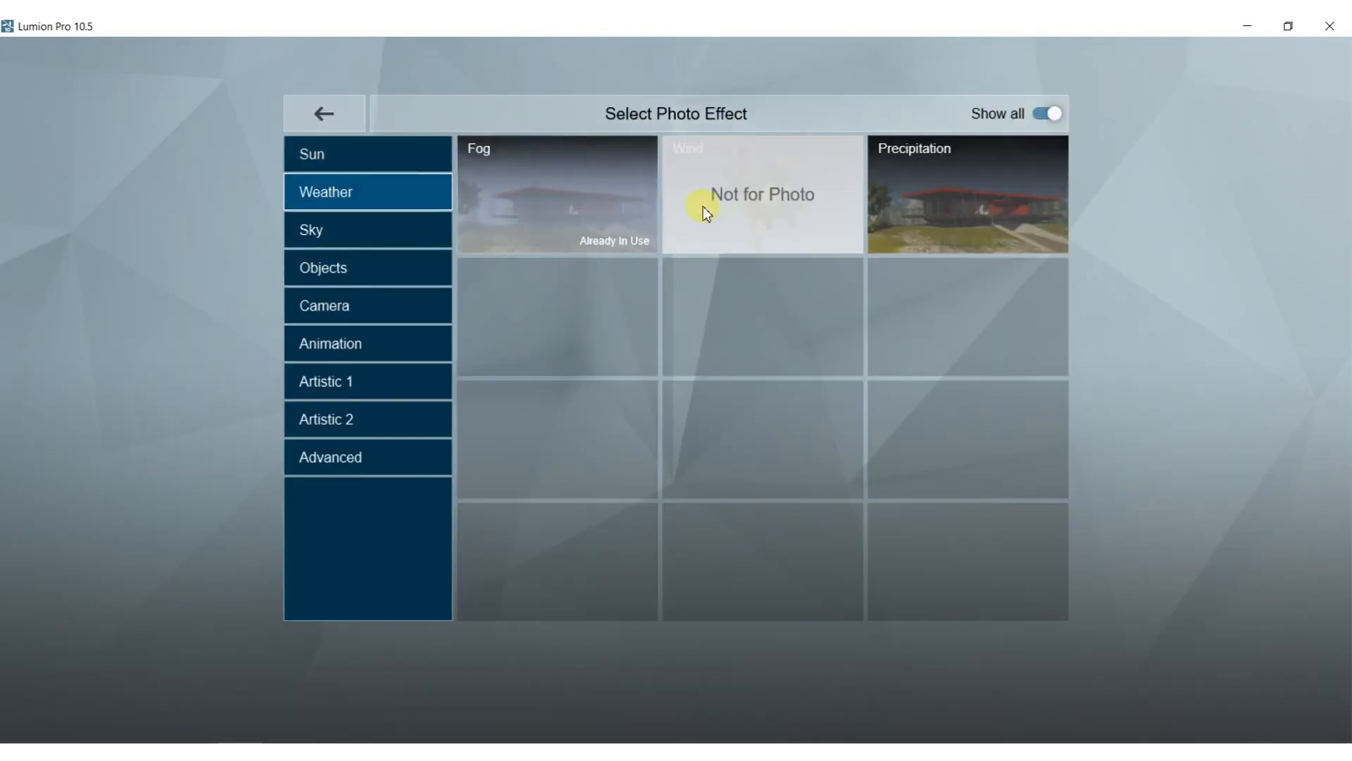
left_click(898, 183)
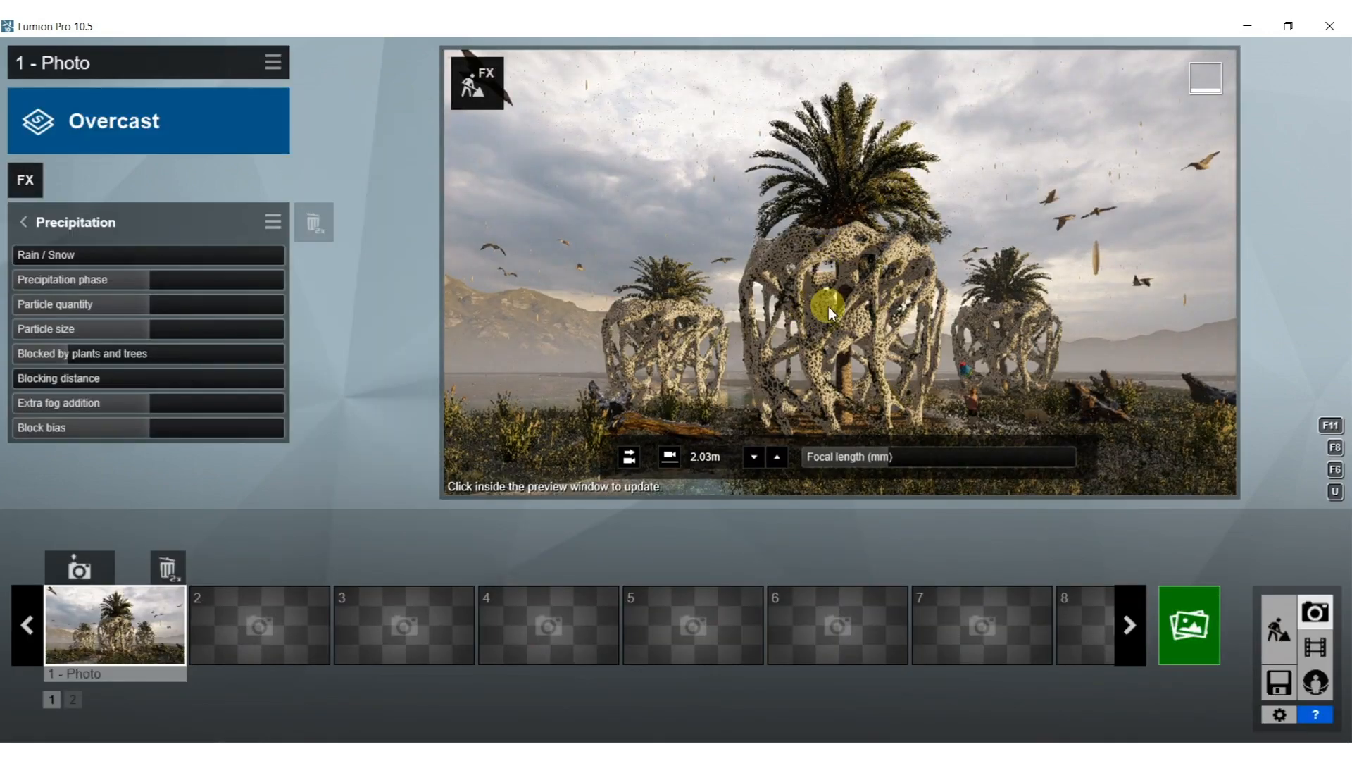
left_click(829, 307)
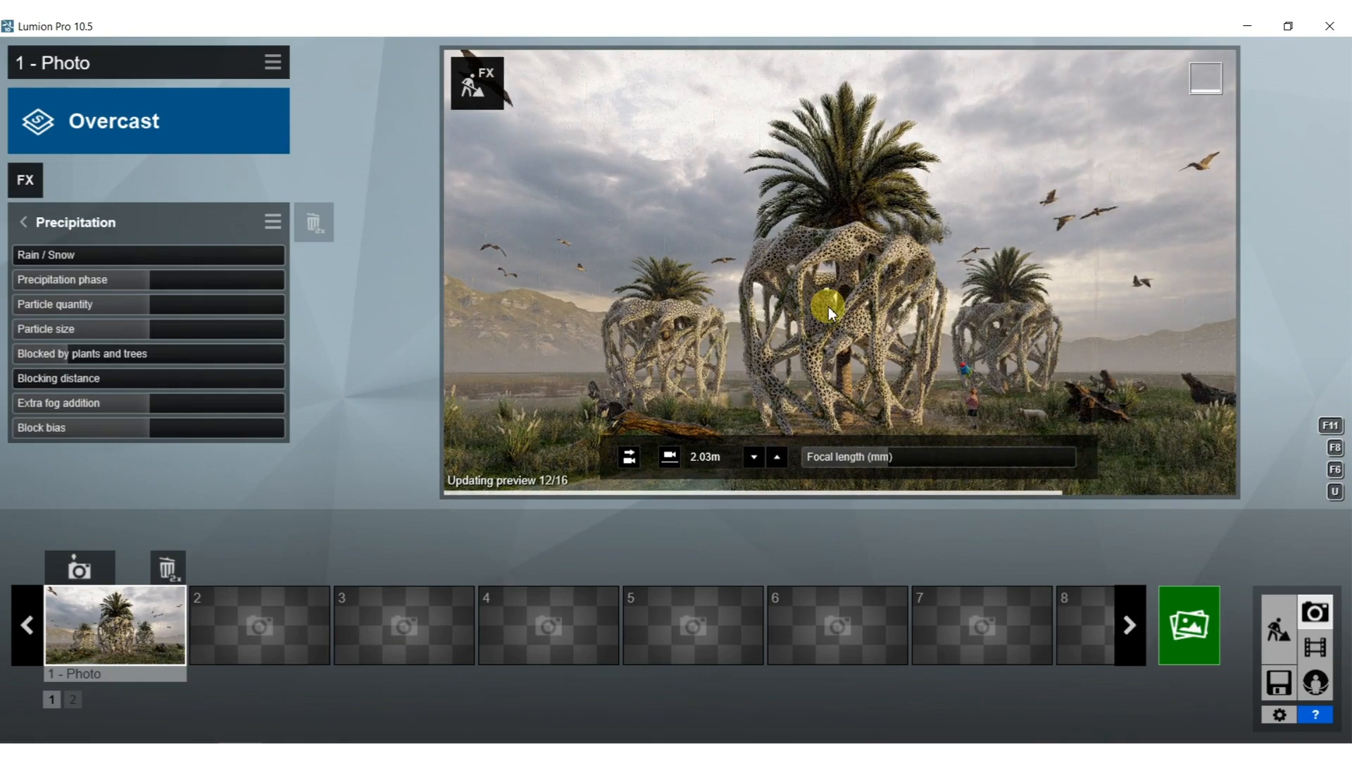
Set the Precipitation effect's extra fog addition to about 0.8, increase its particle quantity slightly, and refresh the preview.
left_click_drag(146, 405, 238, 409)
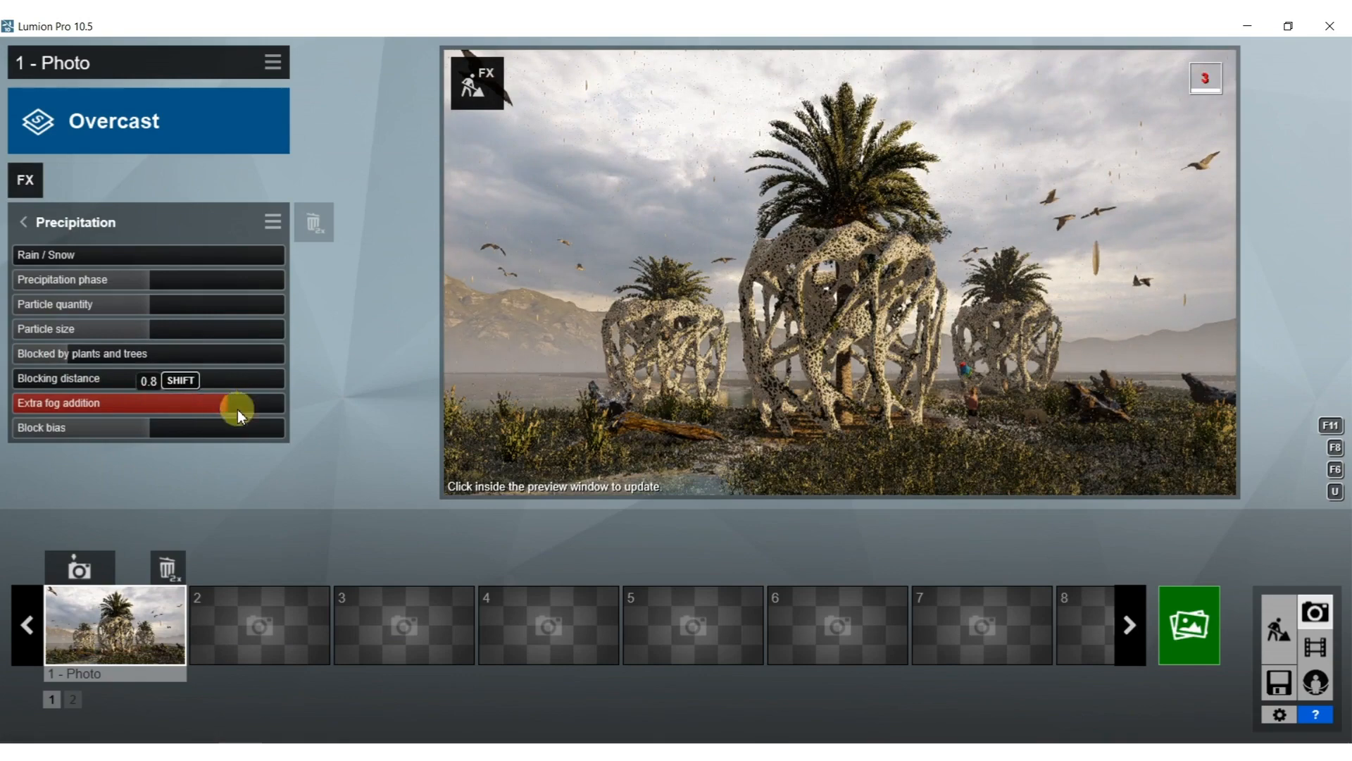
left_click(856, 390)
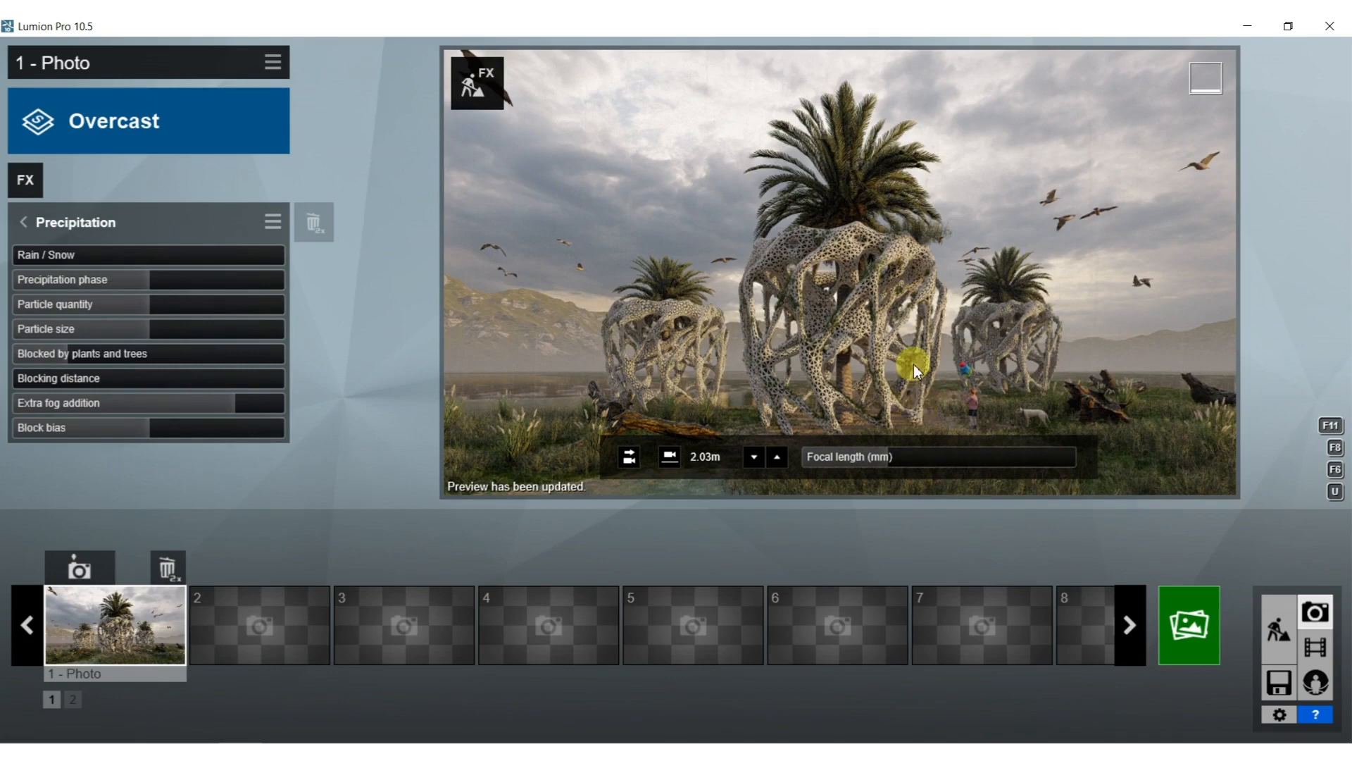
left_click_drag(141, 306, 180, 305)
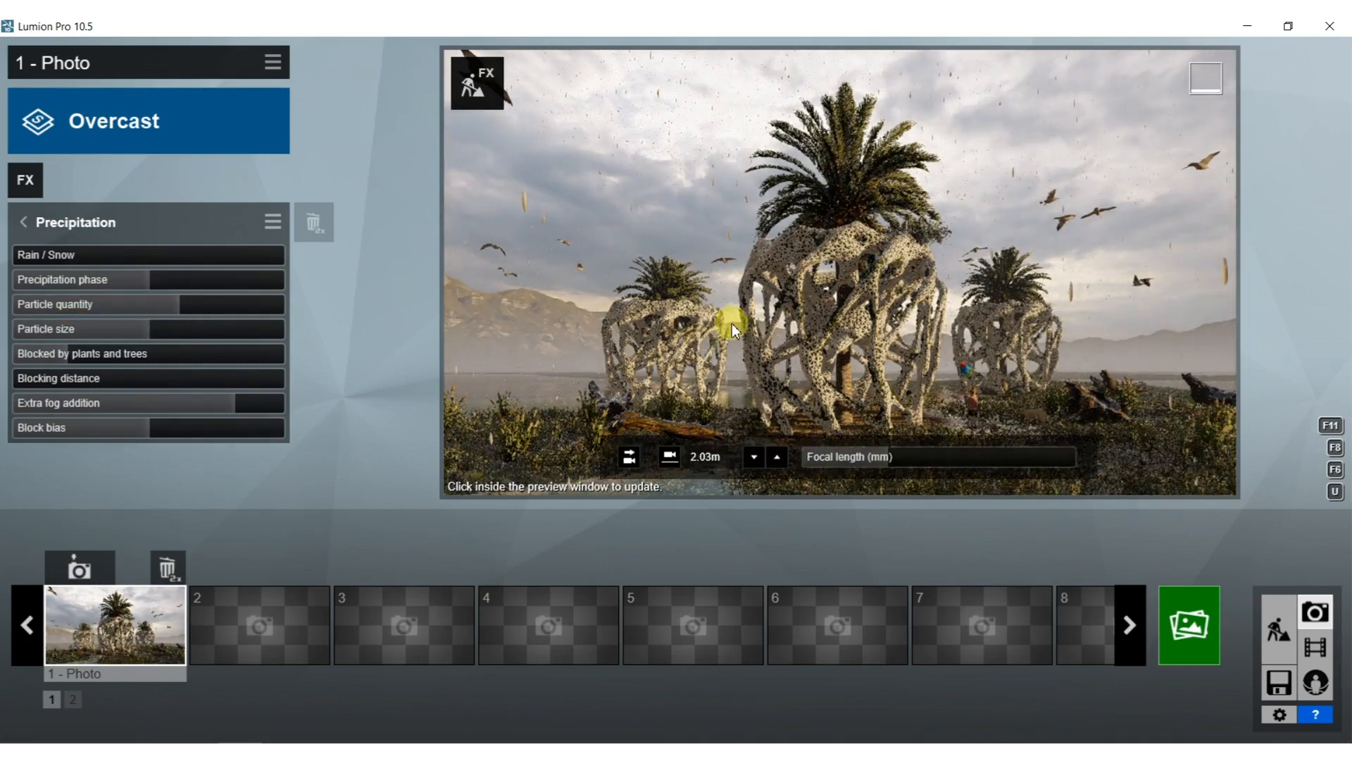
left_click(733, 323)
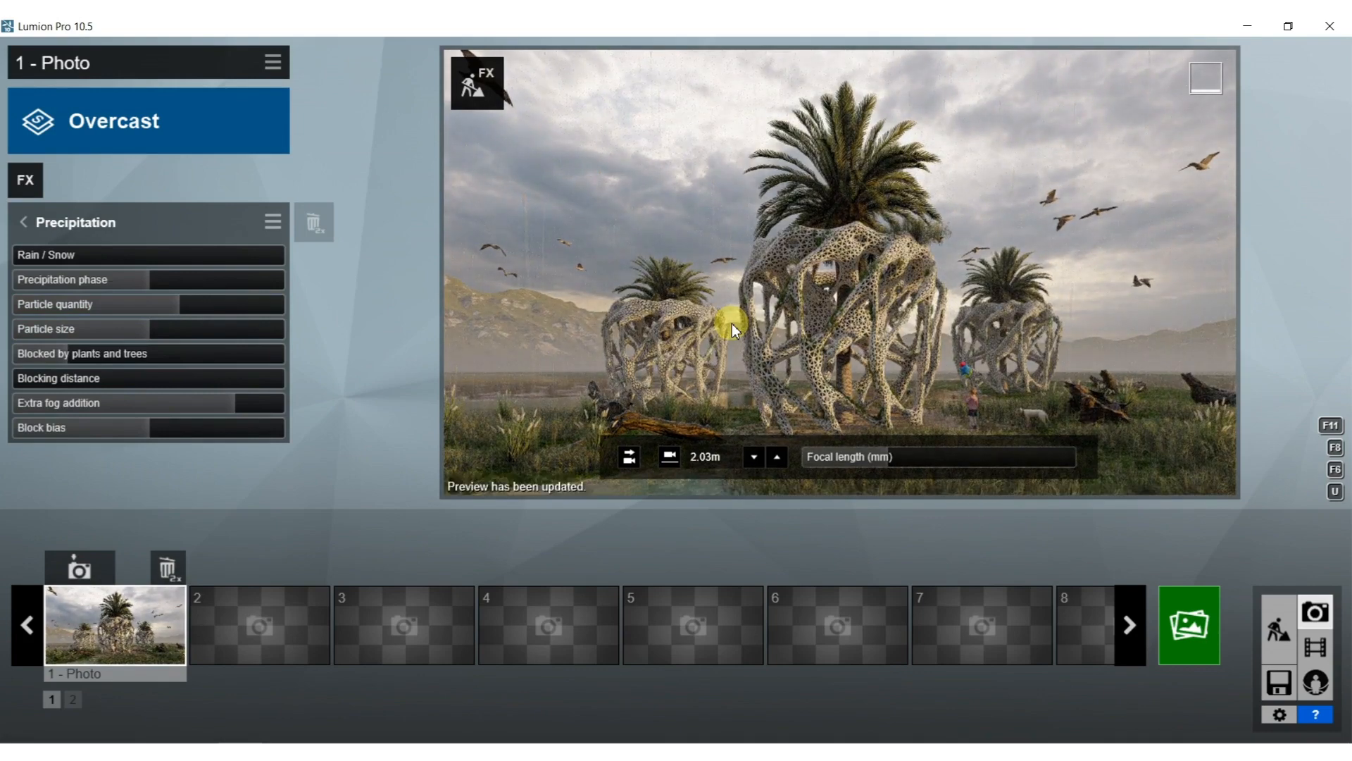
Render the current shot at Desktop size 1920x1080 as a JPG named 64 in the BOOK folder.
left_click(1190, 629)
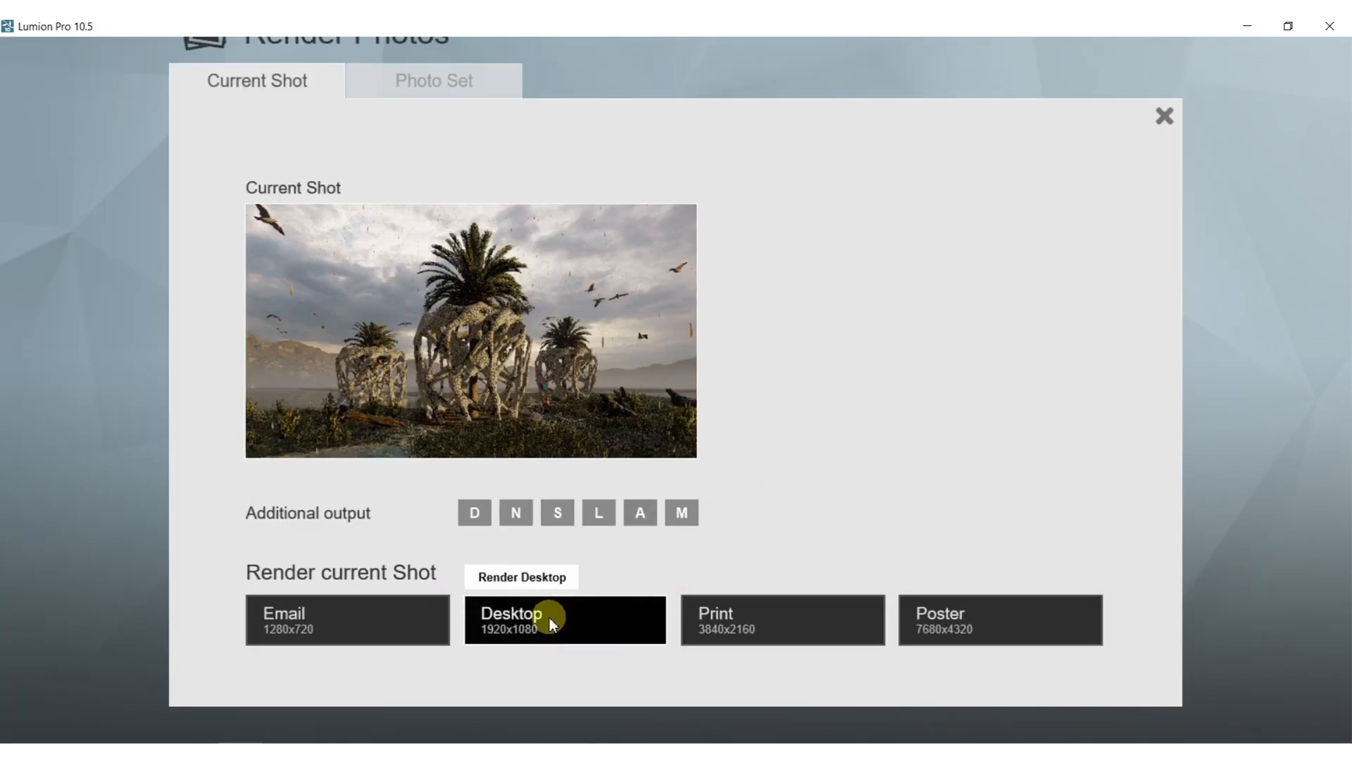
left_click(550, 618)
left_click(838, 301)
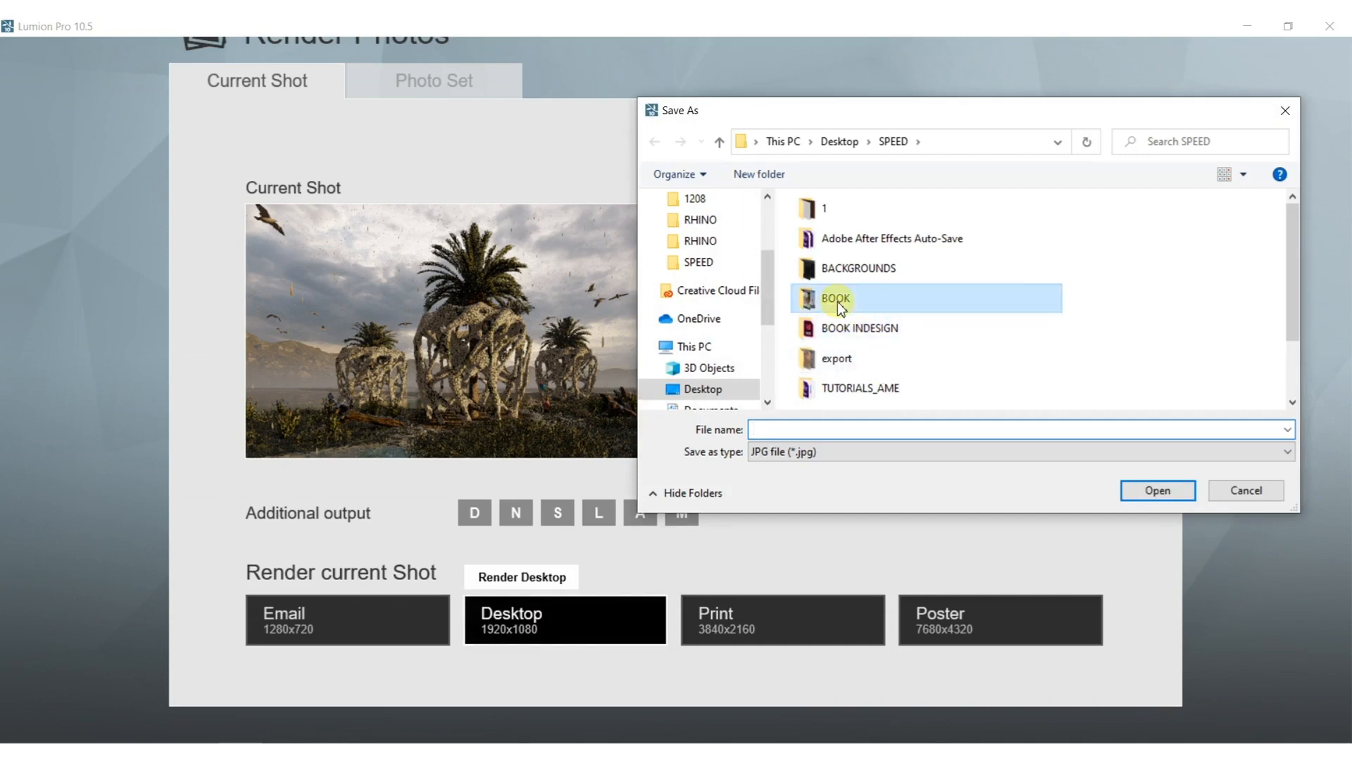
double_click(838, 302)
scroll(944, 296, "down", 15)
left_click(815, 436)
type("64")
left_click(770, 477)
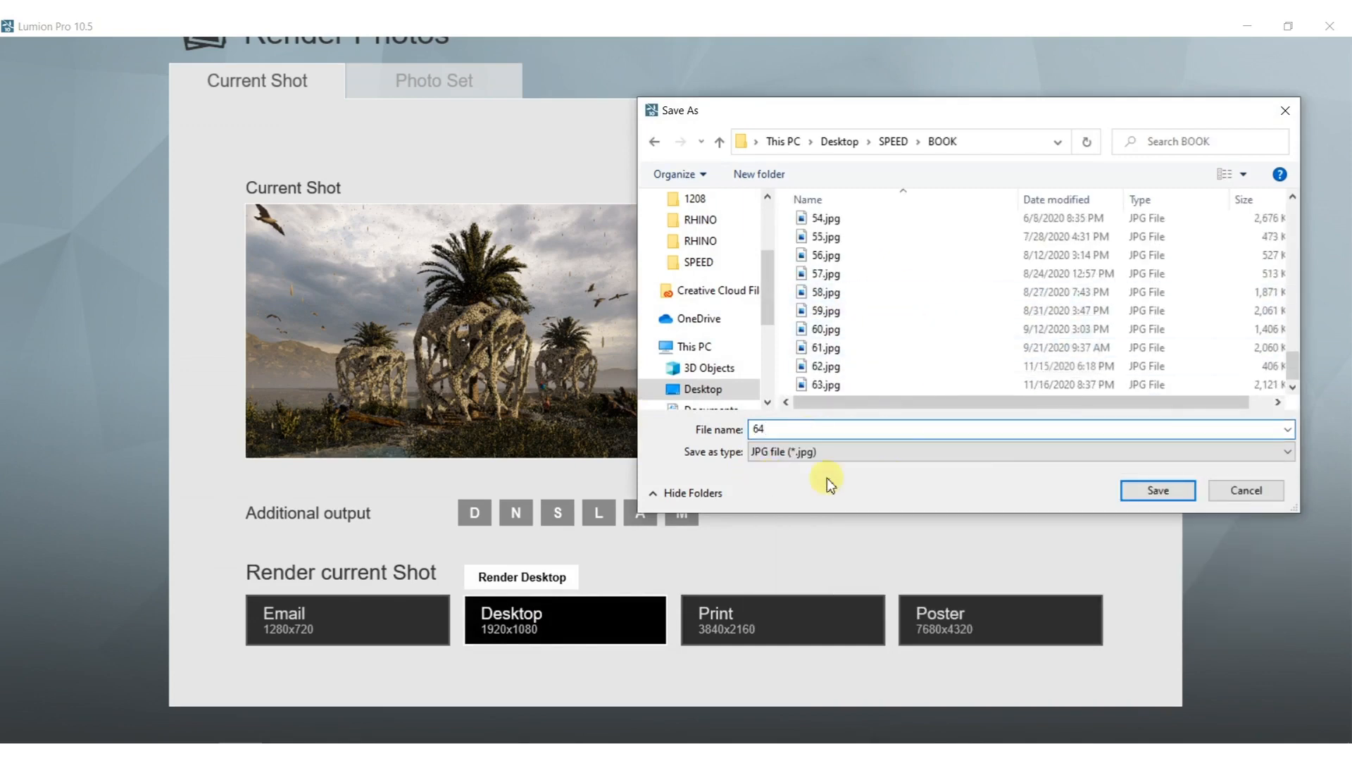
left_click(1143, 491)
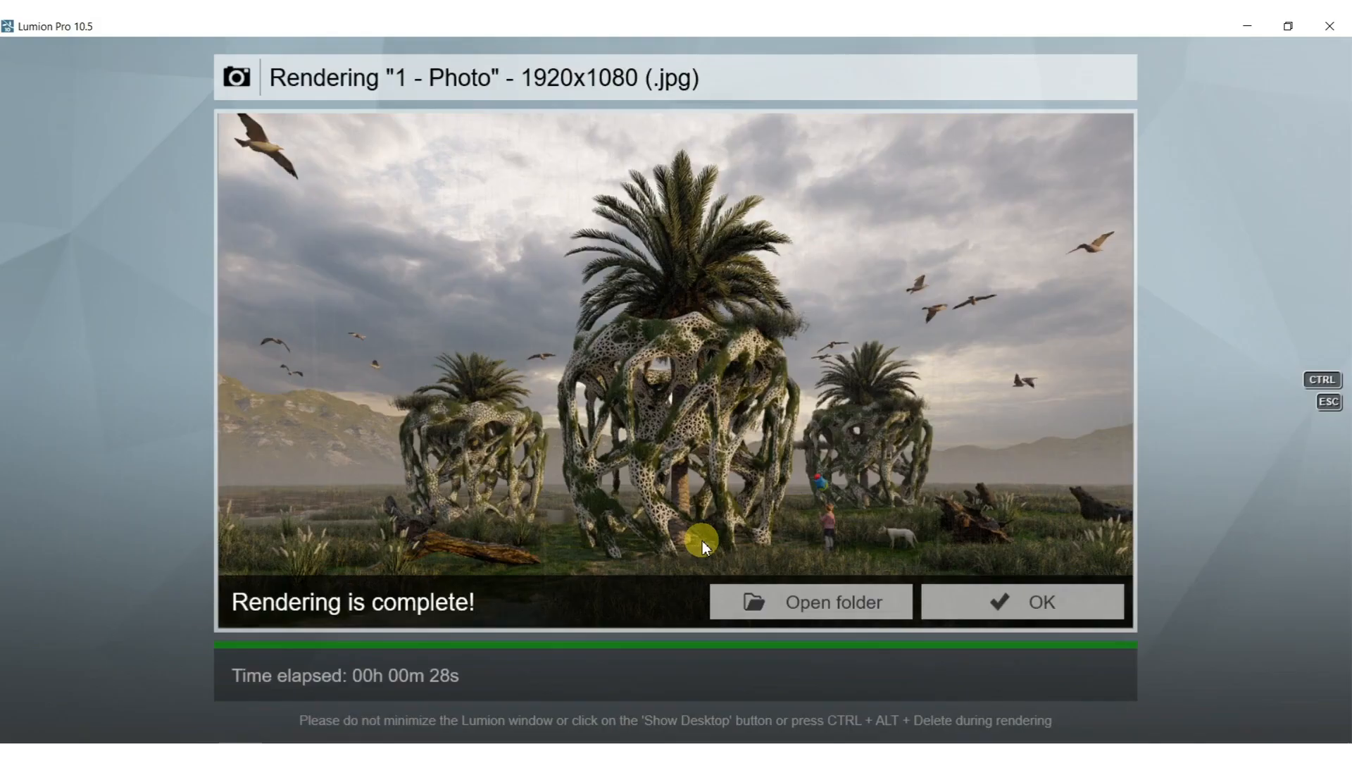
left_click(1040, 614)
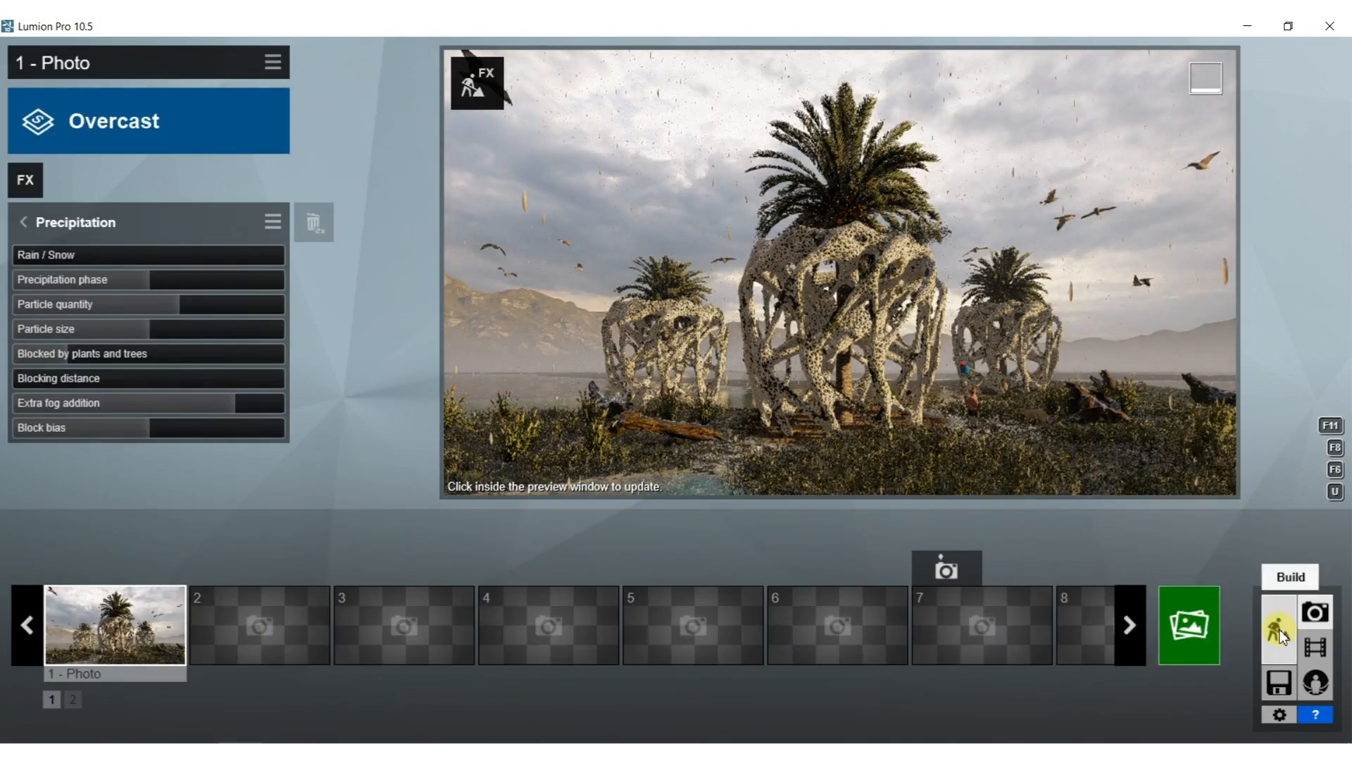
Return to Build mode, open the lattice structures' Wild Grass 02 material for editing, and set its gravity force to 0.7.
left_click(1271, 617)
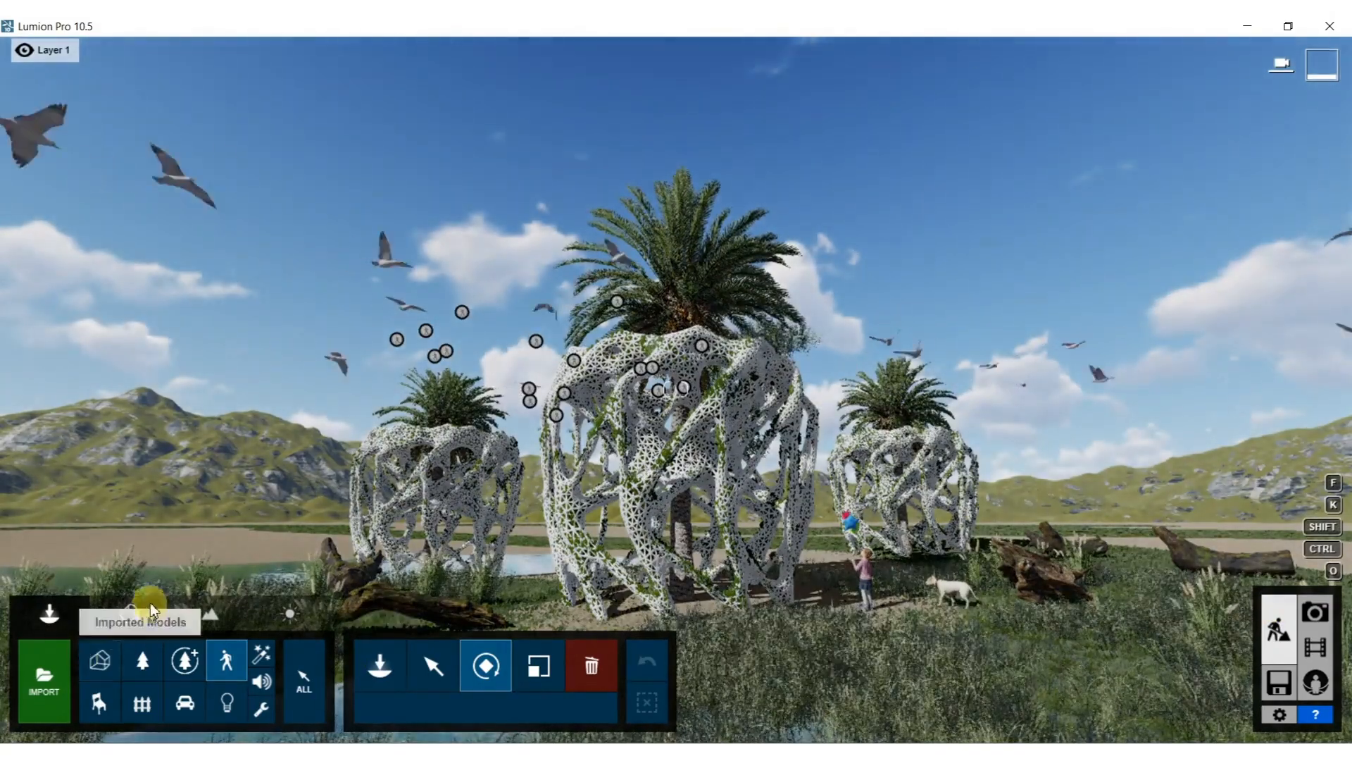
left_click(127, 610)
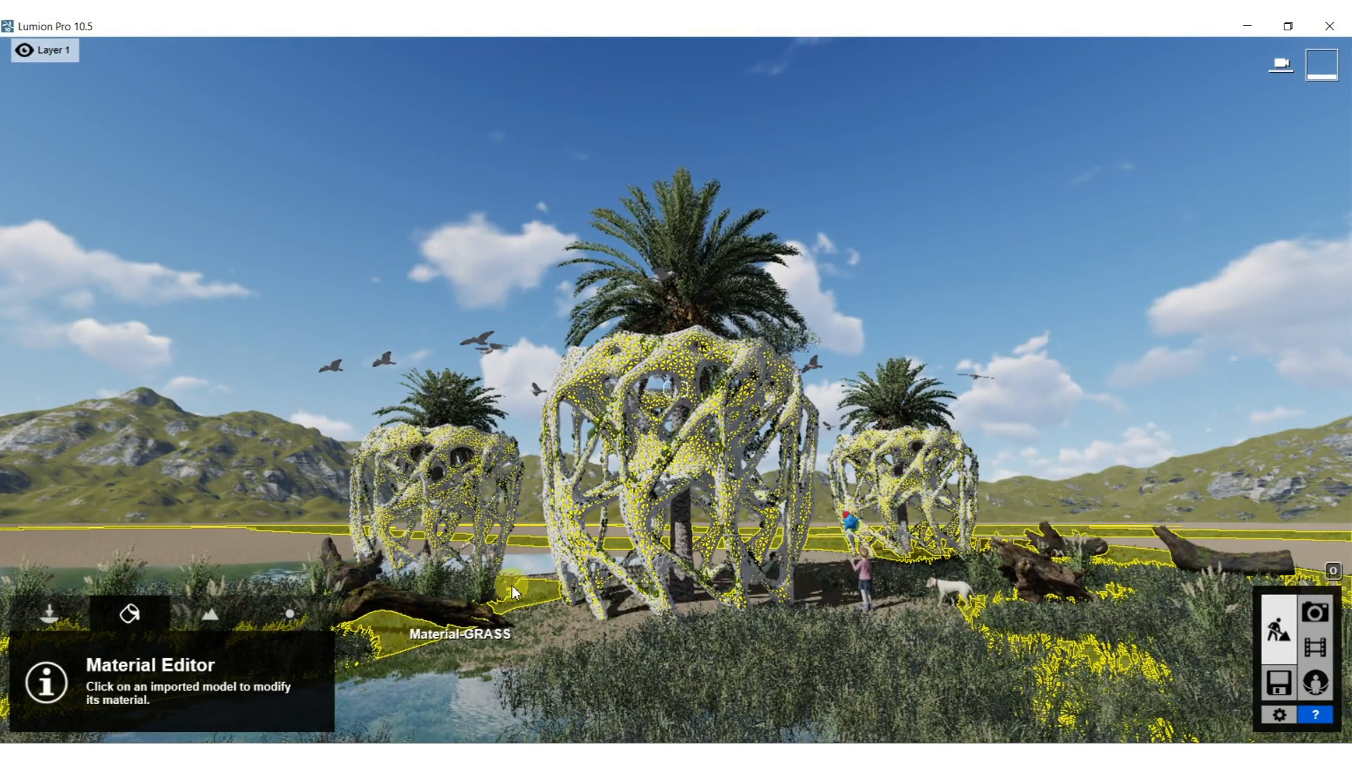
left_click(583, 517)
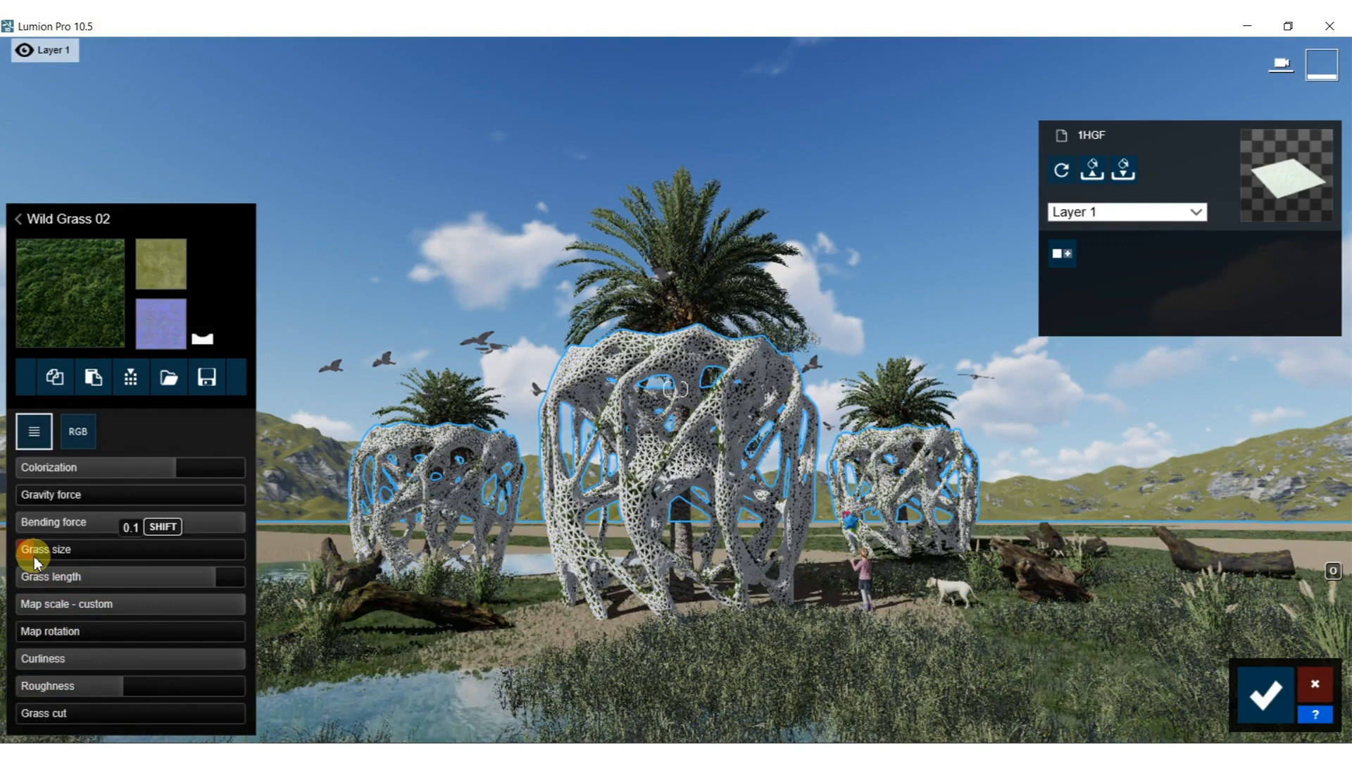
key("w")
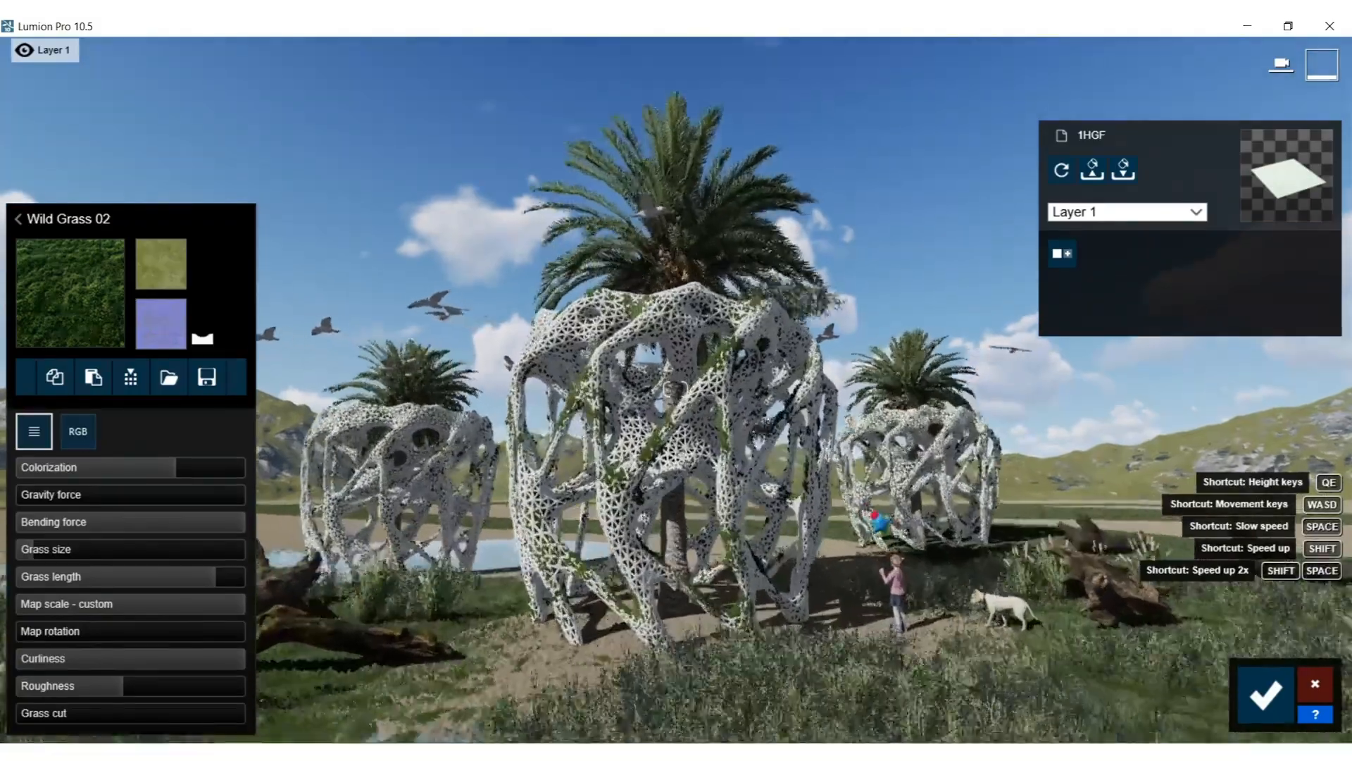
right_click_drag(624, 484, 596, 529)
key("w")
right_click_drag(674, 389, 652, 425)
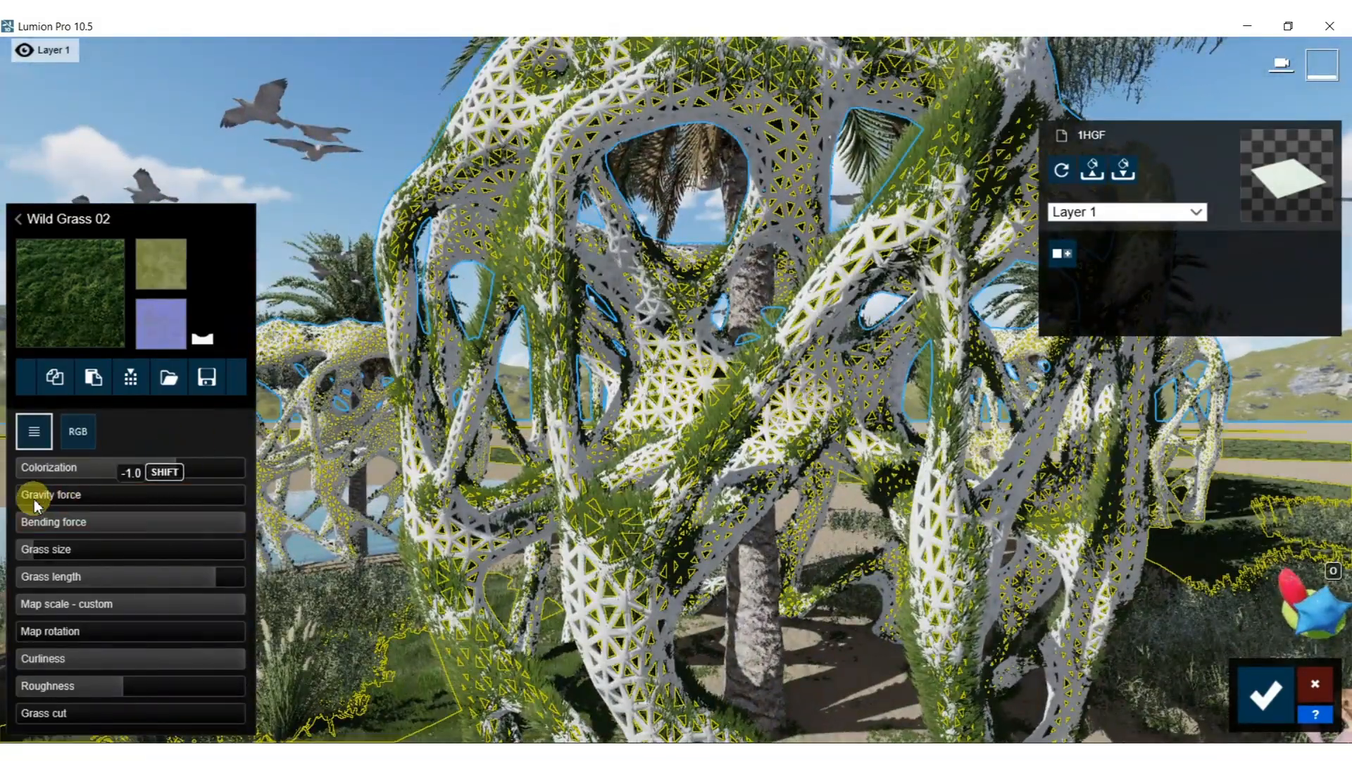
left_click_drag(112, 501, 300, 507)
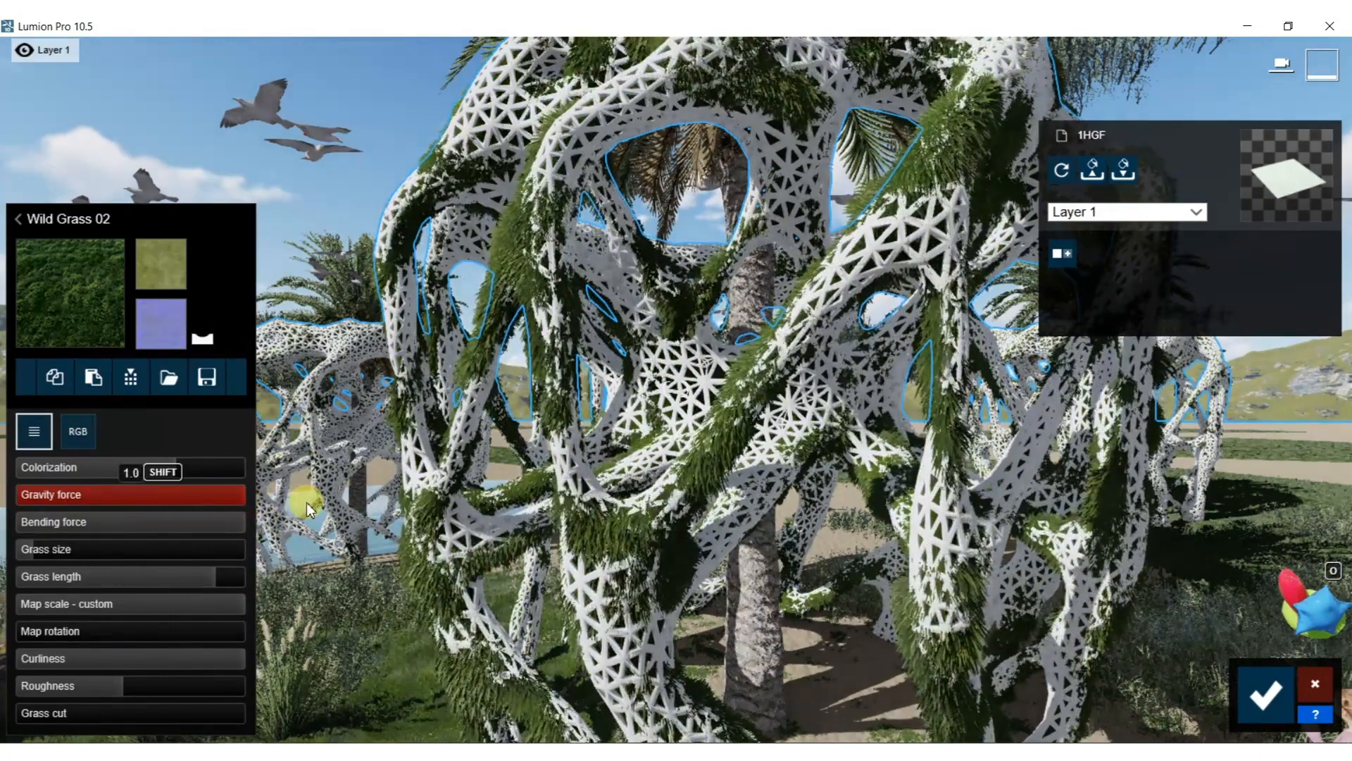
left_click_drag(306, 502, 217, 517)
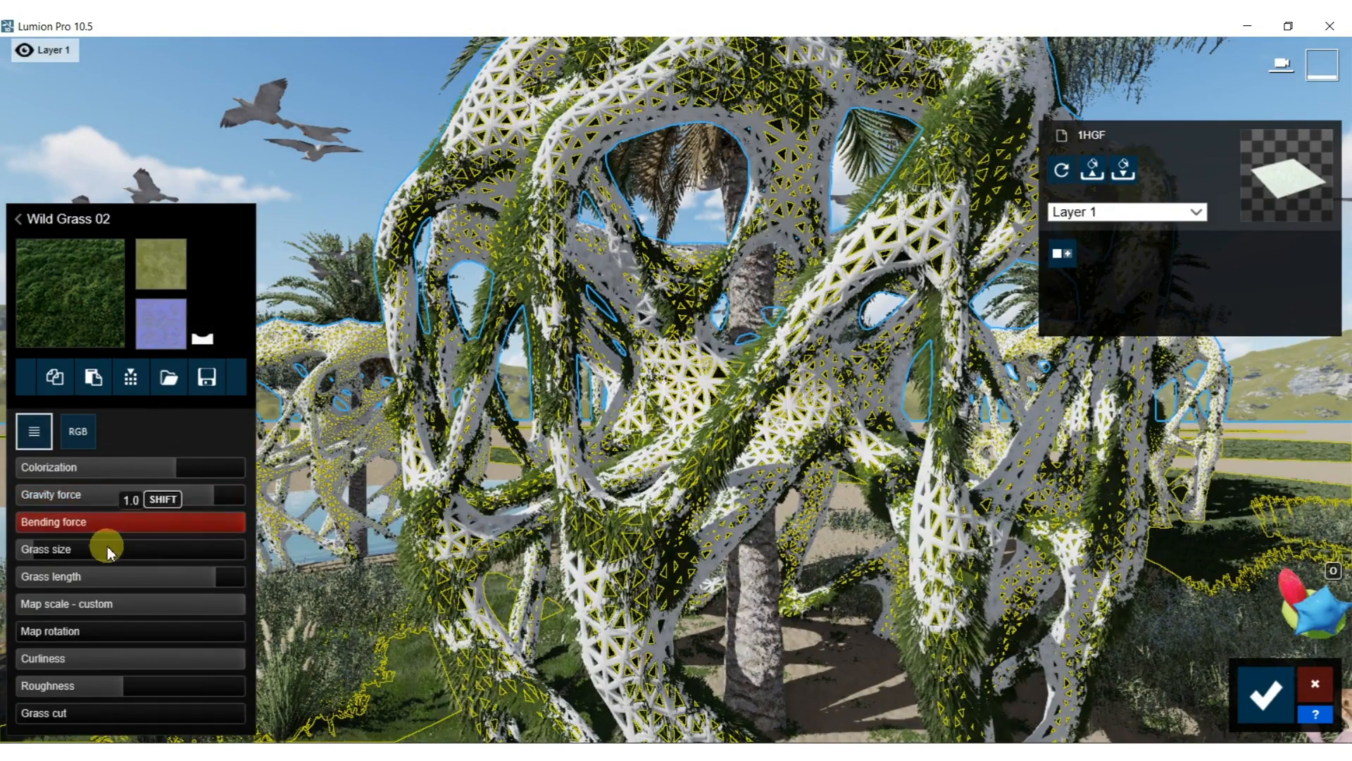
Reduce the material's grass length to about half, set roughness to about two thirds and curliness moderately below maximum, and save the changes.
left_click_drag(209, 580, 125, 590)
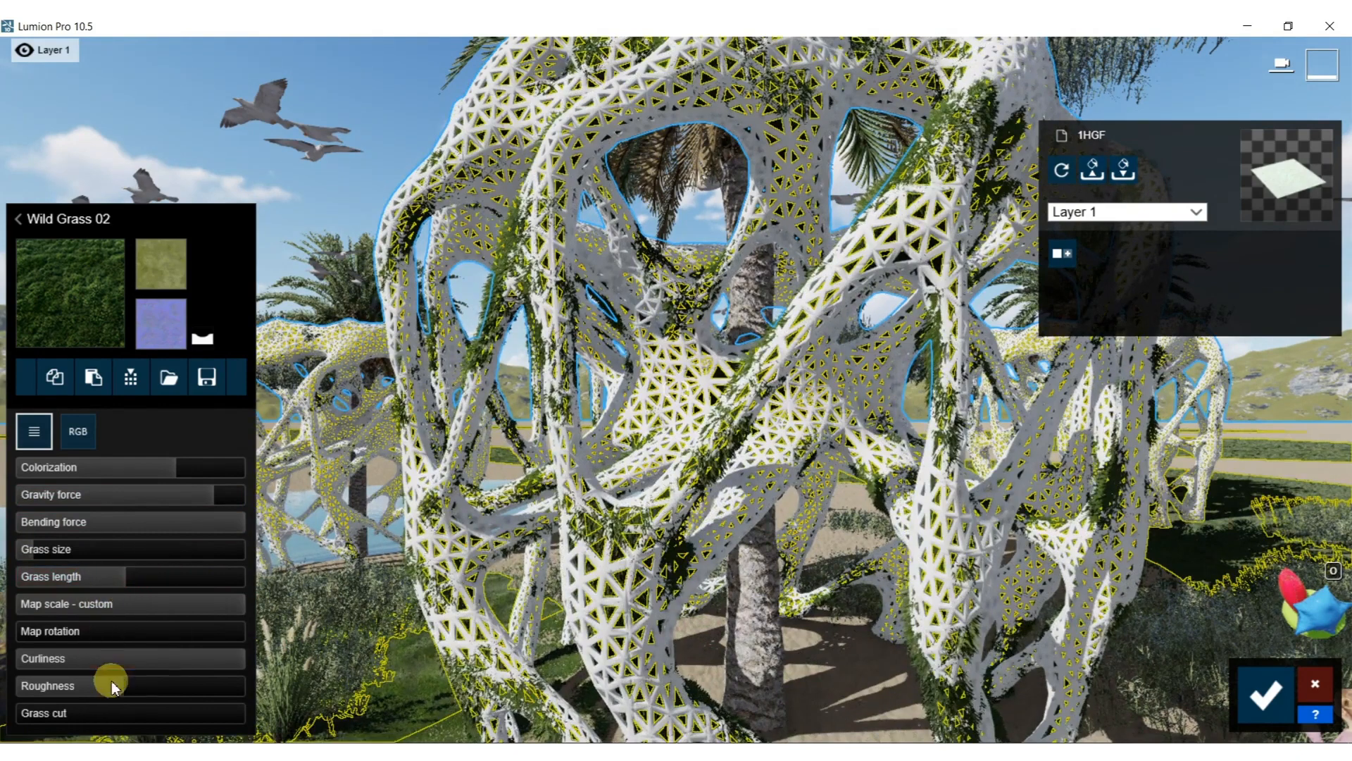
left_click_drag(24, 697, 170, 690)
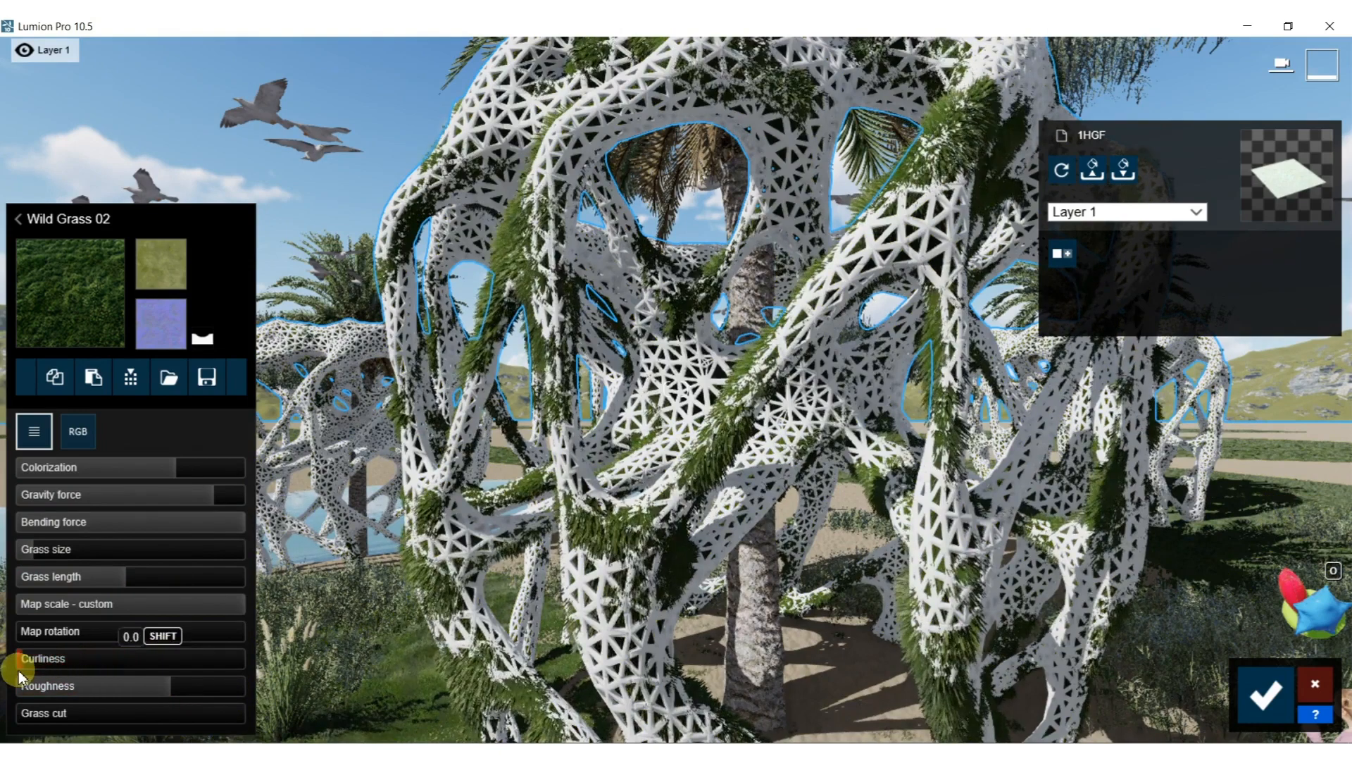
left_click_drag(21, 675, 215, 676)
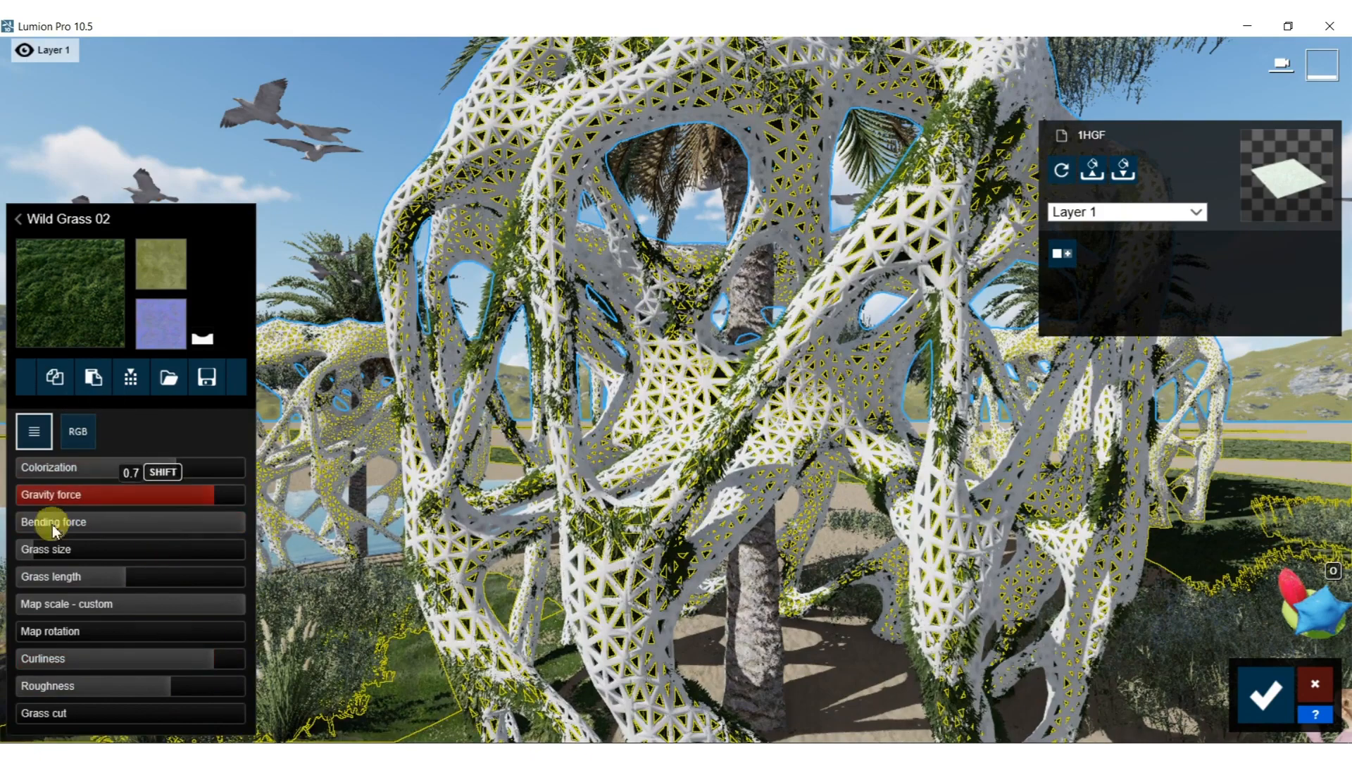
left_click_drag(95, 613, 266, 607)
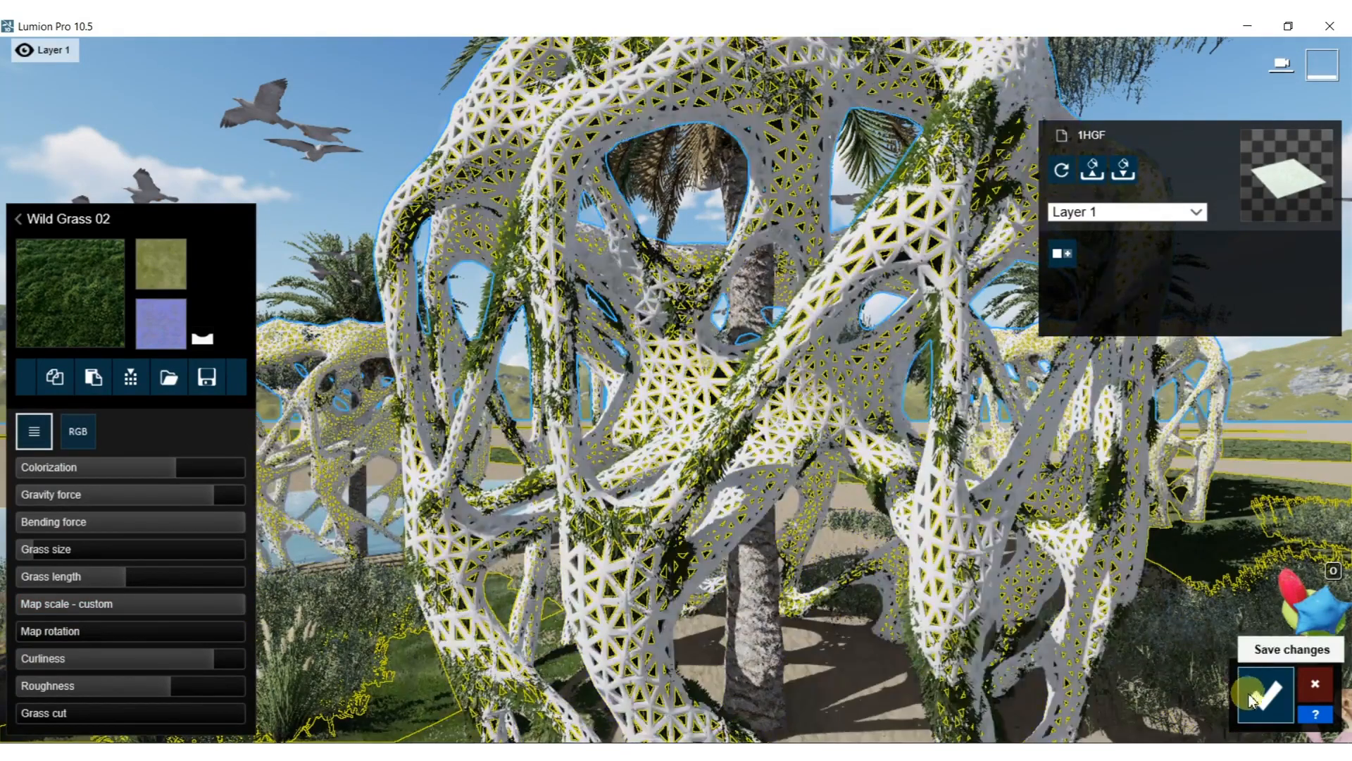
left_click(1250, 700)
Restore photo 1's saved camera in Photo mode and move the view slightly closer to the three structures, at 2.16 m eye height.
left_click(1314, 609)
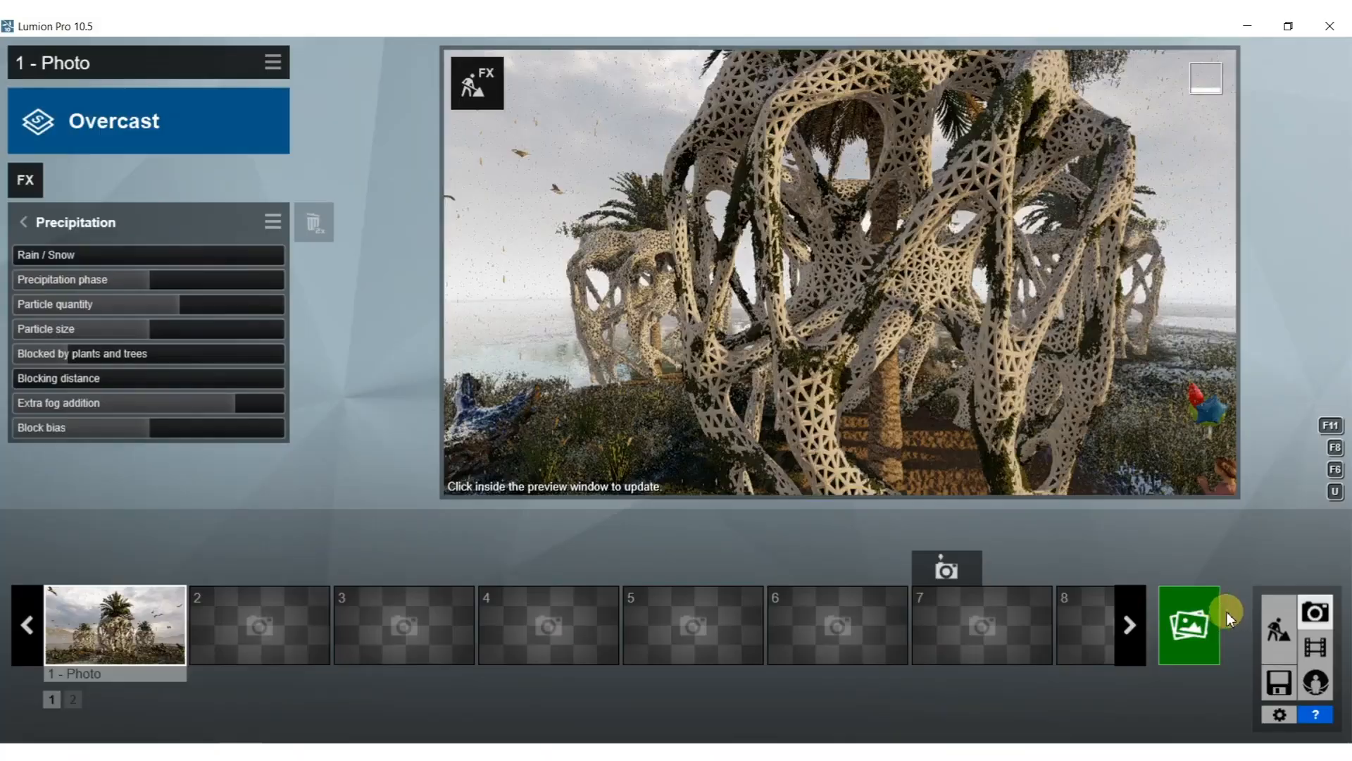
left_click(145, 634)
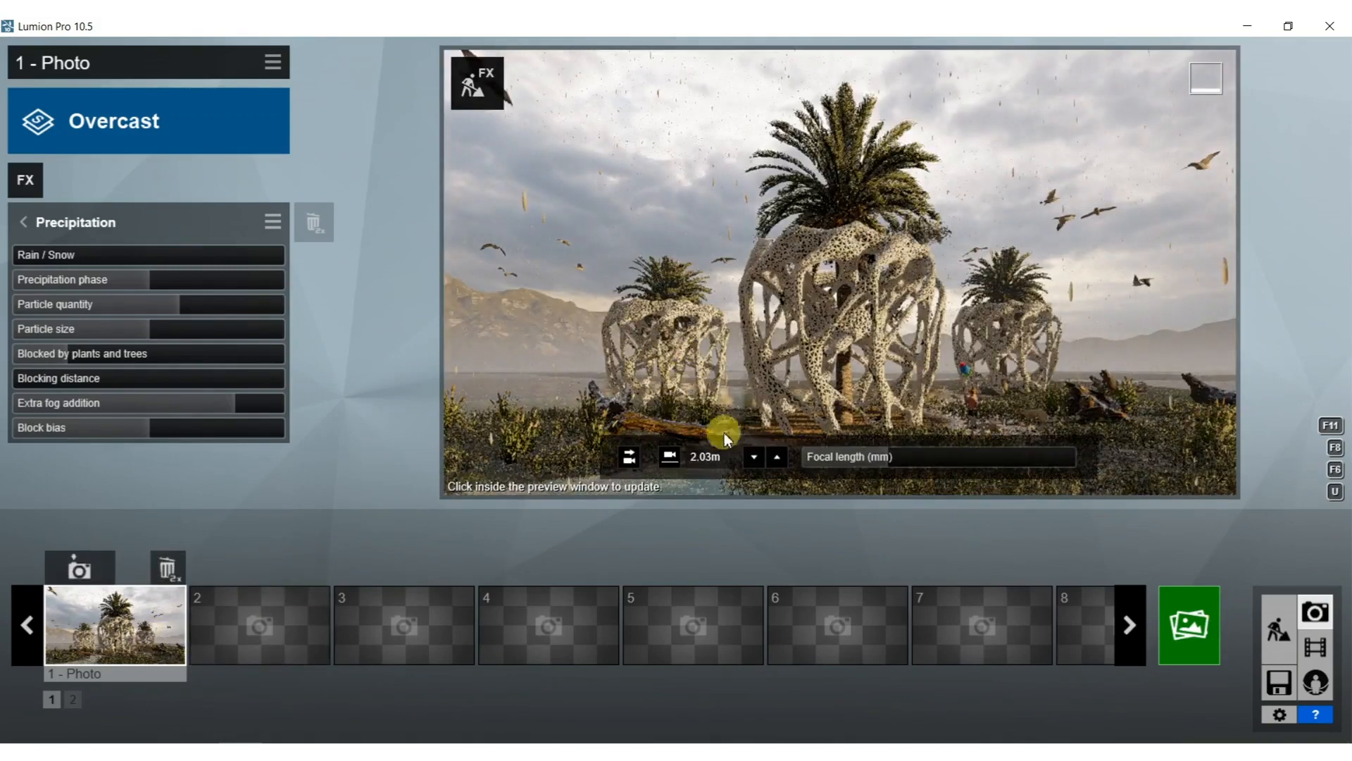
right_click_drag(830, 386, 842, 389)
key("w")
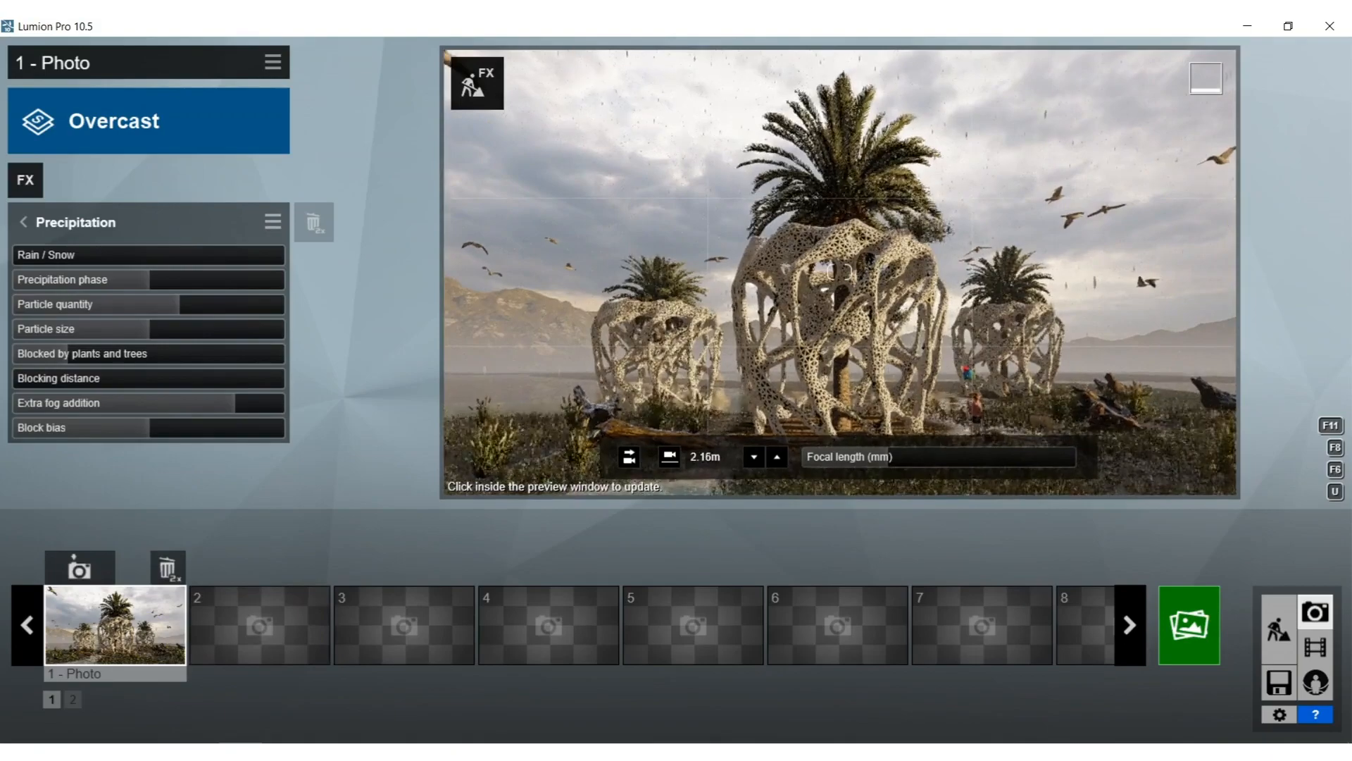
key("w")
right_click_drag(840, 272, 840, 337)
key("w")
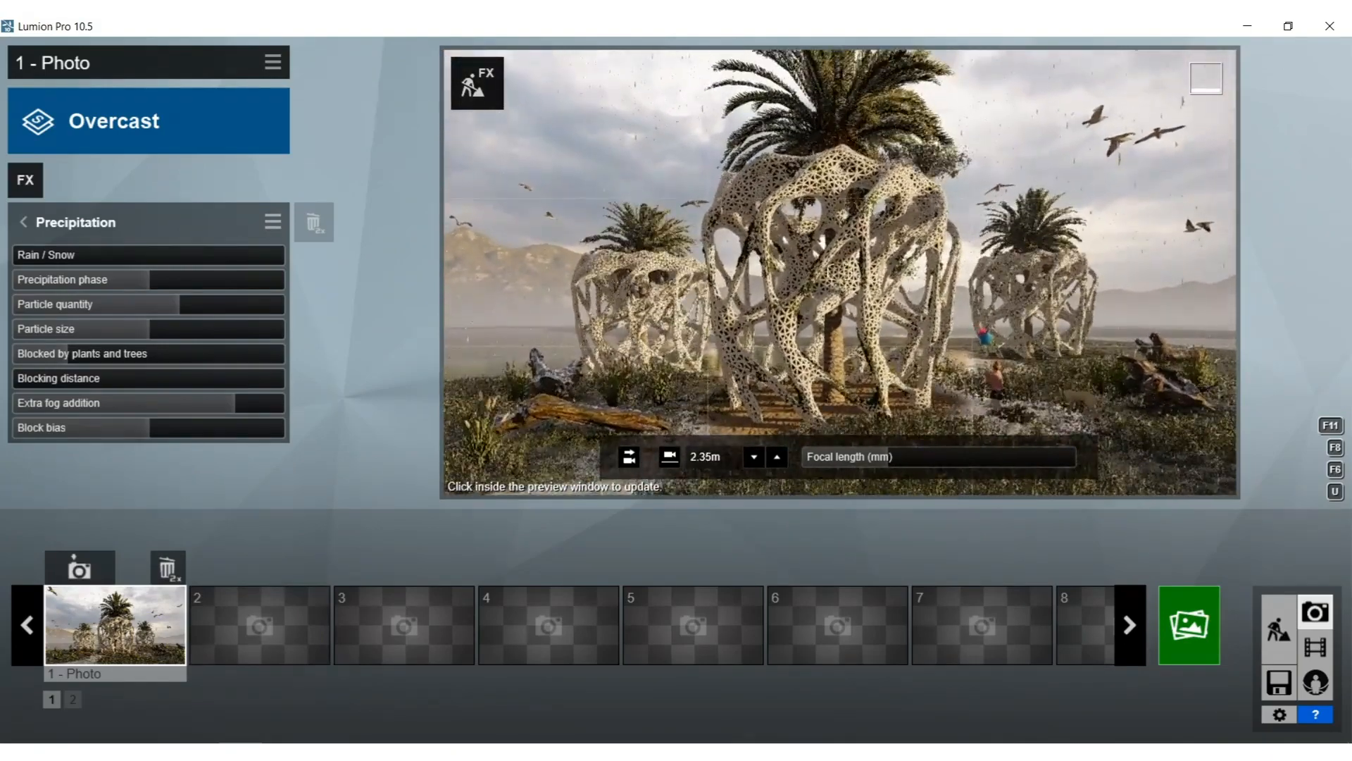
key("s")
mouse_move(840, 271)
right_mouse_down()
mouse_move(840, 240)
mouse_move(840, 276)
right_mouse_up()
key("s")
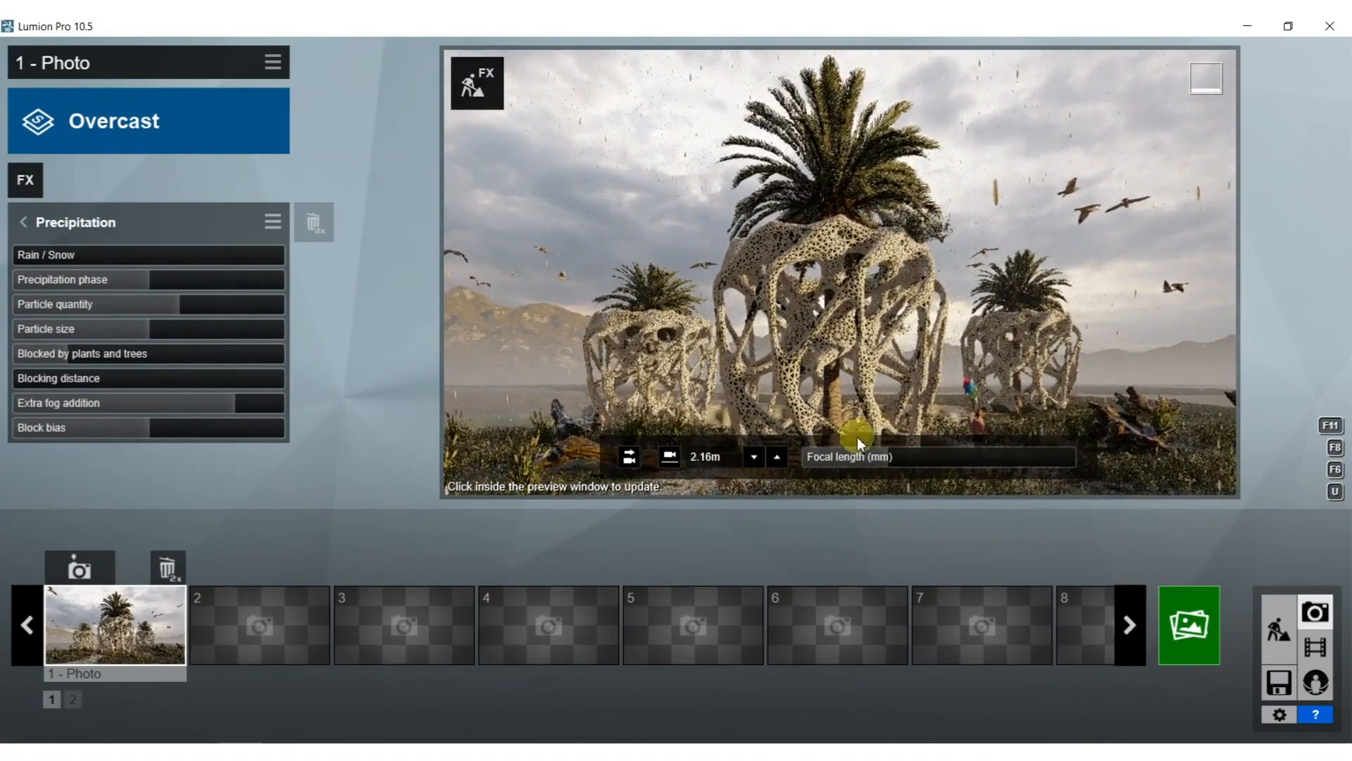
Fine-tune the focal length to about 19.7 mm, reframe the structures from 2.03 m eye height, and refresh the preview.
left_click_drag(885, 458, 892, 458)
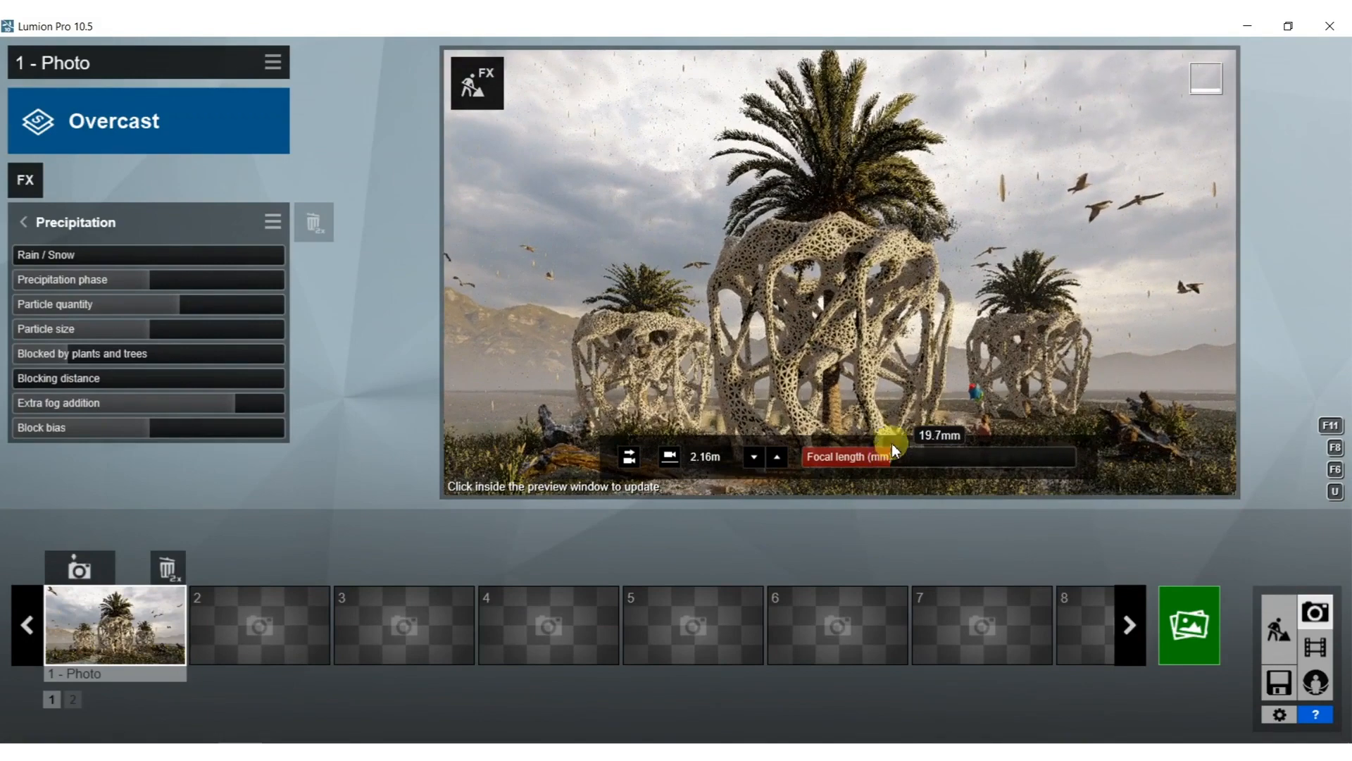
key("s")
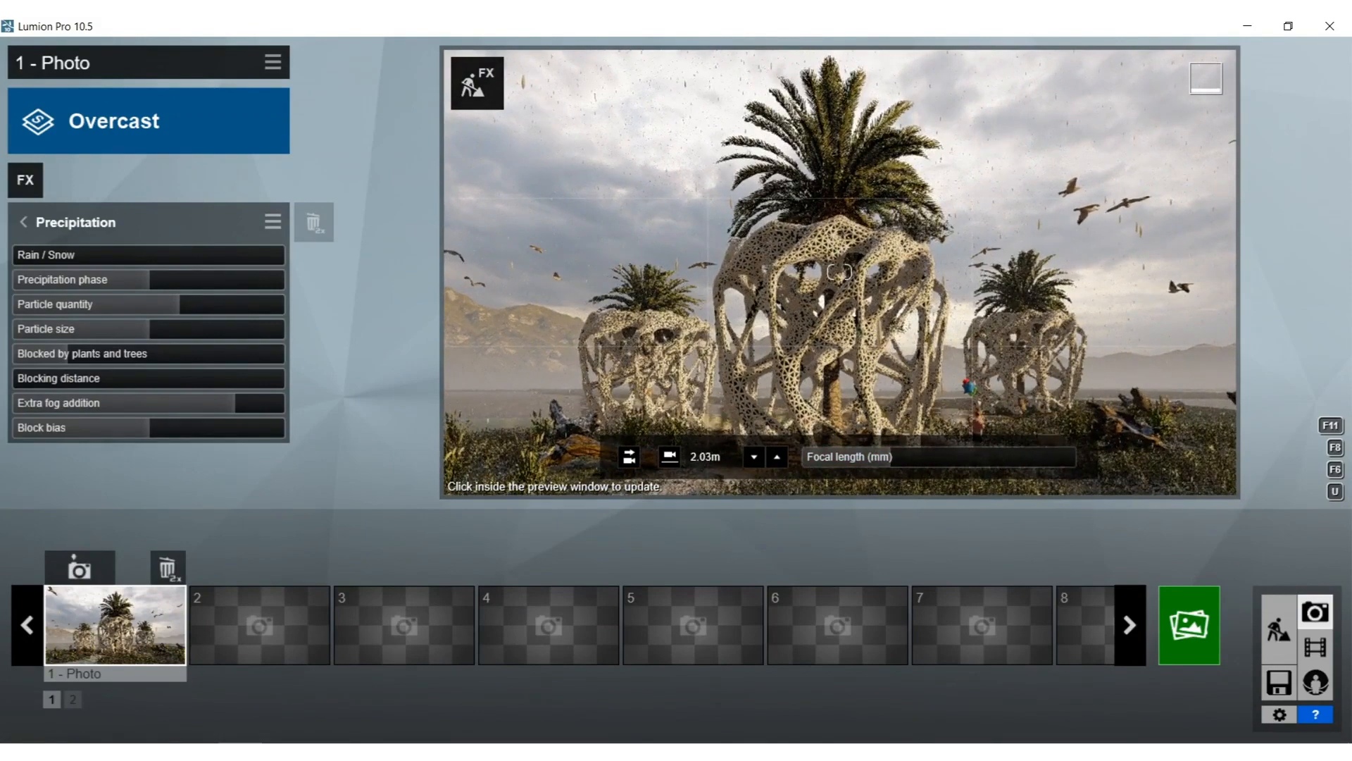
key("w")
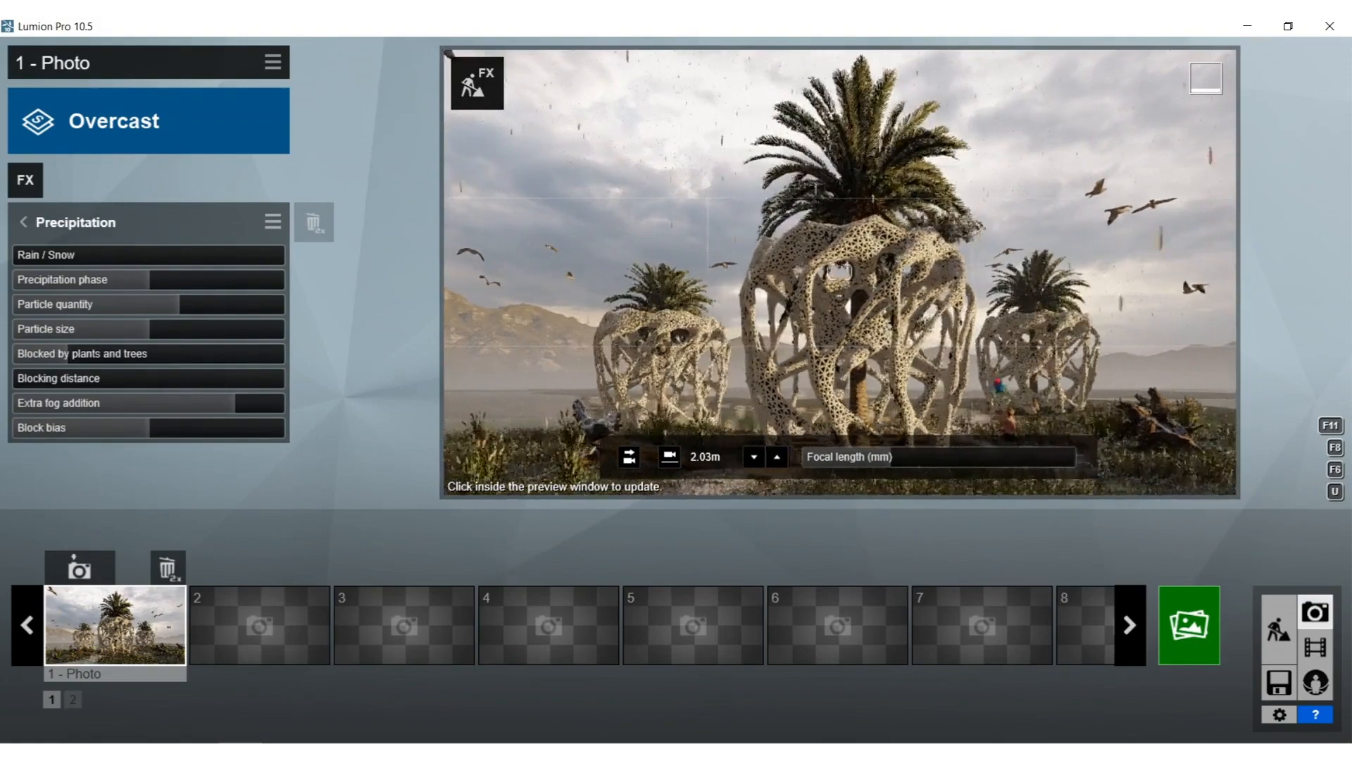
key("d")
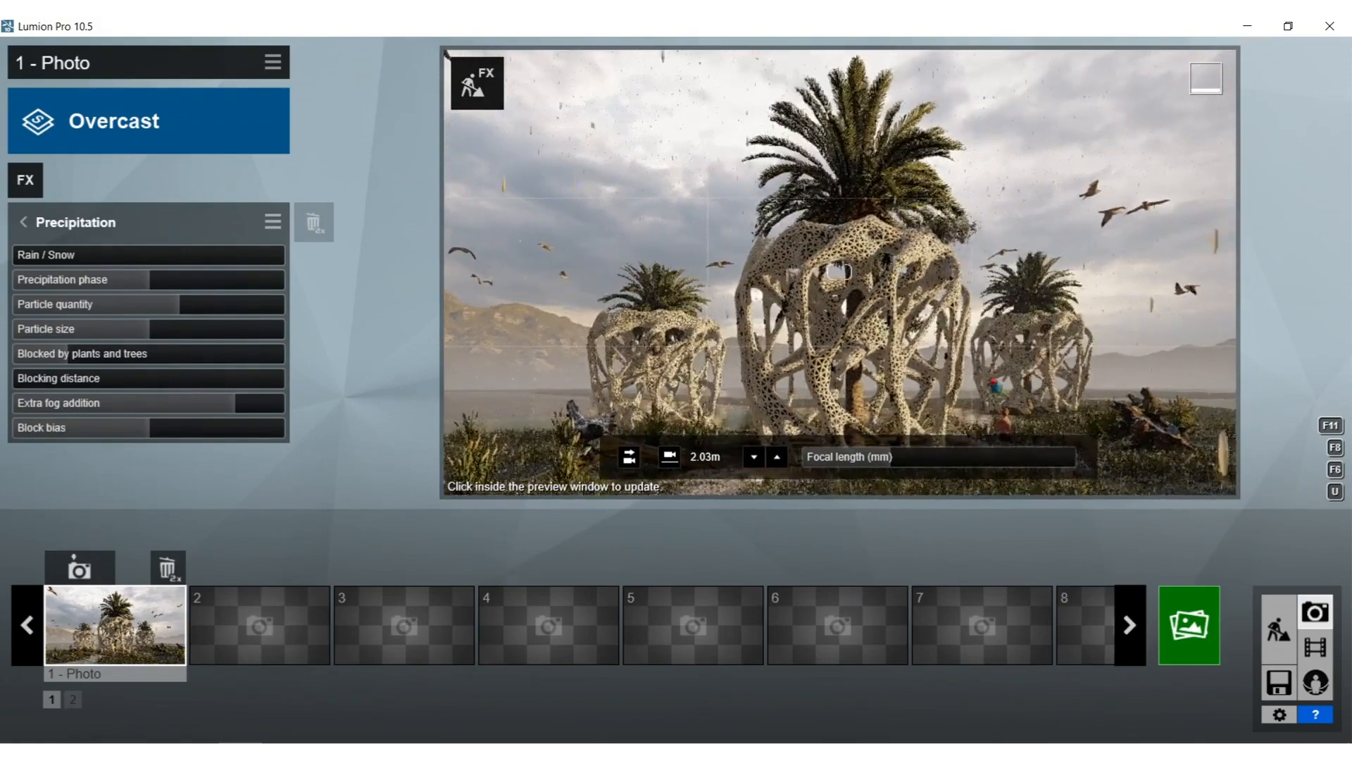
left_click(875, 361)
Pull the camera back slightly to 1.94 m eye height, store this view in photo 1, and refresh the preview.
mouse_move(882, 597)
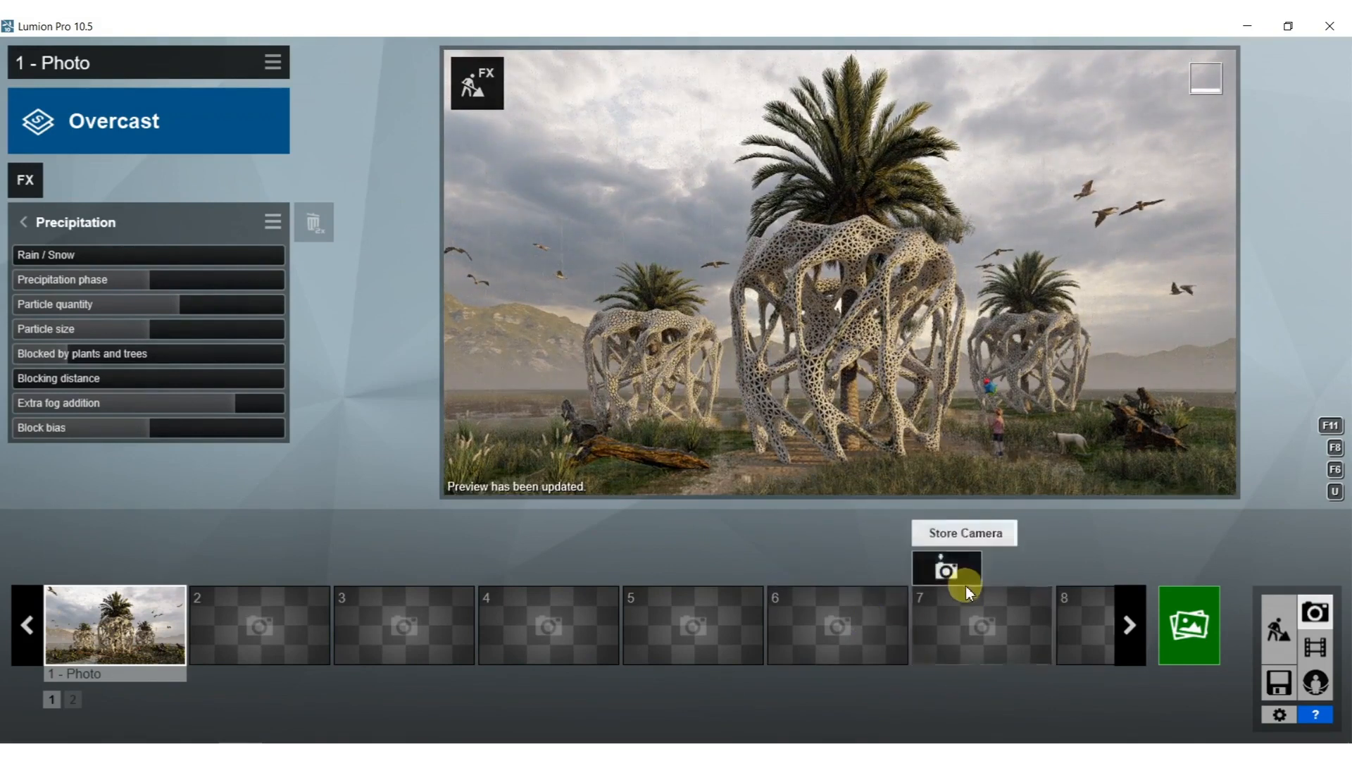
mouse_move(935, 434)
mouse_move(976, 360)
right_mouse_down()
mouse_move(959, 369)
mouse_move(982, 374)
right_mouse_up()
key("s")
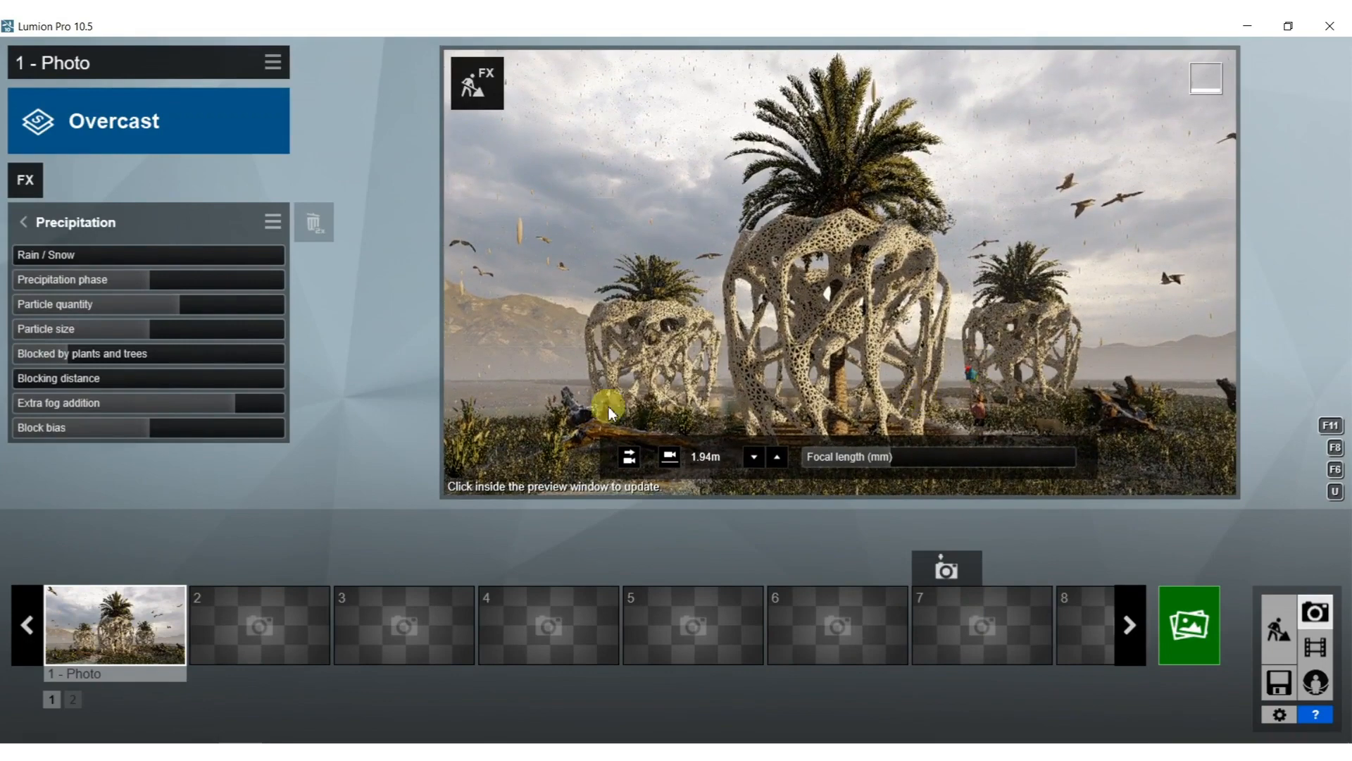
left_click(106, 566)
left_click(474, 423)
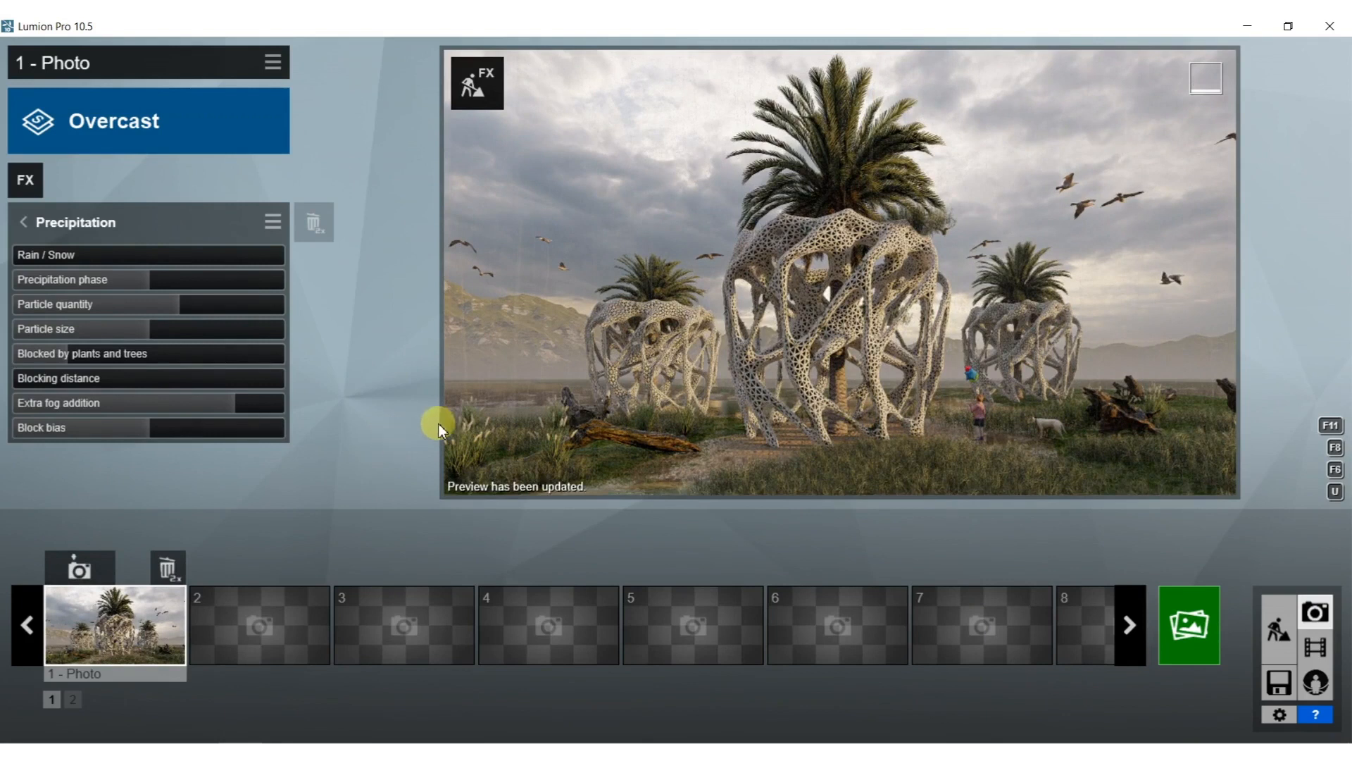
Edit the structures' Wild Grass 02 material in Build mode, setting grass size to 0.0 and grass length to about 0.9, and save the changes.
left_click(1279, 632)
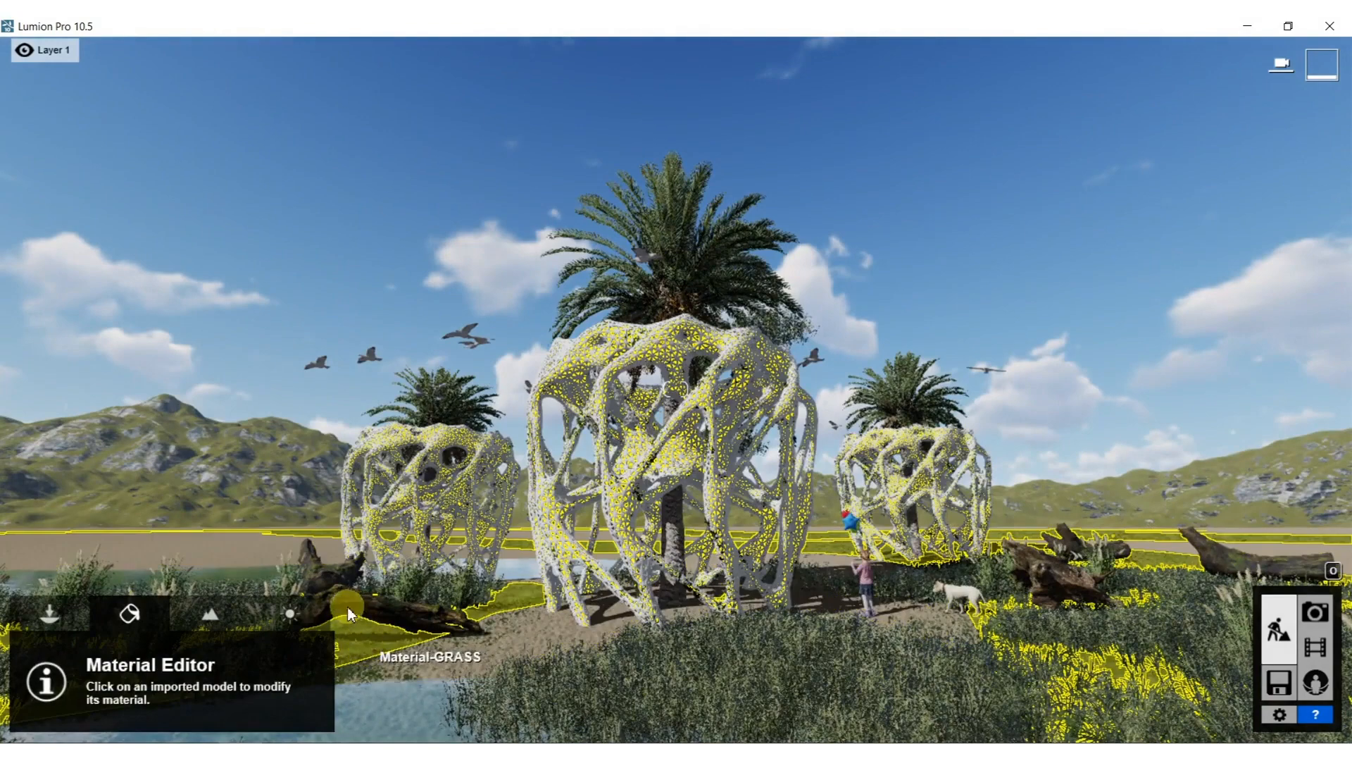
left_click(243, 570)
right_click_drag(624, 447, 585, 524)
key("w")
key("w")
right_click_drag(676, 389, 634, 352)
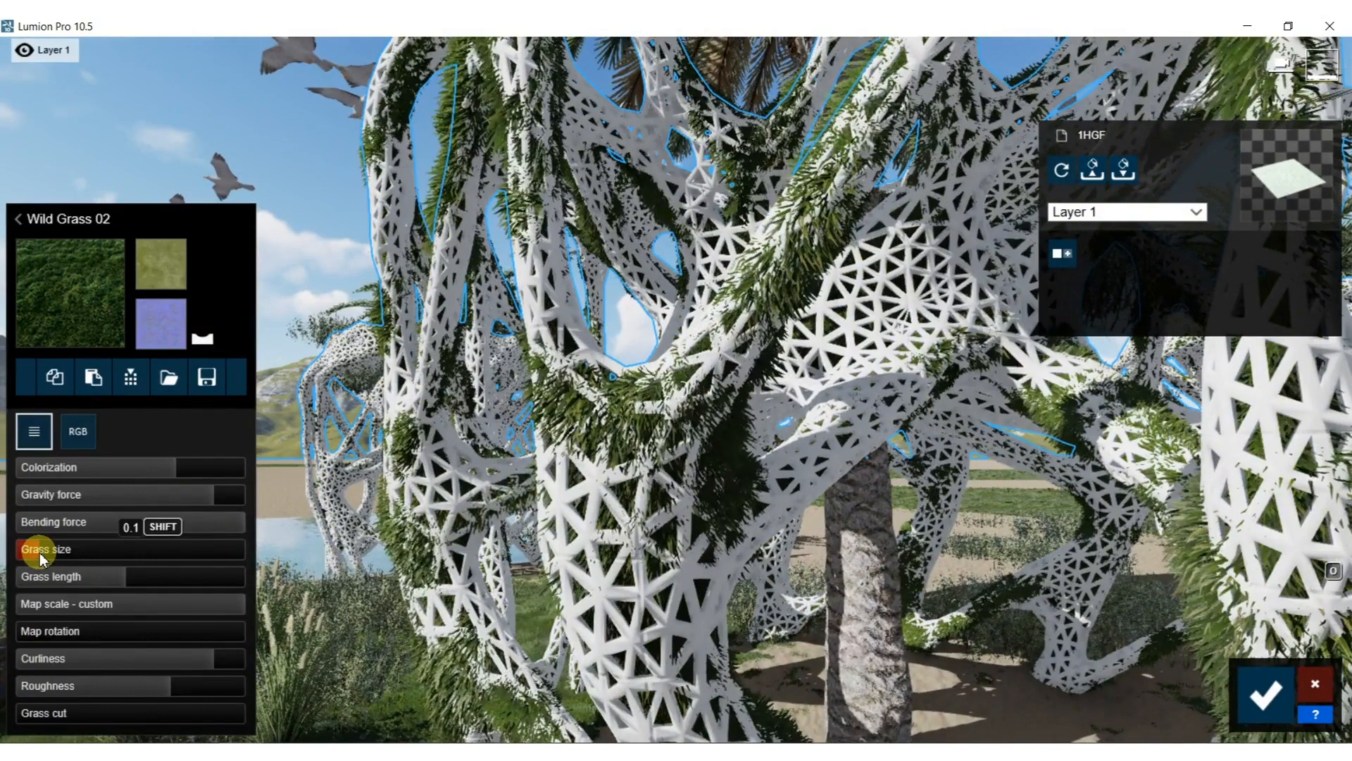
left_click_drag(40, 557, 25, 557)
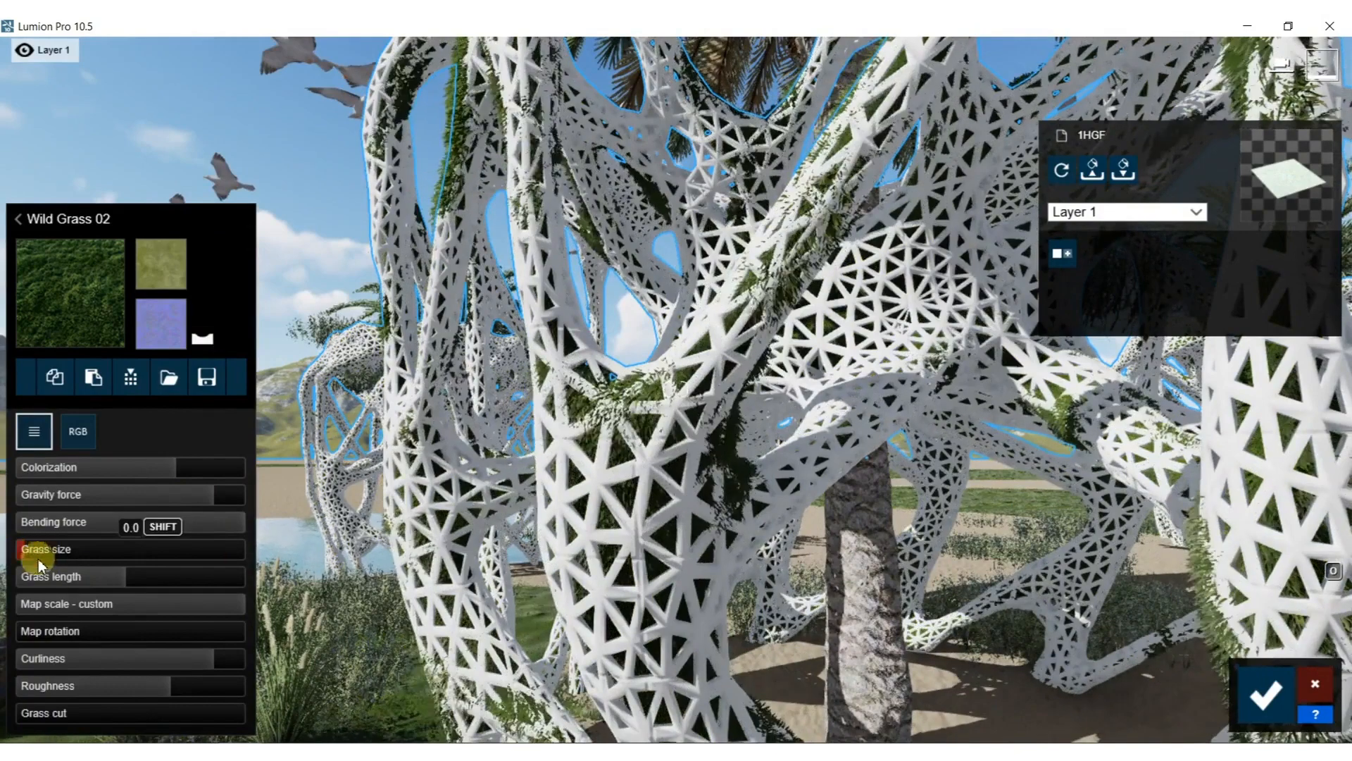
left_click_drag(134, 579, 227, 575)
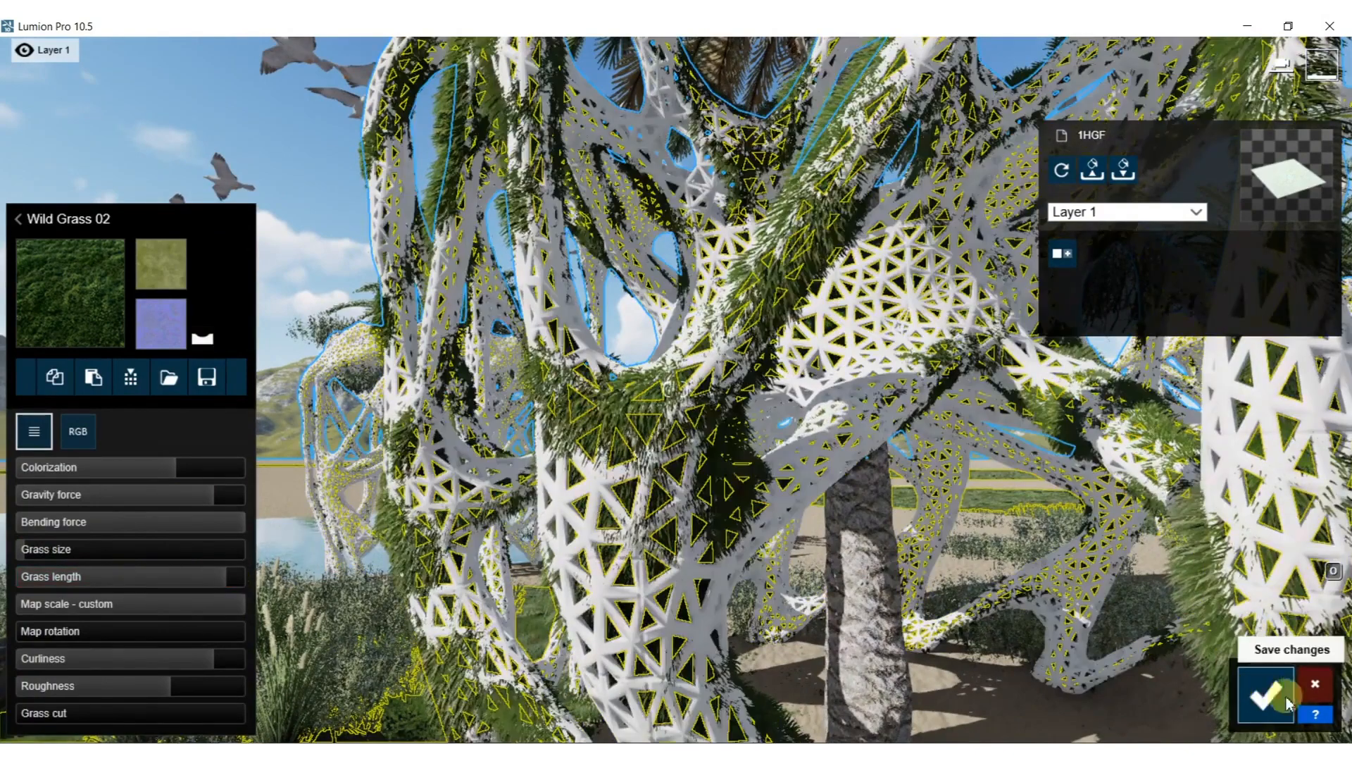
left_click(1265, 695)
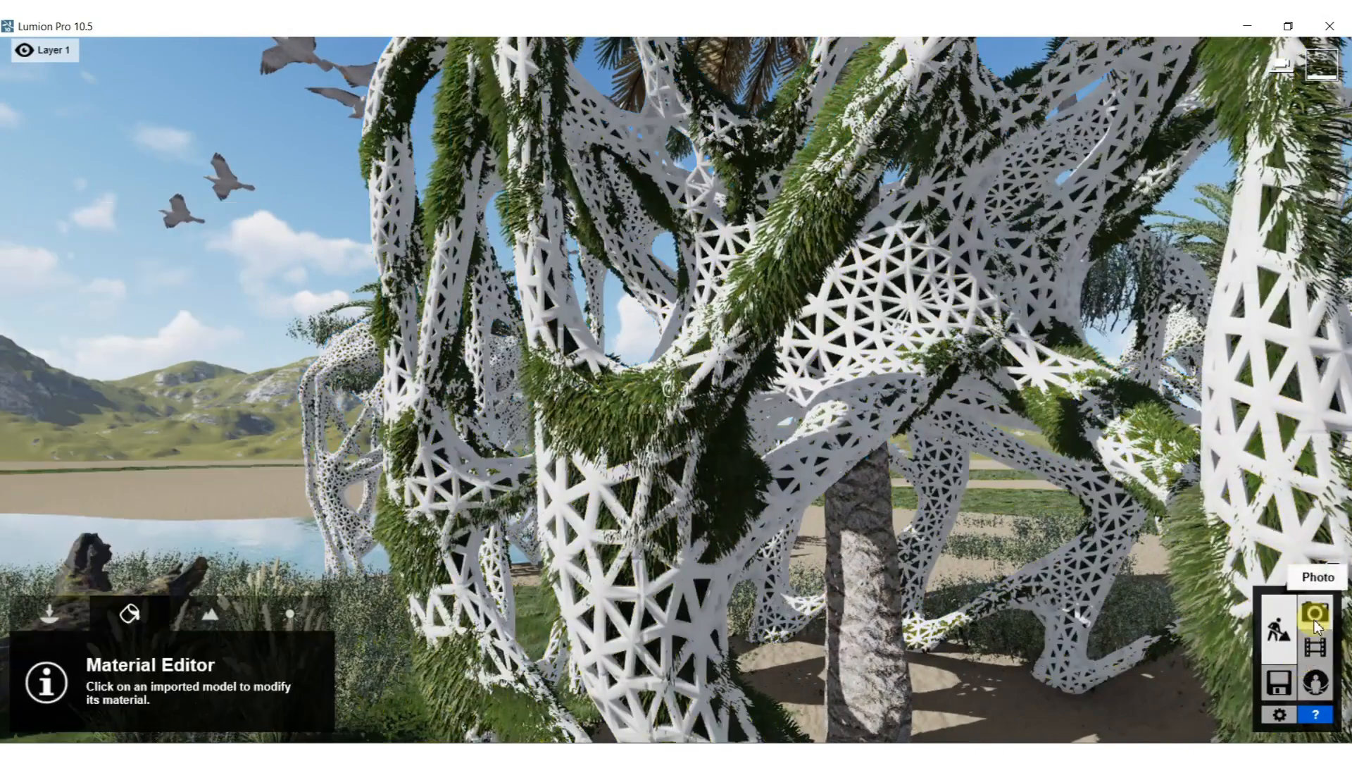
Return to Photo mode, restore photo 1's stored camera, and refresh the preview to examine the grass on the structures.
left_click(1314, 620)
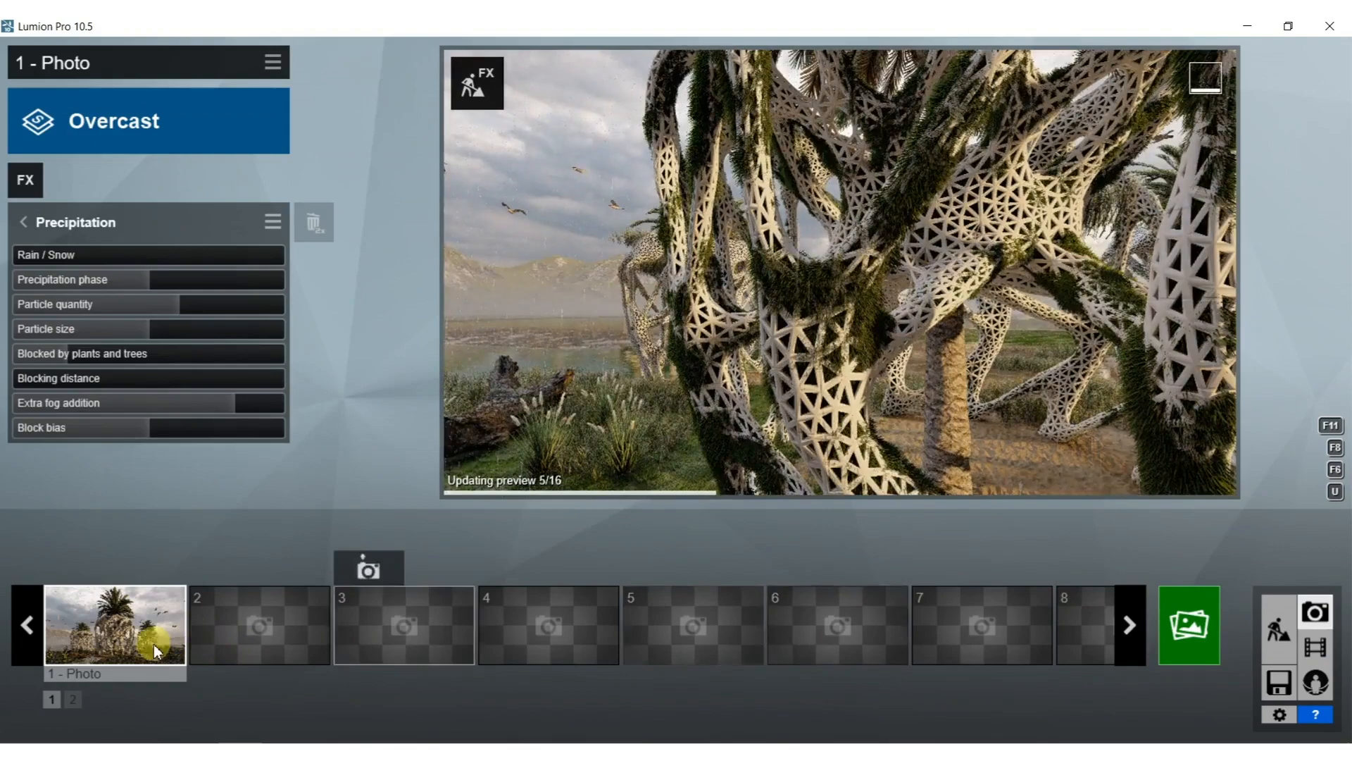
right_click_drag(697, 349, 675, 300)
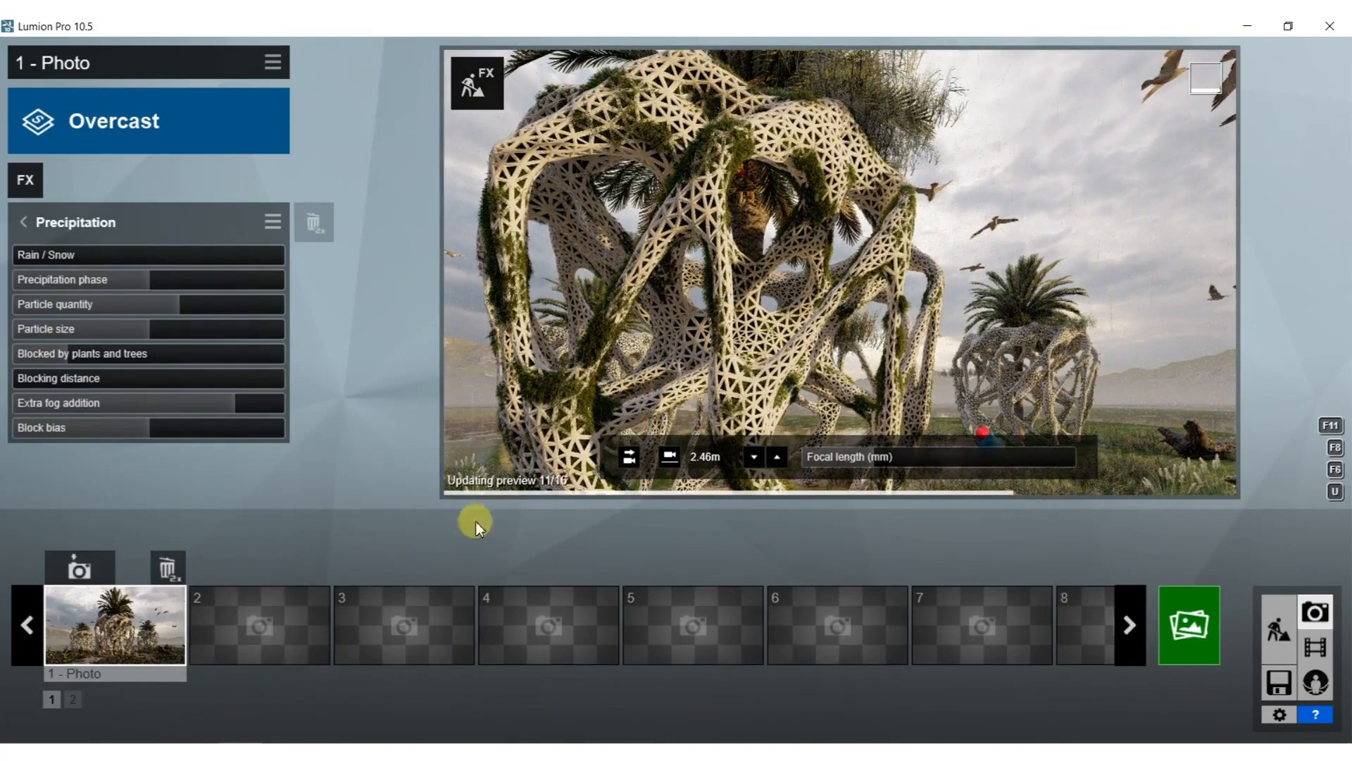
left_click(133, 615)
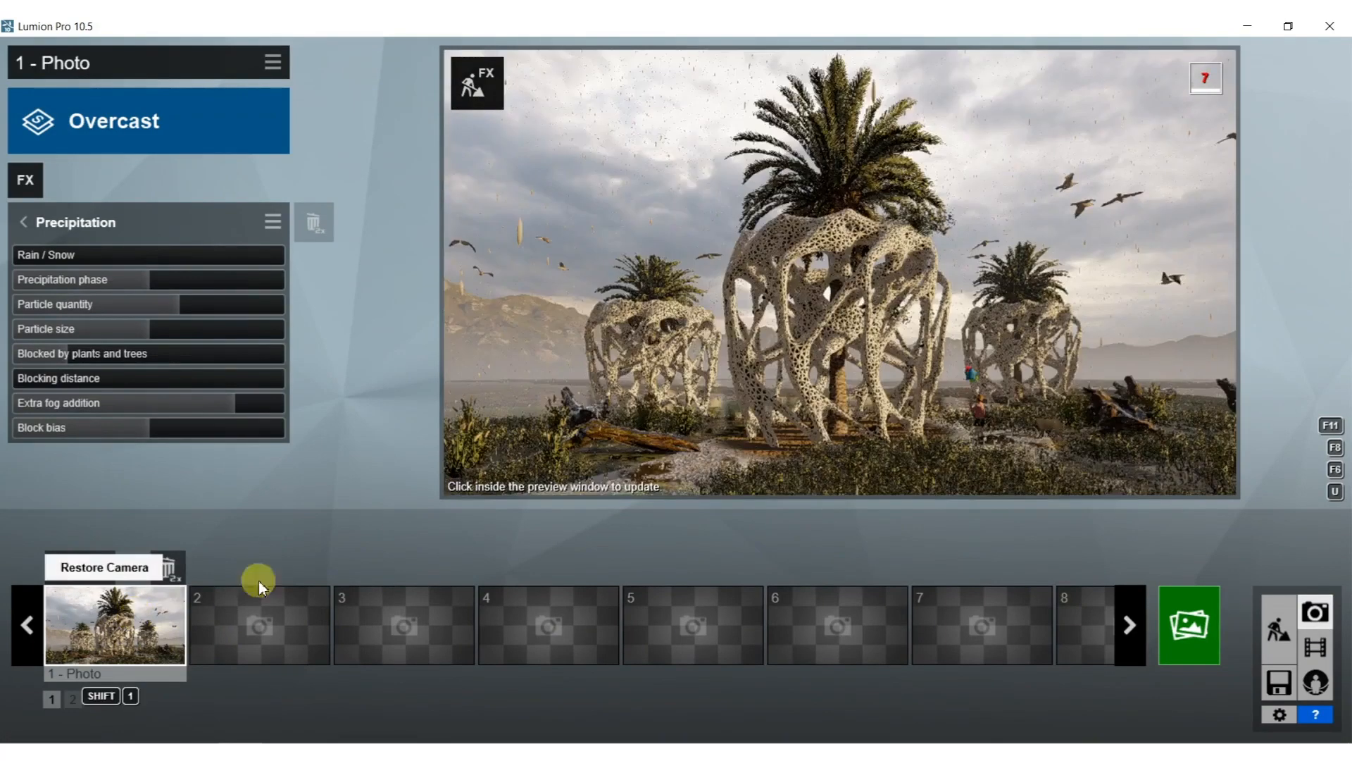
left_click(902, 388)
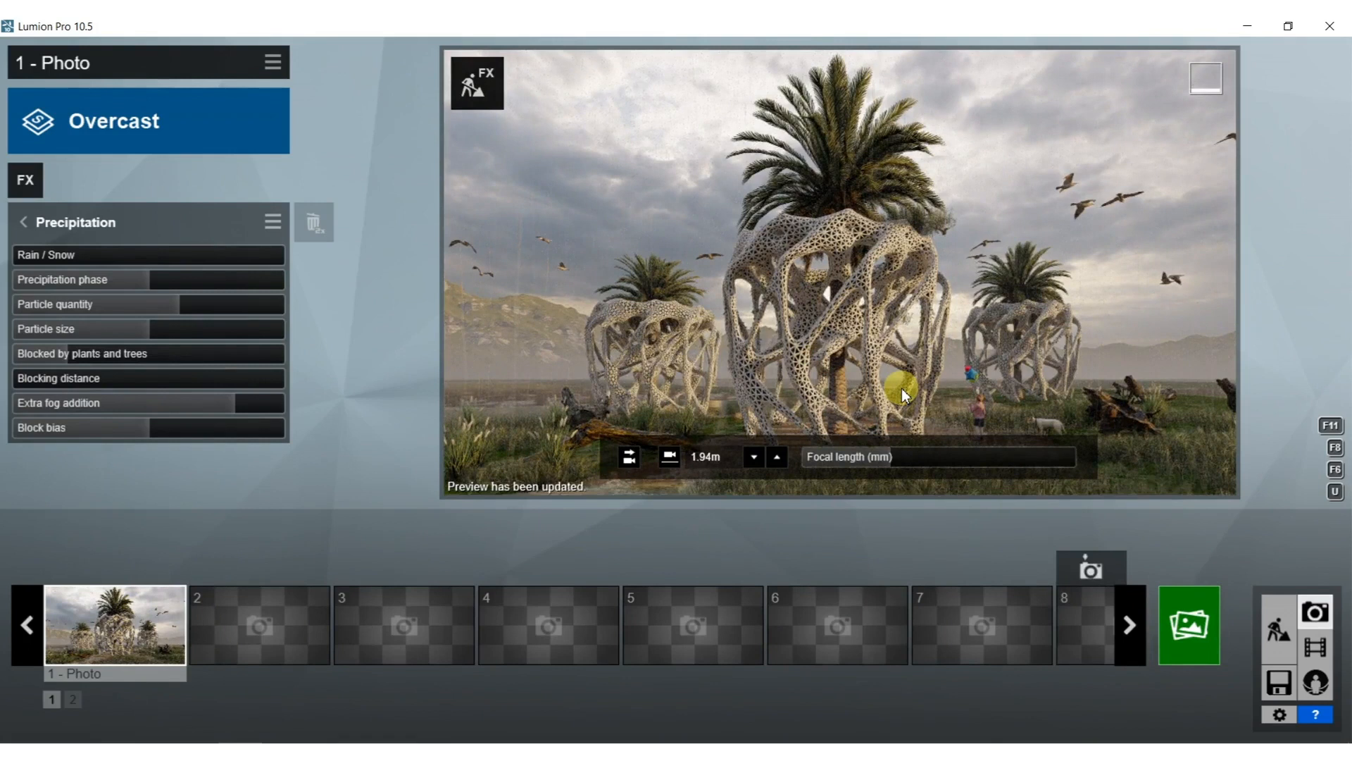
In Build mode, readjust the grass size and shorten the grass length of the structures' Wild Grass 02 material, then save the changes.
left_click(1278, 634)
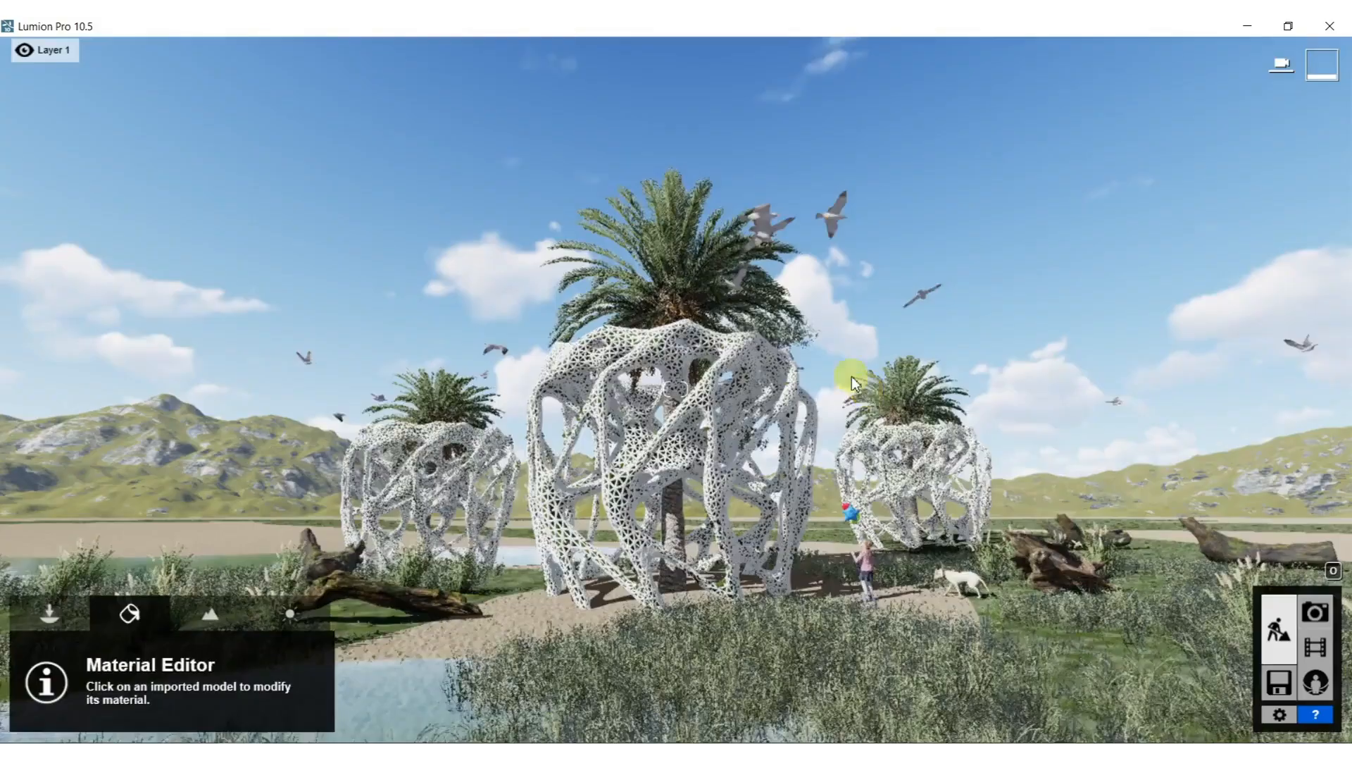
key("w")
right_click_drag(782, 415, 751, 413)
key("w")
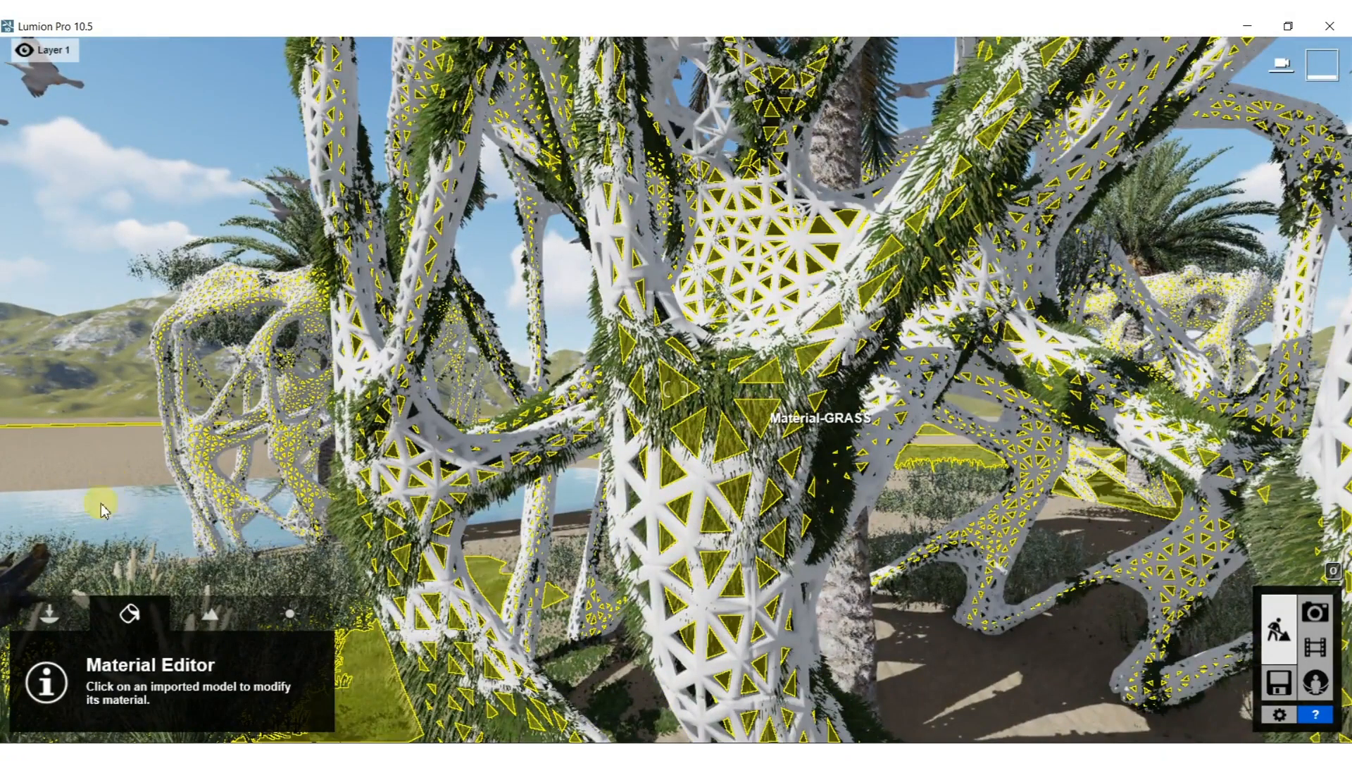
left_click(131, 481)
left_click(28, 555)
left_click_drag(195, 579, 165, 574)
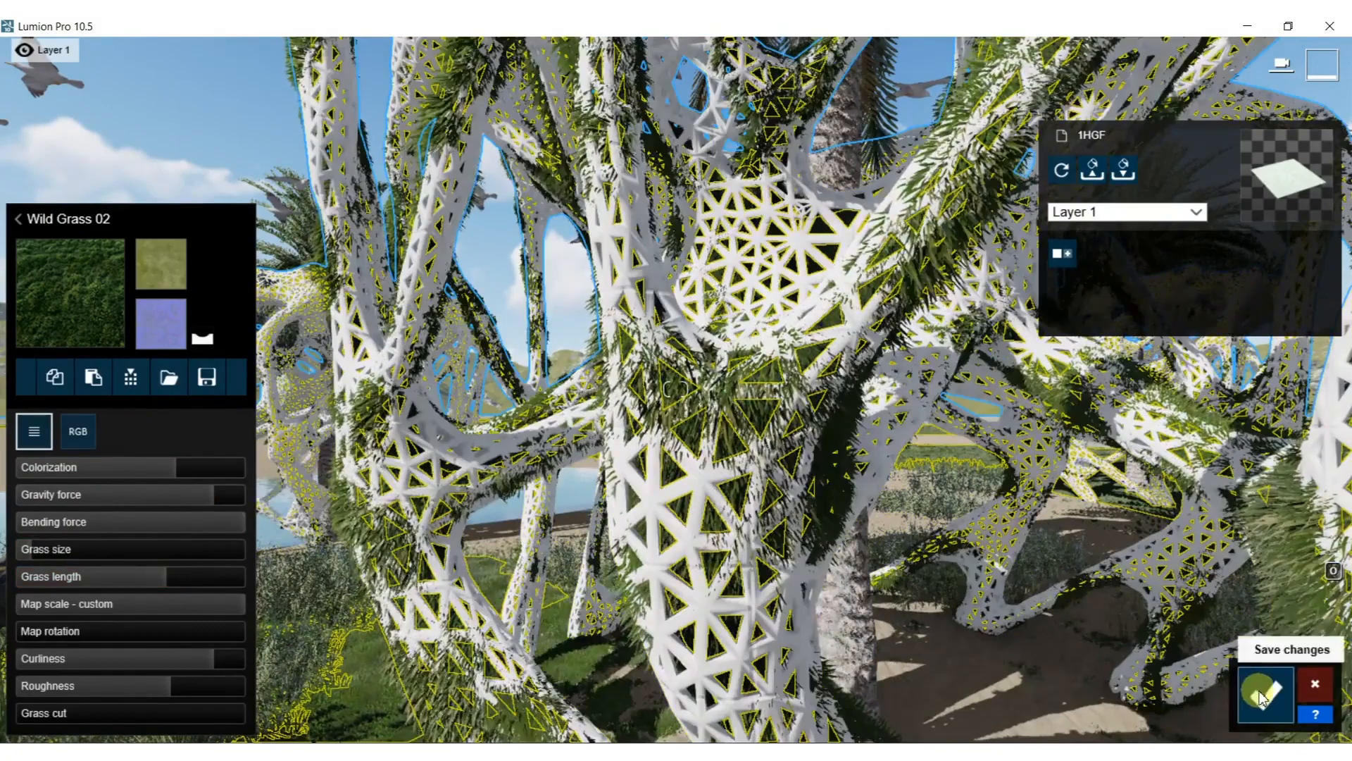
left_click(1262, 694)
Return to Photo mode, restore photo 1's stored camera, and refresh the preview to check the shortened grass.
left_click(1315, 613)
left_click(120, 621)
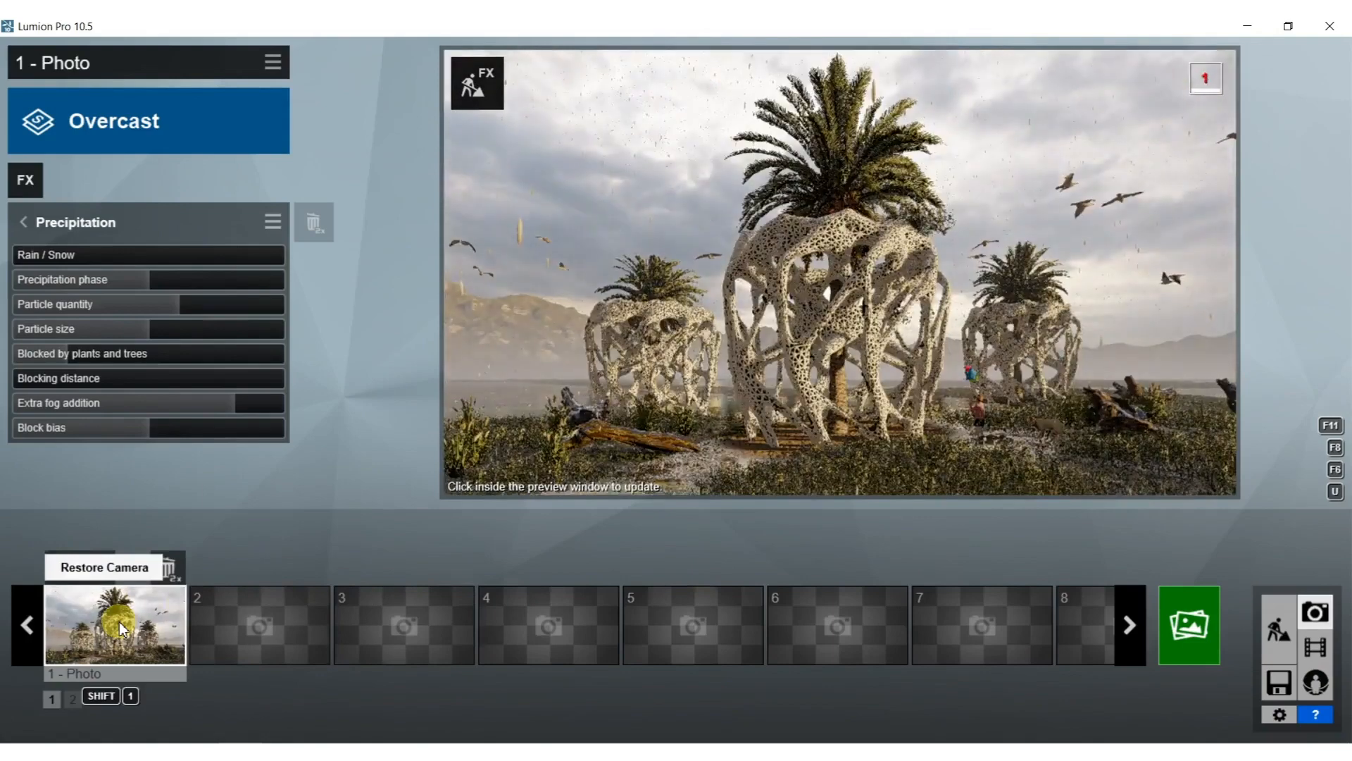
left_click(1093, 462)
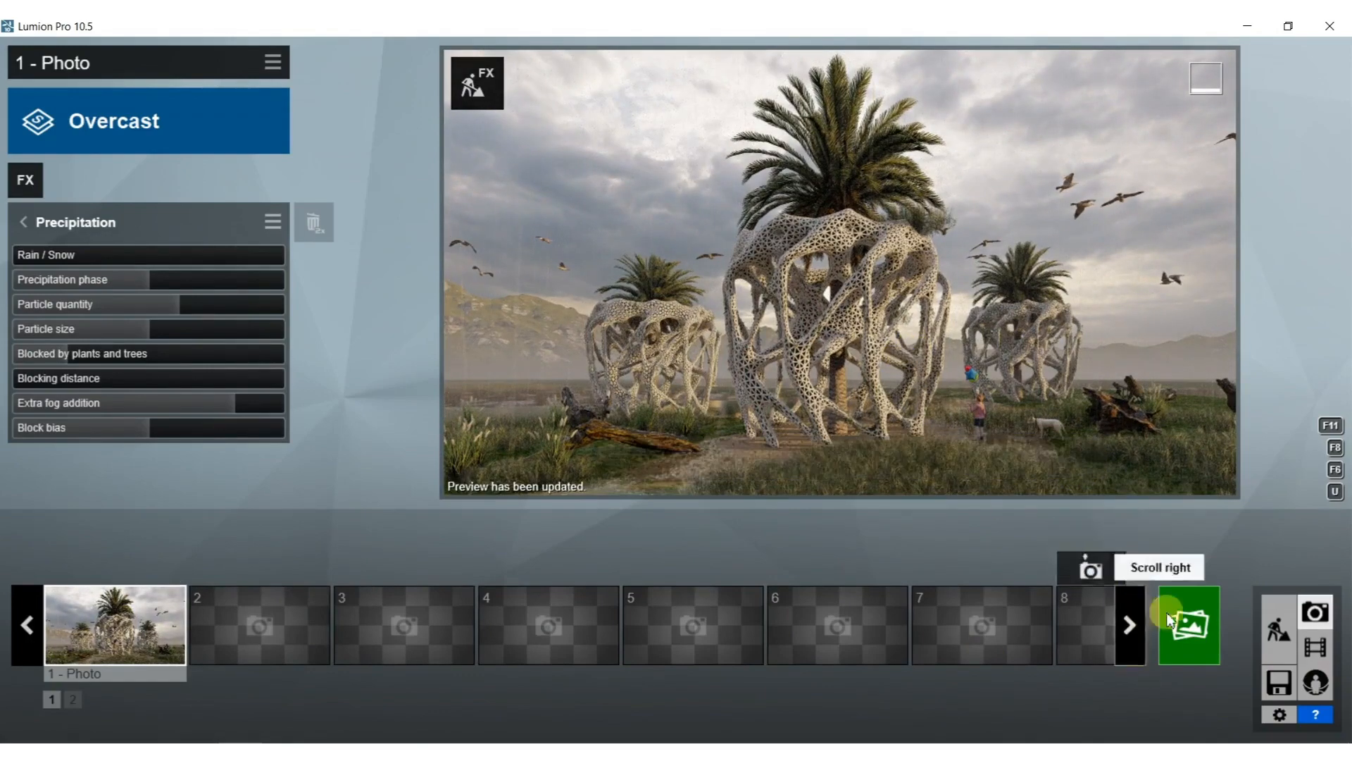
Render the current shot at Desktop size, 1920x1080, and save it as a JPG in the BOOK folder.
left_click(1189, 624)
left_click(551, 618)
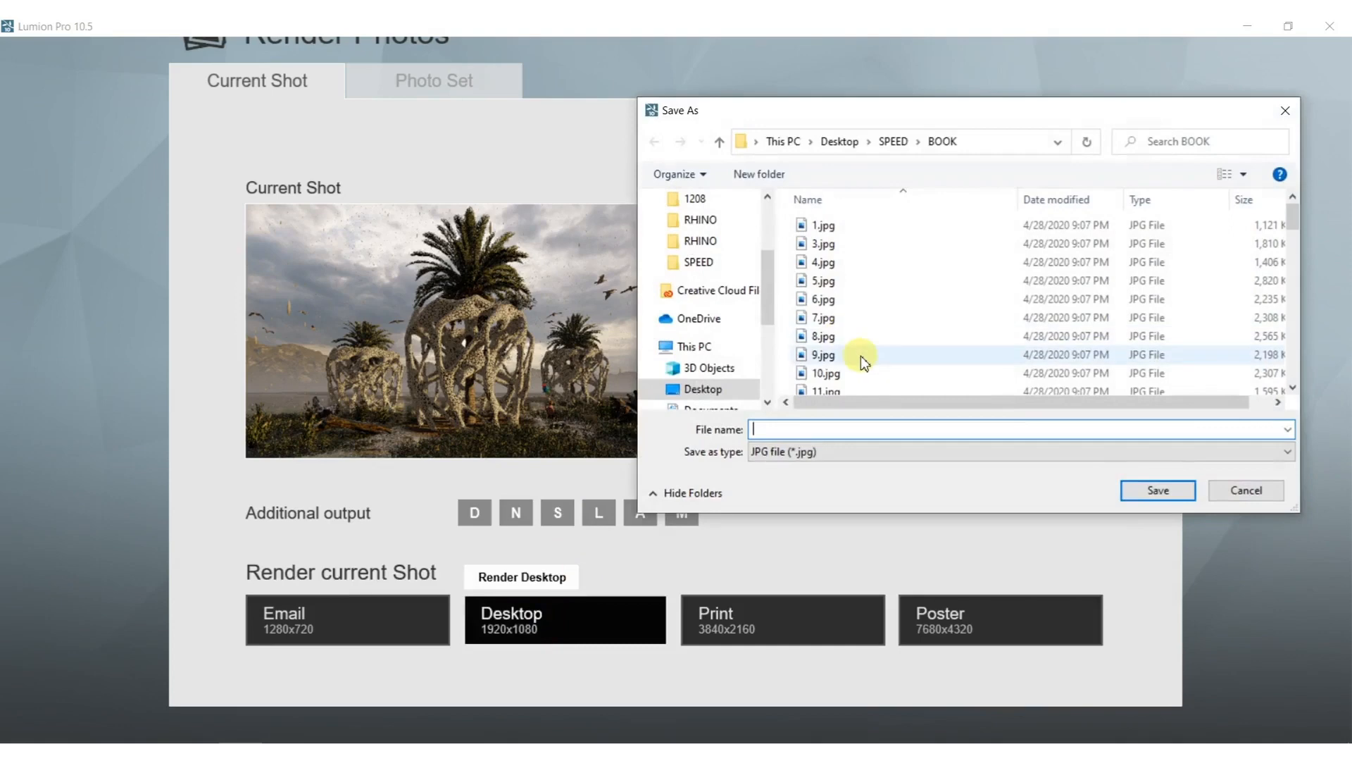
type("6")
key("Return")
key("Return")
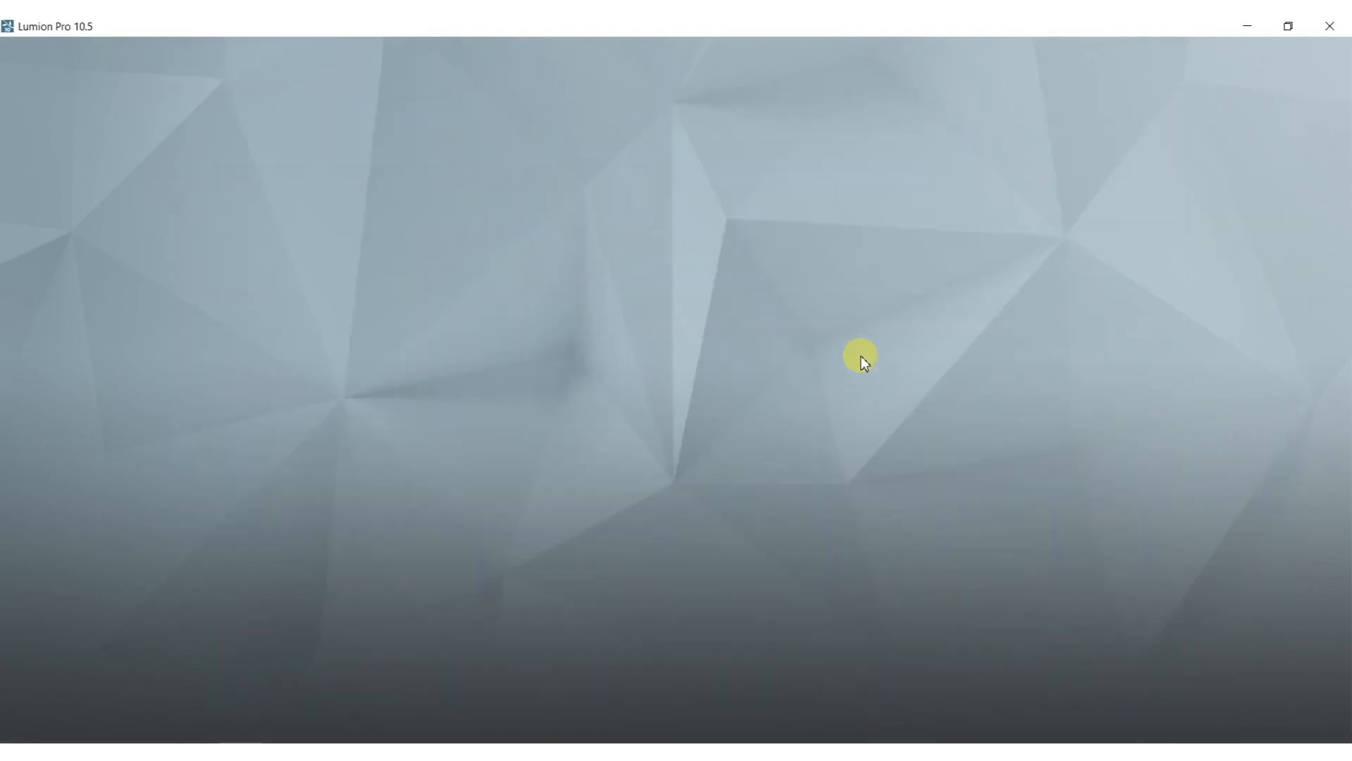
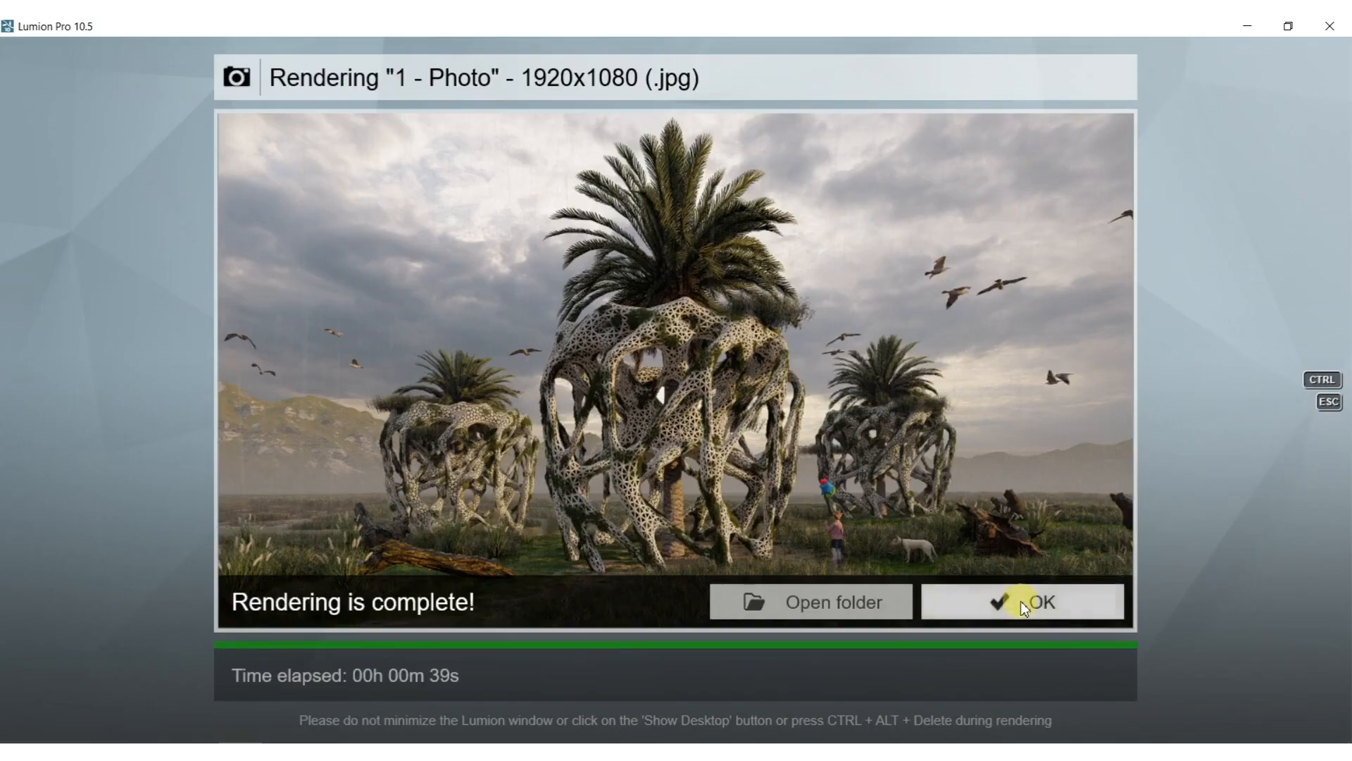
Close the finished render, return to Build mode, and delete the WildGrass ClusterSmall RT plants placed on the lattice structures.
left_click(1020, 601)
left_click(1279, 632)
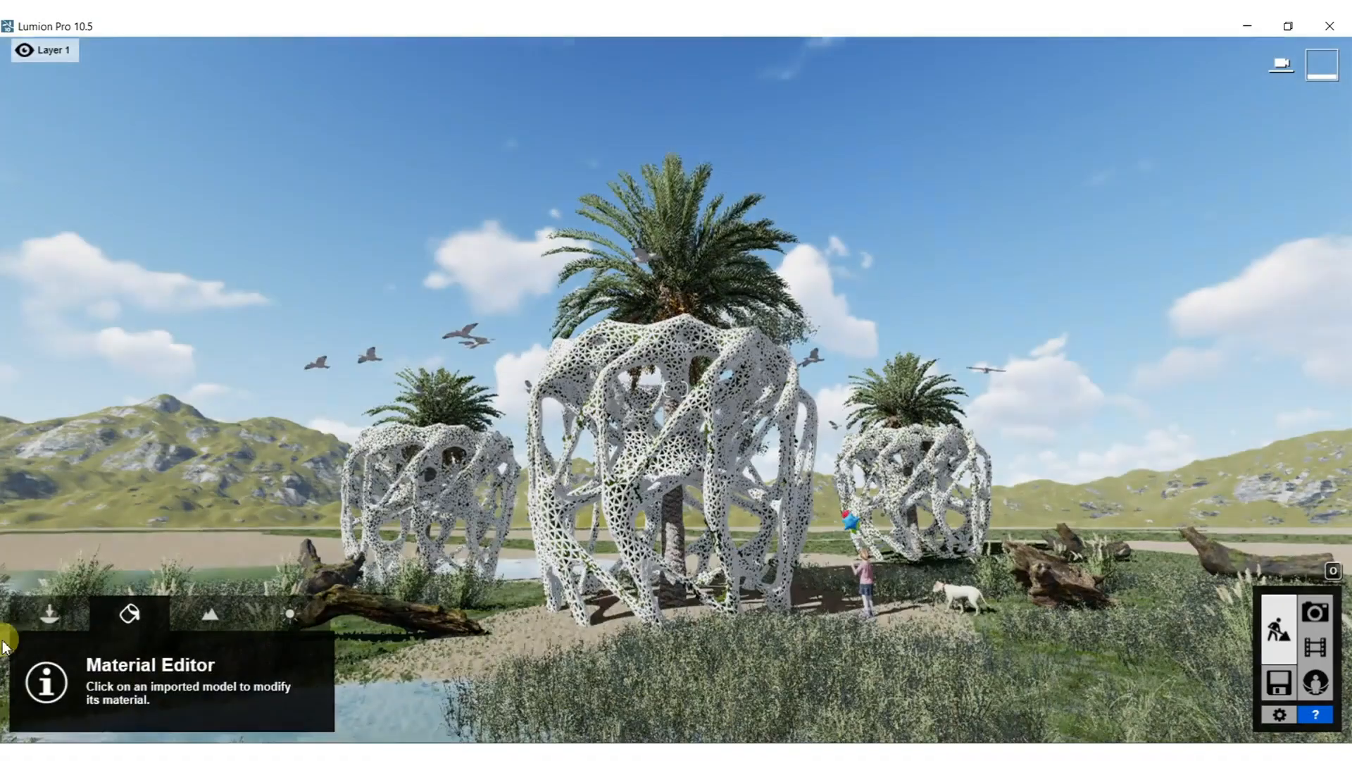
left_click(56, 618)
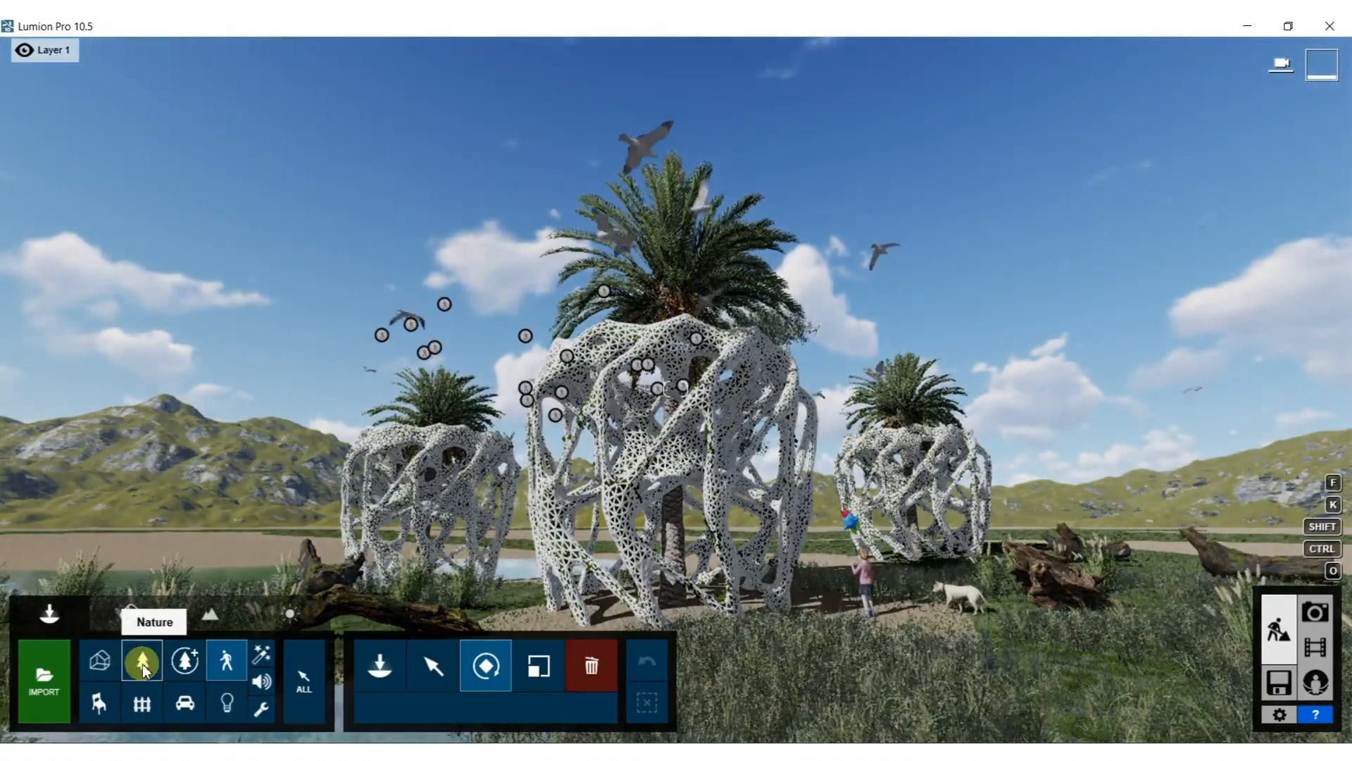
right_click_drag(381, 486, 375, 577)
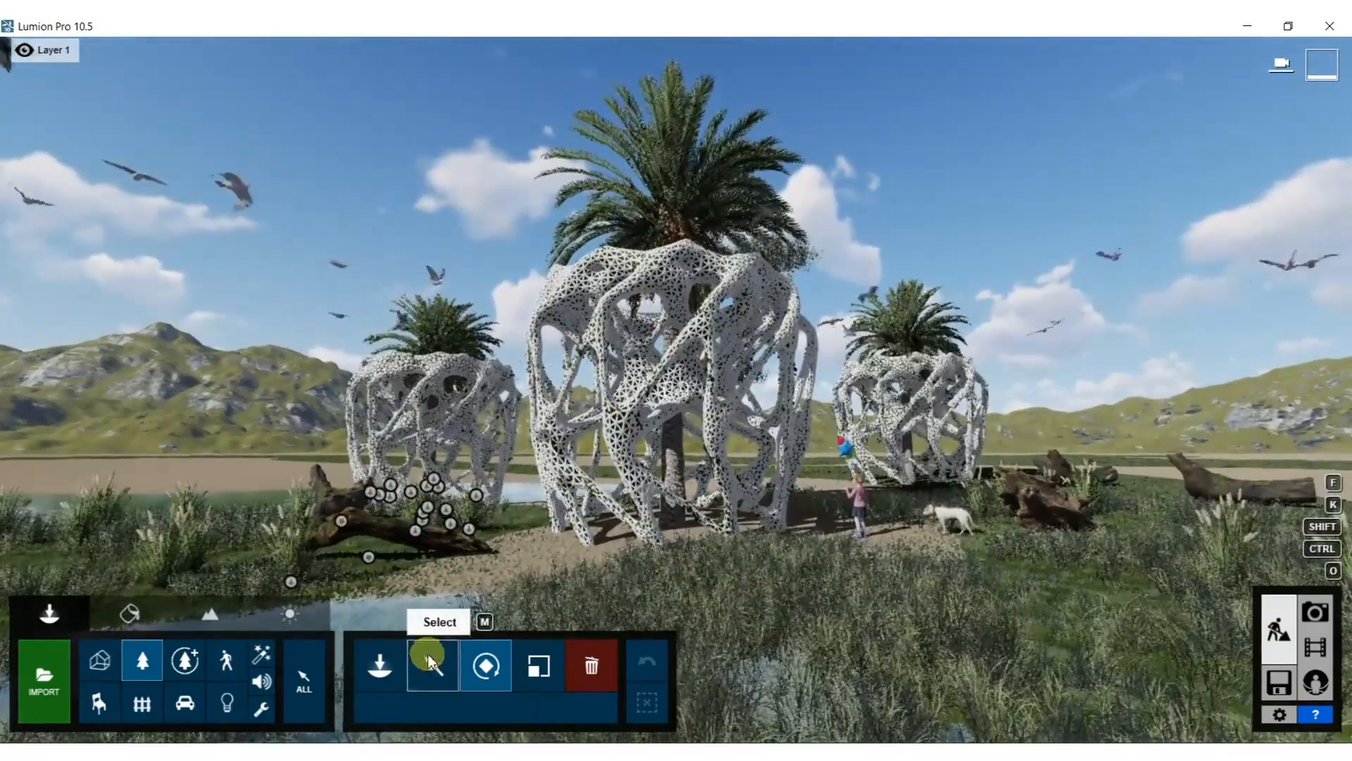
left_click(433, 666)
left_click_drag(190, 151, 585, 362, "ctrl")
left_click_drag(740, 398, 1168, 411, "ctrl")
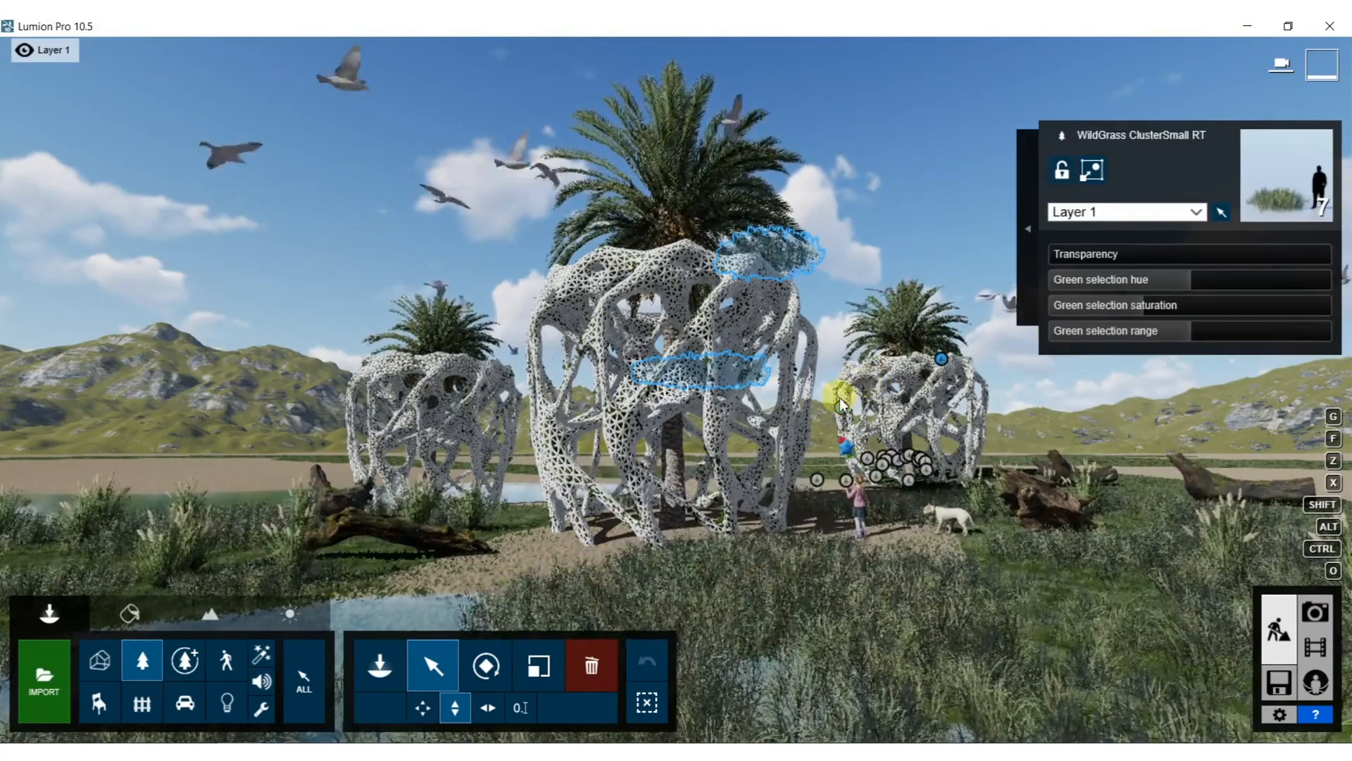
left_click(593, 663)
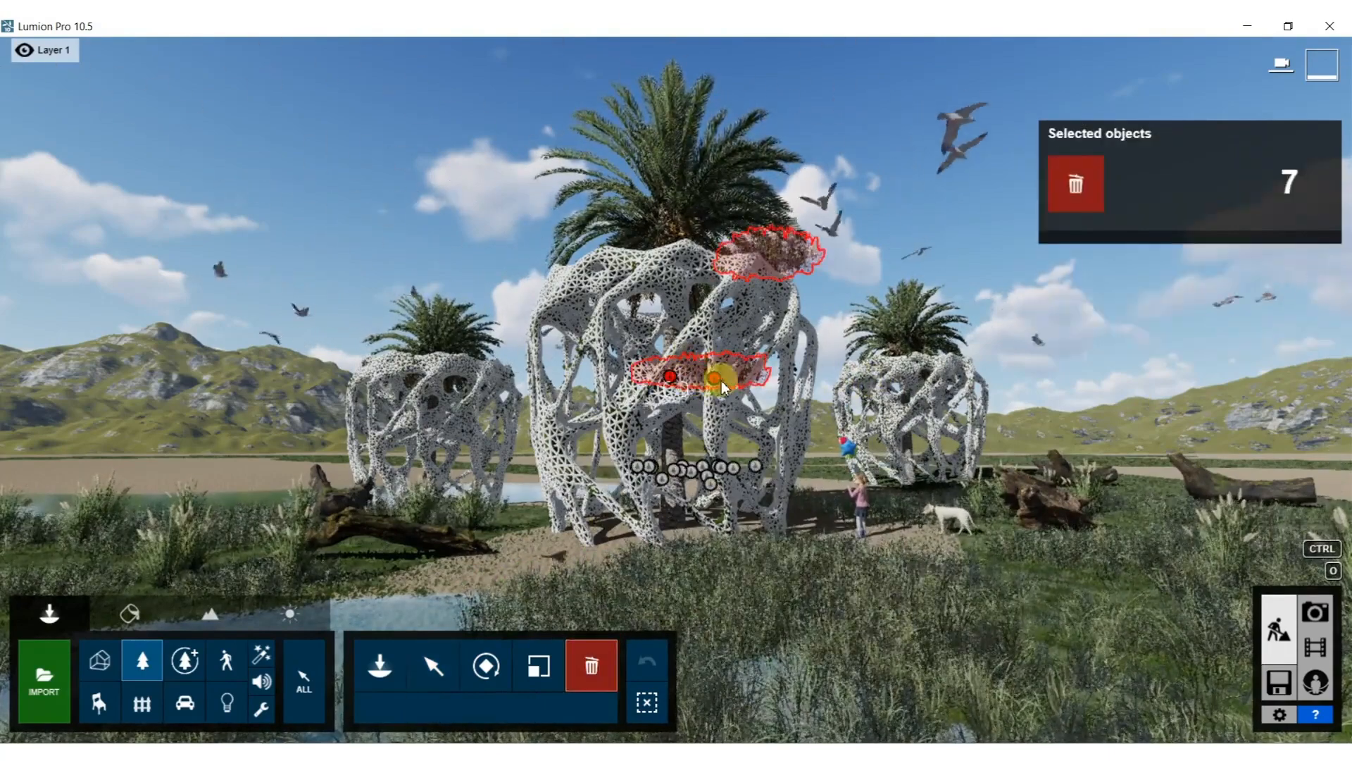
left_click(416, 394)
Fly around the lattice structures to examine their grass coverage from several sides and up close.
key("w")
key("a")
right_click_drag(486, 391, 578, 391)
key("s")
key("a")
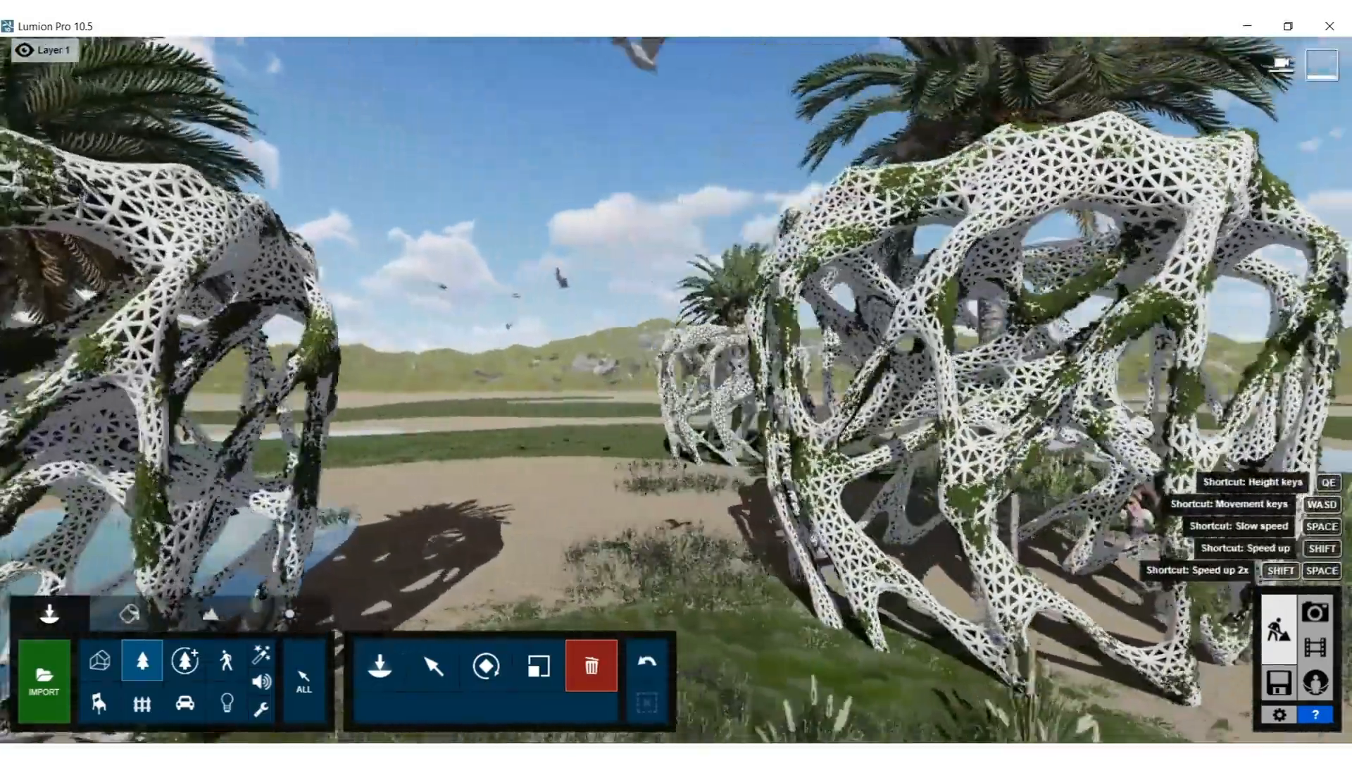
key("w")
key("s")
key("a")
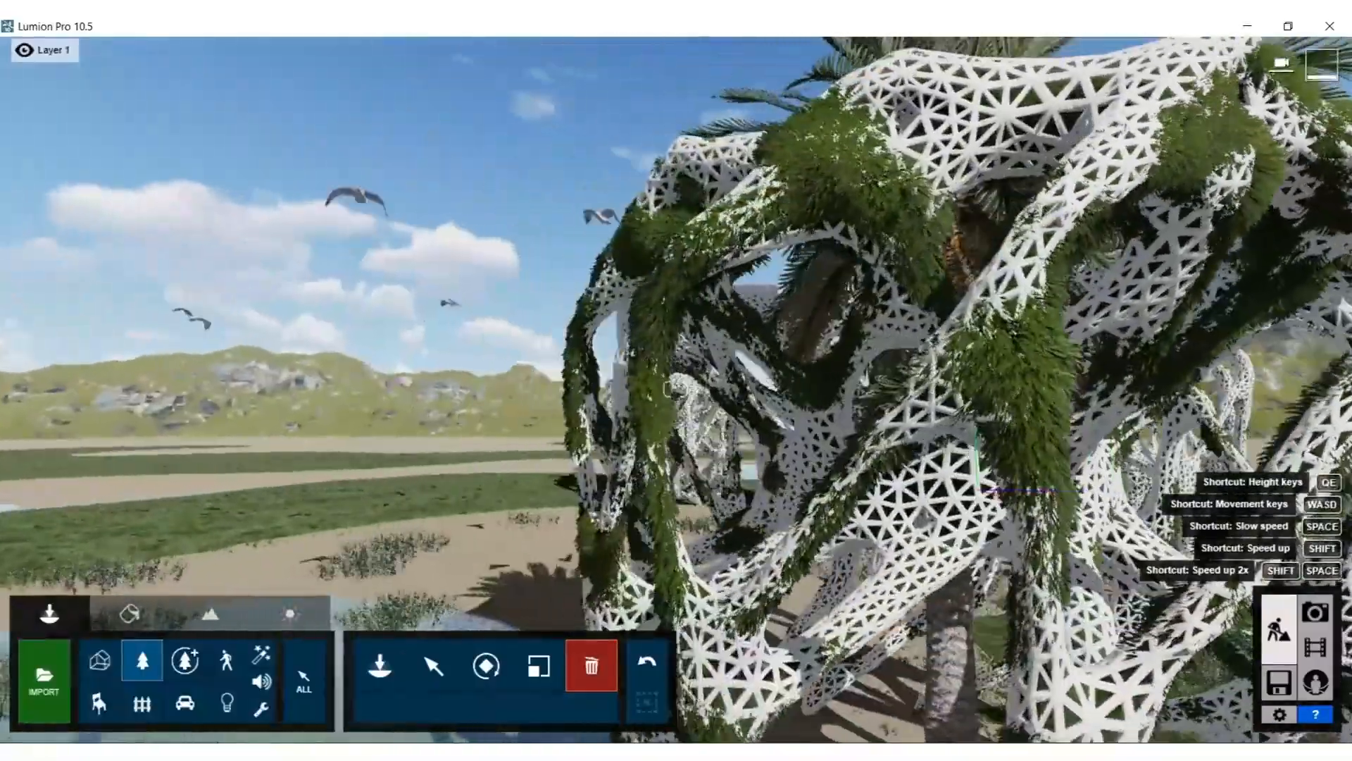
key("w")
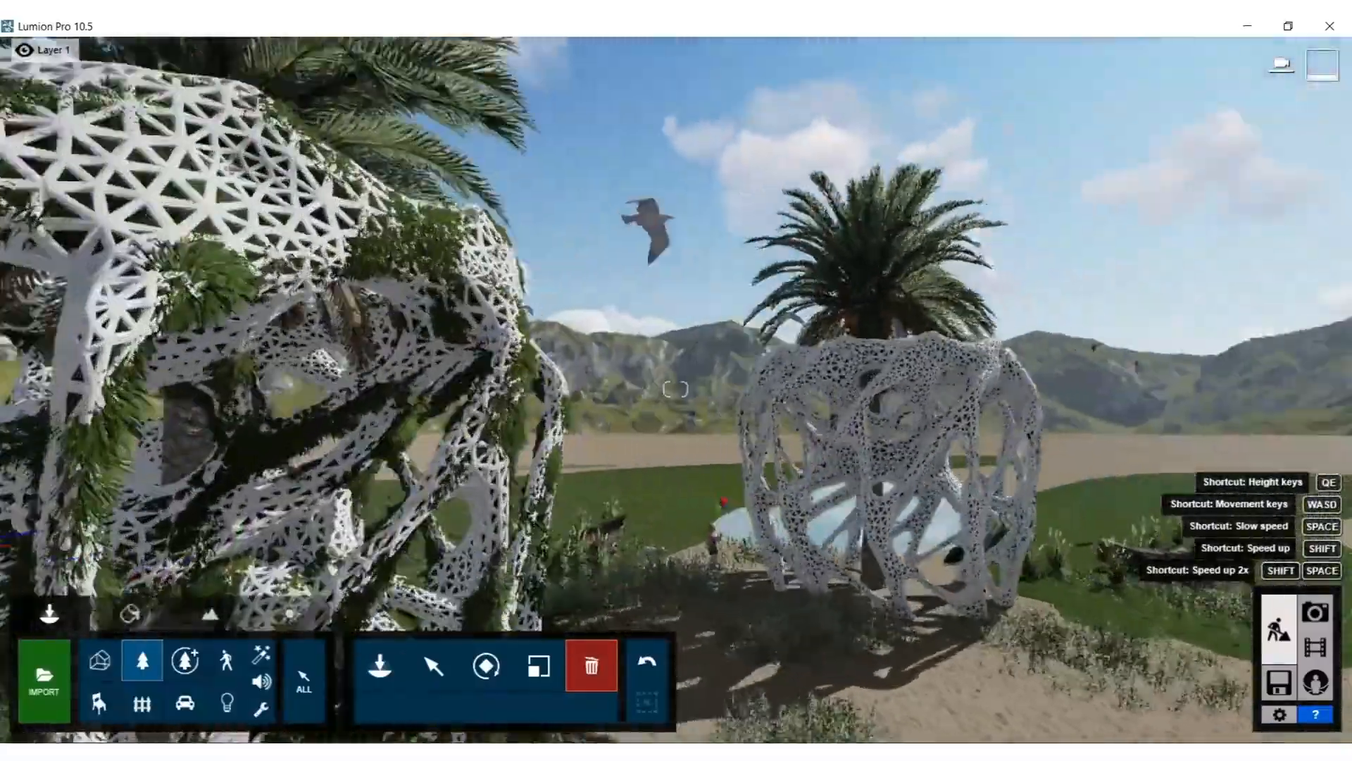
key("a")
key("s")
key("w")
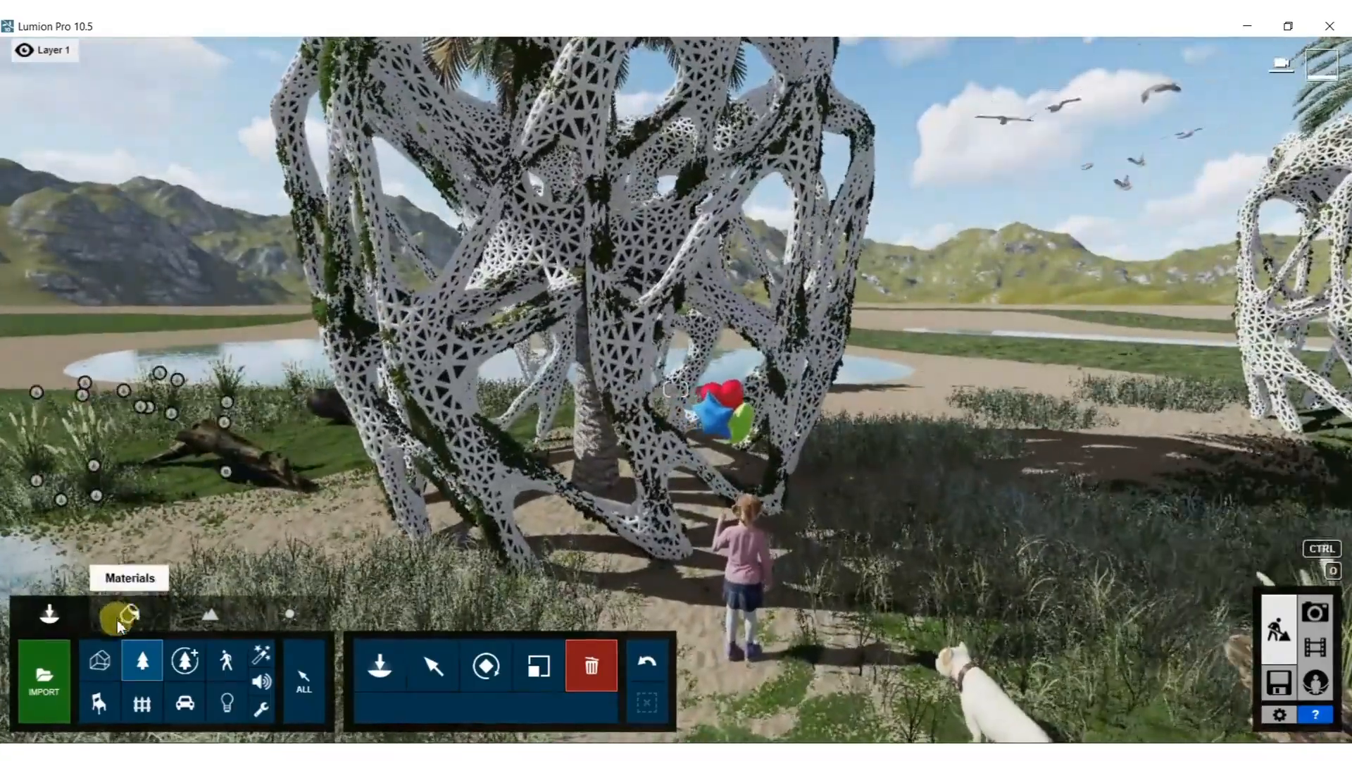
Set the grass size of the structures' Wild Grass 02 material to 0.0 and save the changes.
left_click(129, 613)
key("w")
key("s")
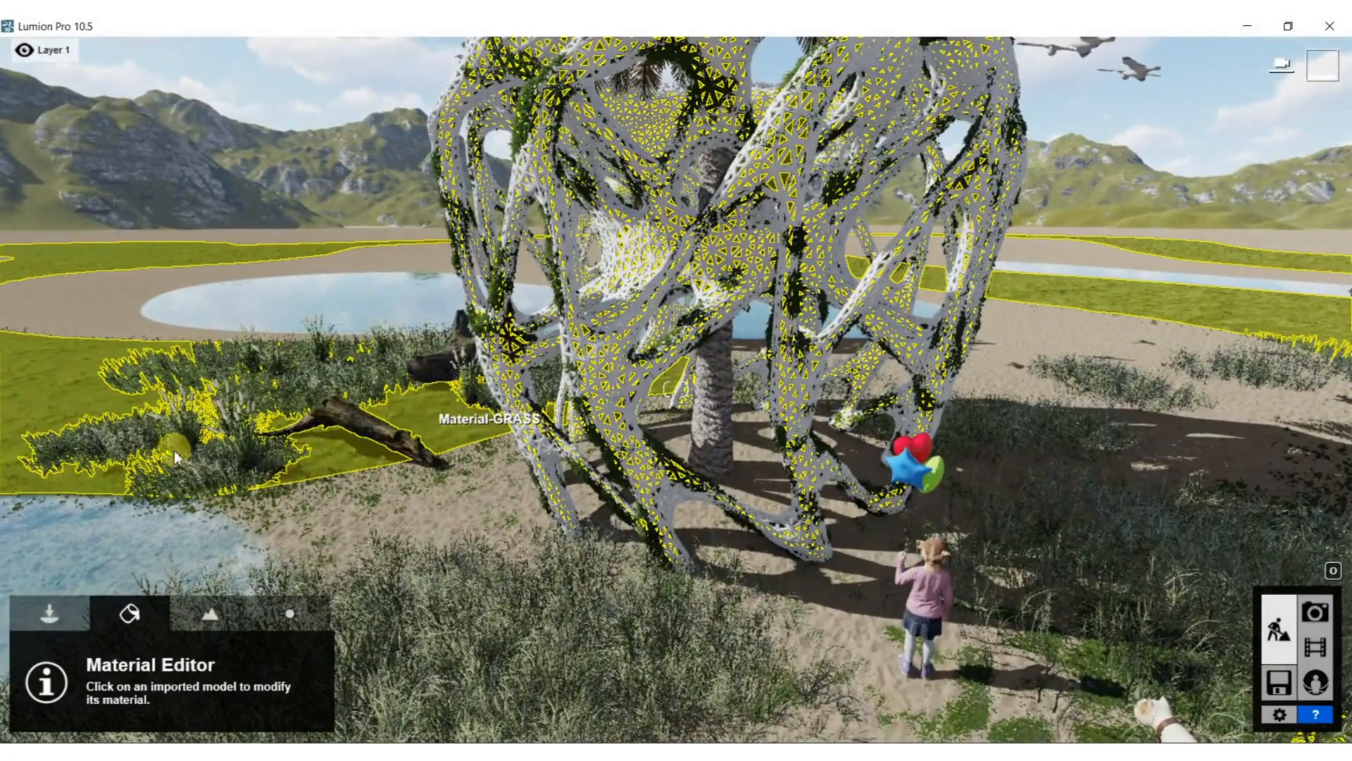
left_click(197, 457)
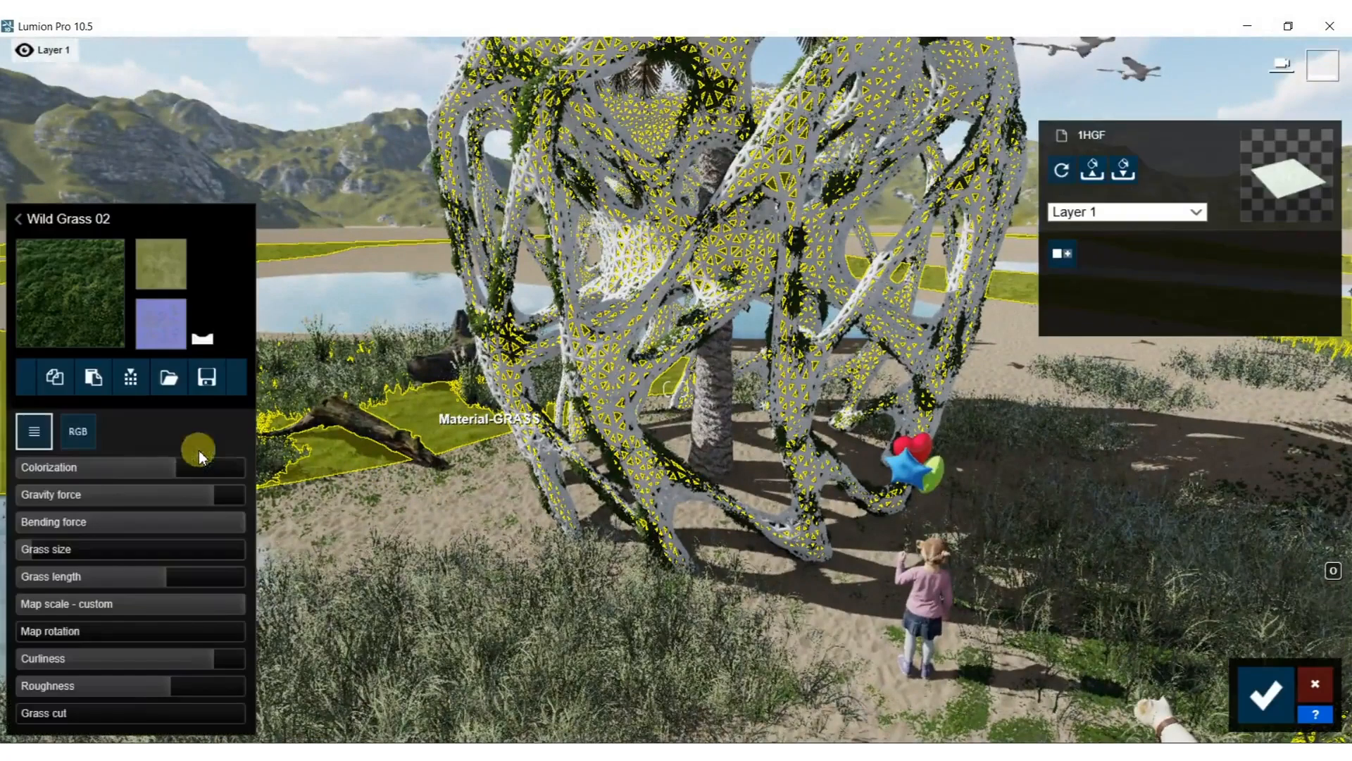
left_click(28, 551)
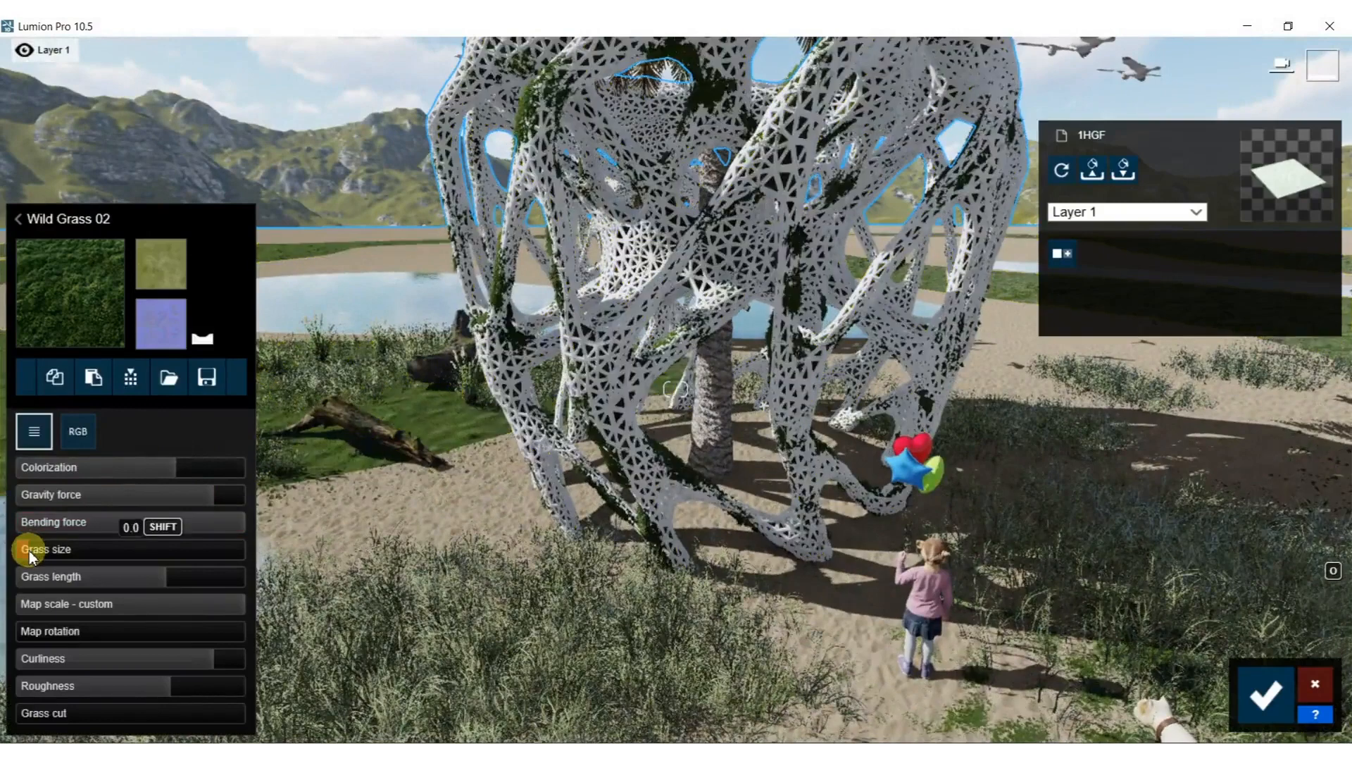
left_click(1266, 696)
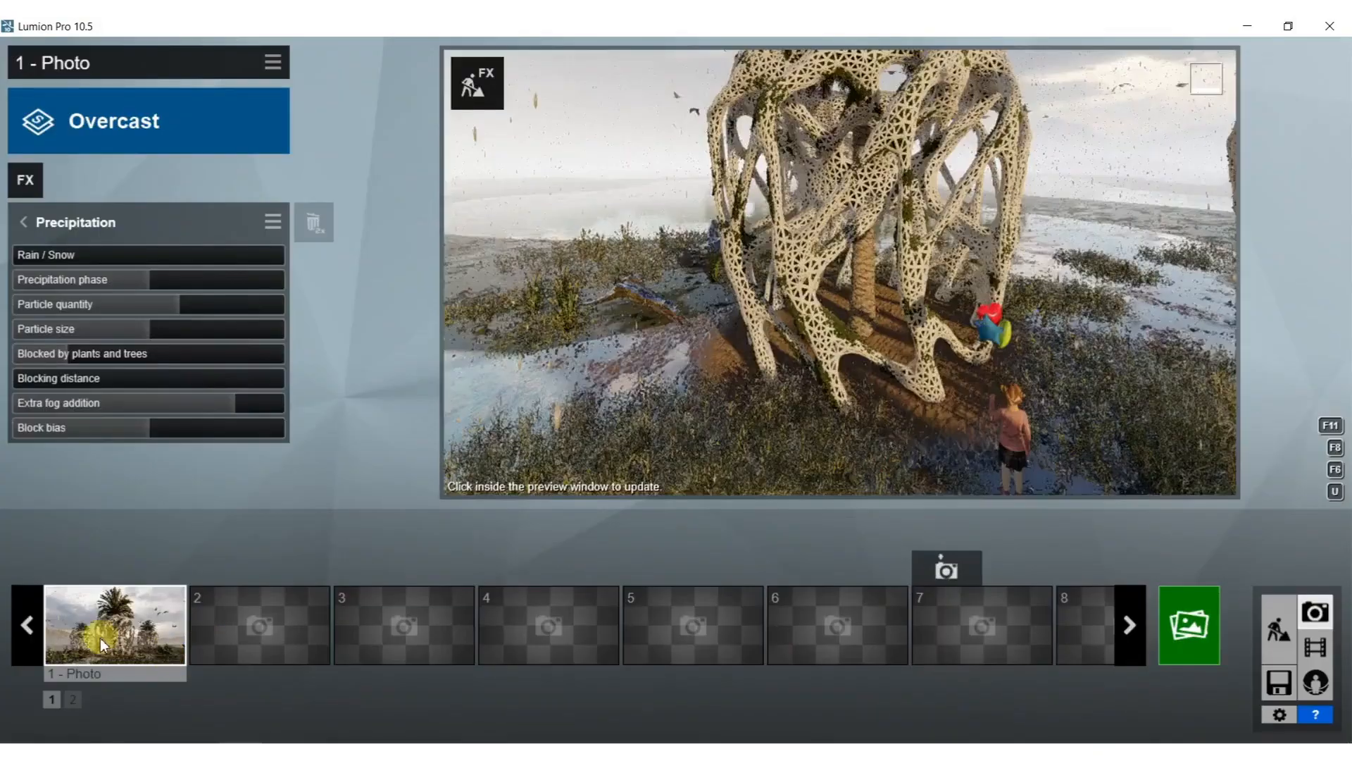
Restore photo 1's camera in Photo mode and render it at Desktop size, 1920x1080, overwriting 64.jpg.
left_click(101, 631)
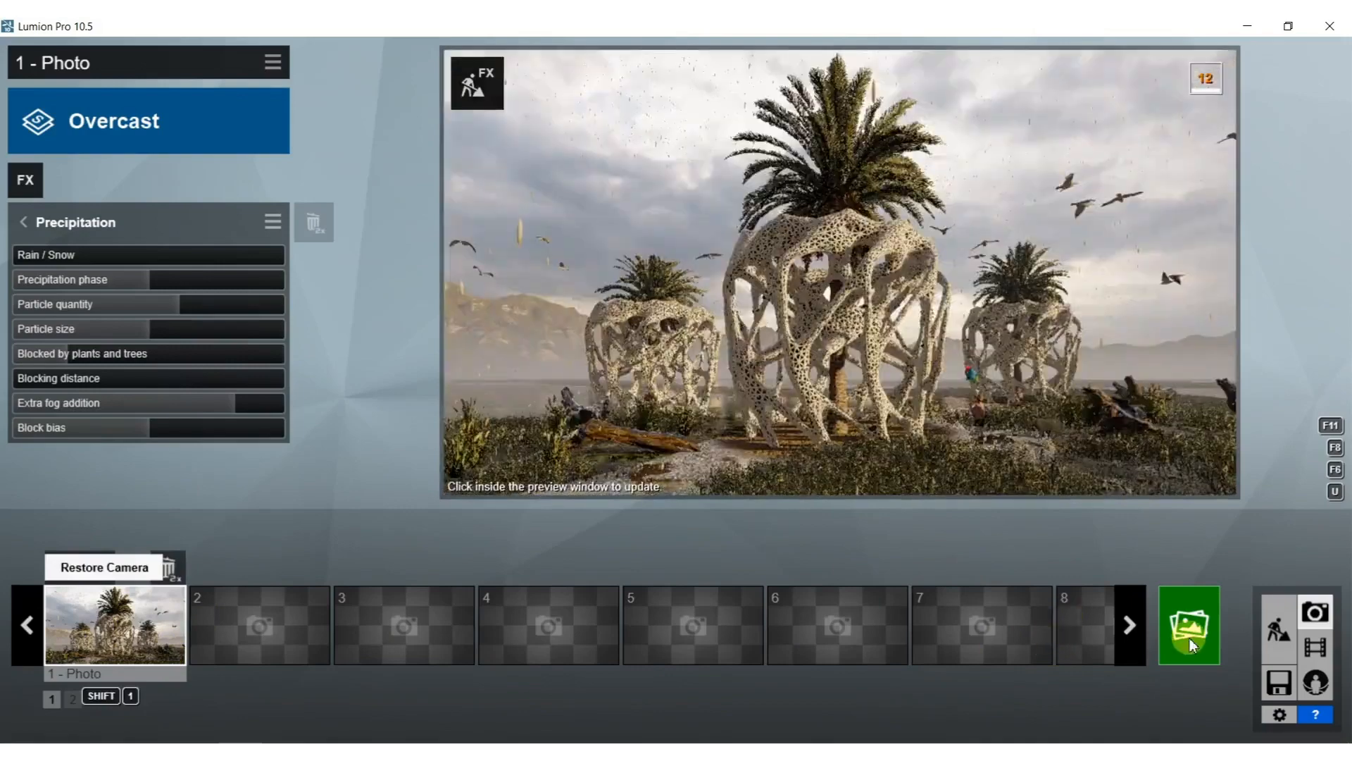
left_click(1180, 638)
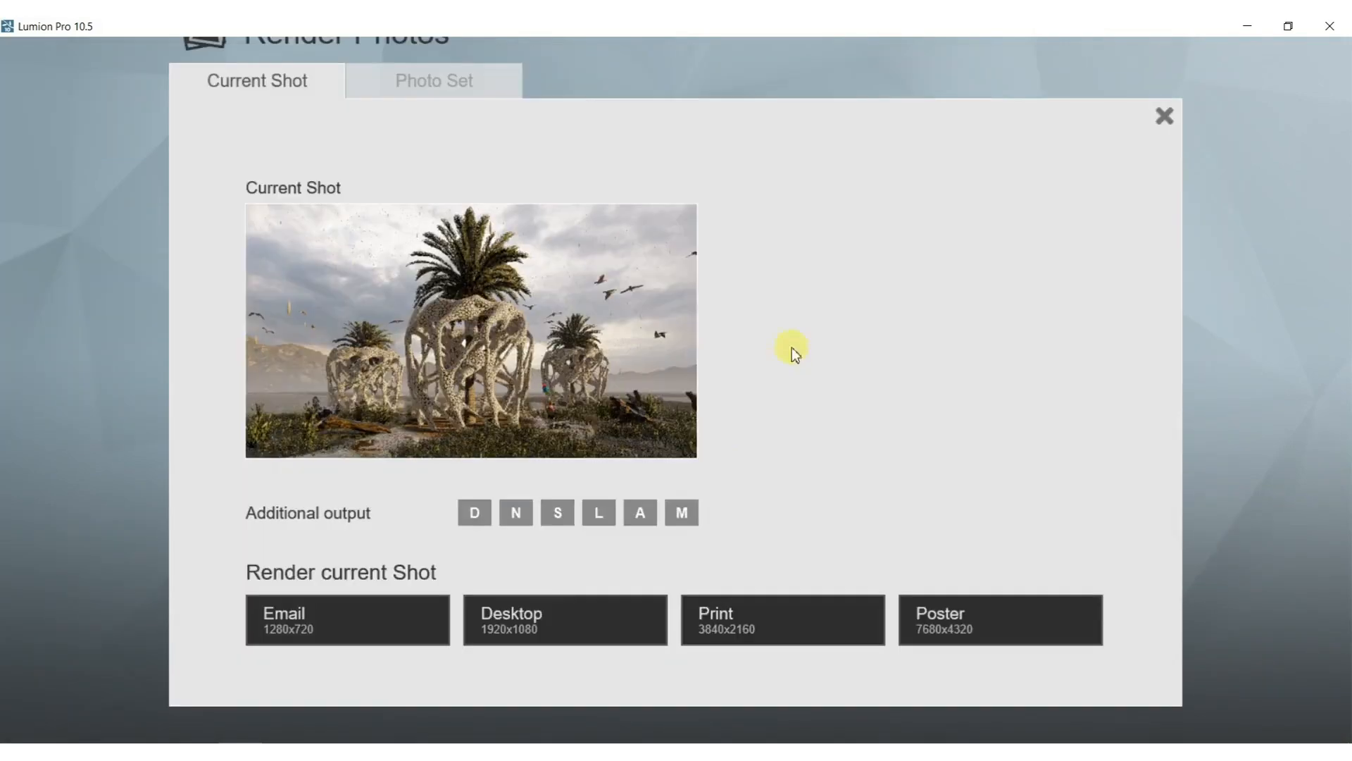
left_click(558, 625)
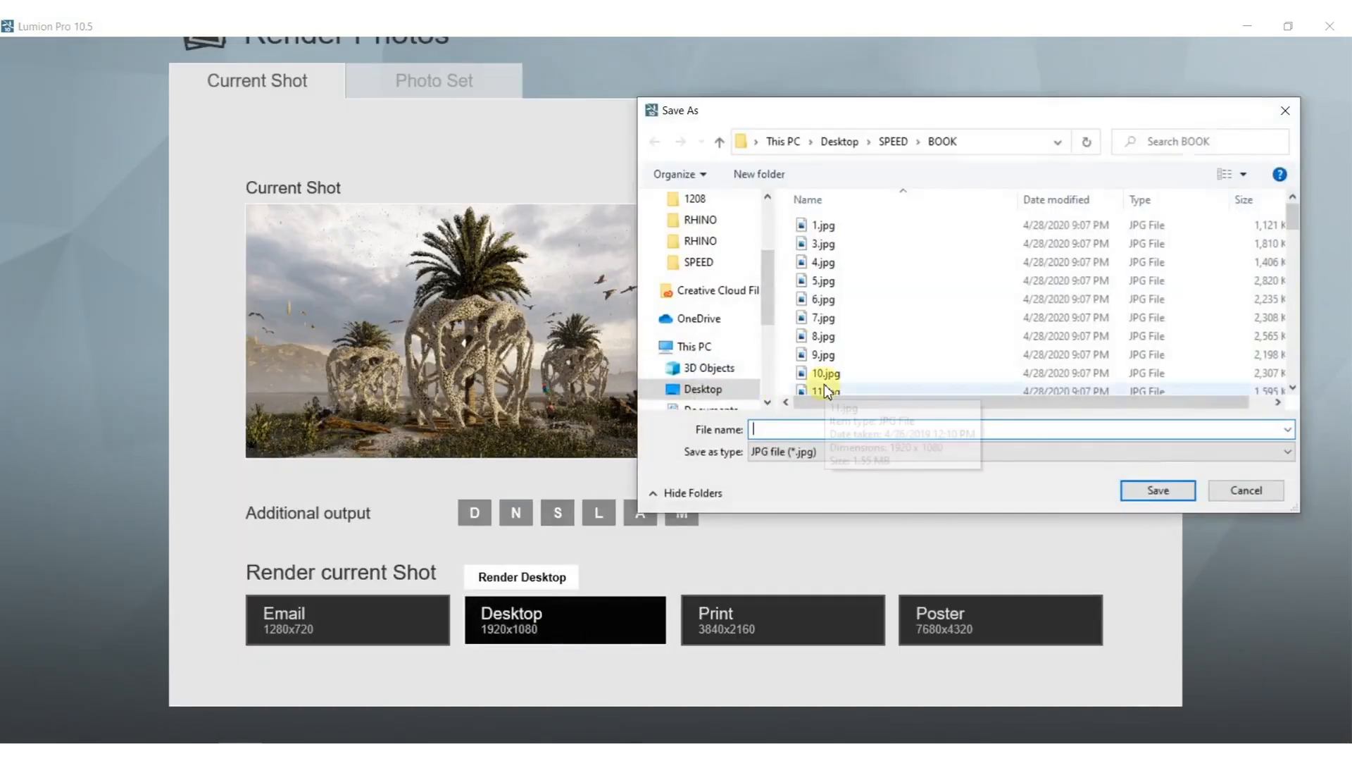
type("44")
key("Return")
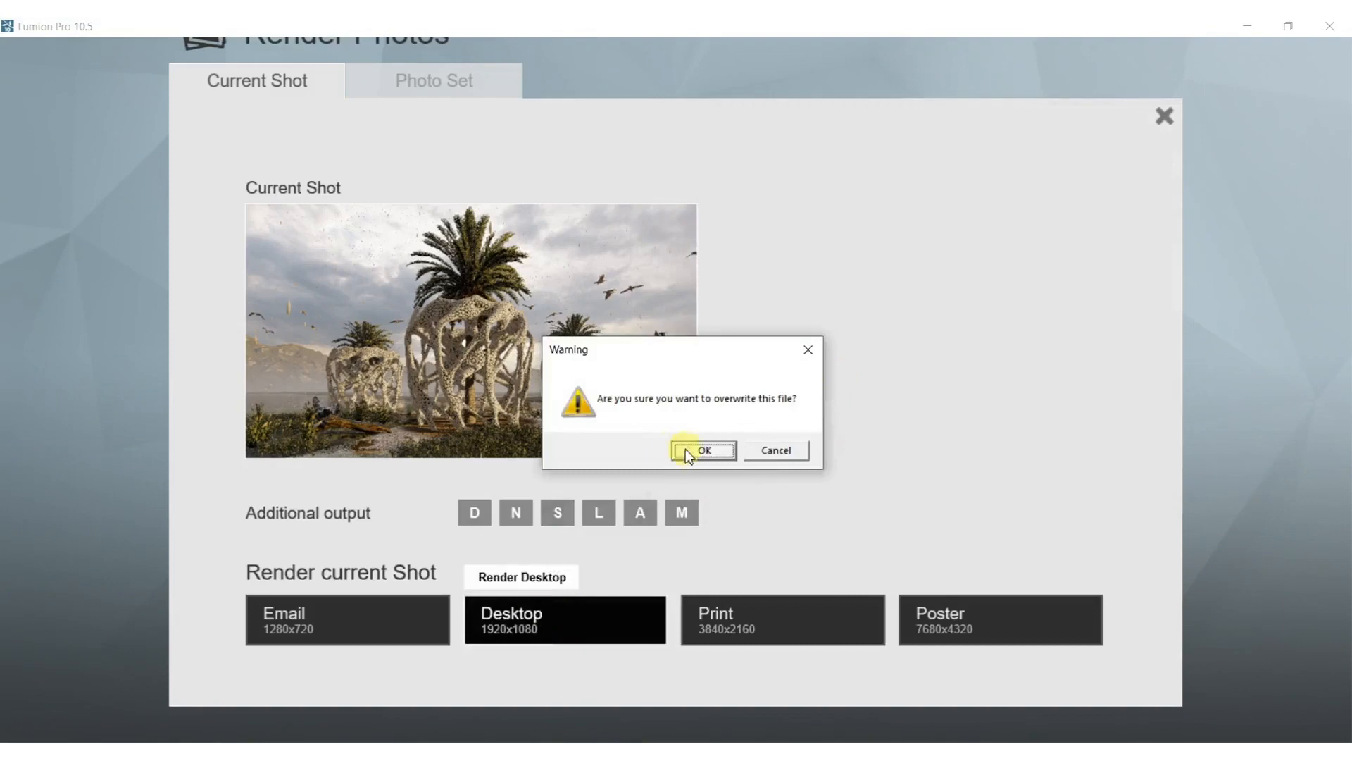
left_click(700, 450)
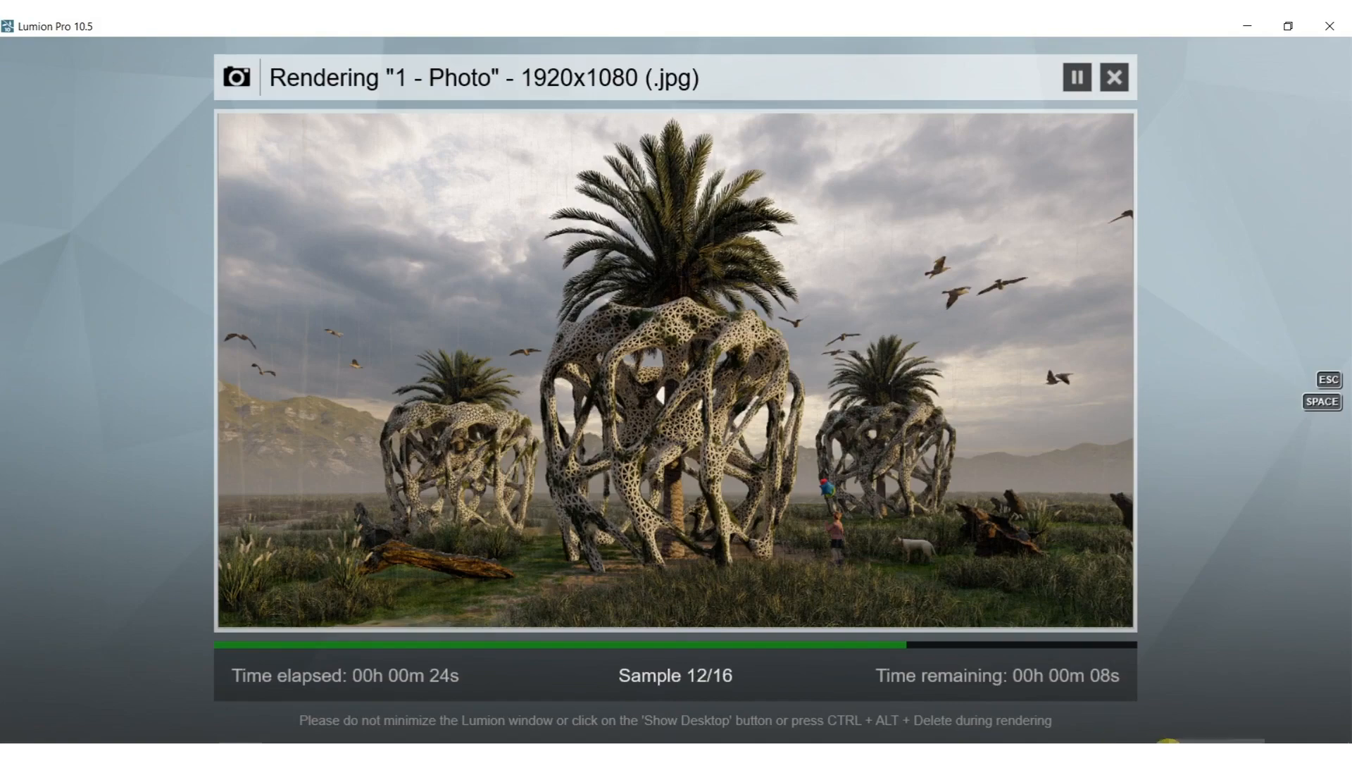
Switch to Photoshop with the rendered 64.jpg and duplicate its Background layer.
left_click(1168, 748)
left_click(1120, 691)
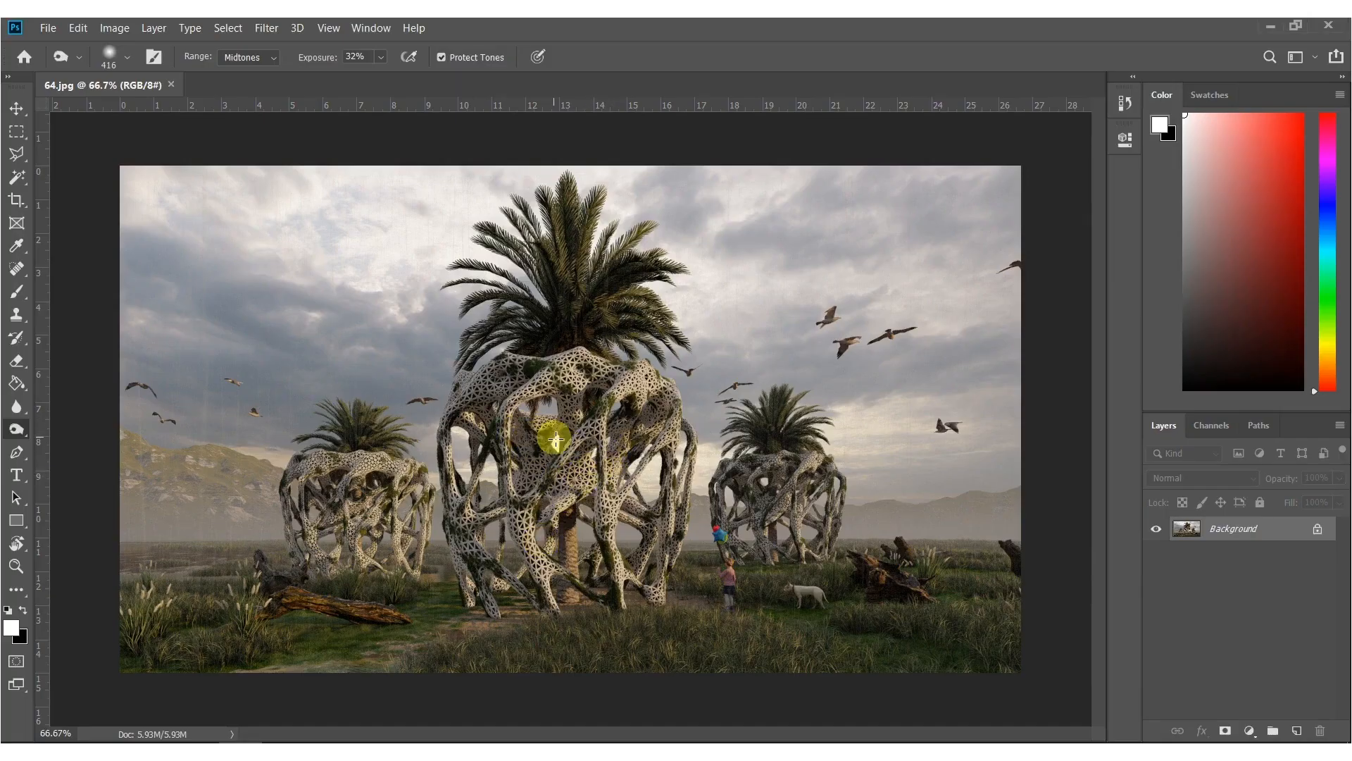
right_click_drag(566, 518, 589, 537, "alt")
key("ctrl+j")
Apply Auto Color, Auto Tone, and Auto Color once more to the duplicated layer.
left_click(112, 27)
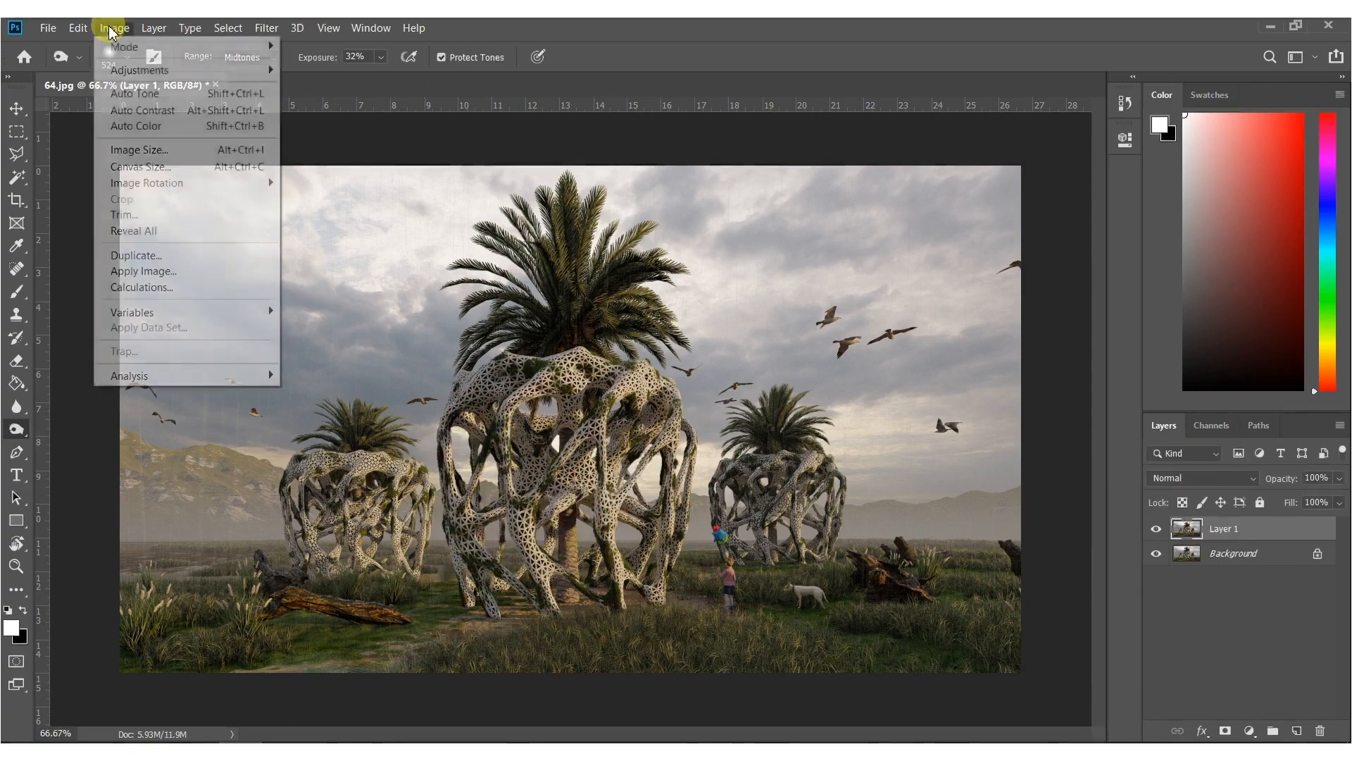
left_click(173, 124)
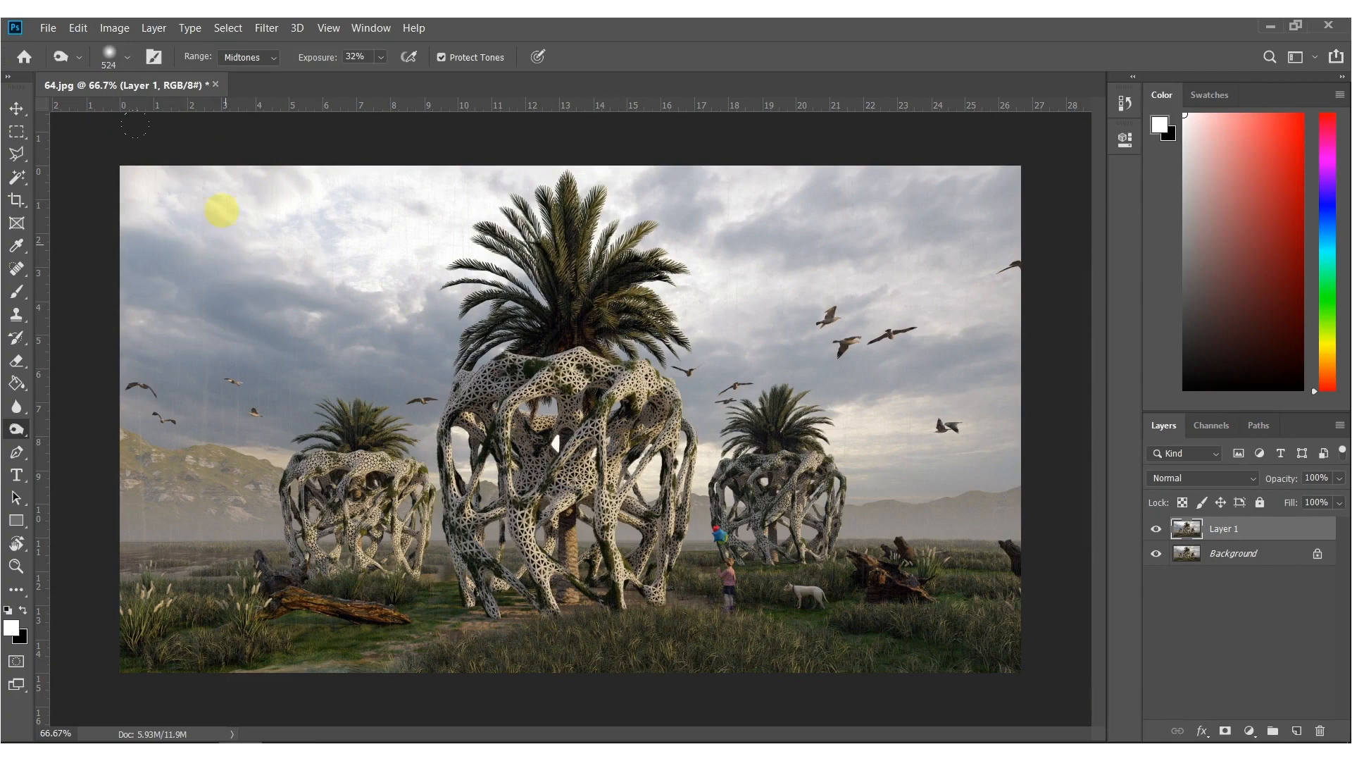
left_click(114, 28)
left_click(136, 95)
left_click(114, 27)
left_click(137, 128)
Lighten the midtones of the lattice structures and the foreground grass using a soft brush of about 480 to 640 px.
mouse_move(521, 544)
right_mouse_down("alt")
mouse_move(531, 561)
mouse_move(524, 549)
right_mouse_up("alt")
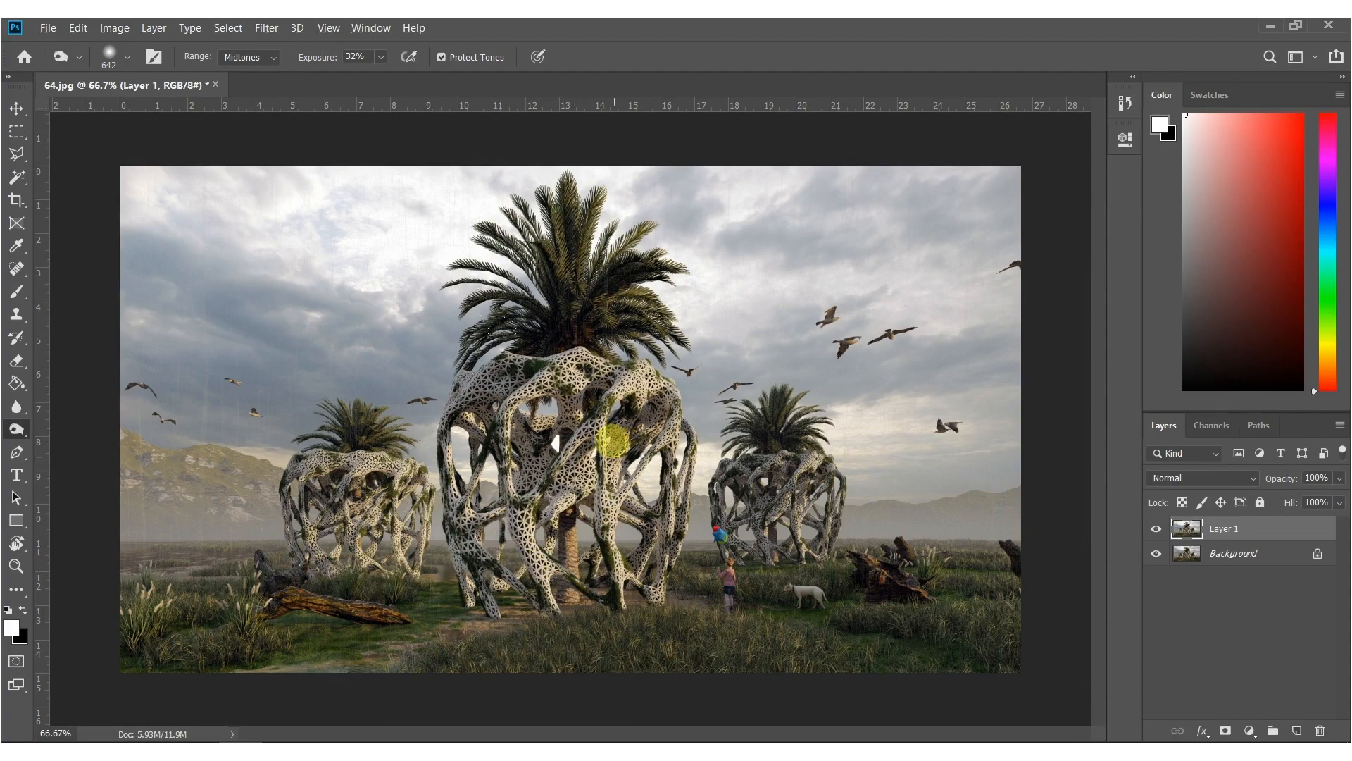
right_click_drag(768, 511, 708, 528, "alt")
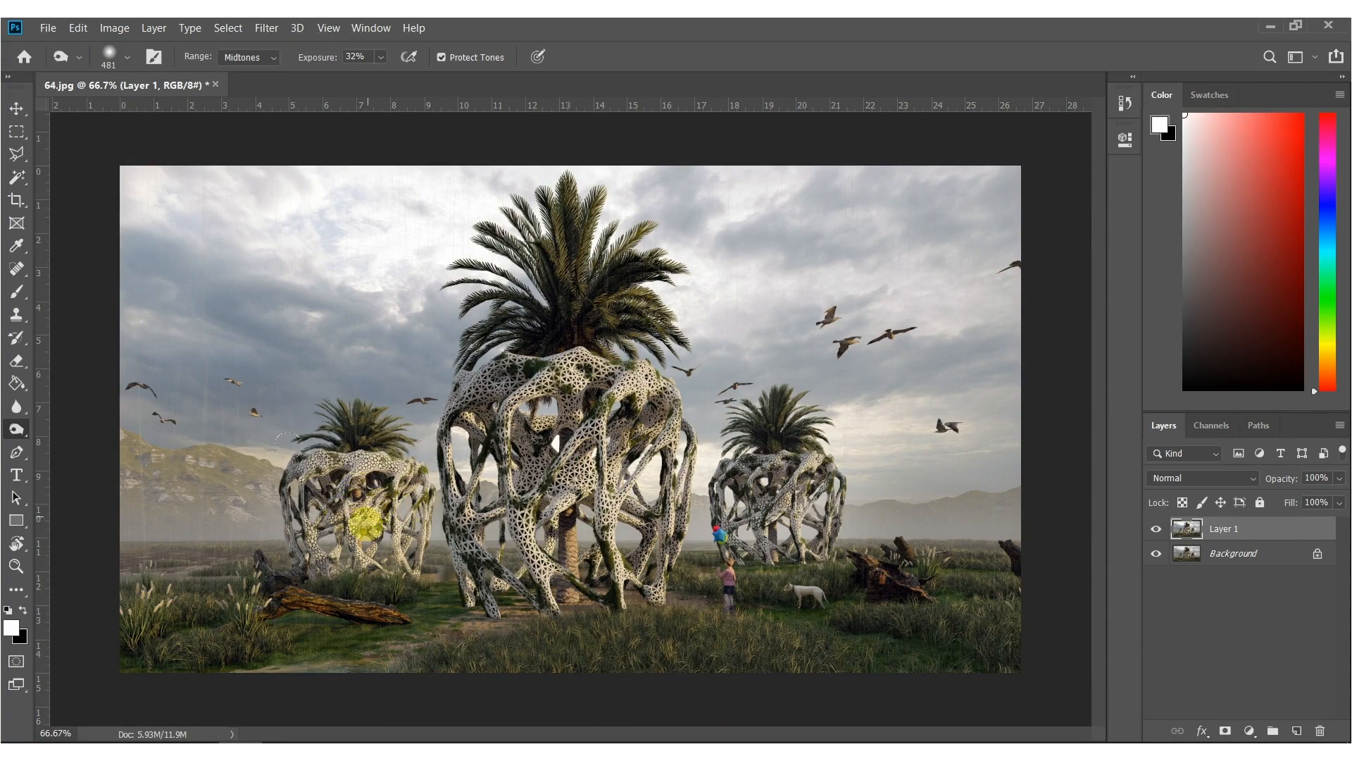
right_click_drag(599, 437, 630, 436, "alt")
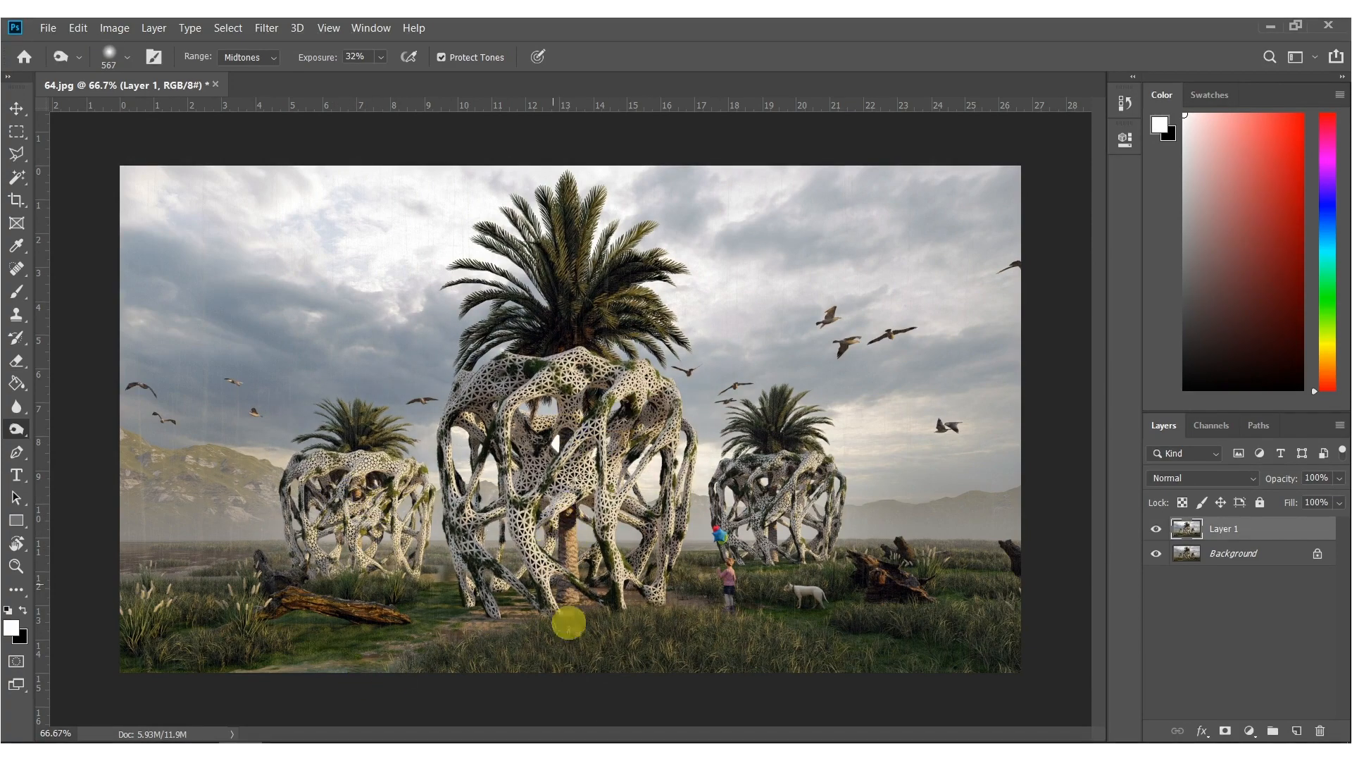
mouse_move(341, 635)
left_mouse_down()
mouse_move(185, 584)
mouse_move(202, 561)
mouse_move(274, 596)
left_mouse_up()
left_click_drag(754, 628, 748, 607)
right_click_drag(763, 613, 737, 613, "alt")
left_click_drag(809, 571, 751, 616)
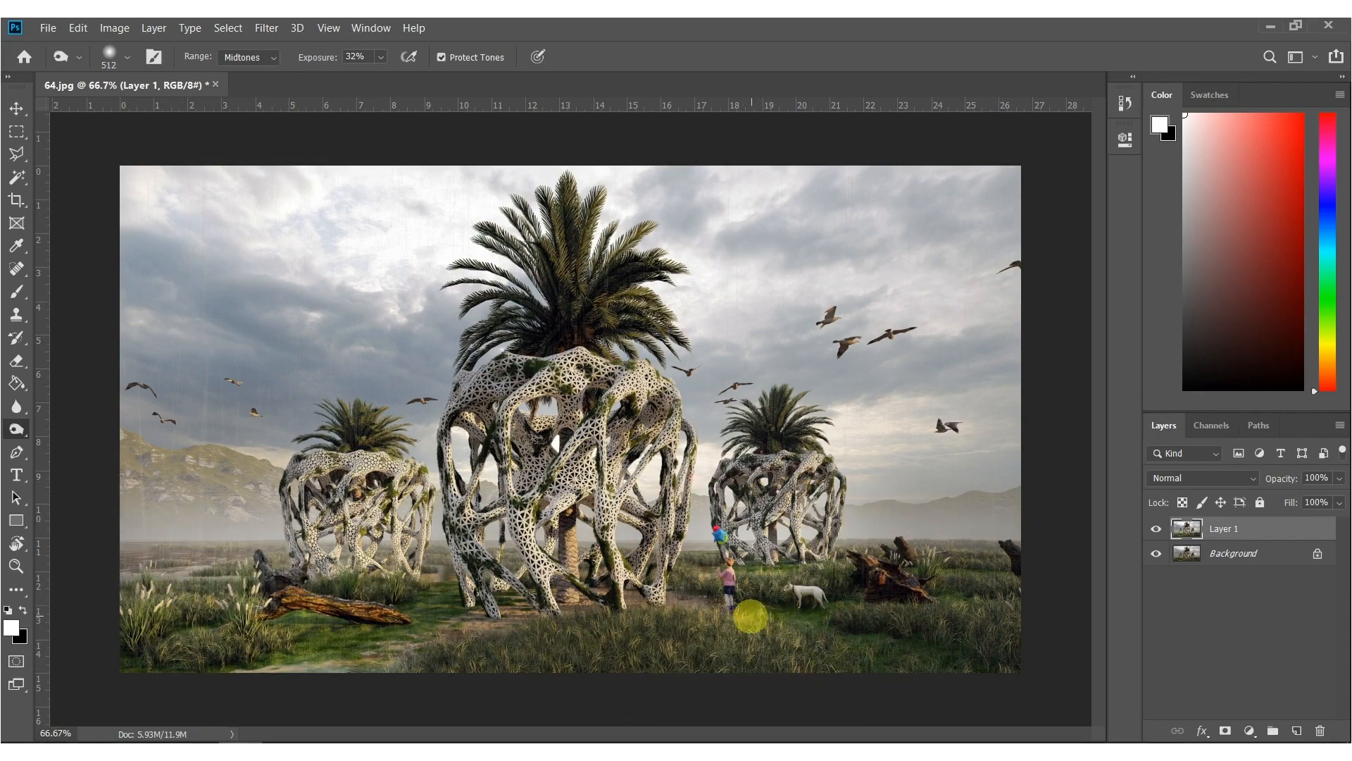
Lighten the grass around the tree stump at the image's right side with a smaller brush of about 160 to 250 px.
right_click_drag(1014, 597, 863, 579, "alt")
scroll(856, 558, "up", 6, "alt")
scroll(943, 602, "down", 2, "alt")
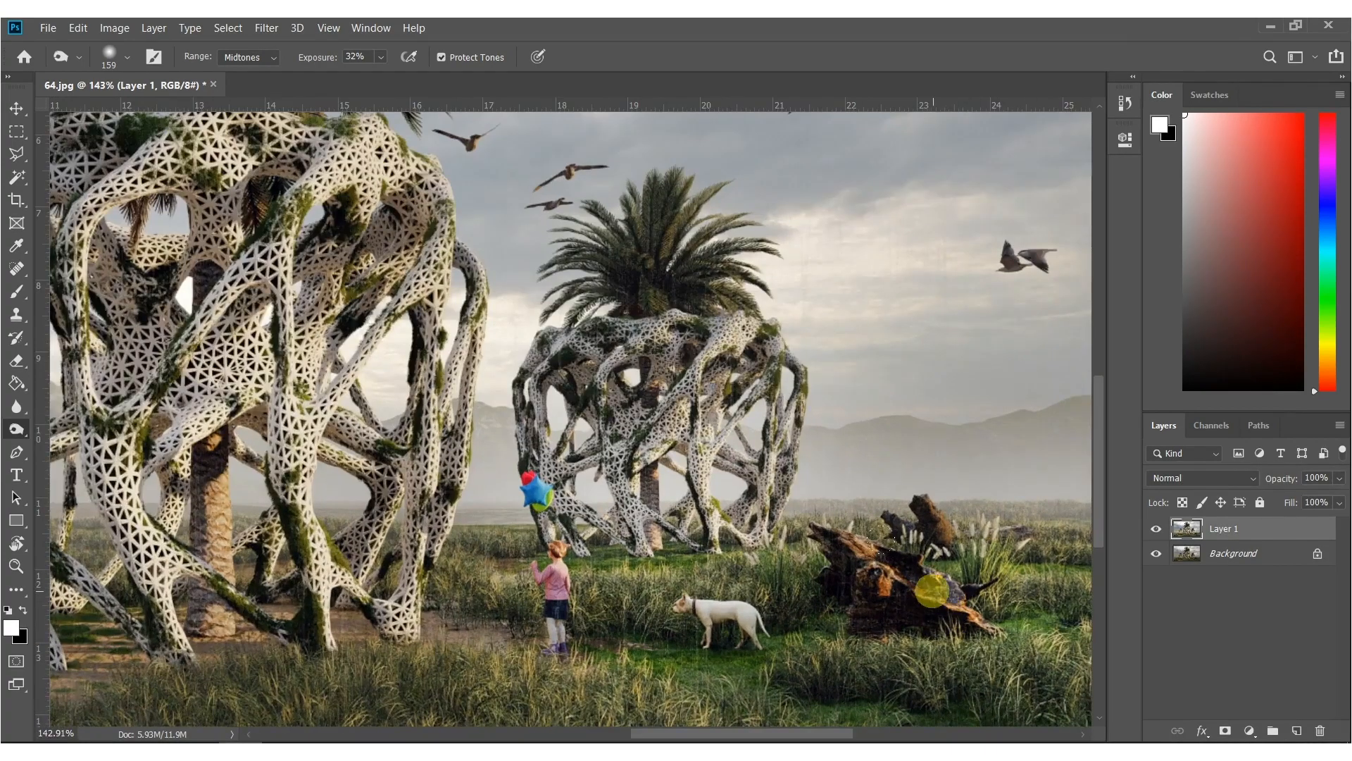
scroll(936, 559, "down", 2, "alt")
right_click_drag(1017, 602, 1040, 624, "alt")
mouse_move(1040, 624)
left_mouse_down()
mouse_move(1053, 606)
mouse_move(1007, 653)
left_mouse_up()
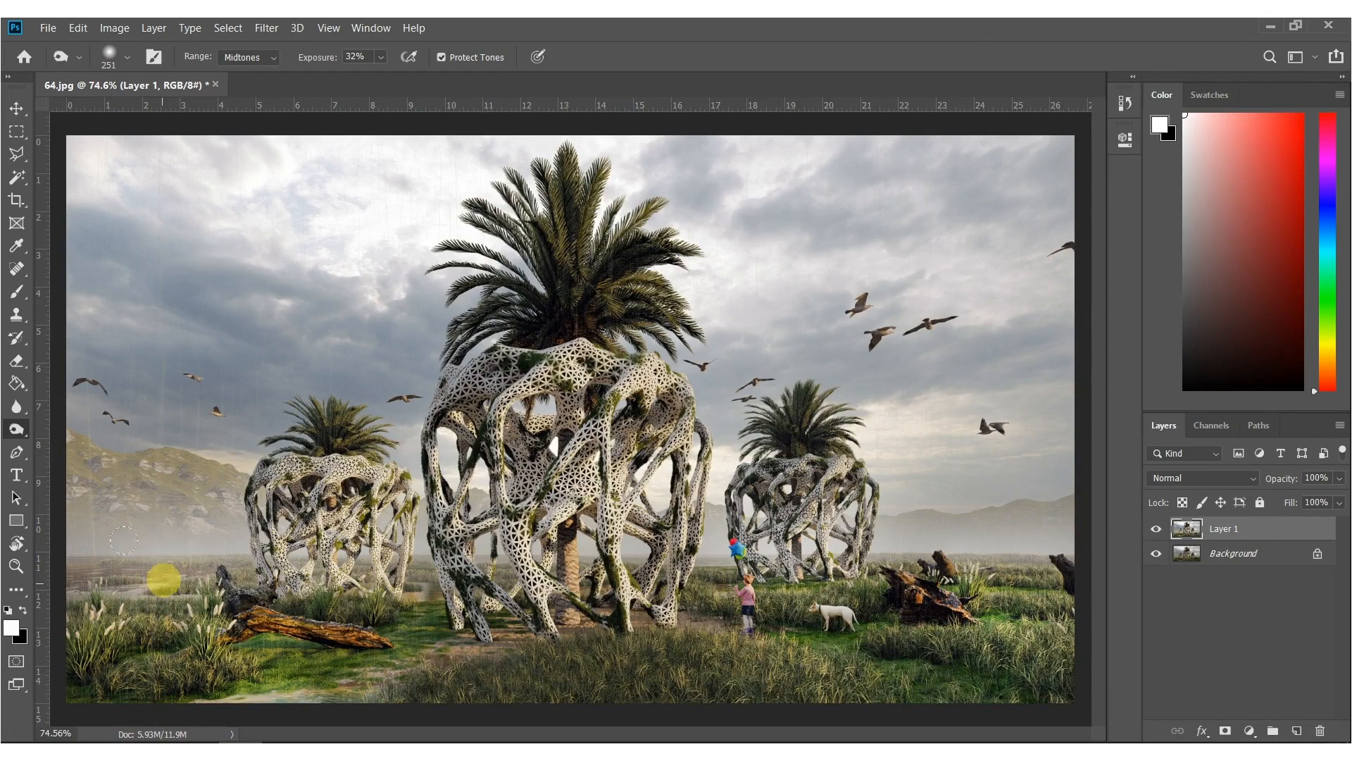
Lighten the low mist along the horizon at the image's left side using a 67 px Dodge brush.
scroll(211, 534, "up", 3, "alt")
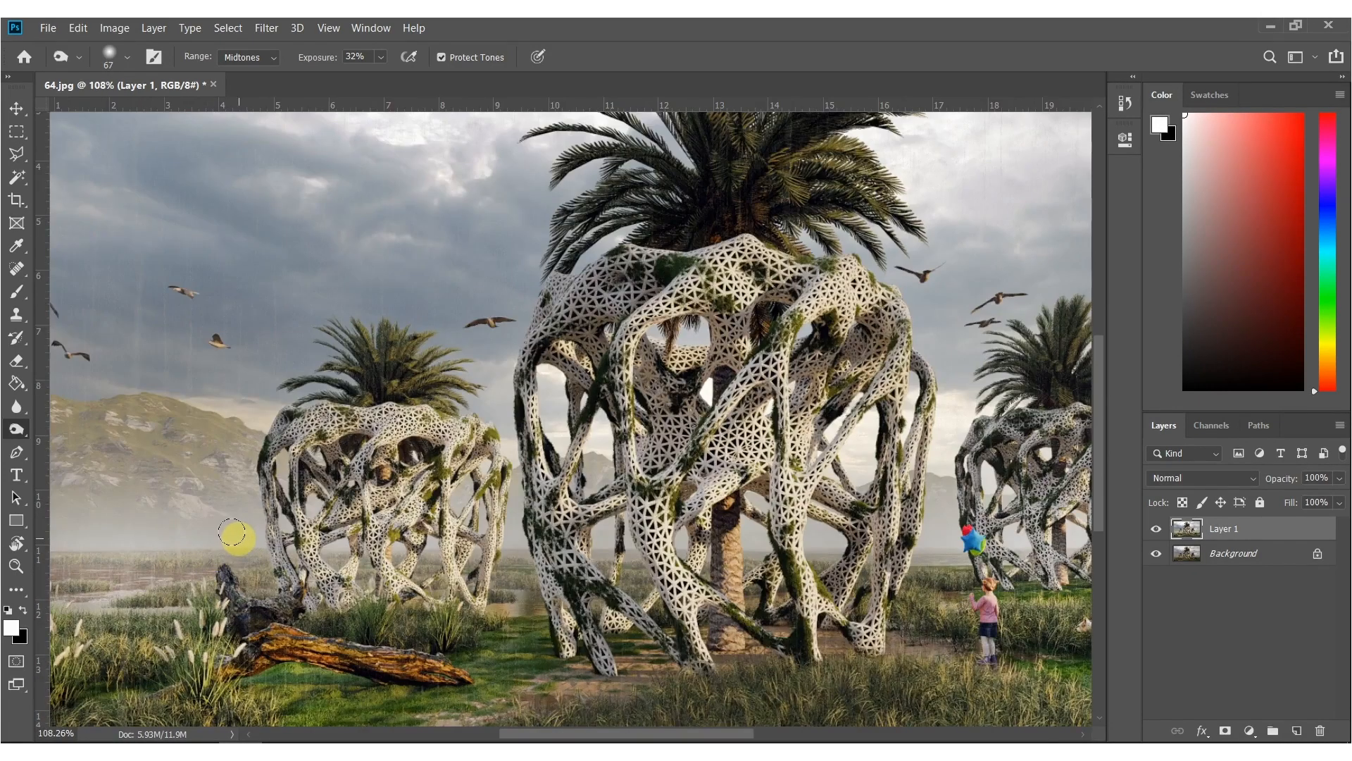
mouse_move(206, 566)
left_mouse_down()
mouse_move(437, 565)
mouse_move(347, 538)
mouse_move(167, 537)
mouse_move(425, 545)
left_mouse_up()
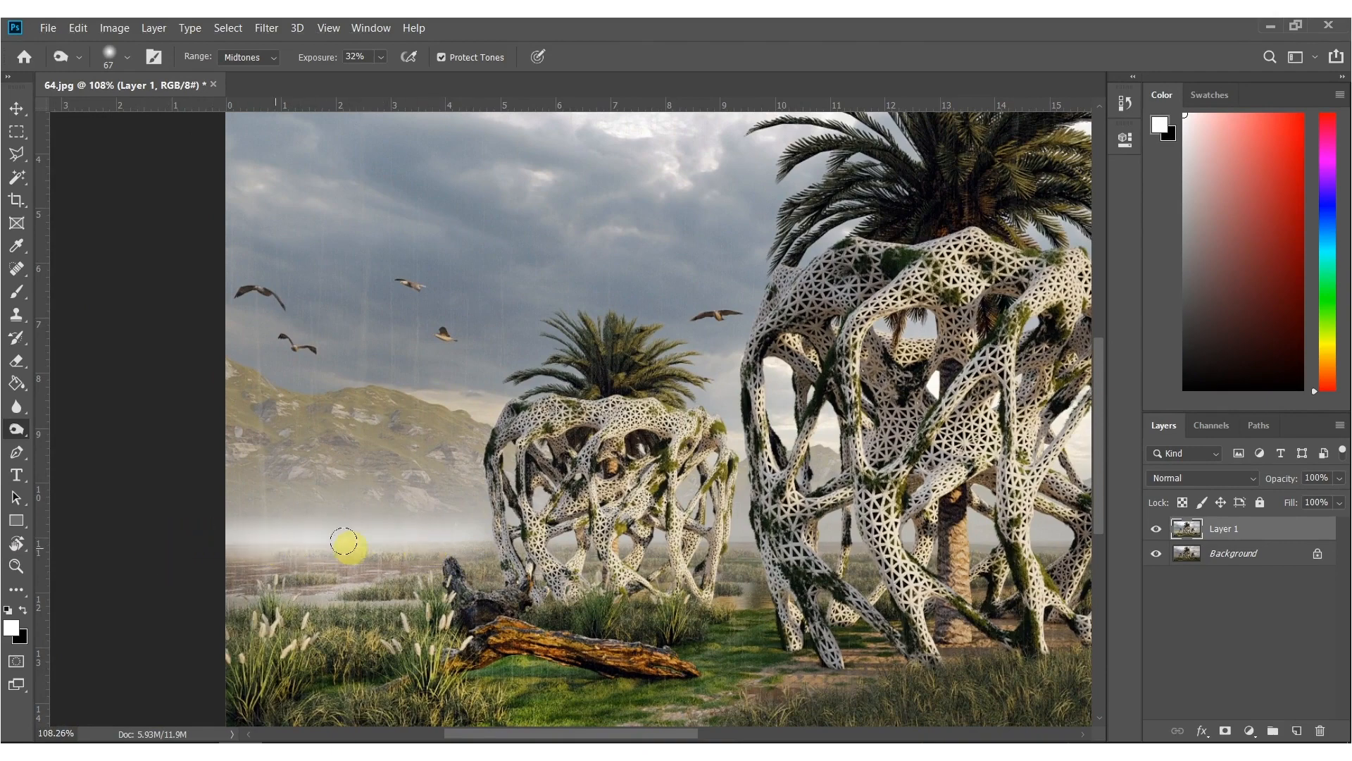
scroll(296, 539, "down", 4, "alt")
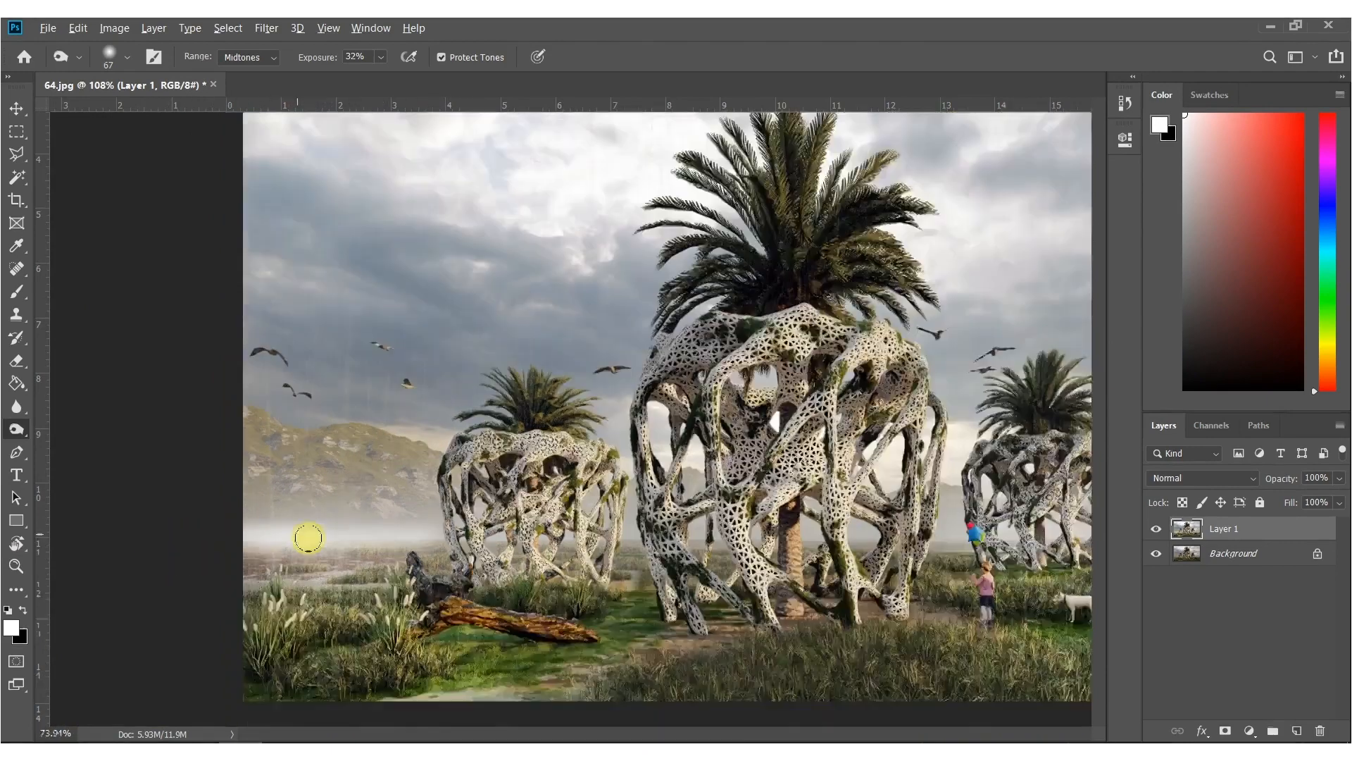
scroll(827, 537, "up", 3, "alt")
Lighten the mist along the horizon behind the tree stump at the image's right side, starting at 67 px and enlarging the brush.
left_click_drag(944, 556, 658, 545)
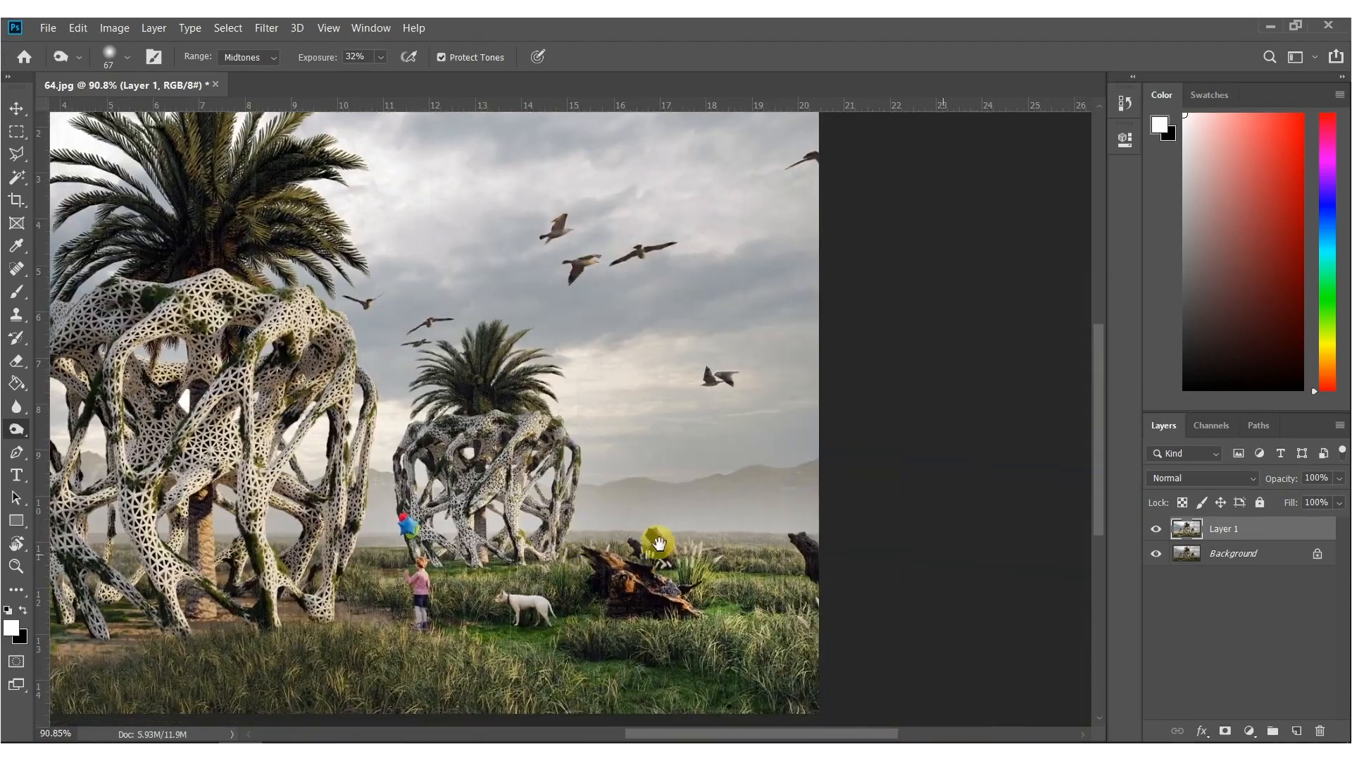
scroll(663, 537, "up", 3, "alt")
left_click_drag(531, 515, 915, 510)
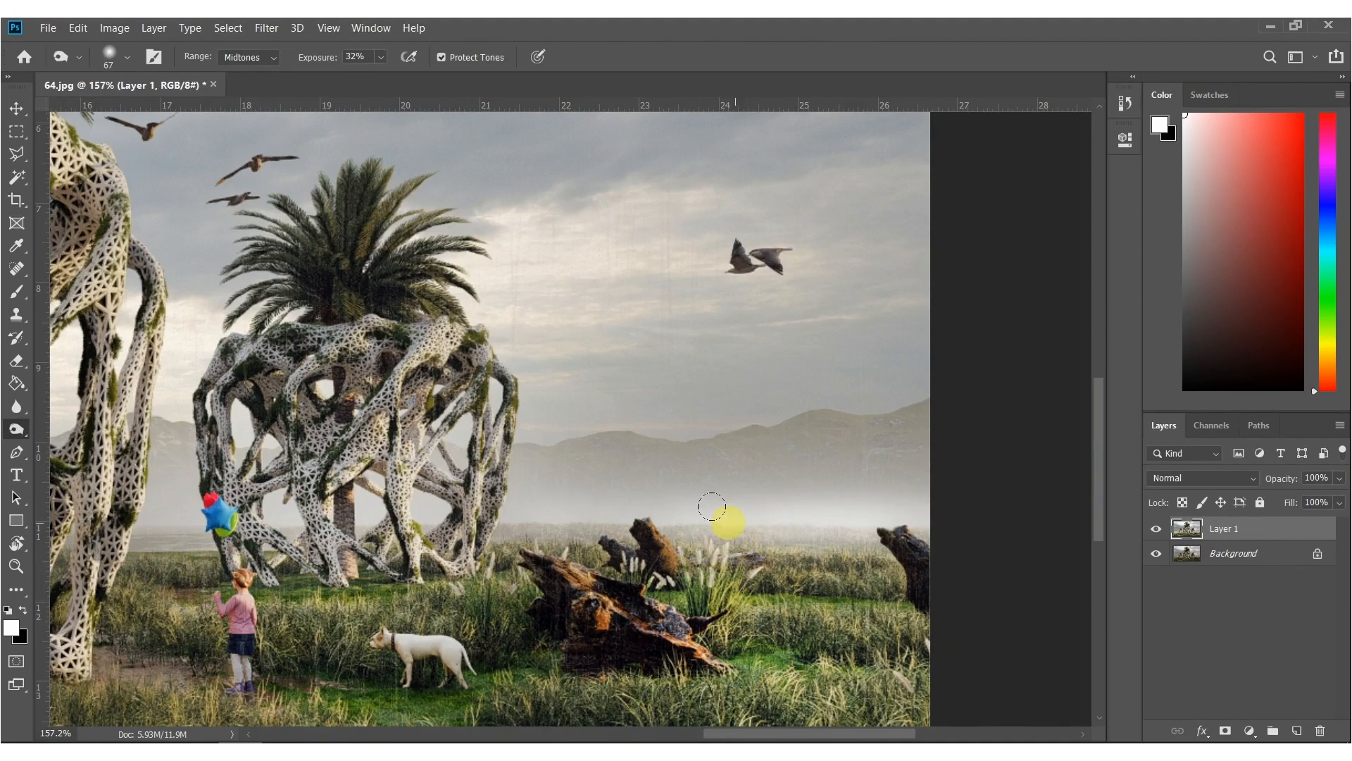
mouse_move(663, 505)
left_mouse_down()
mouse_move(877, 497)
mouse_move(815, 500)
left_mouse_up()
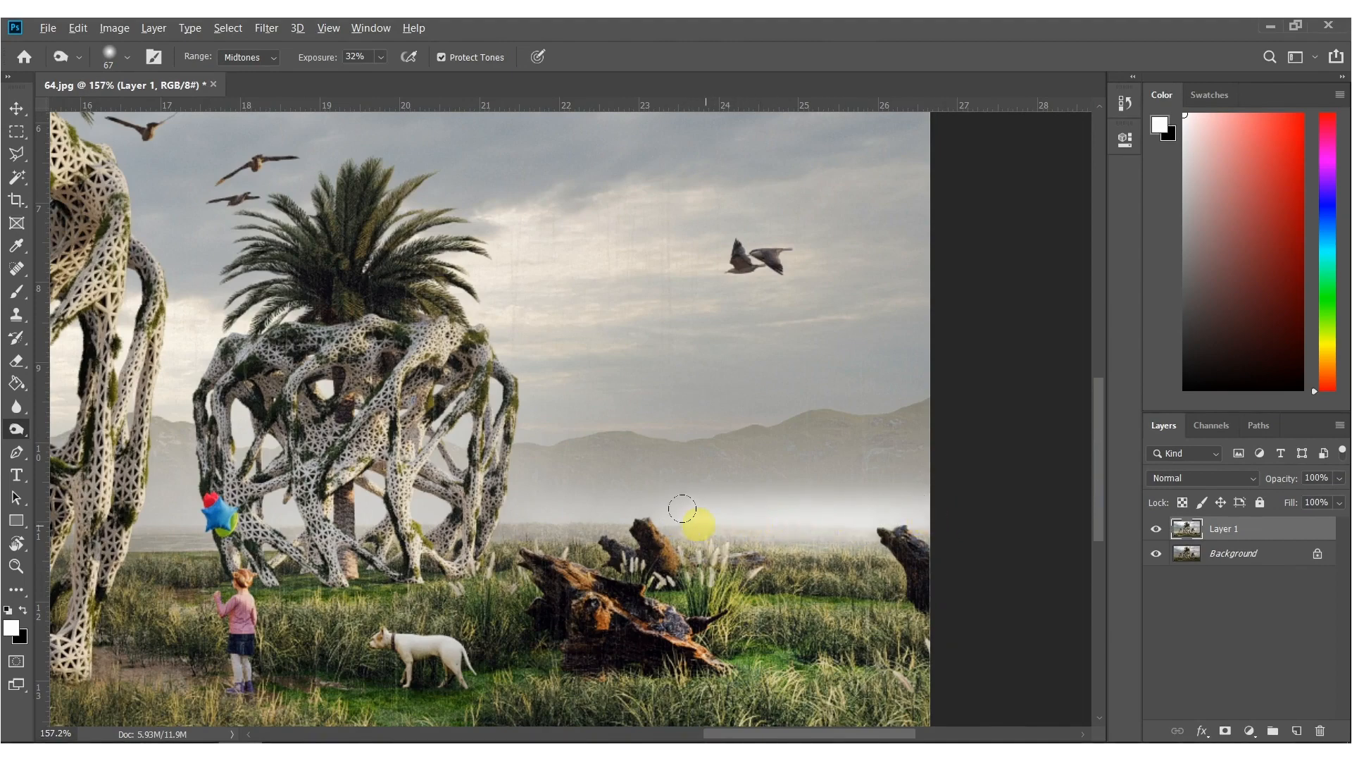
left_click_drag(682, 508, 891, 502)
right_click_drag(794, 492, 832, 493, "alt")
mouse_move(670, 472)
left_mouse_down()
mouse_move(821, 465)
mouse_move(796, 461)
mouse_move(969, 412)
left_mouse_up()
mouse_move(516, 474)
left_mouse_down()
mouse_move(724, 465)
mouse_move(948, 389)
left_mouse_up()
Lighten the mist in front of the mountains at the image's left side with a 182 px brush.
scroll(844, 352, "down", 3, "alt")
mouse_move(393, 475)
left_mouse_down()
mouse_move(927, 473)
mouse_move(962, 446)
left_mouse_up()
right_click_drag(478, 380, 493, 381, "alt")
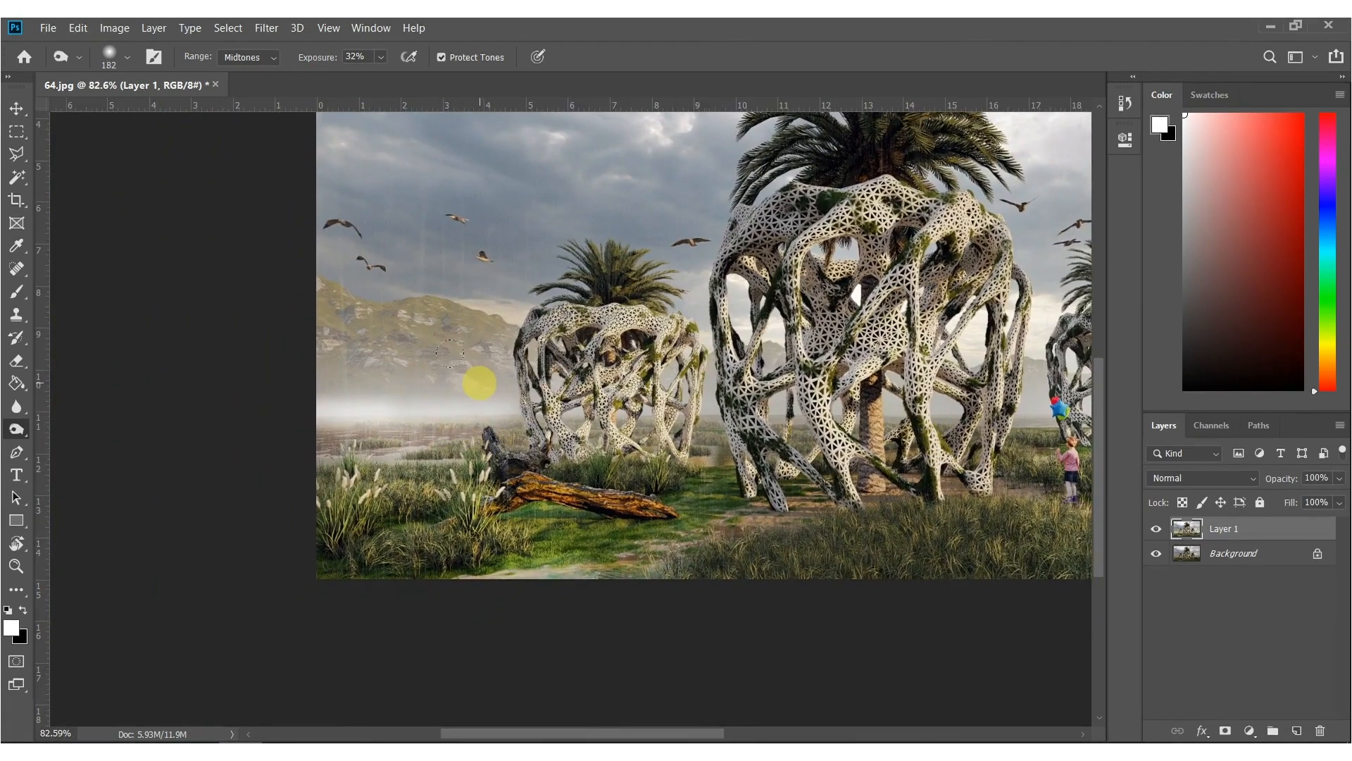
left_click_drag(480, 382, 290, 356)
left_click_drag(460, 382, 247, 368)
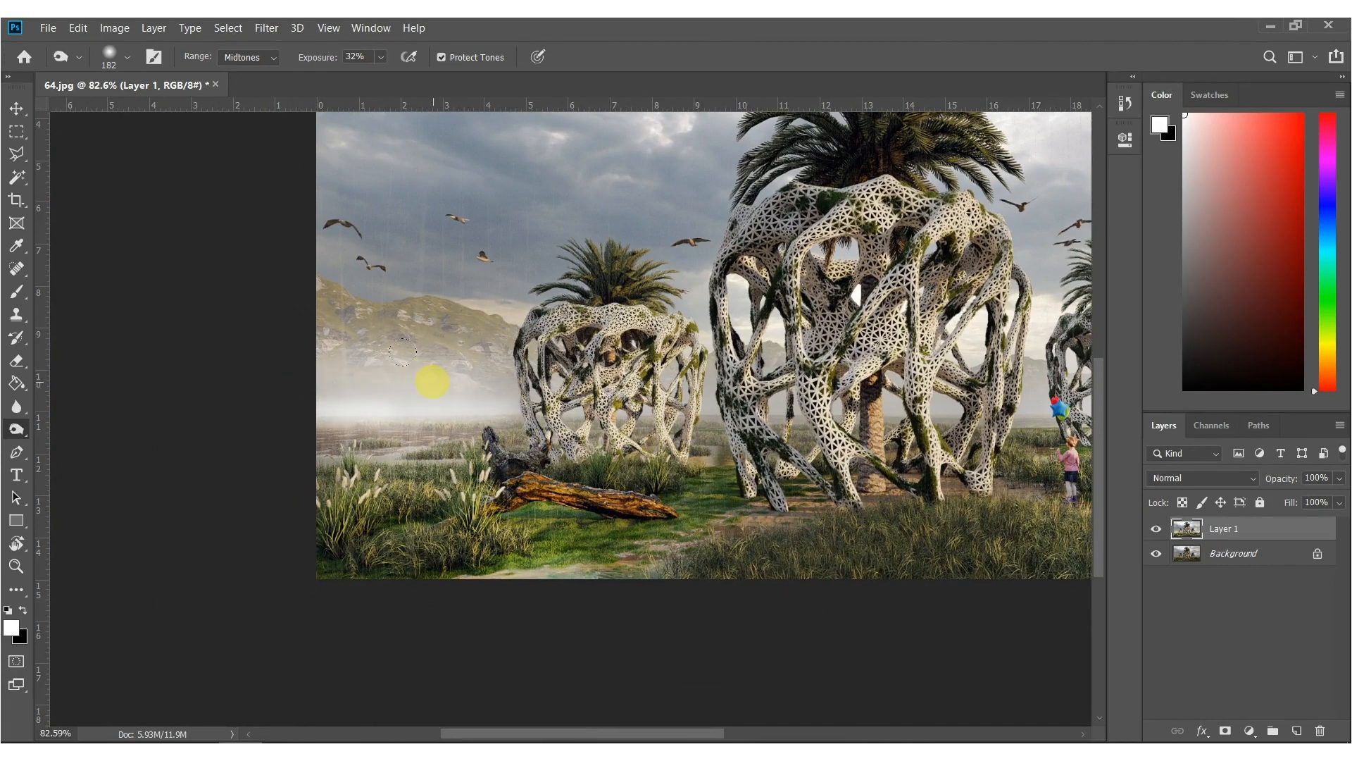
left_click_drag(402, 351, 209, 338)
left_click_drag(428, 348, 174, 274)
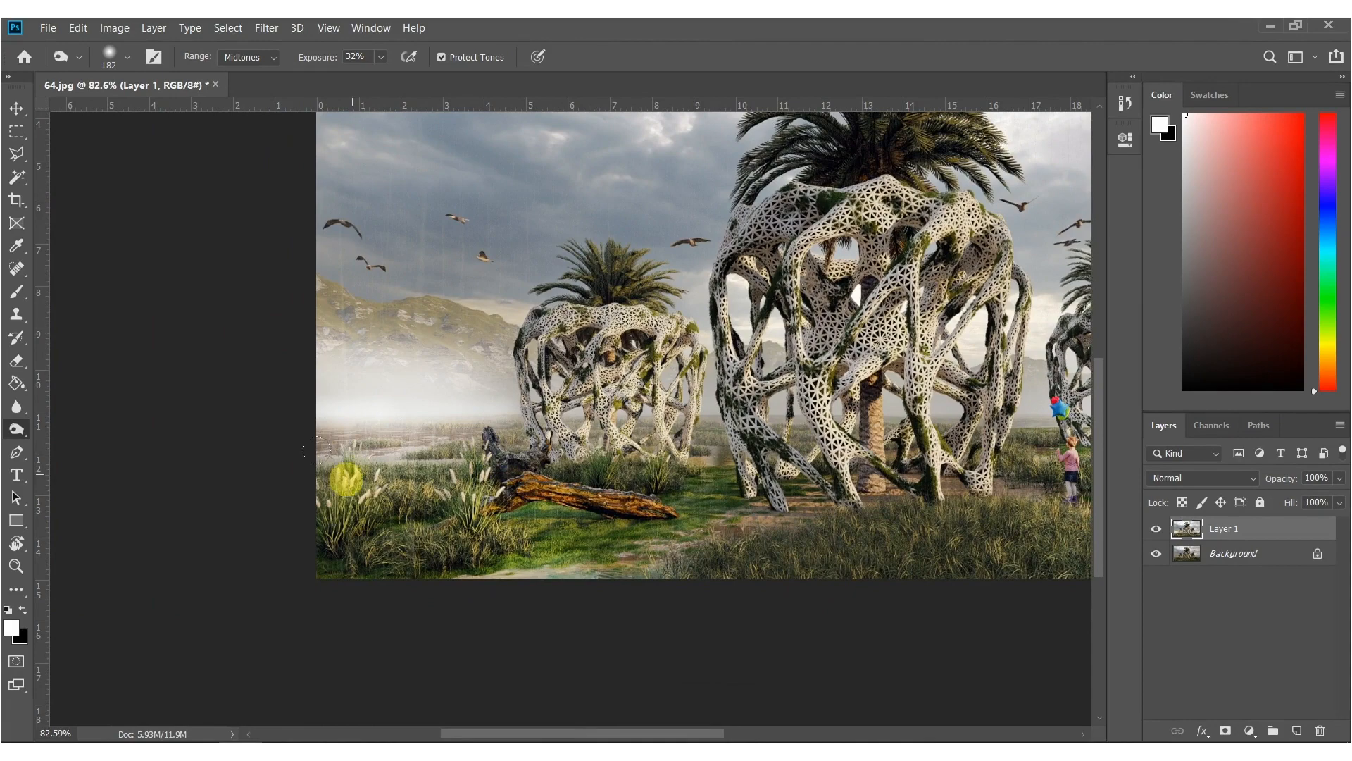
Lighten the foreground grass and the lattice structures with soft brushes of about 285 to 439 px.
scroll(381, 567, "down", 5, "alt")
scroll(567, 591, "up", 4, "alt")
scroll(567, 599, "down", 3, "alt")
right_click_drag(567, 602, 620, 619, "alt")
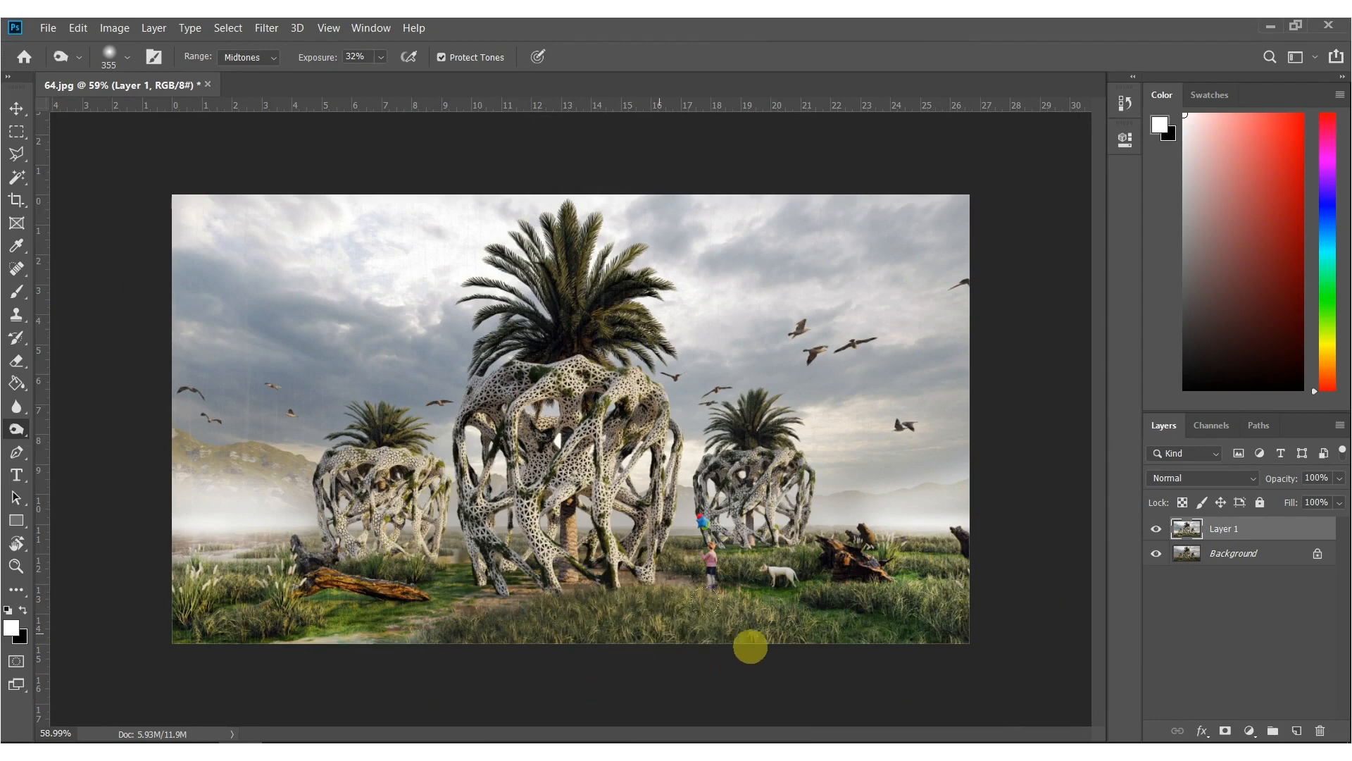
right_click_drag(693, 638, 761, 643, "alt")
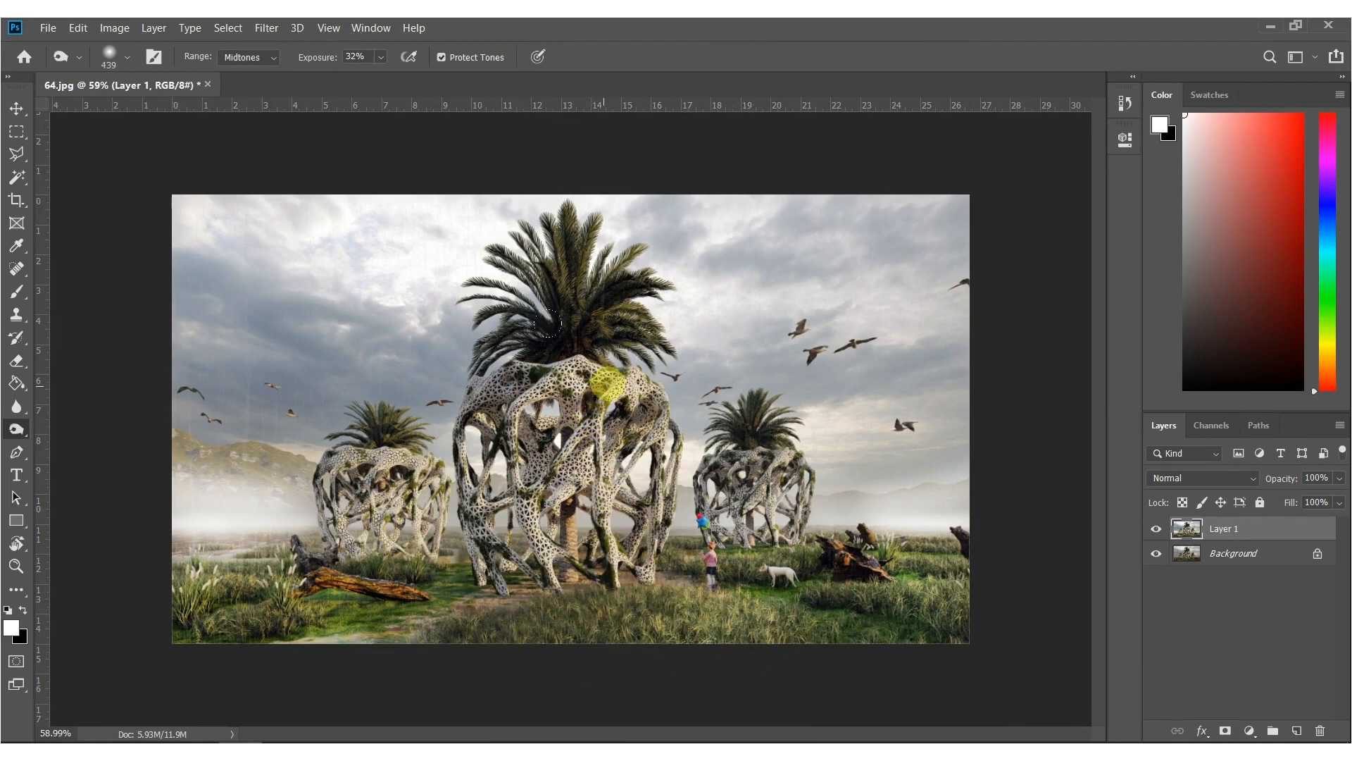
right_click_drag(564, 505, 465, 520, "alt")
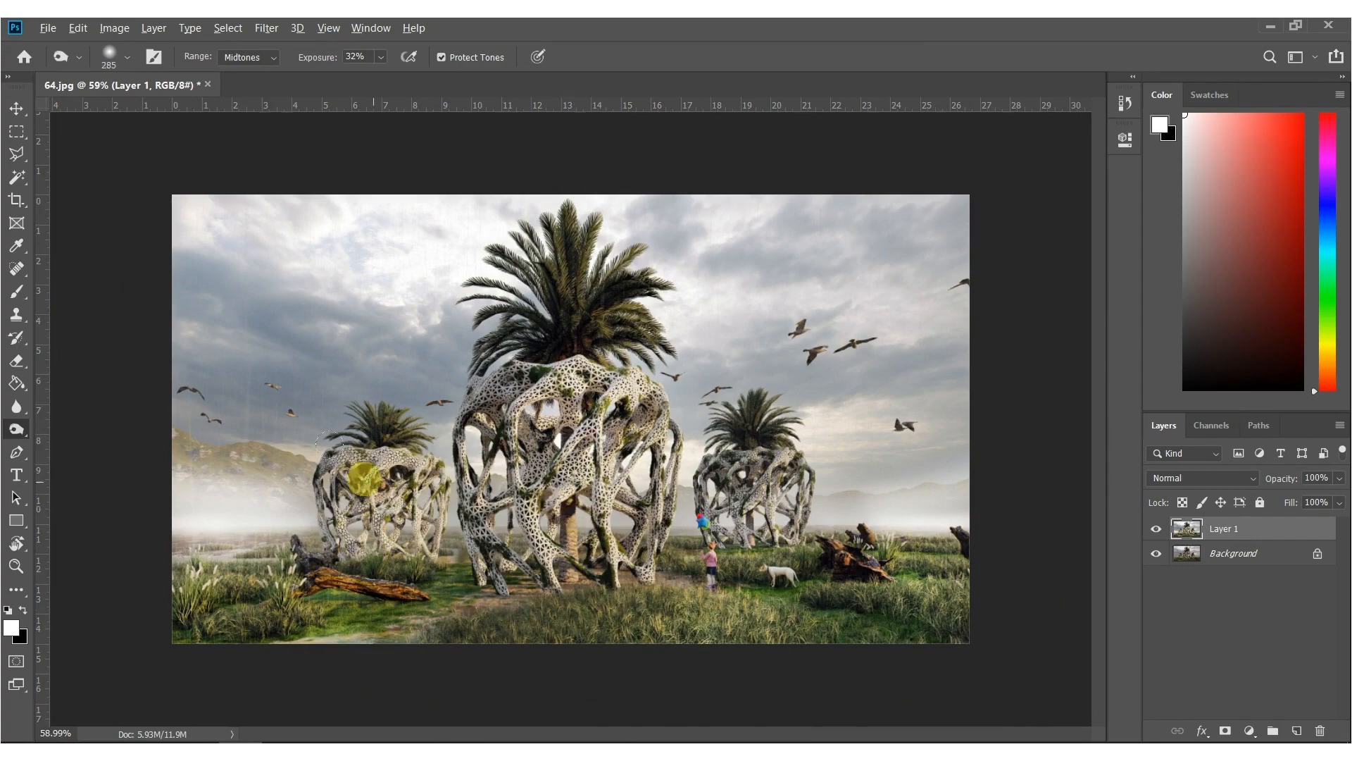
scroll(317, 492, "up", 6, "alt")
scroll(395, 461, "down", 5, "alt")
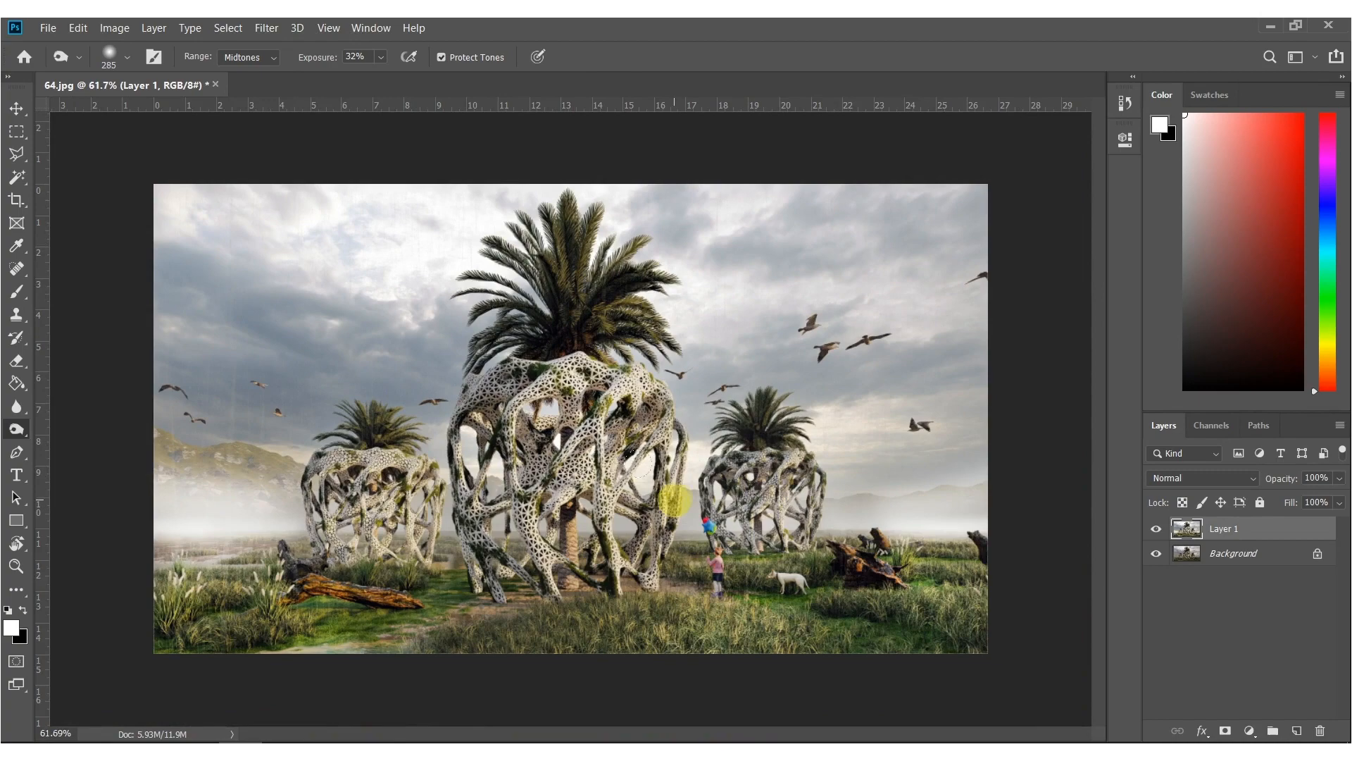
scroll(755, 438, "down", 1, "alt")
scroll(691, 496, "up", 3, "alt")
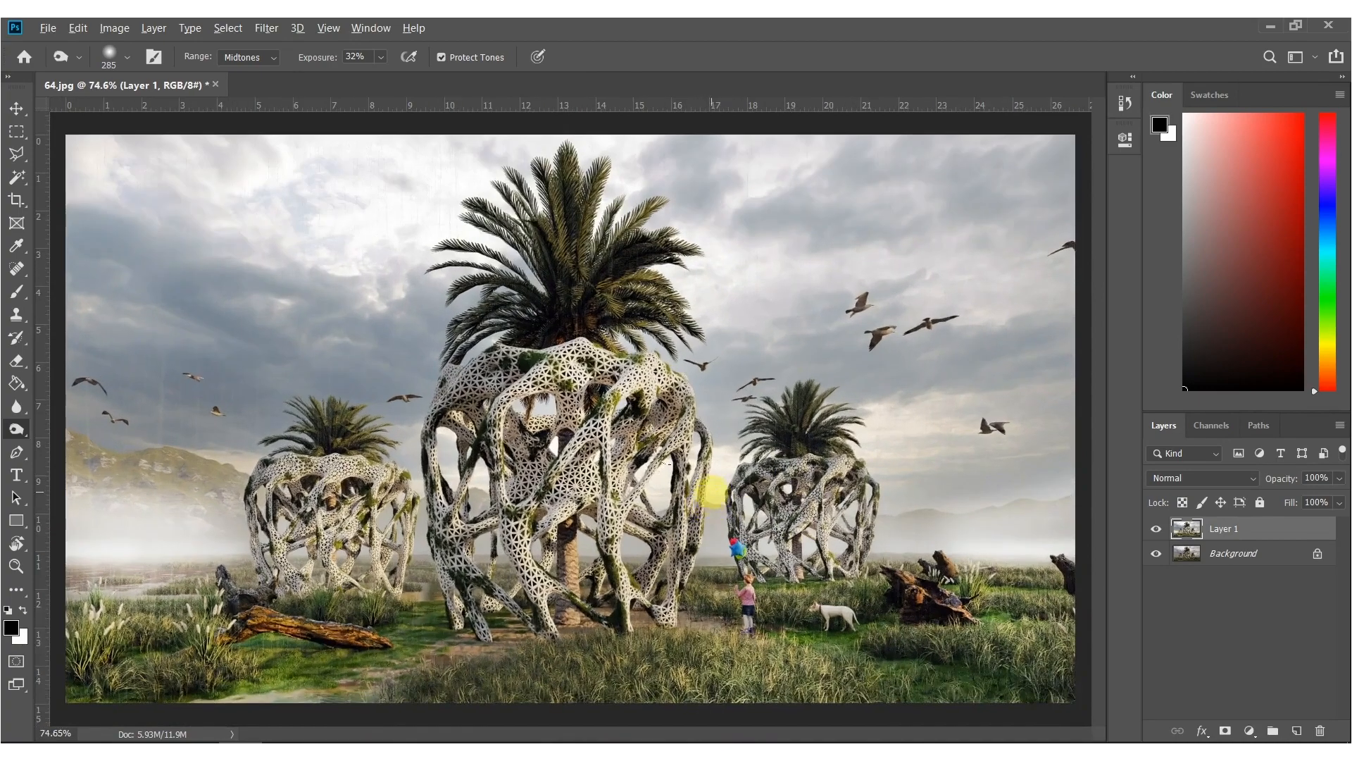
Compare Layer 1 with the original image by toggling its visibility, and lower its opacity to 69%.
scroll(708, 488, "down", 2, "alt")
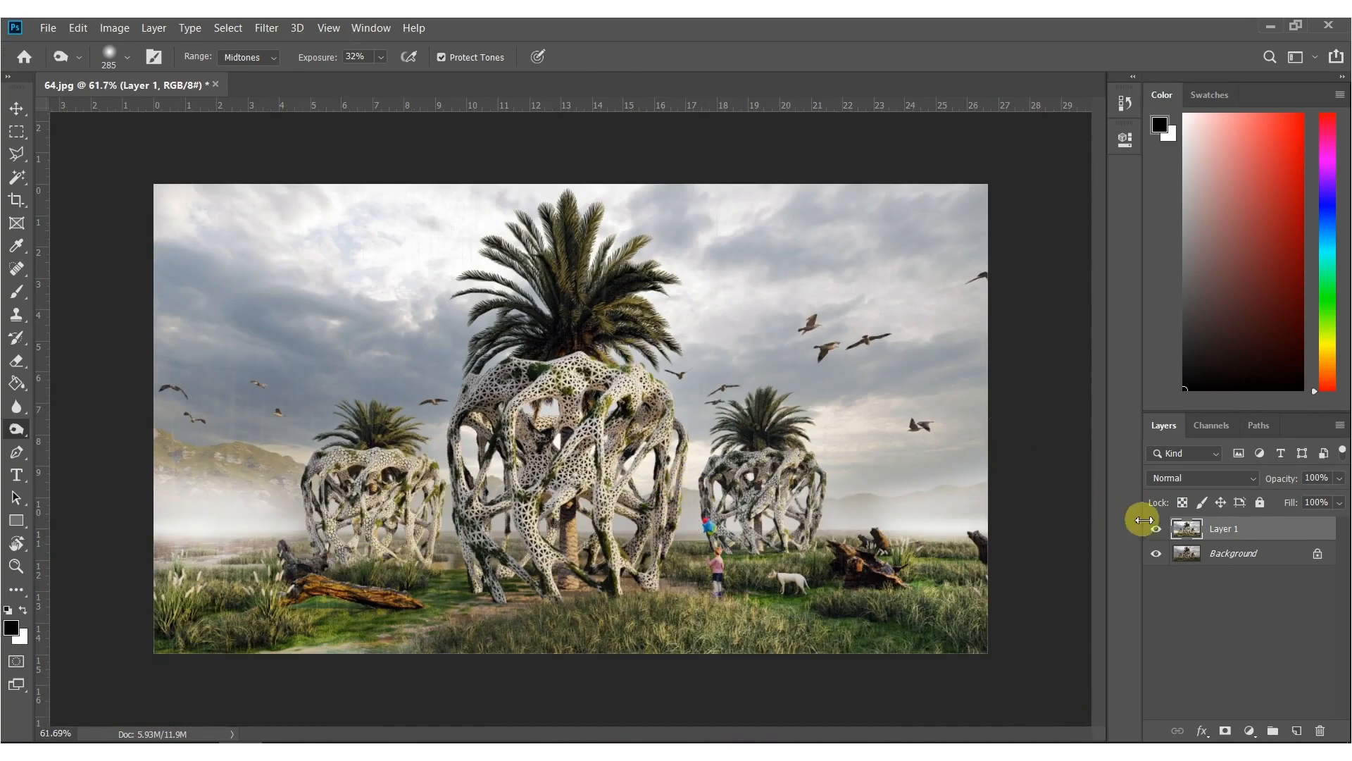
left_click(1156, 529)
left_click(1156, 529)
left_click(1155, 529)
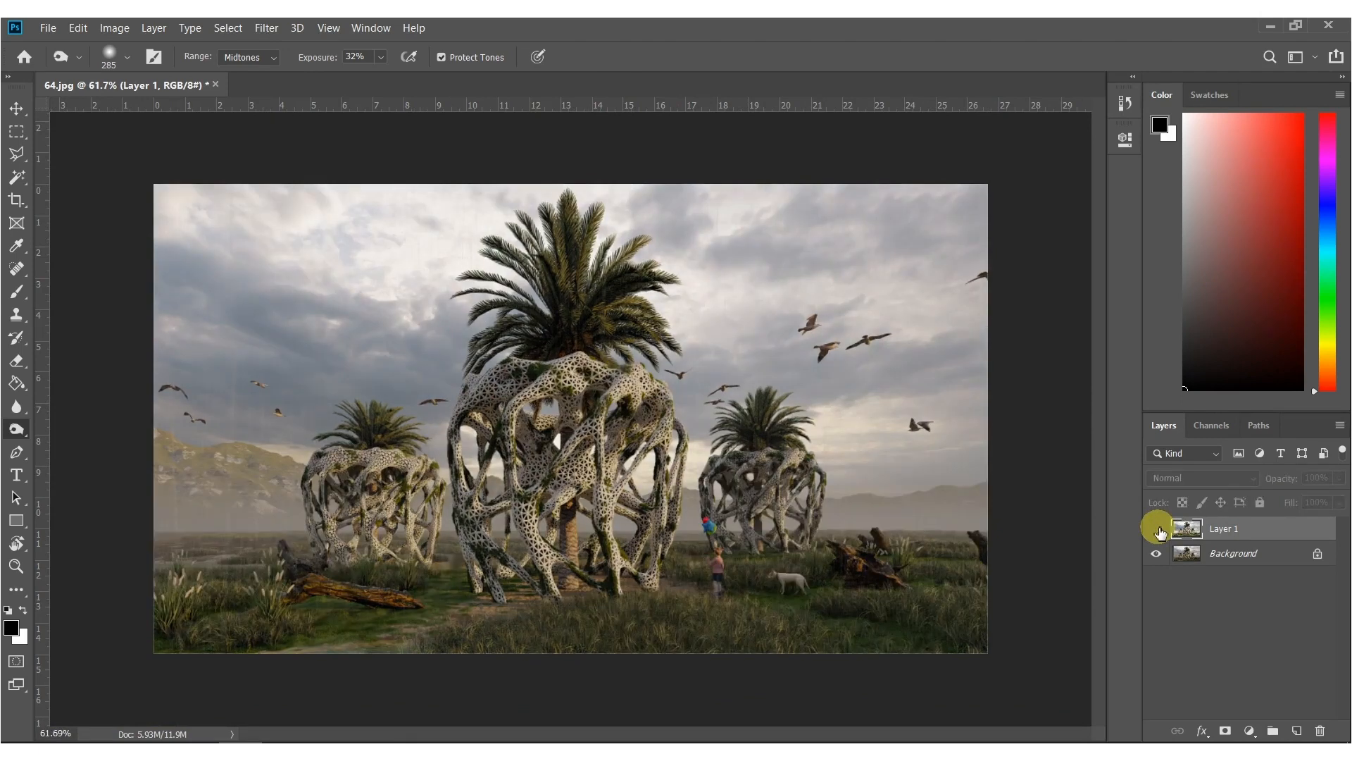
left_click(1156, 529)
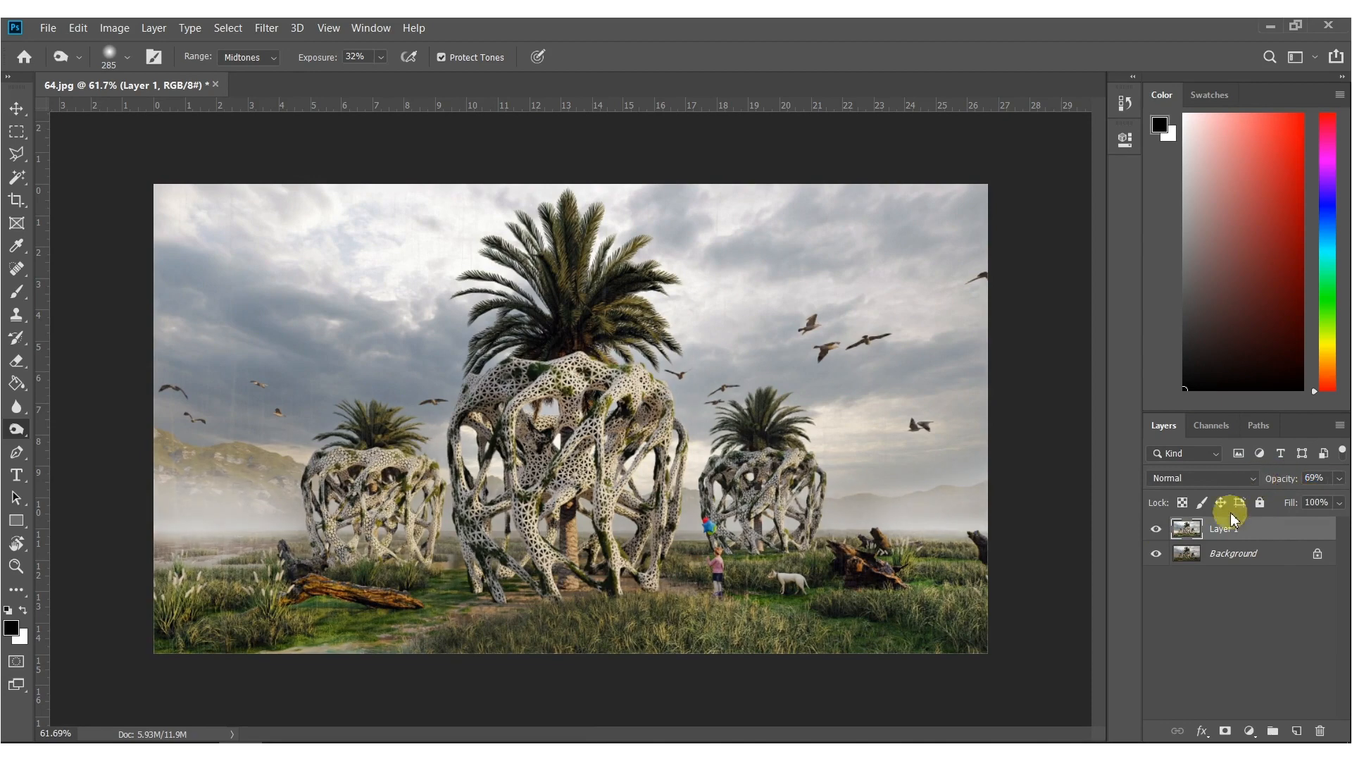
Flatten the image and duplicate the flattened Background layer.
right_click(1213, 553)
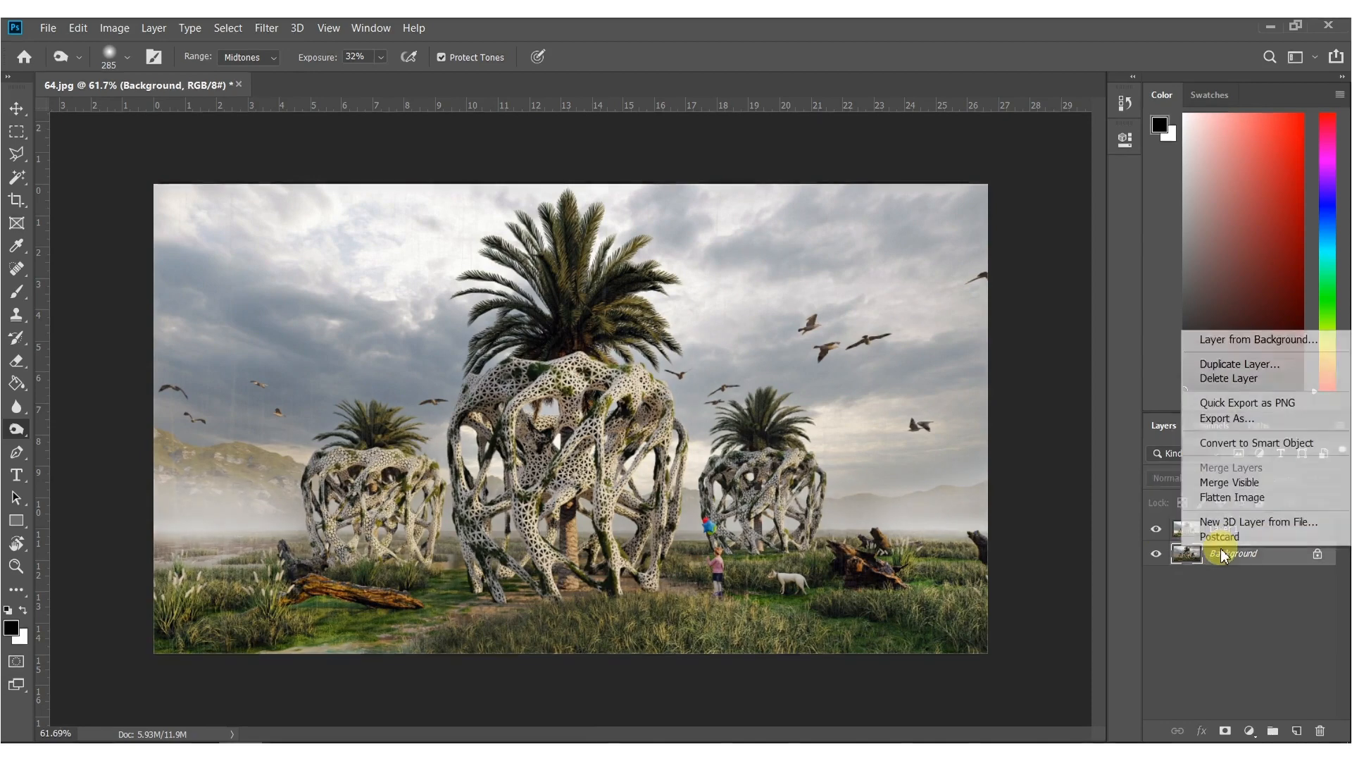
left_click(1233, 497)
key("ctrl+j")
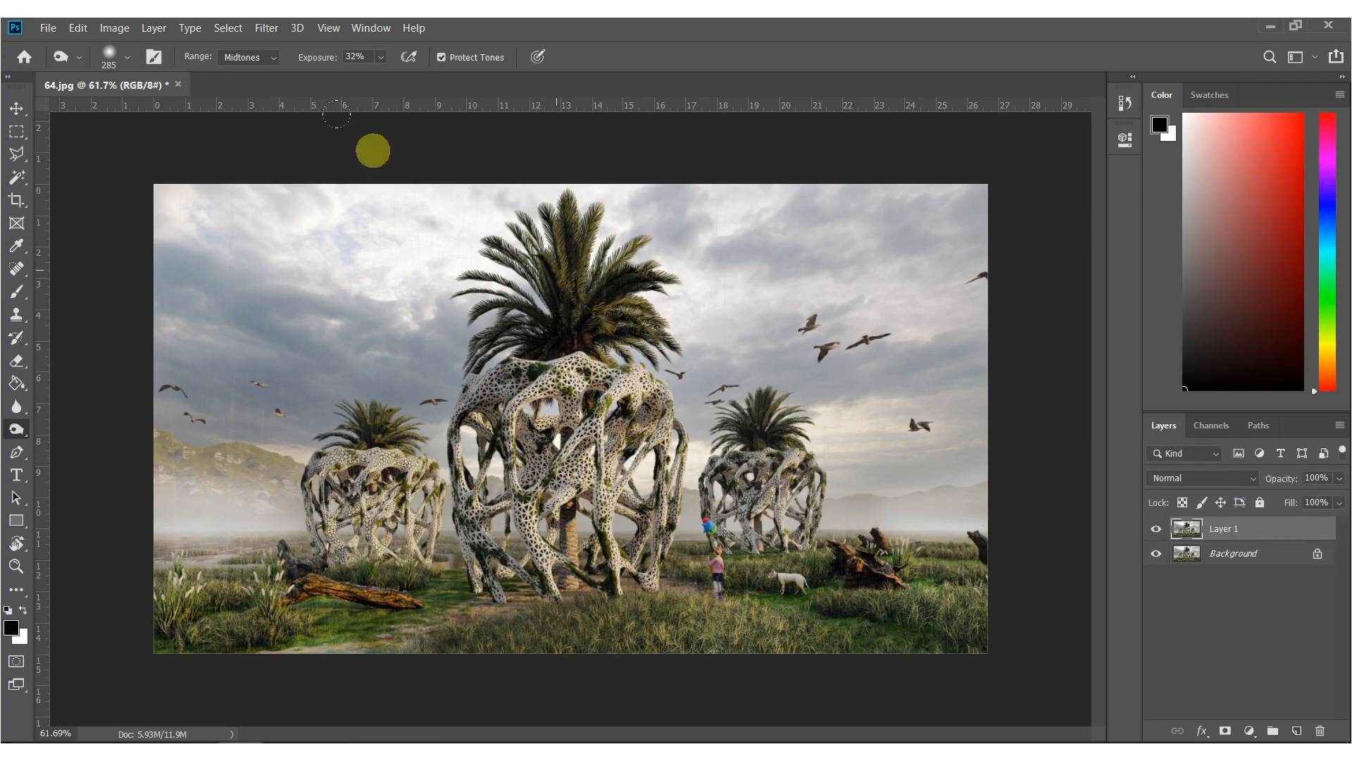
Apply the Diffuse Glow filter to the duplicated layer with Graininess 0, Glow Amount 4 and Clear Amount 15.
left_click(266, 28)
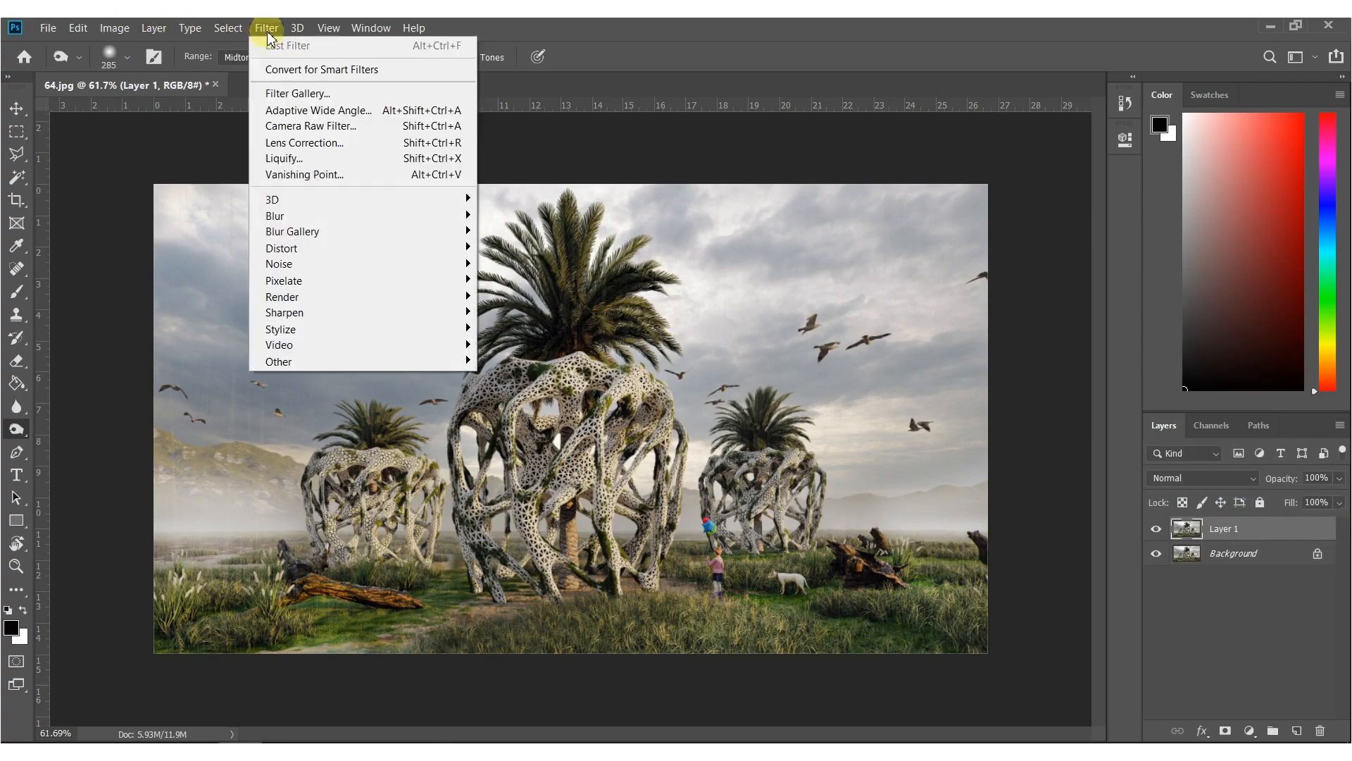
left_click(324, 94)
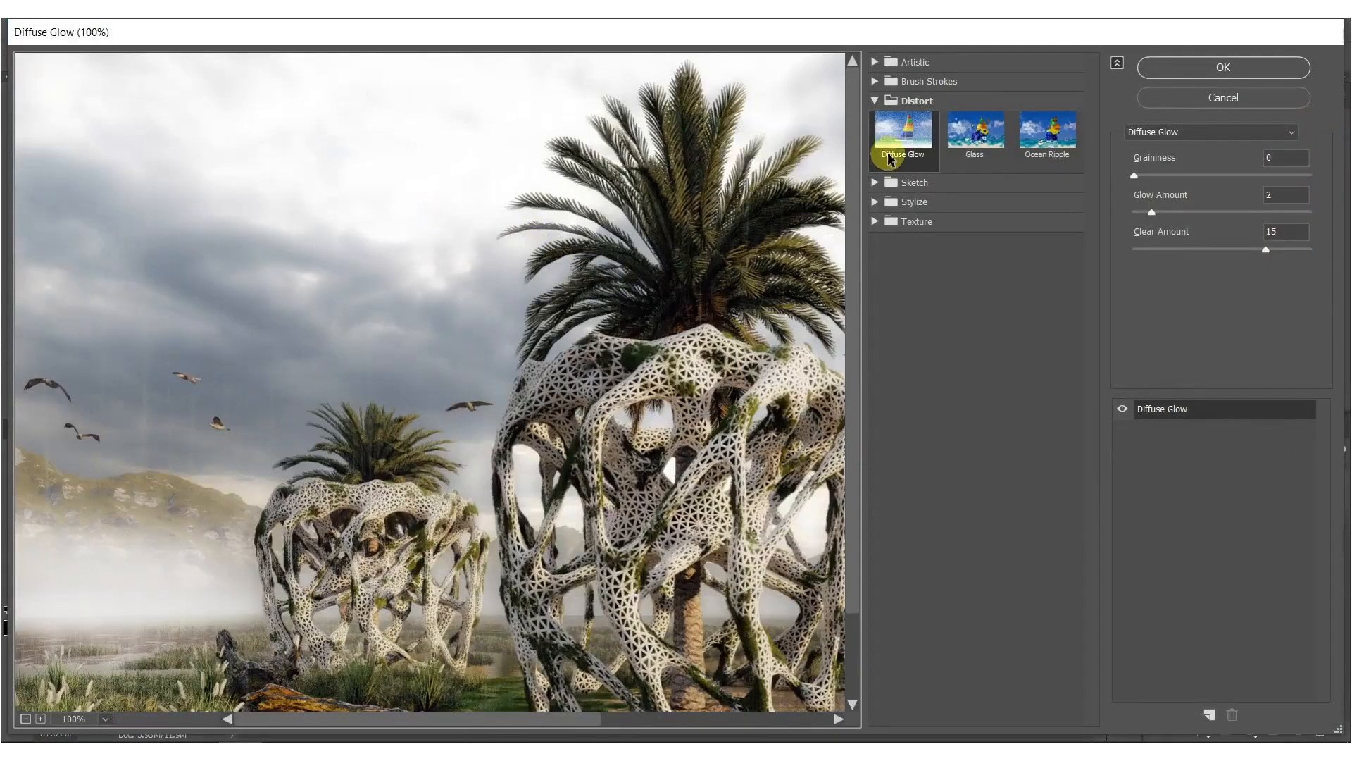
scroll(505, 423, "down", 5, "alt")
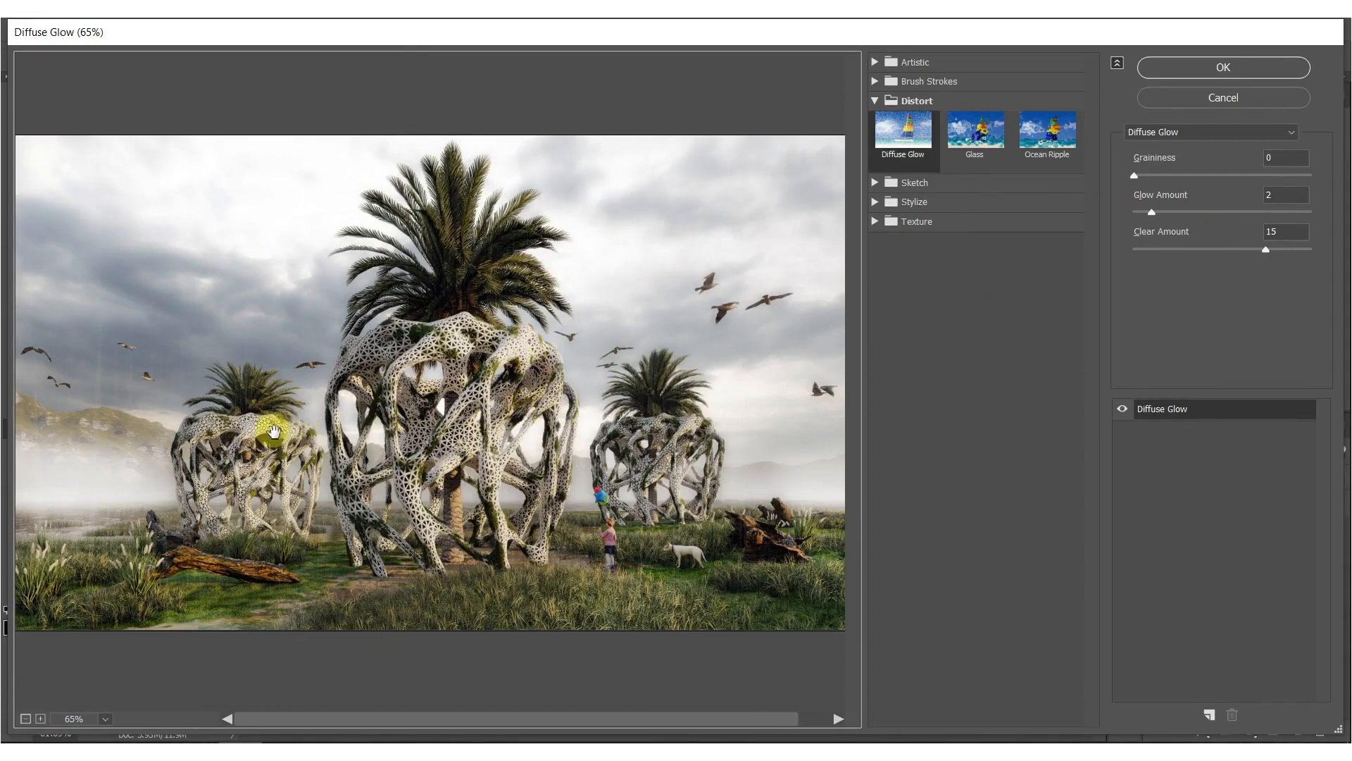
left_click(1153, 212)
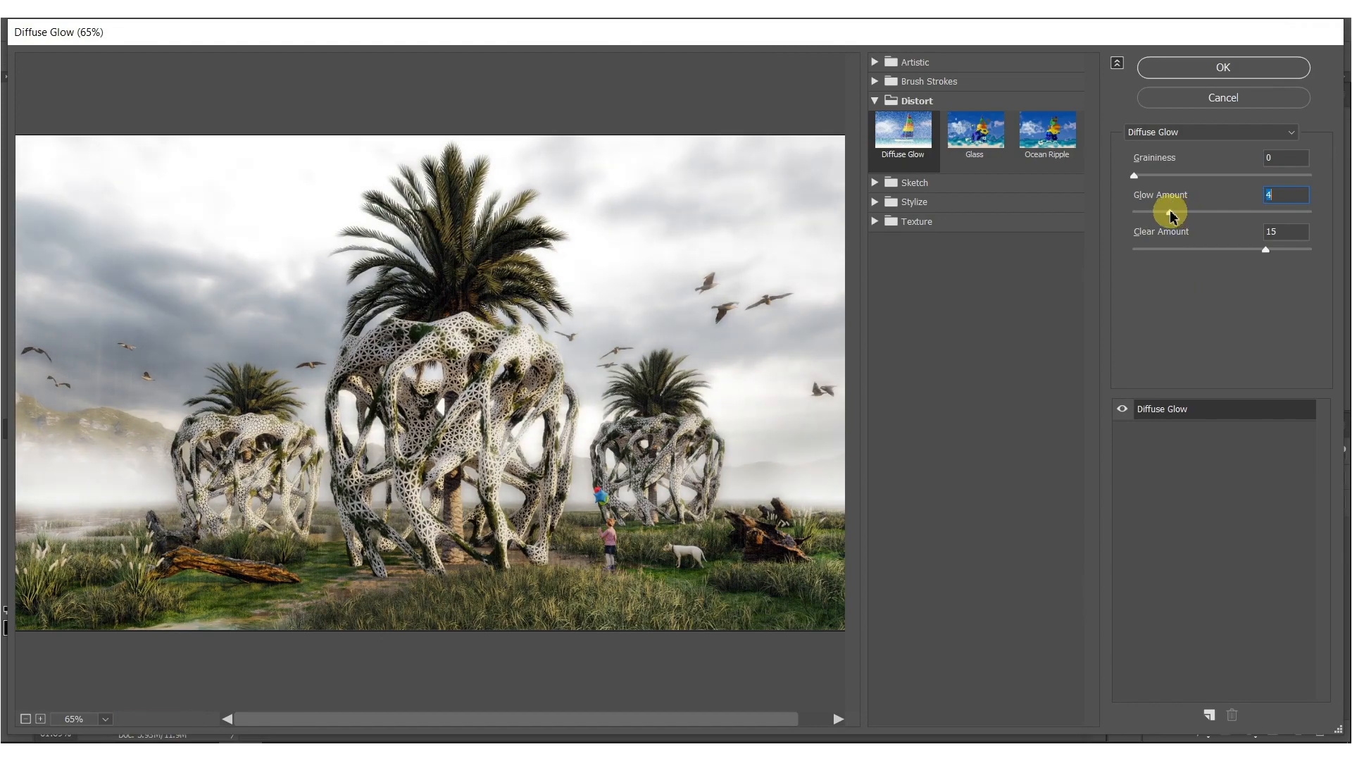
left_click(1194, 69)
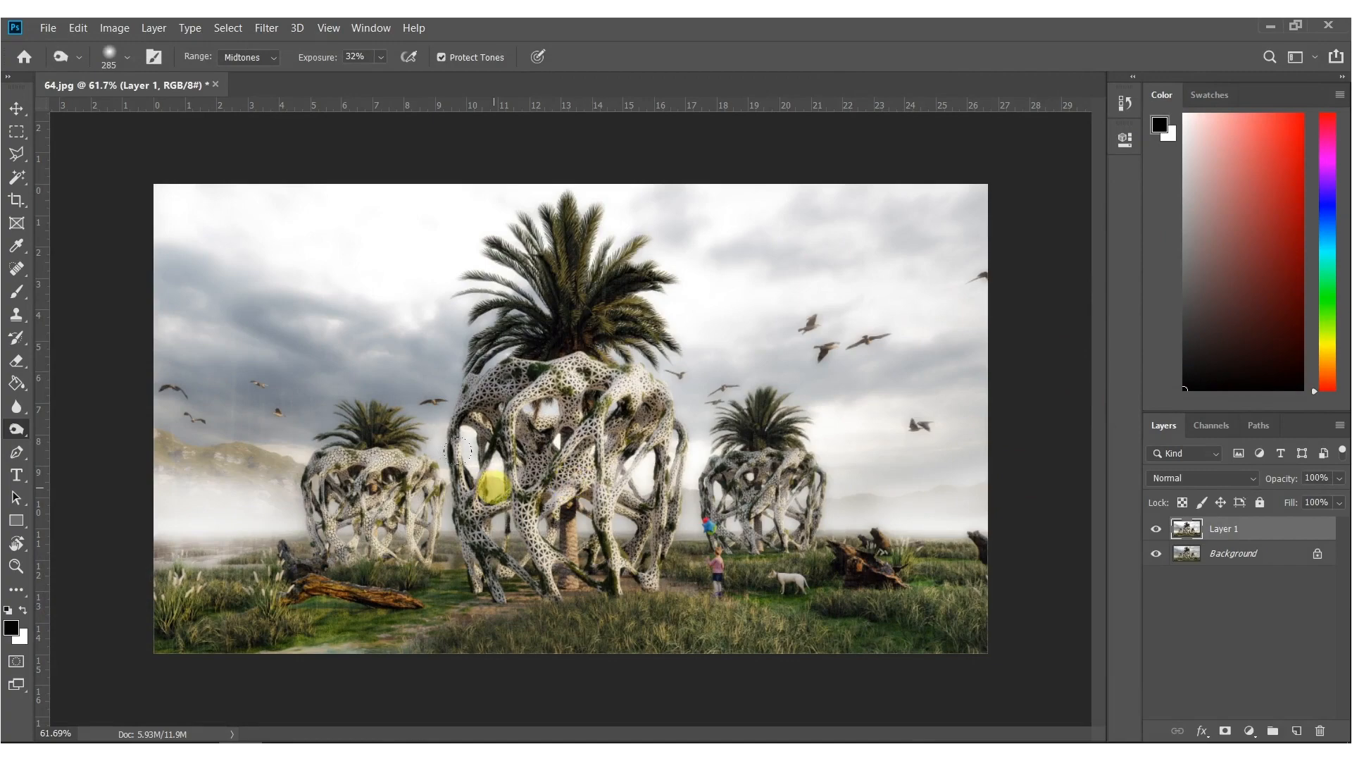
Erase the glow from the low mist along the horizon using a soft eraser of about 638 px.
key("e")
right_click_drag(362, 570, 197, 569, "alt")
mouse_move(252, 546)
left_mouse_down()
mouse_move(196, 522)
mouse_move(256, 505)
left_mouse_up()
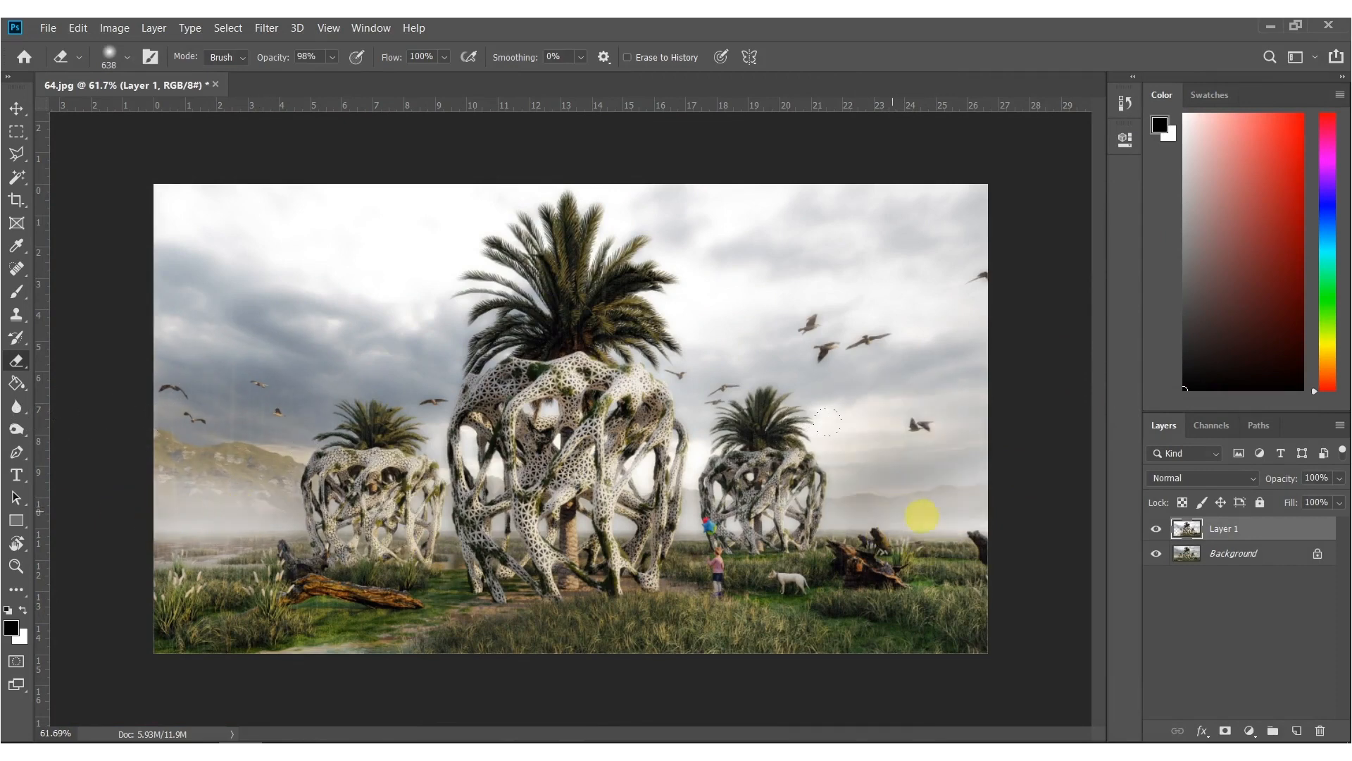
Erase the glow behind and between the lower parts of the lattice structures with a smaller eraser of about 131 px.
right_click_drag(703, 570, 598, 569, "alt")
scroll(708, 572, "up", 10, "alt")
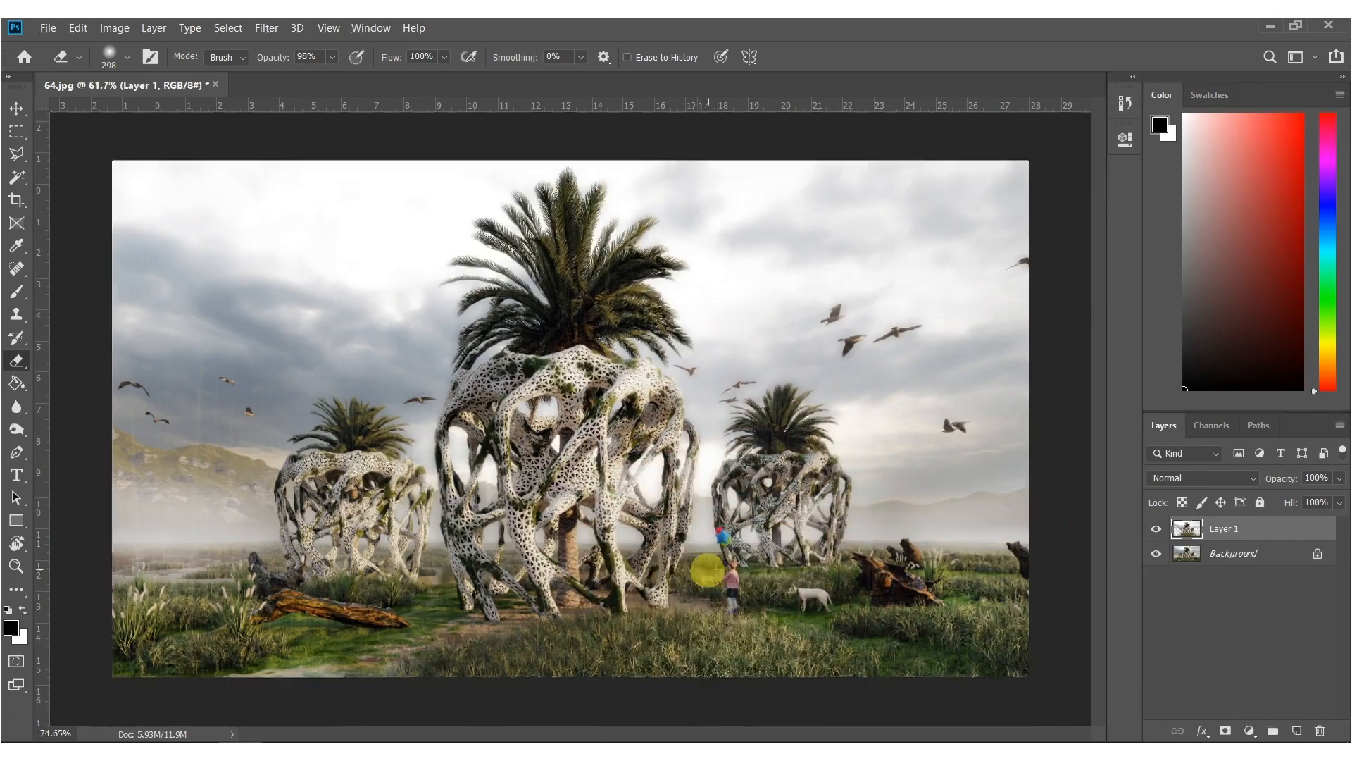
right_click_drag(710, 572, 660, 572, "alt")
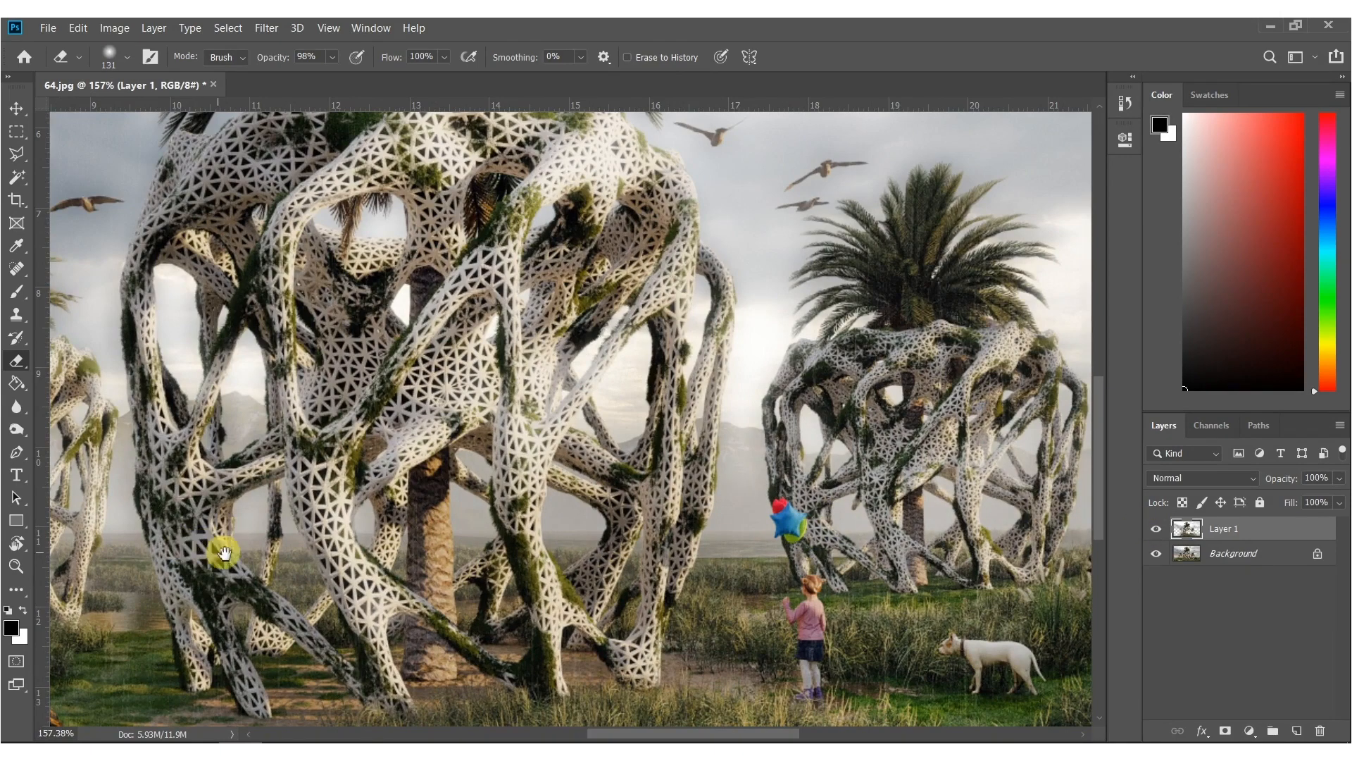
left_click_drag(224, 553, 474, 547)
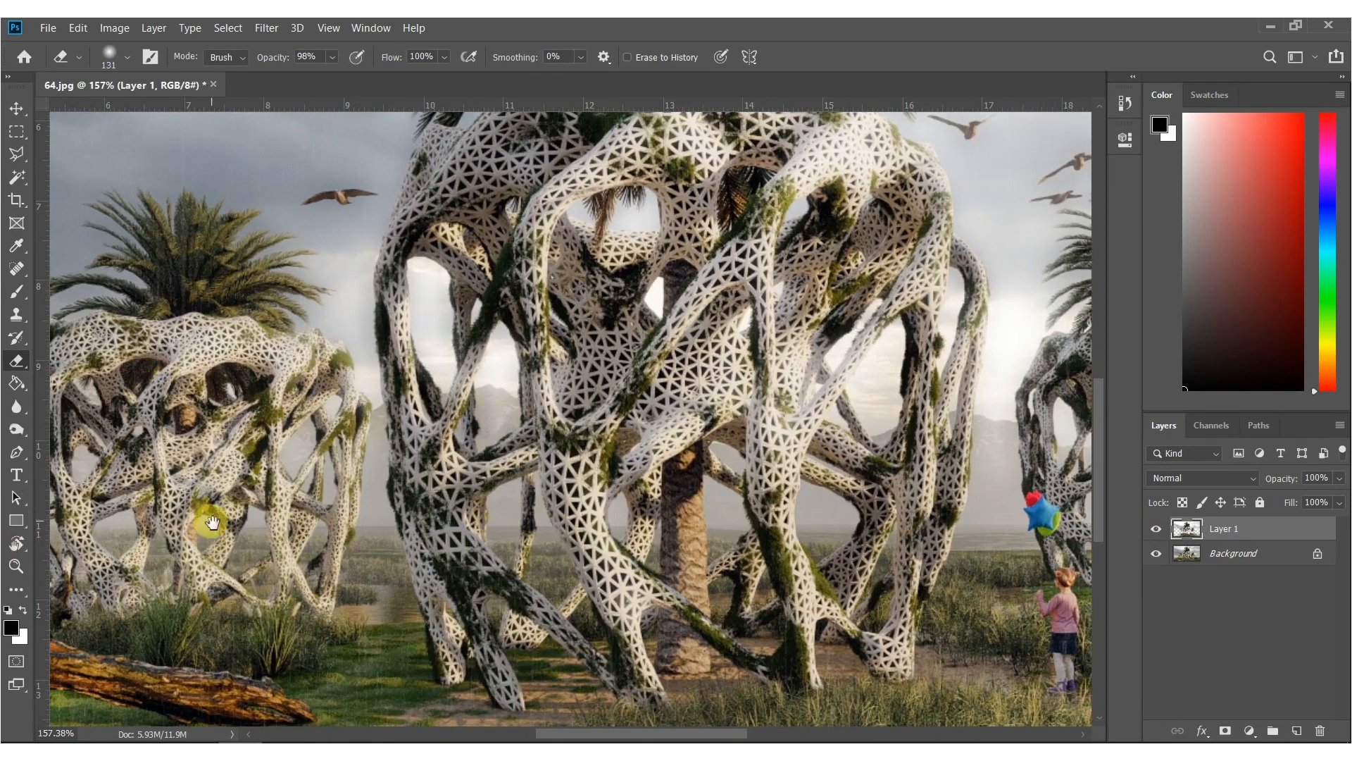
left_click_drag(211, 523, 508, 516)
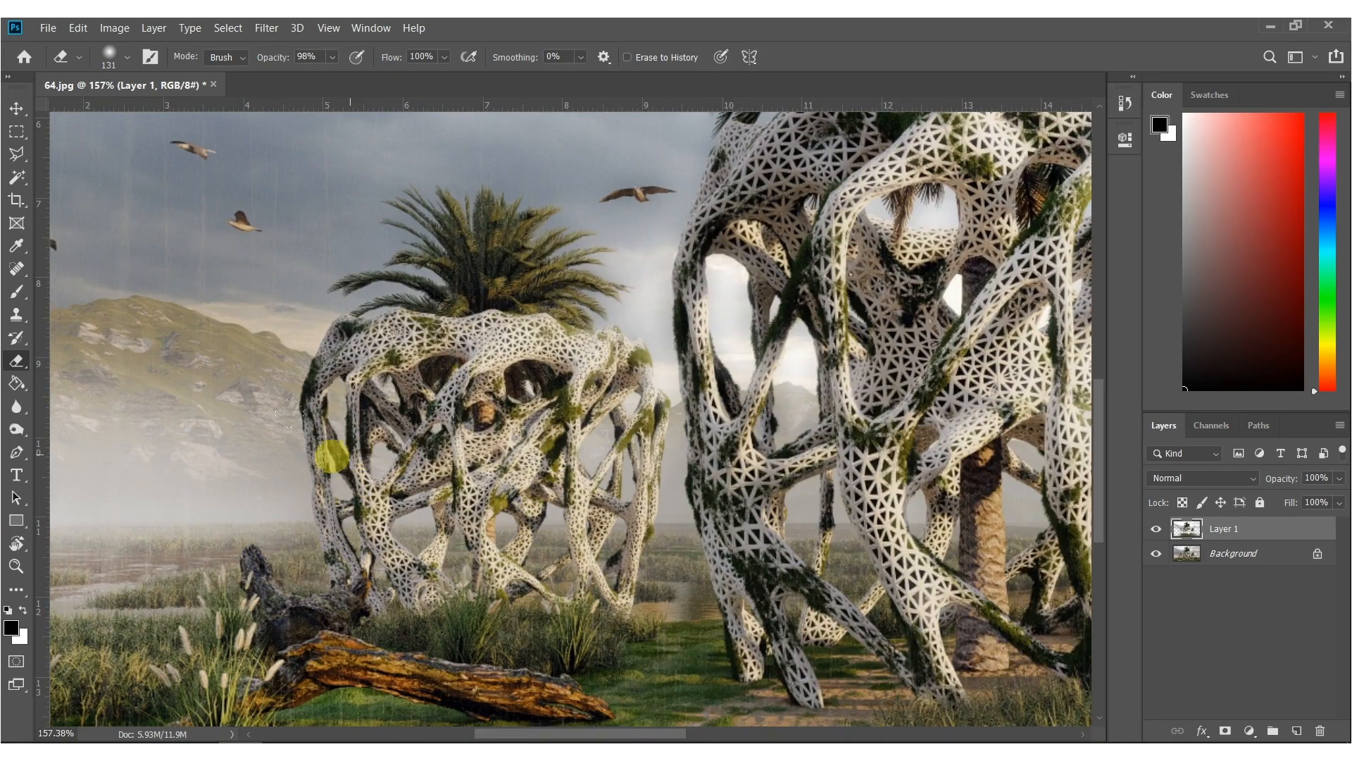
scroll(629, 512, "down", 5, "alt")
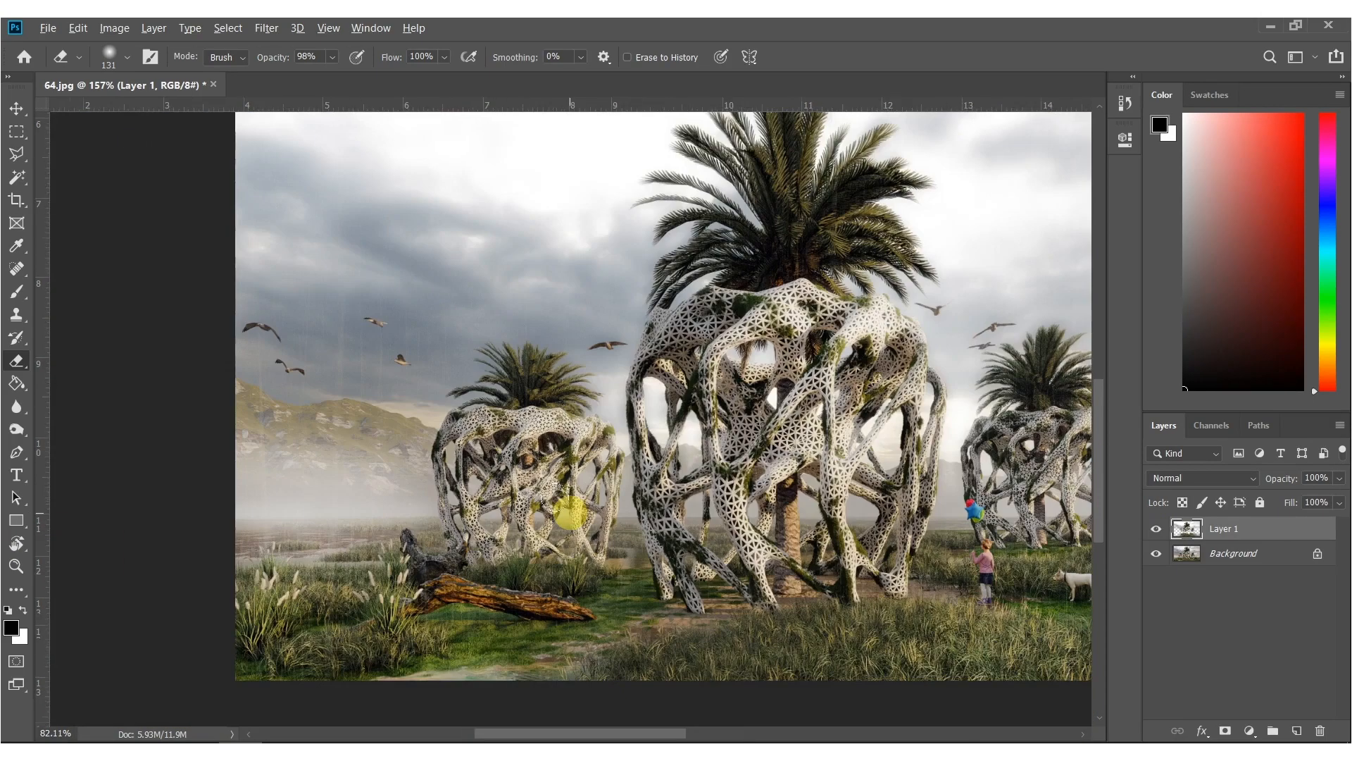
scroll(773, 521, "up", 4, "alt")
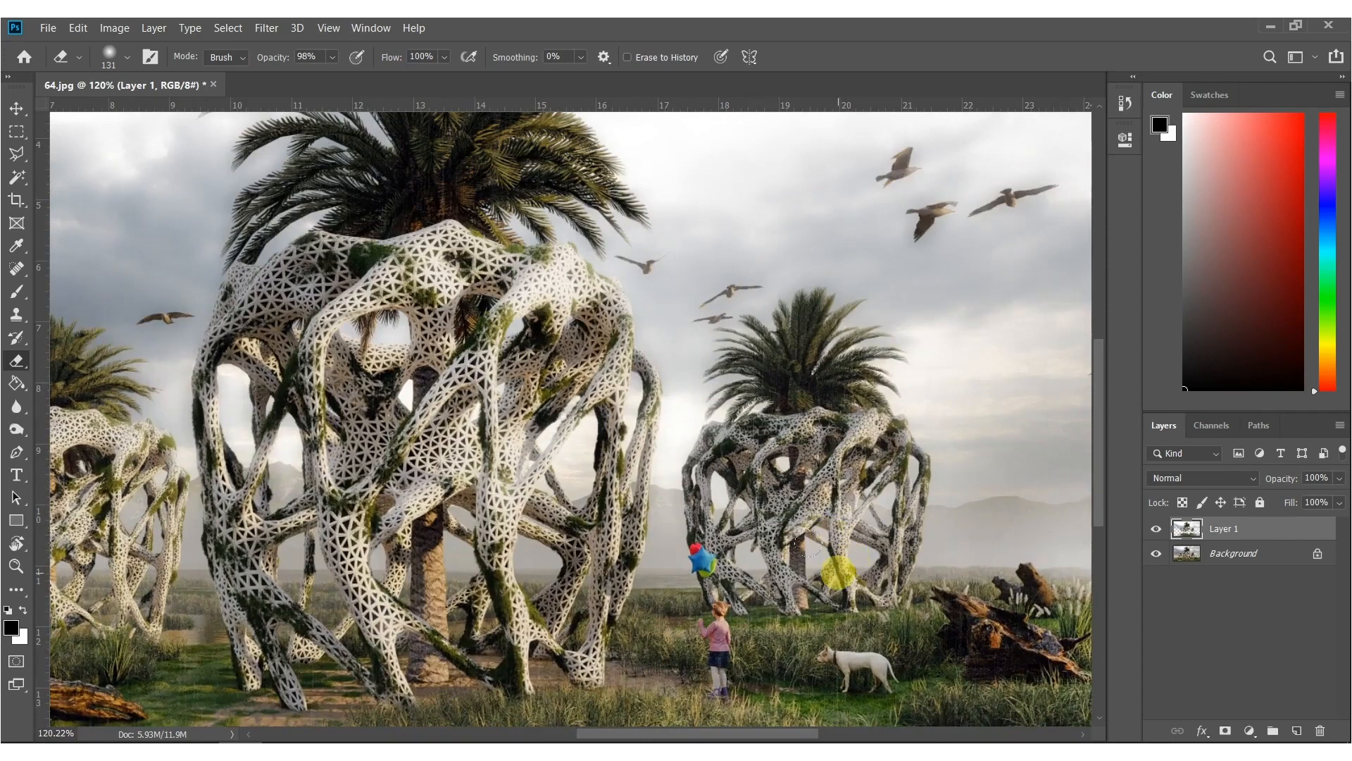
scroll(1017, 540, "down", 2, "alt")
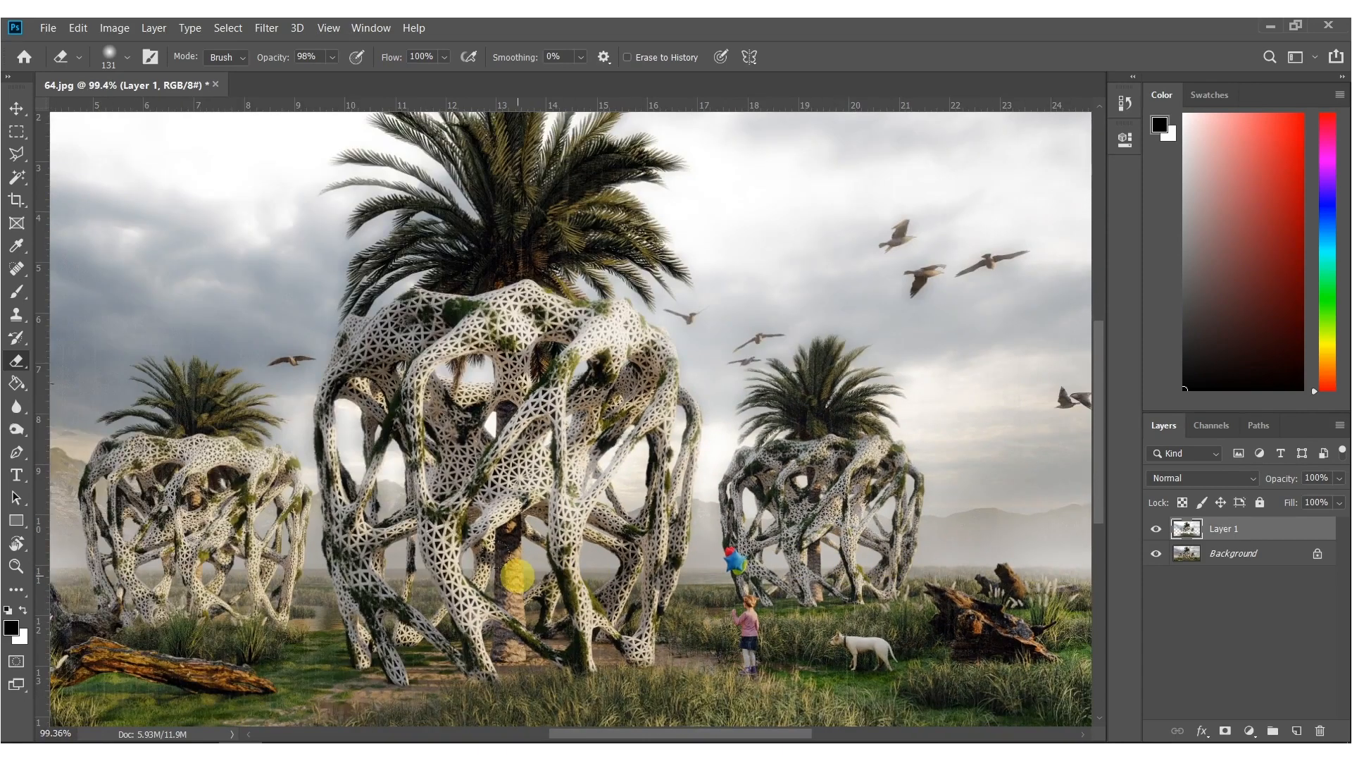
Lighten the midtones of the palm crowns and lattice structures with soft Dodge brushes of about 377 to 656 px.
scroll(519, 561, "down", 2, "alt")
key("o")
mouse_move(573, 272)
right_mouse_down("alt")
mouse_move(604, 272)
mouse_move(577, 270)
right_mouse_up("alt")
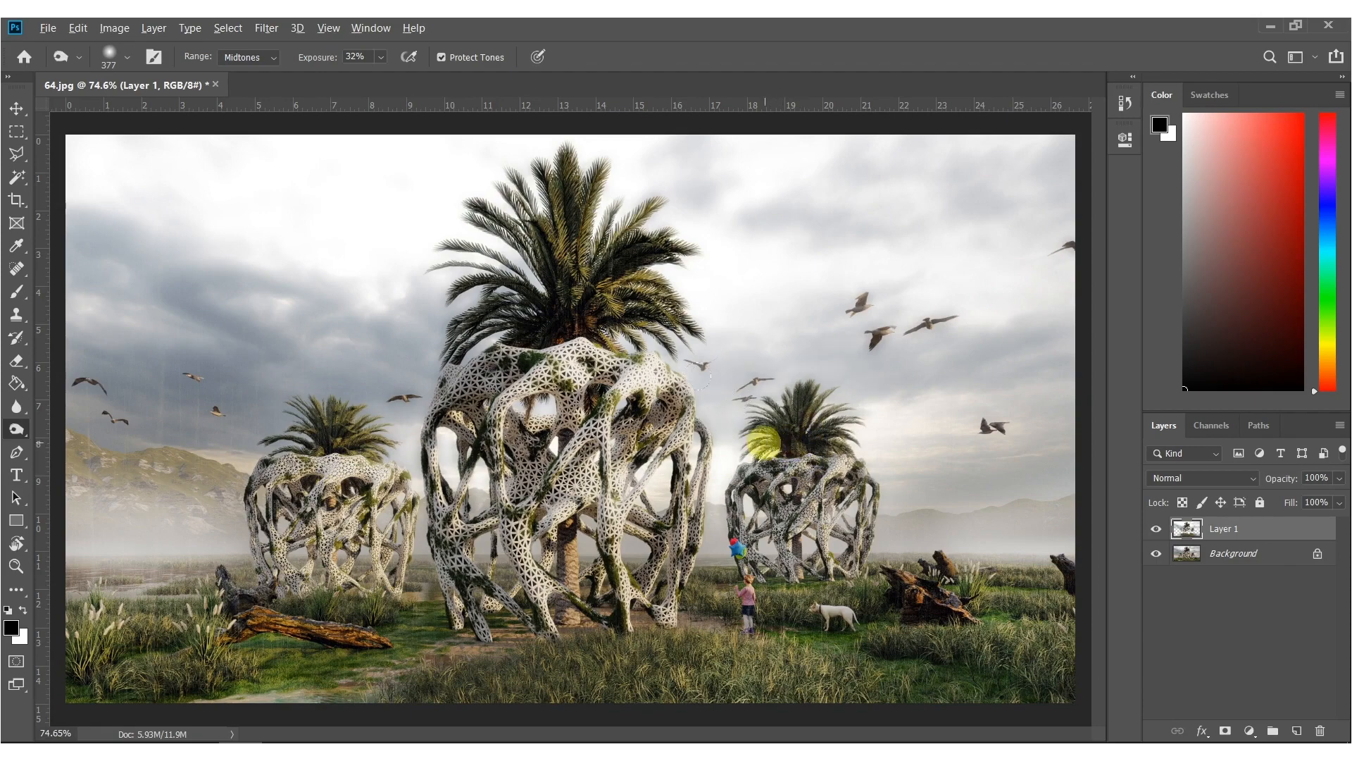
scroll(770, 444, "down", 3, "alt")
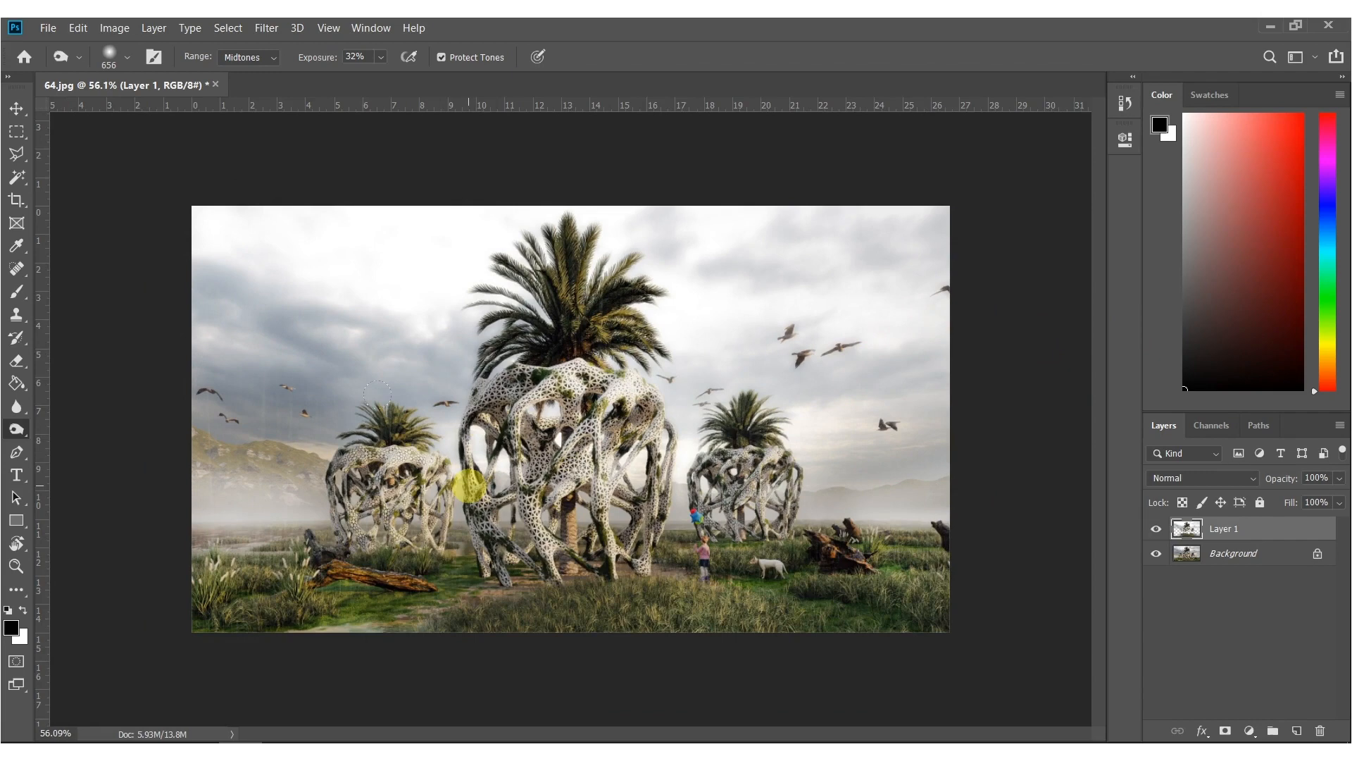
Darken the image's upper and lower edges with a soft 515 px black brush on a new layer set to 67% opacity.
key("ctrl+shift+n")
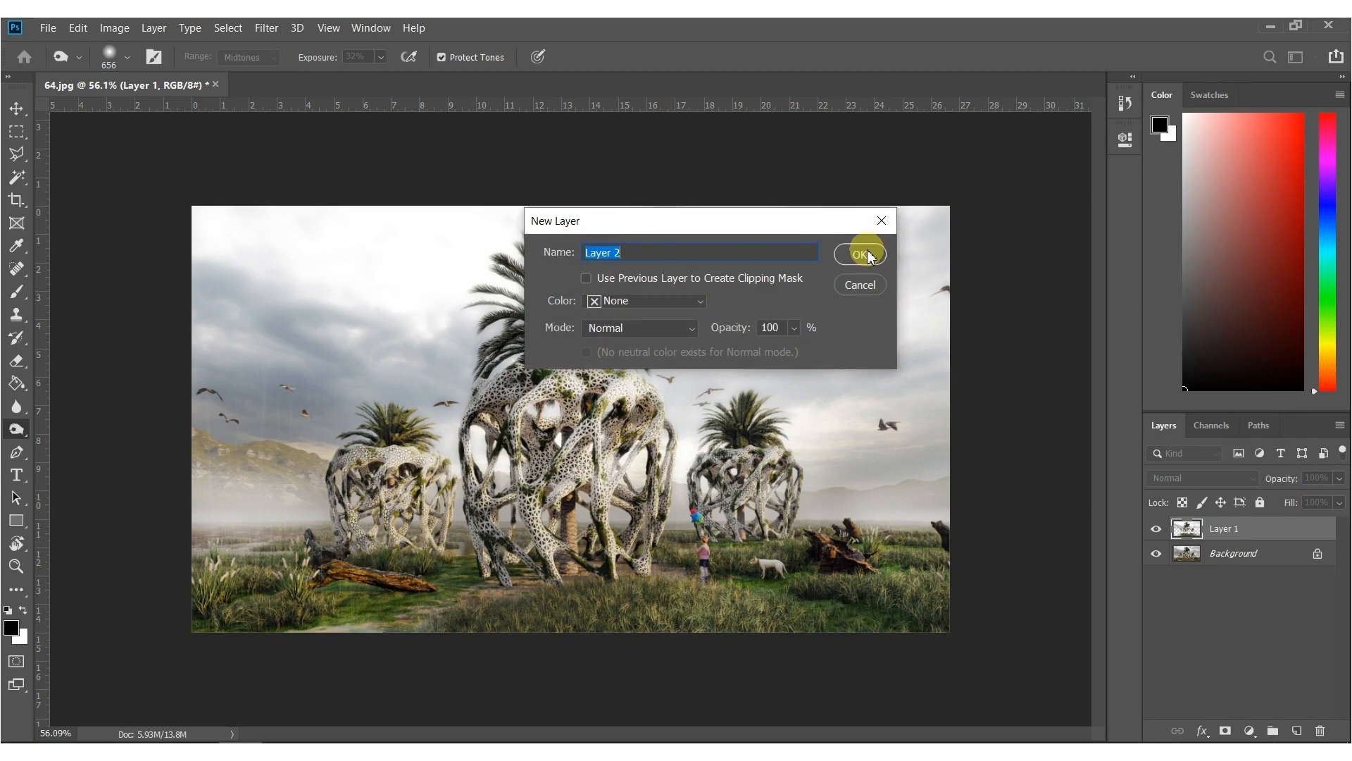
left_click(861, 255)
key("b")
mouse_move(791, 386)
right_mouse_down("alt")
mouse_move(624, 374)
mouse_move(617, 420)
right_mouse_up("alt")
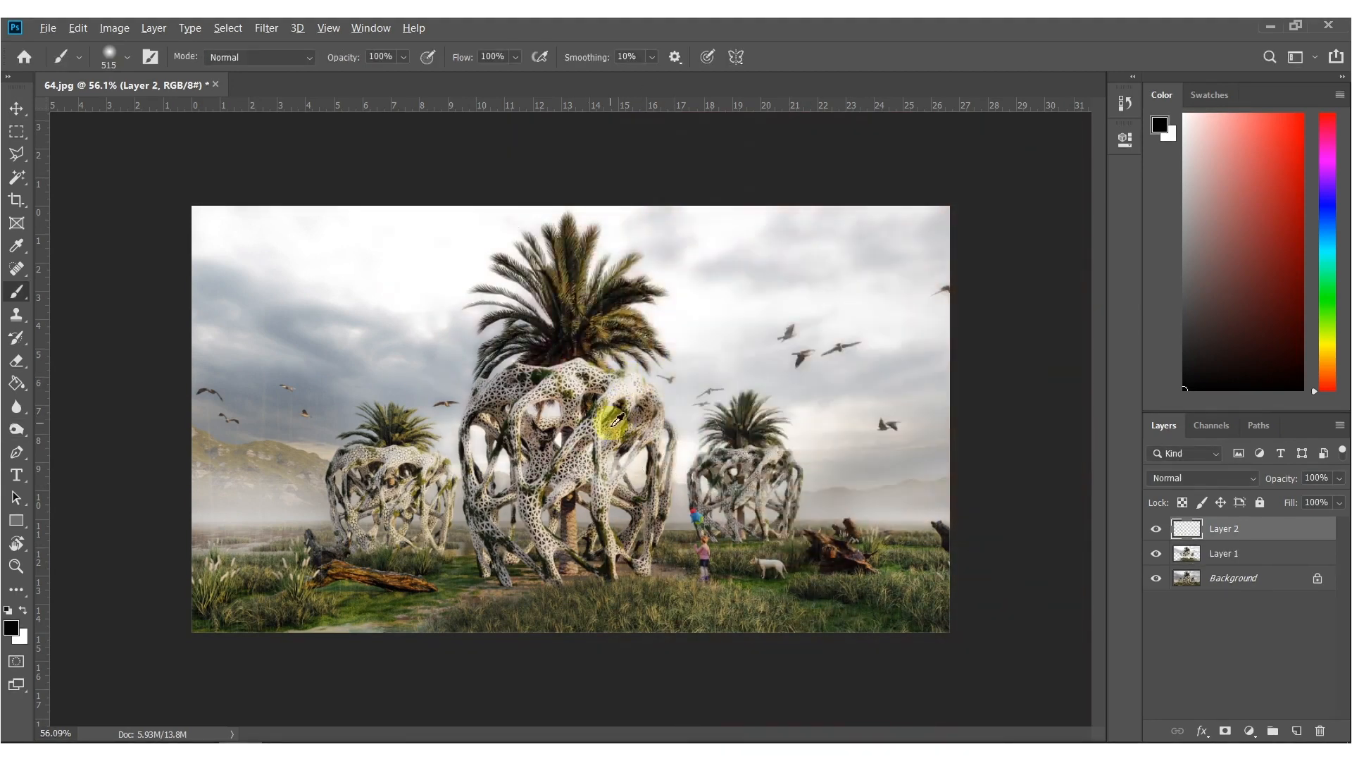
scroll(616, 420, "down", 2, "alt")
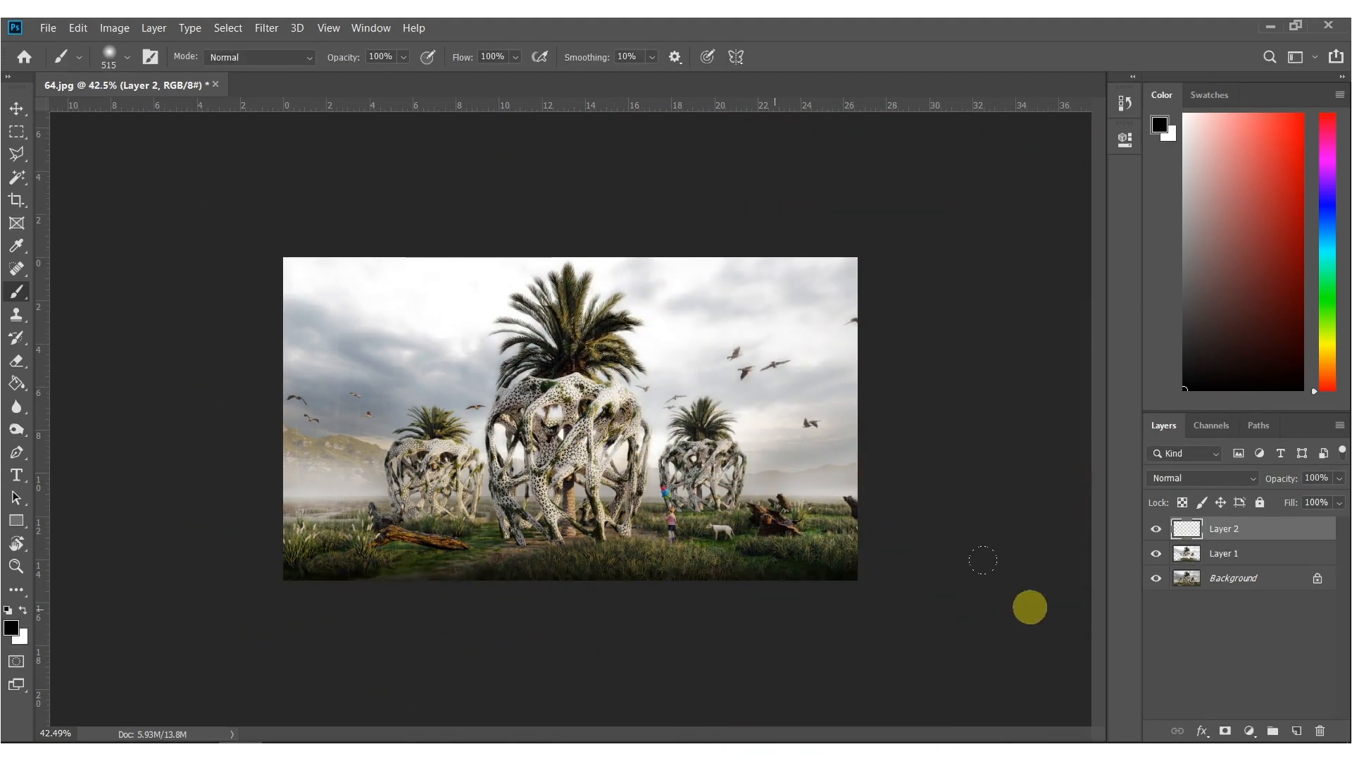
mouse_move(942, 203)
left_mouse_down()
mouse_move(178, 202)
mouse_move(1032, 198)
mouse_move(444, 199)
left_mouse_up()
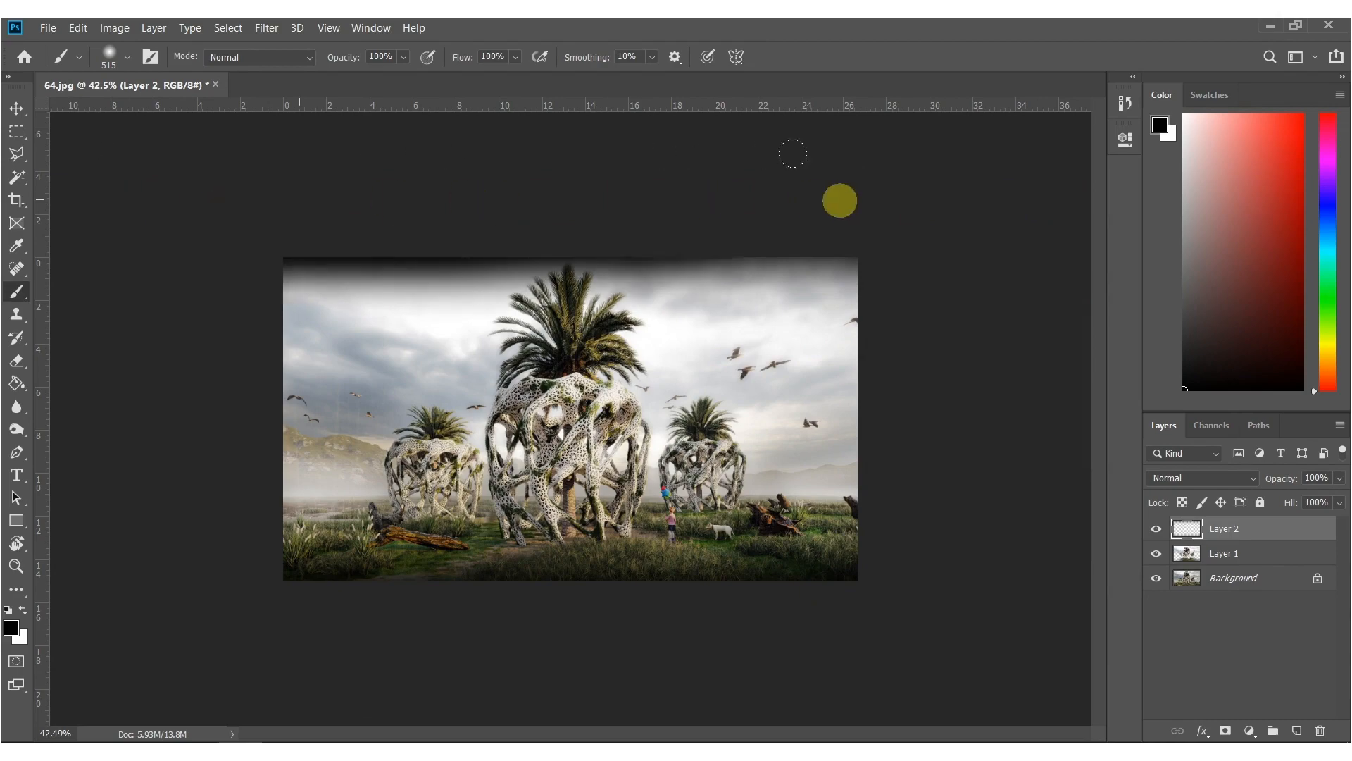
left_click_drag(1286, 480, 1256, 477)
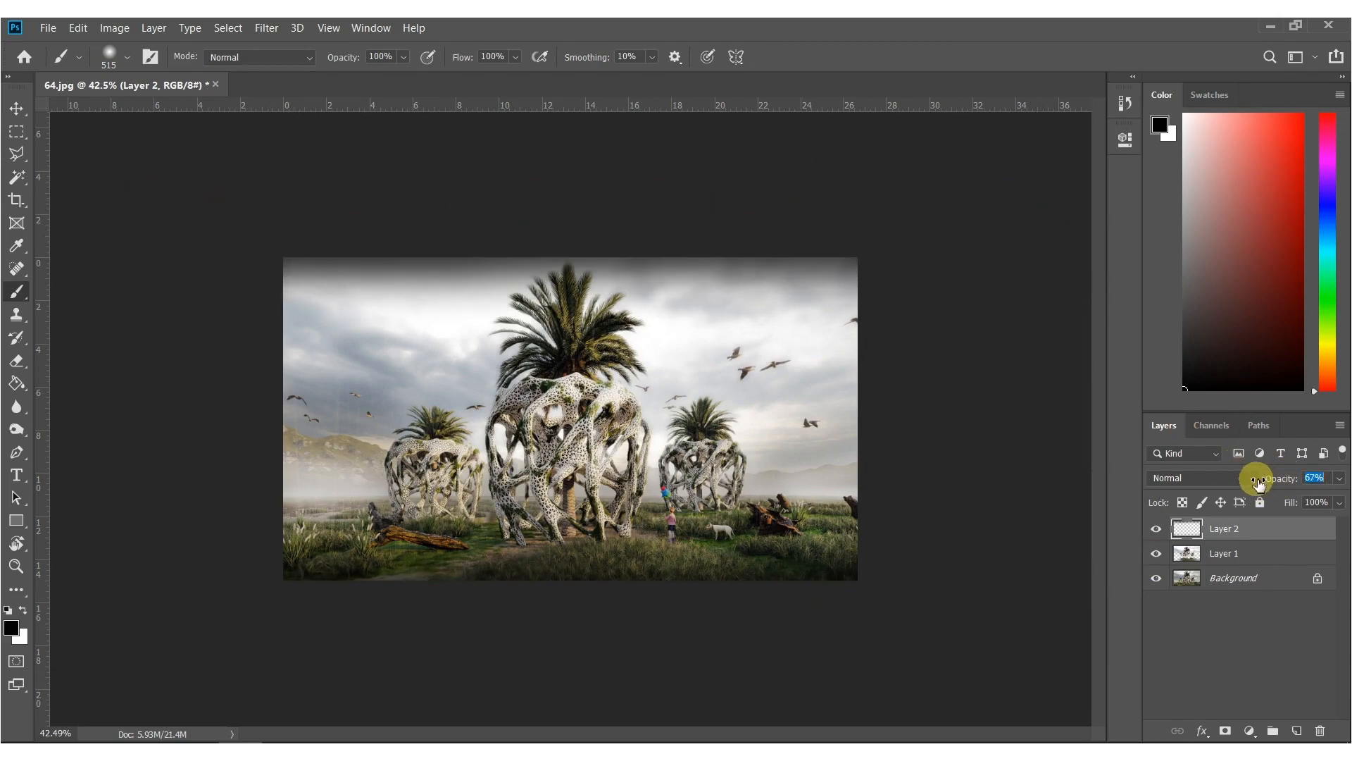